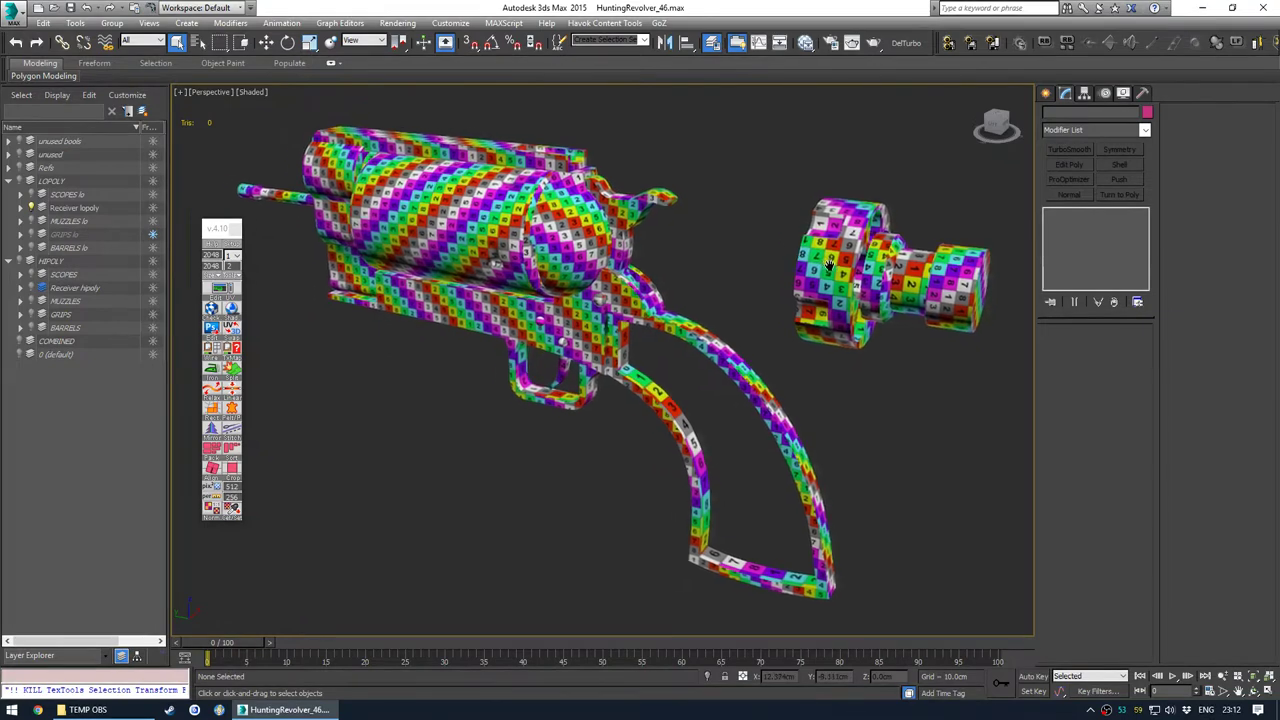
Hide the Receiver lopoly layer, show Receiver hipoly, and inspect the high-poly revolver body and separate cylinder part
left_click(32, 207)
left_click(32, 288)
middle_click_drag(890, 322, 671, 332)
left_click_drag(560, 205, 722, 345)
middle_click_drag(722, 345, 822, 320, "alt")
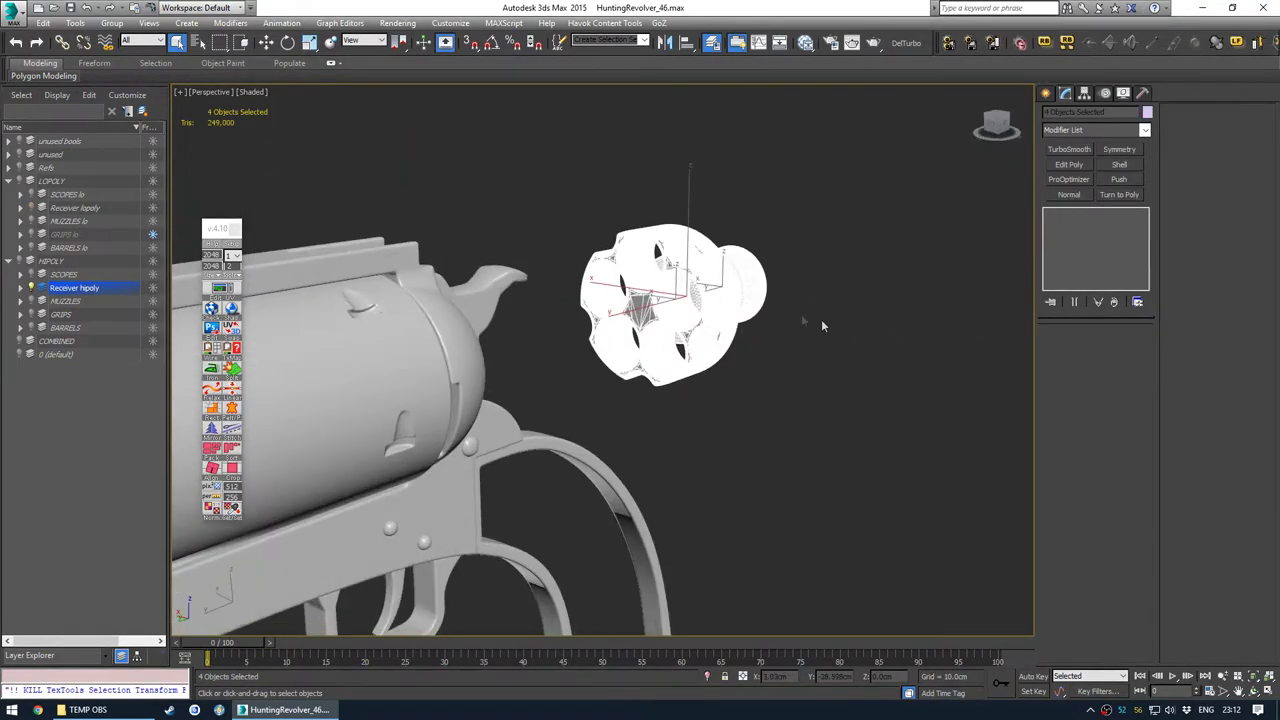
left_click(822, 325)
scroll(800, 328, "up", 3)
middle_click_drag(722, 335, 578, 390, "alt")
scroll(578, 390, "up", 2)
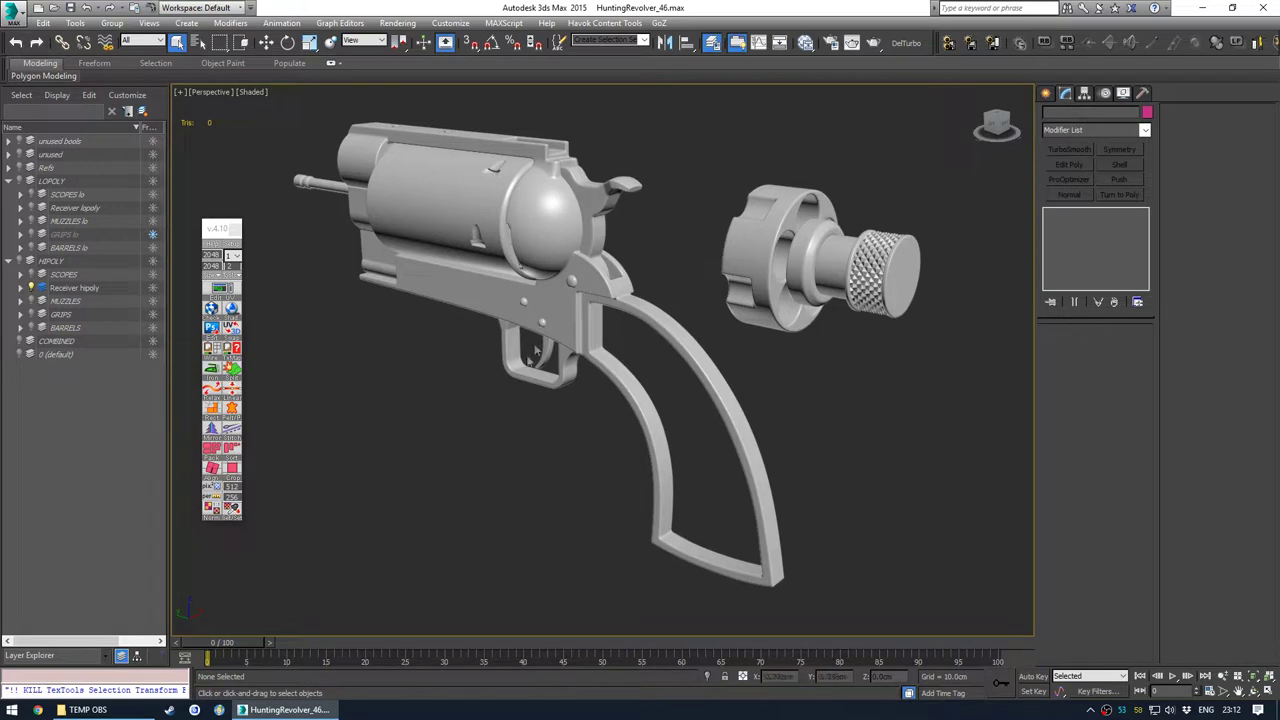
middle_click_drag(446, 422, 466, 442, "alt")
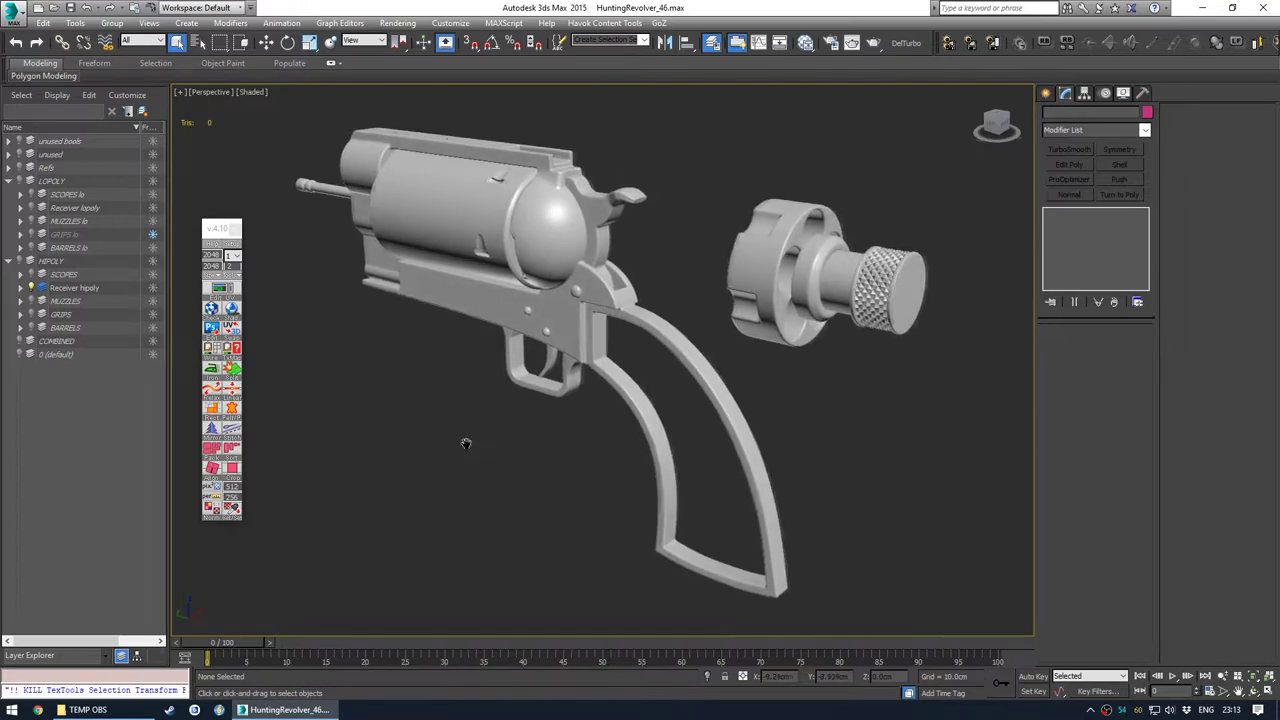
Switch visibility back from Receiver hipoly to Receiver lopoly and inspect the checker-mapped cylinder part
left_click(31, 288)
left_click(31, 208)
middle_click_drag(762, 298, 596, 304)
scroll(632, 312, "up", 4)
middle_click_drag(716, 281, 675, 283, "alt")
scroll(717, 332, "down", 3)
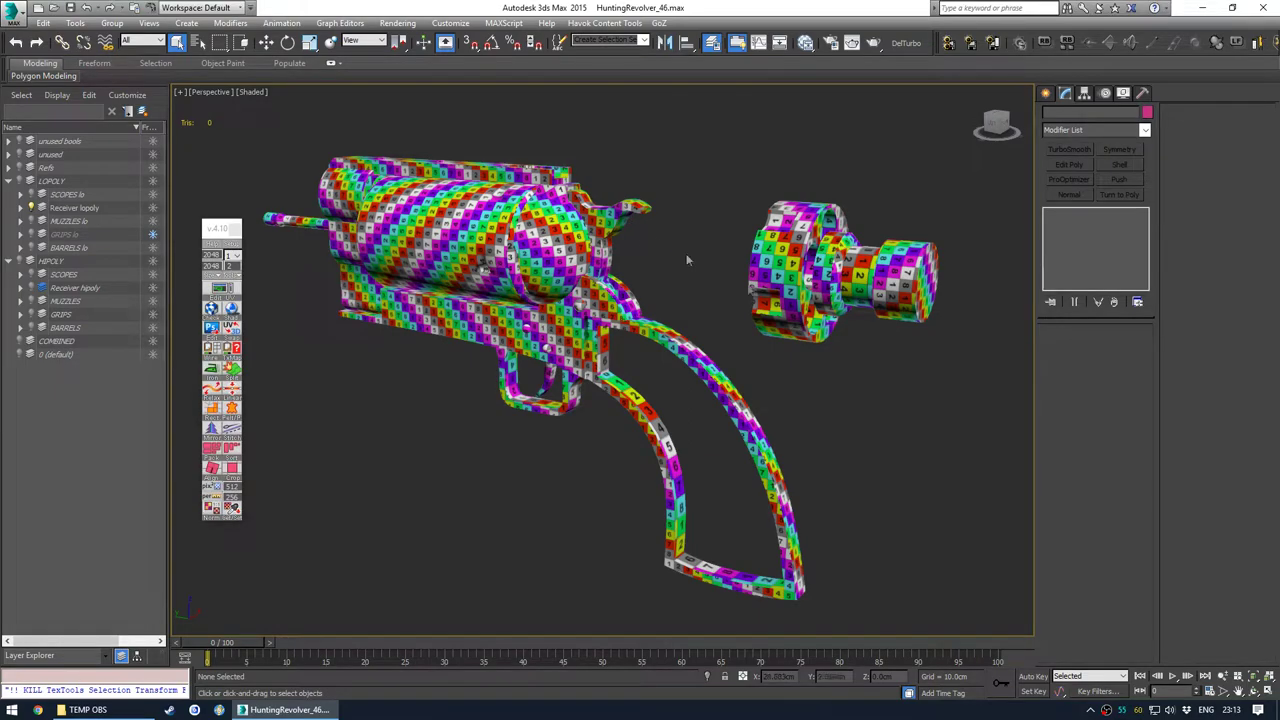
middle_click_drag(674, 291, 649, 372, "alt")
left_click_drag(757, 167, 963, 336)
left_click(697, 218)
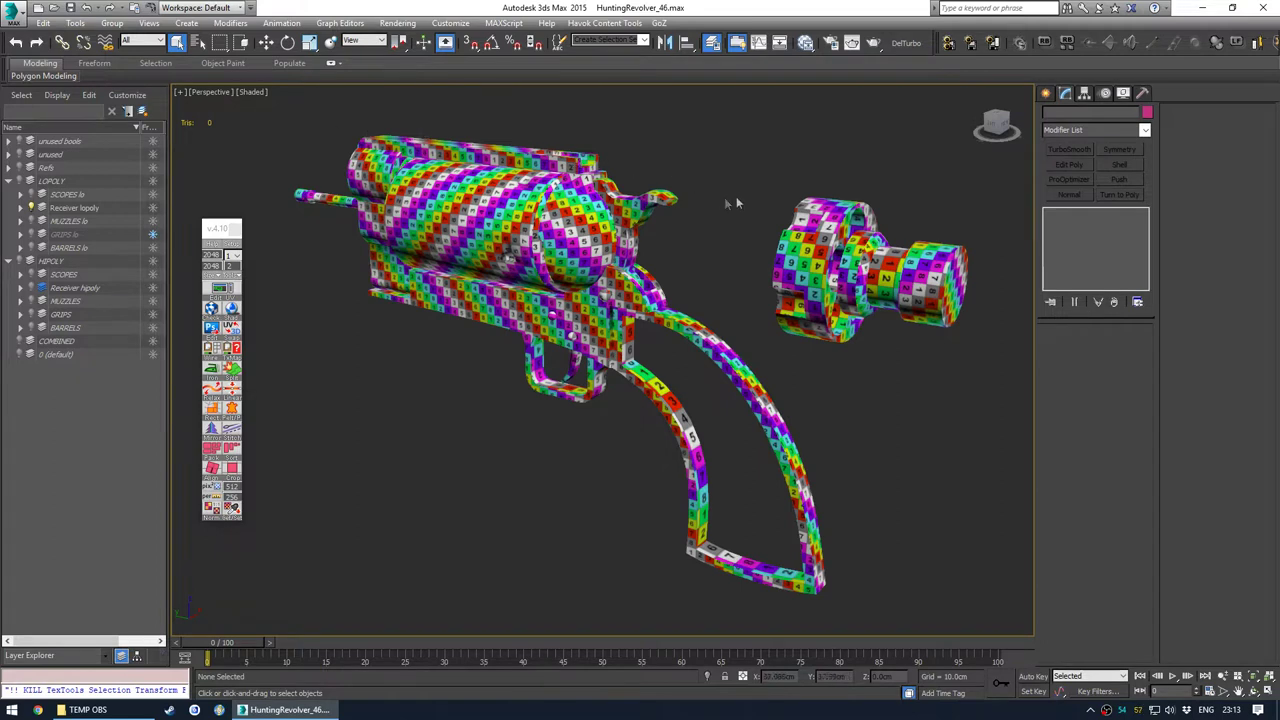
Show the ironsights lo layer inside SCOPES lo and select all visible low-poly objects
left_click(20, 195)
left_click(43, 248)
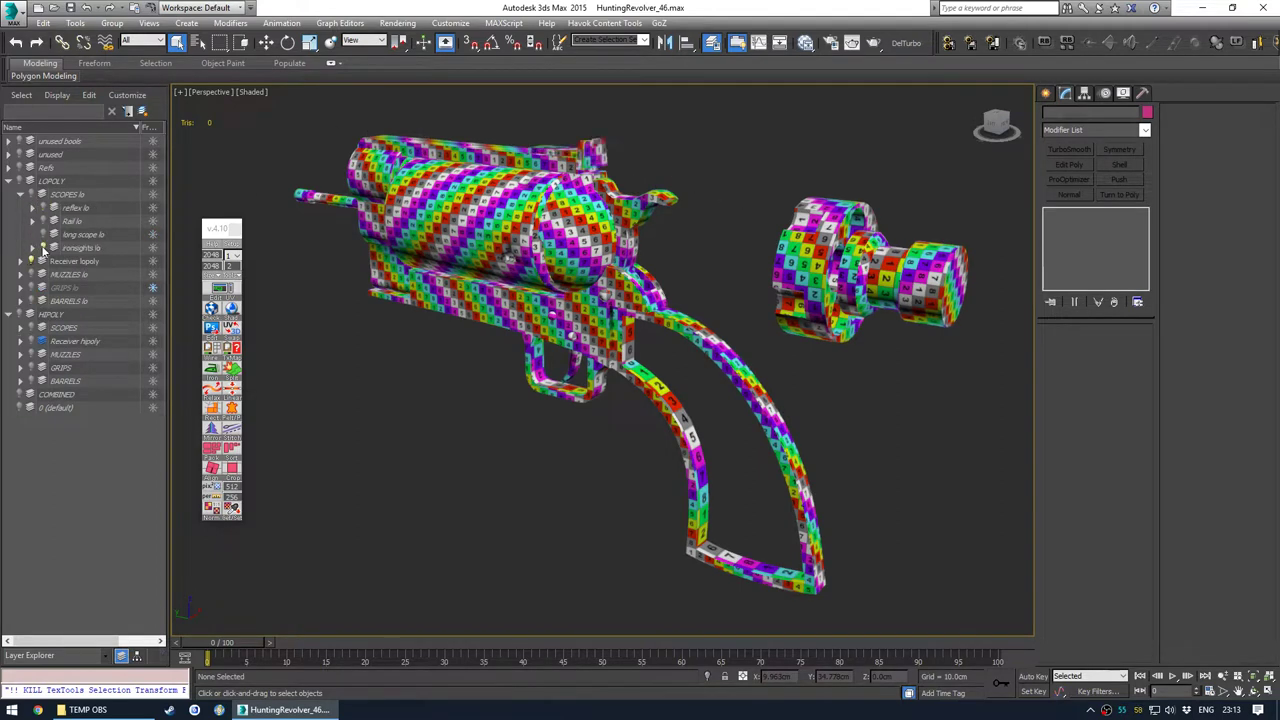
middle_click_drag(548, 247, 556, 297, "alt")
key("ctrl+a")
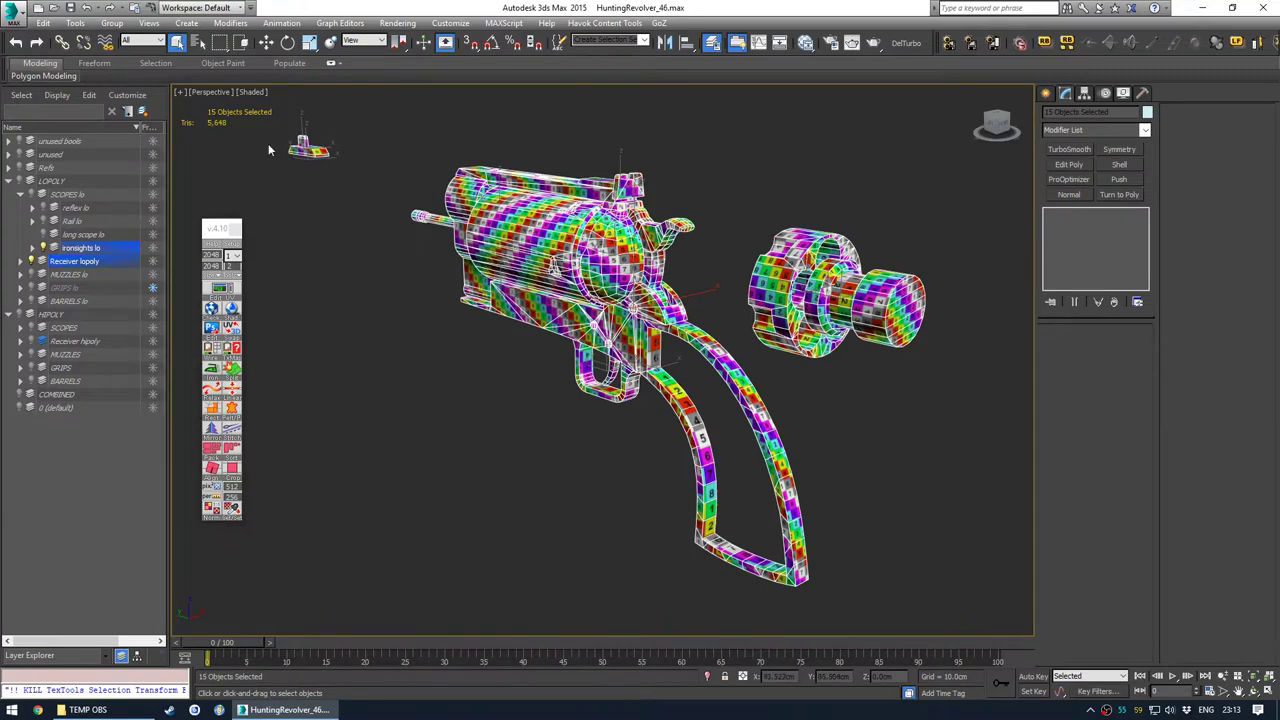
Open the selected objects in a maximised UV editor with the checker background hidden and no faces selected
left_click(235, 298)
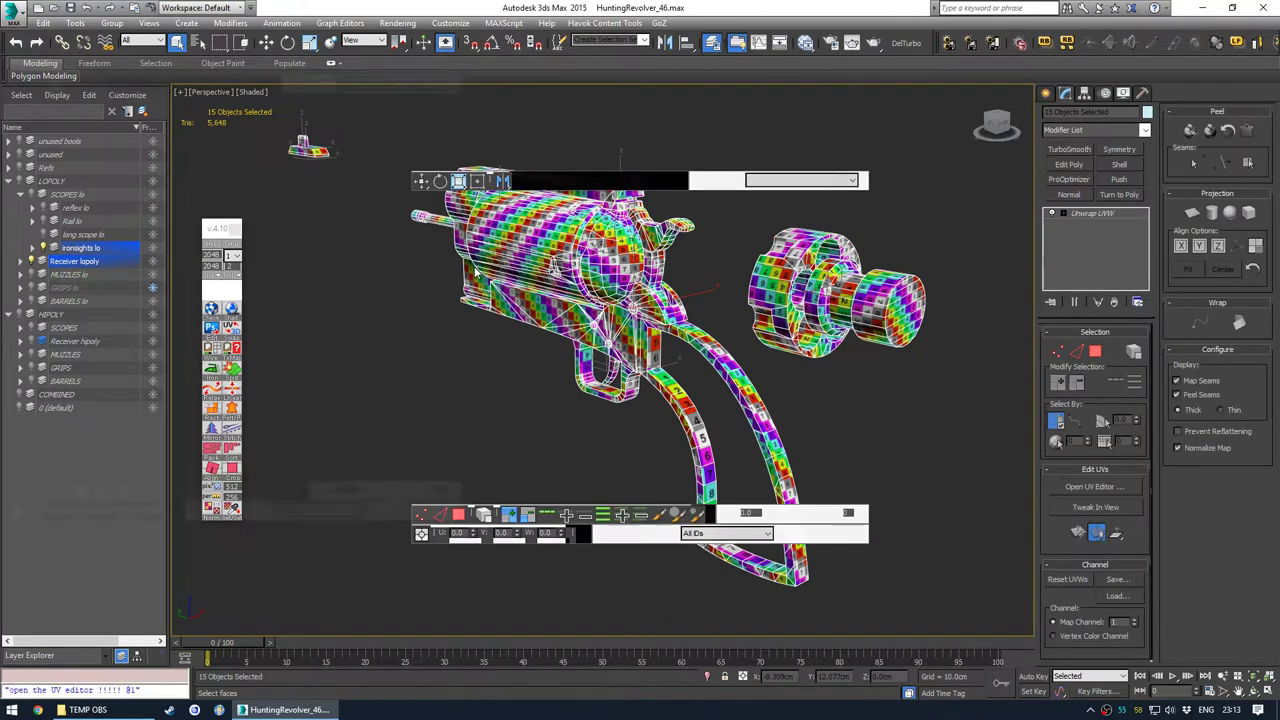
left_click(291, 99)
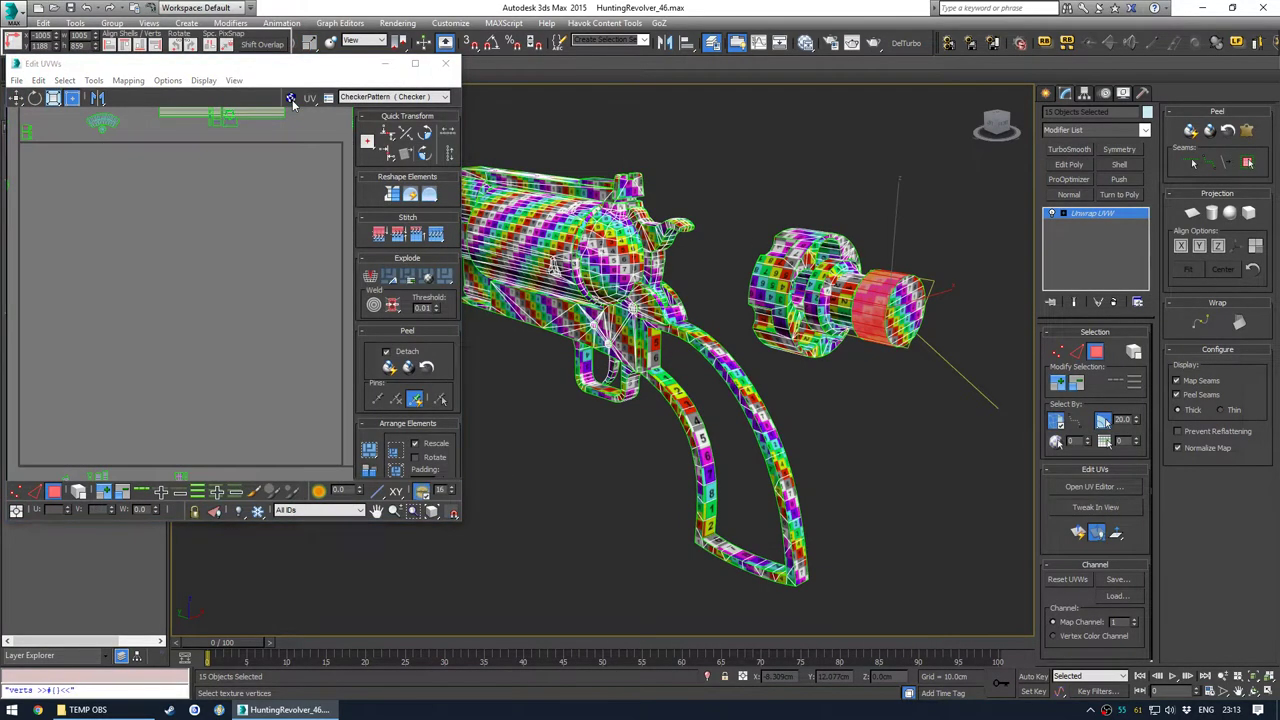
scroll(167, 235, "down", 8)
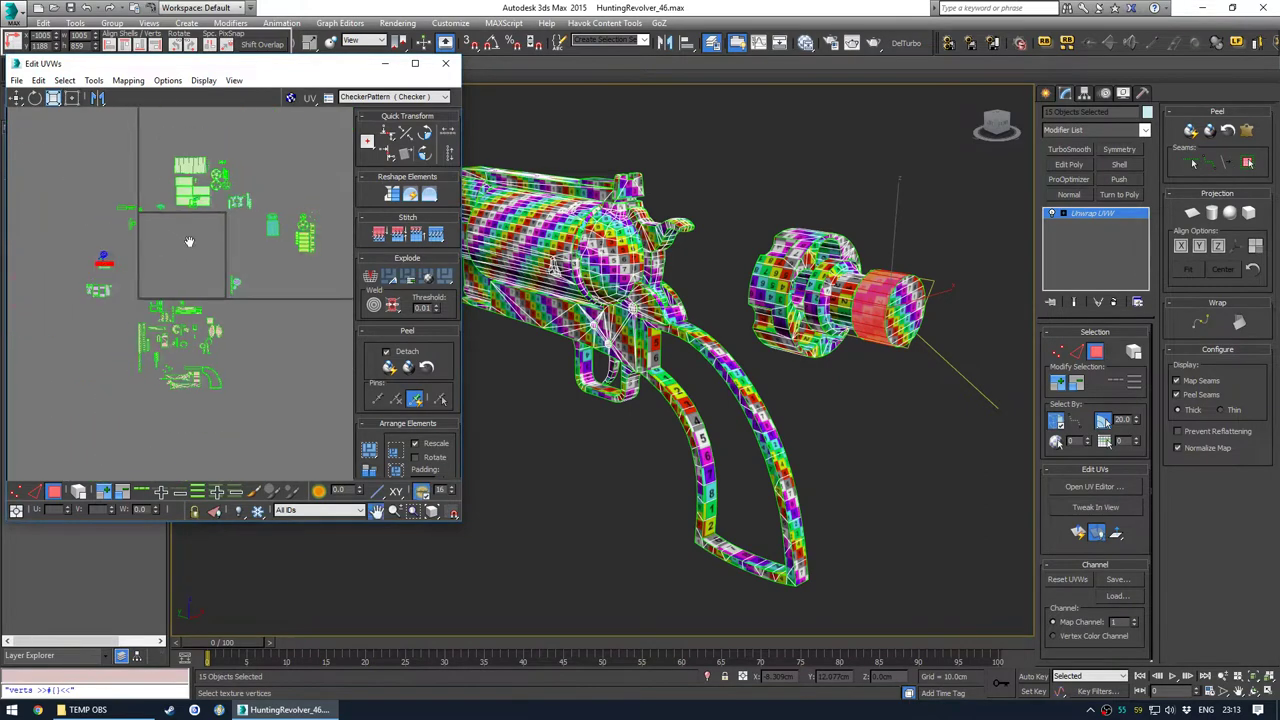
scroll(163, 268, "up", 2)
left_click(163, 268)
mouse_move(170, 275)
middle_mouse_down()
mouse_move(128, 285)
mouse_move(154, 281)
middle_mouse_up()
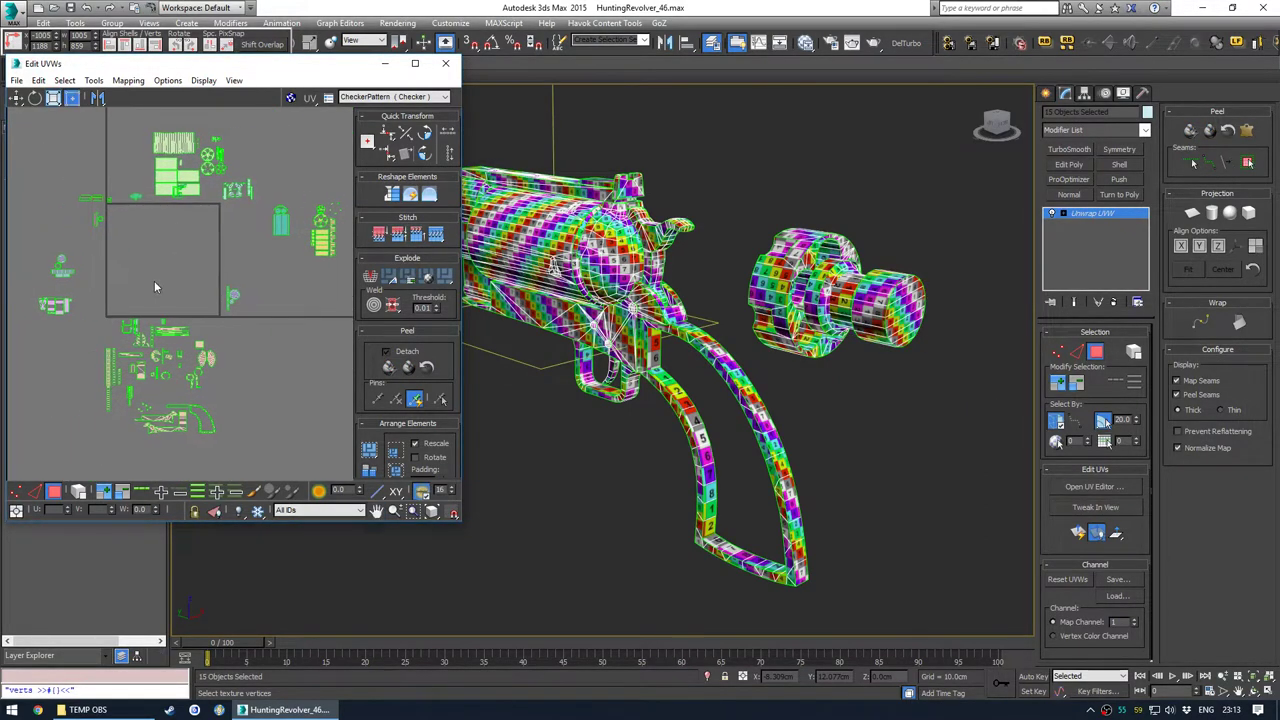
left_click(415, 63)
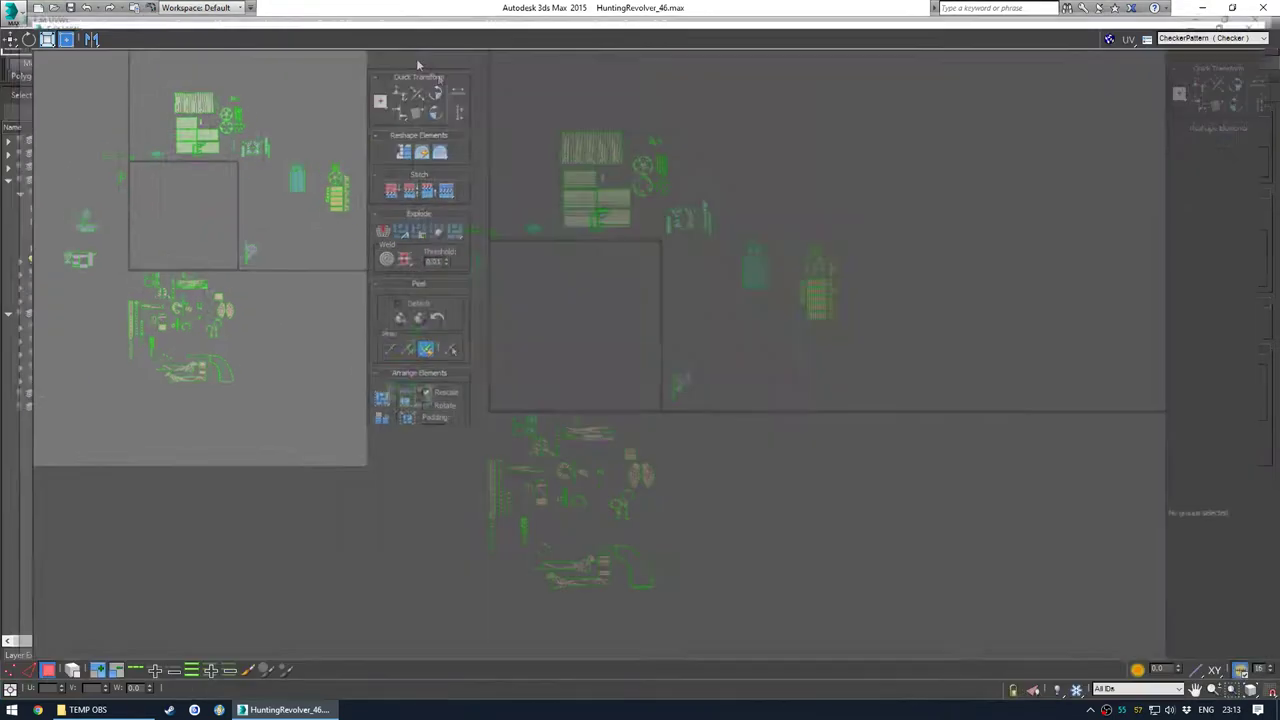
Examine how the UV islands are spread out around the empty UV tile
middle_click_drag(550, 265, 559, 228)
scroll(559, 228, "down", 1)
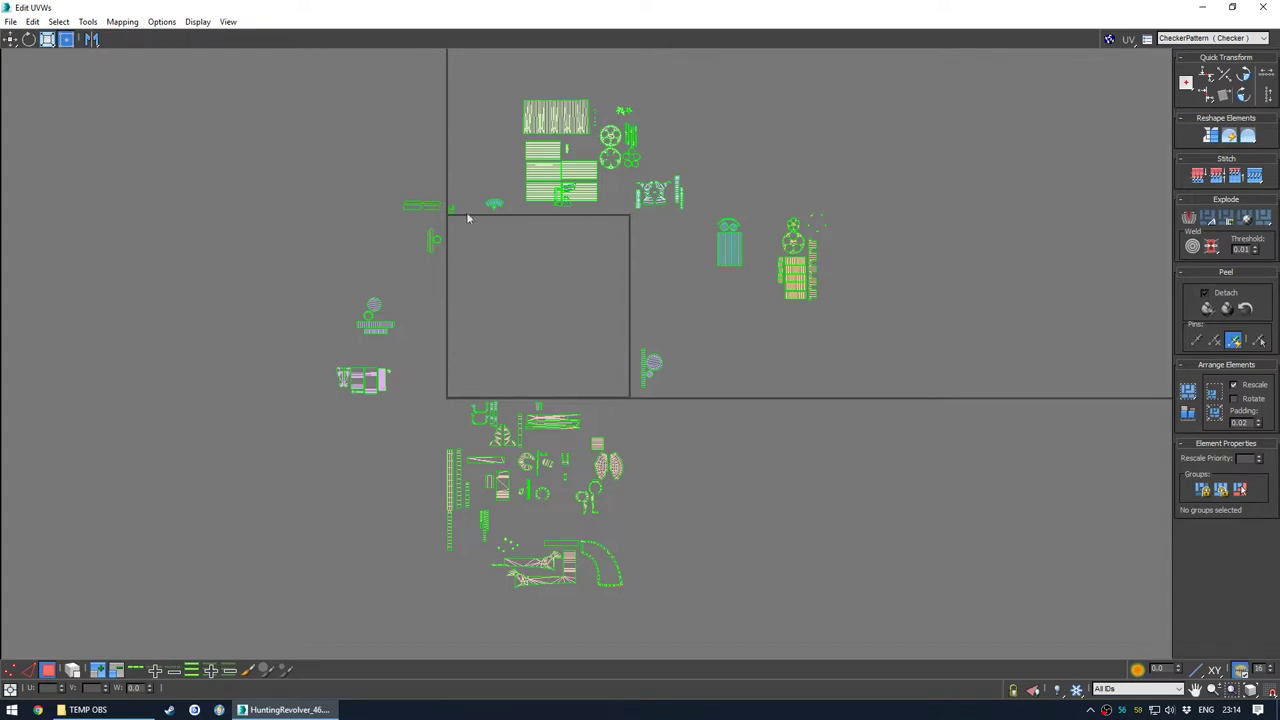
scroll(586, 234, "up", 8)
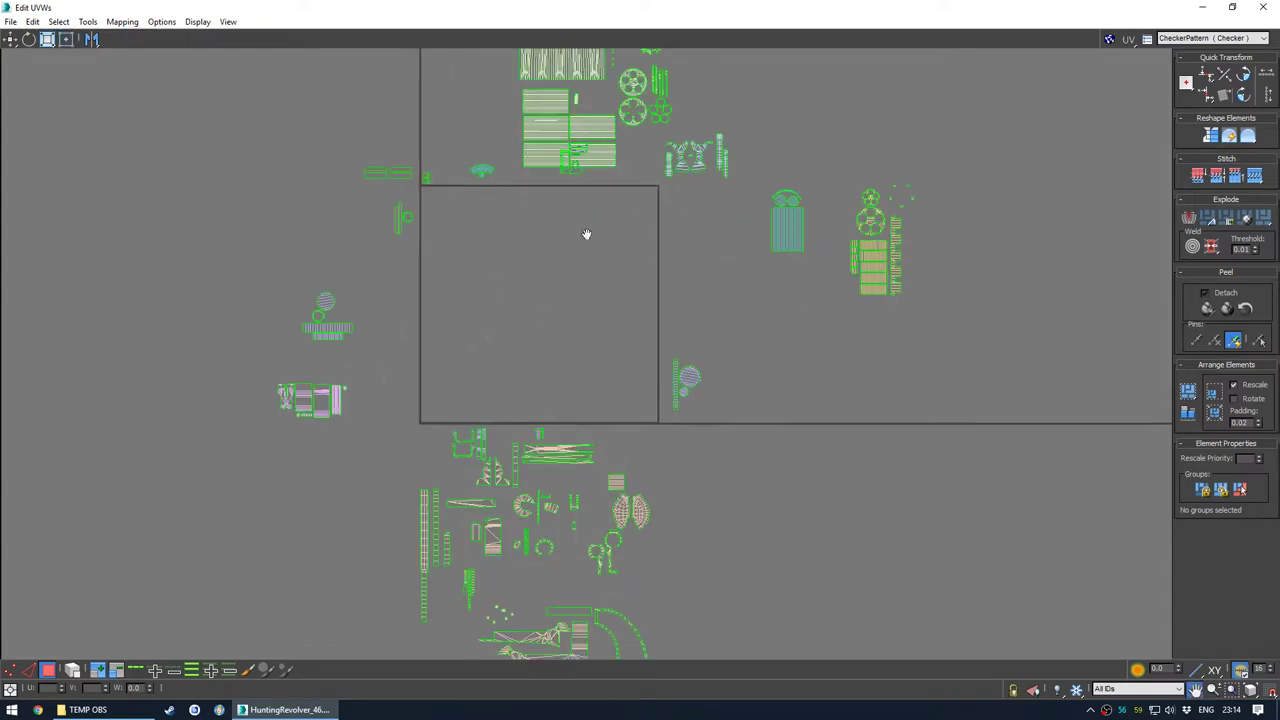
middle_click_drag(589, 258, 611, 168)
scroll(600, 330, "down", 5)
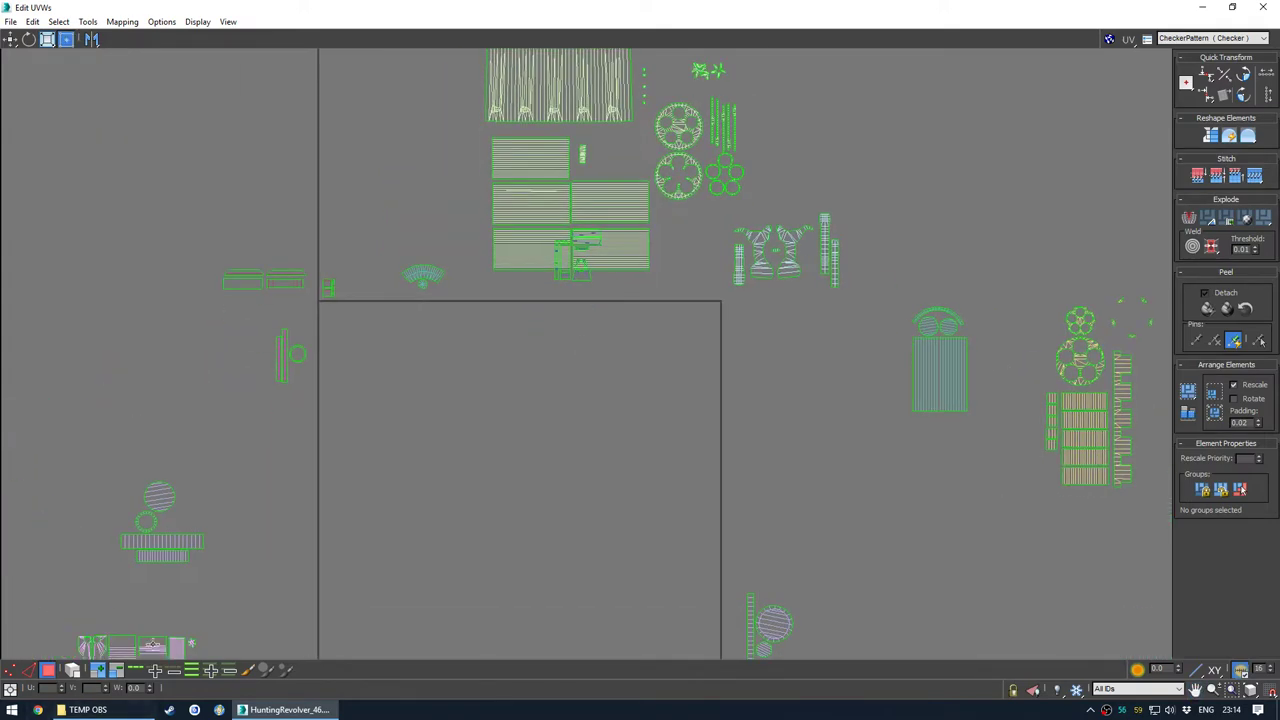
scroll(545, 510, "down", 3)
middle_click_drag(557, 503, 547, 337)
scroll(494, 312, "up", 2)
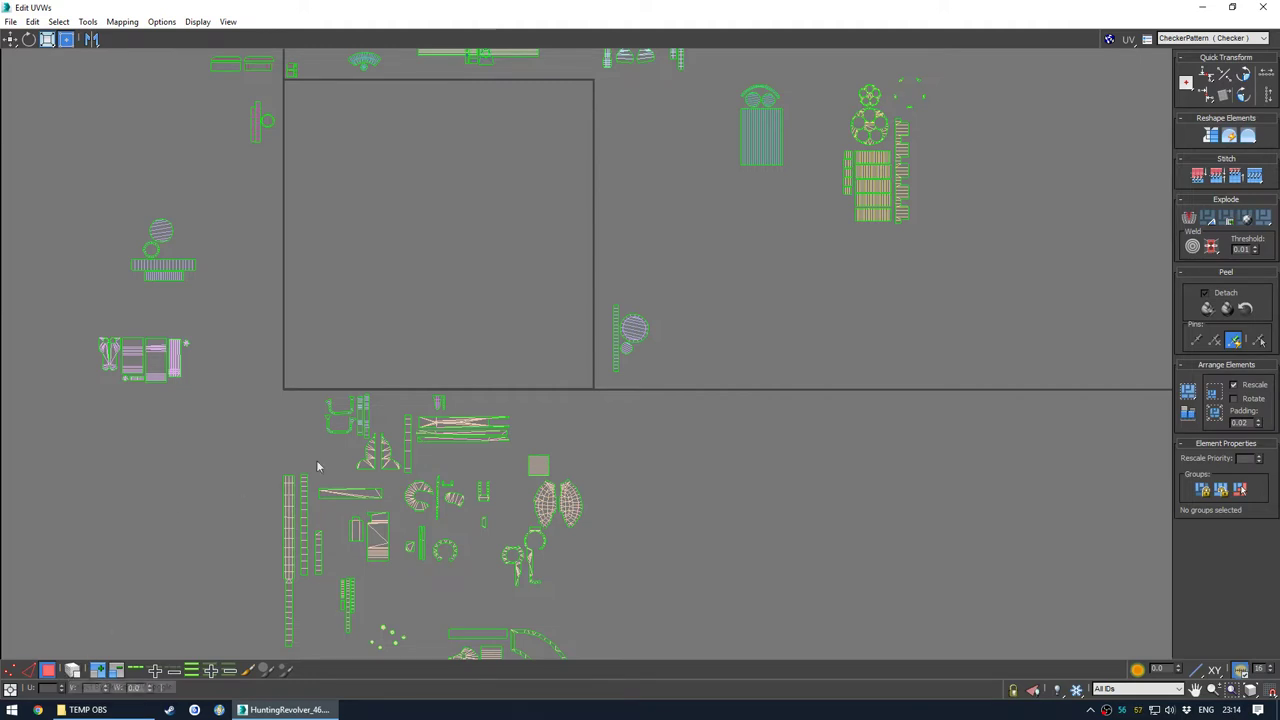
scroll(430, 330, "down", 2)
middle_click_drag(448, 253, 462, 278)
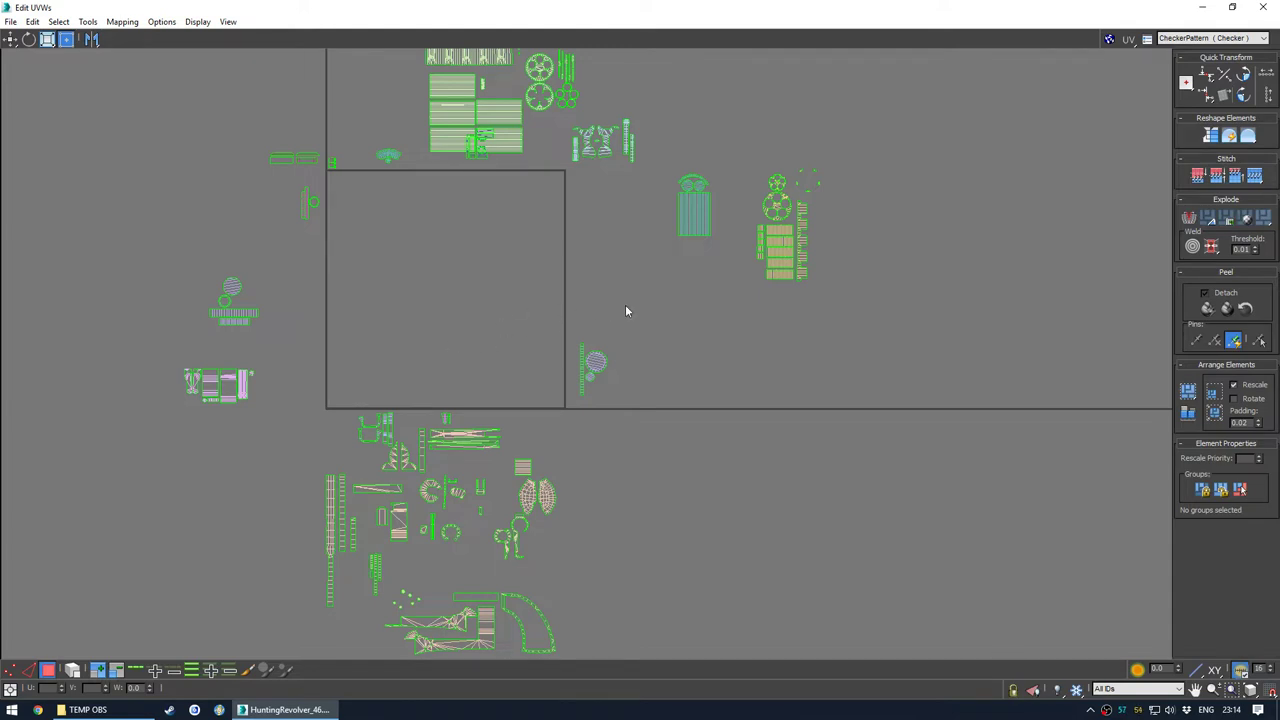
Enable selection by UV element and move the small bracket islands off the striped rectangles they overlap, to their left
left_click(72, 670)
middle_click_drag(518, 307, 482, 463)
scroll(499, 312, "up", 2)
scroll(463, 465, "up", 5)
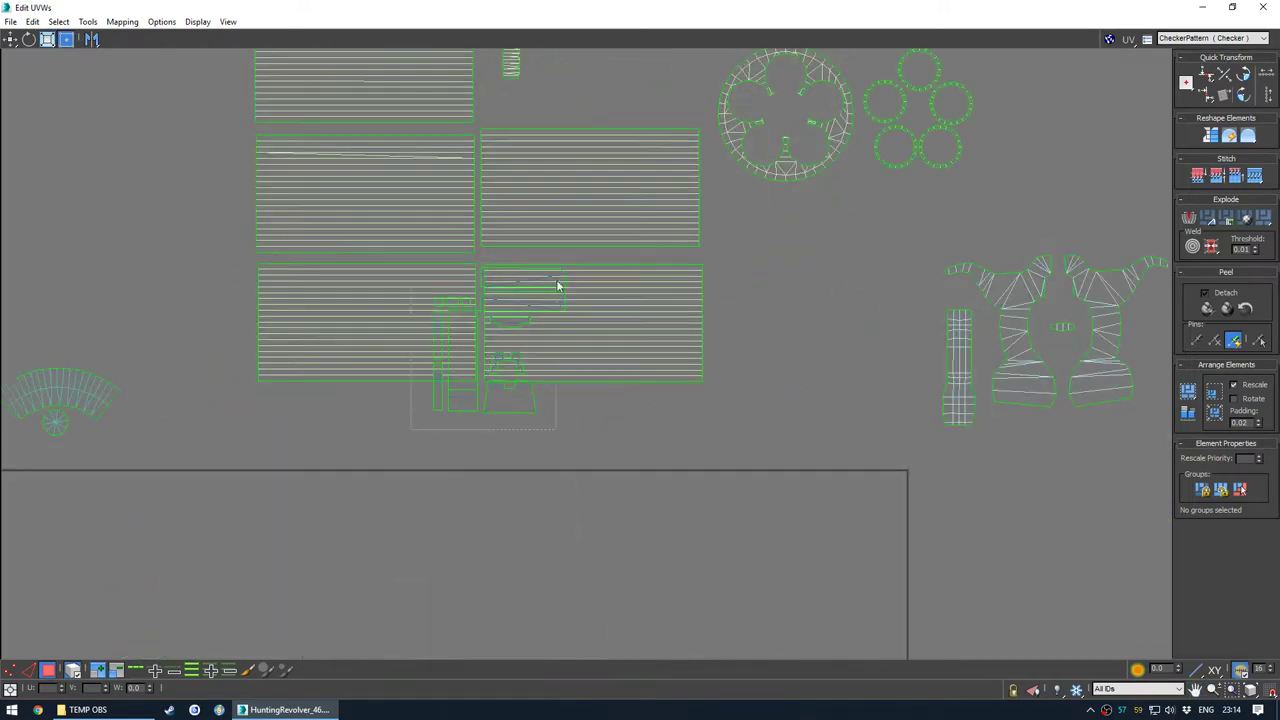
left_click_drag(558, 288, 549, 423)
left_click_drag(744, 474, 645, 350, "alt")
left_click_drag(268, 475, 346, 351, "alt")
key("w")
left_click_drag(519, 399, 143, 279)
scroll(312, 402, "down", 5)
middle_click_drag(373, 494, 563, 283)
left_click(448, 353)
scroll(467, 358, "down", 1)
scroll(563, 283, "down", 1)
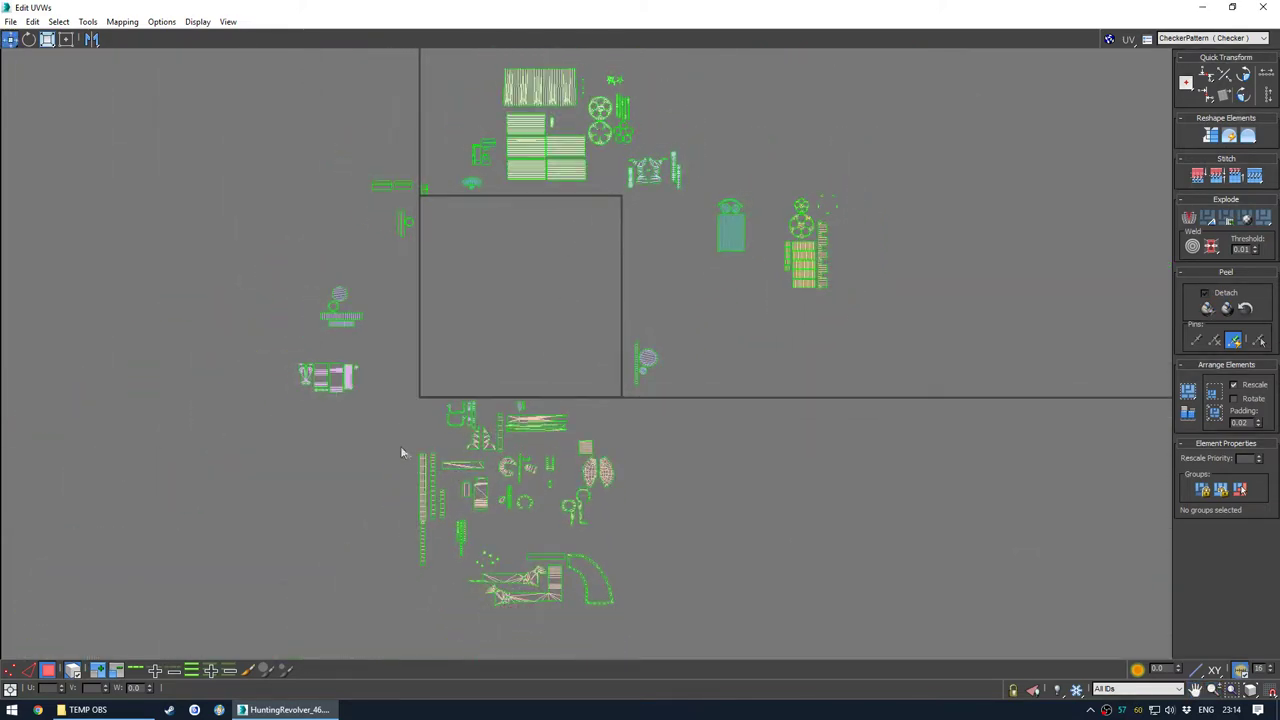
Move the large islands below the UV tile to its right side and the narrow ladder strip to its left side
left_click_drag(390, 435, 677, 636)
left_click_drag(522, 469, 530, 468, "ctrl")
scroll(538, 440, "up", 2)
left_click_drag(529, 414, 847, 302)
left_click_drag(665, 323, 358, 323)
scroll(322, 303, "up", 3)
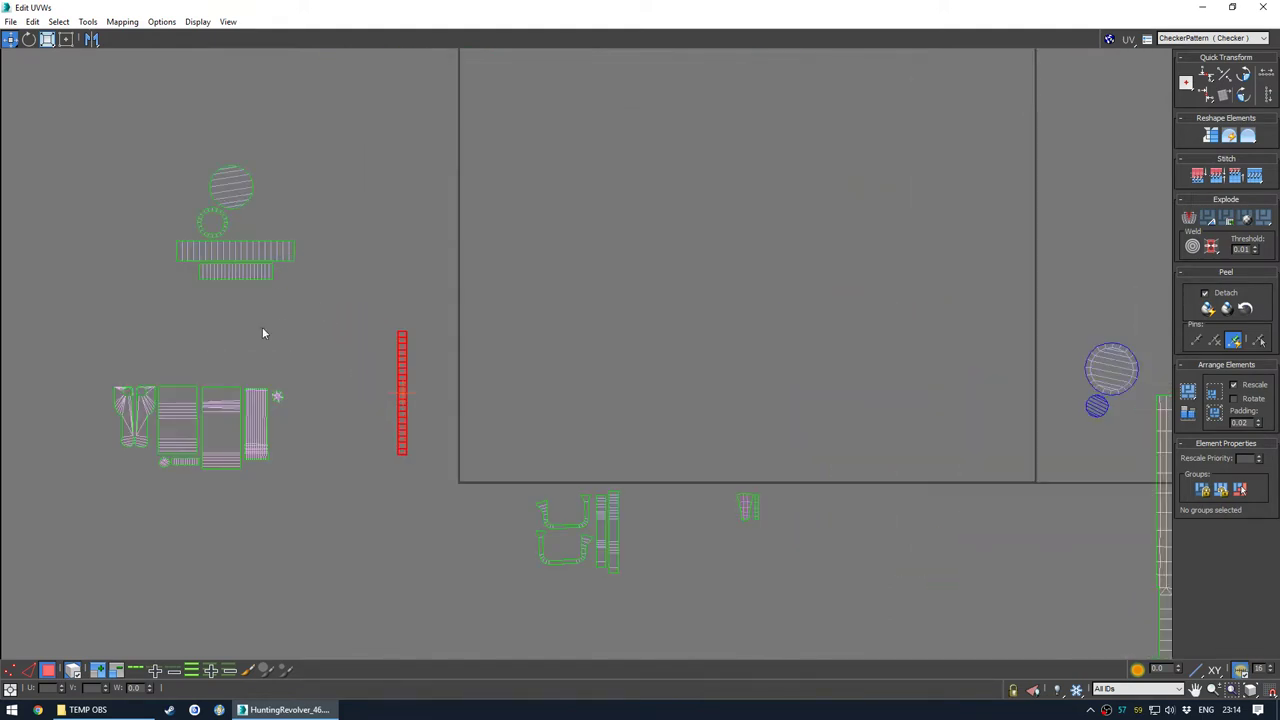
Move the two banded rectangular islands from the left group to the right side of the UV tile
middle_click_drag(185, 369, 248, 421)
left_click(232, 391)
scroll(232, 391, "down", 3)
left_click_drag(223, 402, 803, 347)
middle_click_drag(860, 347, 665, 243)
middle_click_drag(716, 338, 776, 346)
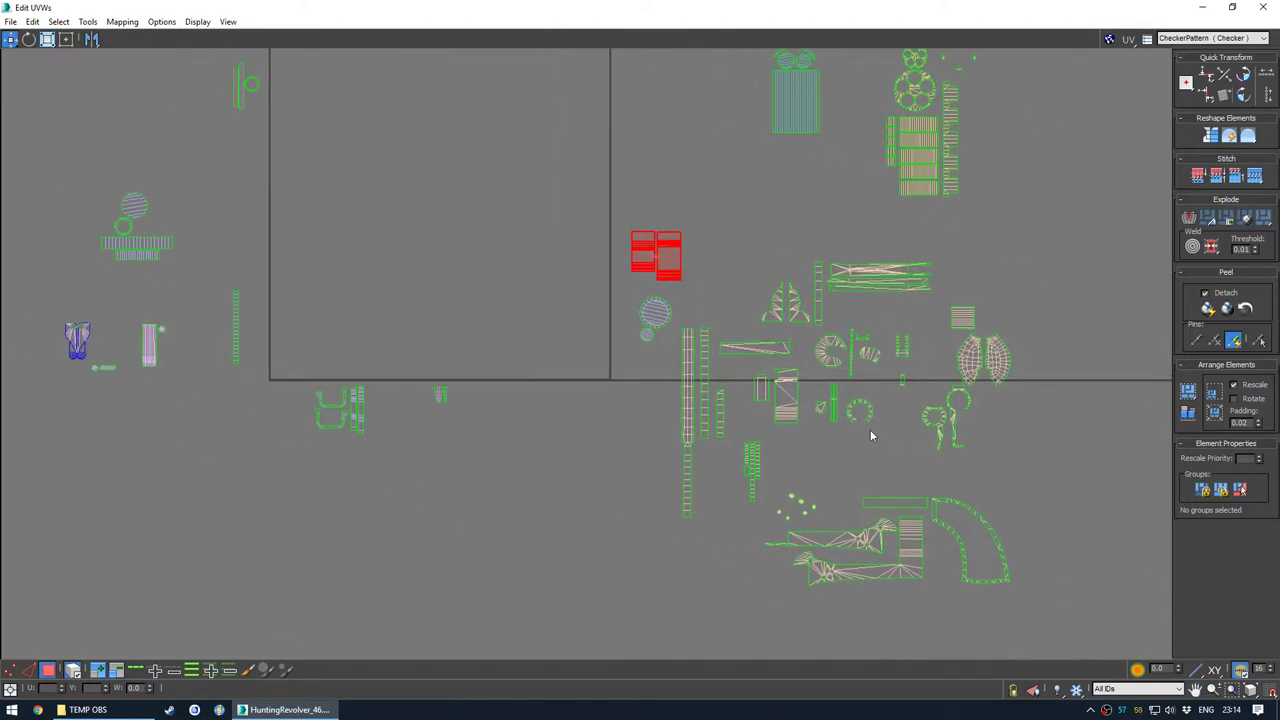
Gather the small dots, rings, short strips and other small parts and place them in the group left of the UV tile
left_click_drag(812, 401, 811, 400)
left_click_drag(777, 484, 823, 526, "ctrl")
left_click_drag(718, 455, 777, 493, "ctrl")
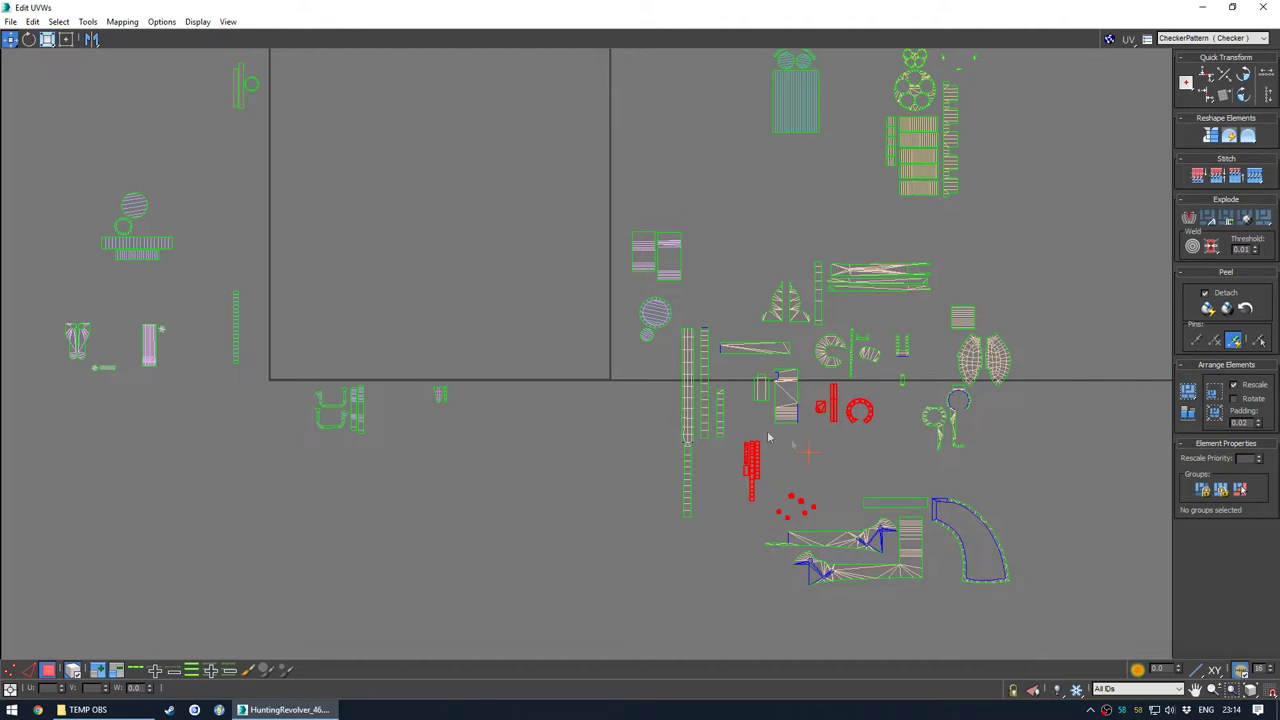
left_click(904, 347, "ctrl")
left_click_drag(861, 361, 209, 154, "ctrl")
middle_click_drag(136, 250, 315, 333)
scroll(252, 325, "up", 2)
left_click_drag(246, 349, 278, 389)
left_click(150, 323)
Move the striped rectangles to the tile's right edge and the arched island with two discs to the left group
scroll(150, 323, "down", 3)
middle_click_drag(439, 355, 404, 469)
left_click_drag(488, 202, 636, 323)
left_click(748, 336)
left_click_drag(698, 265, 259, 322)
Move the wide wavy-lined block right of the UV tile and the circle of tiny pieces into the left group
left_click(465, 303)
left_click_drag(455, 115, 714, 258)
middle_click_drag(764, 356, 752, 300)
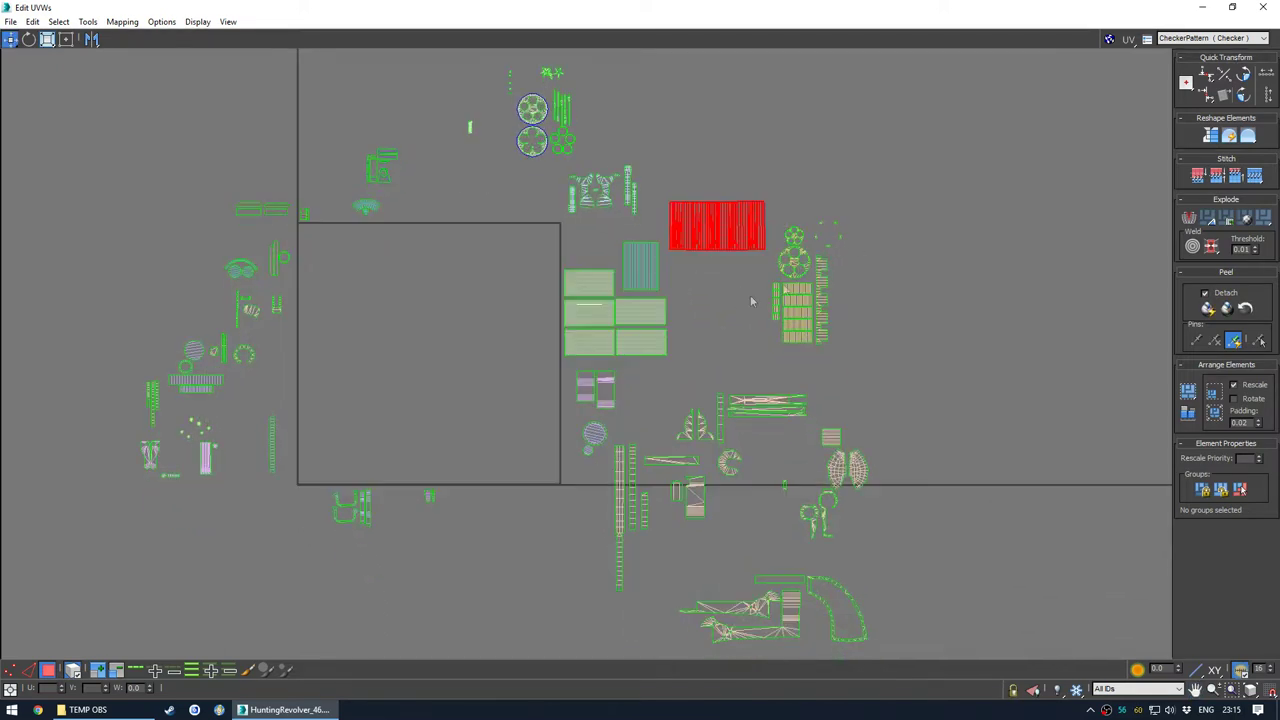
left_click_drag(813, 250, 815, 252)
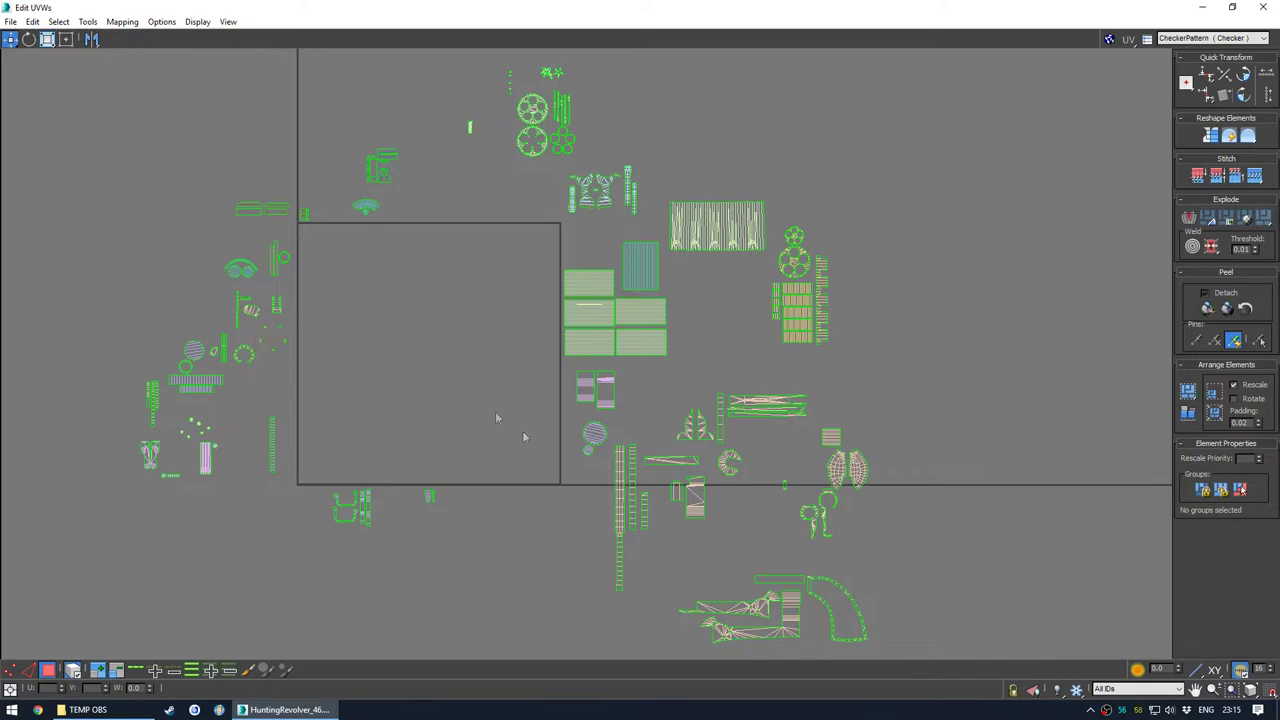
Move the long vertical ladder strips up beside the striped rectangles
middle_click_drag(537, 436, 565, 366)
left_click(675, 461)
left_click_drag(660, 456, 721, 271)
left_click(777, 284)
Move the two large spoked discs from above the UV tile to the right group, beside the ladder strips
middle_click_drag(662, 195, 712, 345)
scroll(640, 220, "up", 2)
left_click_drag(580, 185, 617, 248)
middle_click_drag(617, 250, 602, 214)
left_click_drag(602, 143, 852, 413)
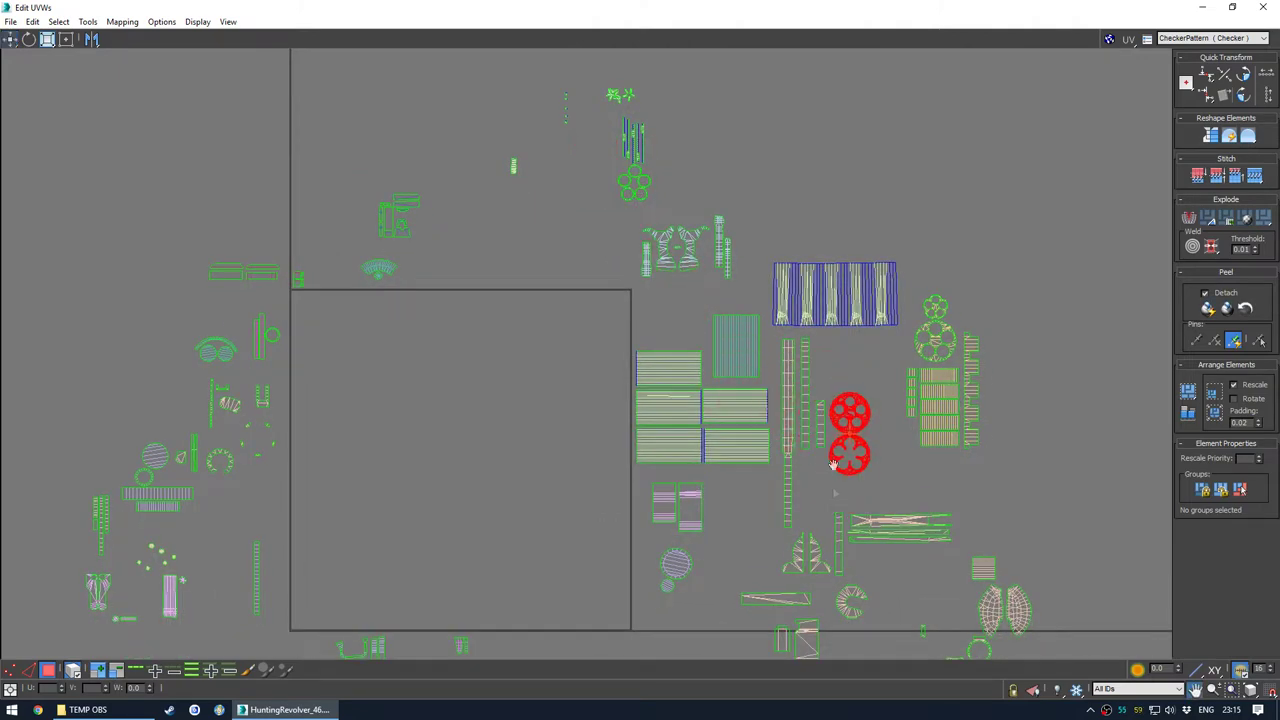
middle_click_drag(834, 492, 850, 342)
Move the ring-and-lever islands and a tiny rectangular island to the left group, and raise the long frame profiles on the right
middle_click_drag(1026, 519, 1008, 372)
mouse_move(941, 423)
left_mouse_down()
mouse_move(1006, 384)
mouse_move(277, 331)
mouse_move(230, 245)
left_mouse_up()
middle_click_drag(614, 383, 551, 391)
left_click_drag(777, 453, 815, 529)
middle_click_drag(809, 507, 867, 578)
left_click_drag(870, 571, 917, 450)
left_click_drag(909, 376, 951, 433)
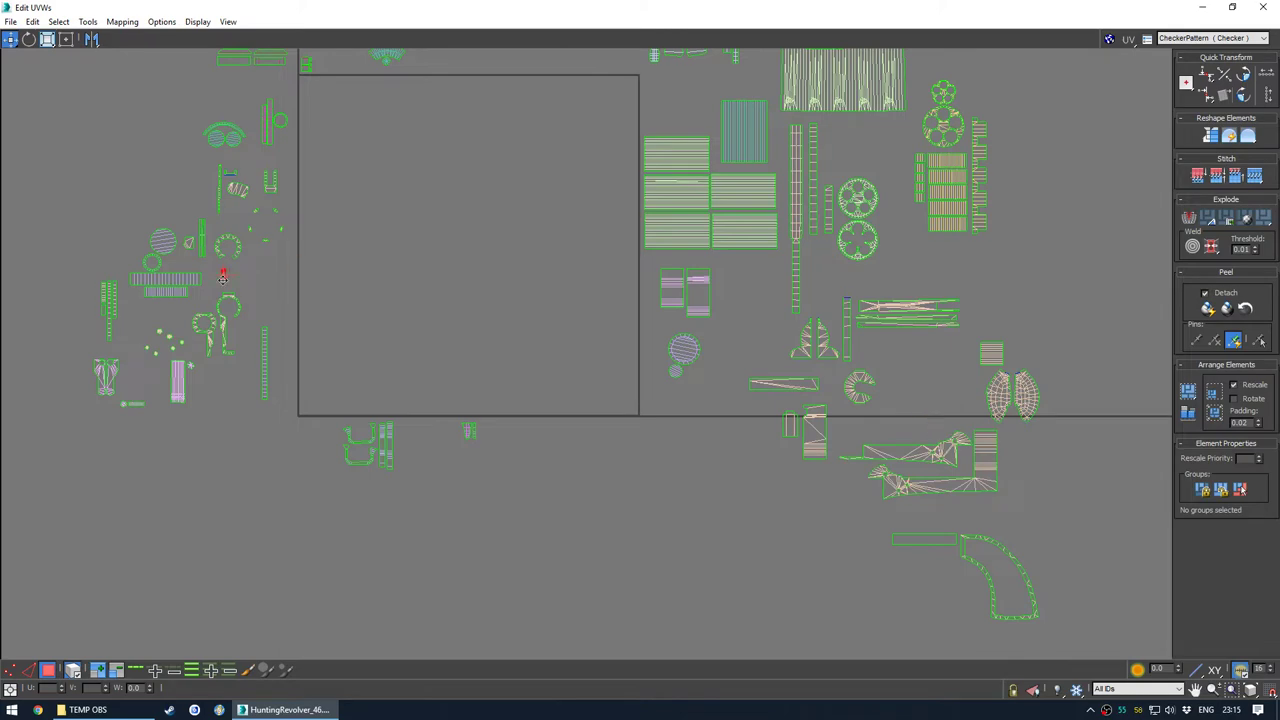
Move the five-ring cluster with its thin bars, star shapes and dots from above the UV tile to the left group
middle_click_drag(549, 252, 592, 410)
middle_click_drag(577, 306, 586, 497)
middle_click_drag(600, 490, 622, 222, "ctrl+alt")
left_click_drag(740, 366, 740, 368)
middle_click_drag(666, 370, 690, 207)
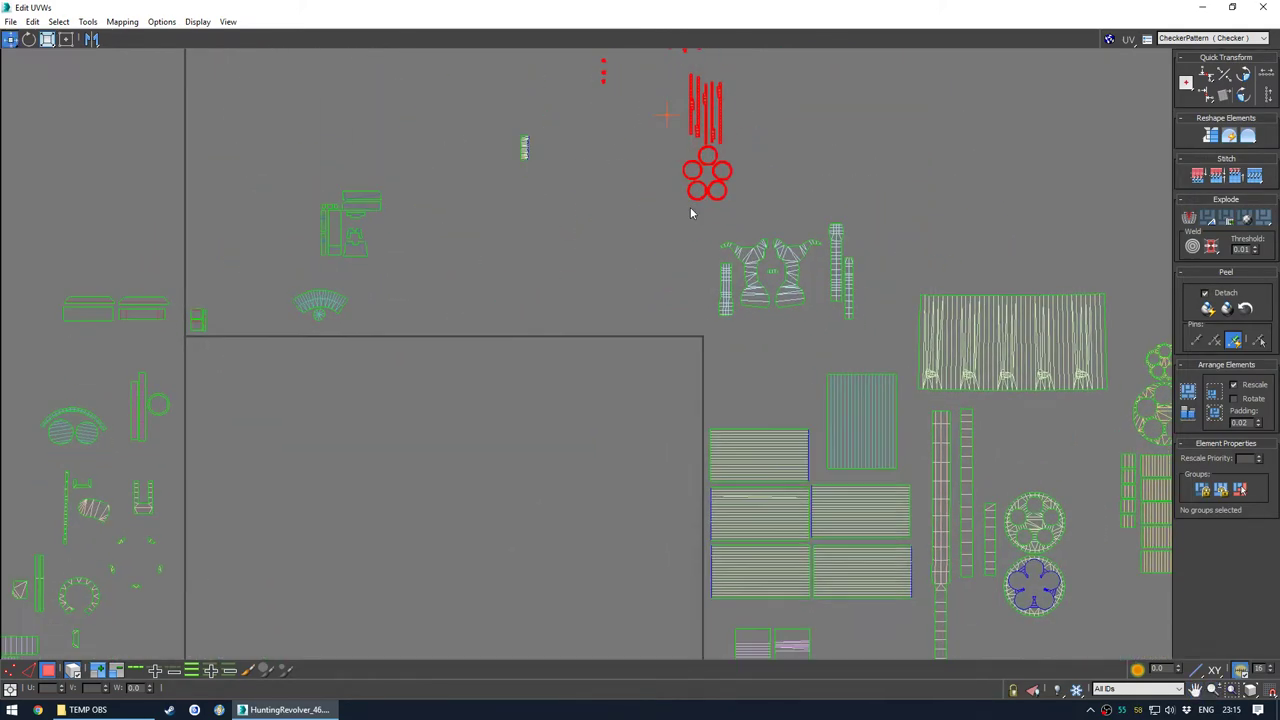
scroll(690, 207, "down", 5)
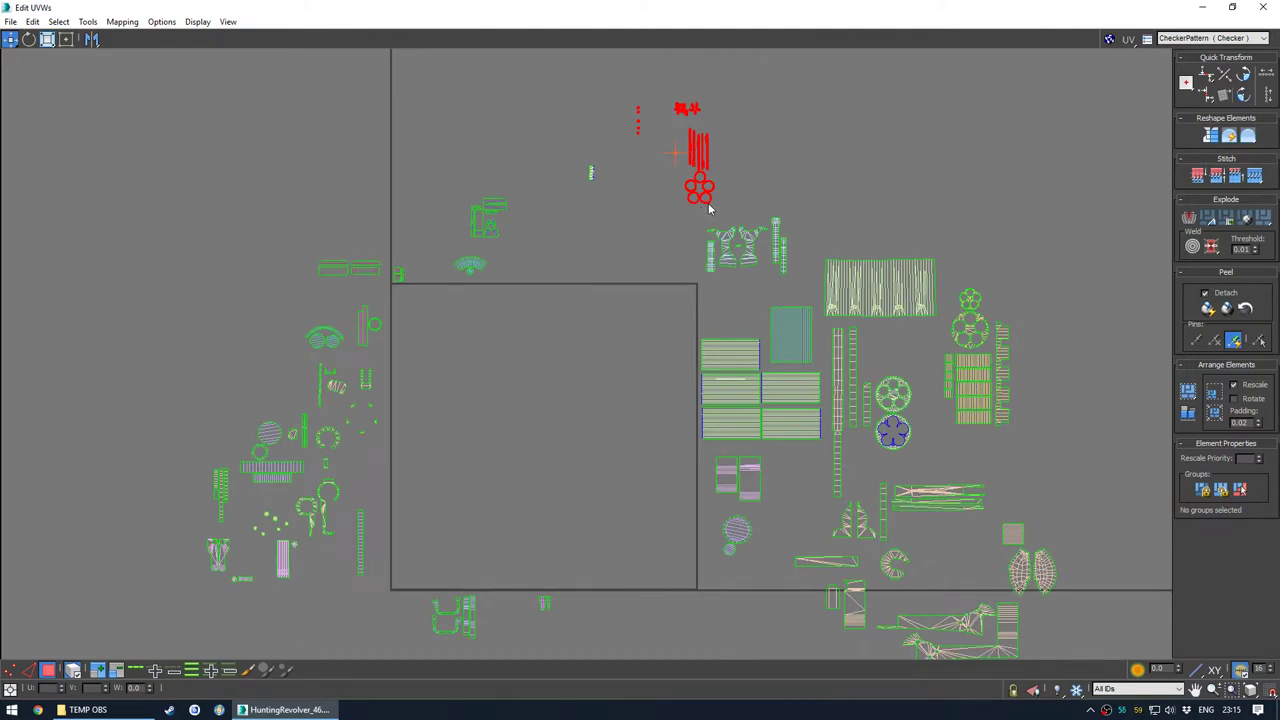
left_click_drag(706, 200, 290, 394)
left_click(555, 422)
Move the bracket pieces, the fan-shaped island and the small dense rectangle from above the tile to the left group
middle_click_drag(565, 425, 537, 389)
scroll(425, 130, "up", 4)
left_click_drag(437, 187, 540, 310)
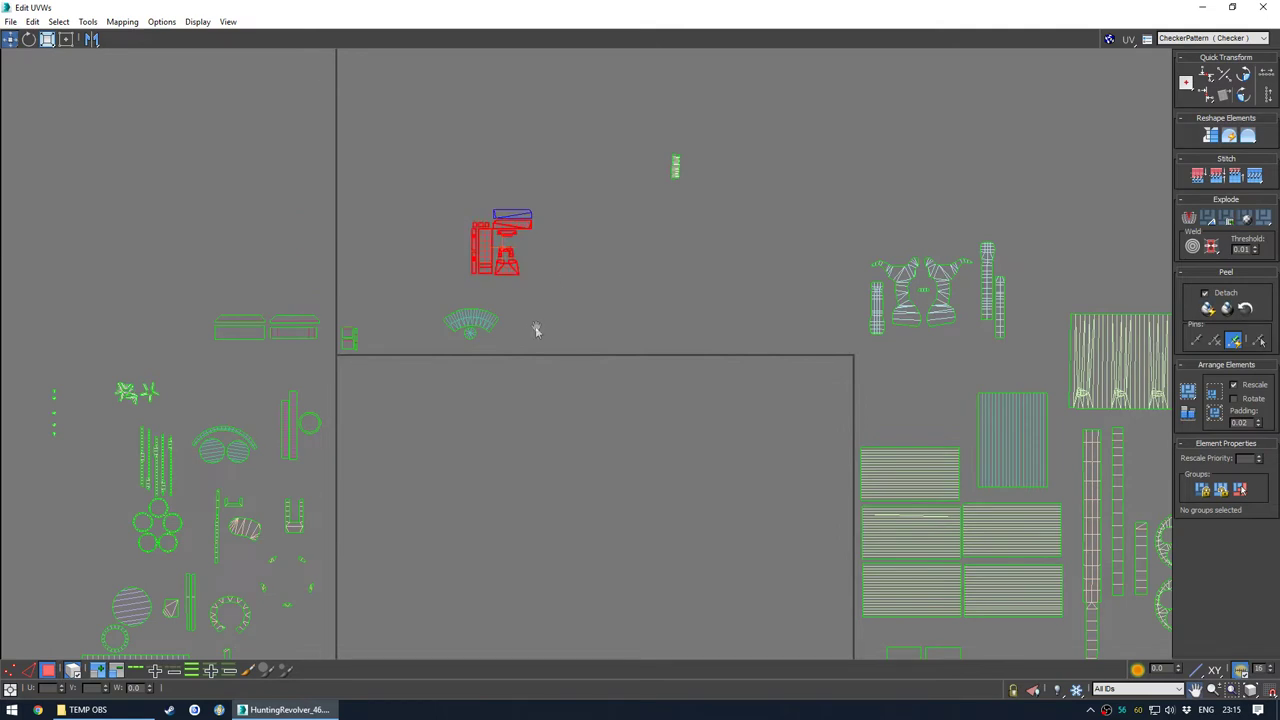
middle_click_drag(537, 327, 553, 263)
left_click_drag(502, 180, 238, 325)
left_click_drag(495, 286, 495, 287)
left_click_drag(489, 262, 178, 285)
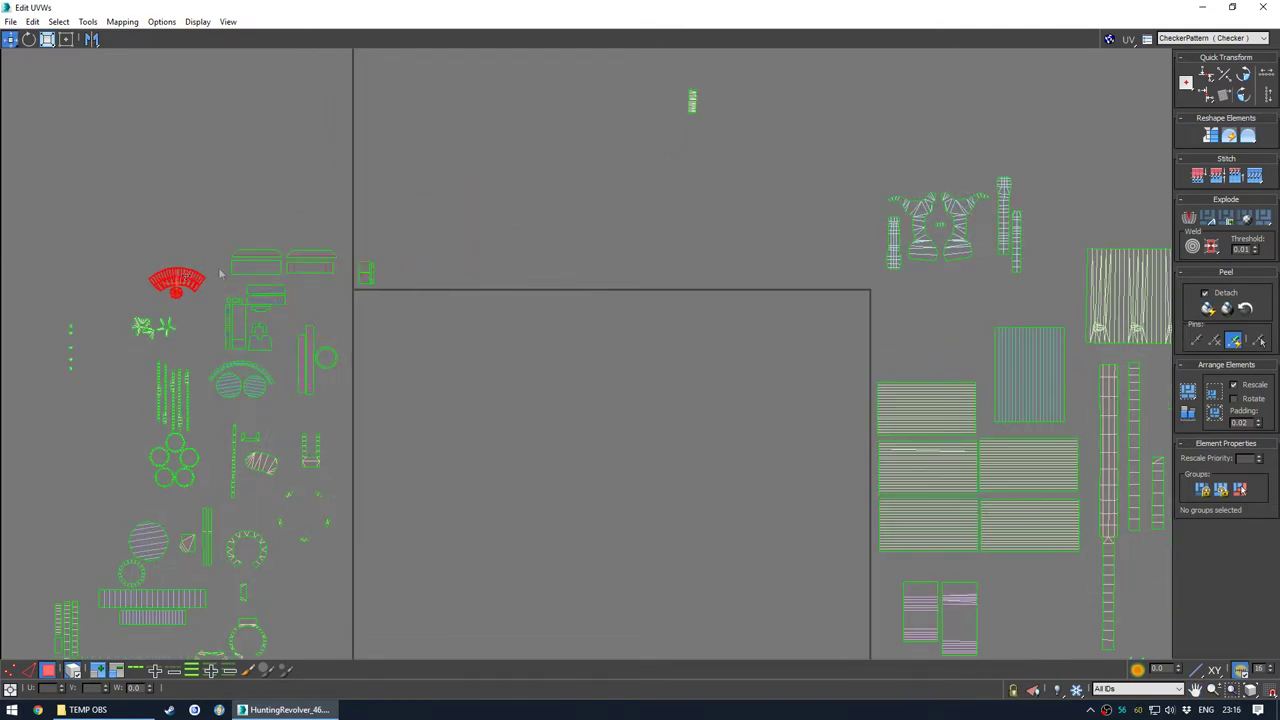
scroll(415, 268, "down", 3)
left_click_drag(580, 169, 245, 337)
left_click(626, 372)
Move the two mirrored shell islands and their narrow grid strips down into the right group, below the striped rectangles
middle_click_drag(628, 374, 562, 223)
left_click_drag(646, 110, 771, 365)
left_click(820, 223)
scroll(693, 132, "up", 3)
left_click_drag(579, 161, 850, 515)
middle_click_drag(914, 496, 968, 456)
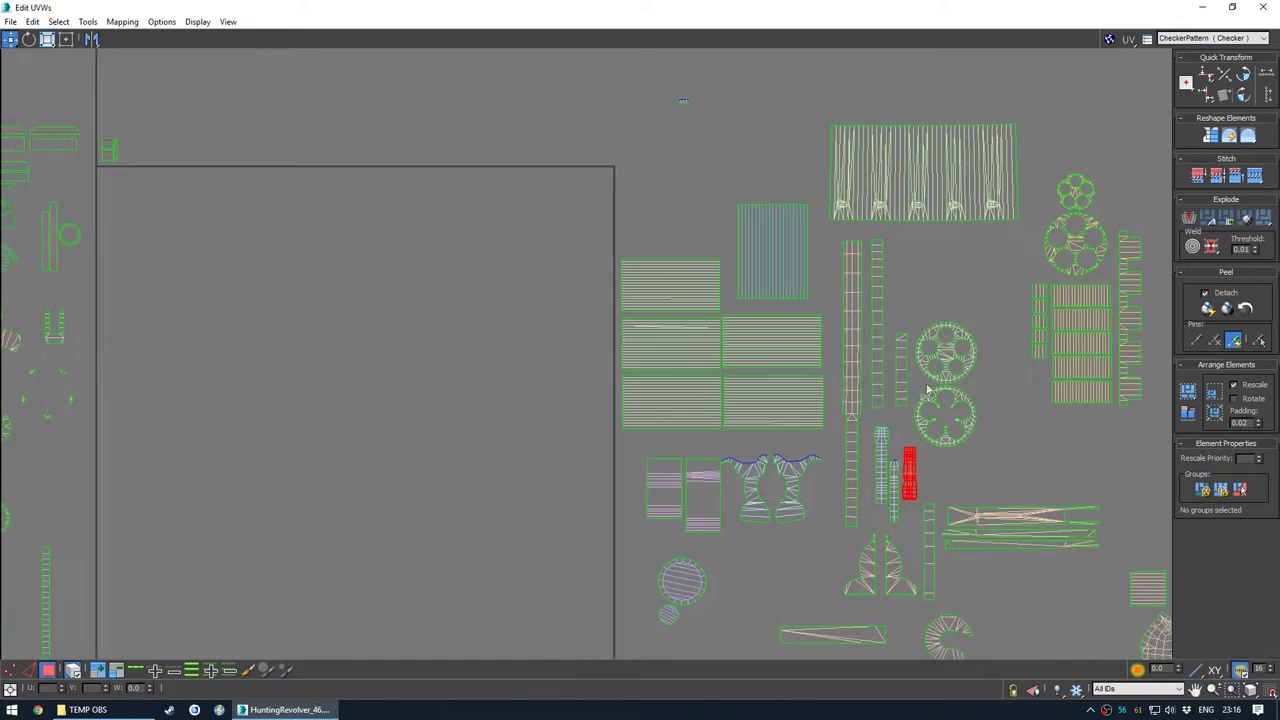
Move the tiny island above the tile and the trigger-guard and small strip islands below it into the left group
scroll(680, 178, "down", 2)
middle_click_drag(670, 177, 832, 189)
left_click(845, 131)
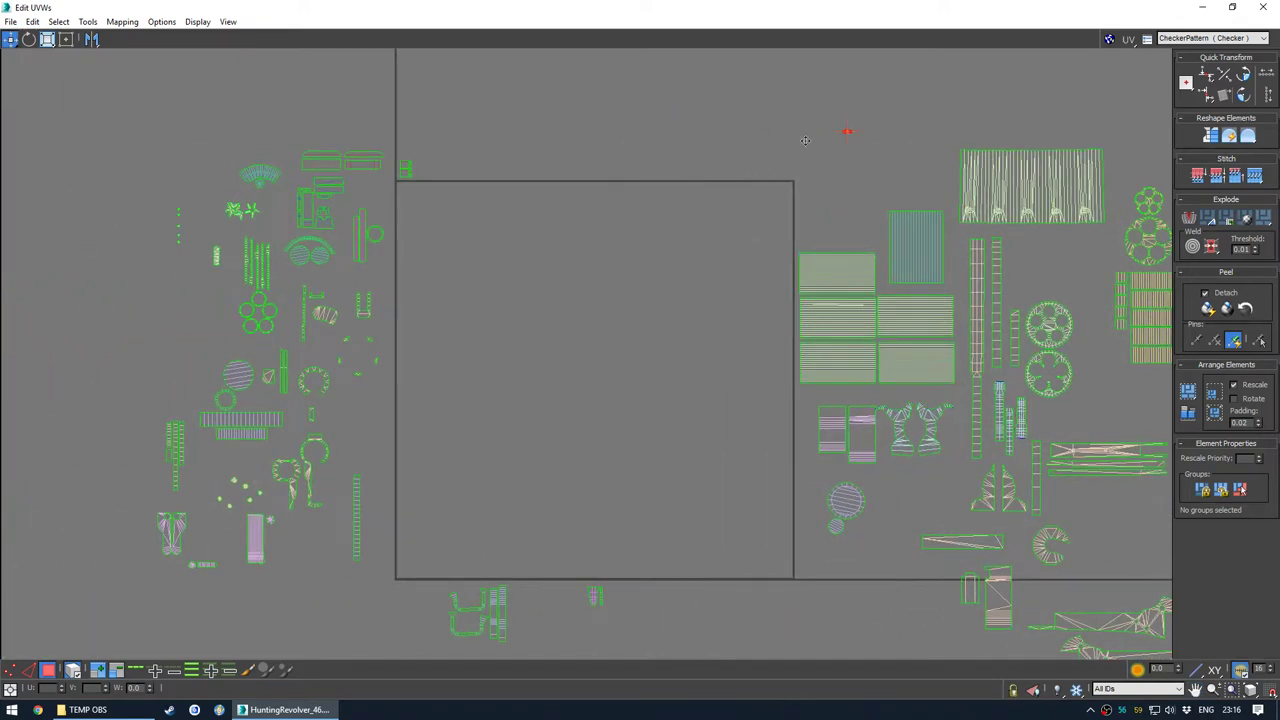
scroll(504, 300, "down", 2)
scroll(485, 492, "up", 4)
left_click_drag(470, 442, 311, 330)
scroll(767, 458, "down", 3)
left_click_drag(670, 384, 617, 326)
Move the curved grip frame island near the tile's lower-right corner and the plain horizontal strip up into the right group
middle_click_drag(901, 296, 607, 293)
left_click_drag(938, 551, 696, 418)
left_click_drag(873, 544, 871, 398)
left_click(965, 318)
Review the arrangement of small islands left of the UV tile and large islands on its right
scroll(788, 274, "down", 2)
scroll(625, 229, "up", 2)
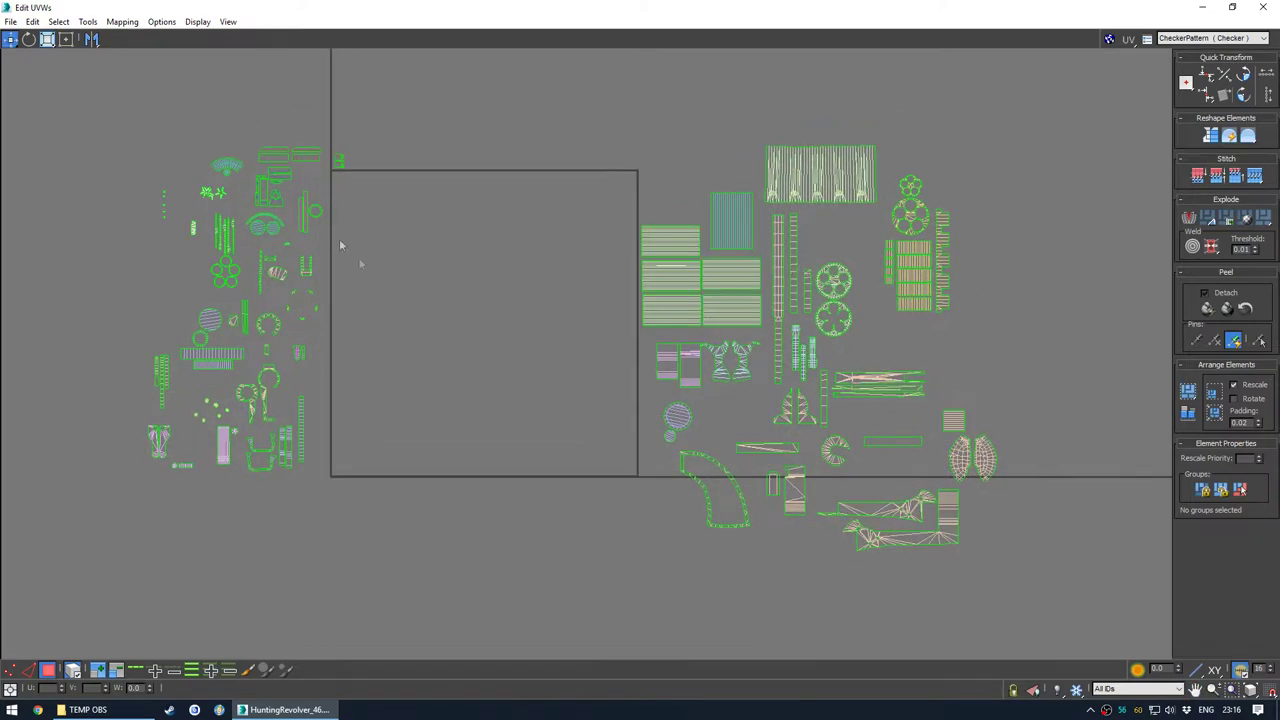
scroll(557, 330, "down", 1)
scroll(577, 353, "up", 1)
middle_click_drag(574, 329, 569, 374)
scroll(577, 353, "up", 1)
scroll(567, 364, "down", 2)
middle_click_drag(413, 241, 449, 240)
scroll(538, 257, "up", 1)
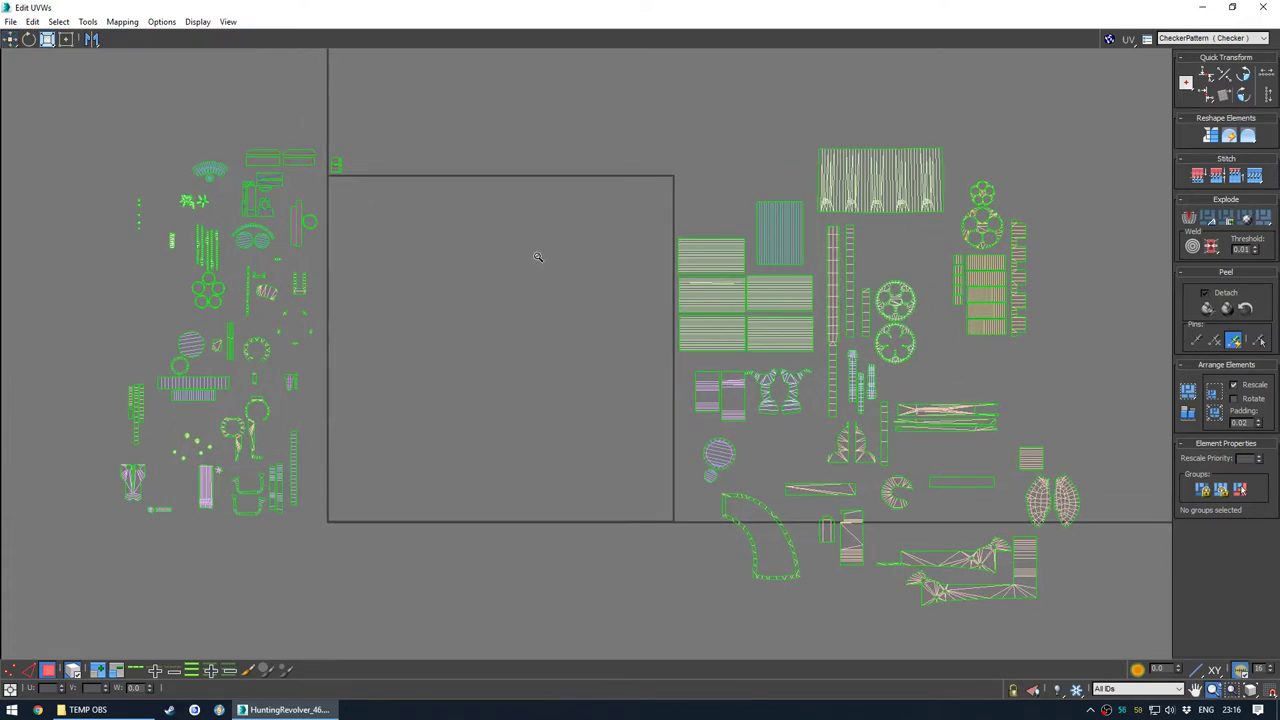
Place the large ribbed island in the lower-right corner of the UV tile, just inside its borders
left_click_drag(875, 167, 602, 471)
scroll(646, 508, "up", 5)
scroll(651, 514, "up", 1)
left_click_drag(651, 514, 655, 526)
left_click(787, 492)
Stack the five horizontally striped rectangles above the ribbed island, as two rows of two and one on top along the tile's right edge
scroll(704, 404, "down", 6)
middle_click_drag(760, 370, 690, 460)
scroll(702, 358, "up", 2)
left_click_drag(775, 337, 534, 498)
left_click_drag(703, 323, 756, 267)
left_click_drag(756, 267, 536, 440)
left_click(495, 455)
scroll(495, 455, "up", 3)
left_click(535, 442)
scroll(554, 391, "down", 3)
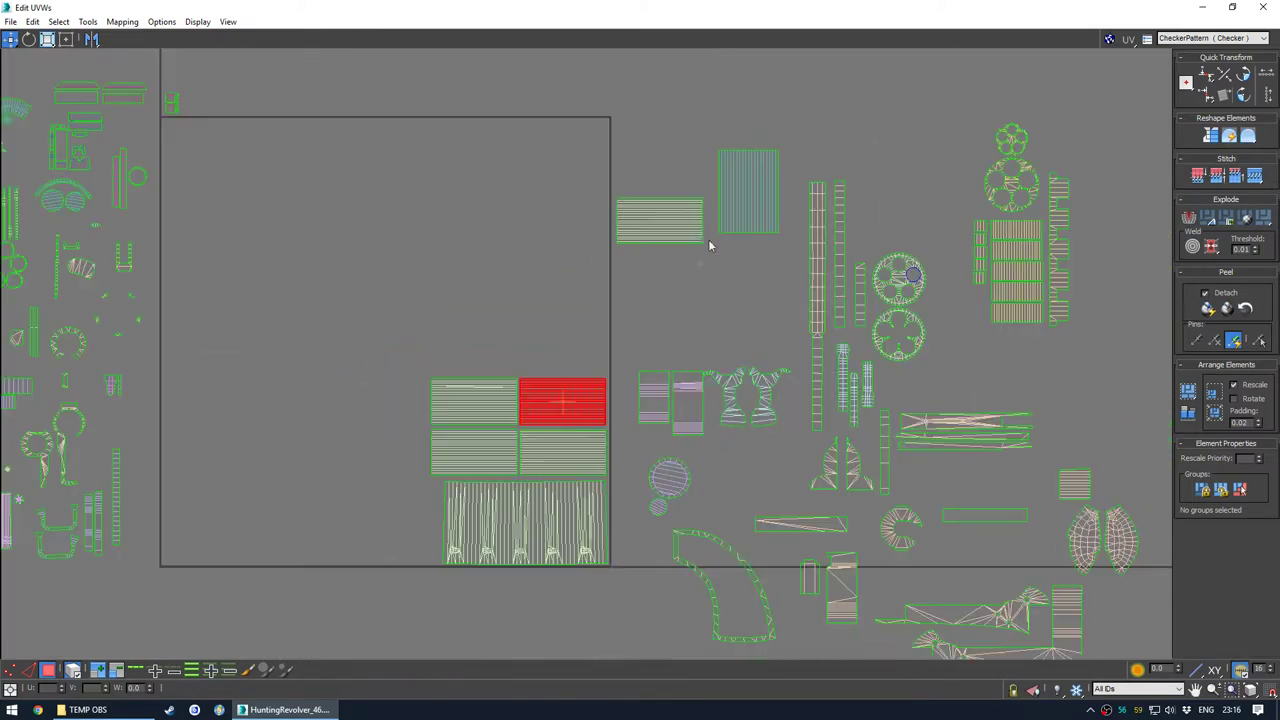
left_click_drag(660, 235, 582, 353)
Place the vertically striped rectangle on the tile's bottom edge, directly left of the ribbed island
left_click_drag(760, 175, 444, 531)
scroll(417, 530, "up", 4)
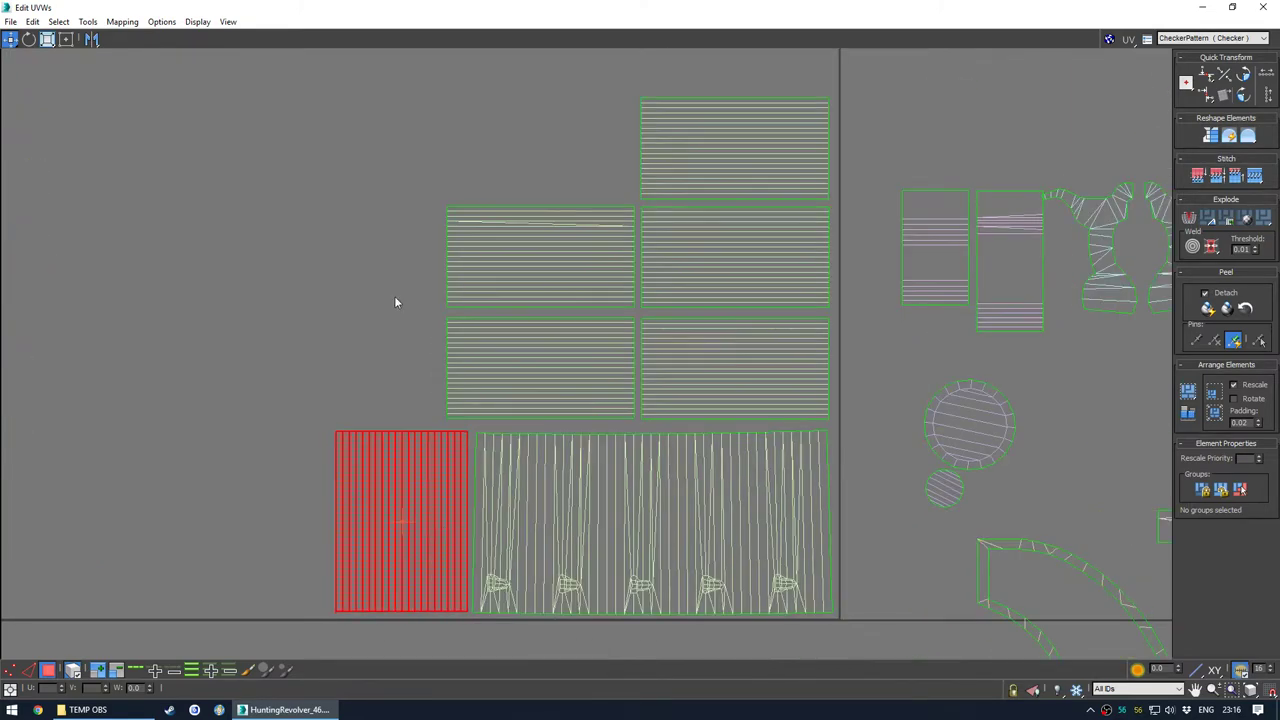
left_click(395, 302)
Move the column of five small striped rectangles onto the stack along the tile's right edge
scroll(593, 331, "down", 5)
middle_click_drag(616, 263, 608, 307)
scroll(598, 315, "up", 1)
middle_click_drag(881, 371, 859, 383)
left_click_drag(965, 257, 628, 252)
left_click(717, 249)
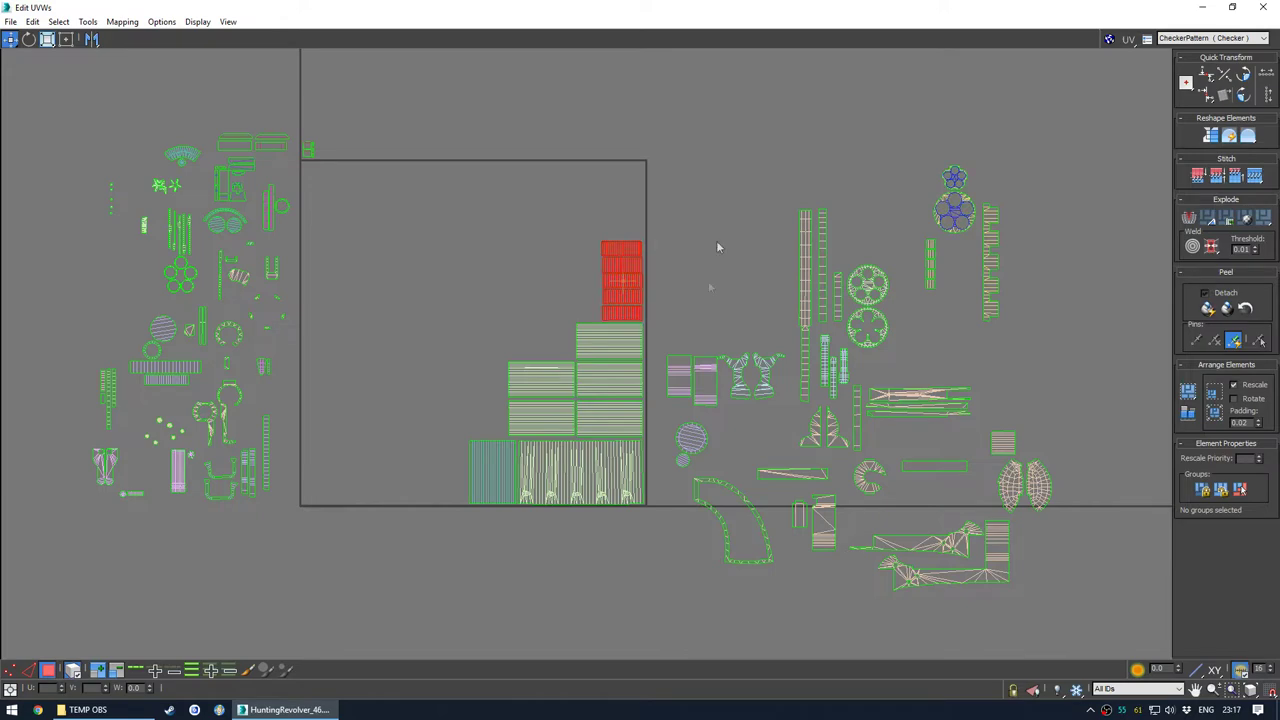
Place the lower of the two long frame-side islands along the tile's bottom edge, left of the vertically striped rectangle
scroll(672, 333, "down", 1)
scroll(735, 460, "up", 1)
middle_click_drag(706, 450, 762, 471)
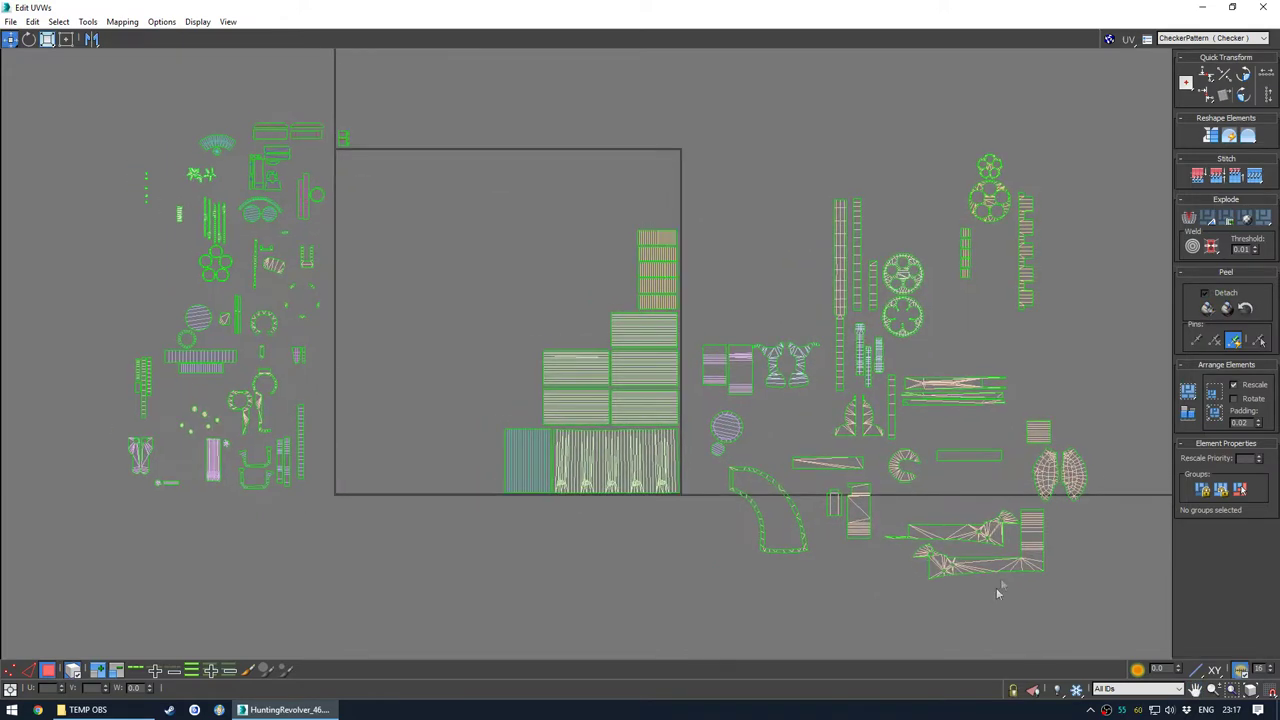
left_click_drag(990, 565, 504, 456)
scroll(463, 480, "up", 5)
scroll(519, 430, "down", 6)
middle_click_drag(511, 278, 505, 315)
left_click(494, 299)
scroll(510, 291, "up", 1)
scroll(543, 257, "down", 1)
scroll(538, 287, "up", 1)
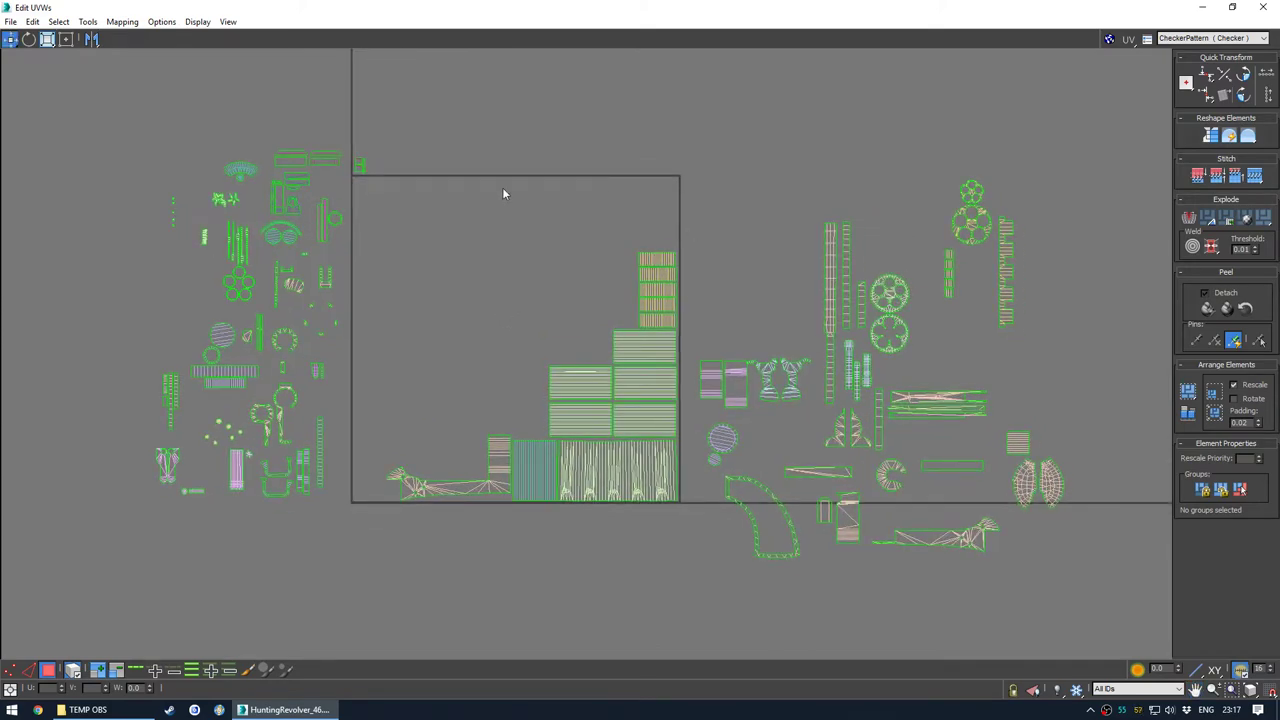
Stack the two narrow striped islands vertically just outside the tile's right edge
left_click_drag(738, 387, 714, 335)
left_click(730, 282)
middle_click_drag(567, 287, 579, 281)
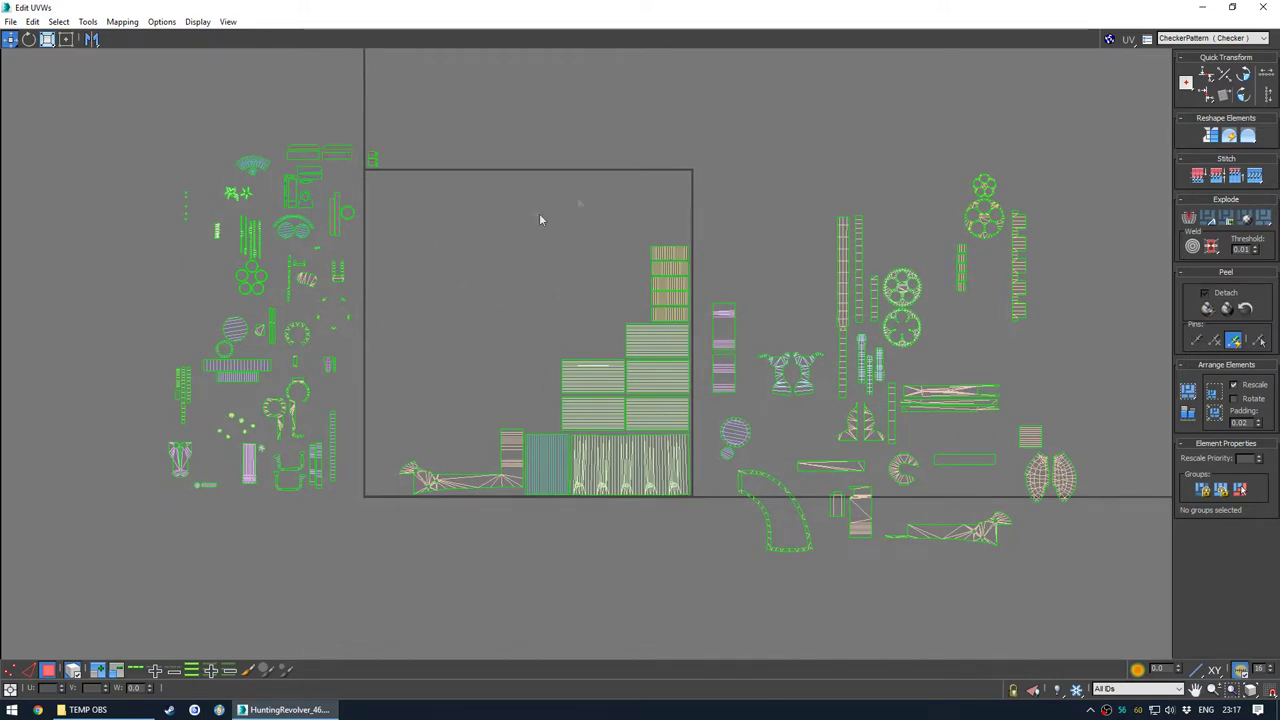
Move the tiny island above the tile's upper-left corner into the small-island group on the left
scroll(349, 152, "up", 3)
left_click(384, 174)
left_click_drag(386, 174, 319, 202)
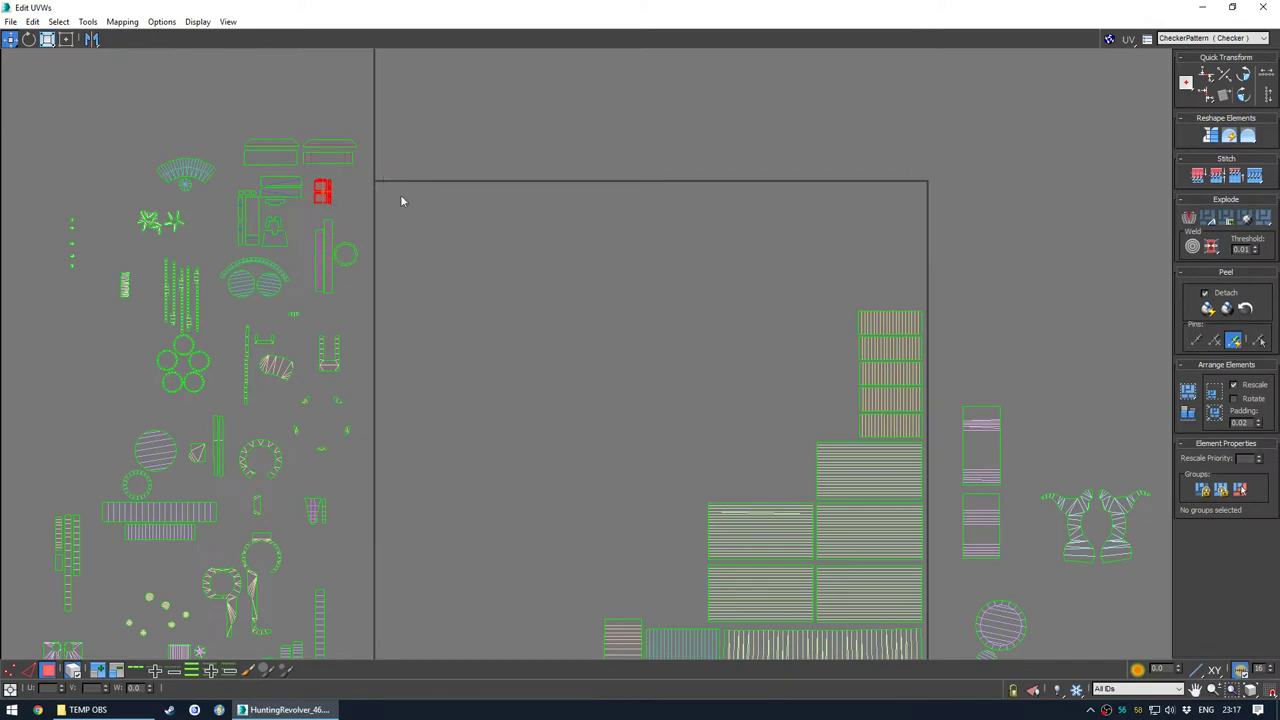
scroll(500, 228, "down", 3)
left_click(529, 332)
middle_click_drag(581, 320, 461, 300)
Scale all UV islands up together slightly so the packed bottom row fills the tile's width
key("ctrl+a")
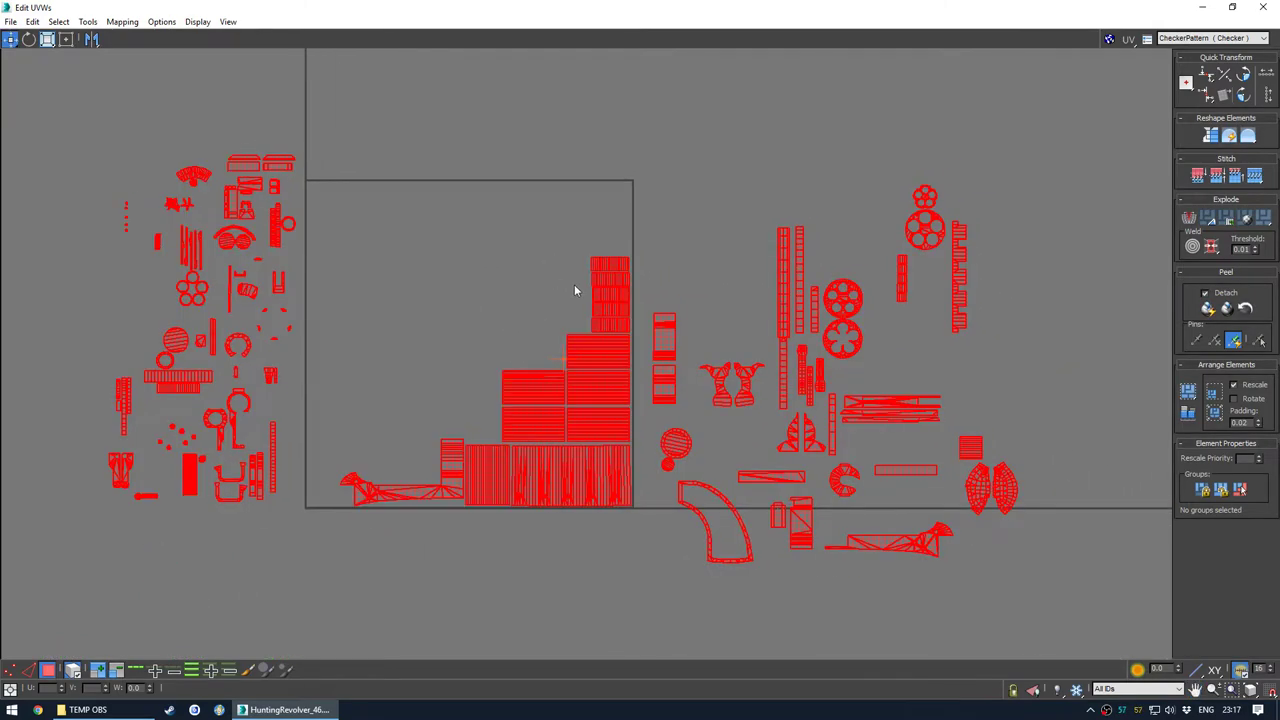
scroll(573, 290, "down", 8)
scroll(524, 350, "up", 4)
scroll(500, 320, "down", 8)
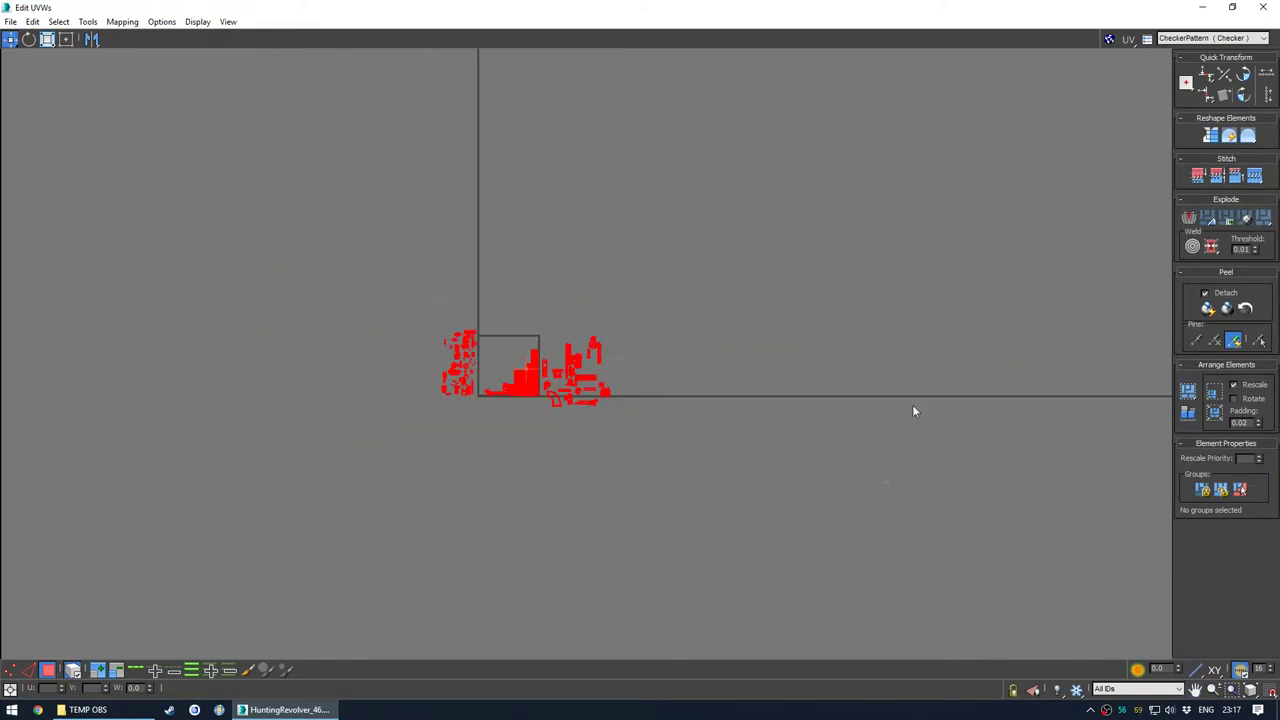
scroll(536, 392, "up", 7)
middle_click_drag(460, 321, 583, 400)
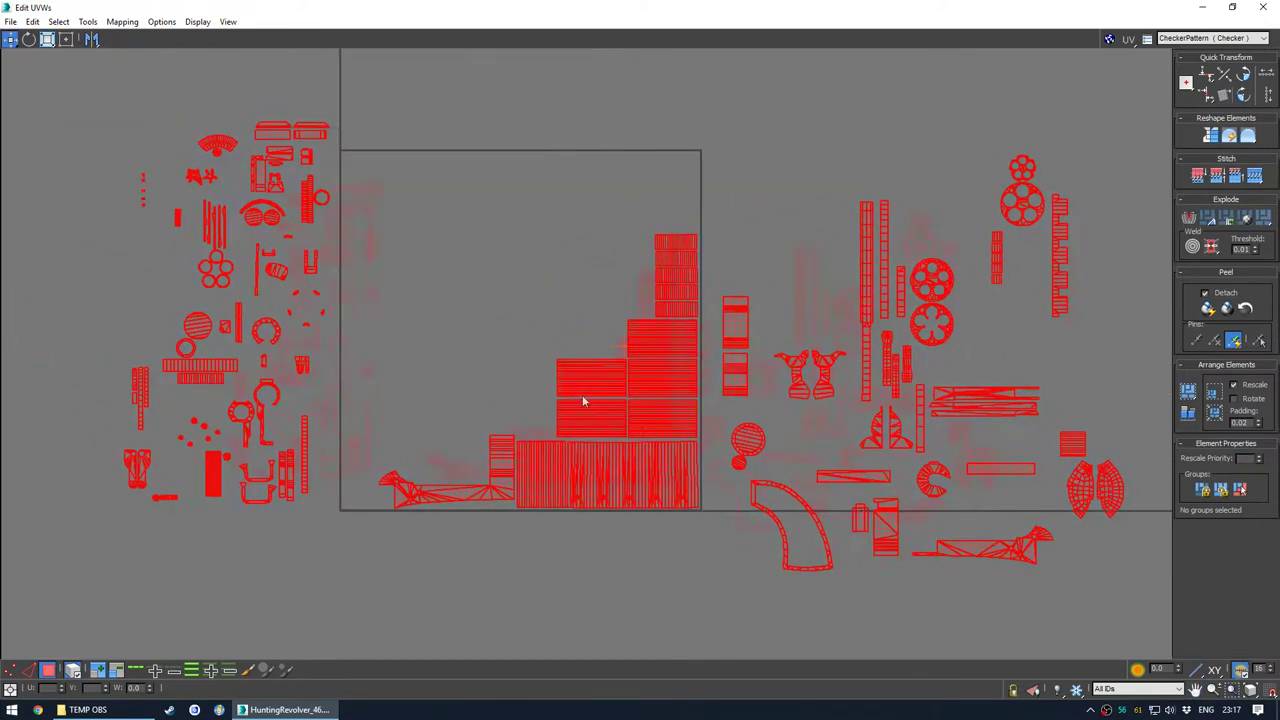
scroll(583, 398, "down", 1)
key("r")
mouse_move(630, 415)
left_mouse_down()
mouse_move(634, 389)
mouse_move(632, 405)
left_mouse_up()
key("w")
key("r")
key("w")
scroll(632, 405, "up", 5)
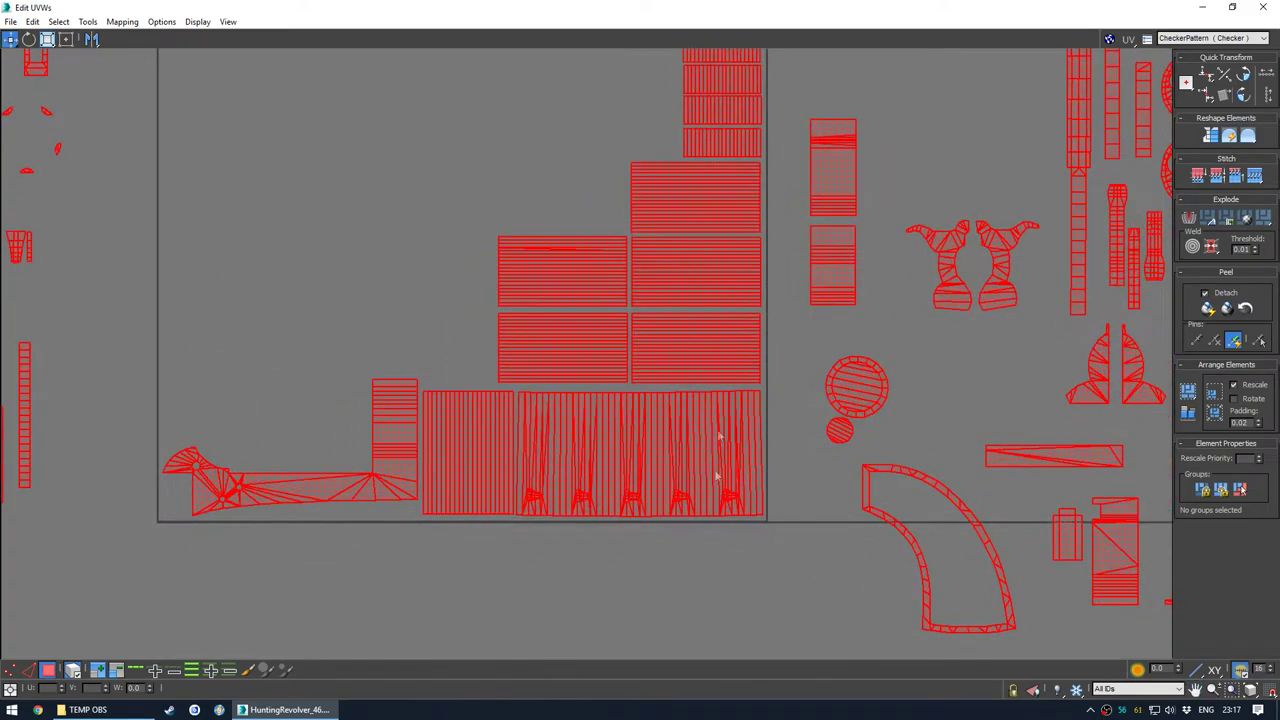
scroll(680, 400, "down", 4)
middle_click_drag(646, 363, 639, 410)
left_click(482, 293)
middle_click_drag(619, 290, 605, 310)
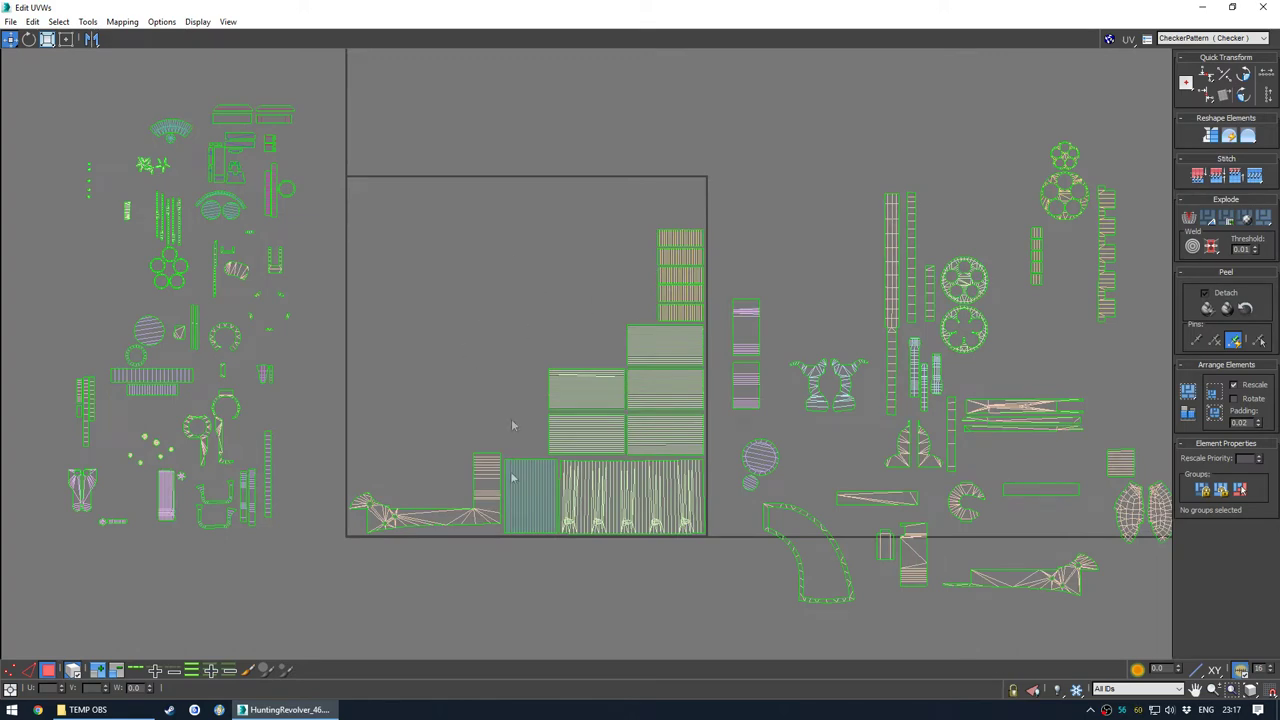
Scale the frame-side island in the tile's lower-left corner up slightly to close the gap to its neighbour
scroll(510, 522, "up", 7)
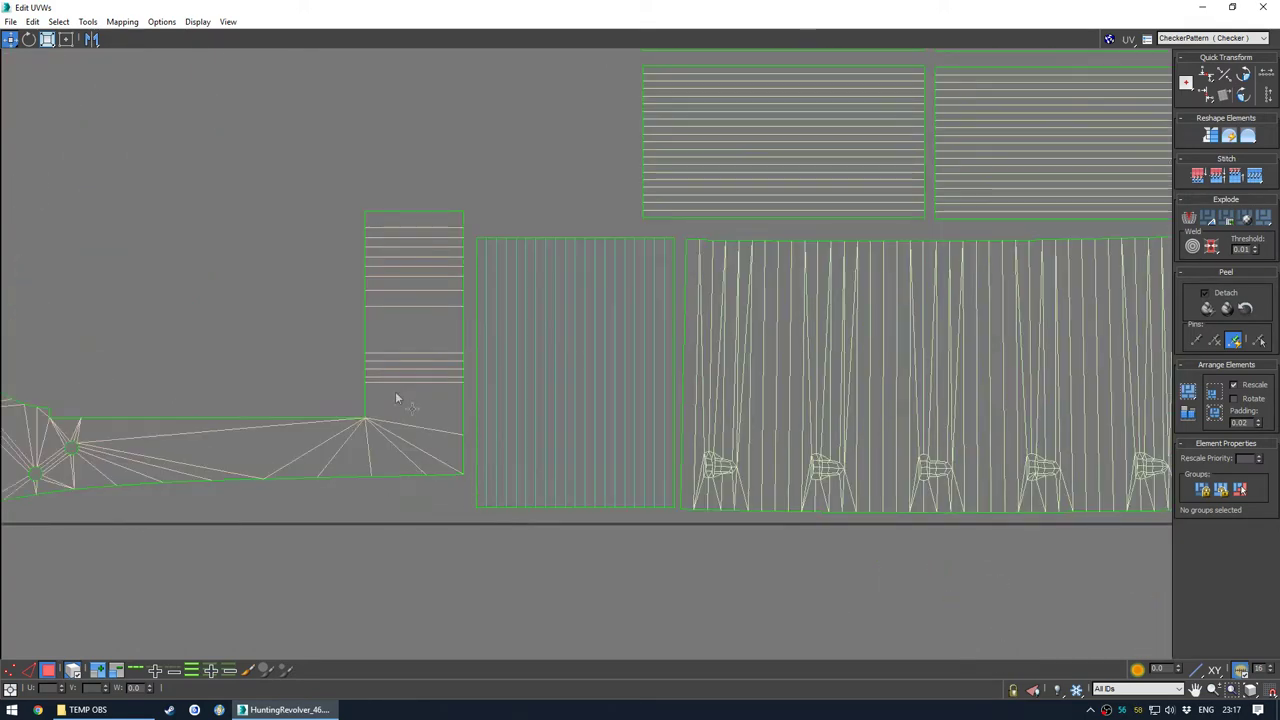
middle_click_drag(200, 391, 461, 406)
scroll(560, 402, "down", 2)
middle_click_drag(583, 401, 499, 440)
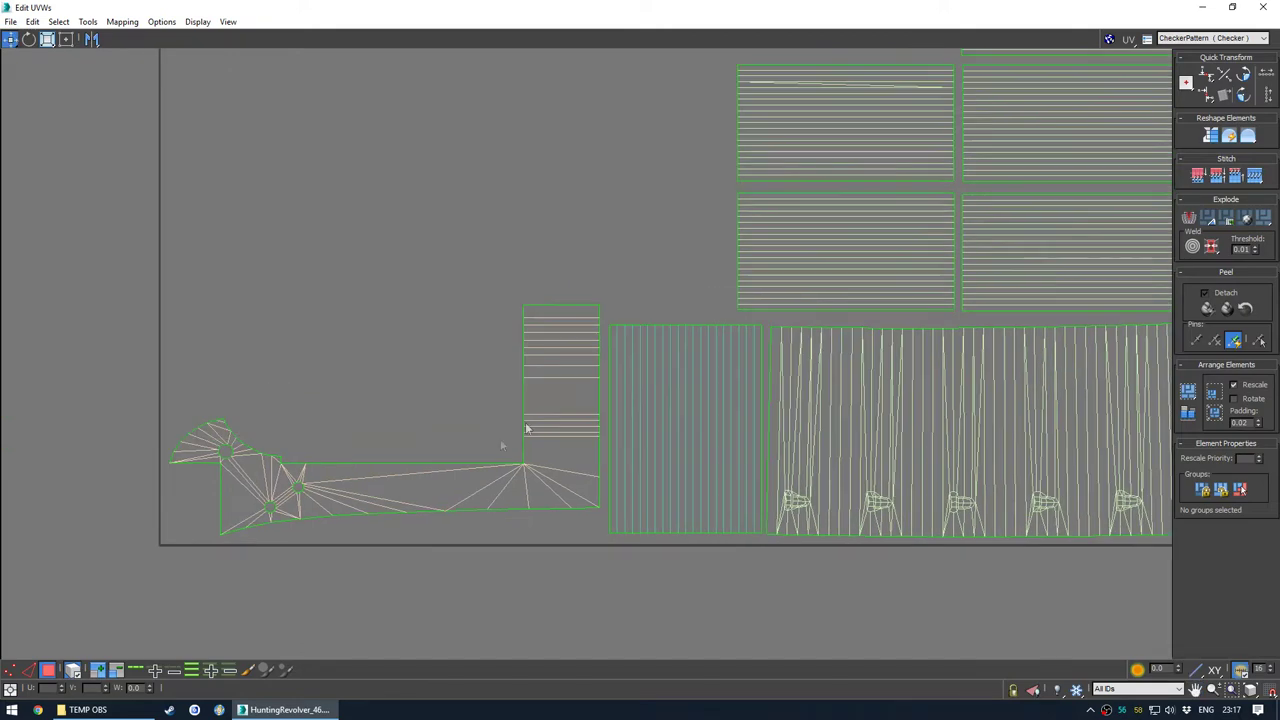
left_click_drag(551, 427, 555, 425)
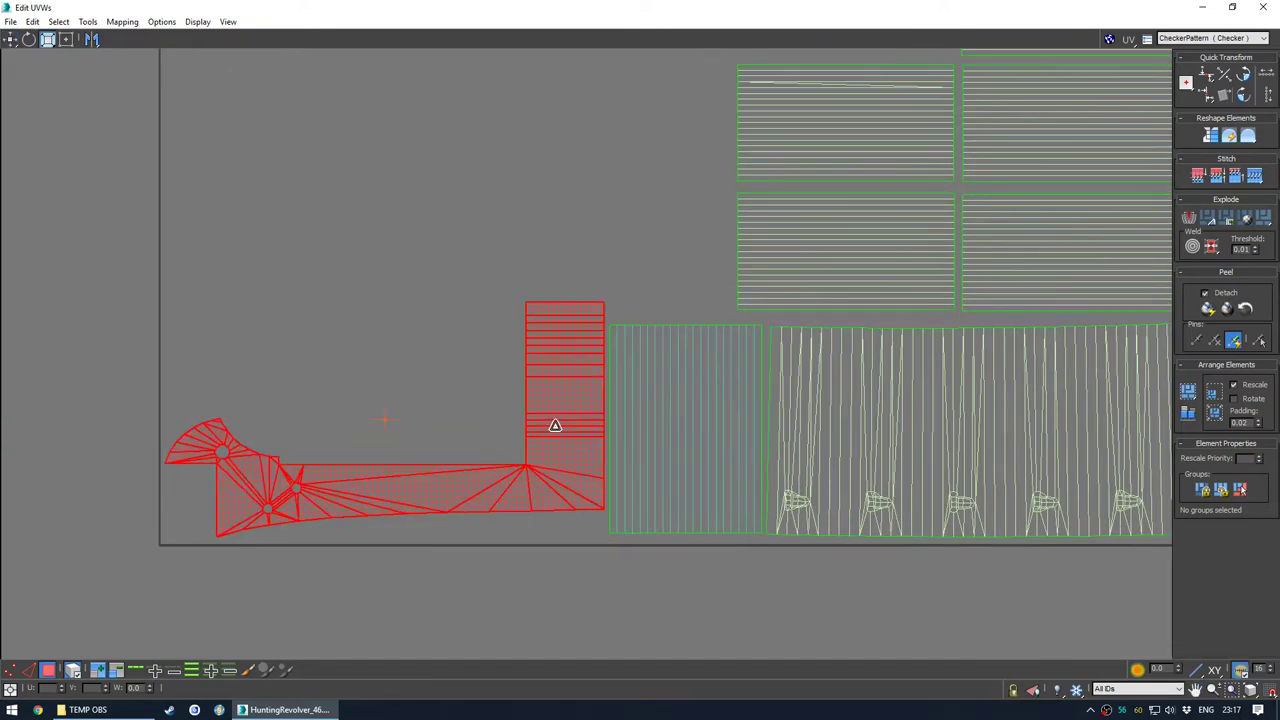
left_click(378, 340)
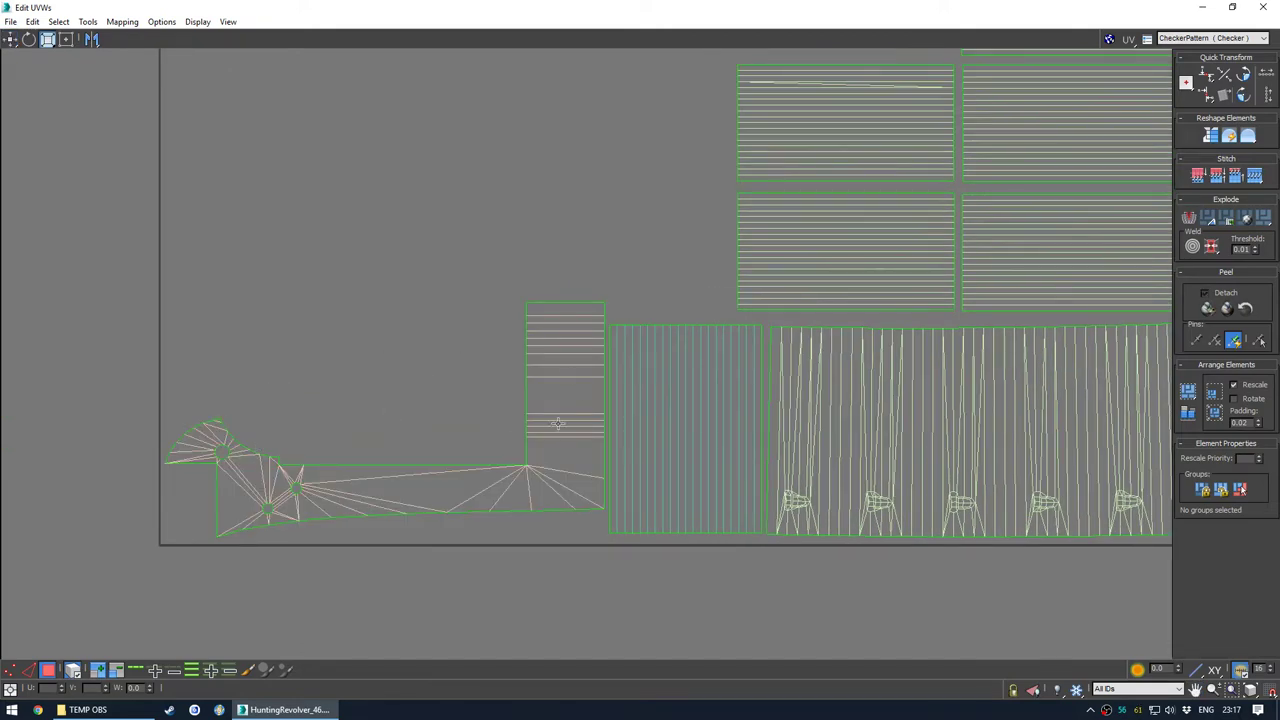
scroll(460, 361, "down", 5)
middle_click_drag(522, 371, 460, 456)
scroll(709, 427, "up", 1)
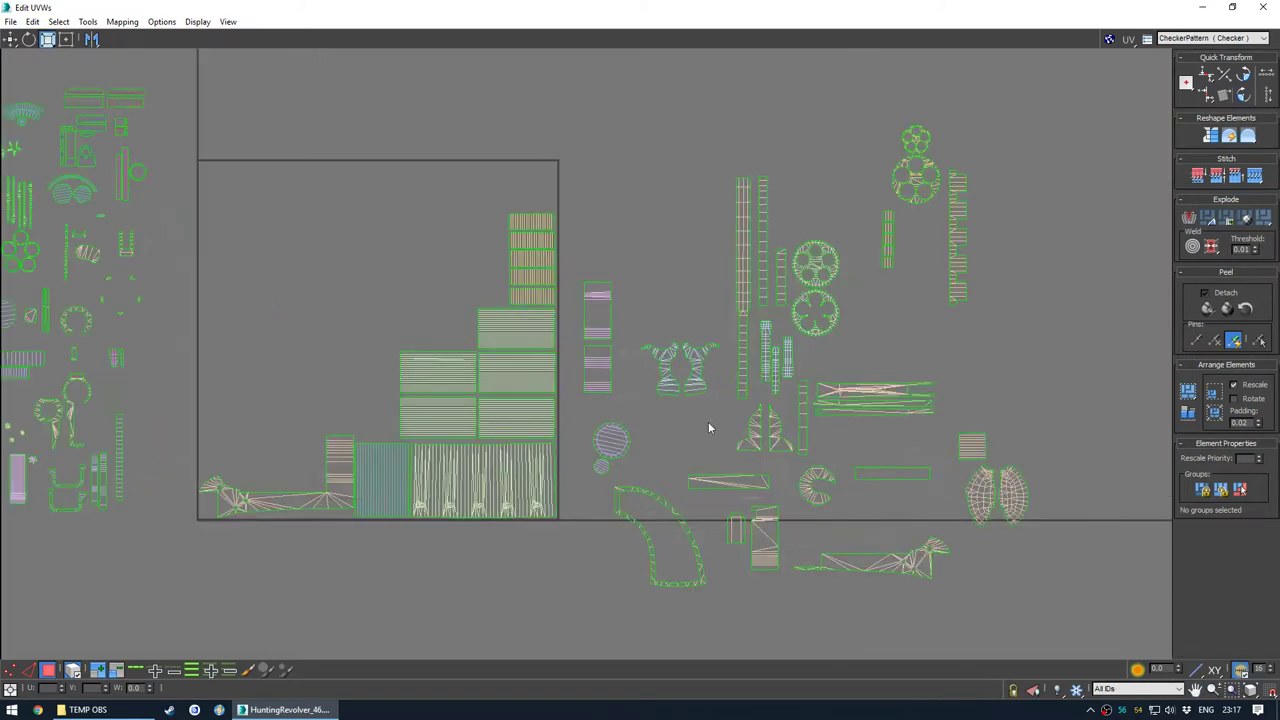
Place the longest vertical grid strip along the tile's left edge, starting at the upper-left corner
middle_click_drag(708, 422, 772, 446)
key("w")
left_click_drag(808, 337, 274, 321)
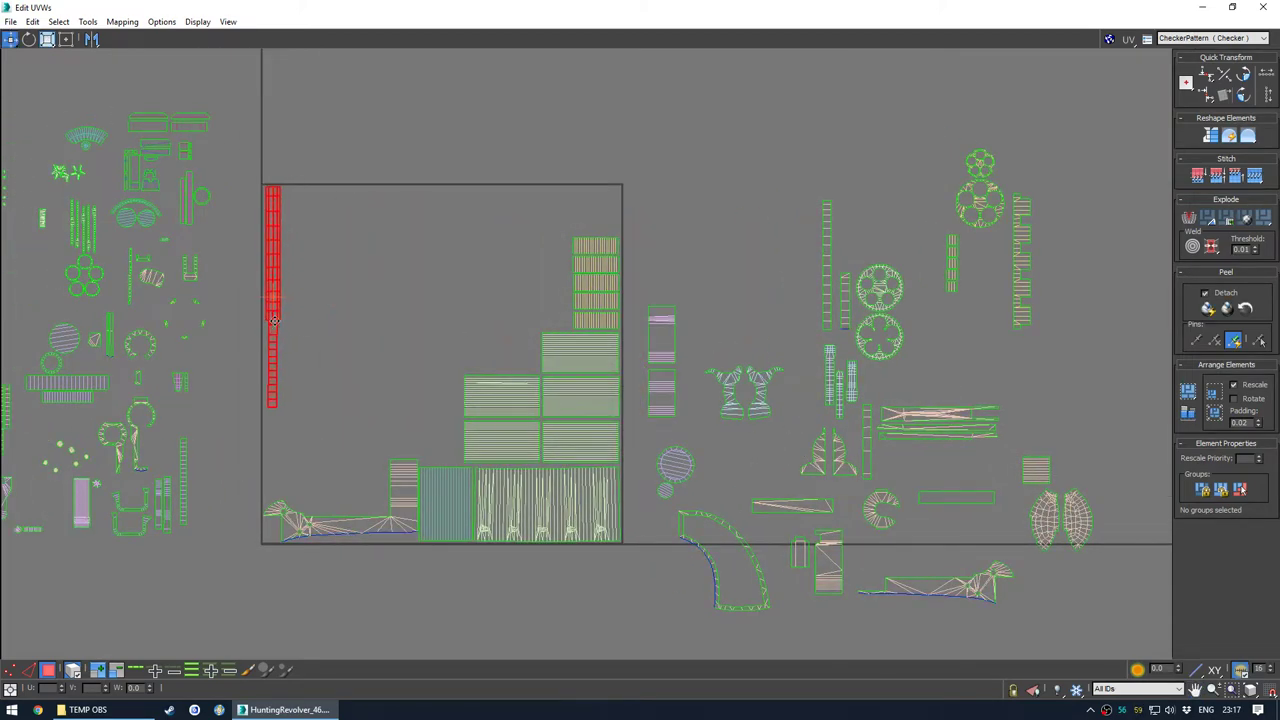
left_click(511, 298)
Rotate the long narrow ladder strip to horizontal and fit it into the tile's upper-right corner
left_click_drag(829, 271, 573, 241)
scroll(606, 167, "up", 5)
key("e")
key("w")
left_click(520, 190)
scroll(517, 190, "down", 5)
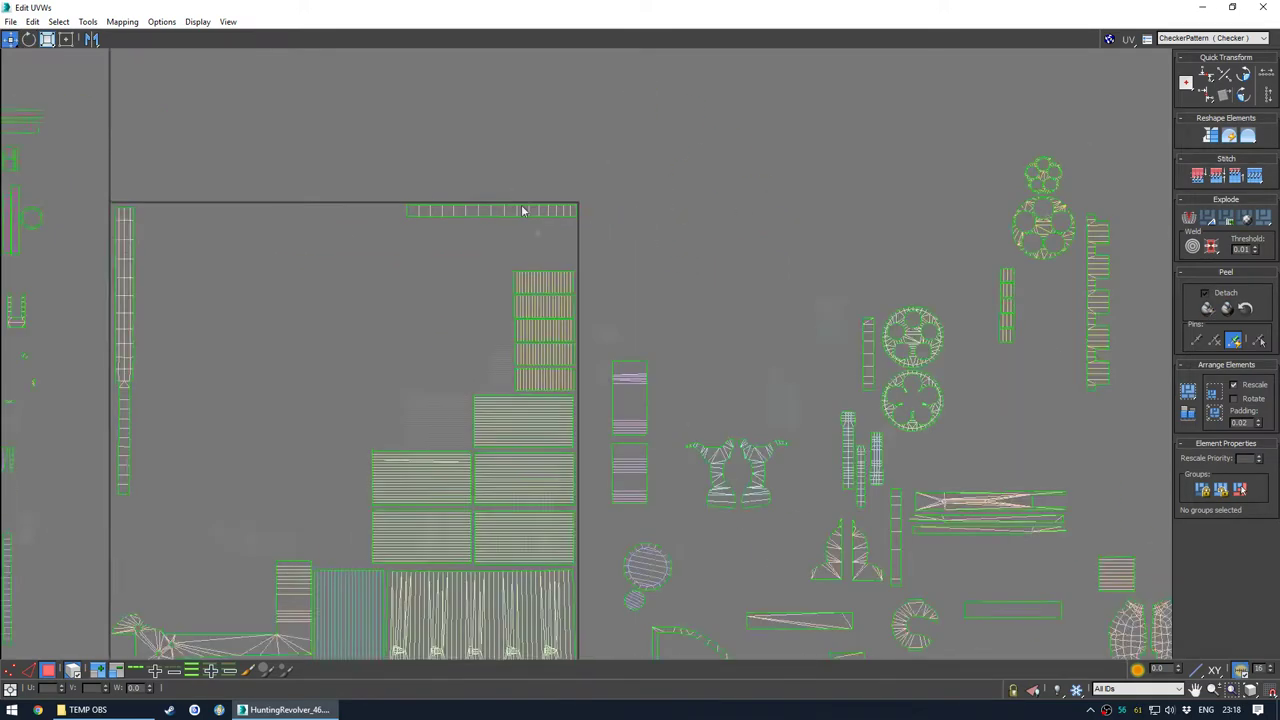
scroll(522, 211, "down", 2)
middle_click_drag(612, 347, 541, 271)
scroll(541, 271, "up", 4)
key("e")
left_click_drag(541, 268, 553, 222)
Place the two narrow striped islands side by side above the striped rectangles, left of the topmost one
scroll(552, 250, "down", 4)
middle_click_drag(514, 297, 724, 324)
scroll(724, 324, "up", 2)
left_click_drag(787, 320, 610, 328)
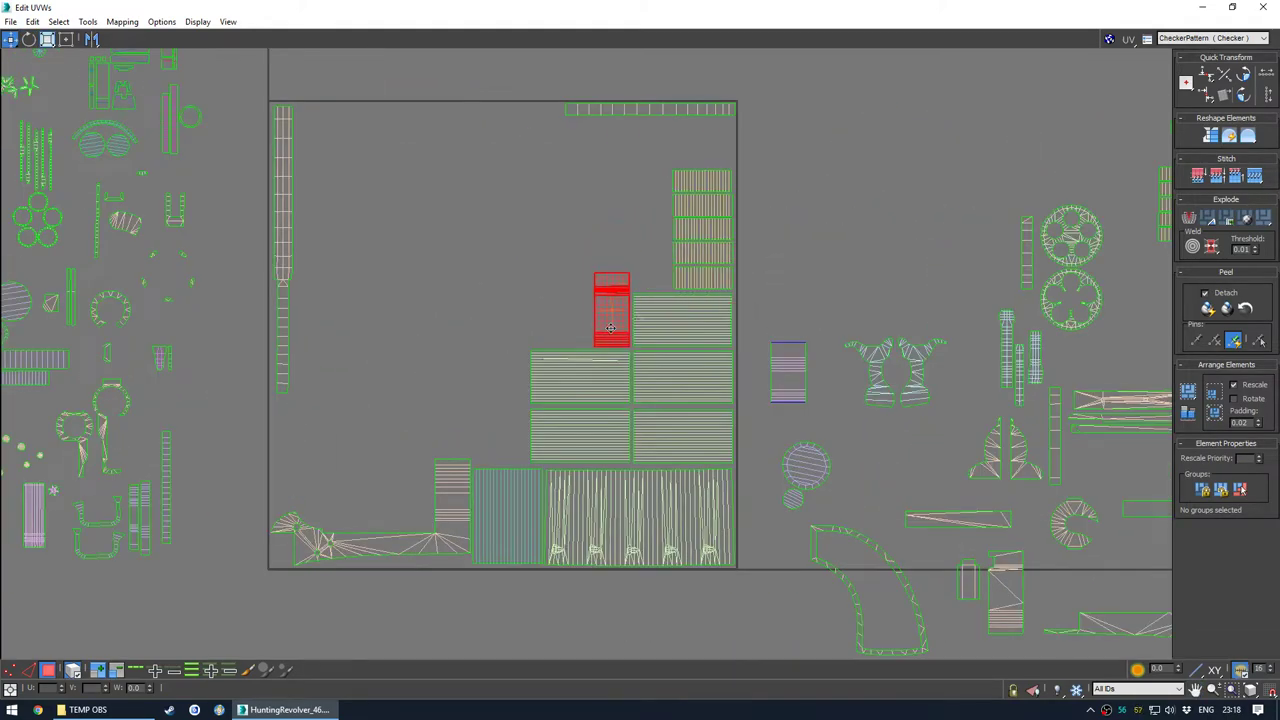
left_click(772, 366)
left_click_drag(782, 368, 568, 312)
left_click(776, 288)
Examine the padding between the packed striped rectangles and the bottom-row islands at close range
scroll(636, 312, "up", 8)
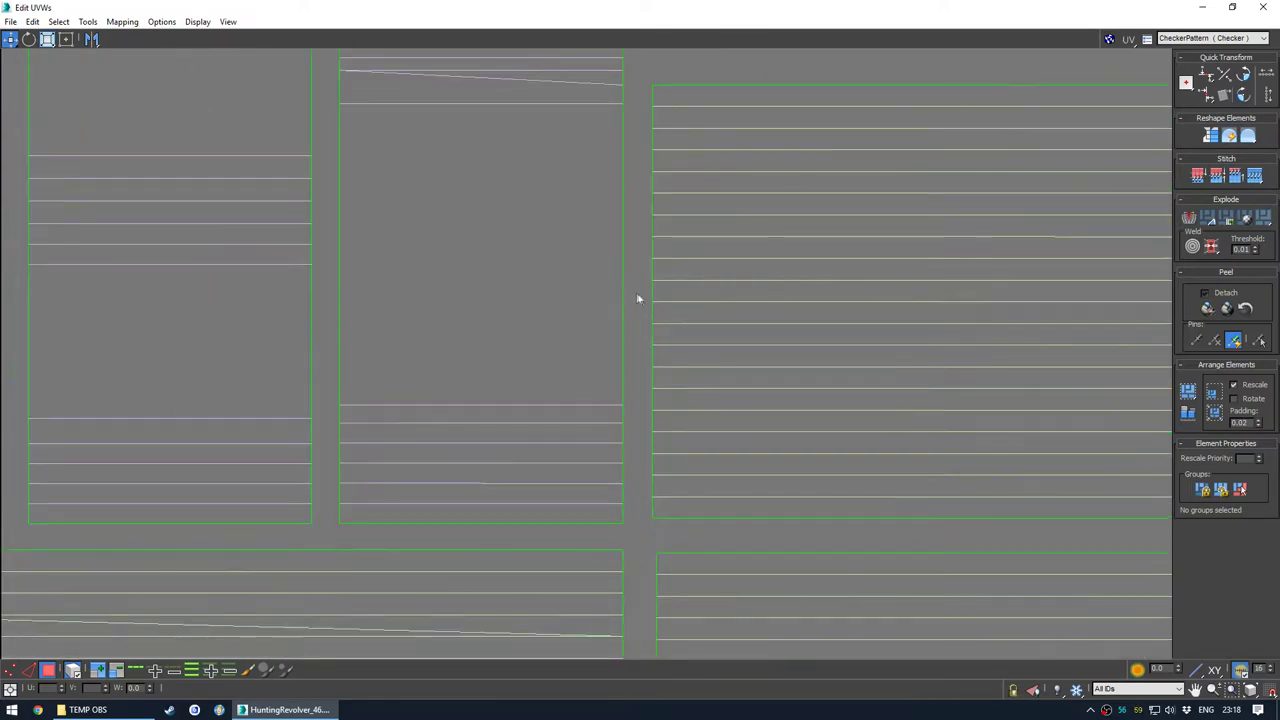
key("ctrl+a")
middle_click_drag(630, 537, 564, 284)
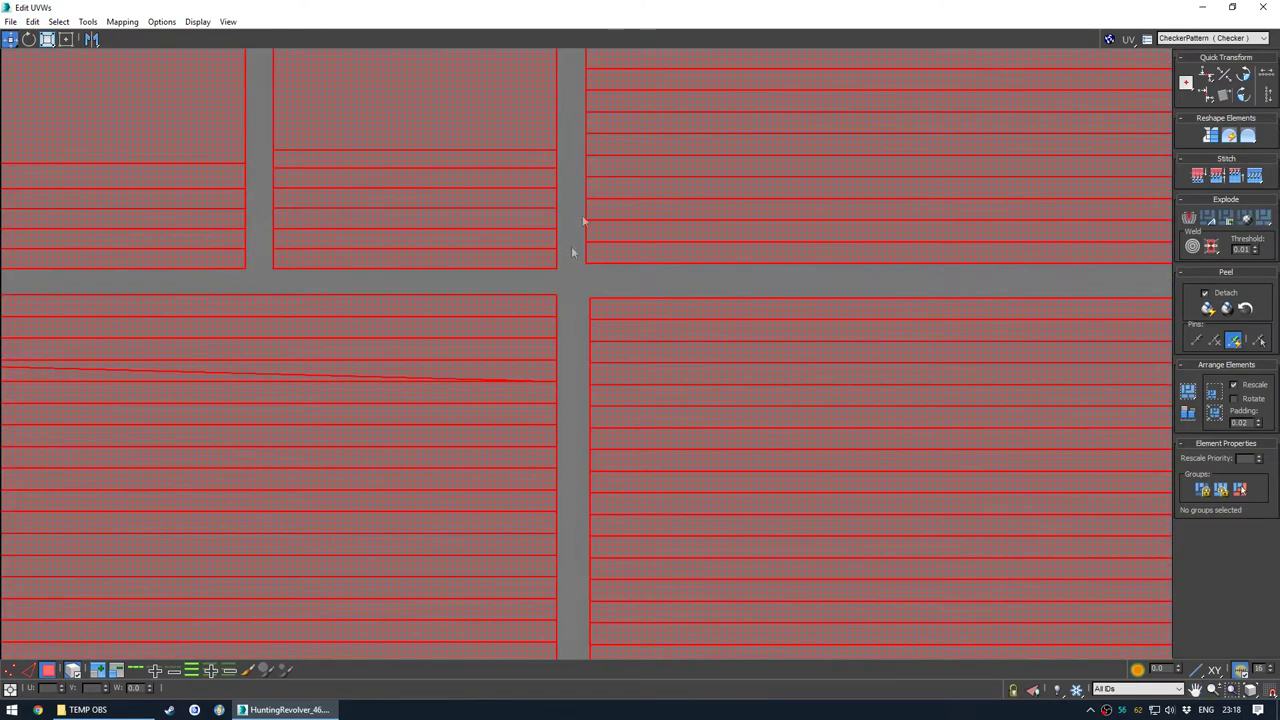
scroll(572, 252, "down", 6)
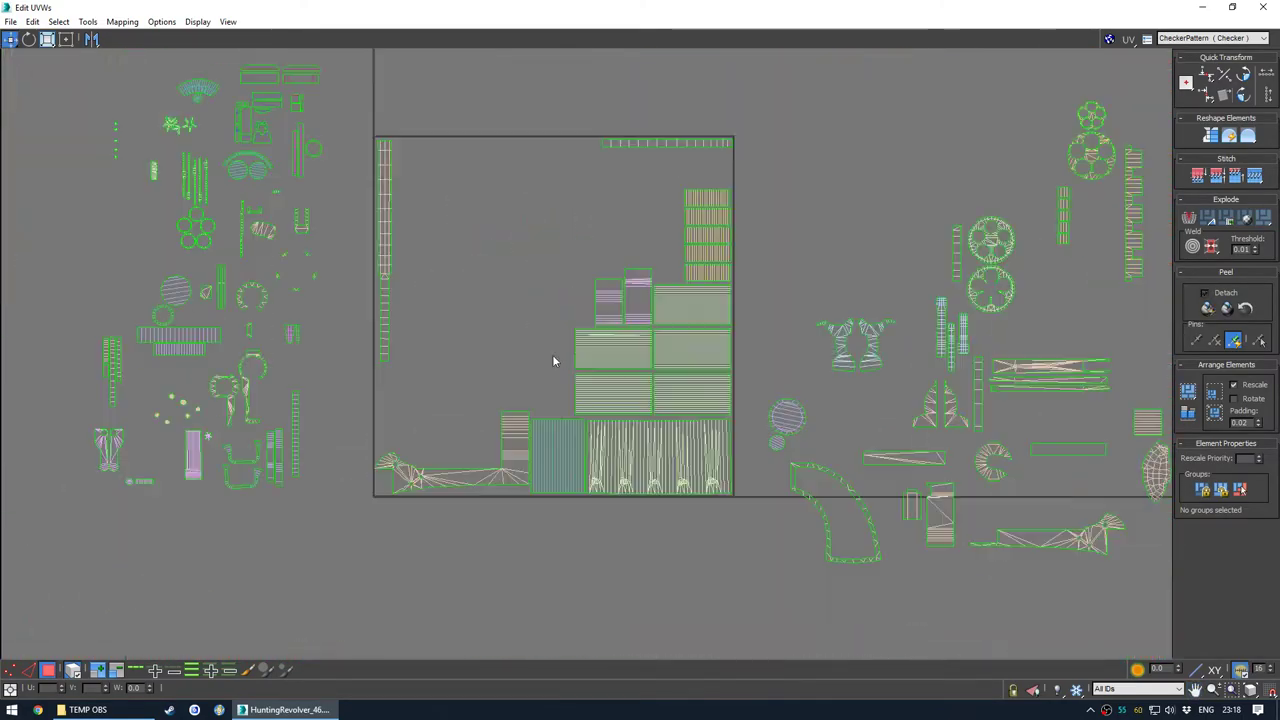
scroll(556, 362, "up", 10)
scroll(598, 385, "up", 3)
key("ctrl+a")
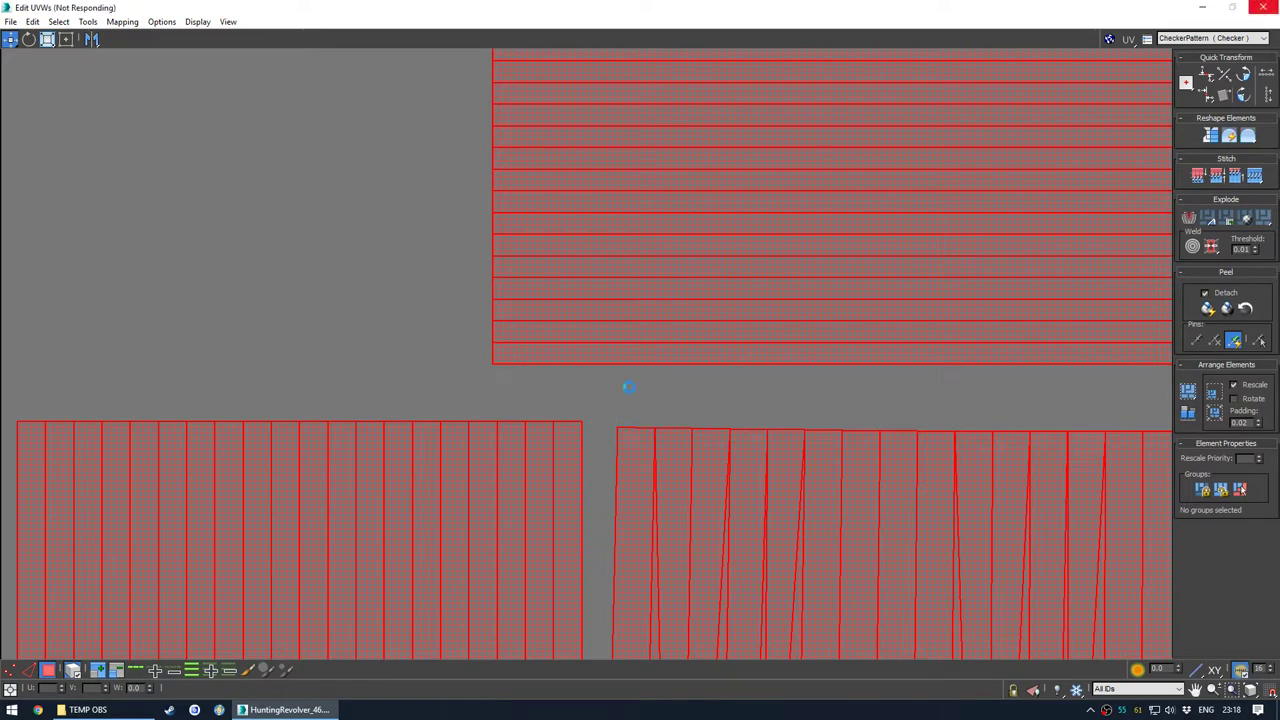
left_click(402, 322)
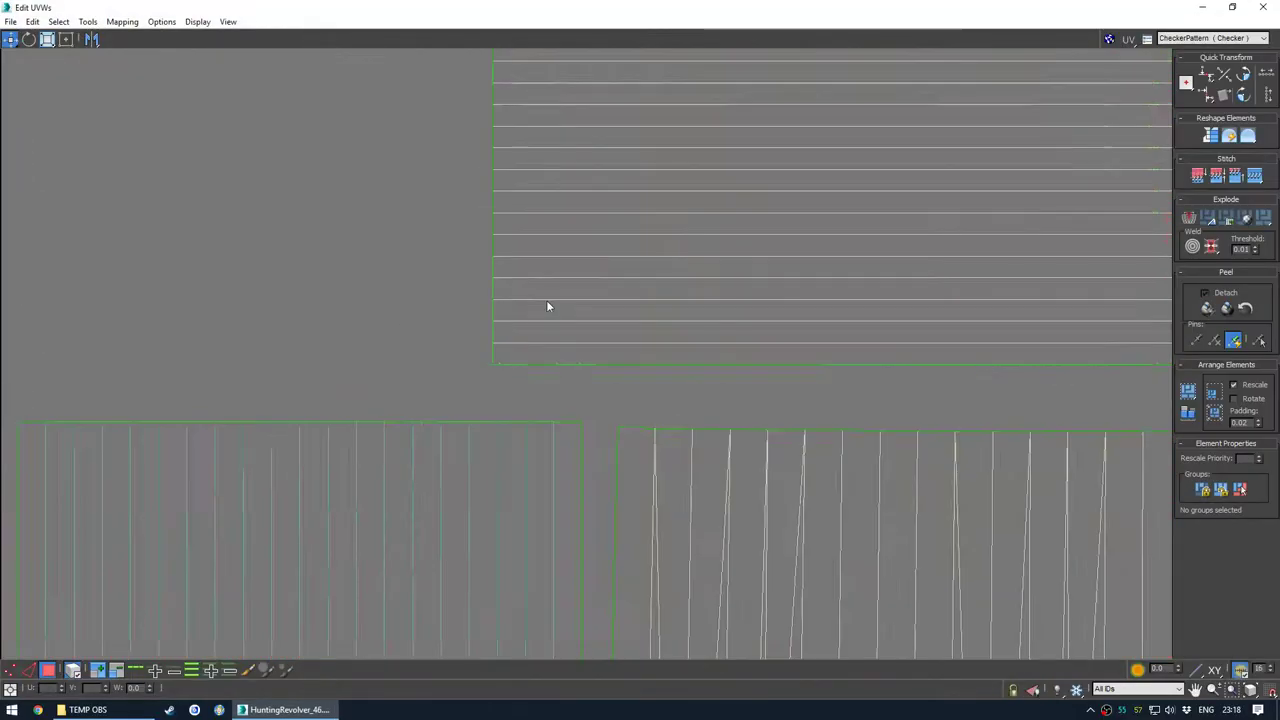
scroll(543, 301, "down", 8)
middle_click_drag(558, 290, 583, 393)
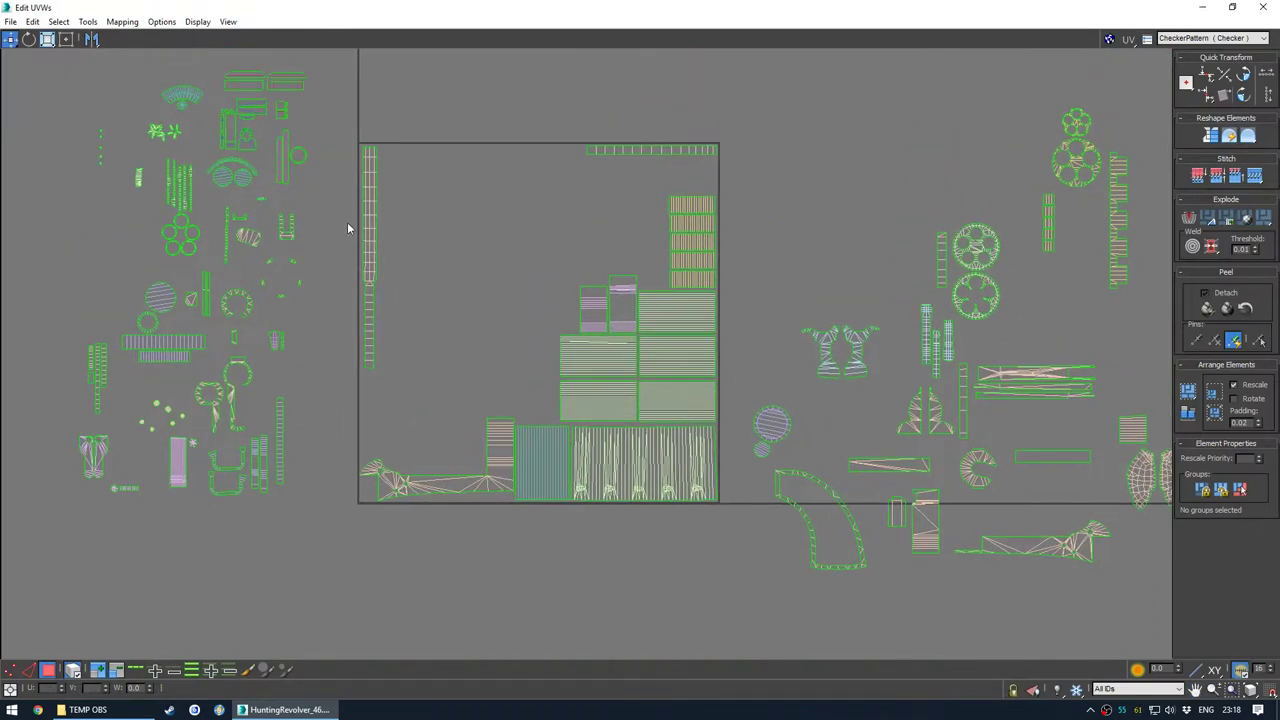
Try narrowing the gap between the middle and lower striped rectangles at the tile's right edge, and undo the moves
scroll(669, 390, "up", 8)
left_click(685, 267)
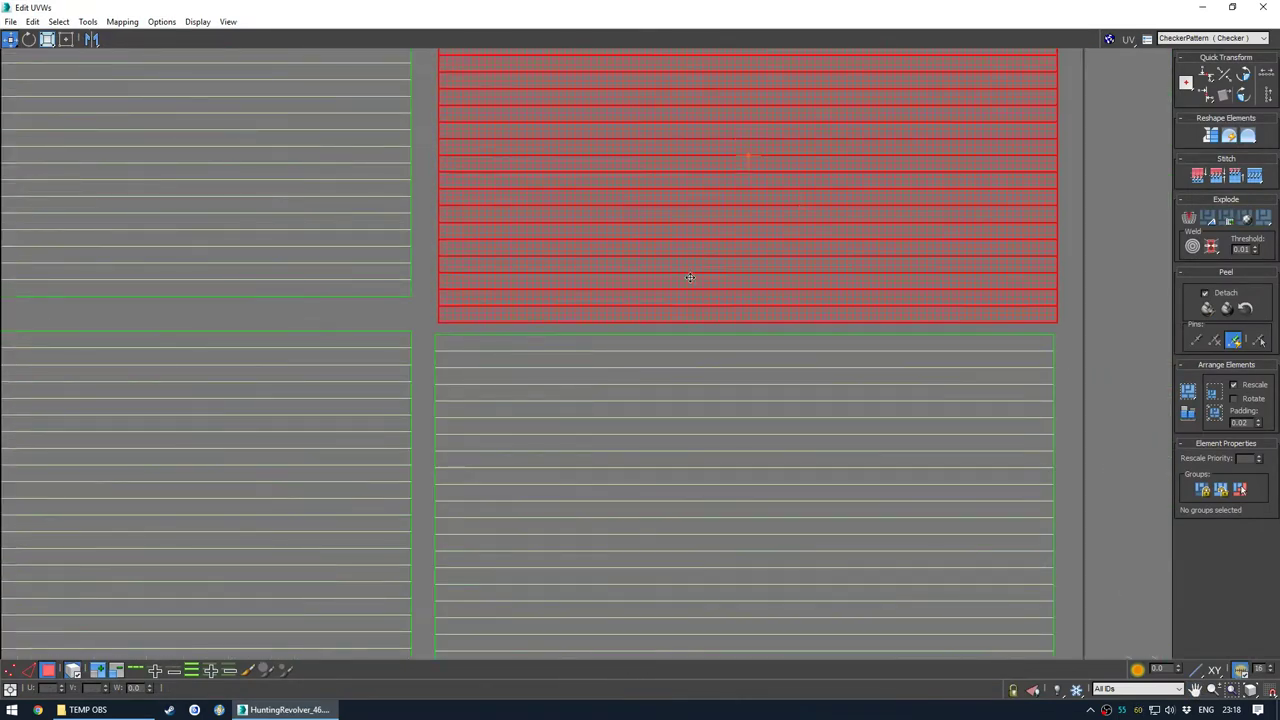
scroll(685, 266, "down", 6)
left_click(791, 305)
middle_click_drag(791, 305, 845, 329)
scroll(735, 328, "up", 6)
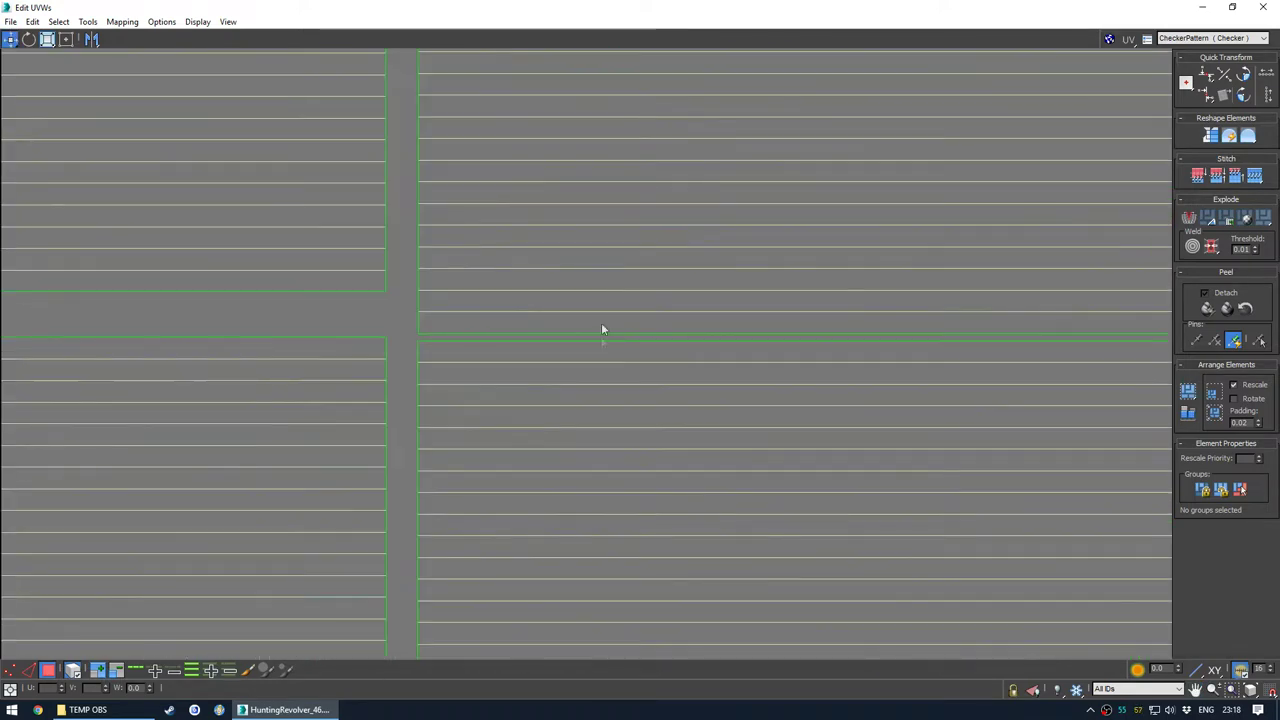
scroll(640, 335, "down", 5)
key("ctrl+z")
key("ctrl+z")
left_click(884, 290)
middle_click_drag(691, 321, 719, 331)
scroll(730, 330, "down", 5)
middle_click_drag(636, 311, 621, 396)
middle_click_drag(452, 347, 472, 339)
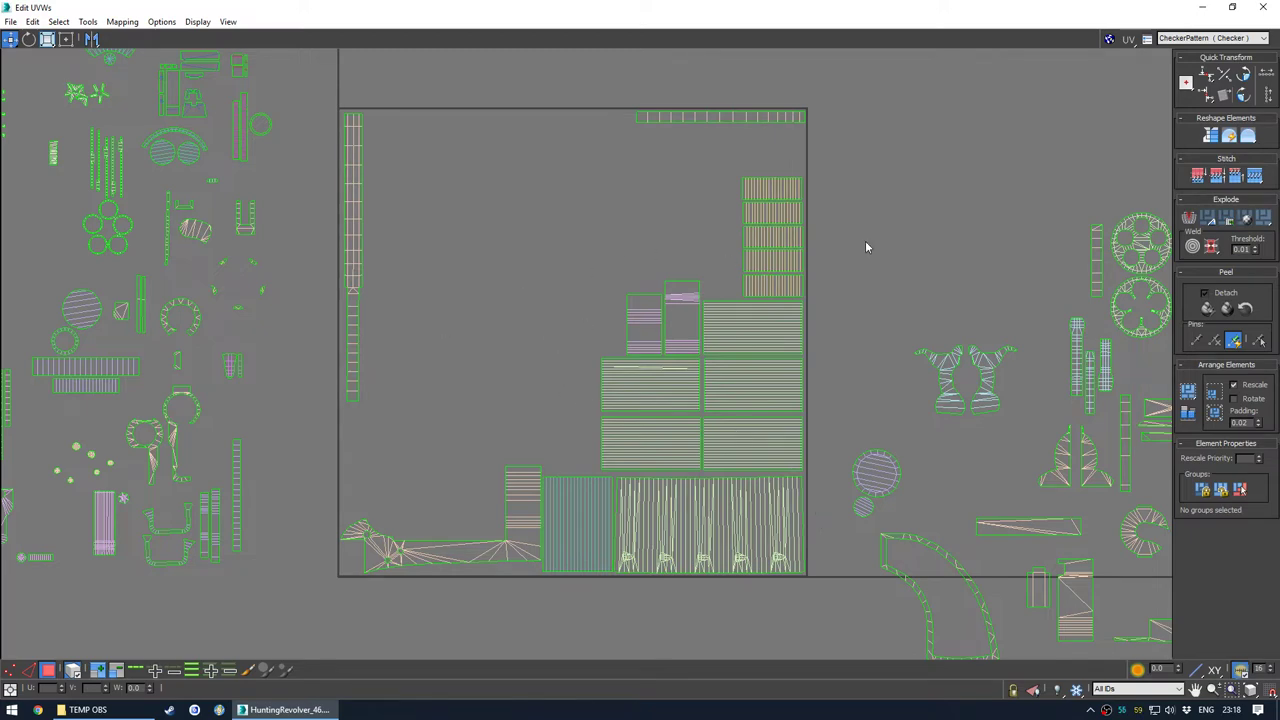
mouse_move(865, 241)
middle_mouse_down()
mouse_move(835, 267)
mouse_move(858, 249)
middle_mouse_up()
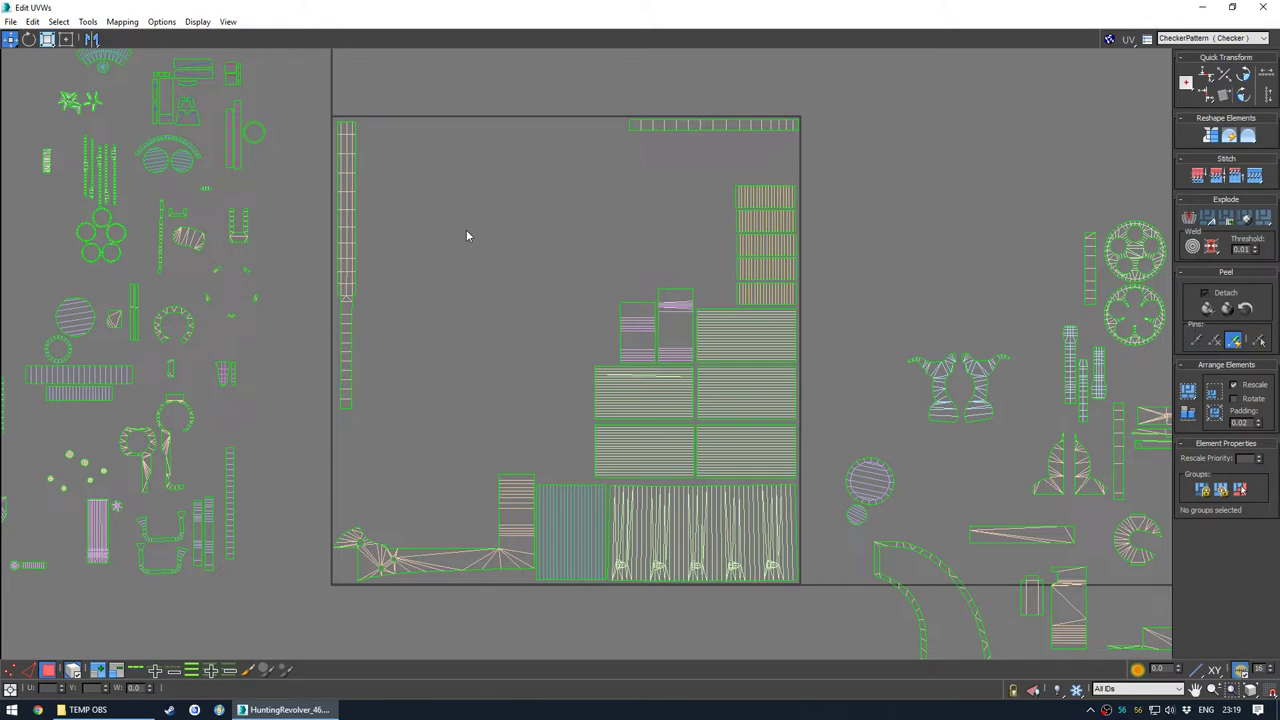
Inspect the cluster of packed striped rectangles and the five-rectangle column by selecting each in turn
middle_click_drag(628, 381, 488, 275)
scroll(488, 275, "up", 3)
left_click_drag(382, 187, 677, 387)
left_click_drag(677, 387, 679, 392)
left_click(873, 312)
scroll(873, 312, "down", 4)
middle_click_drag(733, 232, 604, 259)
scroll(669, 189, "up", 5)
left_click_drag(593, 146, 697, 379)
left_click(765, 300)
scroll(697, 292, "down", 5)
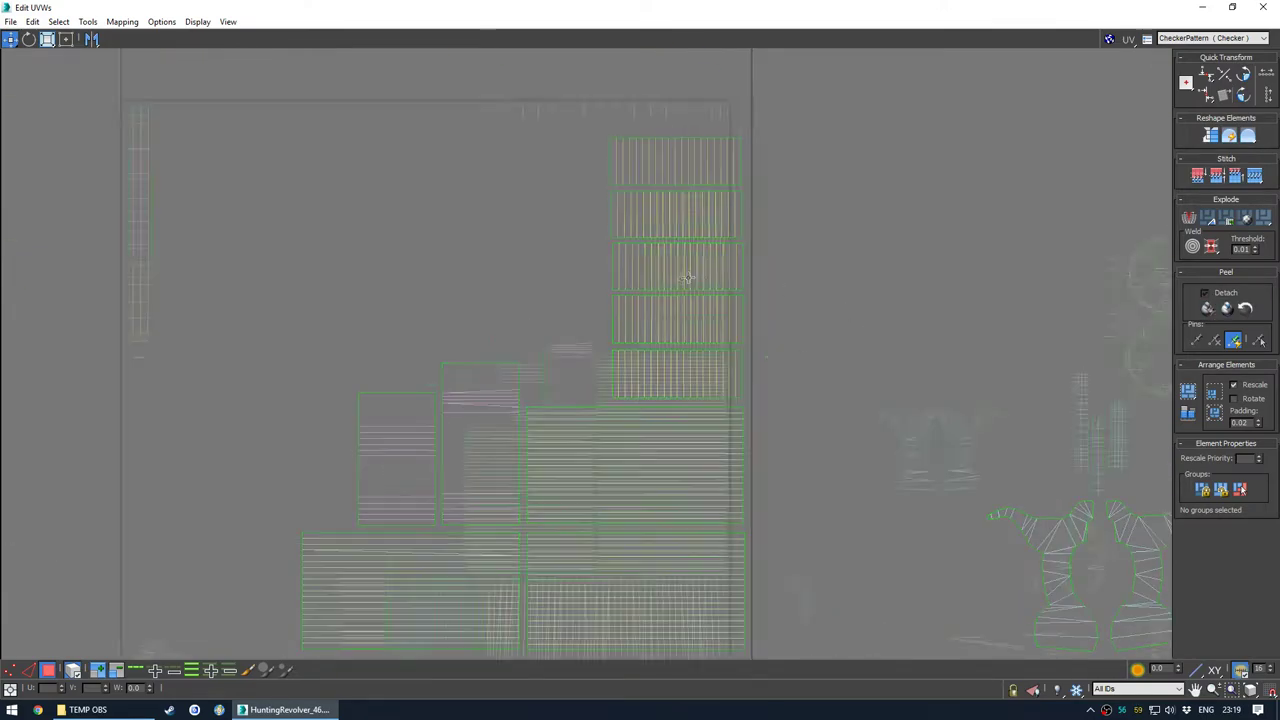
scroll(695, 350, "up", 1)
middle_click_drag(695, 350, 667, 295)
middle_click_drag(512, 302, 551, 327)
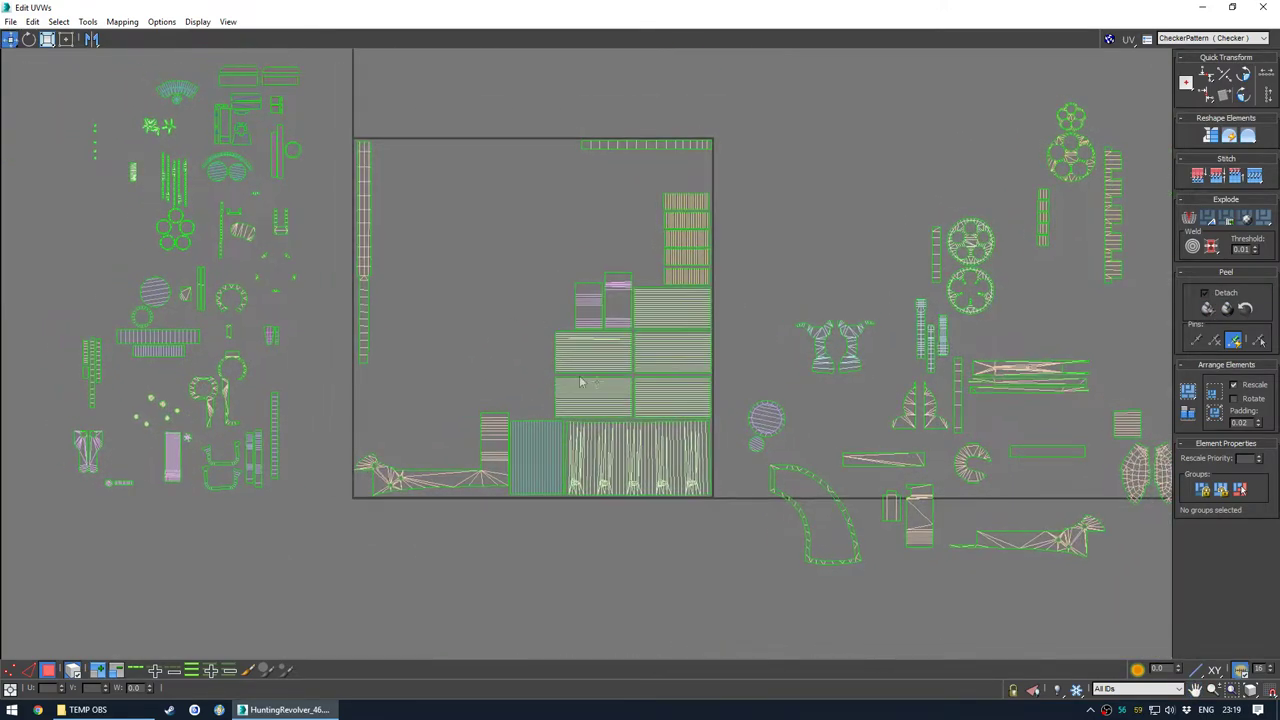
Inspect the middle row of striped rectangles and the narrow pair above it by selecting each row
scroll(597, 389, "up", 5)
left_click_drag(468, 275, 760, 309)
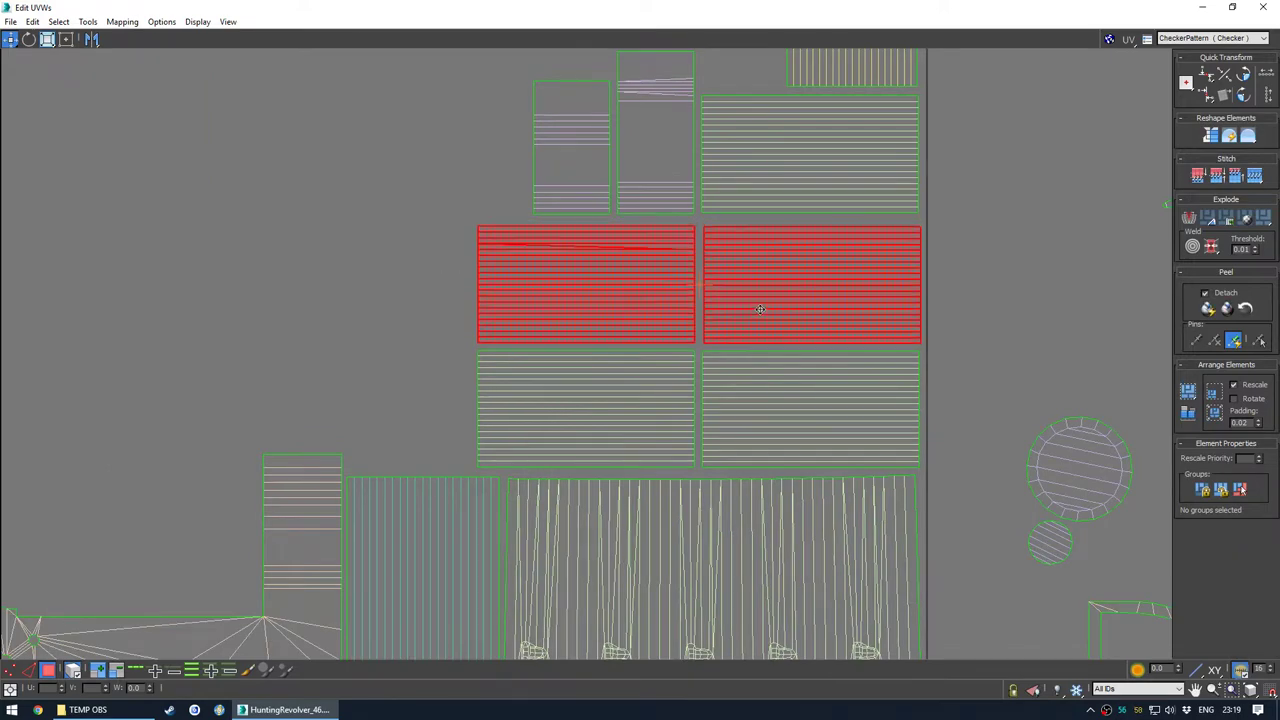
left_click(1036, 236)
middle_click_drag(760, 120, 644, 315)
left_click_drag(437, 306, 697, 373)
scroll(659, 320, "down", 5)
Move the partly striped rectangular island with diagonal edges into the tile, directly left of the five-rectangle column
scroll(818, 466, "up", 3)
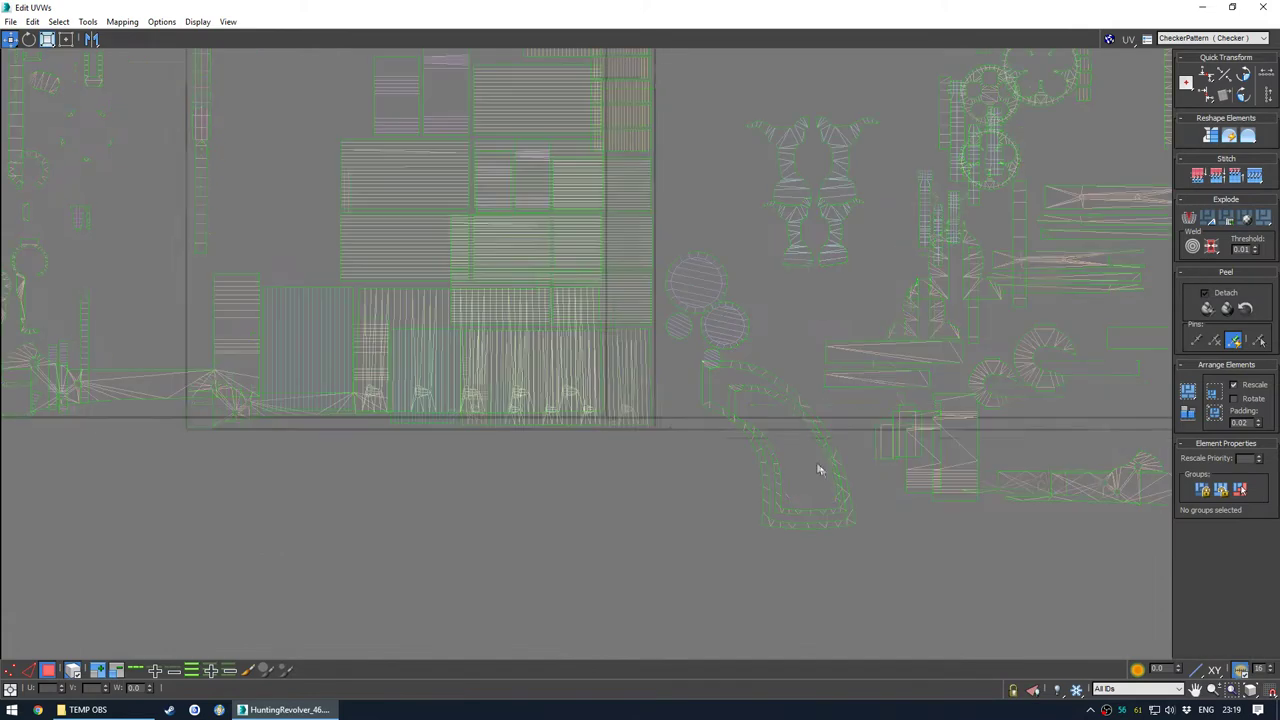
scroll(802, 405, "down", 2)
middle_click_drag(794, 389, 729, 447)
left_click_drag(828, 503, 558, 240)
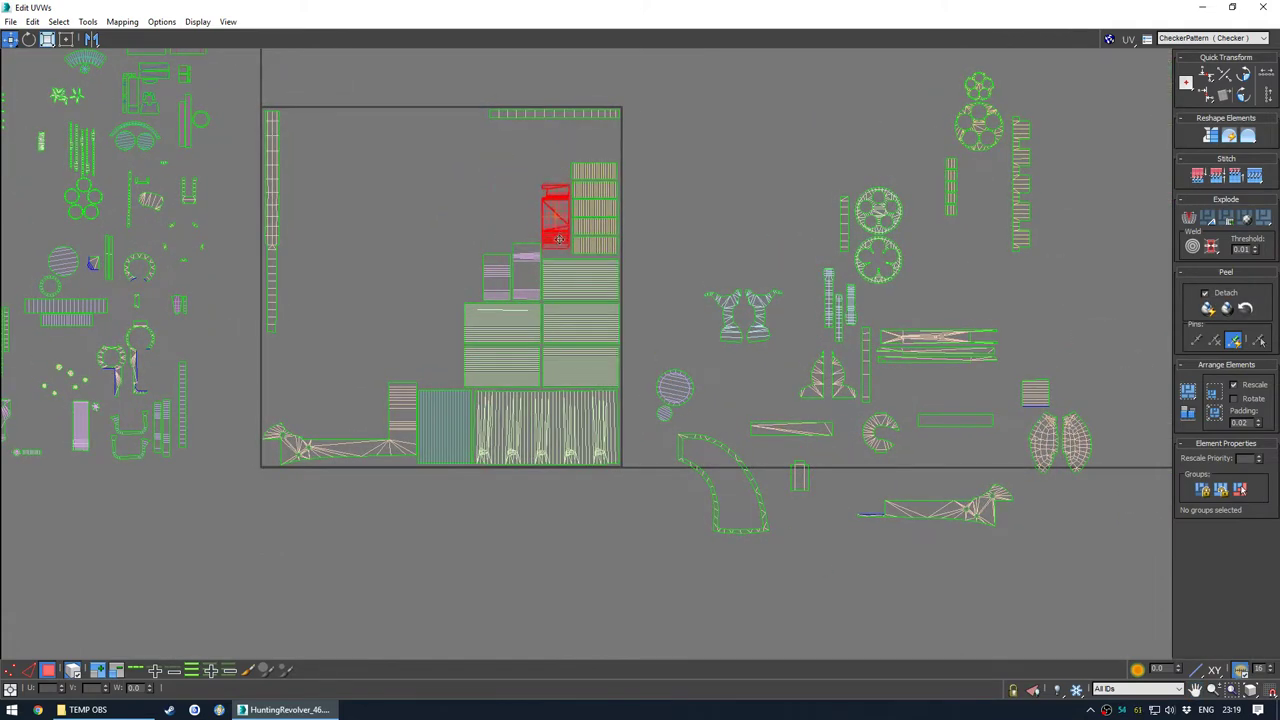
Move the long frame island with the fan-shaped end out of the tile's lower-left corner to the empty space outside
scroll(561, 242, "up", 5)
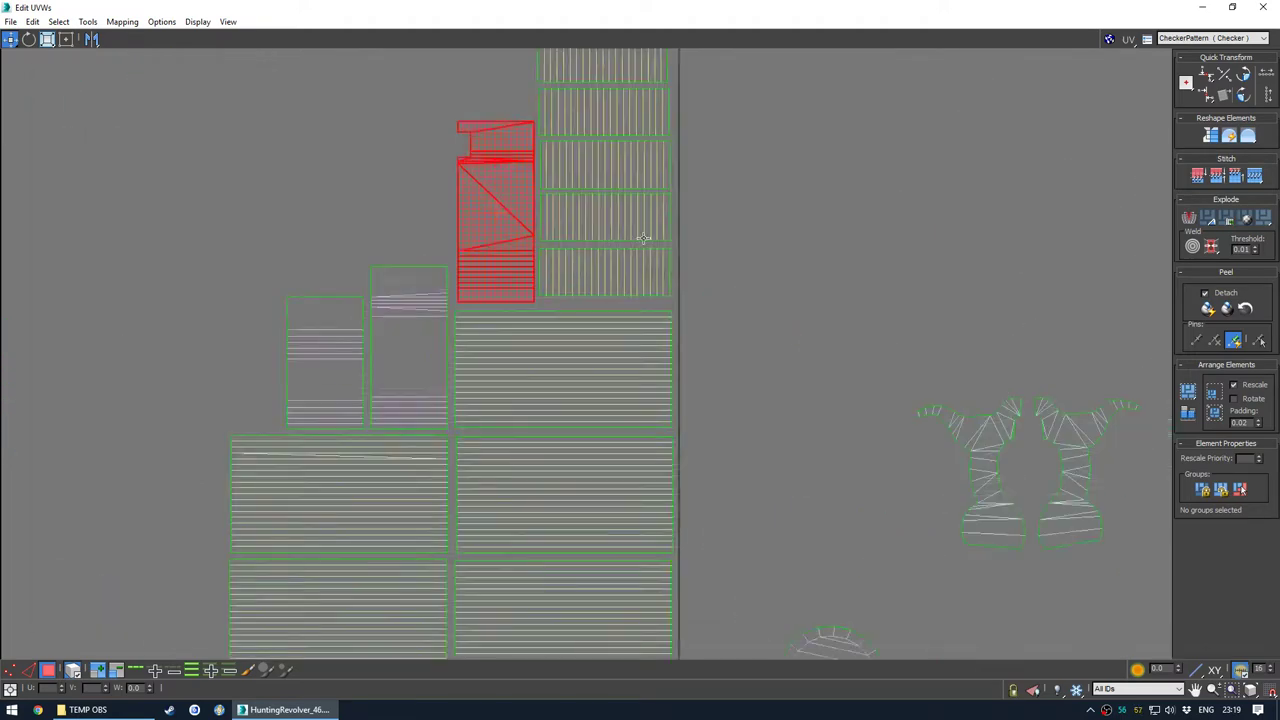
left_click(598, 400)
left_click(680, 362)
scroll(645, 360, "down", 5)
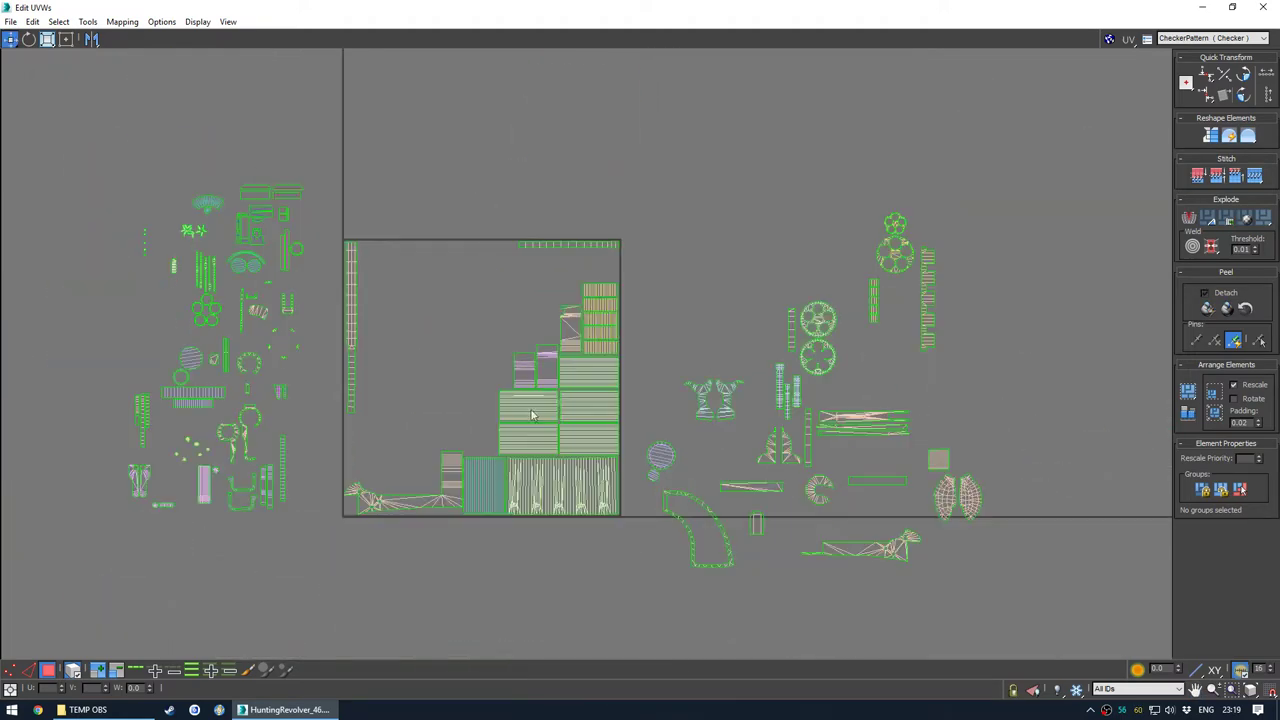
middle_click_drag(540, 400, 592, 373)
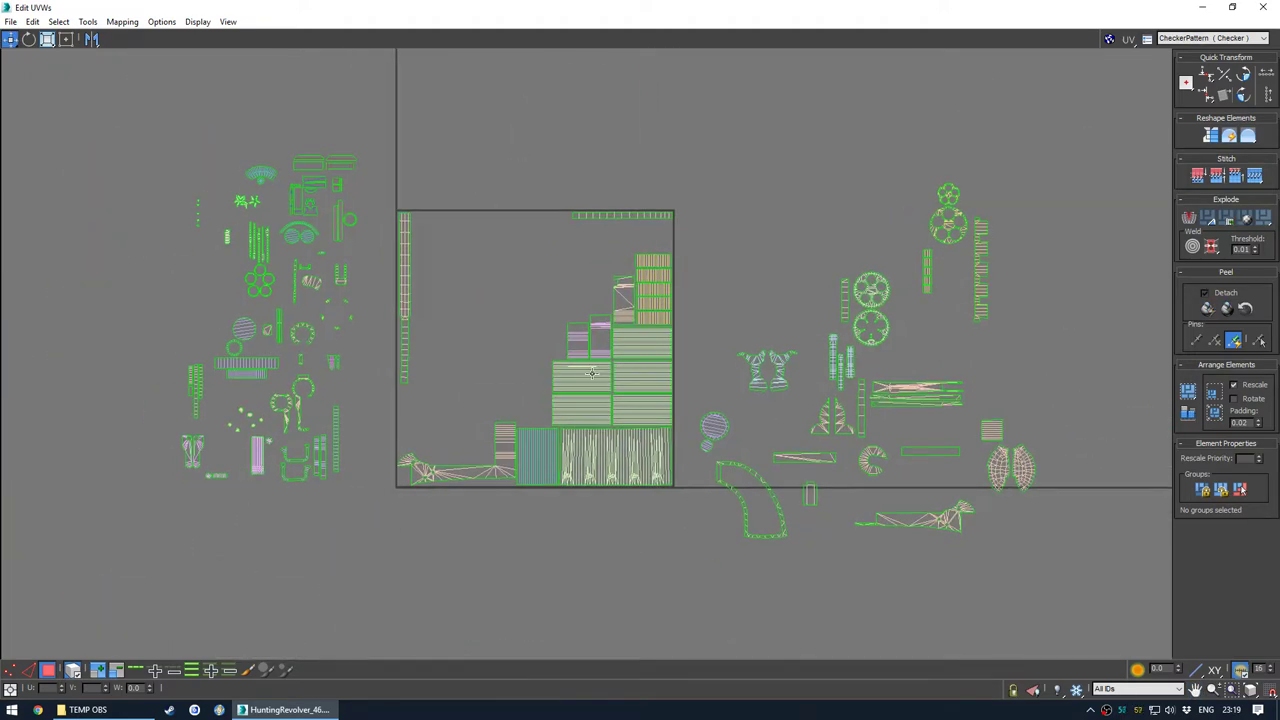
left_click_drag(474, 489, 327, 545)
left_click(425, 459)
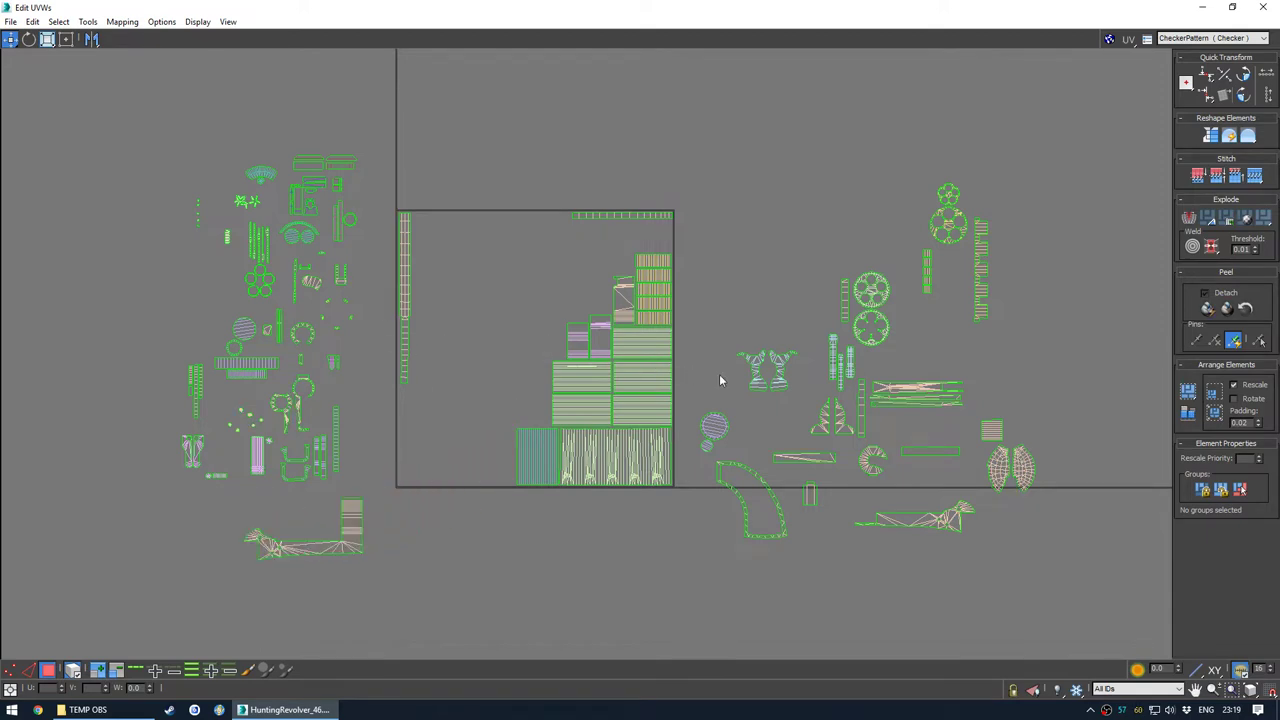
Select all UV islands and scale them up together until the stack of striped rectangles fills the tile's full height
key("ctrl+a")
mouse_move(623, 452)
left_mouse_down()
mouse_move(629, 429)
mouse_move(613, 450)
left_mouse_up()
key("w")
key("r")
key("w")
left_click(710, 287)
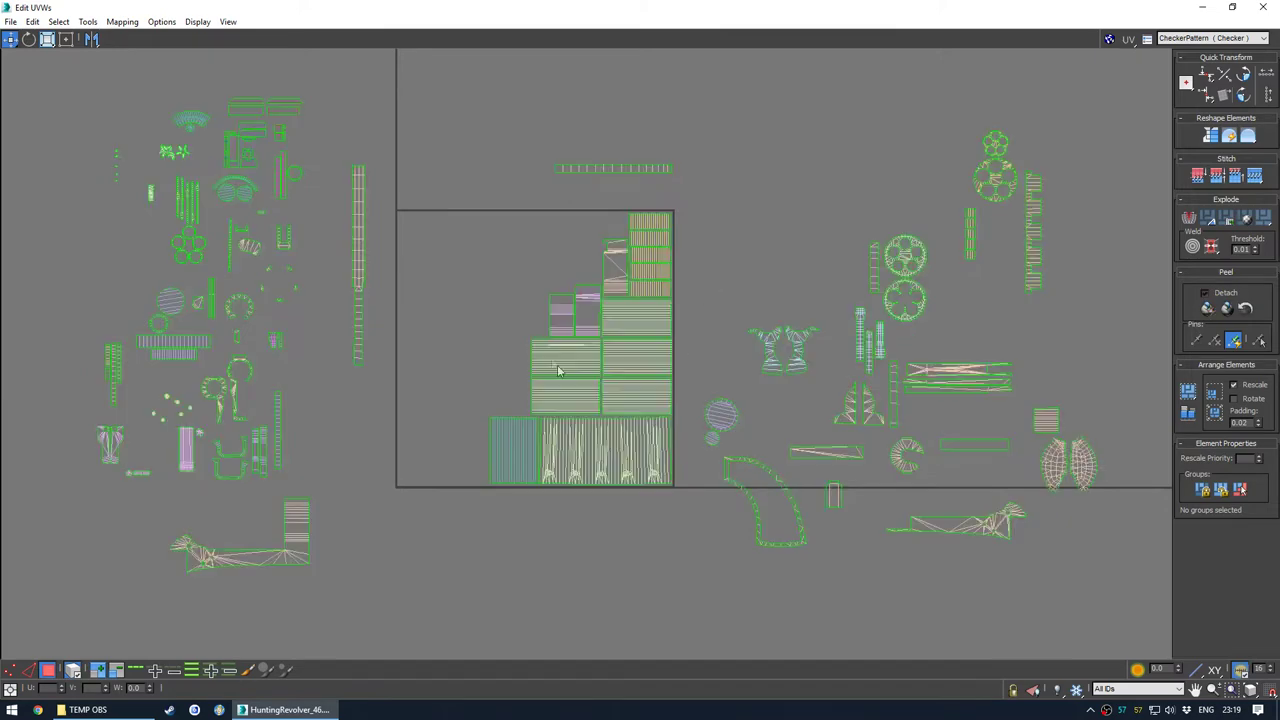
Move the frame island back into the tile, rotated upright with its fan-shaped end on top, in the lower-left corner
middle_click_drag(341, 528, 353, 531)
left_click_drag(303, 546, 425, 498)
key("e")
scroll(418, 466, "up", 5)
key("w")
left_click_drag(462, 450, 508, 485)
left_click(548, 386)
Move the narrow tapered island into the tile, rotate it upright and place it directly left of the teal striped rectangle
scroll(548, 386, "down", 3)
scroll(590, 366, "down", 1)
middle_click_drag(600, 365, 492, 438)
scroll(704, 515, "up", 1)
middle_click_drag(704, 515, 743, 491)
left_click_drag(759, 471, 248, 385)
scroll(275, 470, "up", 3)
key("e")
left_click_drag(238, 430, 291, 424)
left_click(340, 321)
scroll(325, 326, "down", 3)
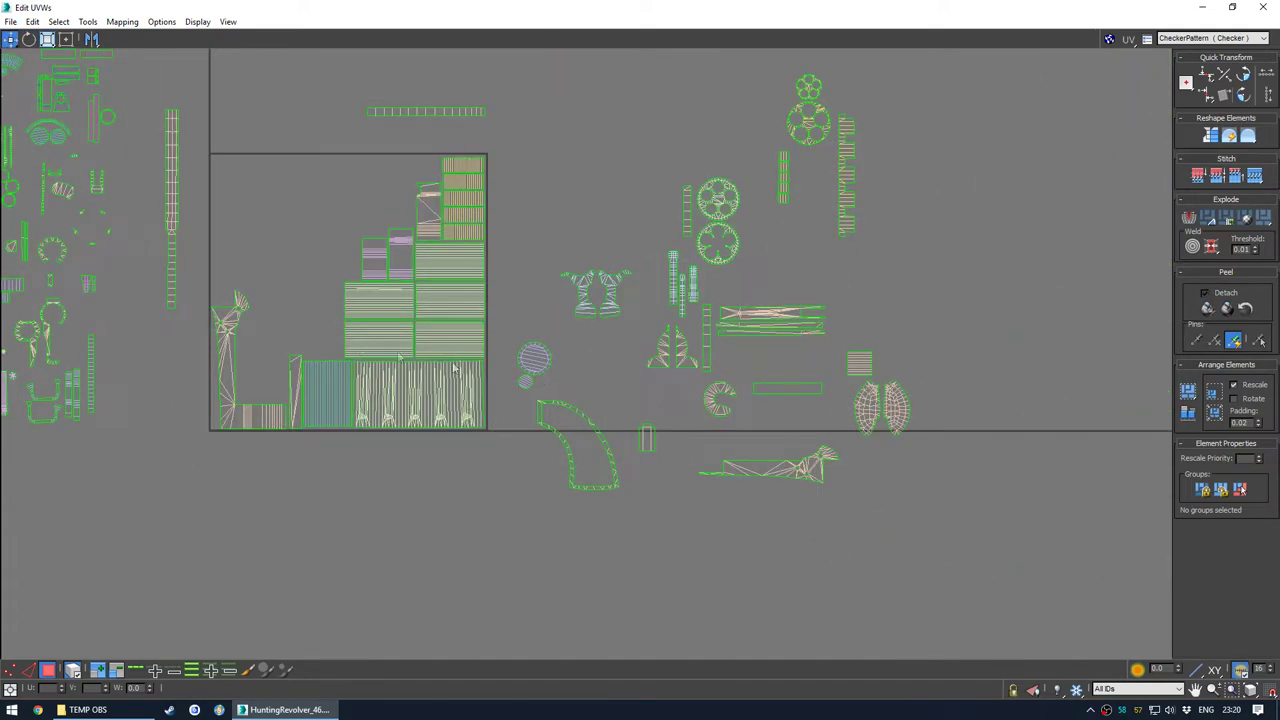
Move the long island with crossing diagonal lines into the tile's upper-left corner
middle_click_drag(611, 362, 591, 417)
scroll(697, 398, "up", 1)
left_click_drag(753, 358, 96, 166)
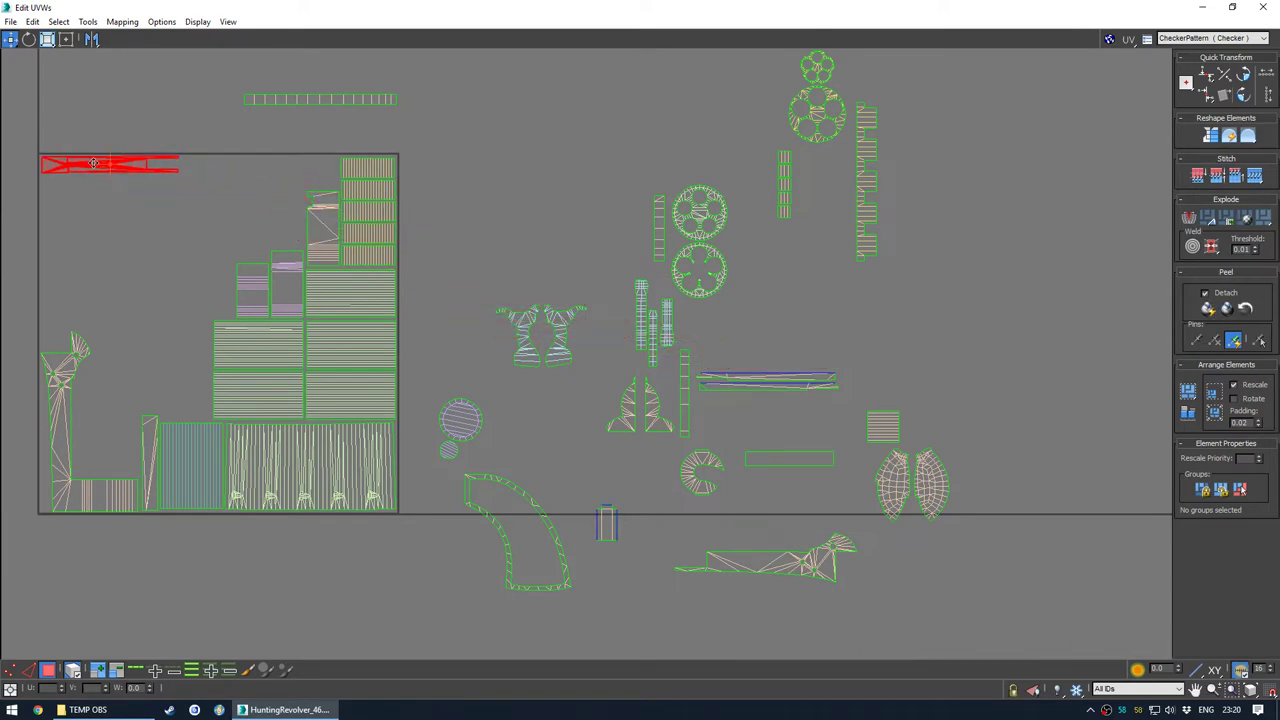
Move the pair of long thin tapered strips into the tile, directly below the long island with crossing lines
middle_click_drag(636, 345, 786, 360)
left_click(918, 399)
left_click_drag(928, 400, 257, 210)
scroll(231, 191, "up", 5)
scroll(322, 284, "down", 1)
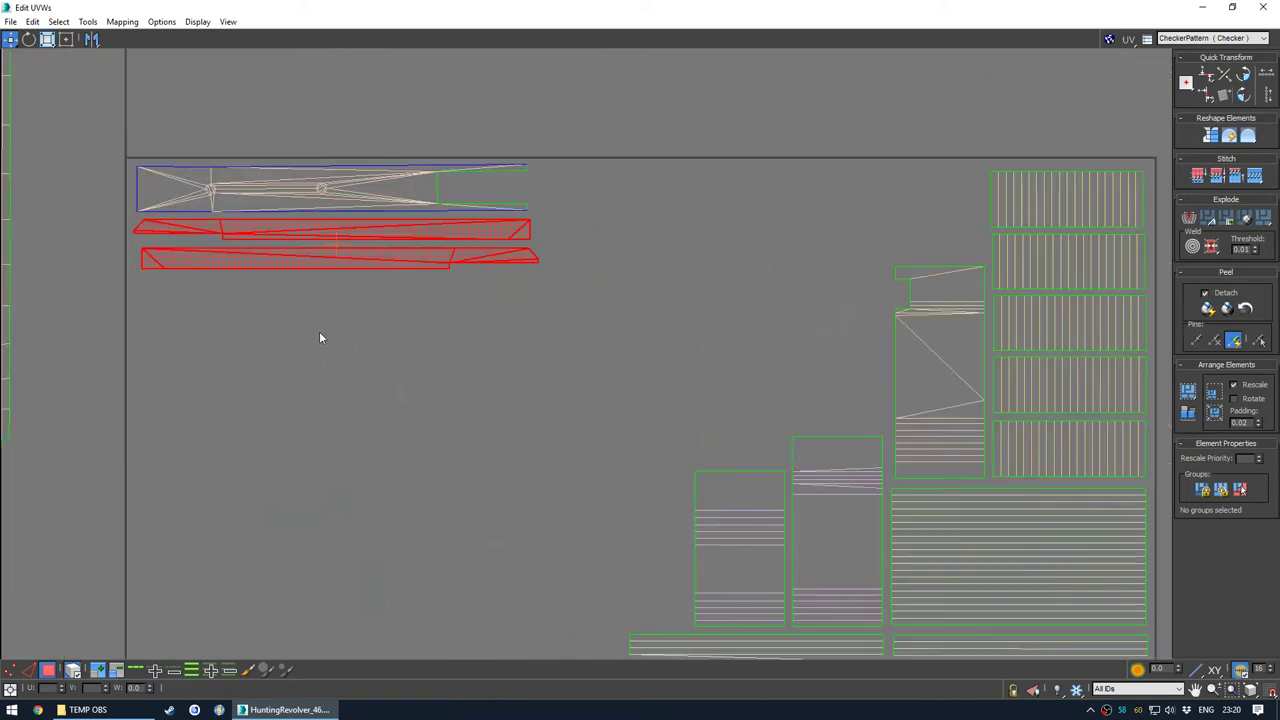
left_click(319, 335)
Move the long grid strip into the tile, rotate it horizontal and place it along the top edge above the tapered islands
scroll(340, 337, "down", 4)
middle_click_drag(480, 377, 602, 325)
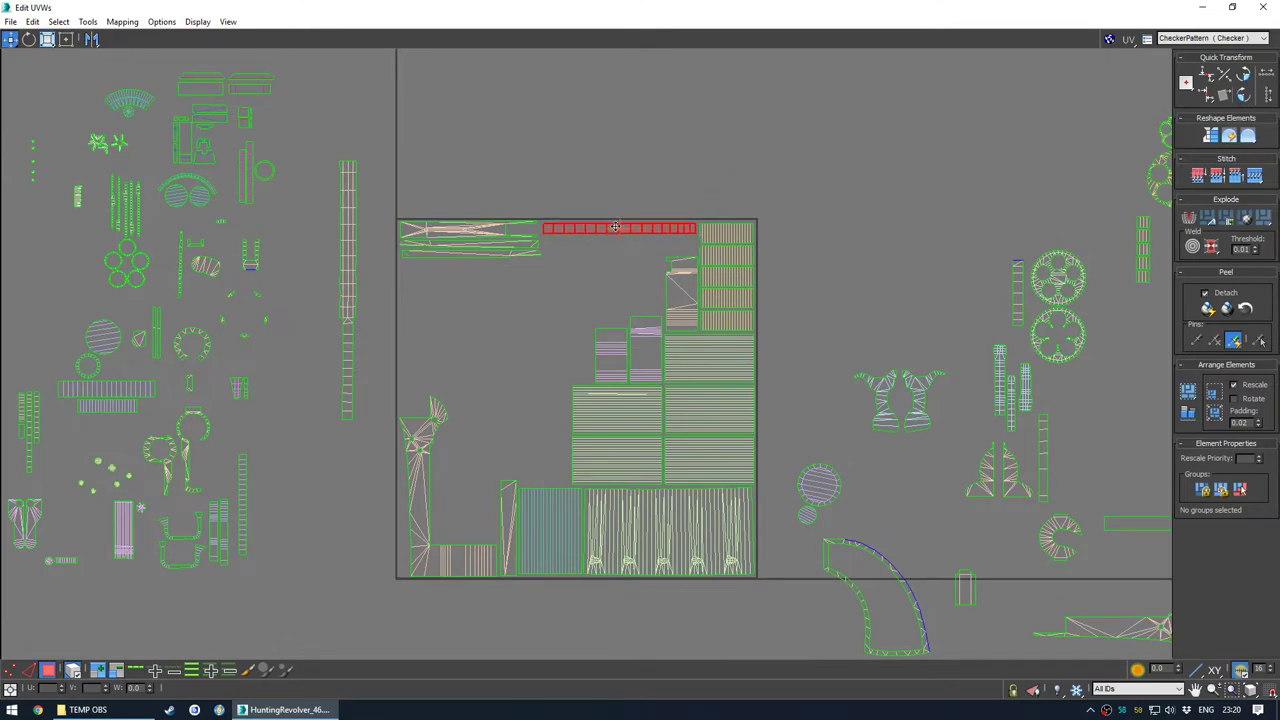
left_click_drag(347, 243, 502, 326)
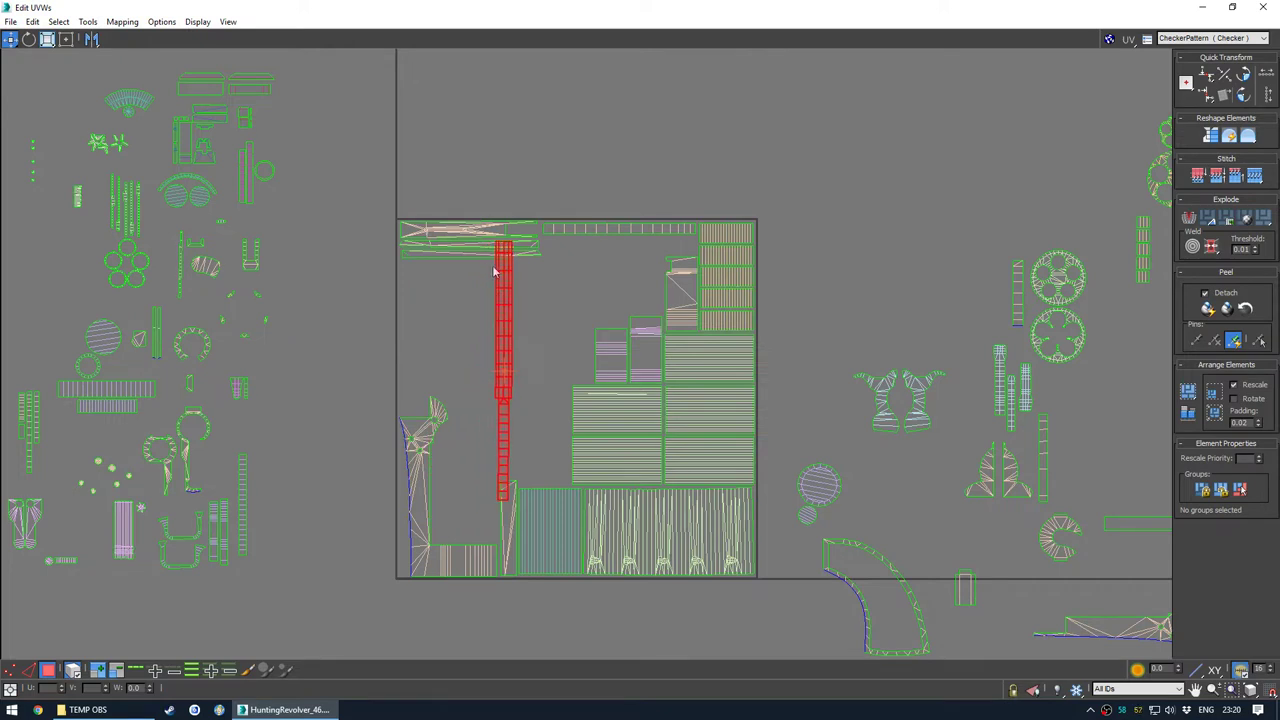
left_click_drag(562, 257, 555, 274)
left_click_drag(558, 232, 576, 149)
key("e")
mouse_move(503, 258)
left_mouse_down()
mouse_move(423, 310)
mouse_move(400, 377)
mouse_move(443, 303)
mouse_move(445, 231)
mouse_move(490, 135)
mouse_move(483, 264)
mouse_move(483, 248)
left_mouse_up()
key("w")
Place the horizontal ladder-like strip below the end of the long grid strip, left of the five-rectangle column
scroll(597, 199, "up", 2)
left_click_drag(625, 116, 595, 290)
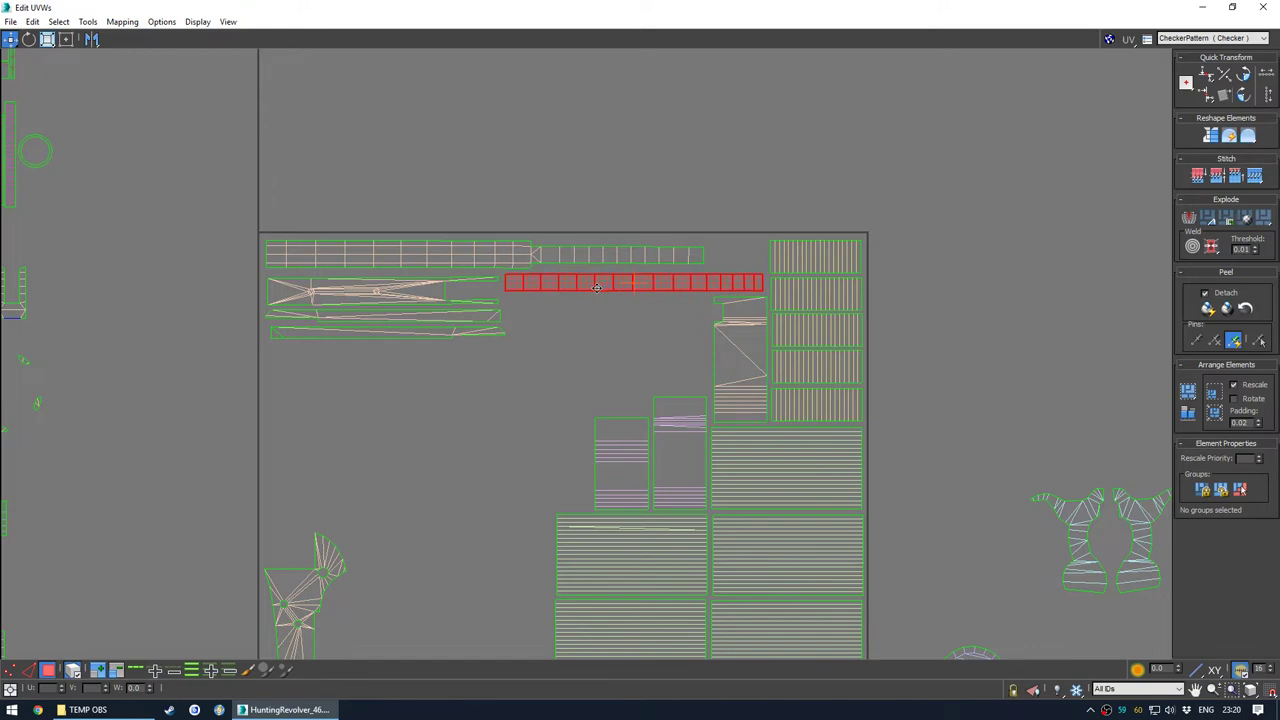
left_click(555, 187)
Move the long notched strip into the tile, rotate it horizontal and place it directly below the thin tapered strips
scroll(540, 192, "down", 4)
middle_click_drag(671, 352, 537, 346)
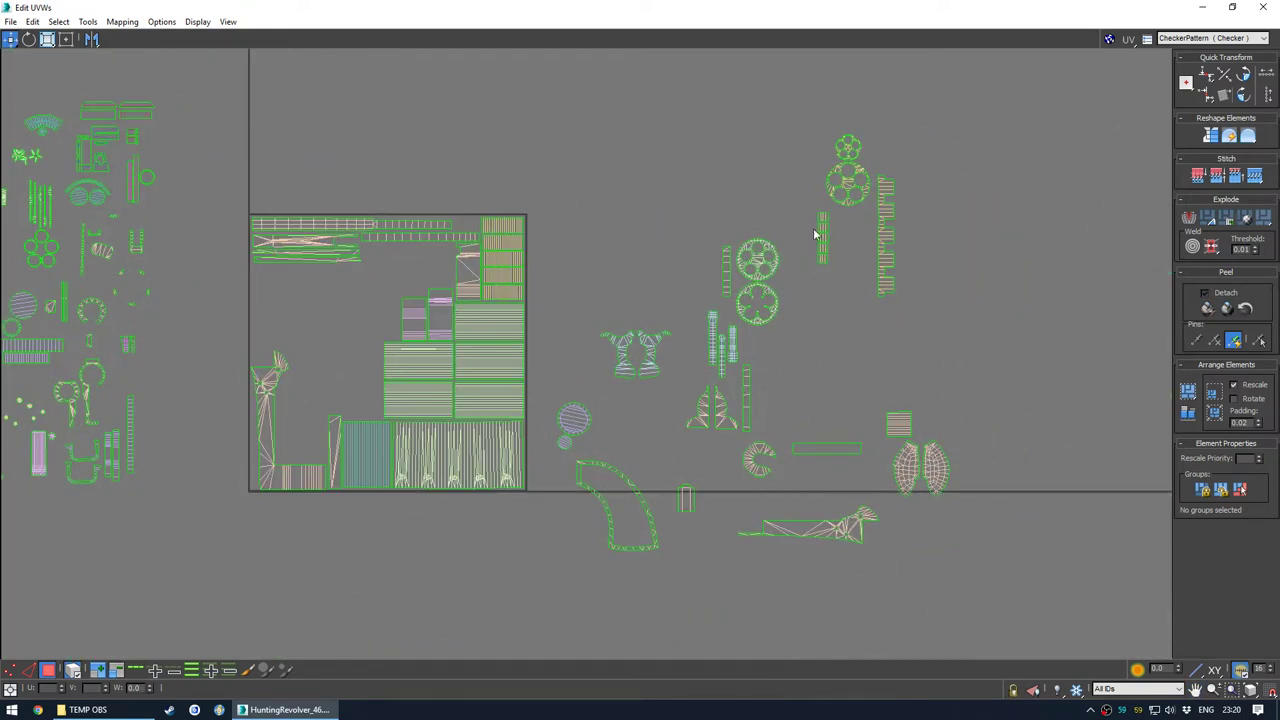
left_click_drag(886, 265, 239, 267)
scroll(307, 271, "up", 4)
key("e")
key("w")
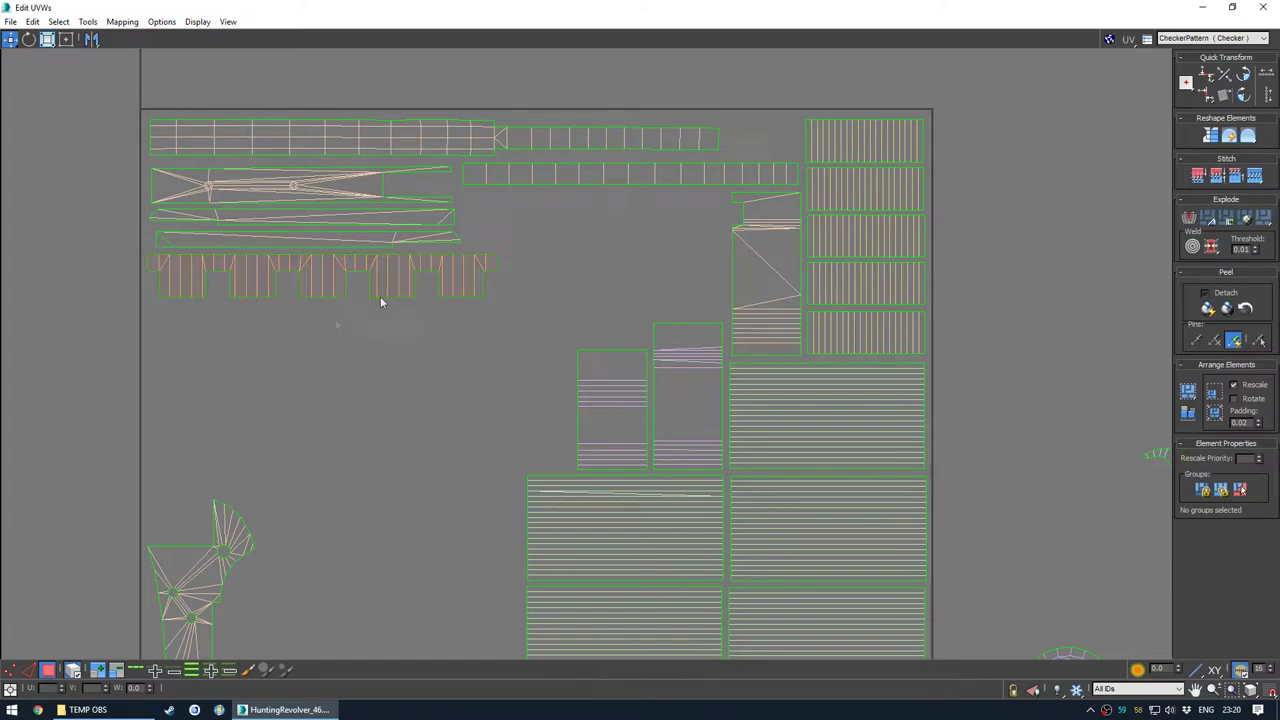
left_click(430, 302)
Move the curved grip-frame island into the middle of the tile and check where it sits on the revolver model
scroll(450, 298, "down", 5)
middle_click_drag(483, 337, 535, 319)
scroll(535, 319, "up", 1)
middle_click_drag(645, 331, 646, 339)
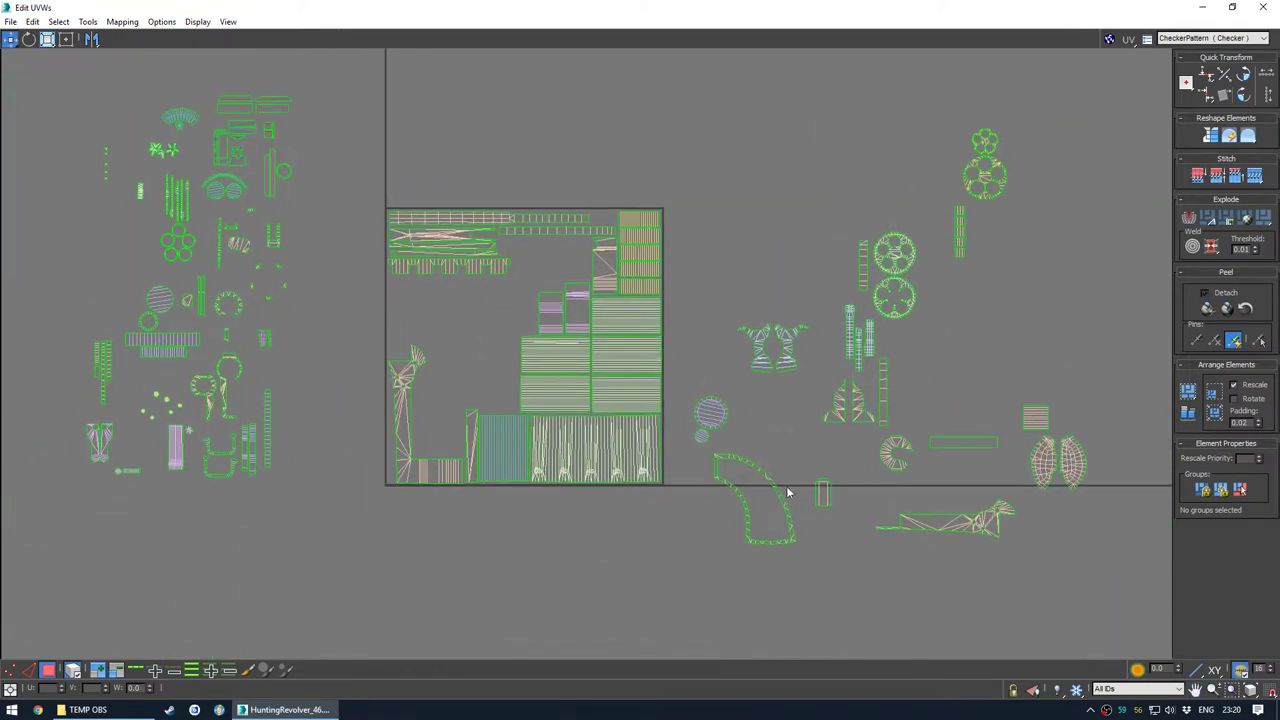
left_click_drag(777, 488, 491, 336)
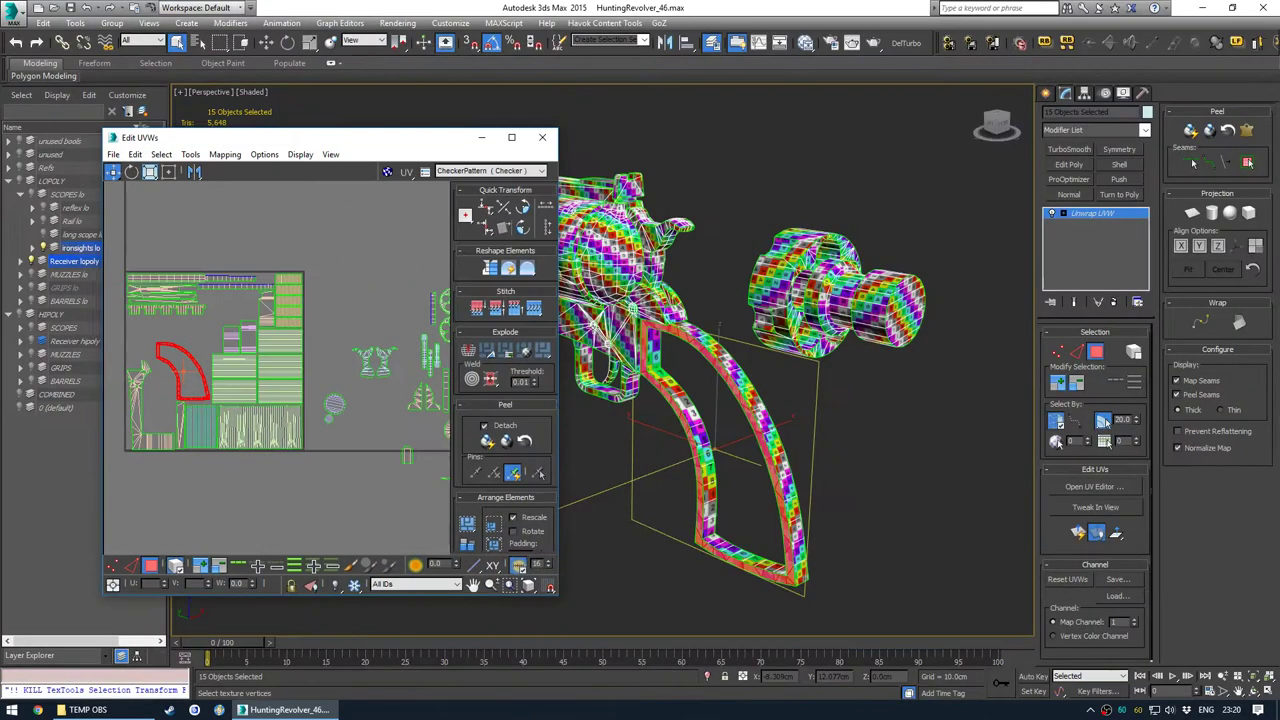
middle_click_drag(800, 420, 868, 341, "alt")
scroll(836, 453, "up", 3)
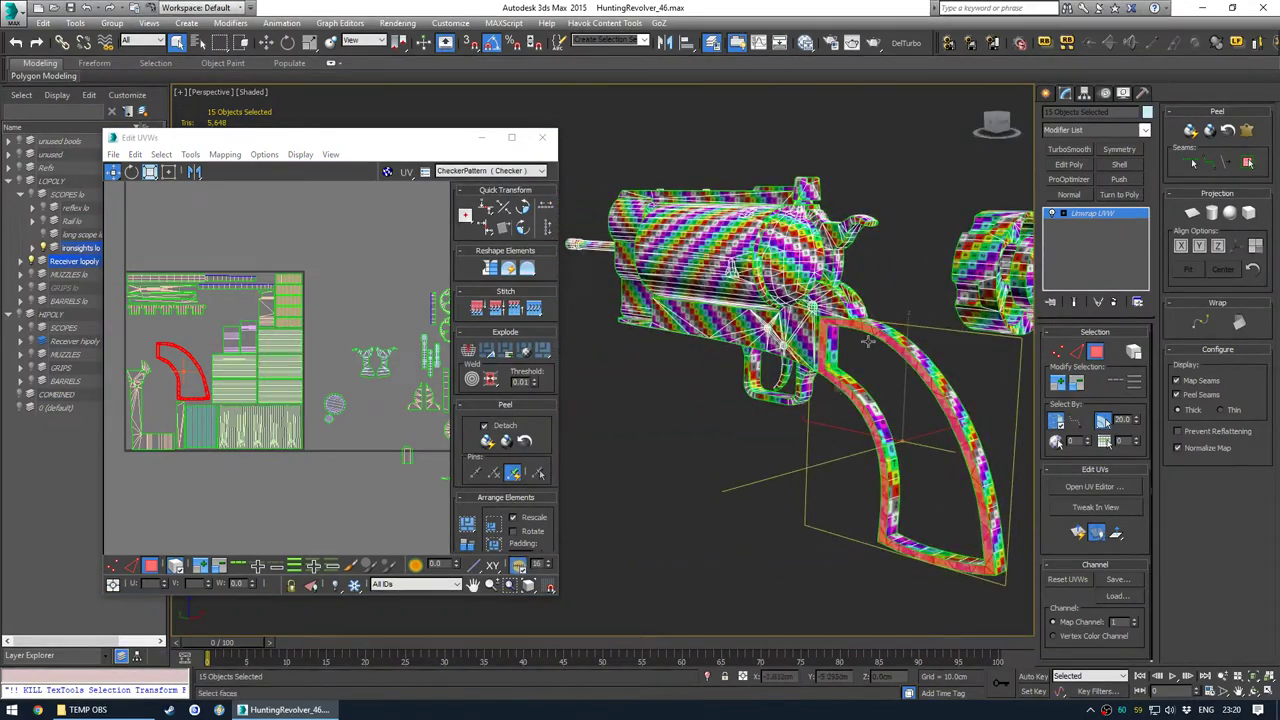
Scale down the curved grip-frame island and fit it left of the striped rectangles, above the teal striped rectangle
left_click(512, 137)
scroll(495, 345, "up", 4)
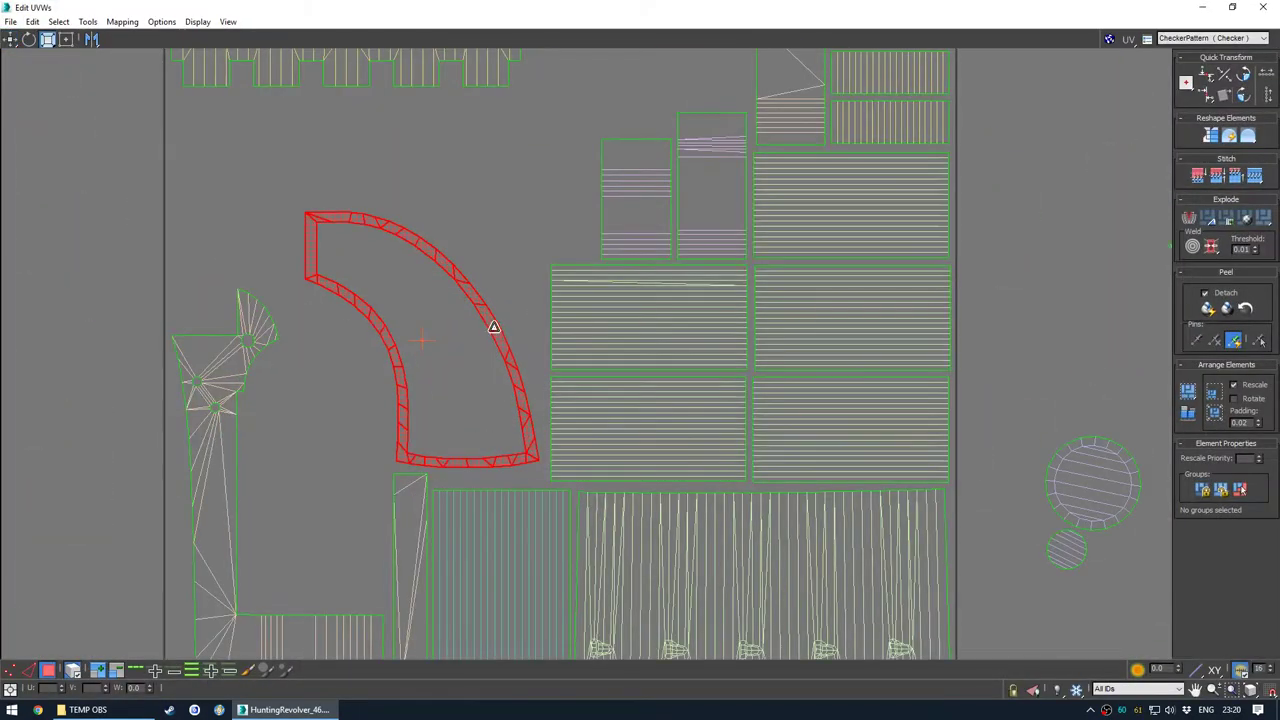
left_click_drag(497, 362, 526, 417)
key("w")
key("e")
scroll(462, 364, "down", 4)
left_click(482, 341)
Move the two large spoked disc islands into the tile and place them side by side below the notched strip
middle_click_drag(828, 351, 767, 400)
left_click_drag(809, 295, 352, 438)
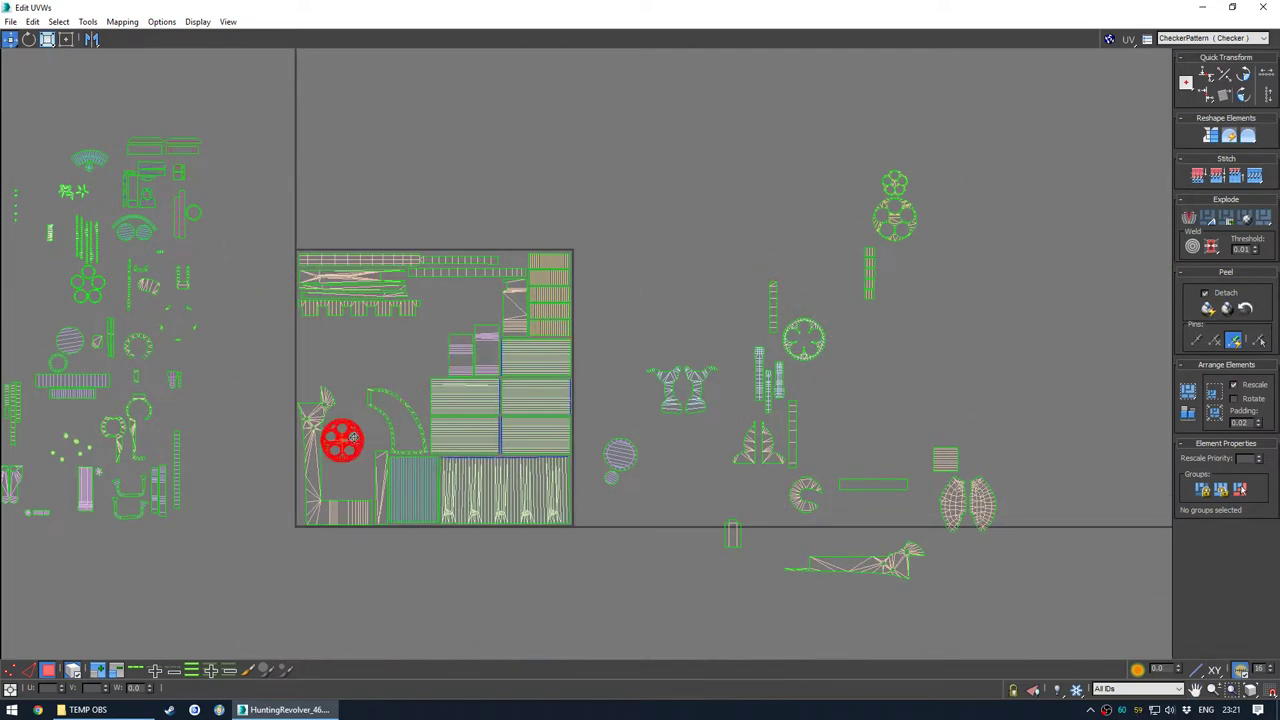
left_click_drag(802, 357, 345, 487)
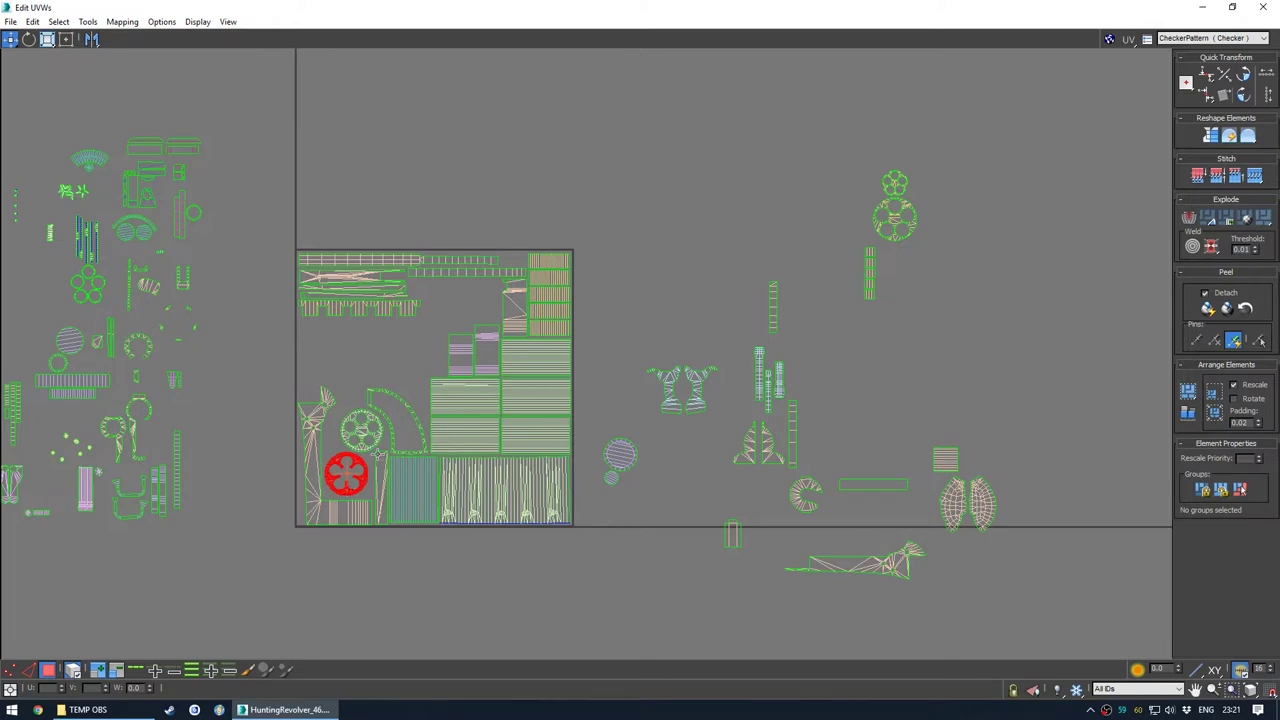
scroll(348, 461, "up", 3)
left_click_drag(372, 464, 316, 168)
left_click_drag(395, 363, 407, 162)
left_click(389, 343)
Move the two gridded leaf-shaped islands and the C-shaped island into the tile, between the upright frame island and the grip frame
scroll(420, 365, "down", 5)
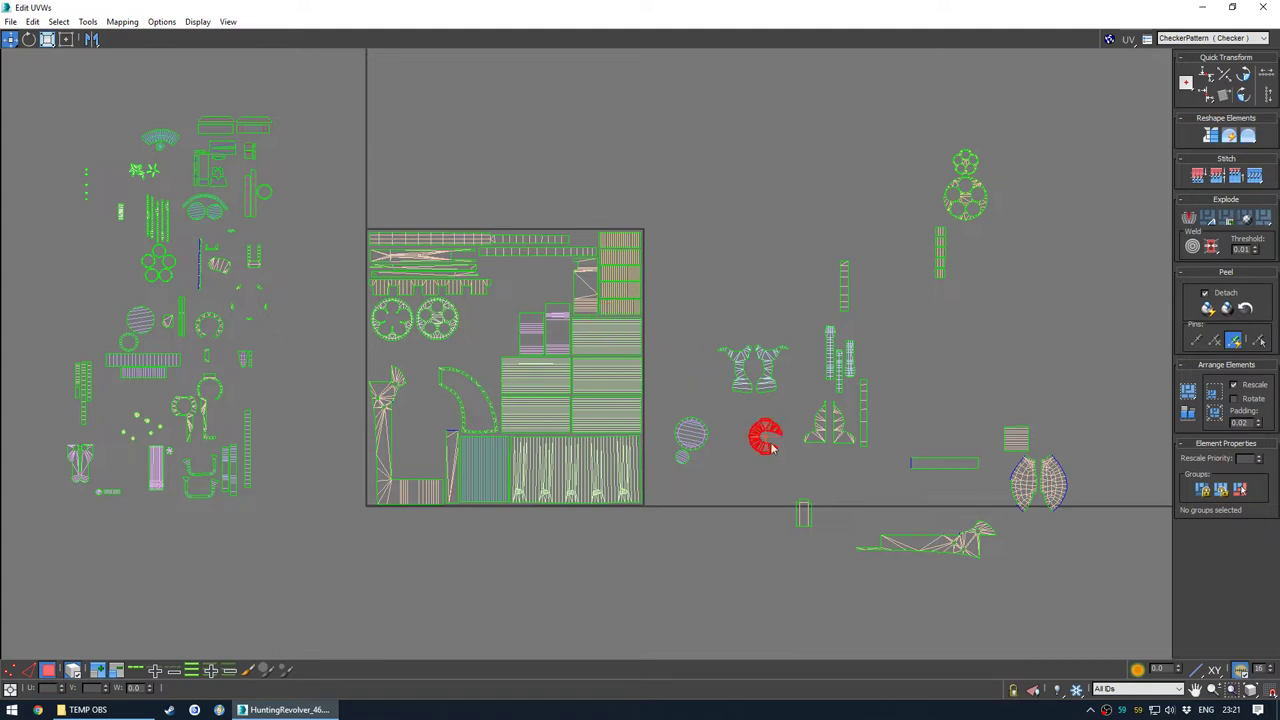
left_click_drag(1062, 488, 617, 410)
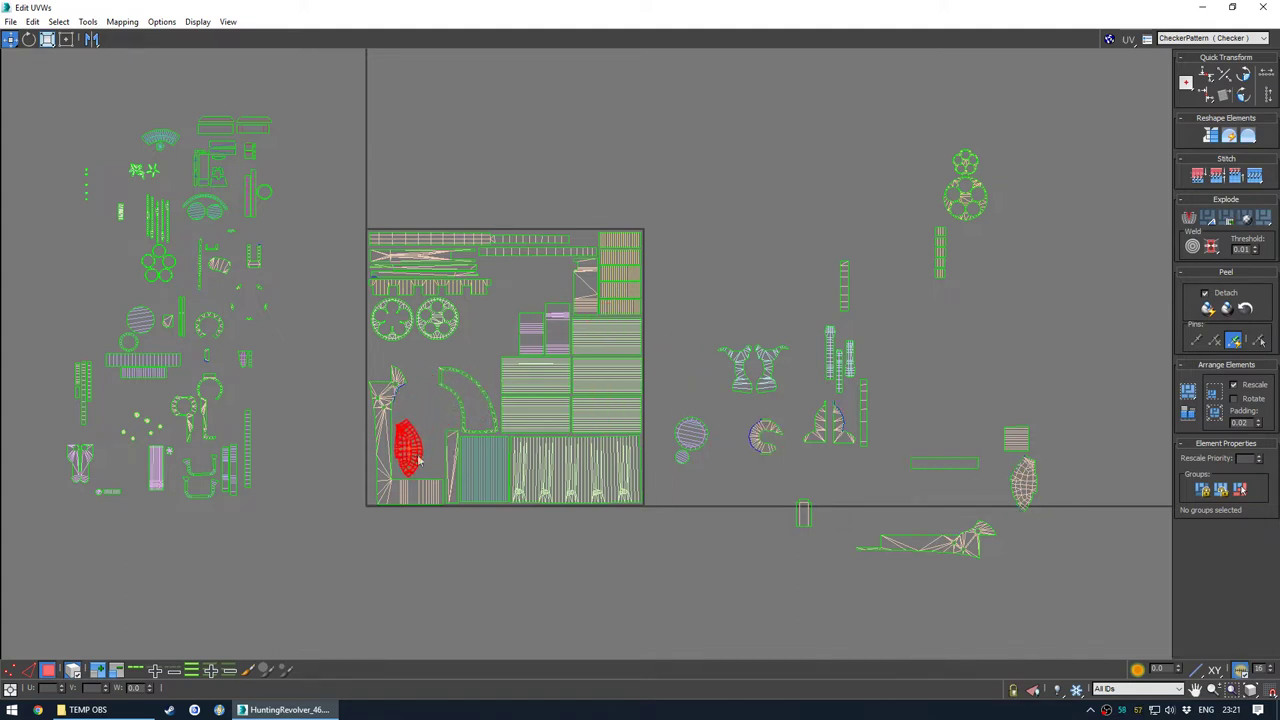
left_click_drag(1031, 484, 440, 425)
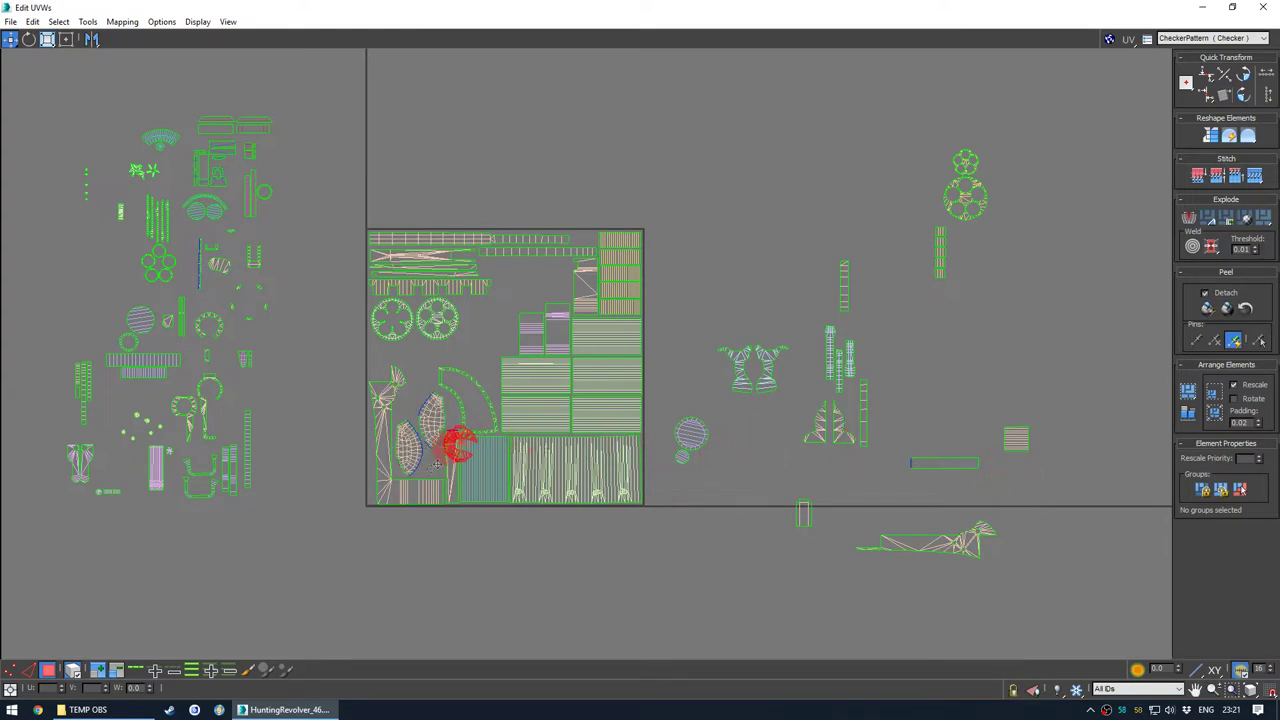
Examine where the selected C-shaped island lies on the revolver model in the viewport
left_click_drag(577, 7, 277, 232)
scroll(785, 250, "up", 6)
middle_click_drag(715, 264, 652, 290, "alt")
scroll(832, 288, "down", 5)
scroll(705, 274, "up", 4)
scroll(650, 268, "up", 3)
scroll(698, 276, "down", 6)
left_click(467, 235)
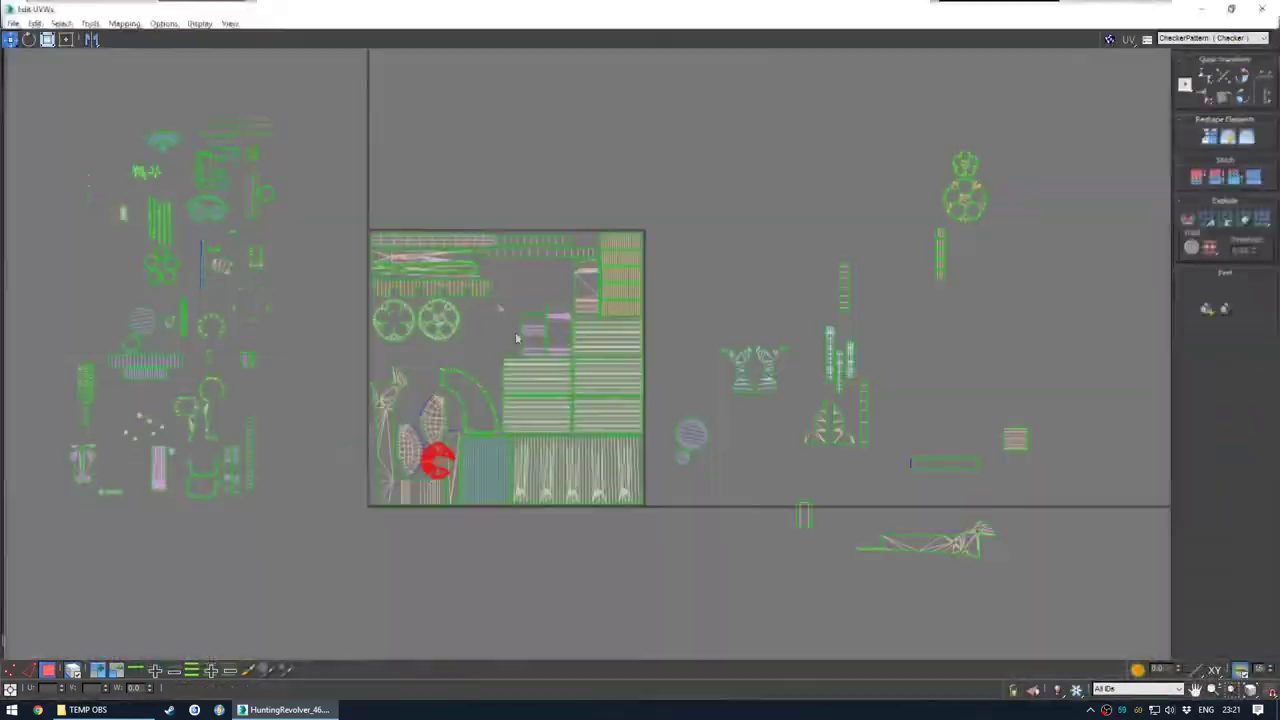
Scale down the C-shaped island and fit it beside the leaf-shaped islands, left of the upright tapered island
middle_click_drag(432, 477, 448, 450)
scroll(448, 450, "up", 5)
left_click_drag(461, 432, 474, 484)
key("w")
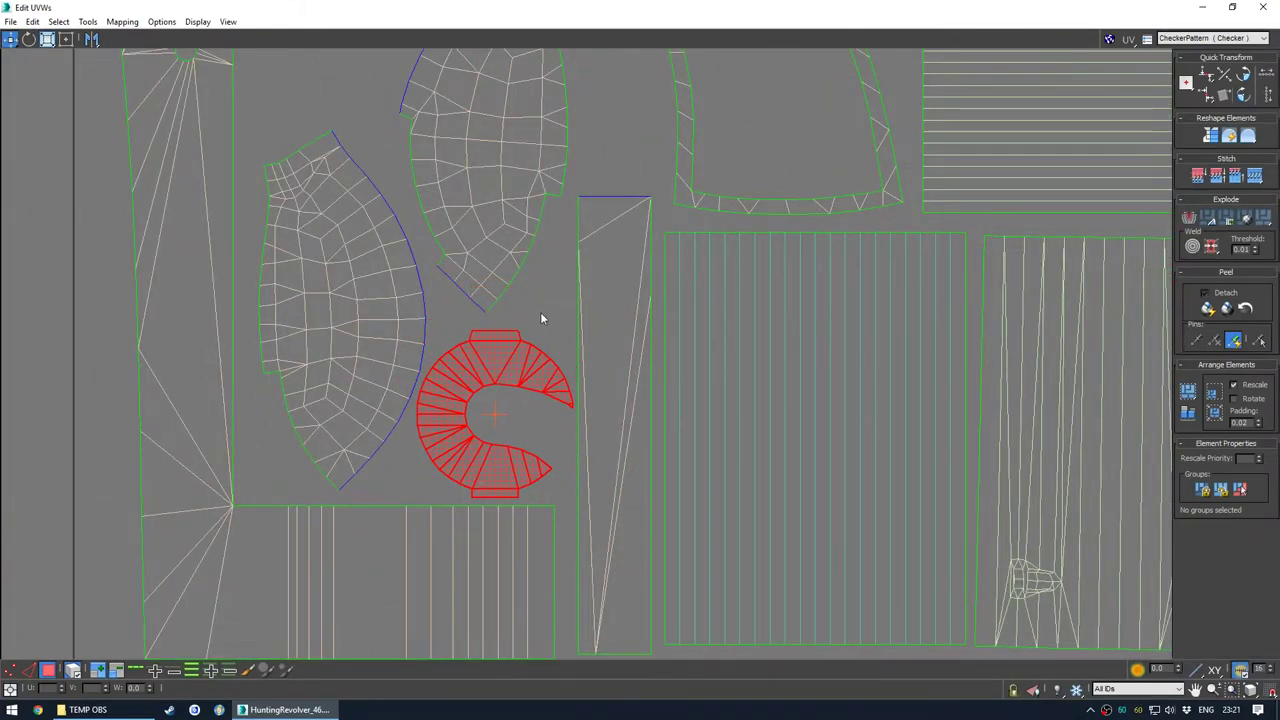
Move the small rounded island from outside the tile into the opening of the C-shaped island and scale it to fit
scroll(470, 340, "down", 10)
middle_click_drag(890, 256, 1012, 413)
middle_click_drag(424, 357, 517, 390)
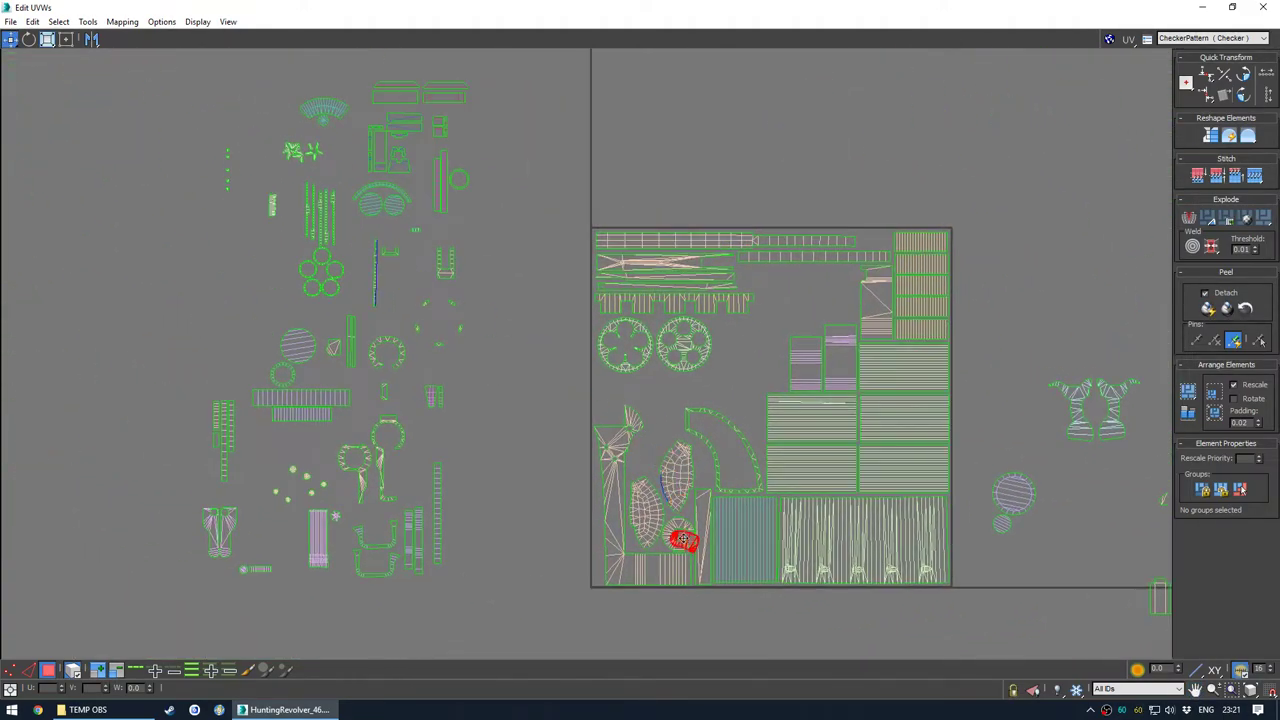
scroll(684, 540, "up", 10)
key("r")
mouse_move(693, 530)
left_mouse_down()
mouse_move(690, 560)
mouse_move(682, 518)
left_mouse_up()
key("w")
left_click(691, 249)
scroll(400, 348, "down", 10)
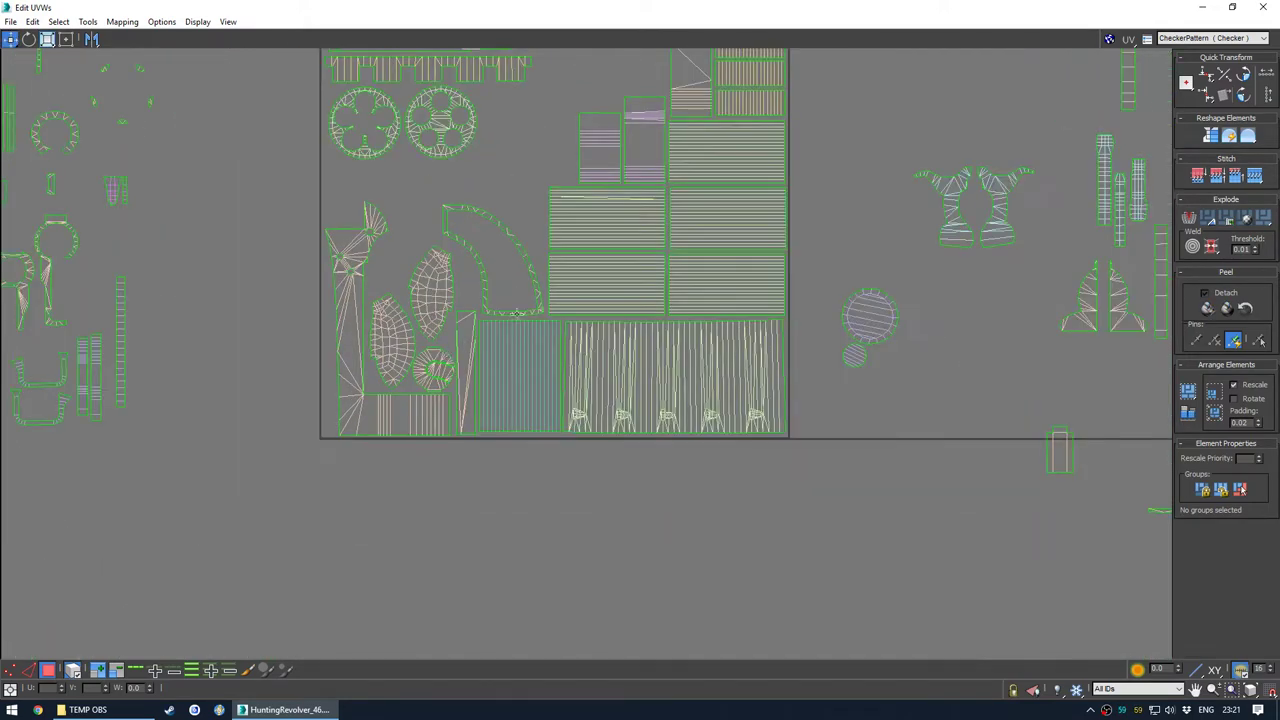
Move the larger striped disc into the tile, above the narrow rectangle pair and left of the island with diagonal edges
middle_click_drag(545, 304, 466, 446)
scroll(465, 445, "up", 10)
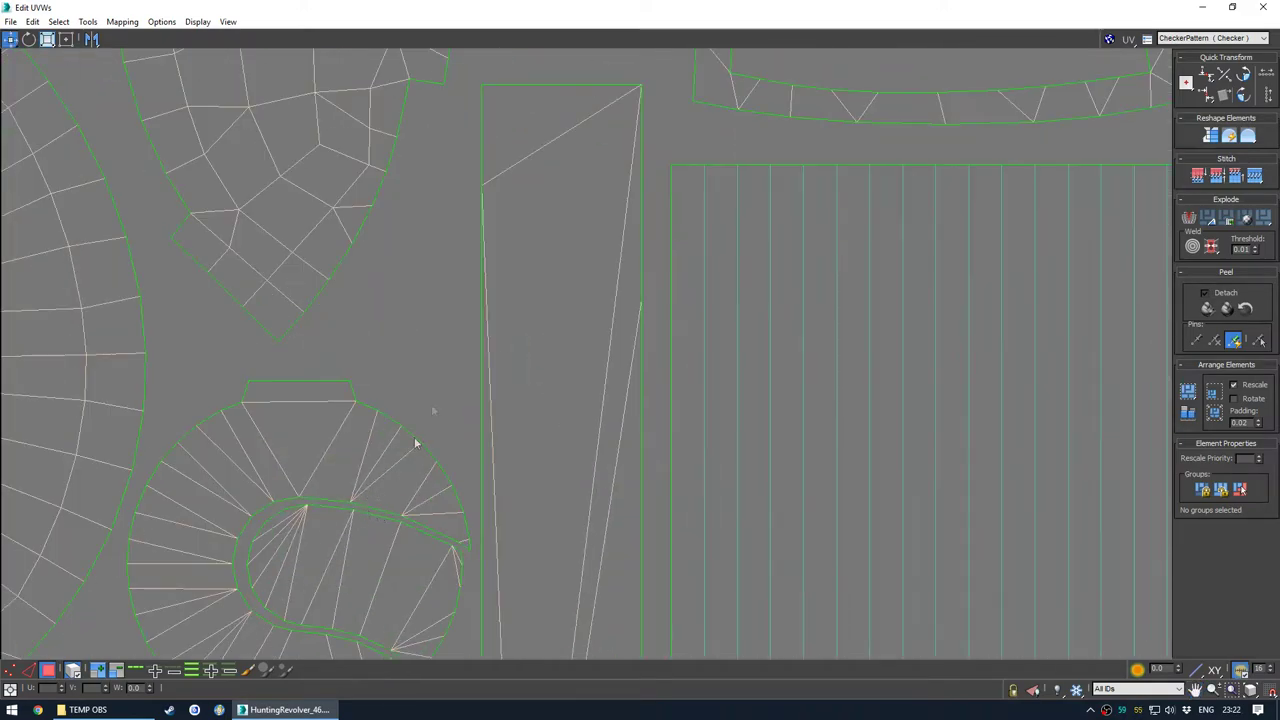
scroll(418, 438, "down", 10)
middle_click_drag(580, 373, 487, 465)
left_click_drag(772, 442, 528, 190)
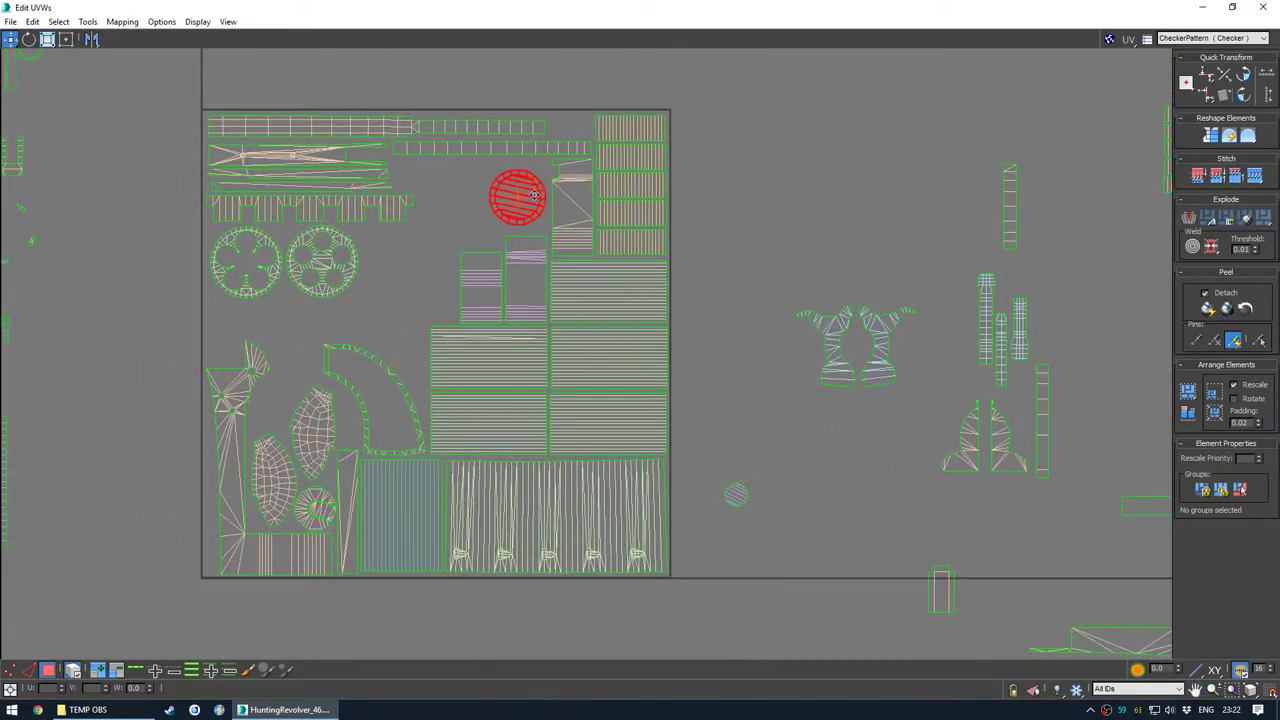
left_click(757, 229)
Move the two hook-topped islands into the tile, one left of the narrow rectangle pair and the other directly above it
middle_click_drag(787, 371, 749, 360)
left_click_drag(855, 367, 411, 294)
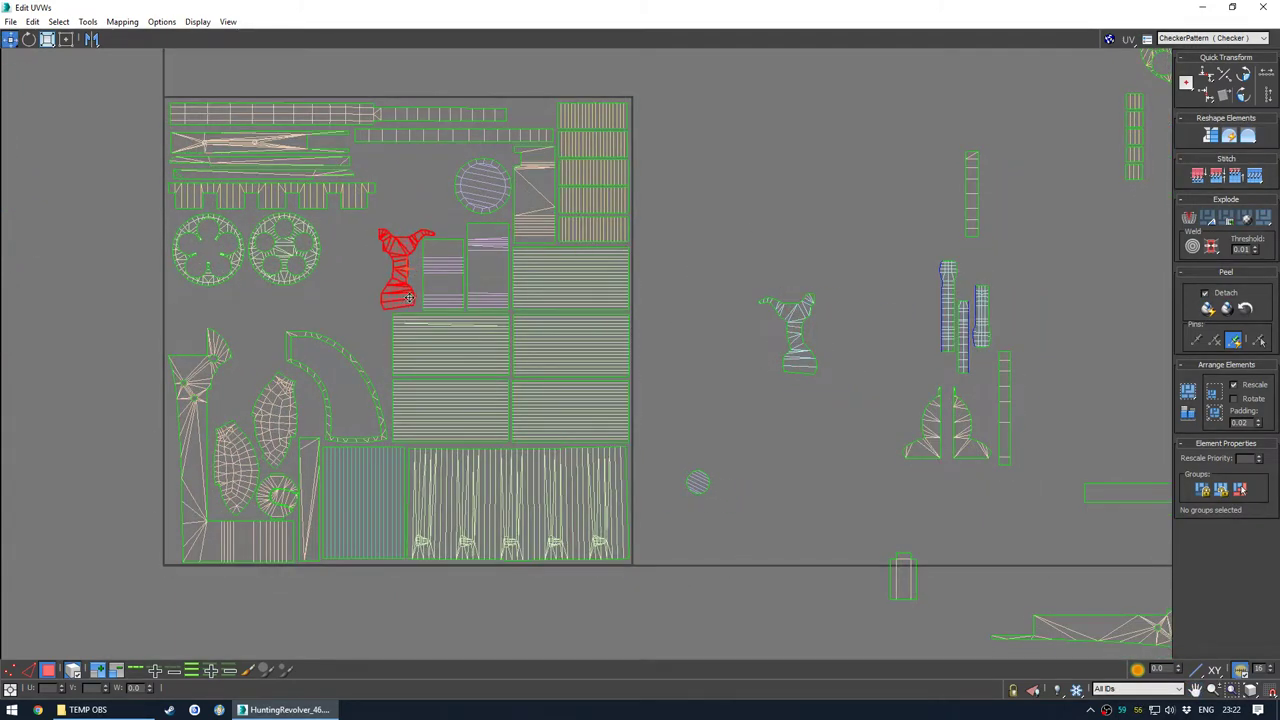
left_click_drag(800, 342, 410, 191)
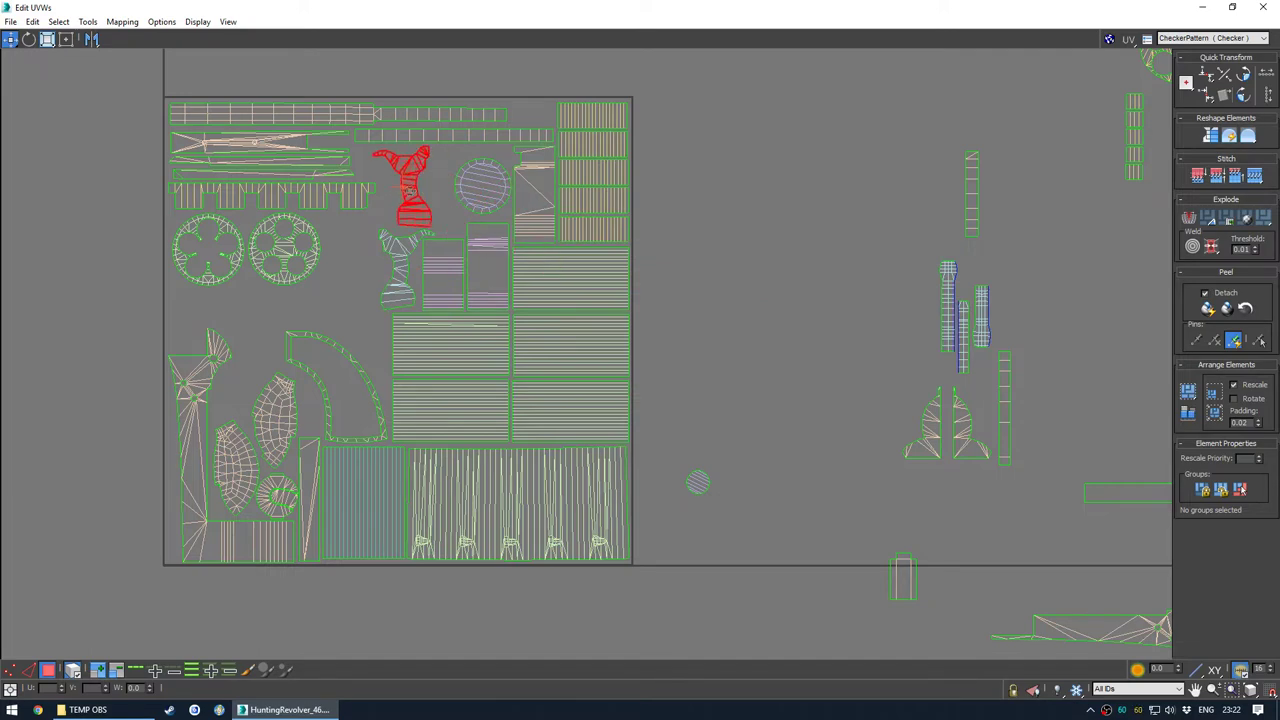
left_click(766, 291)
Move the three narrow gridded strips together to the empty space just outside the tile's right edge
middle_click_drag(793, 377, 712, 378)
left_click_drag(908, 341, 643, 362)
scroll(693, 393, "down", 4)
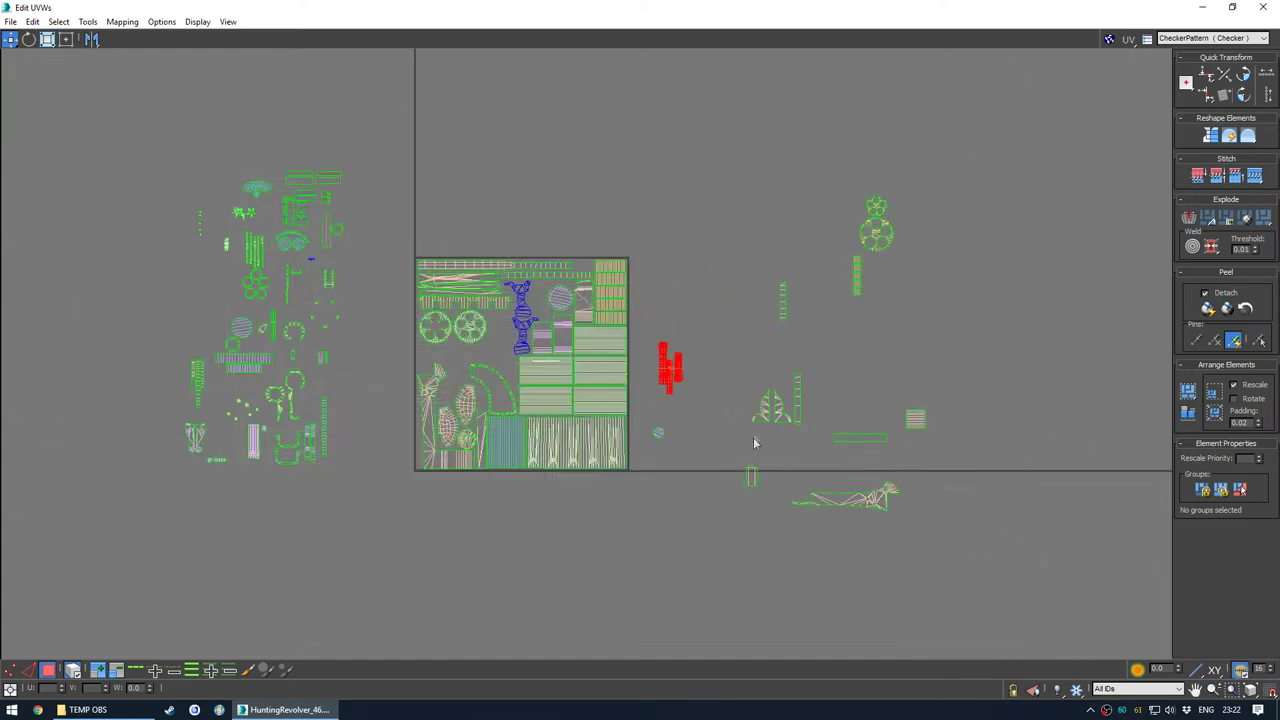
Move the remaining frame island with the fan-shaped end into the tile, between the spoked discs and the curved grip frame
middle_click_drag(754, 436, 789, 458)
left_click_drag(879, 523, 710, 421)
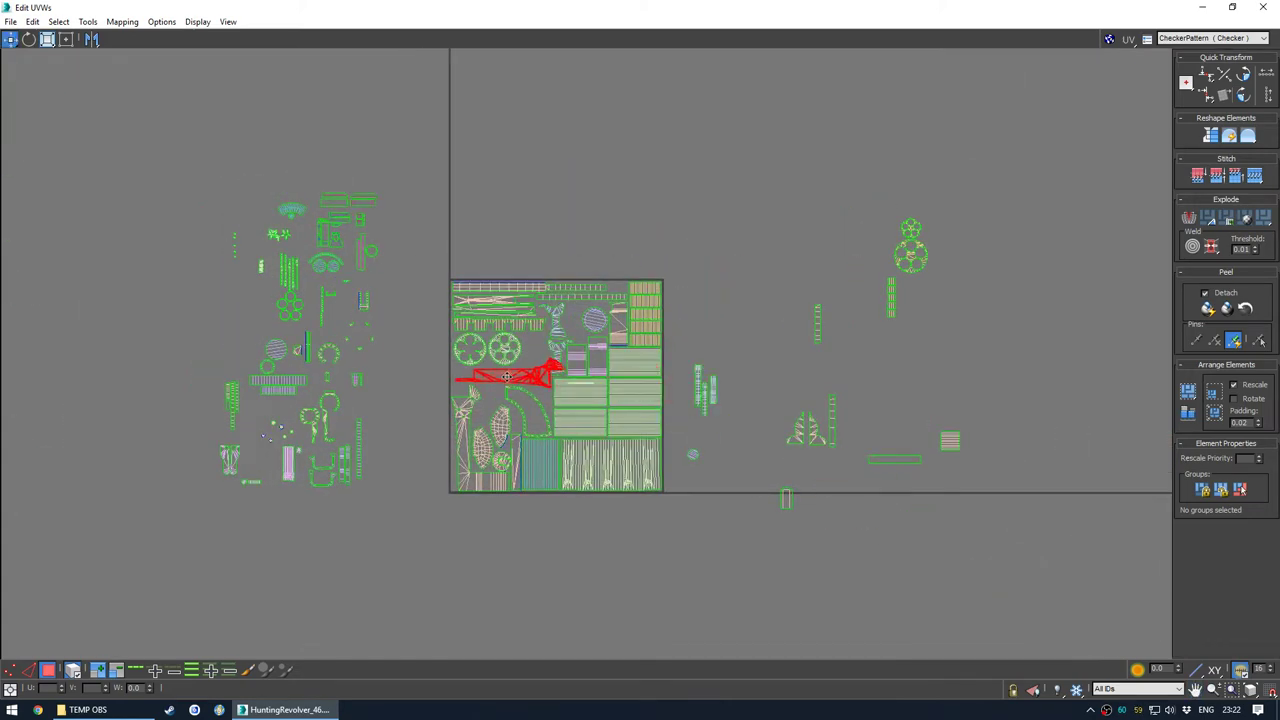
scroll(505, 375, "up", 6)
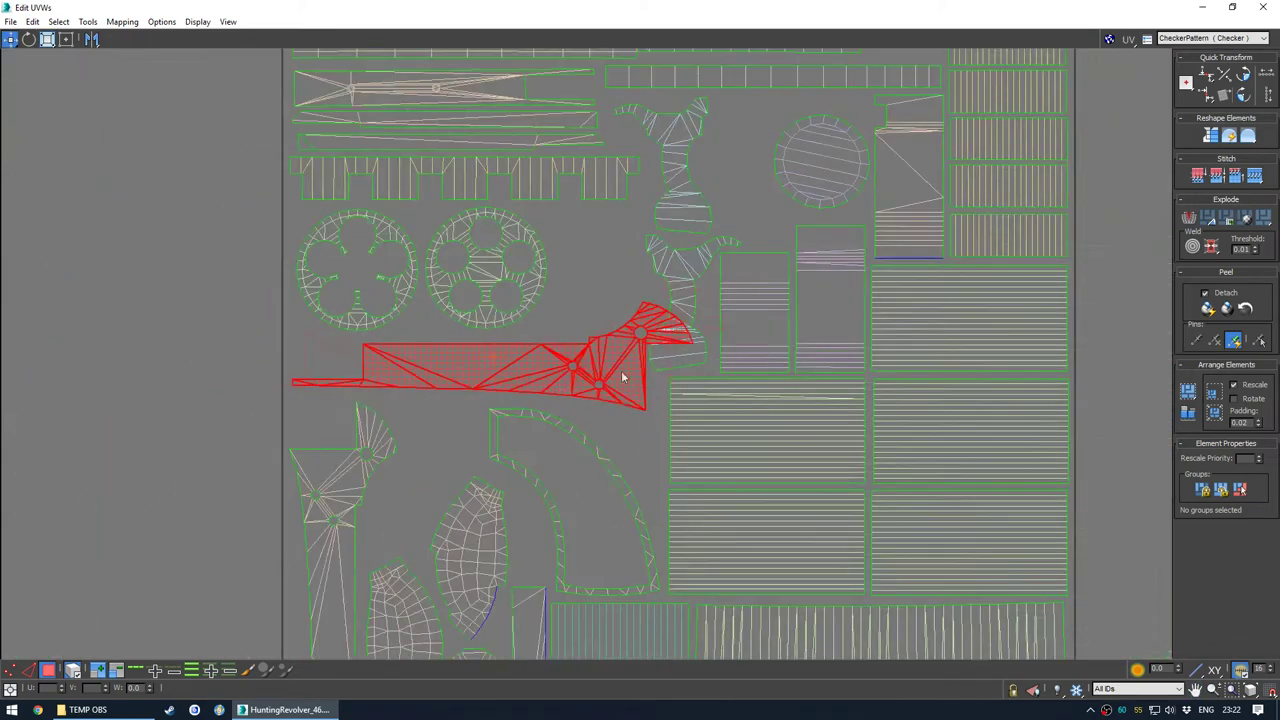
Move the lower hook-topped island beside the right spoked disc, and nudge the horizontal frame island slightly beneath it
left_click_drag(695, 355, 590, 322)
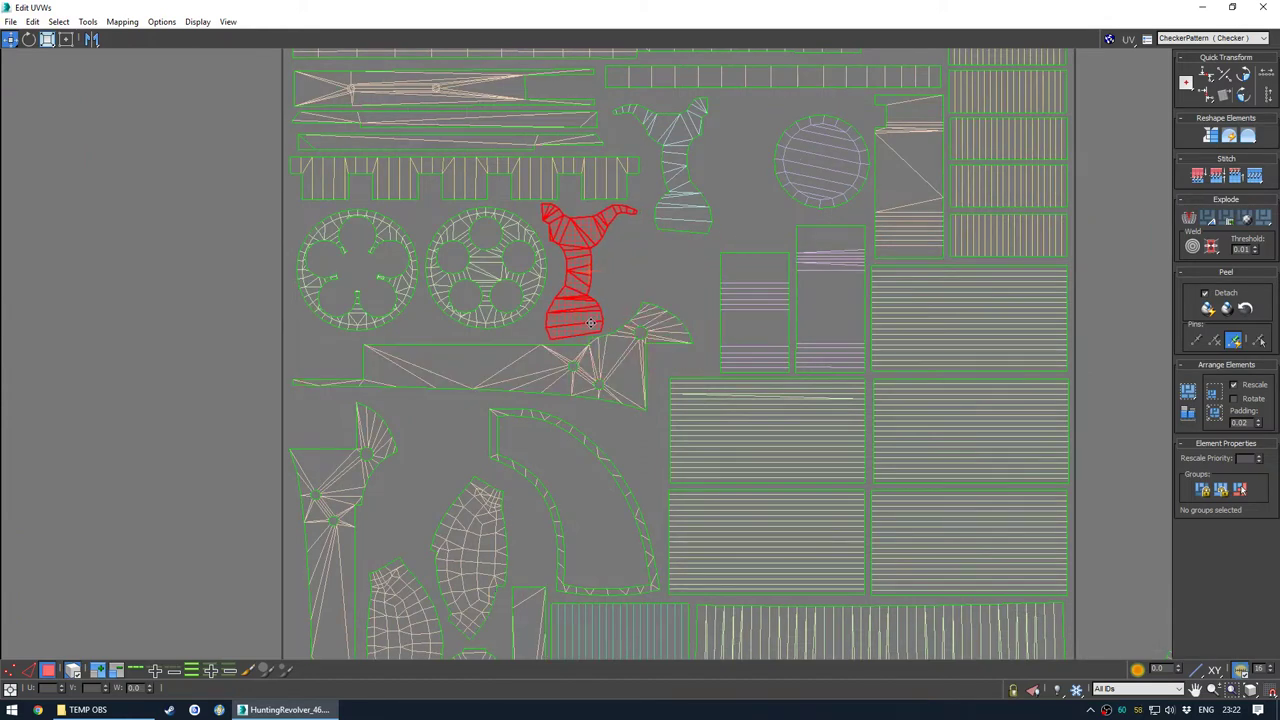
left_click(671, 294)
middle_click_drag(542, 375, 555, 369)
left_click_drag(564, 373, 558, 380)
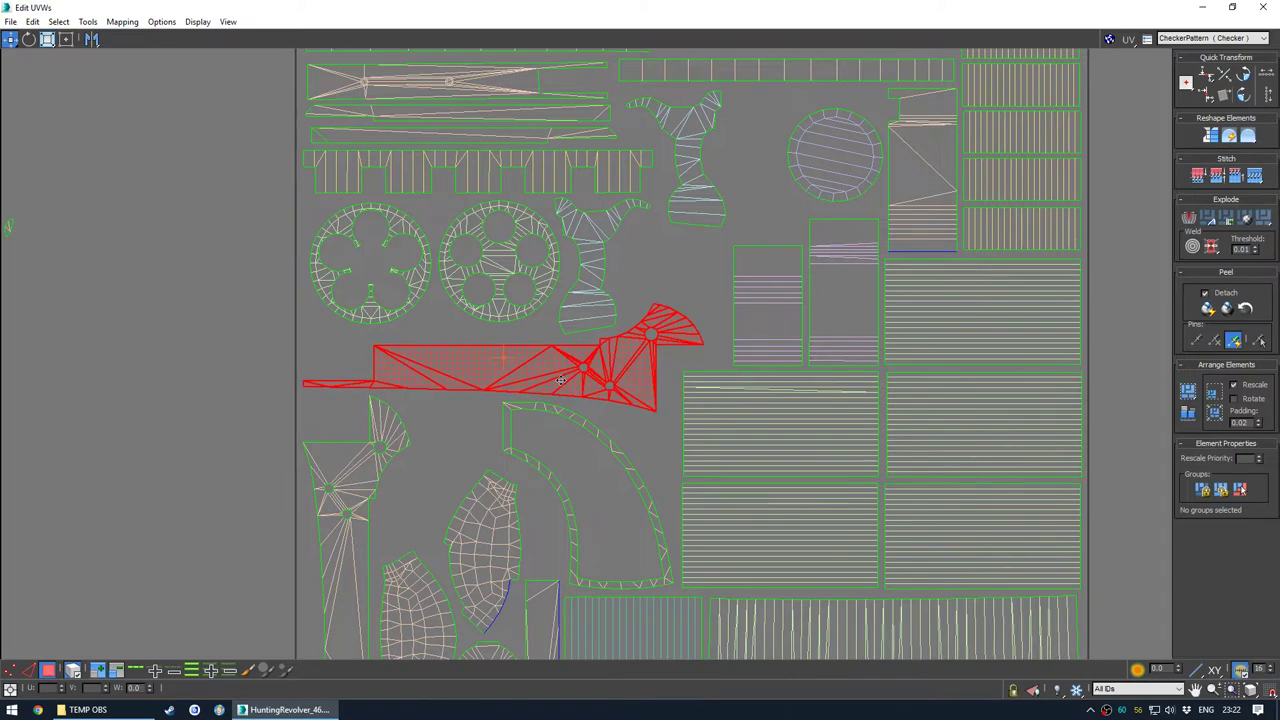
Move the two triangular wedge islands into the tile, one left of the striped disc and the other above the leaf-shaped islands
left_click(635, 311)
scroll(558, 300, "down", 4)
middle_click_drag(431, 340, 394, 386)
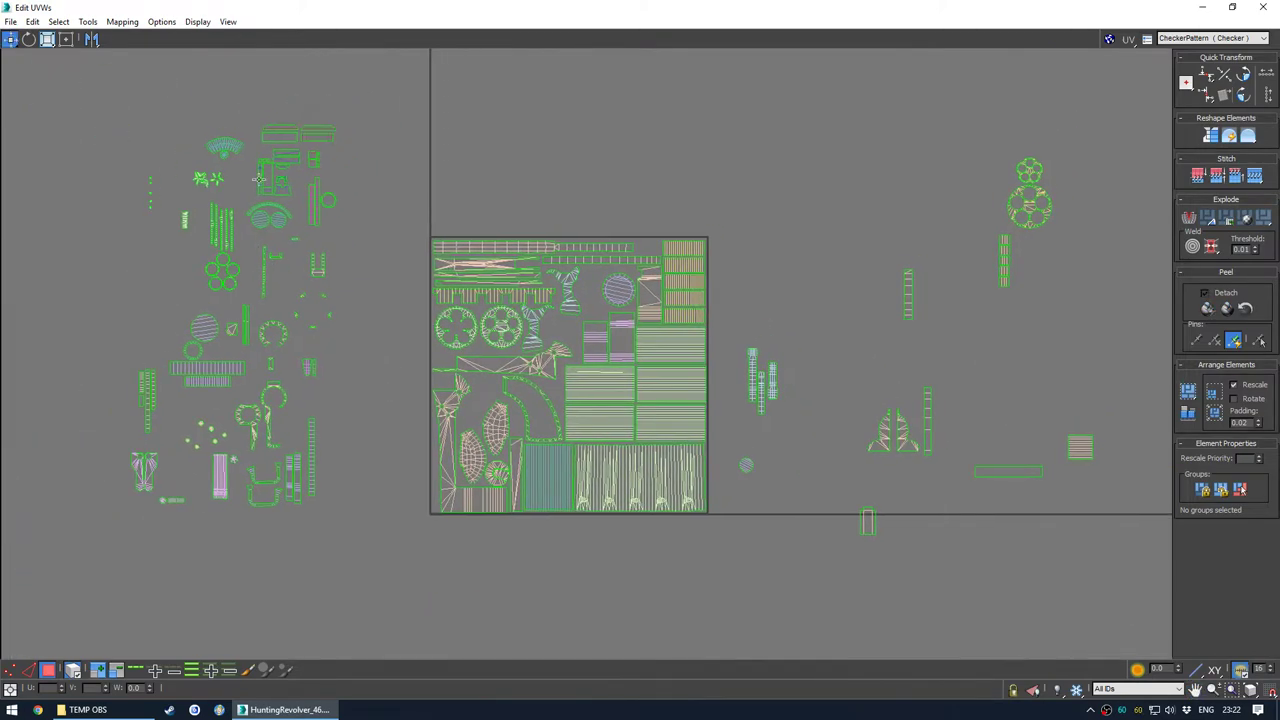
middle_click_drag(891, 331, 787, 353)
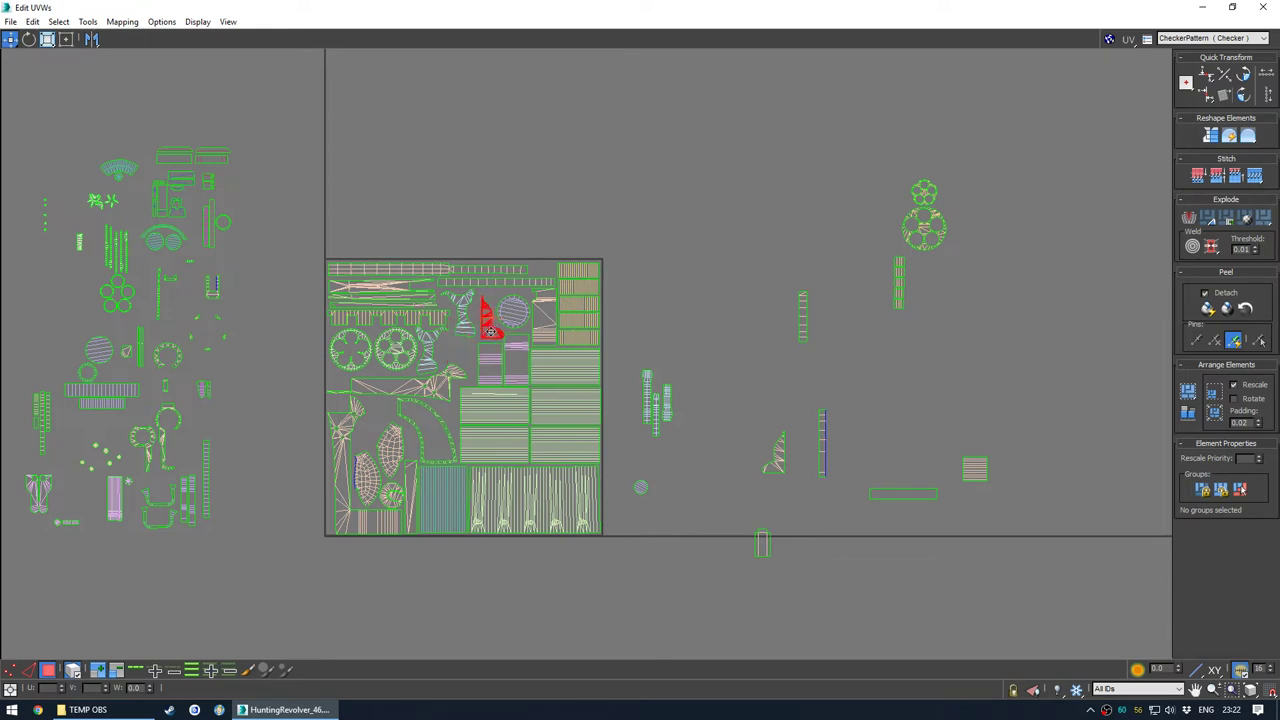
scroll(490, 330, "up", 5)
scroll(495, 333, "down", 4)
left_click(701, 356)
middle_click_drag(681, 394, 745, 340)
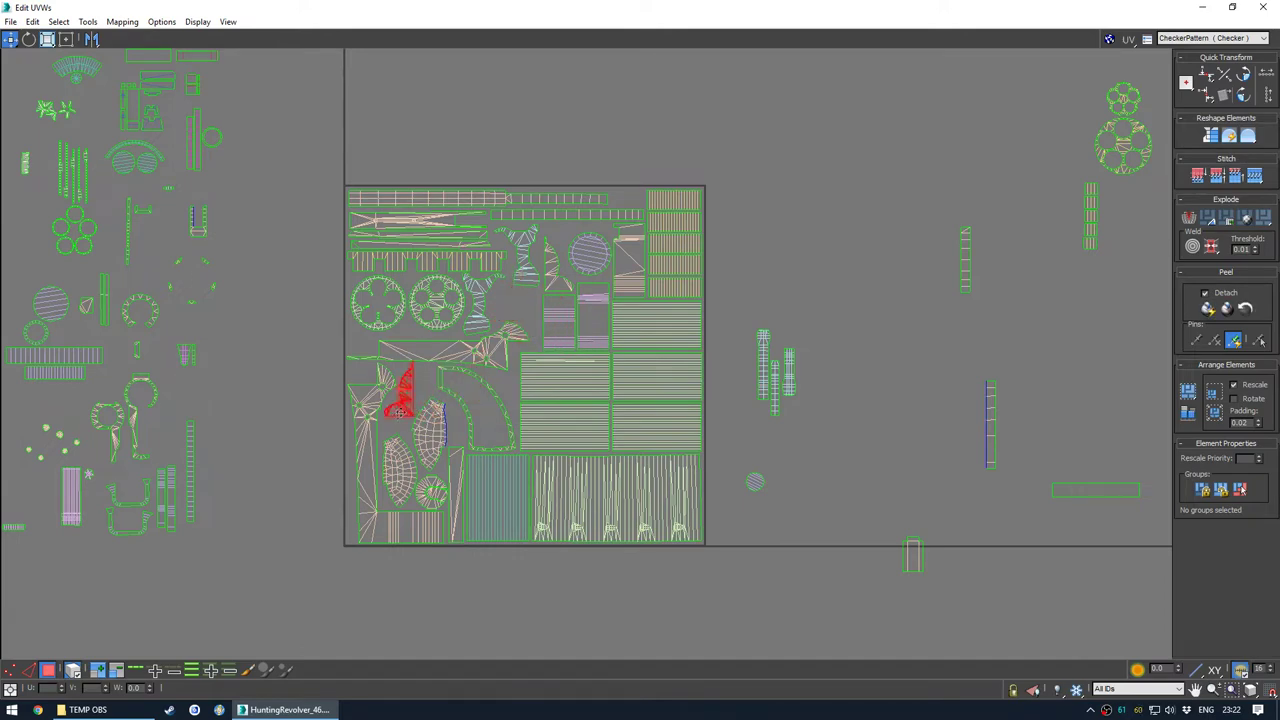
Move the striped disc out of the tile and put the large loose five-hole disc in its place
middle_click_drag(450, 440, 314, 447)
left_click_drag(991, 160, 502, 277)
mouse_move(427, 314)
left_mouse_down()
mouse_move(452, 265)
mouse_move(646, 263)
left_mouse_up()
scroll(457, 252, "up", 4)
mouse_move(457, 254)
left_mouse_down()
mouse_move(687, 184)
mouse_move(824, 107)
left_mouse_up()
left_click_drag(864, 278, 431, 279)
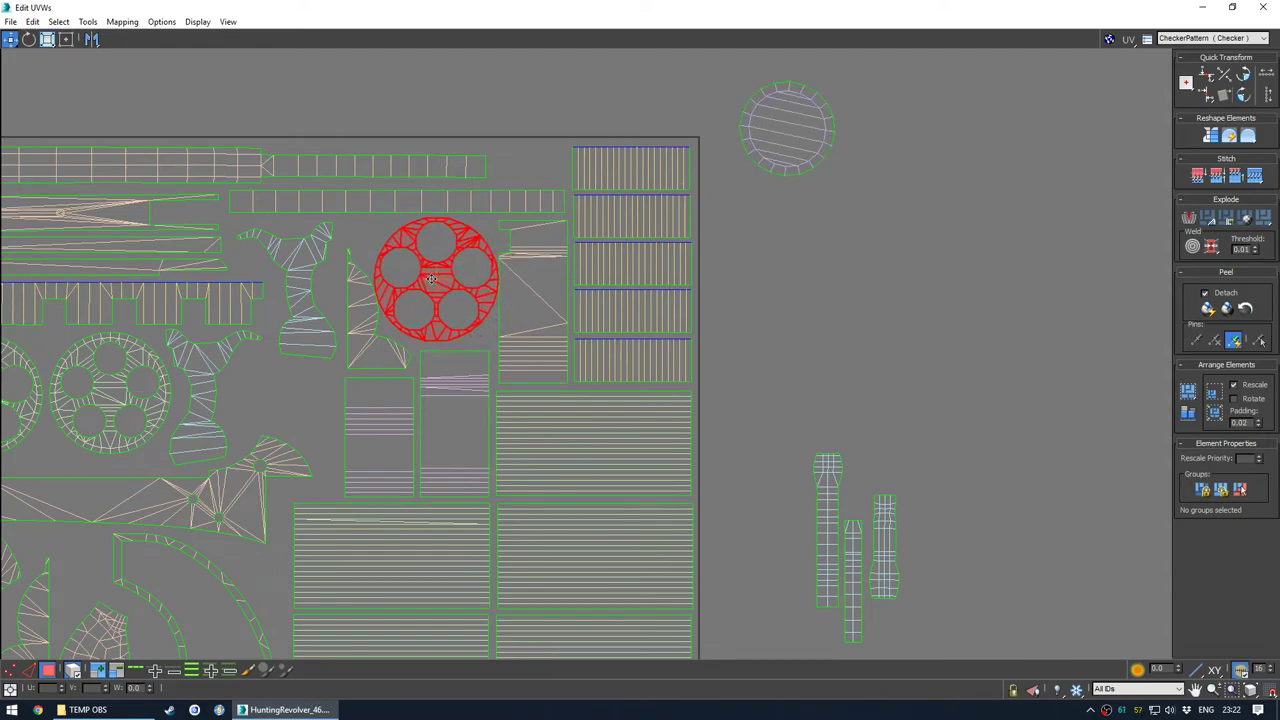
Check the disc on the model and scale the five-hole disc island down slightly
double_click(576, 12)
middle_click_drag(562, 200, 714, 306, "alt")
scroll(714, 306, "up", 3)
middle_click_drag(853, 455, 822, 360, "alt")
scroll(850, 370, "down", 3)
middle_click_drag(276, 387, 470, 336)
scroll(275, 380, "up", 3)
key("r")
left_click_drag(295, 384, 305, 391)
key("w")
Move the striped disc back into the tile beside the lower hook-topped island and scale it down to fit the gap
scroll(333, 318, "down", 5)
middle_click_drag(333, 318, 296, 329)
left_click_drag(390, 302, 242, 378)
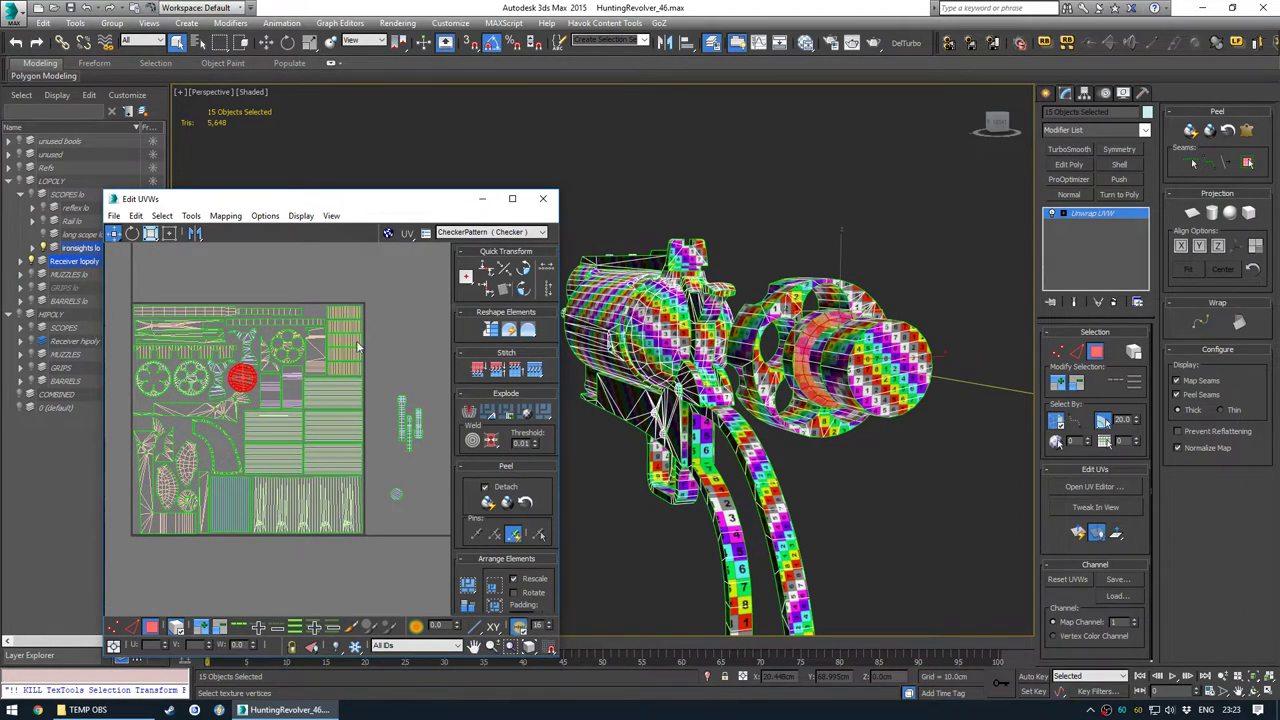
left_click(518, 204)
scroll(541, 285, "up", 6)
left_click_drag(585, 272, 551, 303)
key("r")
key("w")
left_click_drag(583, 240, 574, 237)
Check the checker texture on the model, and scale all UV islands down slightly together
left_click(1233, 7)
middle_click_drag(872, 303, 850, 326, "alt")
scroll(843, 337, "up", 5)
scroll(850, 326, "down", 5)
left_click(505, 130)
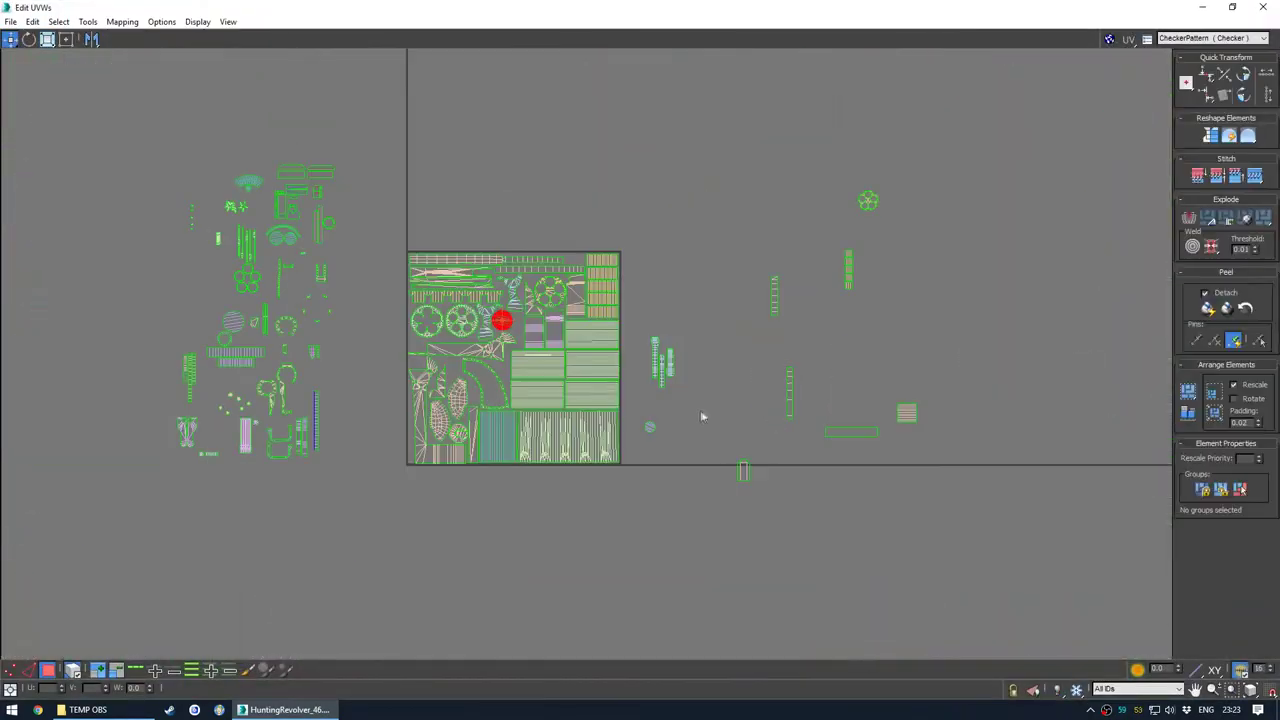
scroll(635, 428, "up", 2)
middle_click_drag(493, 363, 537, 421)
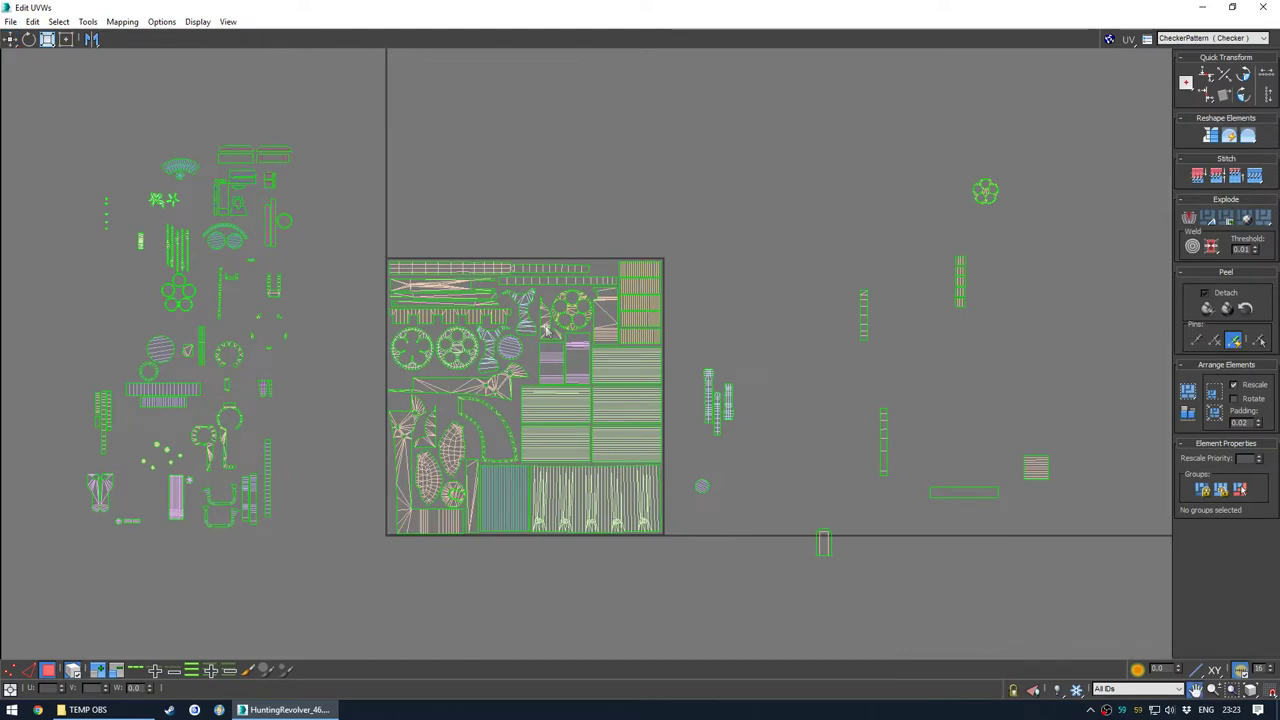
middle_click_drag(547, 330, 559, 322)
key("ctrl+a")
mouse_move(644, 397)
left_mouse_down()
mouse_move(643, 414)
mouse_move(645, 402)
left_mouse_up()
key("w")
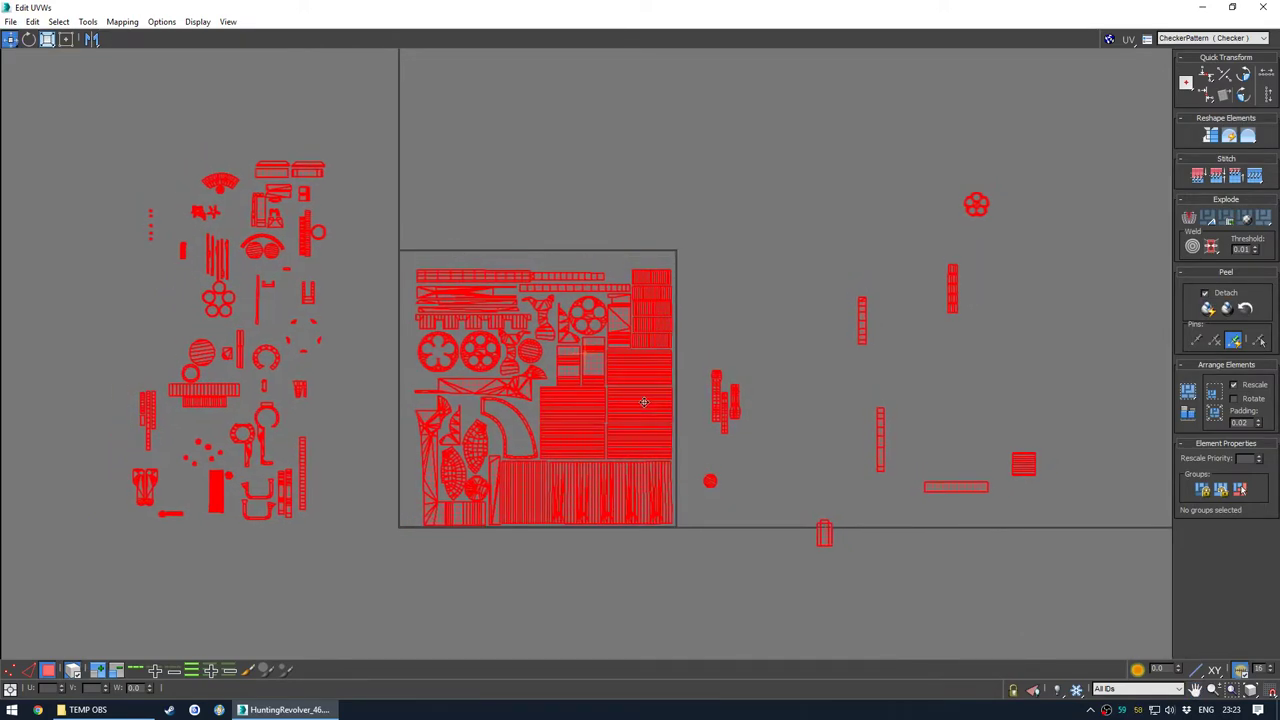
left_click(591, 553)
Move the lower-left group of islands and the horizontal frame island toward the tile's left edge
scroll(446, 552, "up", 5)
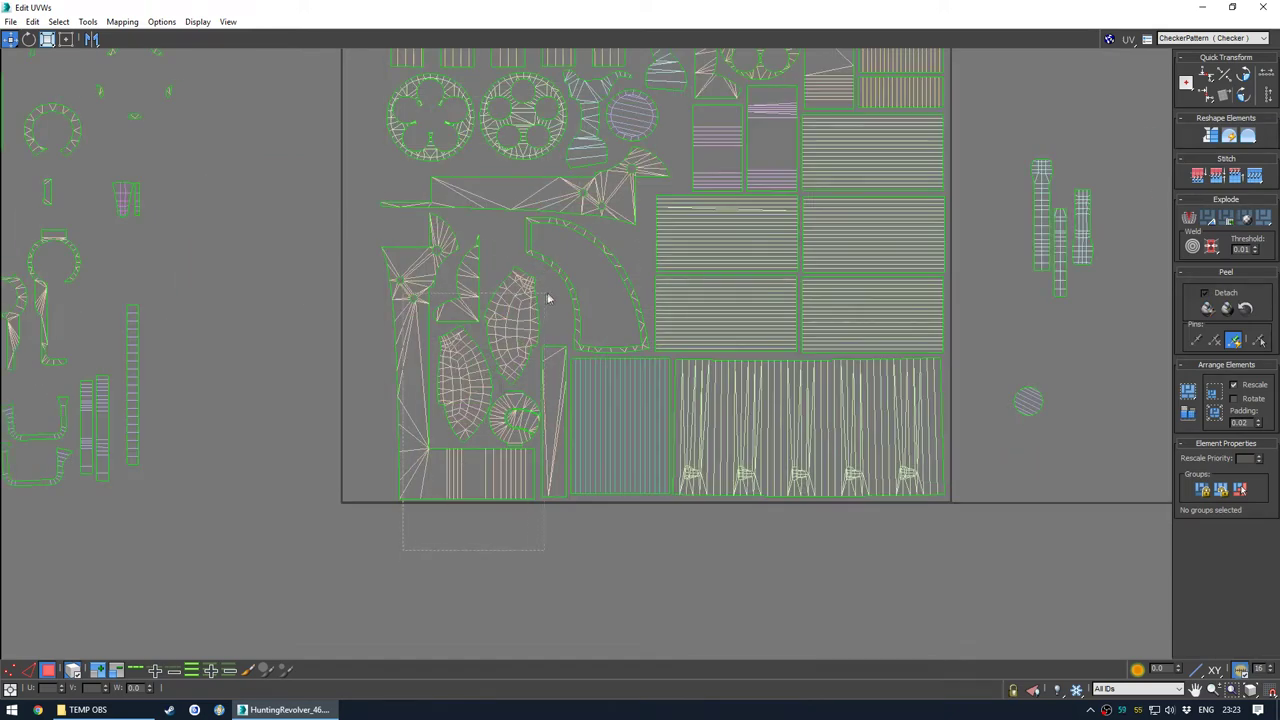
left_click_drag(546, 298, 550, 297)
left_click_drag(557, 379, 523, 378)
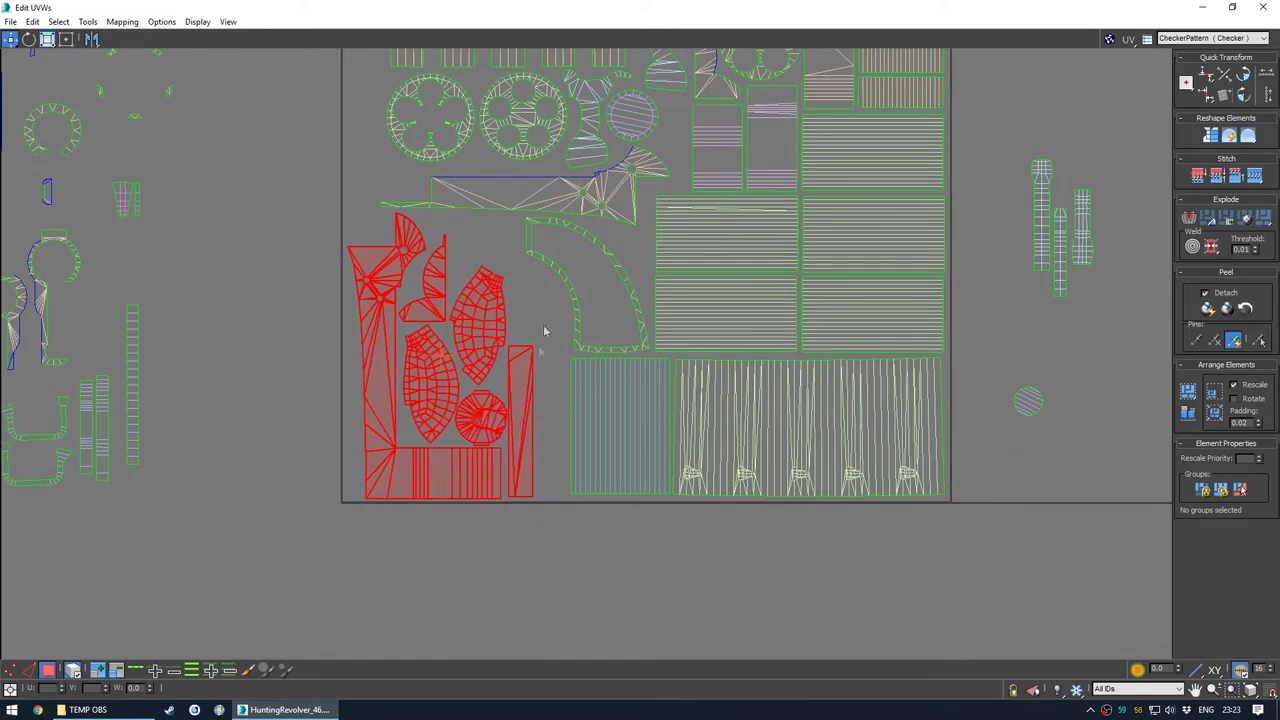
middle_click_drag(550, 306, 547, 399)
left_click(496, 289)
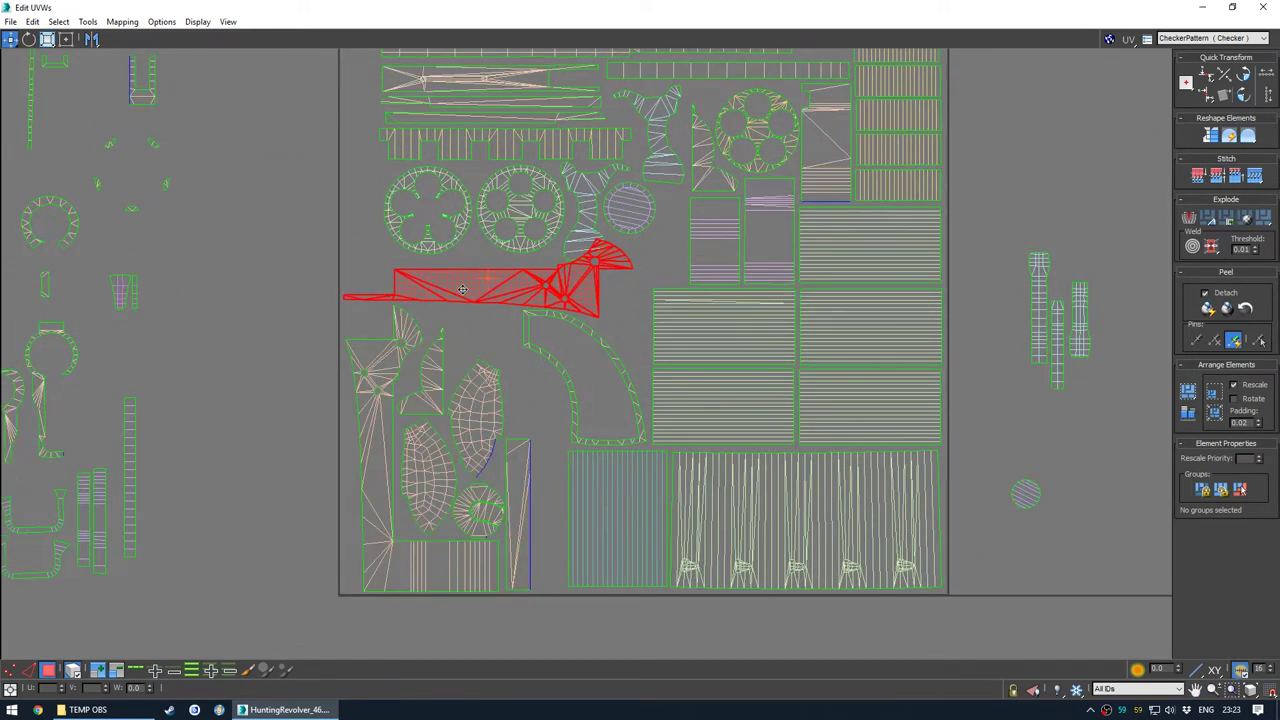
scroll(491, 262, "down", 2)
middle_click_drag(466, 223, 449, 292)
scroll(449, 292, "up", 2)
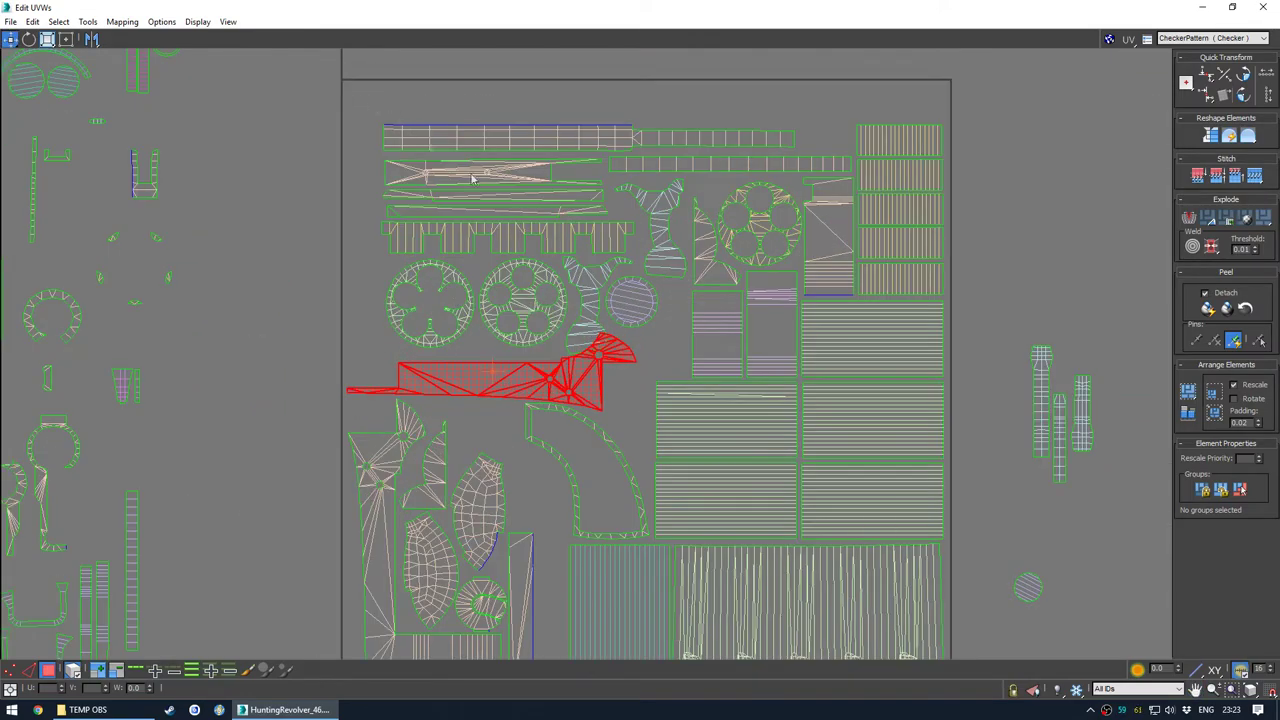
Move the upper-left group of strips, spoked discs and hook-topped island into the tile's upper-left corner
left_click_drag(594, 301, 595, 303)
left_click_drag(590, 297, 552, 257)
left_click(506, 329)
Move the stacked striped rectangles of the right-hand column against the tile's right edge
middle_click_drag(729, 269, 614, 311)
scroll(614, 311, "down", 1)
middle_click_drag(669, 426, 573, 406)
scroll(690, 220, "up", 2)
left_click_drag(653, 366, 655, 357)
middle_click_drag(669, 450, 688, 271)
left_click_drag(741, 259, 653, 458)
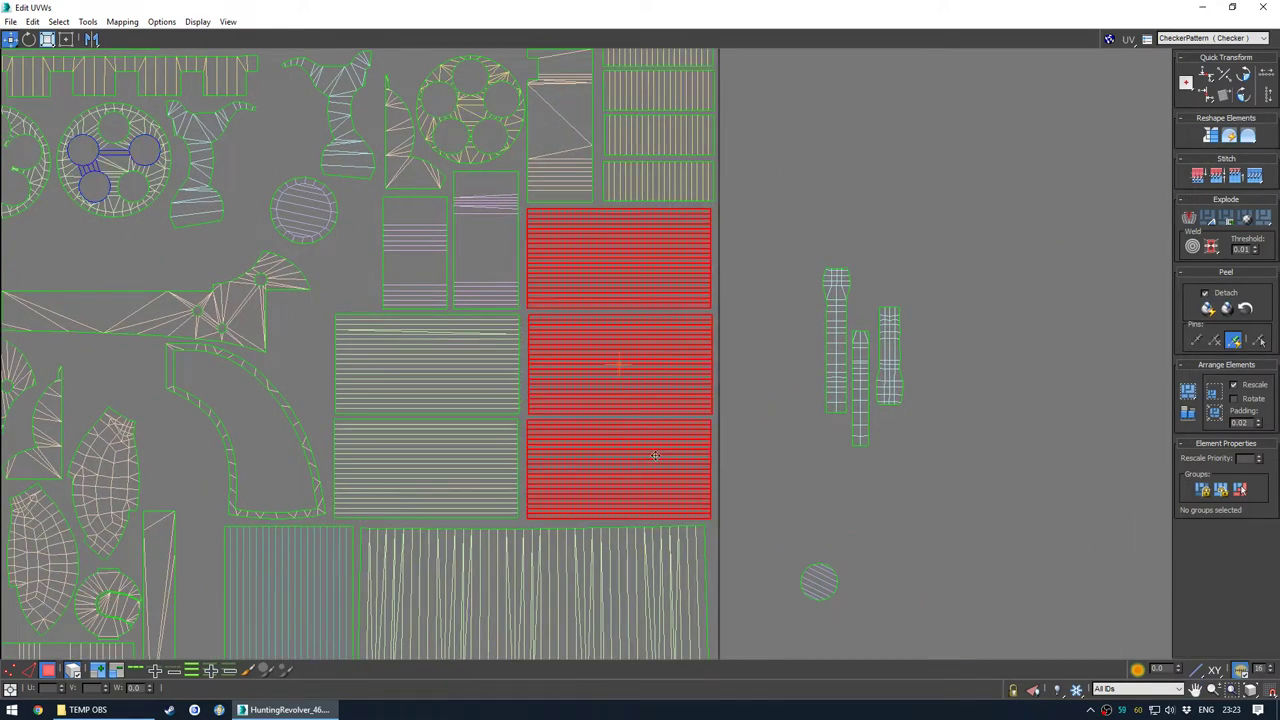
left_click(768, 281)
Move the two inner striped rectangles right, close against the right-hand column
middle_click_drag(554, 271, 625, 334)
left_click_drag(416, 492, 474, 492)
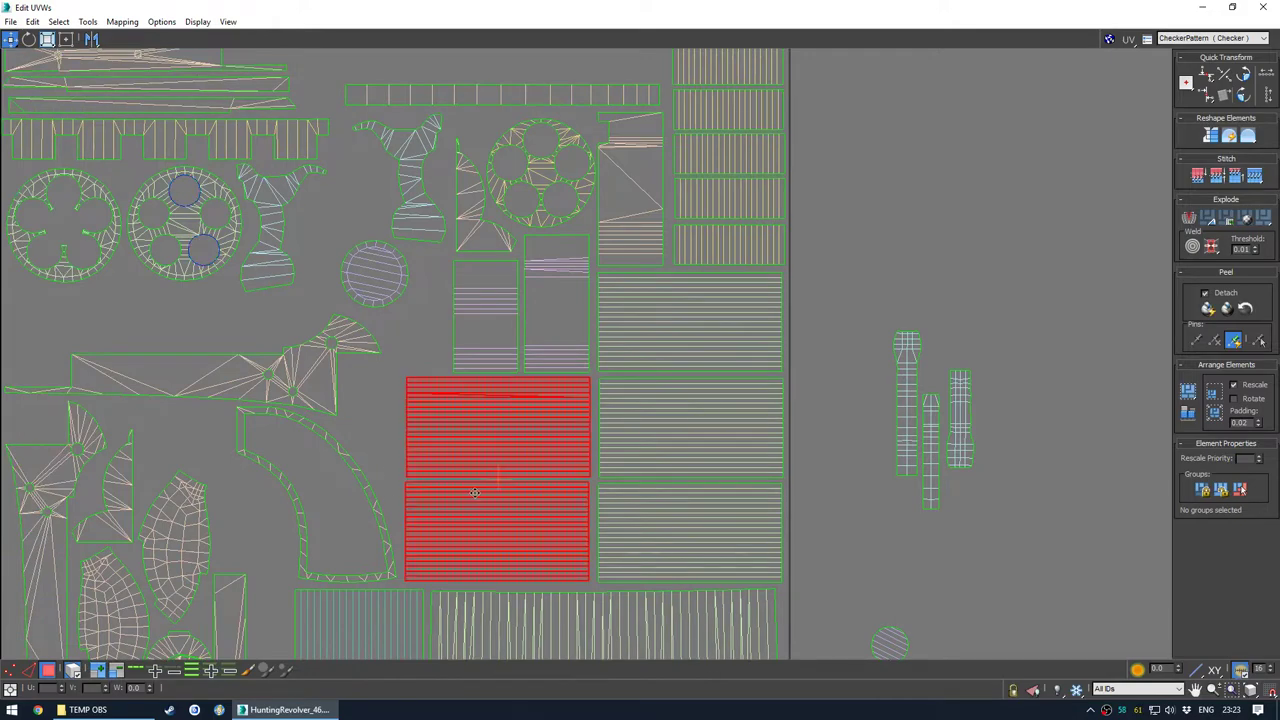
scroll(619, 381, "down", 2)
left_click(847, 253)
scroll(545, 358, "up", 3)
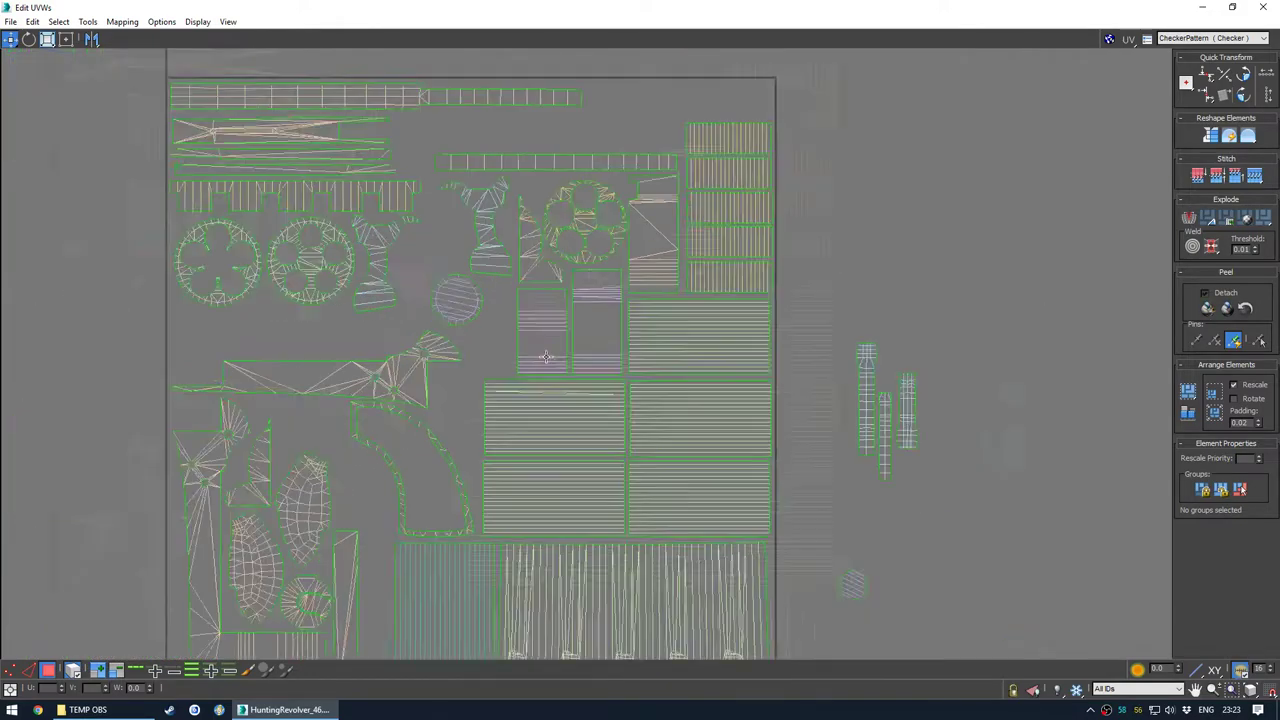
left_click(536, 335)
left_click(468, 352)
Move the striped disc and both hook-topped islands out of the tile to free space between the packed groups
scroll(560, 321, "down", 4)
middle_click_drag(566, 360, 598, 375)
scroll(598, 375, "up", 2)
left_click_drag(523, 288, 850, 258)
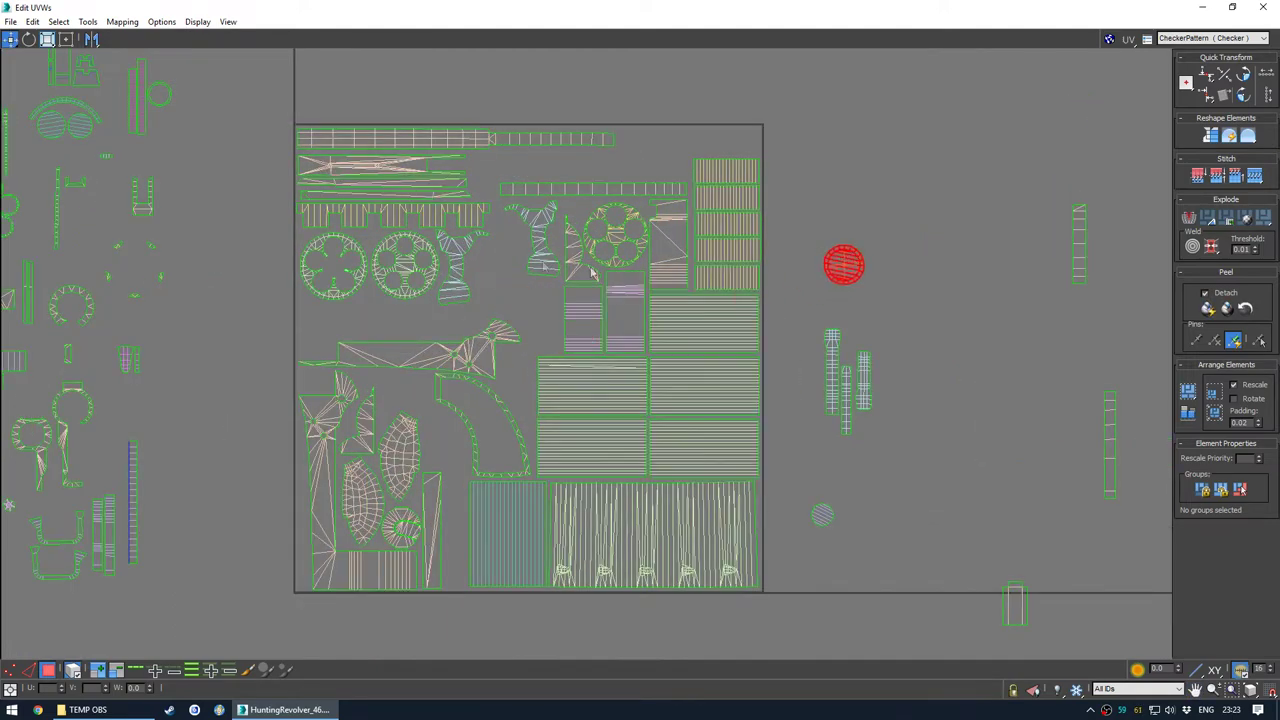
left_click_drag(541, 256, 913, 163)
left_click_drag(455, 291, 229, 363)
Gather the distant loose strips, small five-hole disc and striped square closer to the tile's right edge
scroll(265, 385, "down", 2)
scroll(252, 397, "down", 2)
middle_click_drag(245, 398, 373, 402)
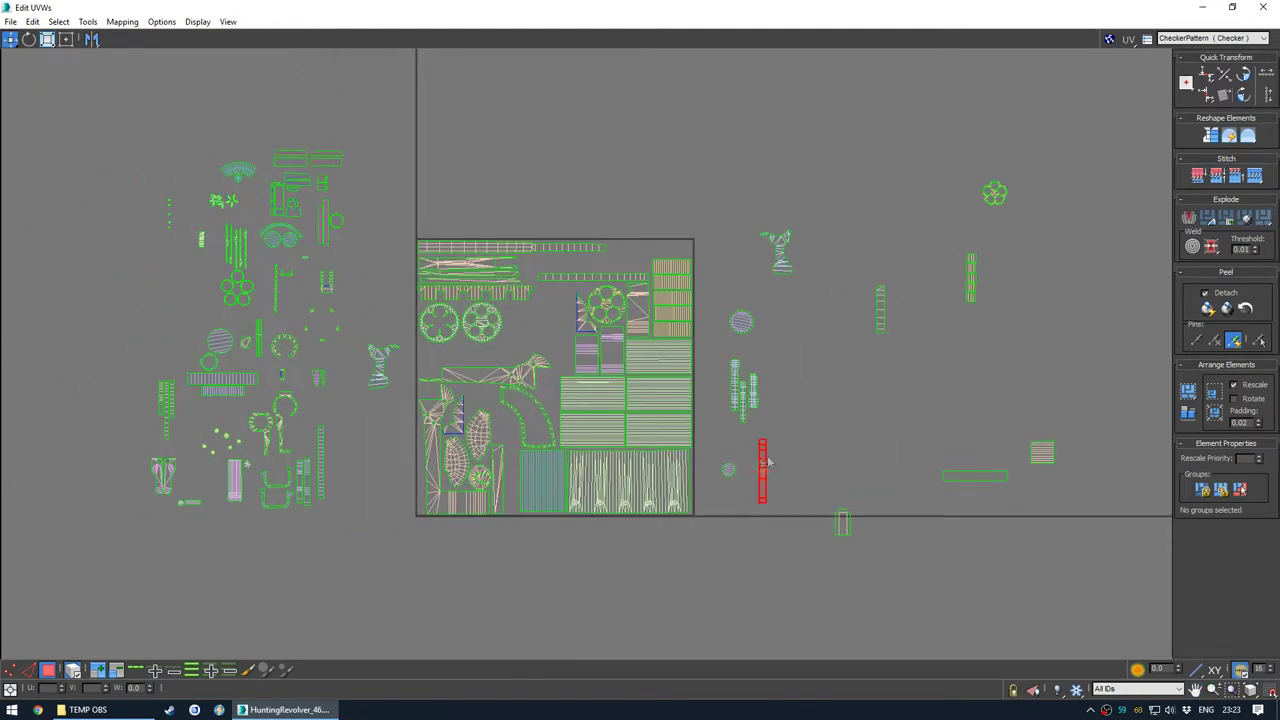
left_click_drag(854, 260, 984, 335)
left_click_drag(971, 258, 866, 326)
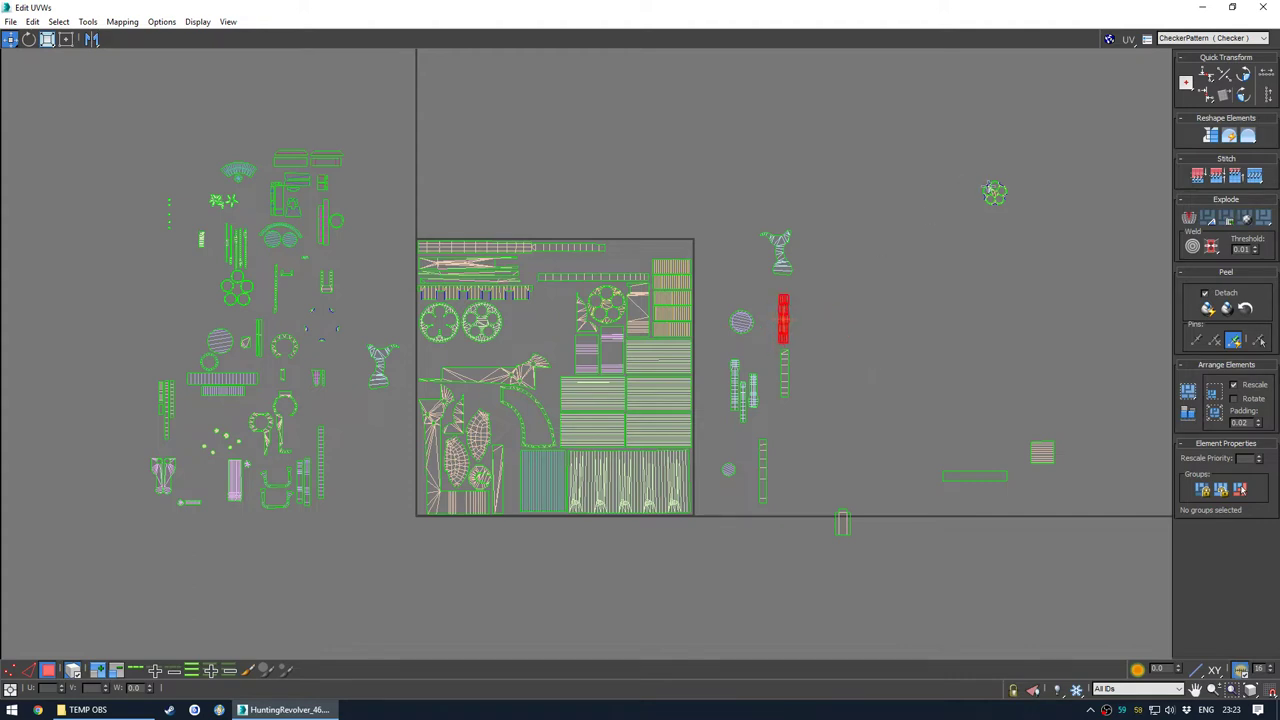
left_click_drag(988, 198, 739, 289)
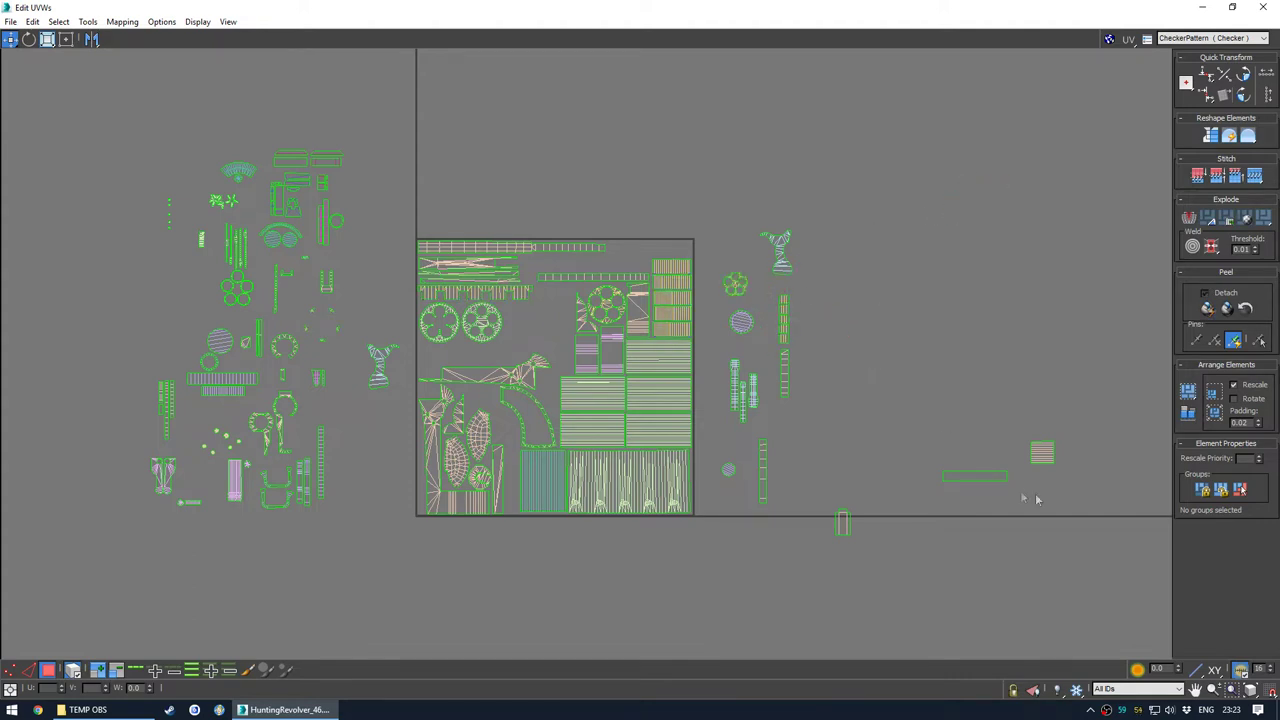
left_click_drag(1046, 452, 613, 304)
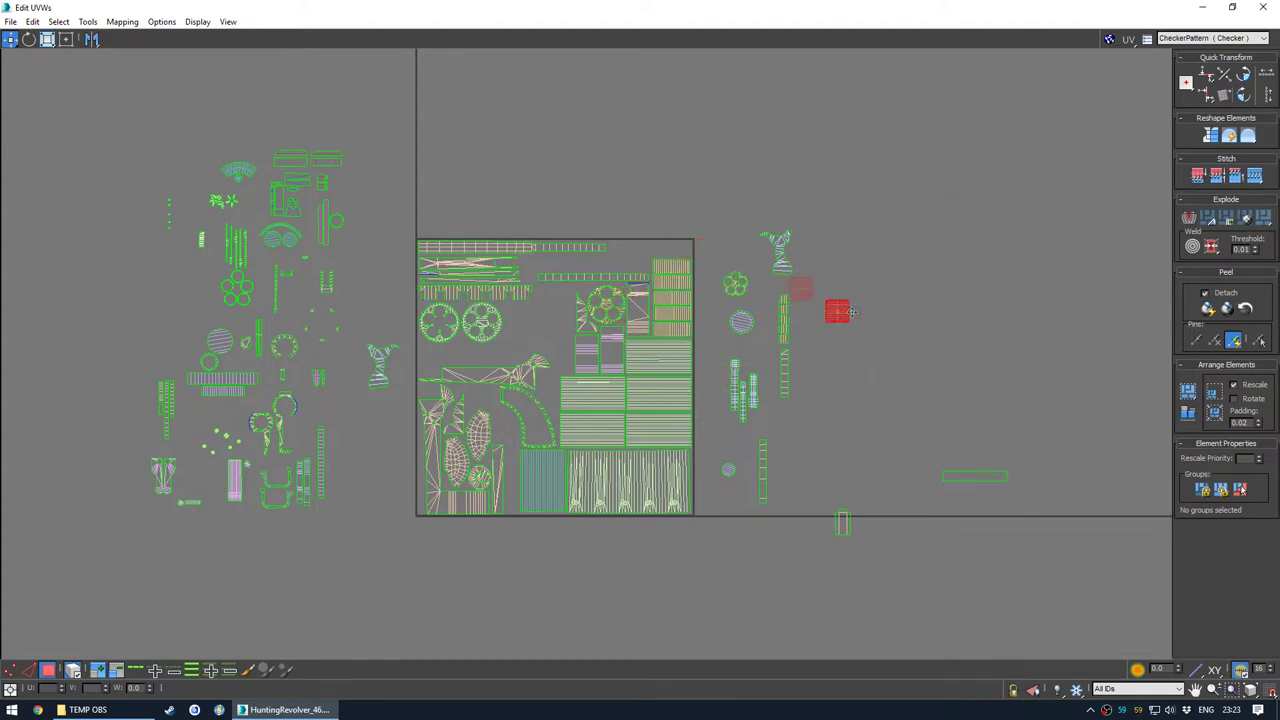
Rotate the long loose ladder strip to horizontal and place it in the tile's upper-right corner
scroll(764, 472, "up", 1)
left_click_drag(764, 451, 650, 166)
scroll(648, 164, "up", 4)
key("e")
left_click_drag(664, 240, 701, 196)
key("w")
key("e")
key("w")
left_click(798, 206)
Rotate the second ladder strip to horizontal and place it under the first, above the stacked striped rectangles
scroll(827, 335, "down", 3)
middle_click_drag(920, 477, 795, 338)
left_click_drag(837, 393, 629, 163)
scroll(616, 115, "up", 4)
key("e")
key("w")
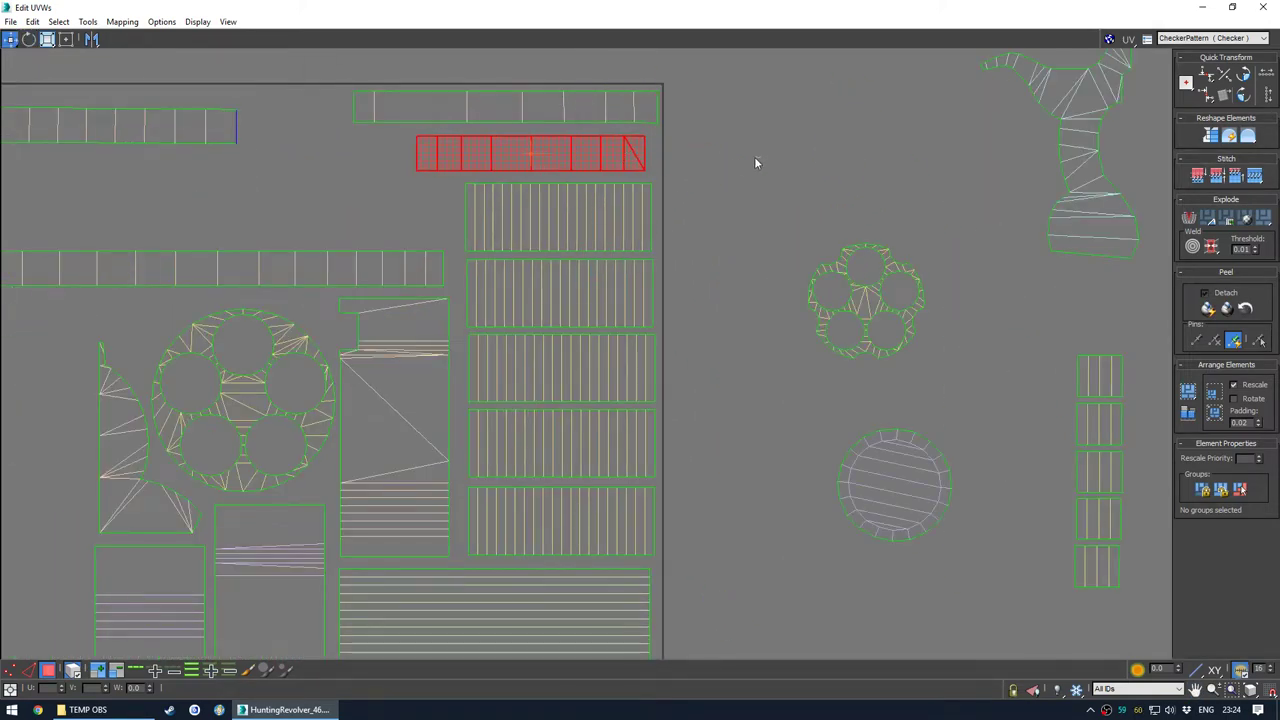
left_click(764, 160)
Rotate the column of five small rectangles into a horizontal row and place it beside the stacked striped rectangles
scroll(764, 175, "down", 4)
left_click_drag(884, 381, 885, 381)
mouse_move(872, 372)
left_mouse_down()
mouse_move(850, 396)
mouse_move(860, 386)
left_mouse_up()
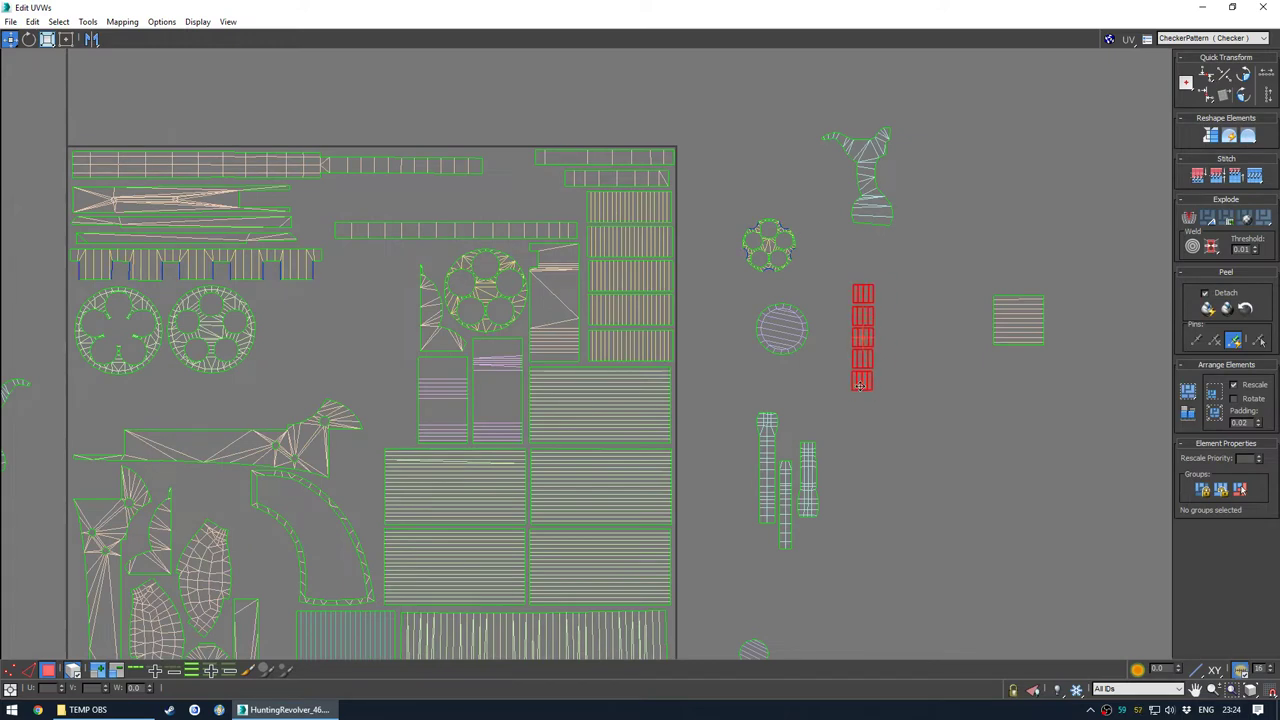
left_click_drag(782, 338, 601, 191)
key("e")
key("w")
left_click_drag(581, 196, 573, 206)
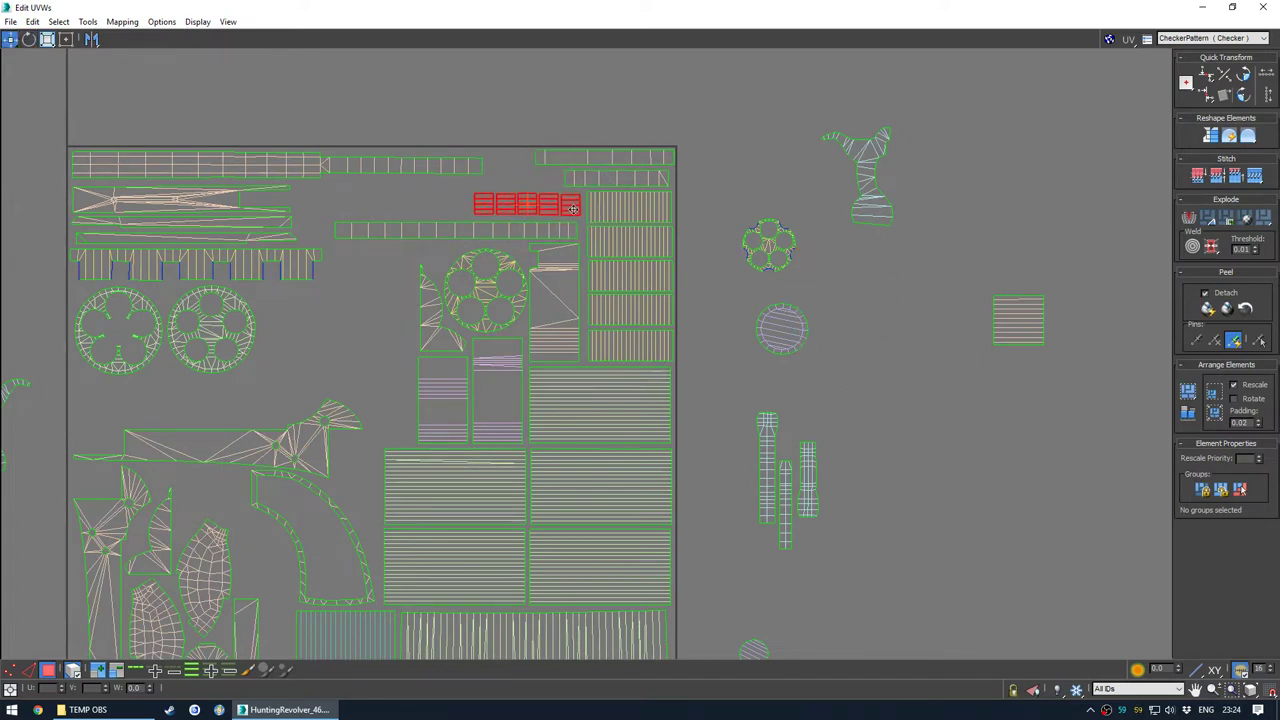
left_click(601, 222)
middle_click_drag(490, 207, 678, 170)
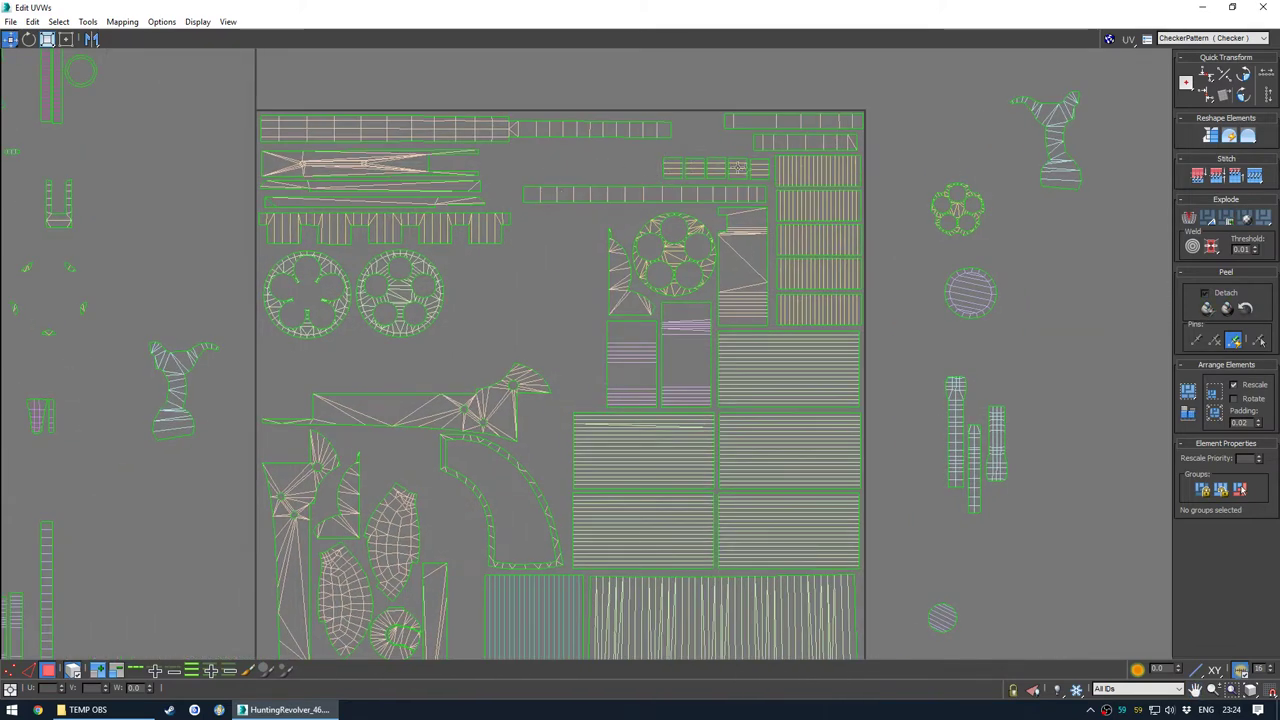
Move the five small rectangles outside the tile's left edge and spread them apart individually
left_click_drag(746, 185, 229, 257)
left_click(797, 142)
middle_click_drag(231, 270, 485, 269)
left_click(399, 266)
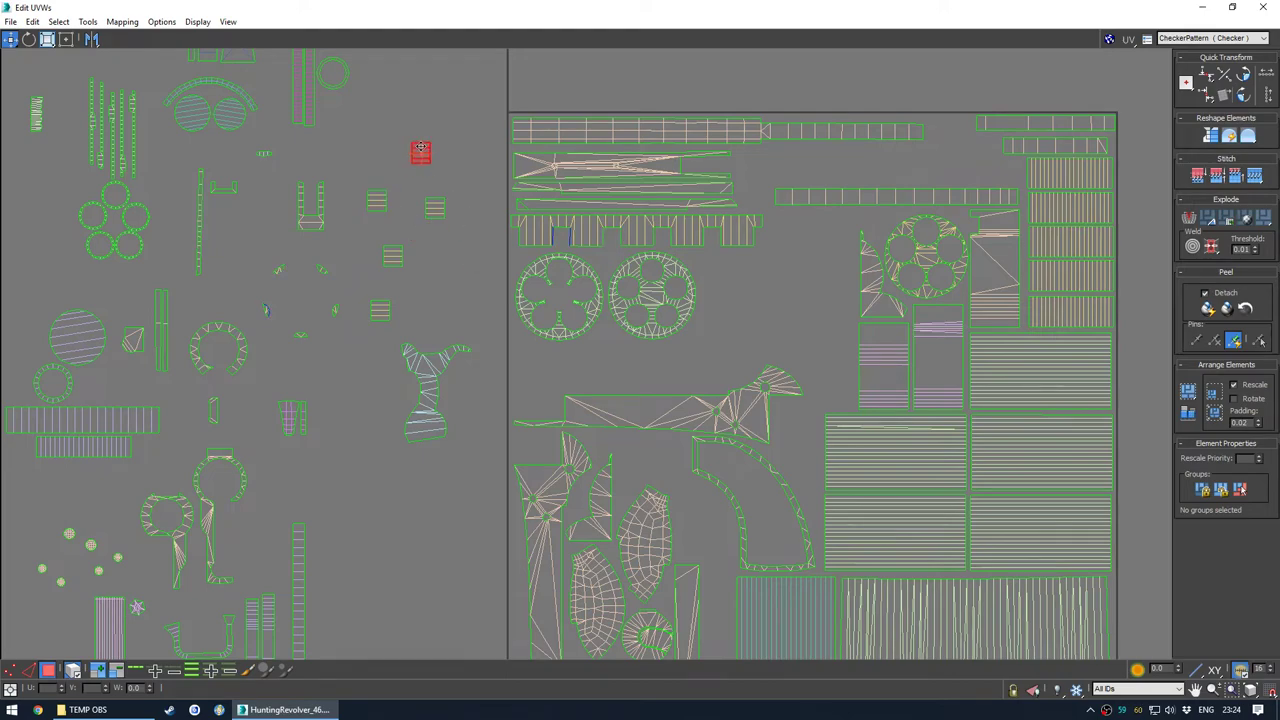
left_click(431, 300)
Move the two wide ladder strips from the left-hand islands into the tile, above the long horizontal strip
scroll(435, 330, "down", 4)
middle_click_drag(412, 350, 345, 295)
scroll(452, 320, "up", 3)
scroll(350, 320, "down", 1)
middle_click_drag(385, 332, 396, 369)
left_click_drag(207, 350, 592, 212)
scroll(629, 204, "up", 3)
middle_click_drag(630, 203, 574, 243)
scroll(487, 204, "up", 1)
scroll(626, 182, "down", 4)
middle_click_drag(432, 272, 467, 297)
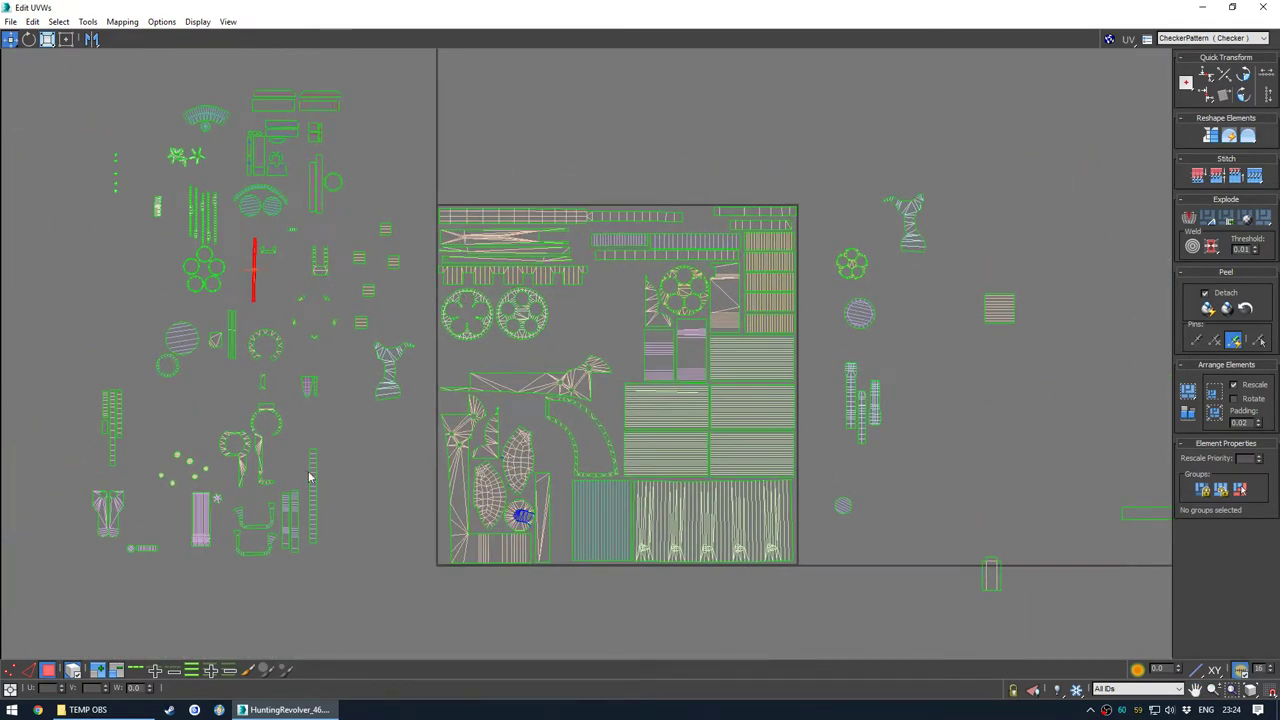
Rotate the long thin ladder strip to horizontal and place it in the gap above the two wide ladder strips
left_click_drag(312, 462, 818, 270)
scroll(667, 204, "up", 4)
key("e")
left_click(789, 245)
scroll(789, 245, "down", 2)
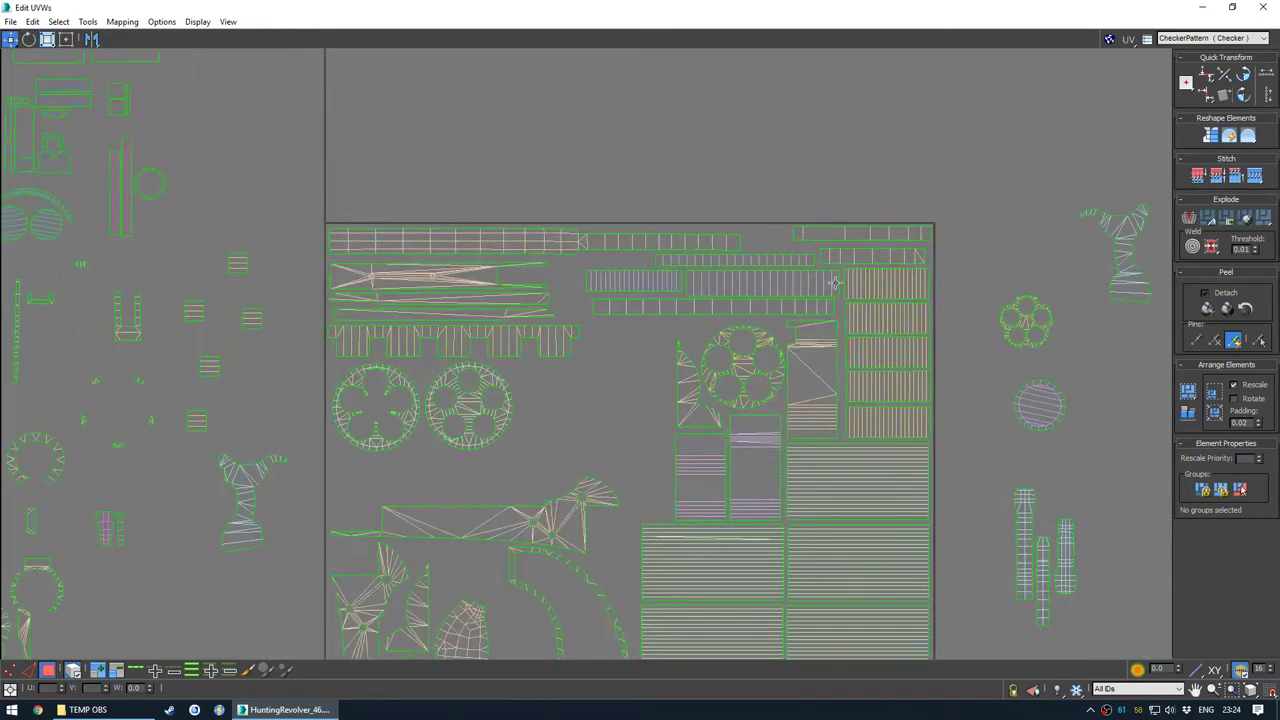
Gather the mirrored tapered pair, the tall lined rectangle and the curved fan strip just outside the tile's left edge
middle_click_drag(834, 280, 666, 214)
scroll(662, 285, "down", 1)
middle_click_drag(660, 297, 726, 230)
scroll(685, 308, "down", 1)
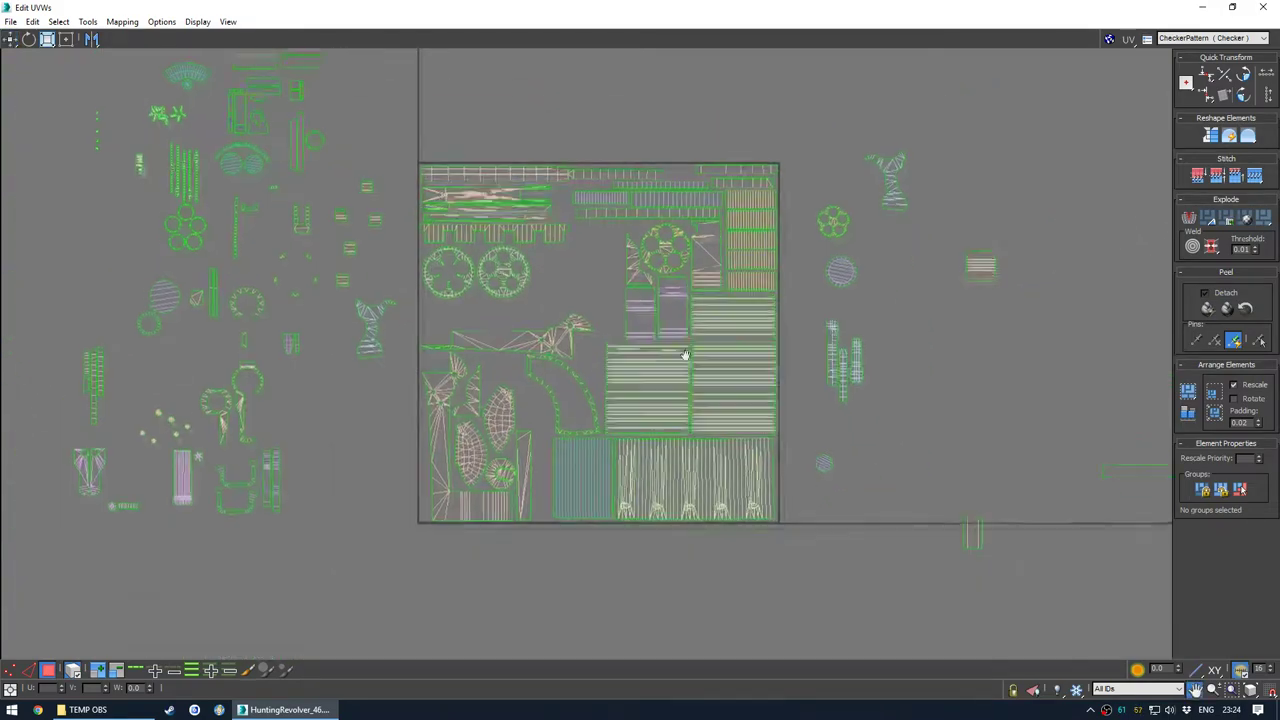
middle_click_drag(683, 357, 706, 400)
middle_click_drag(405, 379, 350, 374)
left_click_drag(62, 519, 340, 485)
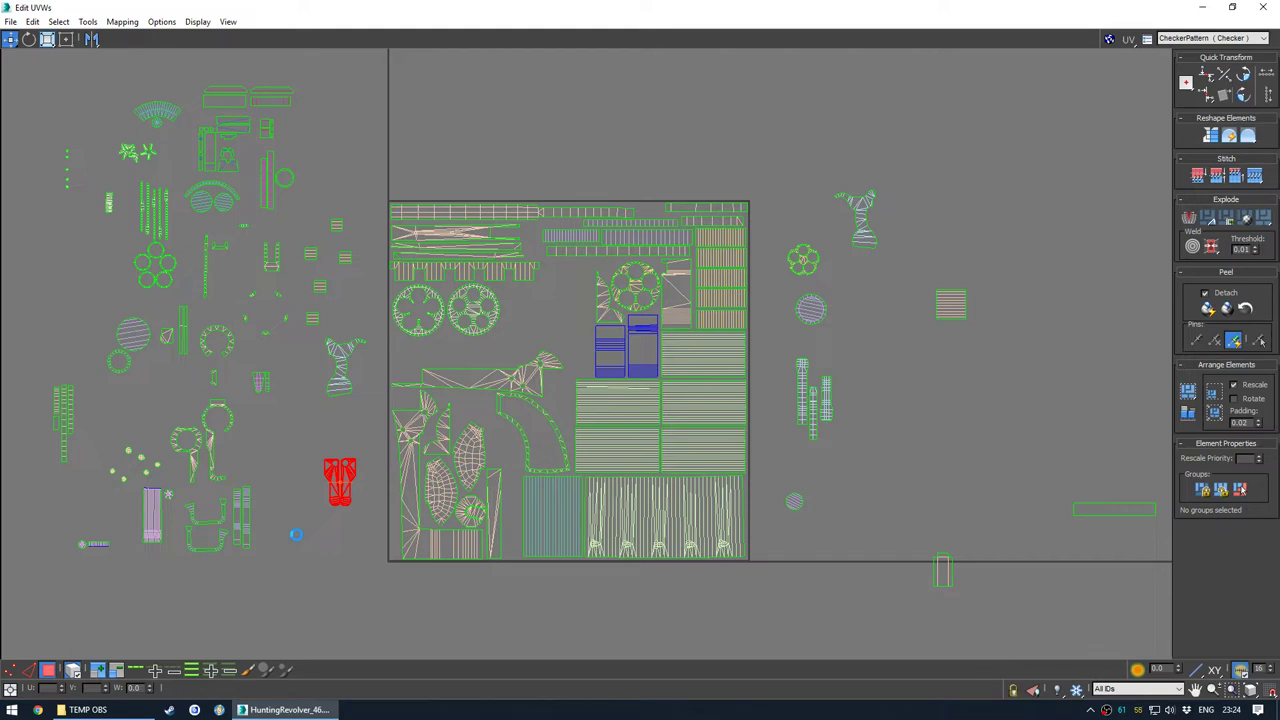
left_click(297, 540)
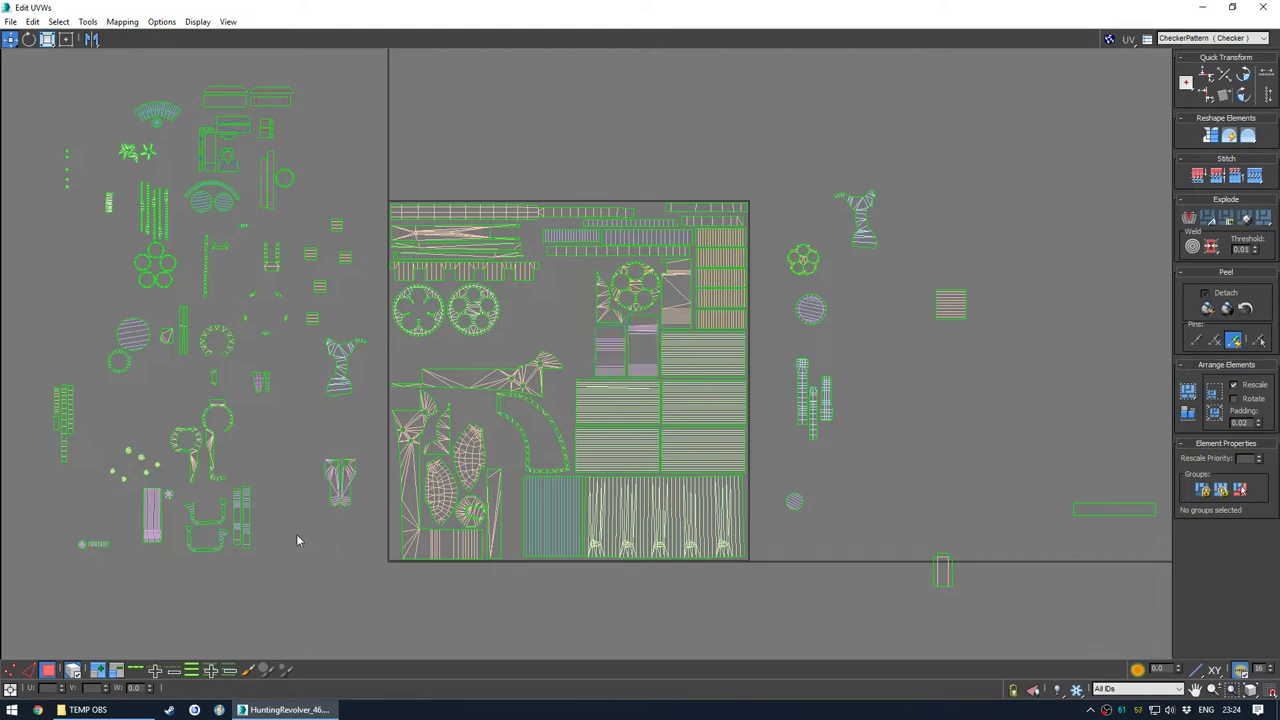
left_click_drag(156, 522, 359, 412)
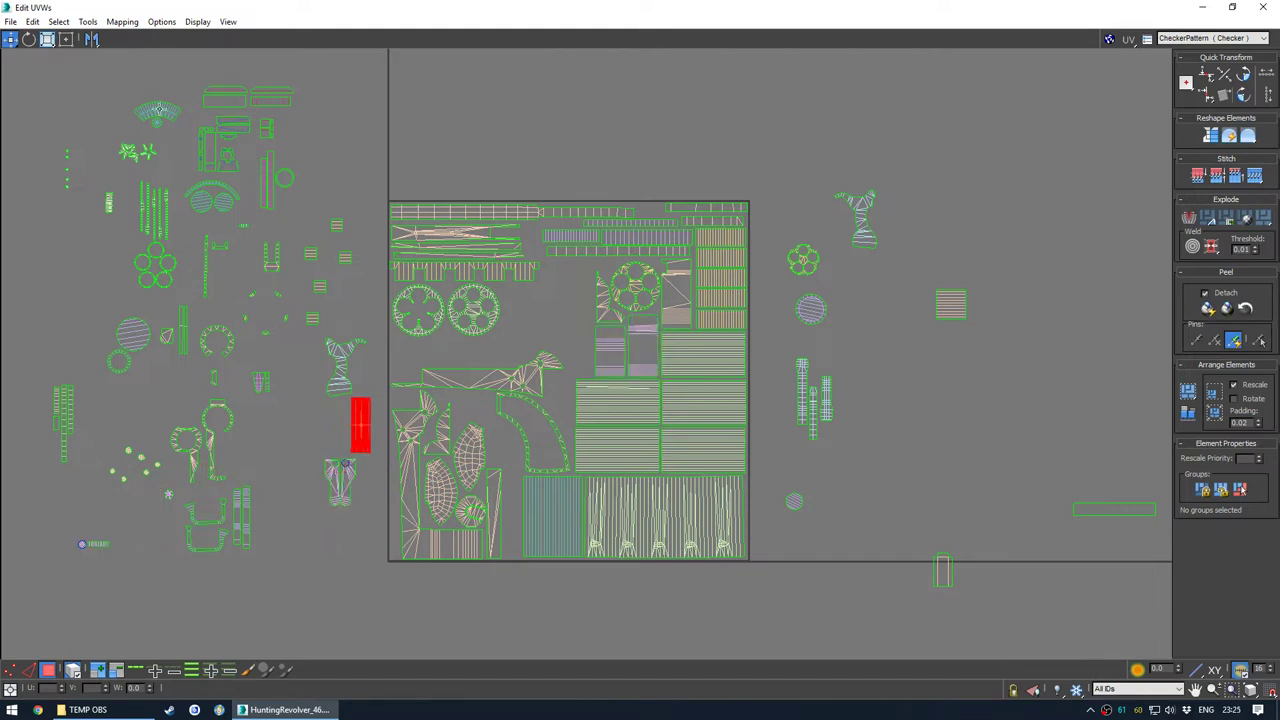
left_click_drag(159, 109, 361, 312)
Separate the two mirrored tapered islands and nudge the tall lined rectangle beside the tile's left edge
middle_click_drag(259, 238, 294, 274)
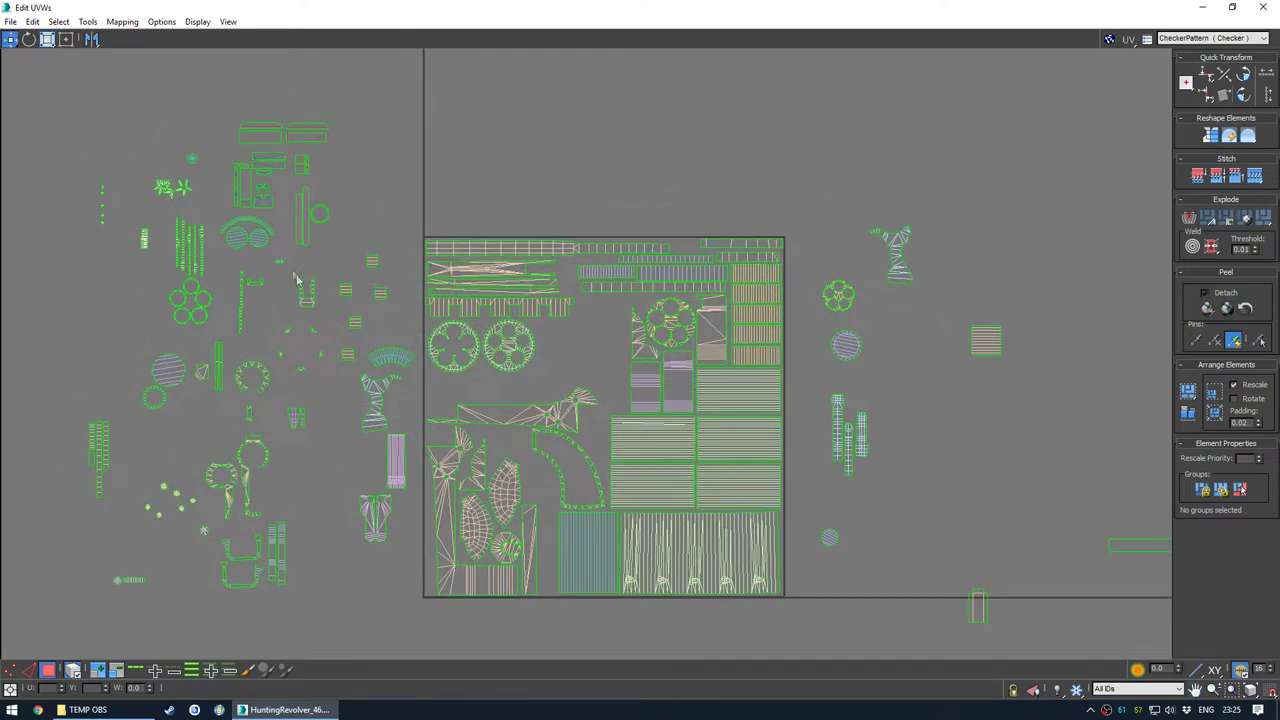
middle_click_drag(386, 396, 361, 330)
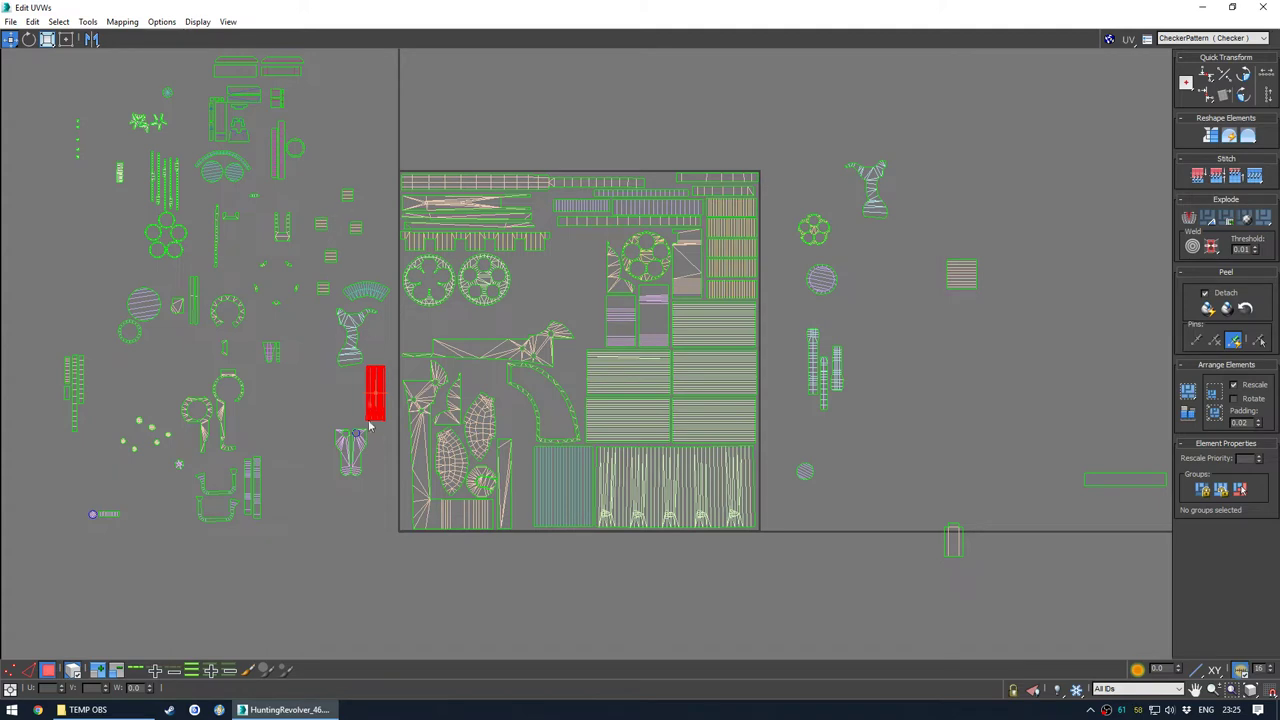
left_click_drag(358, 447, 370, 448)
Move the left-hand hook-topped island and the plain long rectangle in among the loose islands beside the tile's right edge
scroll(365, 343, "up", 2)
left_click_drag(346, 349, 1015, 519)
middle_click_drag(949, 394, 684, 390)
left_click(880, 304)
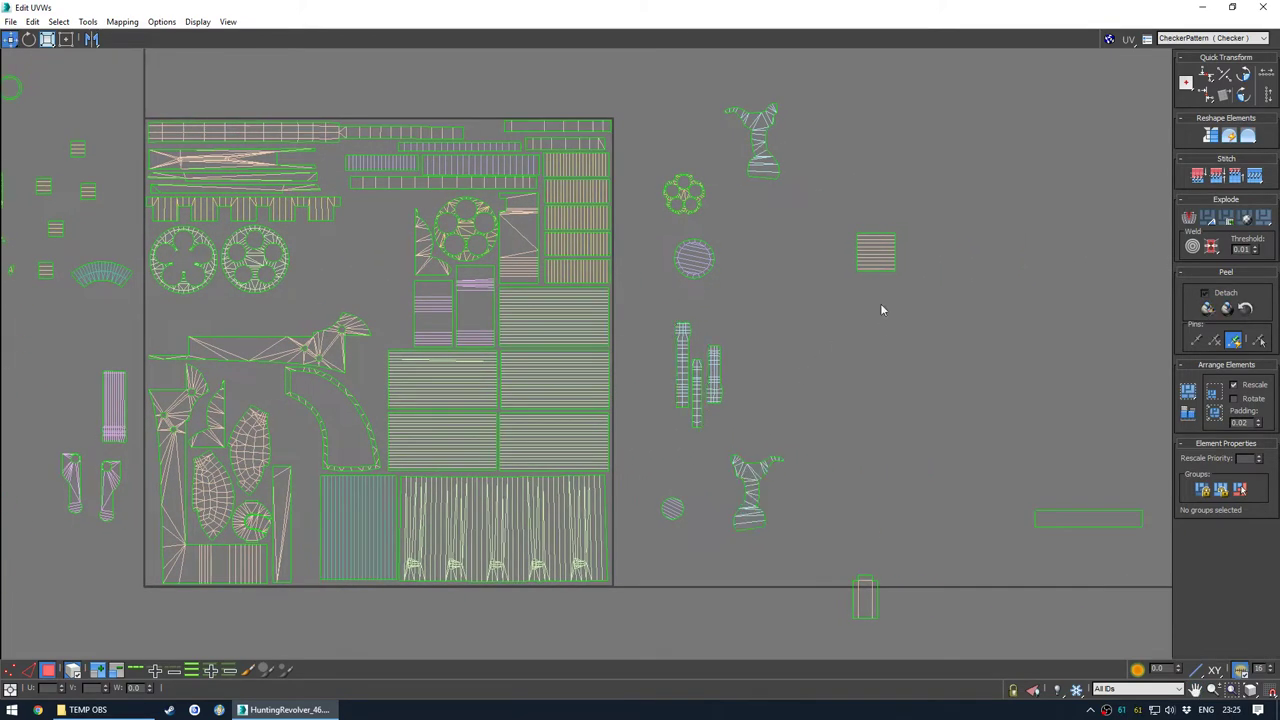
scroll(880, 325, "down", 1)
middle_click_drag(856, 420, 829, 371)
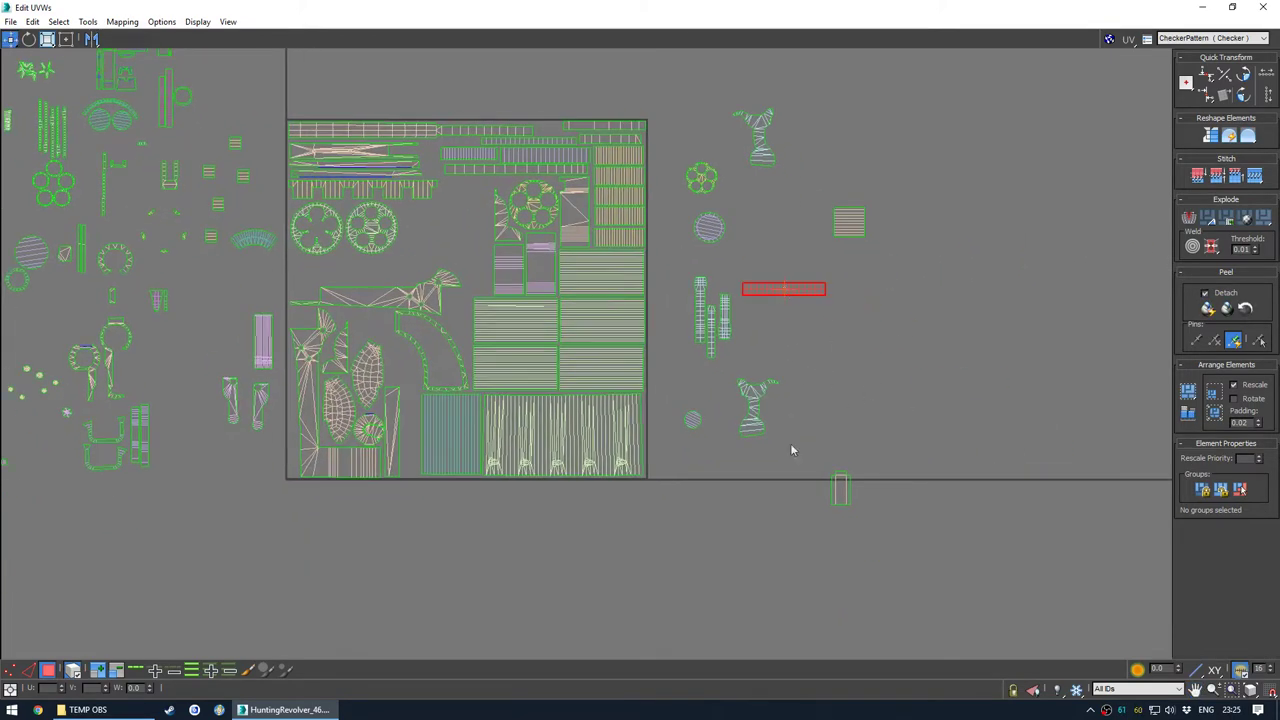
Move the small framed rectangle in beneath the plain long rectangle beside the tile's right edge
left_click_drag(752, 332, 754, 346)
left_click(838, 370)
scroll(760, 270, "down", 1)
middle_click_drag(735, 243, 783, 302)
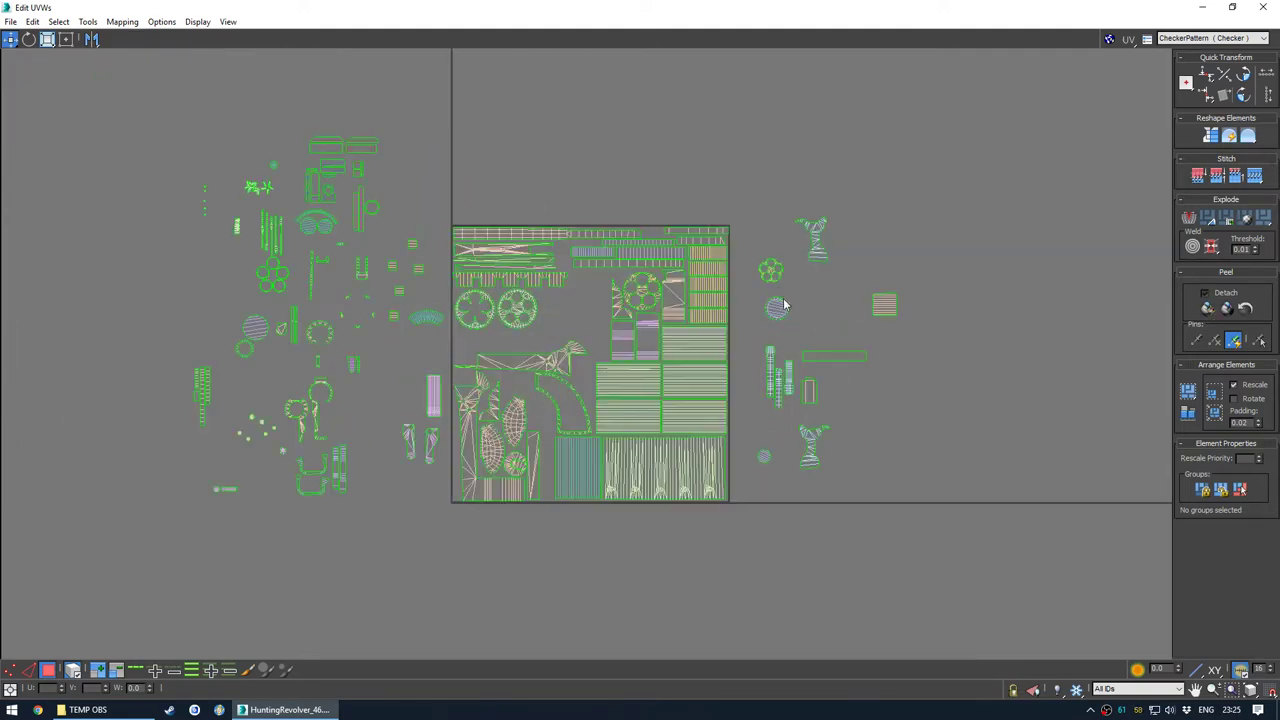
Place the tall lined rectangle inside the tile, tight beside the two upright lined rectangles
scroll(681, 292, "up", 1)
middle_click_drag(551, 316, 576, 349)
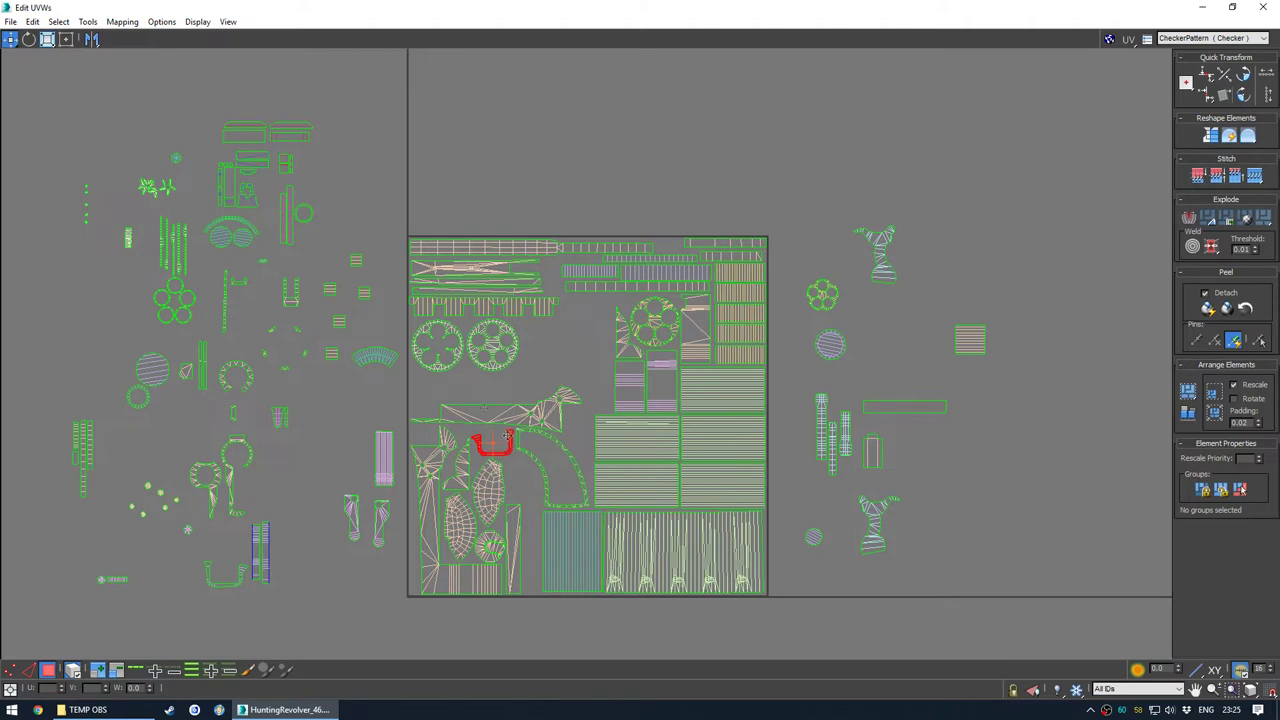
left_click_drag(389, 461, 599, 370)
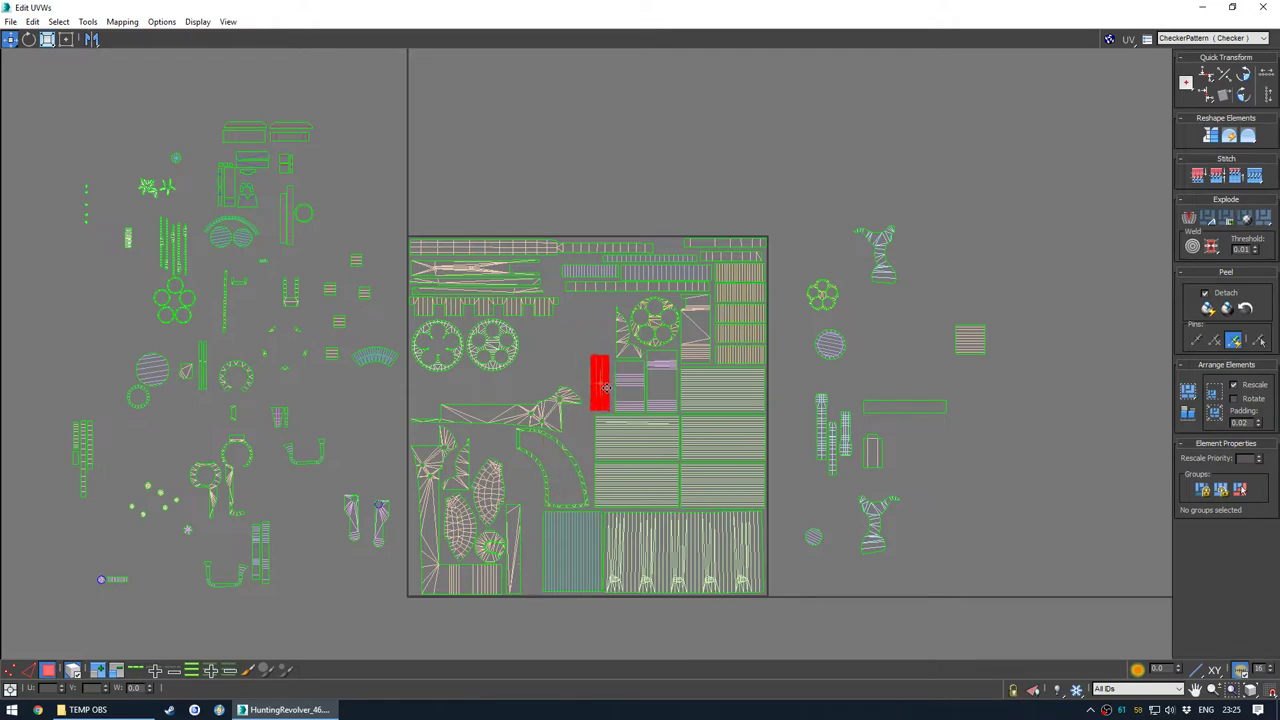
scroll(606, 388, "up", 5)
left_click_drag(603, 419, 609, 418)
left_click(529, 346)
scroll(585, 291, "down", 3)
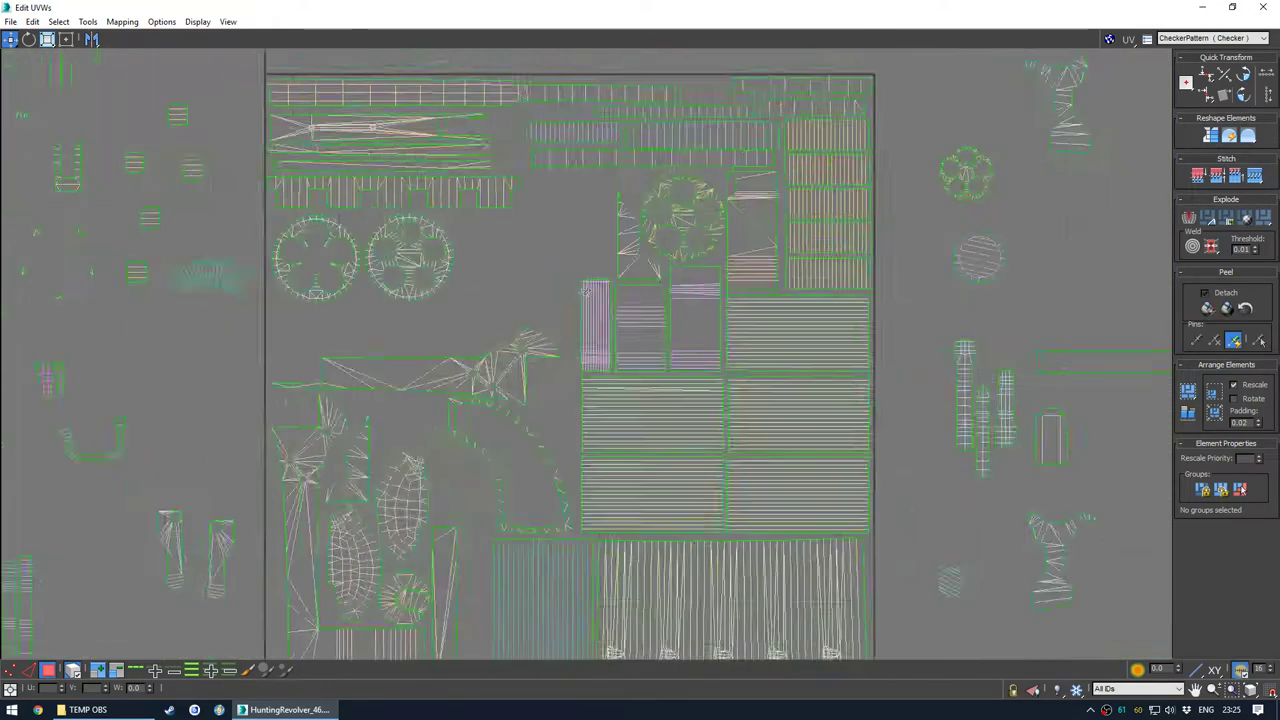
Fit the plain long rectangle into the gap below the horizontal ladder strips, beside the toothed strip, and check it against the model
scroll(590, 300, "down", 4)
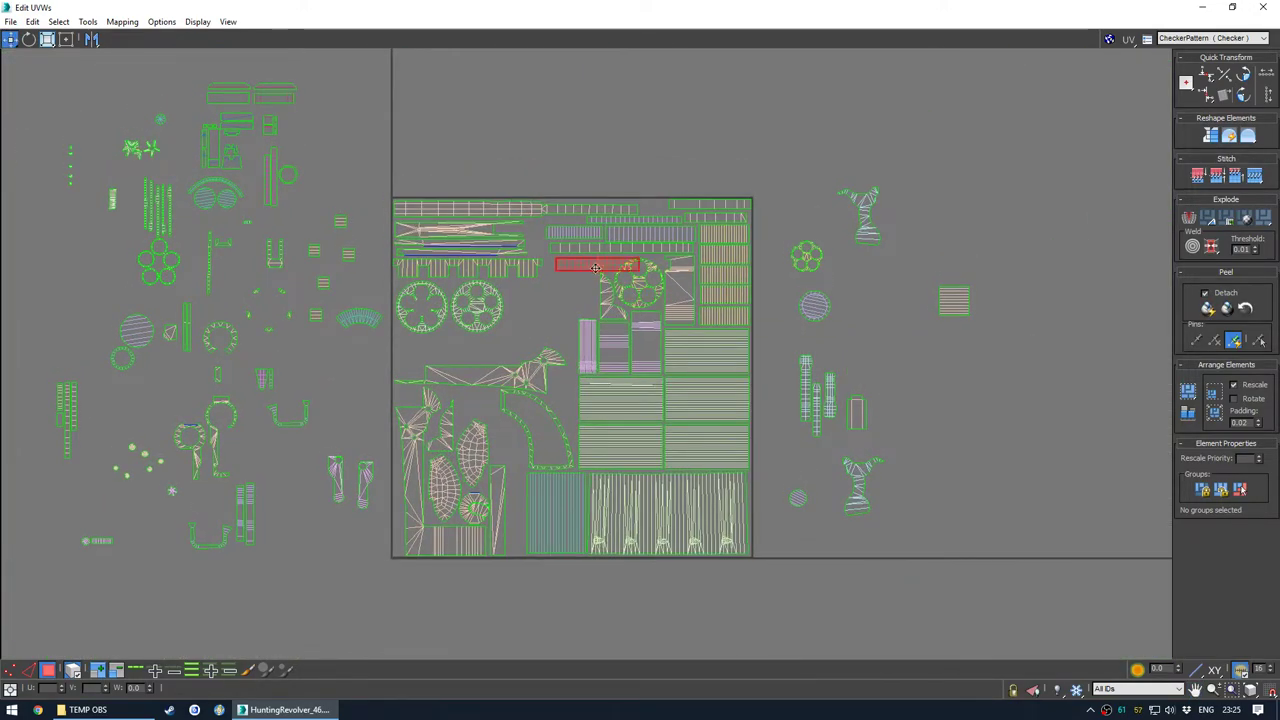
scroll(595, 266, "up", 4)
left_click_drag(620, 259, 621, 263)
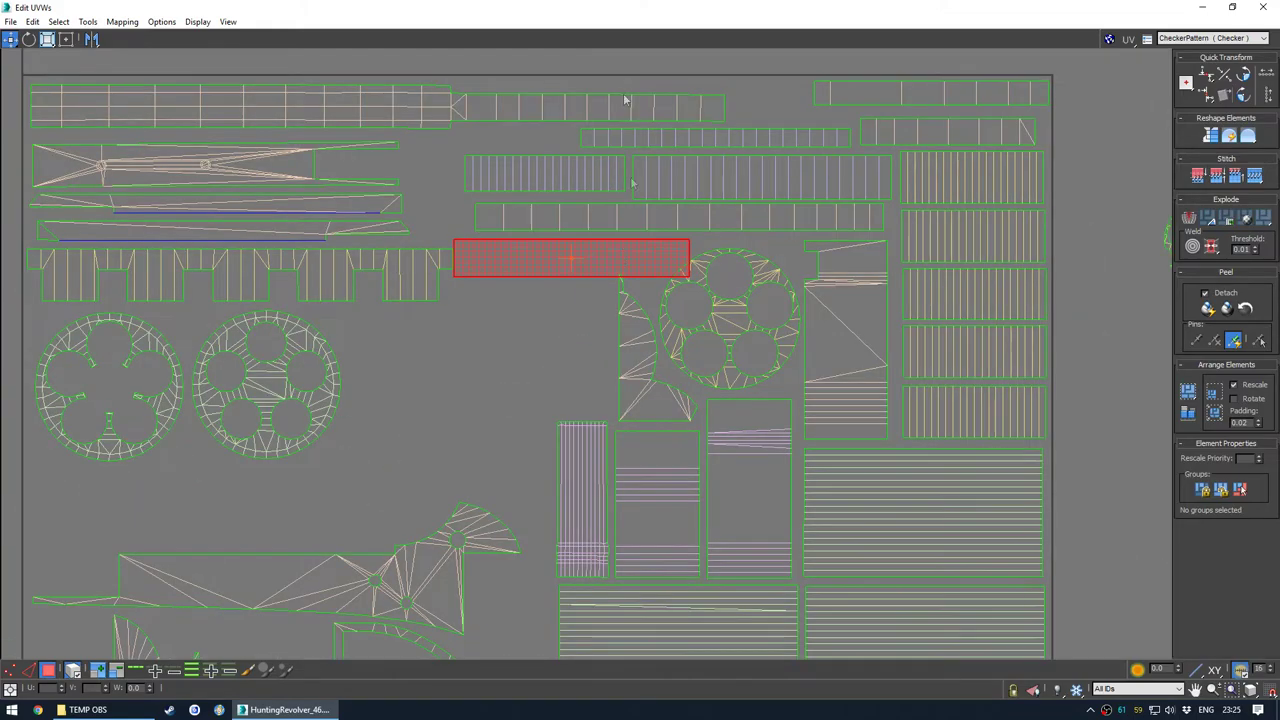
double_click(640, 8)
middle_click_drag(705, 250, 555, 338, "alt")
scroll(765, 287, "up", 4)
scroll(598, 330, "down", 5)
left_click(492, 119)
scroll(595, 268, "up", 2)
key("w")
left_click_drag(615, 255, 611, 254)
key("r")
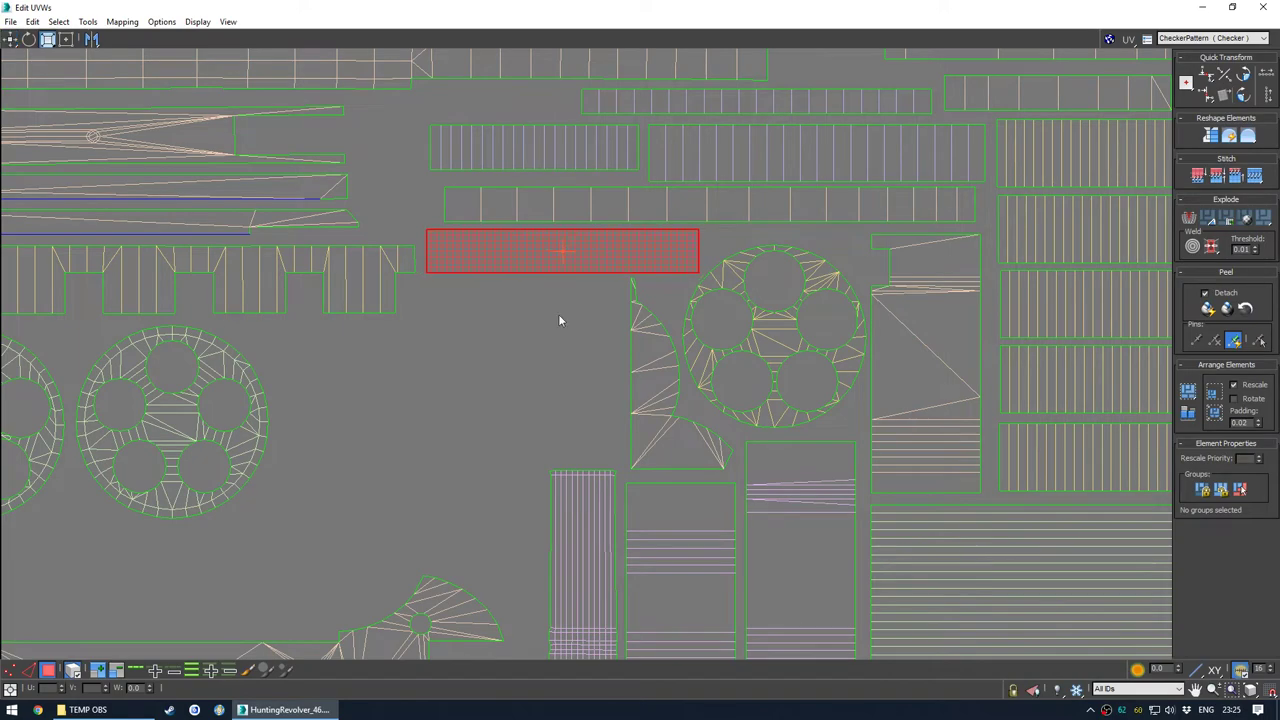
left_click(589, 303)
scroll(580, 320, "down", 3)
middle_click_drag(570, 354, 541, 320)
scroll(636, 362, "down", 1)
middle_click_drag(633, 384, 621, 322)
middle_click_drag(655, 263, 702, 291)
scroll(686, 286, "up", 3)
scroll(686, 286, "down", 3)
key("ctrl+a")
middle_click_drag(582, 346, 728, 349)
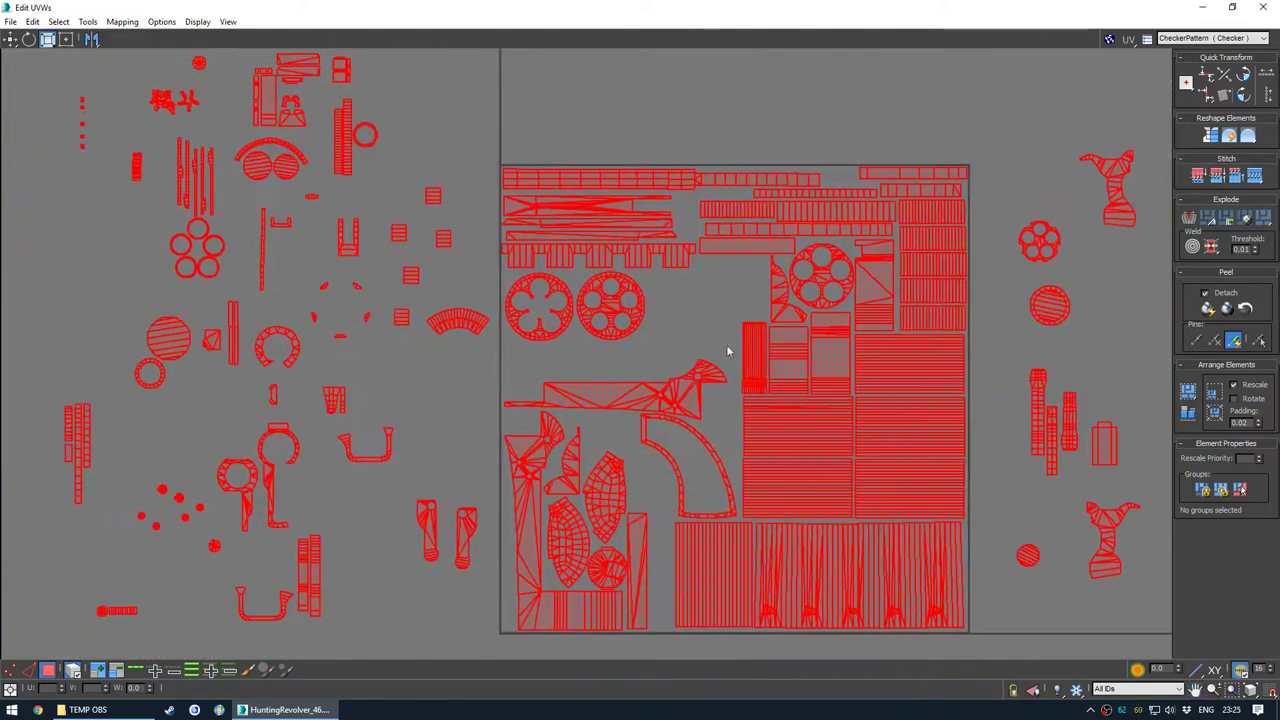
scroll(411, 354, "down", 1)
left_click(111, 252)
Identify the cluster of five rings on the model and move it below the curved fan strip outside the tile's left edge
left_click_drag(223, 255, 280, 278)
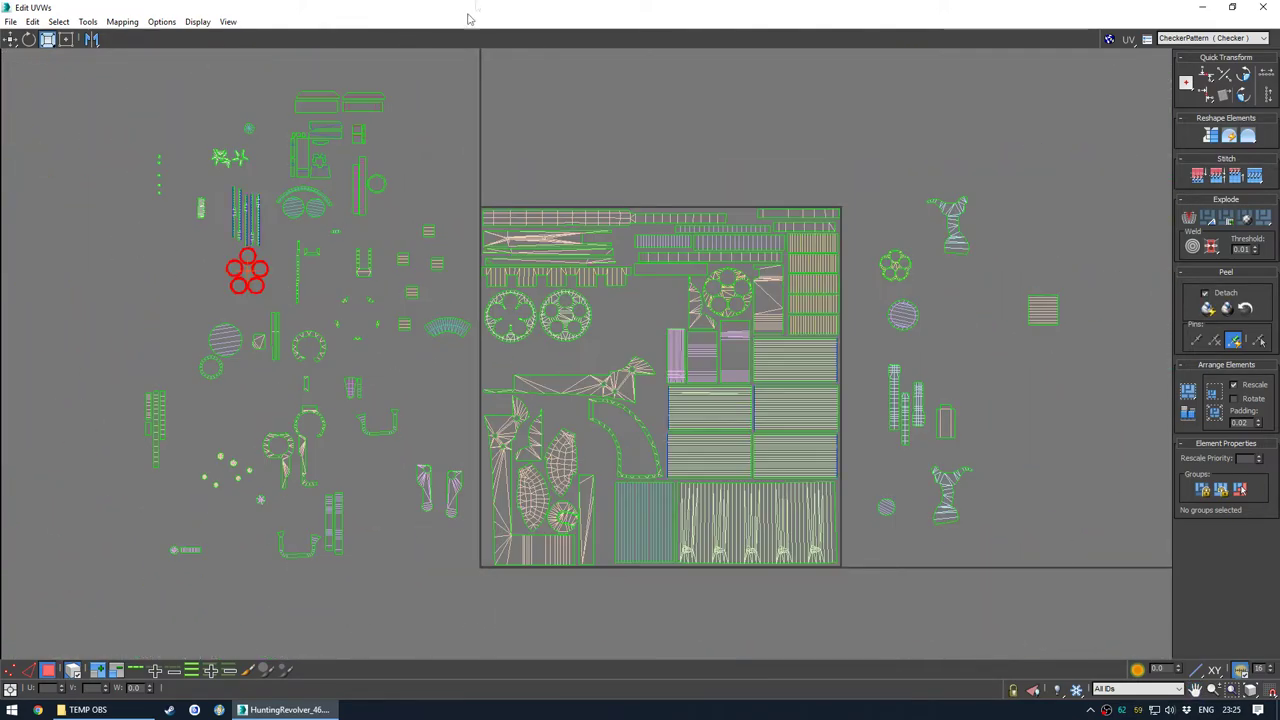
double_click(469, 12)
middle_click_drag(566, 267, 596, 394, "alt")
scroll(679, 366, "up", 5)
left_click(433, 142)
left_click_drag(237, 277, 447, 407)
Place two of the small gridded discs inside the holes of the right-hand perforated cylinder disc
middle_click_drag(438, 470, 448, 390)
scroll(232, 462, "up", 3)
scroll(235, 460, "up", 1)
left_click_drag(300, 328, 331, 355)
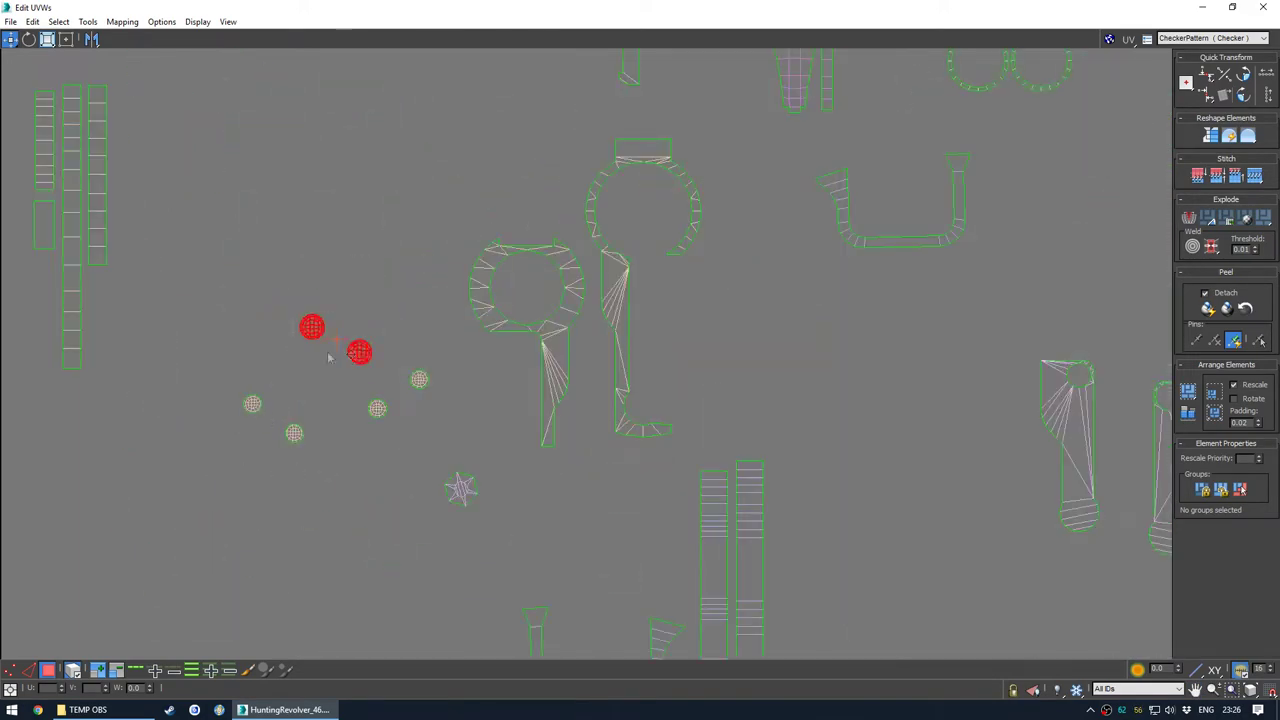
scroll(330, 355, "down", 3)
middle_click_drag(614, 265, 510, 326)
scroll(508, 328, "up", 3)
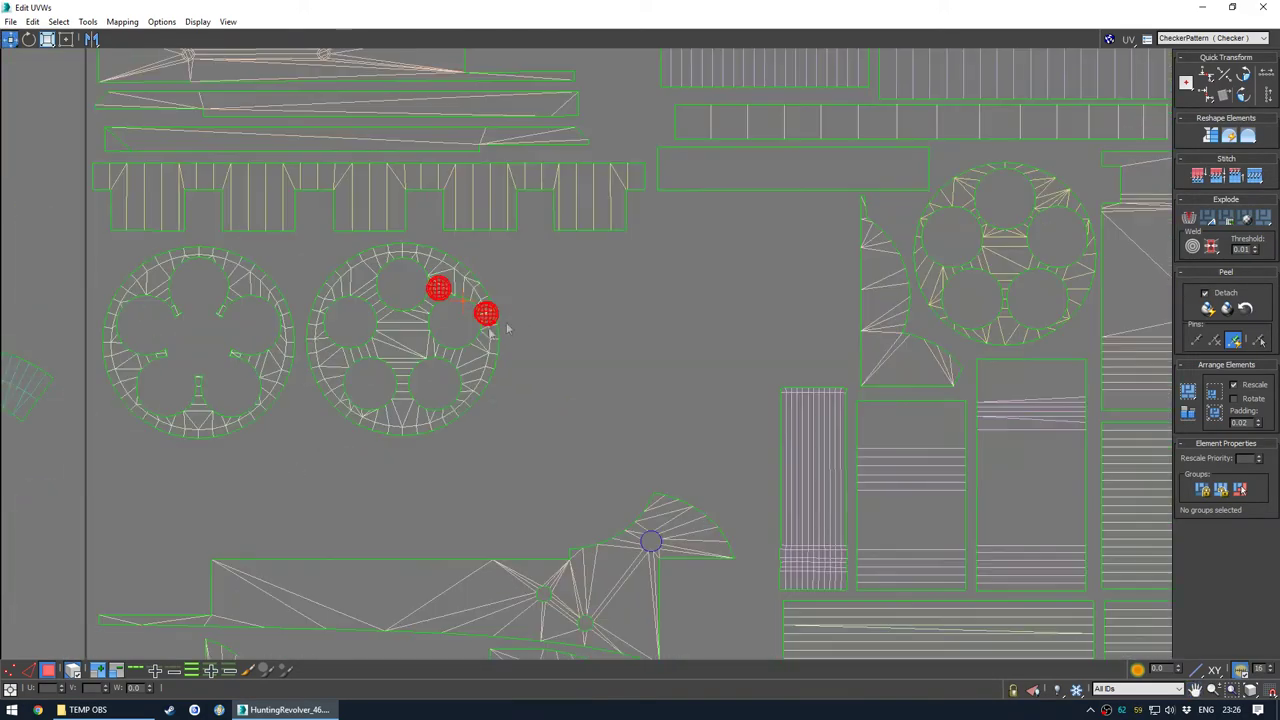
left_click_drag(490, 316, 1054, 228)
middle_click_drag(1050, 226, 716, 298)
scroll(674, 291, "up", 2)
scroll(700, 300, "down", 6)
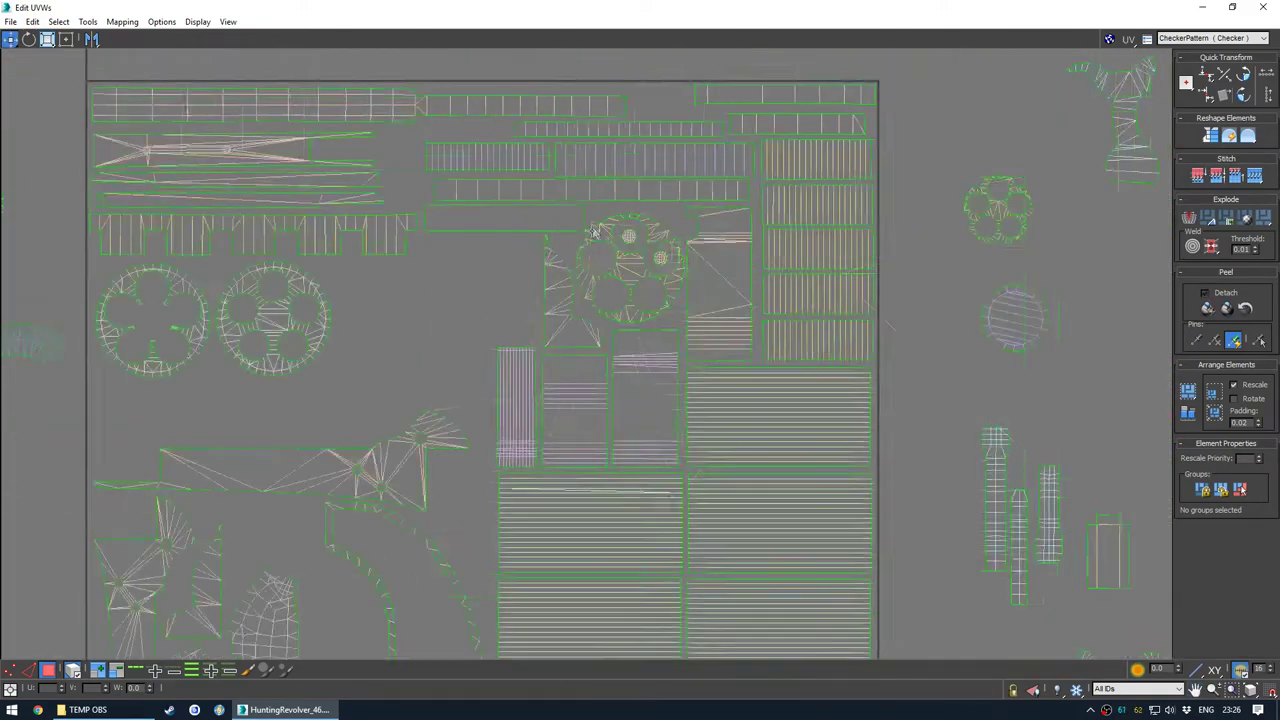
Place the small five-hole flower island in the gap between the curved grip outline and the wide lined rectangles
scroll(838, 258, "up", 3)
left_click_drag(836, 245, 422, 464)
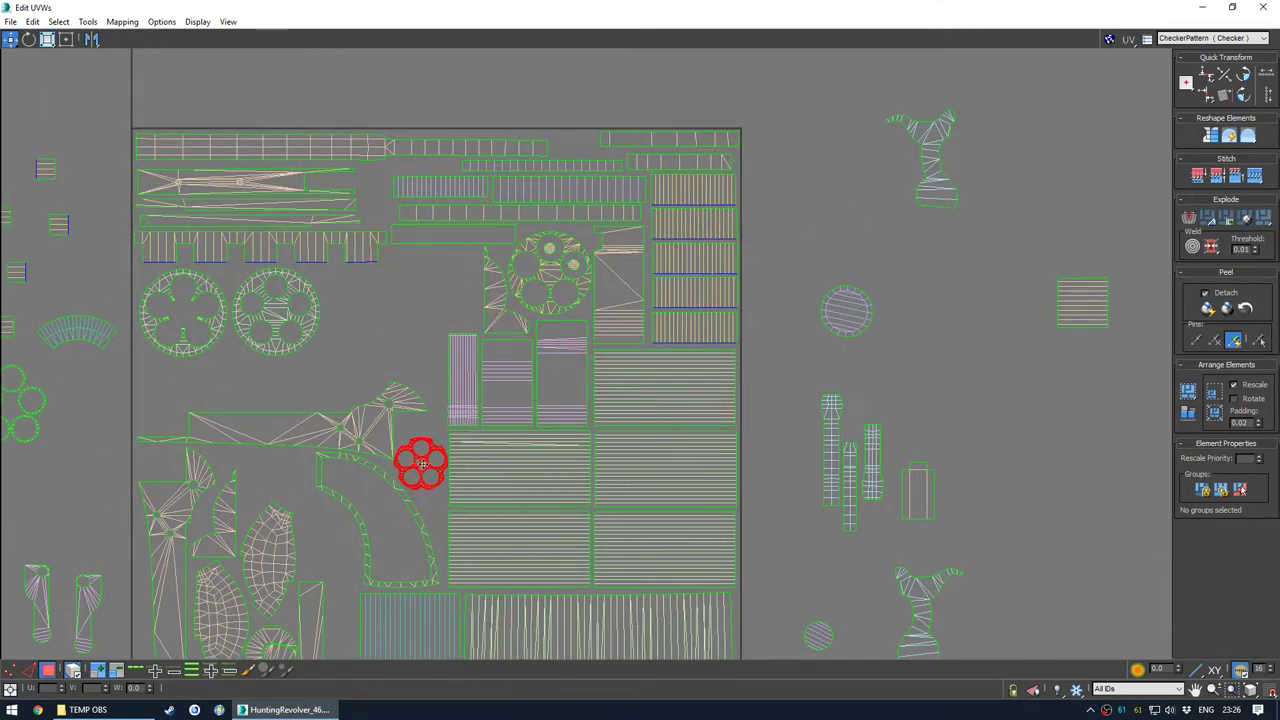
scroll(421, 340, "up", 4)
left_click(349, 435)
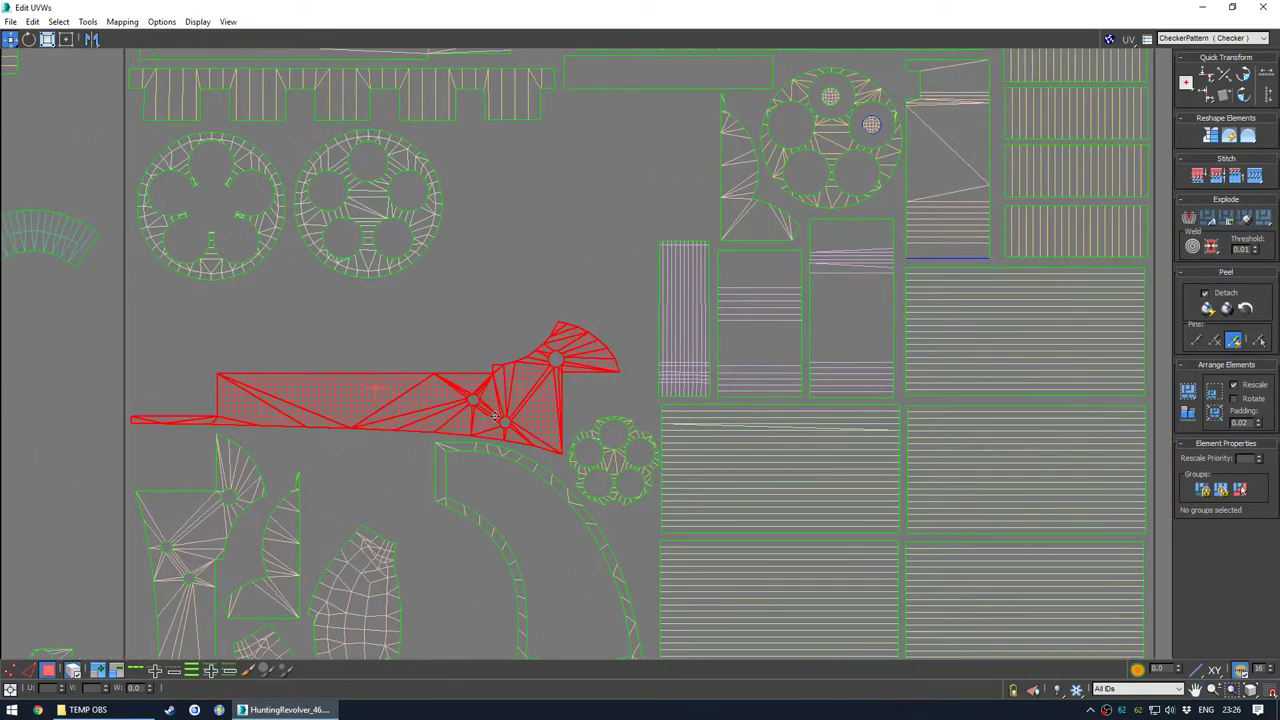
left_click(497, 309)
Move the curved fan strip into the tile and rotate it upright between the gridded oval and the curved grip outline
scroll(457, 335, "down", 5)
scroll(452, 340, "up", 1)
middle_click_drag(323, 306, 353, 330)
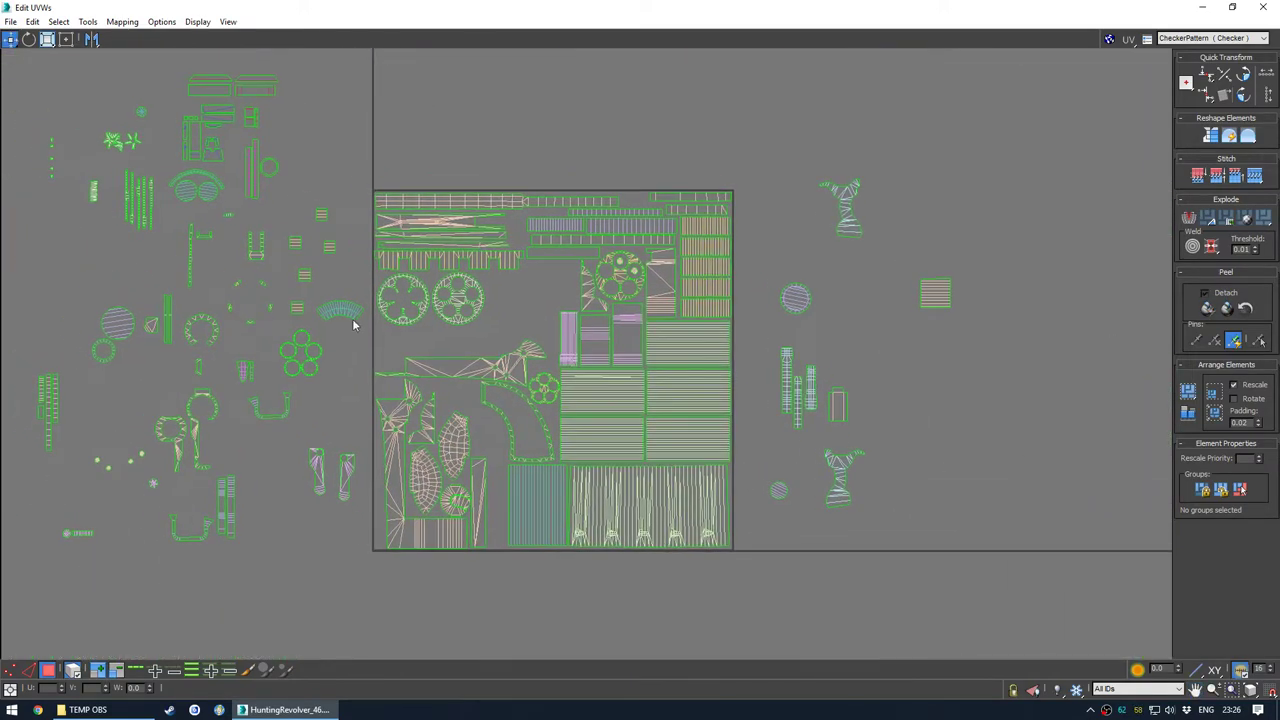
left_click_drag(419, 308, 444, 454)
scroll(501, 441, "up", 3)
key("e")
key("w")
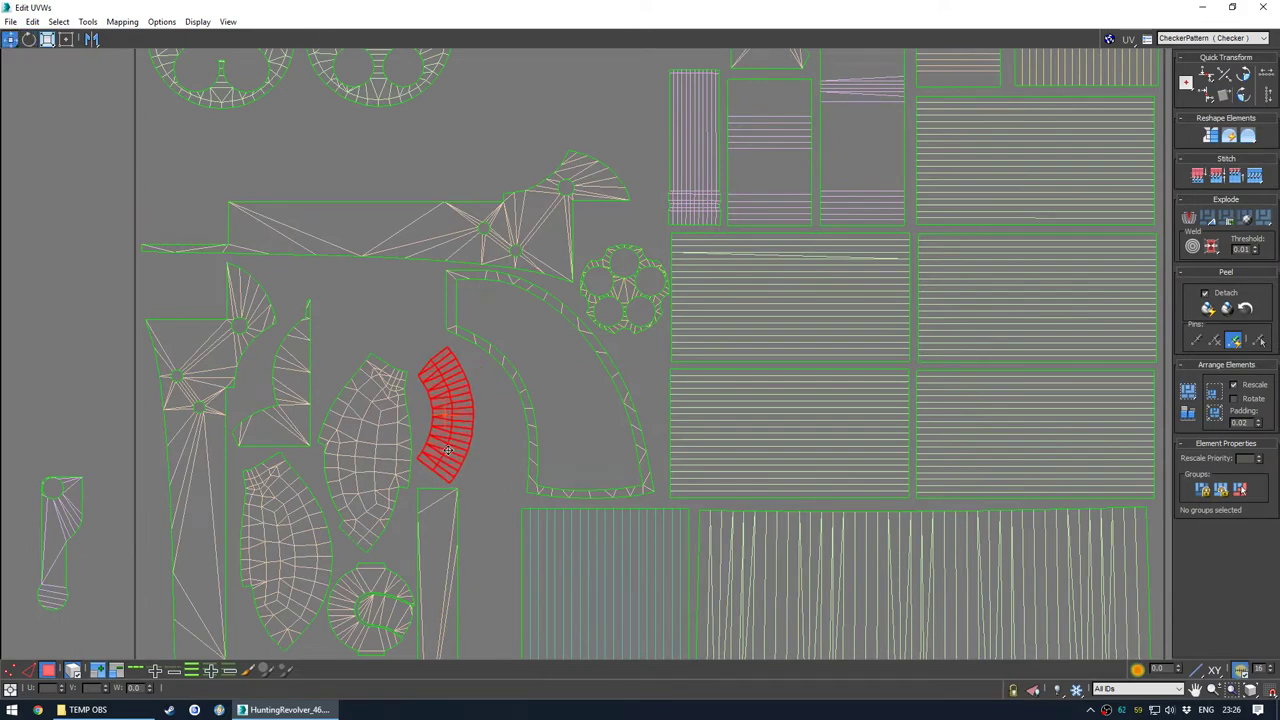
left_click(490, 436)
Place the two tall ladder strips upright in the narrow gap beside the dense vertical-lined rectangle
scroll(502, 436, "down", 4)
middle_click_drag(529, 449, 535, 433)
scroll(523, 430, "up", 1)
middle_click_drag(346, 417, 510, 483)
left_click_drag(318, 535, 657, 555)
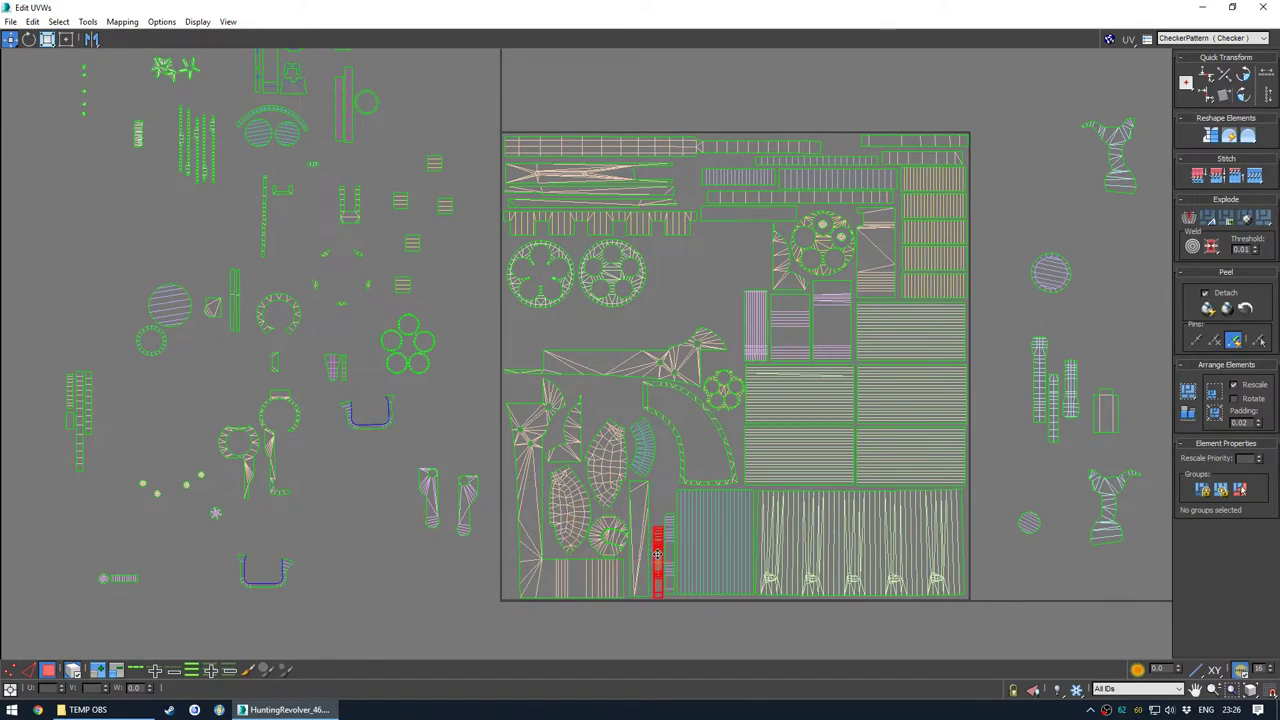
Place both hook-topped islands side by side in the gap to the right of the two perforated discs
scroll(366, 458, "down", 2)
mouse_move(402, 464)
middle_mouse_down()
mouse_move(371, 451)
mouse_move(400, 475)
middle_mouse_up()
scroll(371, 451, "up", 1)
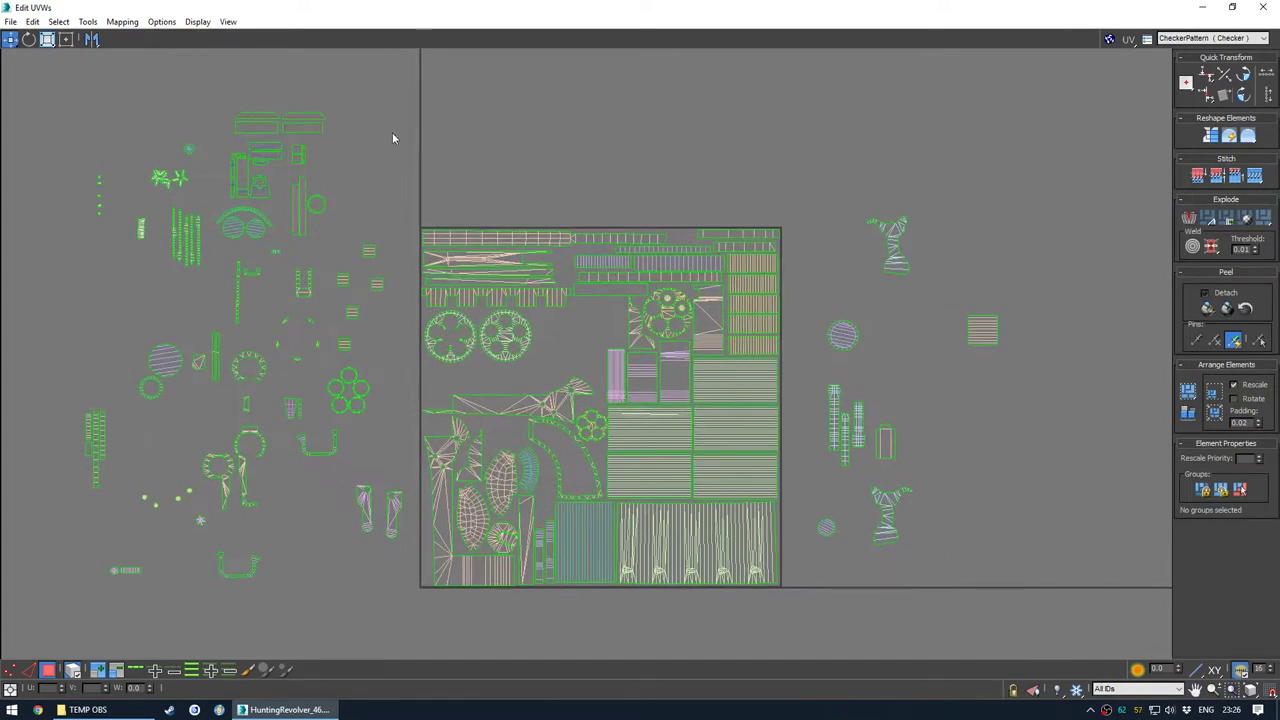
left_click_drag(893, 266, 594, 339)
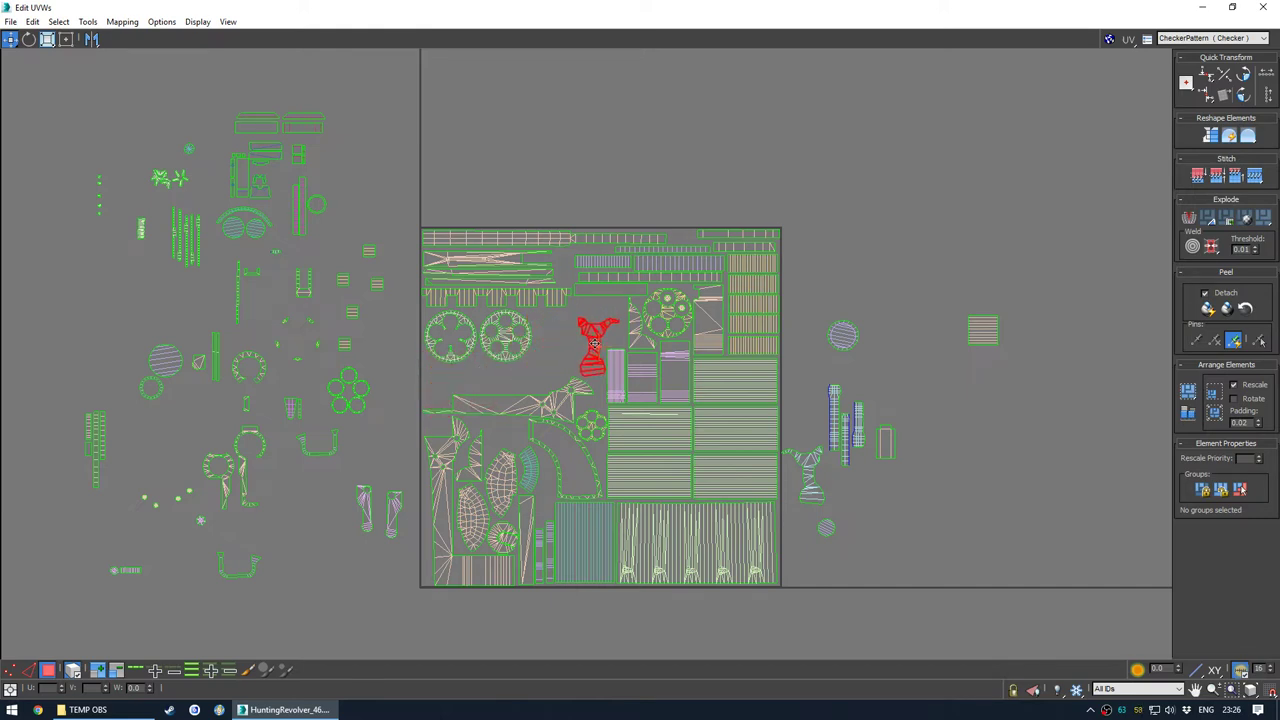
left_click(851, 511)
left_click_drag(813, 491, 560, 362)
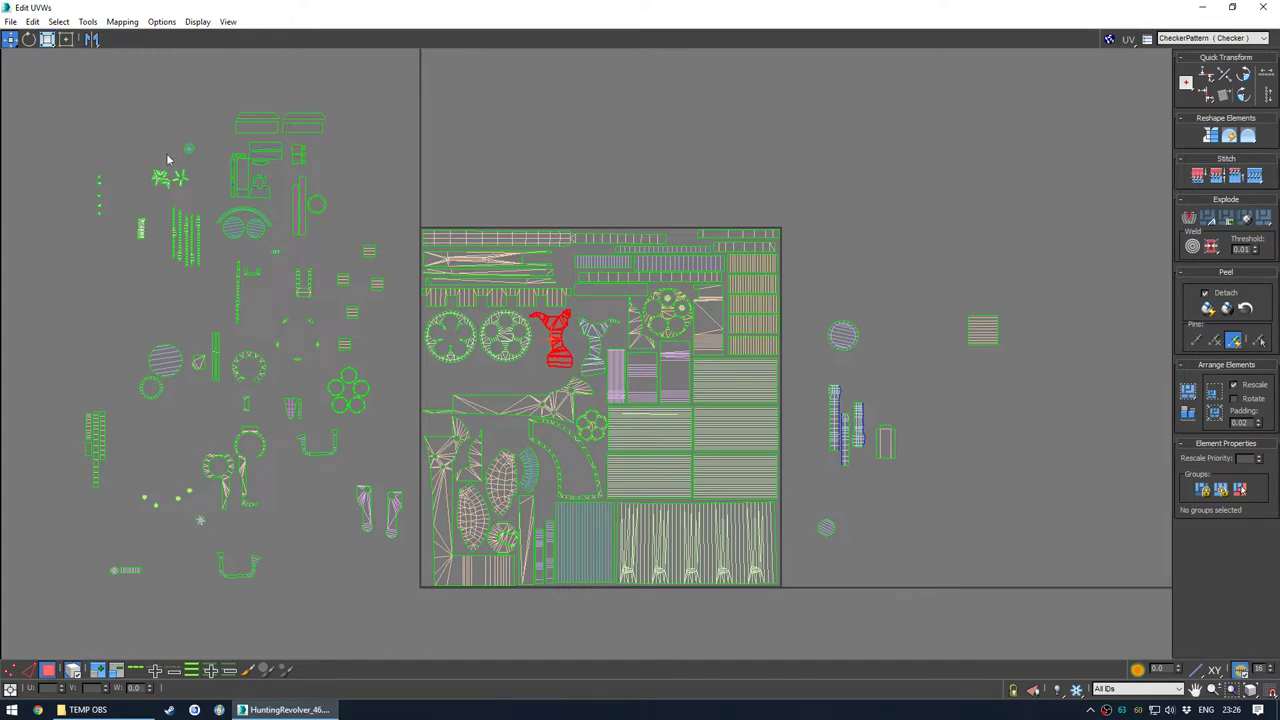
Spread the small V-shaped islands apart from one another beside the five-armed star cluster
scroll(160, 178, "up", 5)
left_click_drag(185, 218, 141, 287)
left_click_drag(149, 202, 149, 246)
left_click_drag(187, 184, 184, 215)
left_click_drag(128, 185, 119, 201)
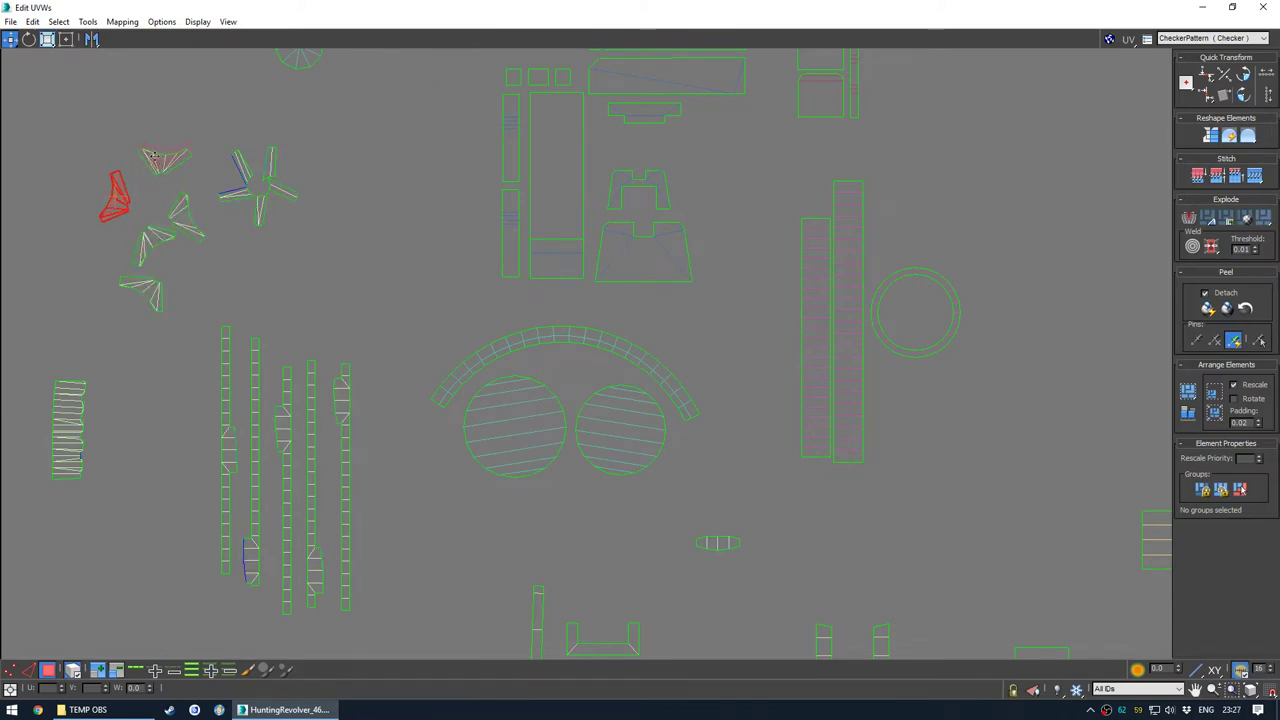
scroll(152, 157, "down", 6)
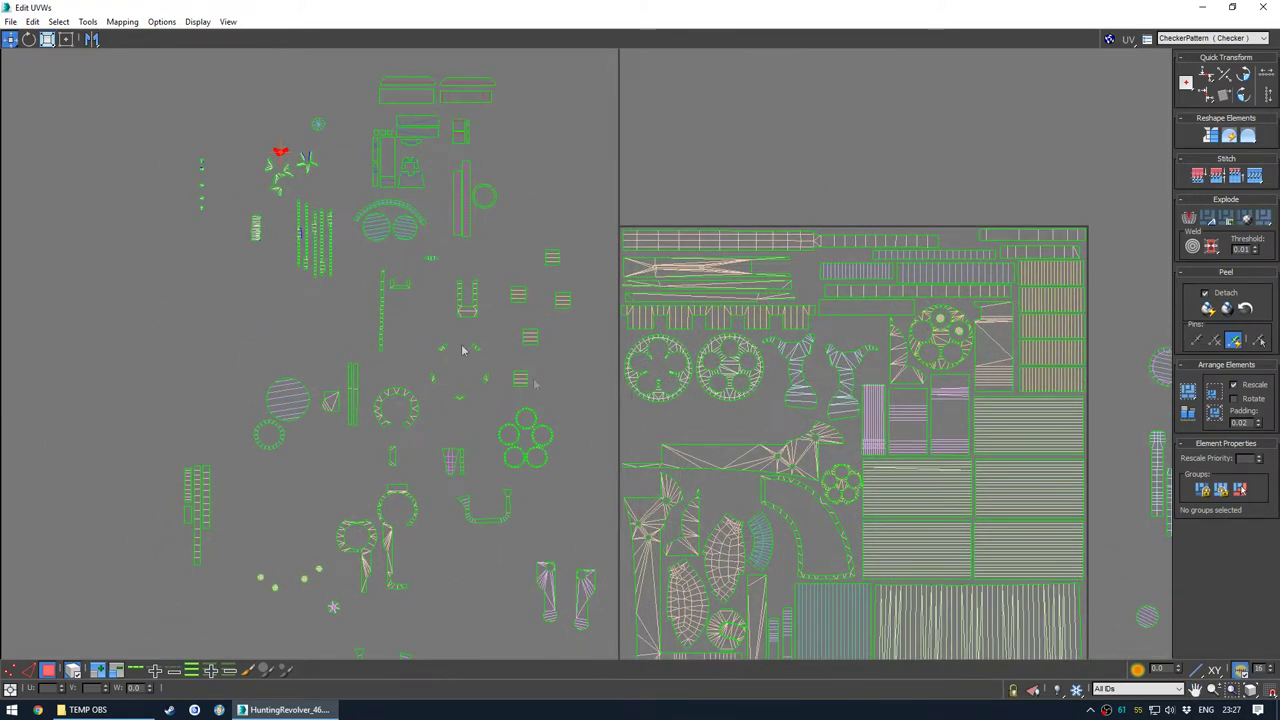
Locate the column of five tiny islands on the model and move it just outside the tile's left edge
middle_click_drag(647, 407, 600, 359)
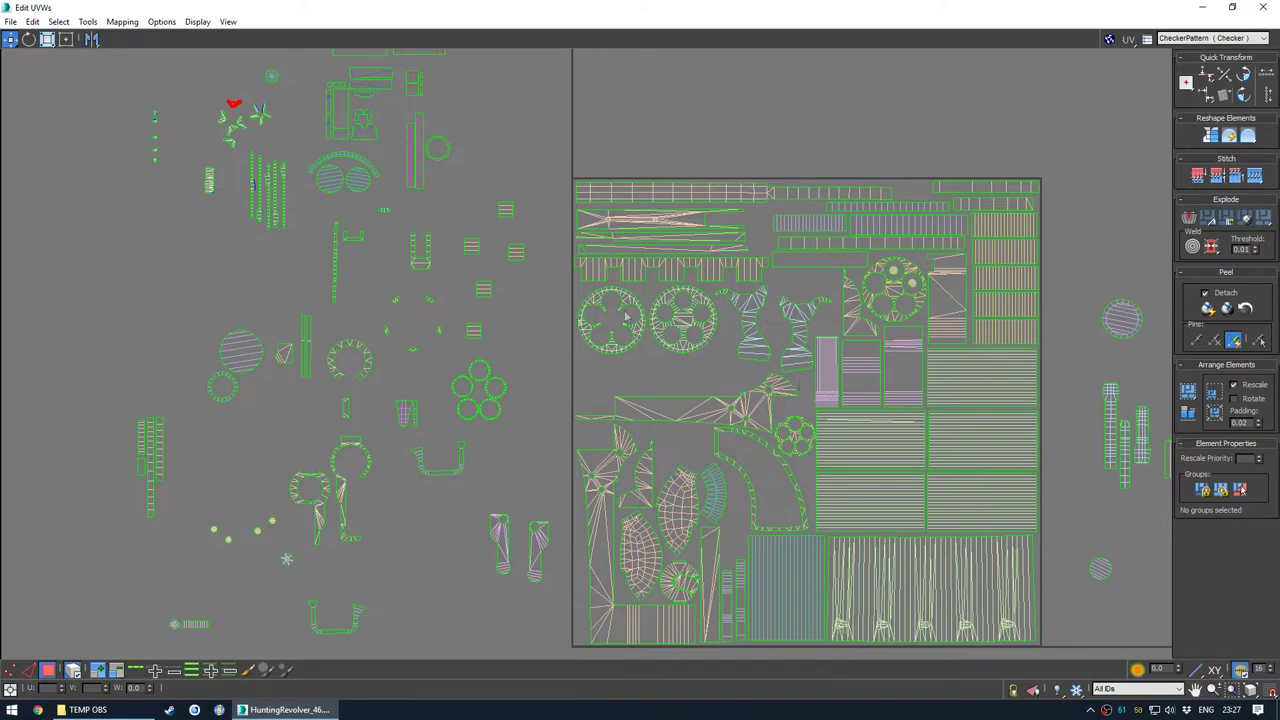
middle_click_drag(503, 291, 543, 363)
scroll(272, 177, "up", 3)
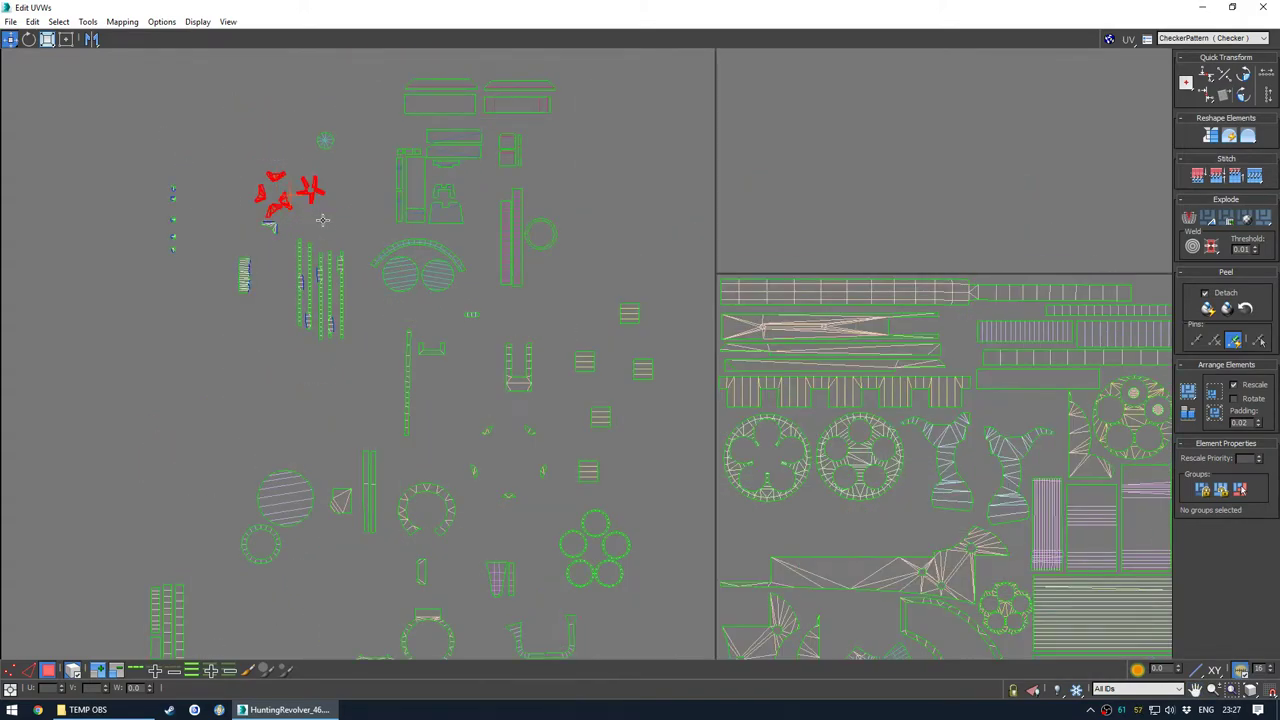
scroll(321, 219, "down", 2)
middle_click_drag(286, 229, 284, 197)
left_click(177, 147)
scroll(184, 168, "up", 7)
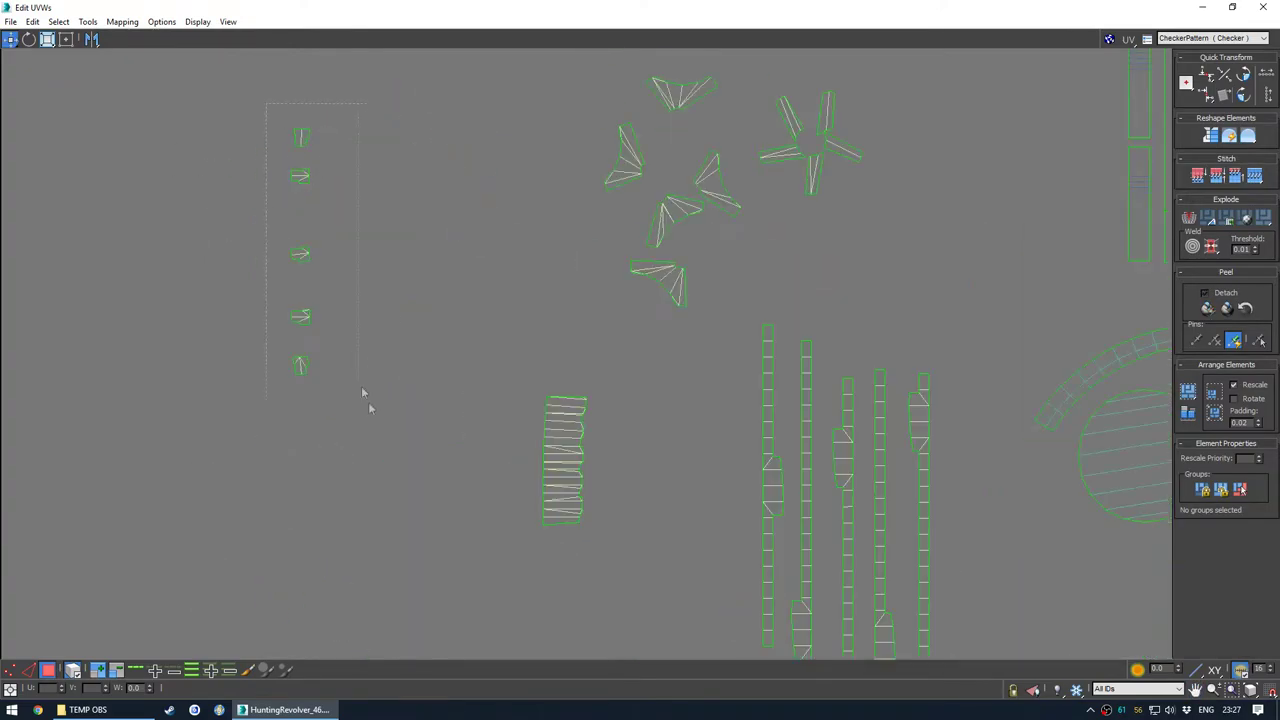
left_click_drag(368, 403, 371, 409)
left_click_drag(330, 8, 214, 172)
middle_click_drag(625, 285, 580, 305, "alt")
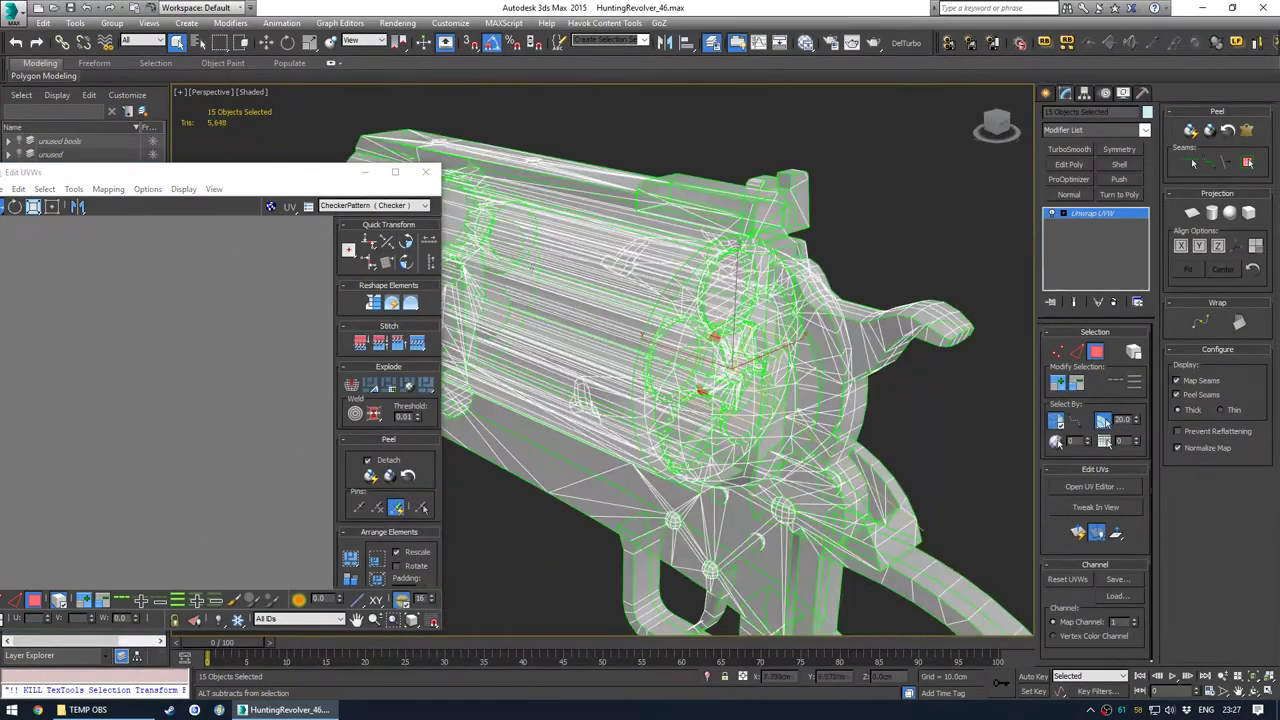
left_click(395, 173)
scroll(286, 249, "down", 3)
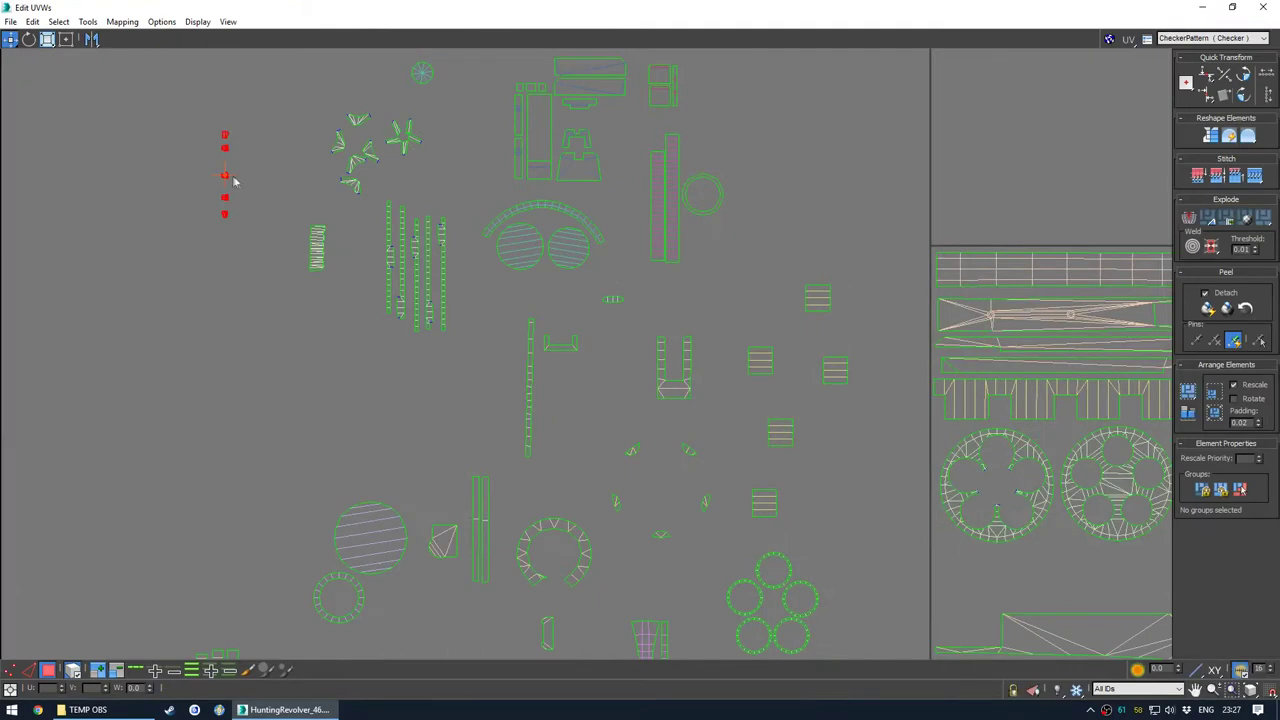
left_click_drag(903, 408, 903, 425)
Place the large lined circle from the left-hand loose islands inside the tile, directly above the gridded oval
middle_click_drag(777, 479, 467, 240)
scroll(450, 280, "down", 3)
middle_click_drag(420, 446, 340, 440)
scroll(268, 434, "down", 2)
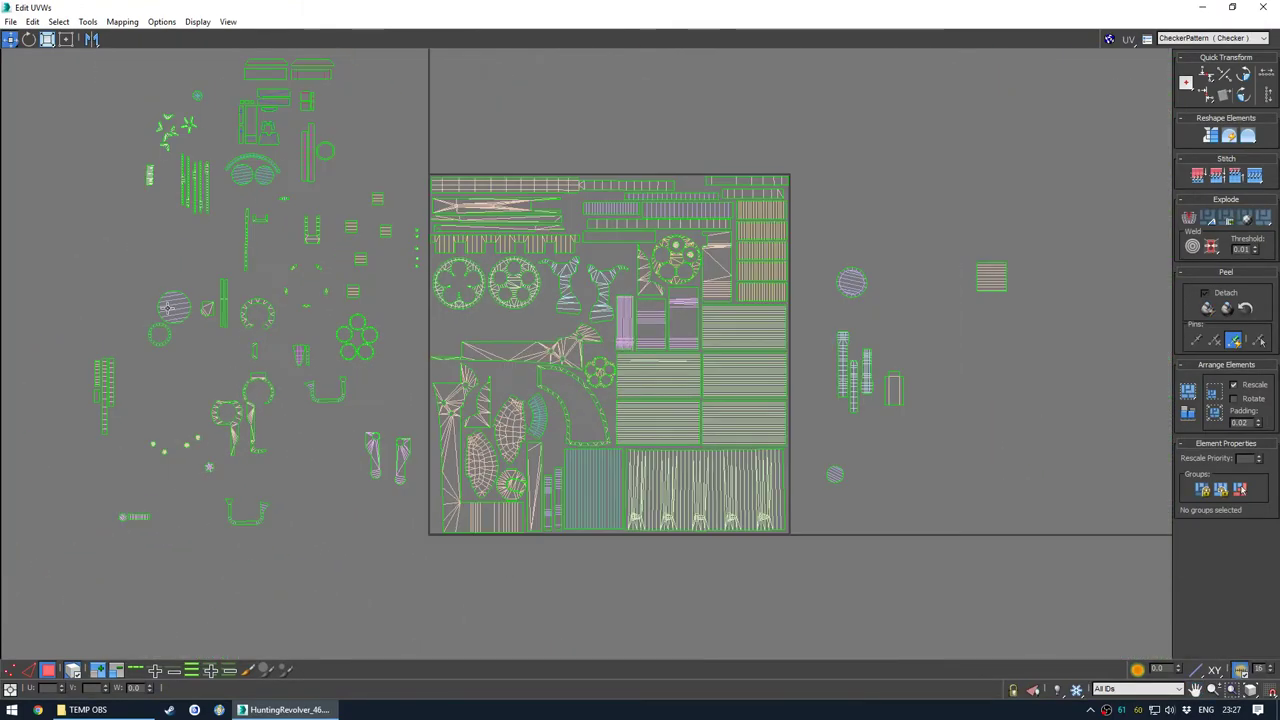
scroll(518, 381, "up", 5)
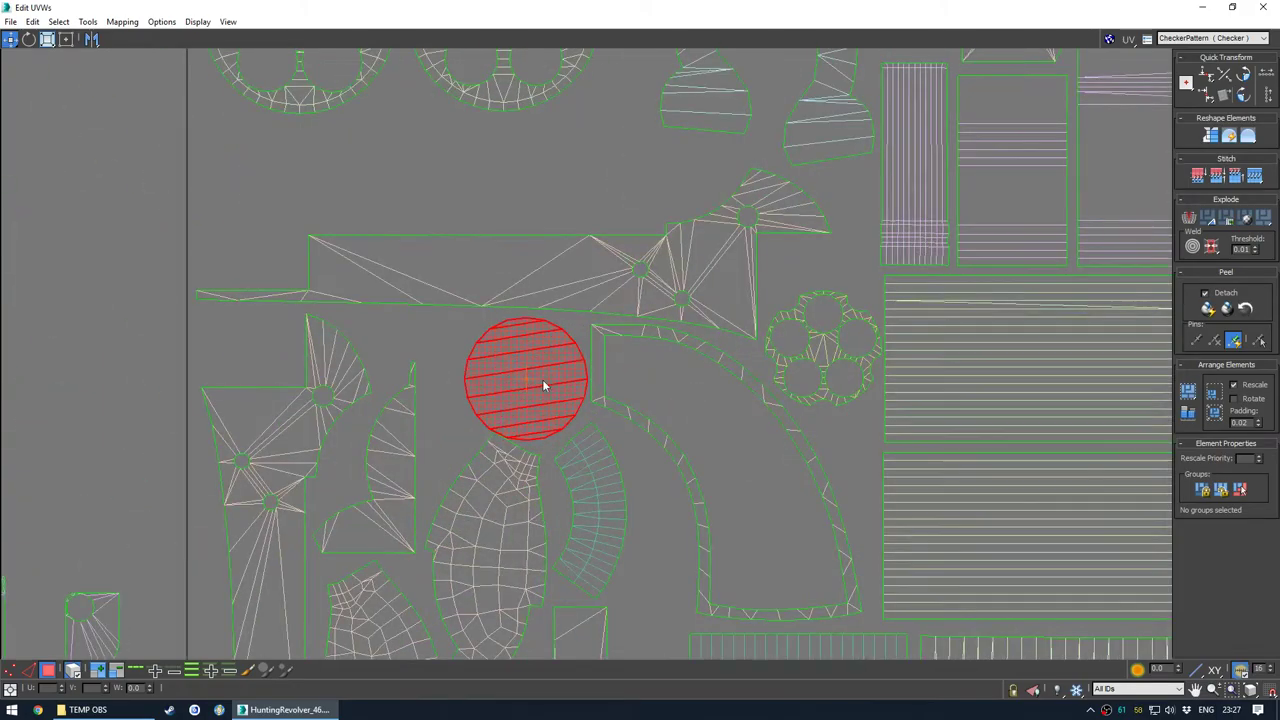
scroll(530, 378, "down", 4)
middle_click_drag(560, 266, 535, 250)
Inspect the large lined circle's faces on the model and its fit among the neighbouring islands
key("super+Down")
key("z")
middle_click_drag(746, 329, 708, 328, "alt")
scroll(615, 328, "down", 5)
left_click(476, 157)
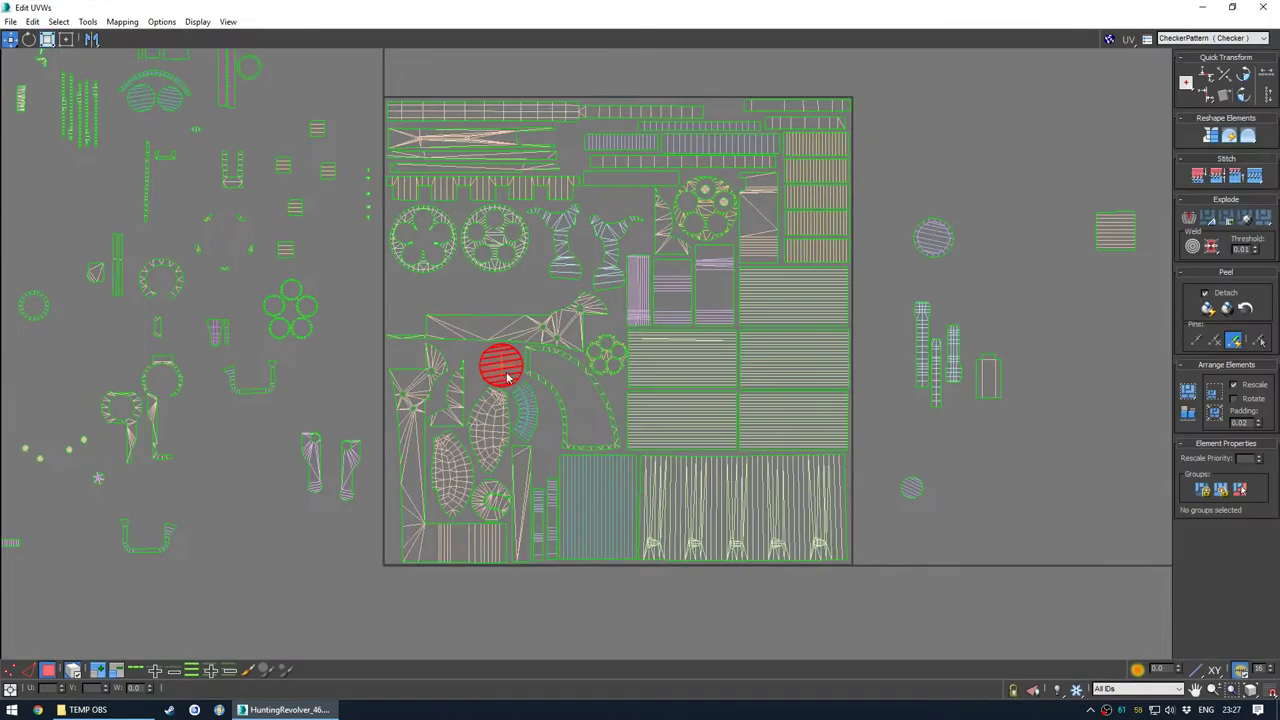
scroll(394, 423, "up", 3)
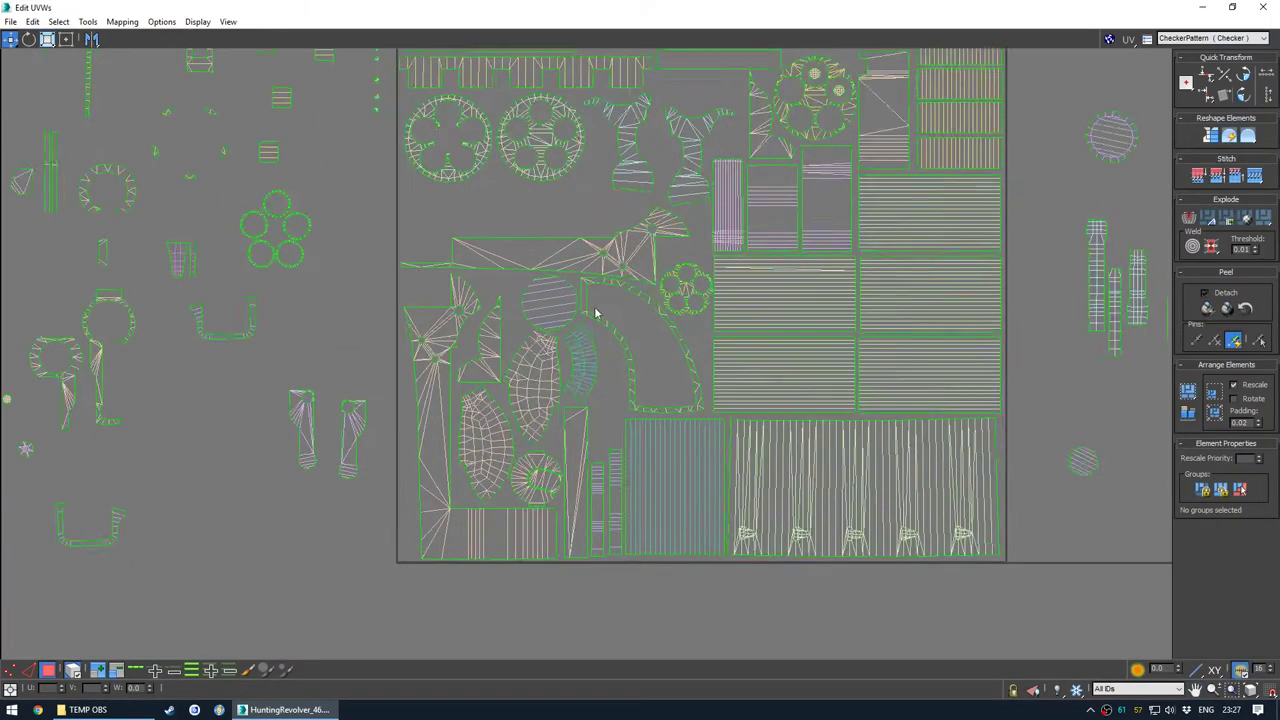
left_click(491, 419)
left_click(633, 430)
Move the larger lined circle right of the tile into the space below the left perforated disc, against the tile's left edge
scroll(600, 430, "down", 4)
middle_click_drag(550, 440, 426, 468)
left_click_drag(845, 254, 329, 317)
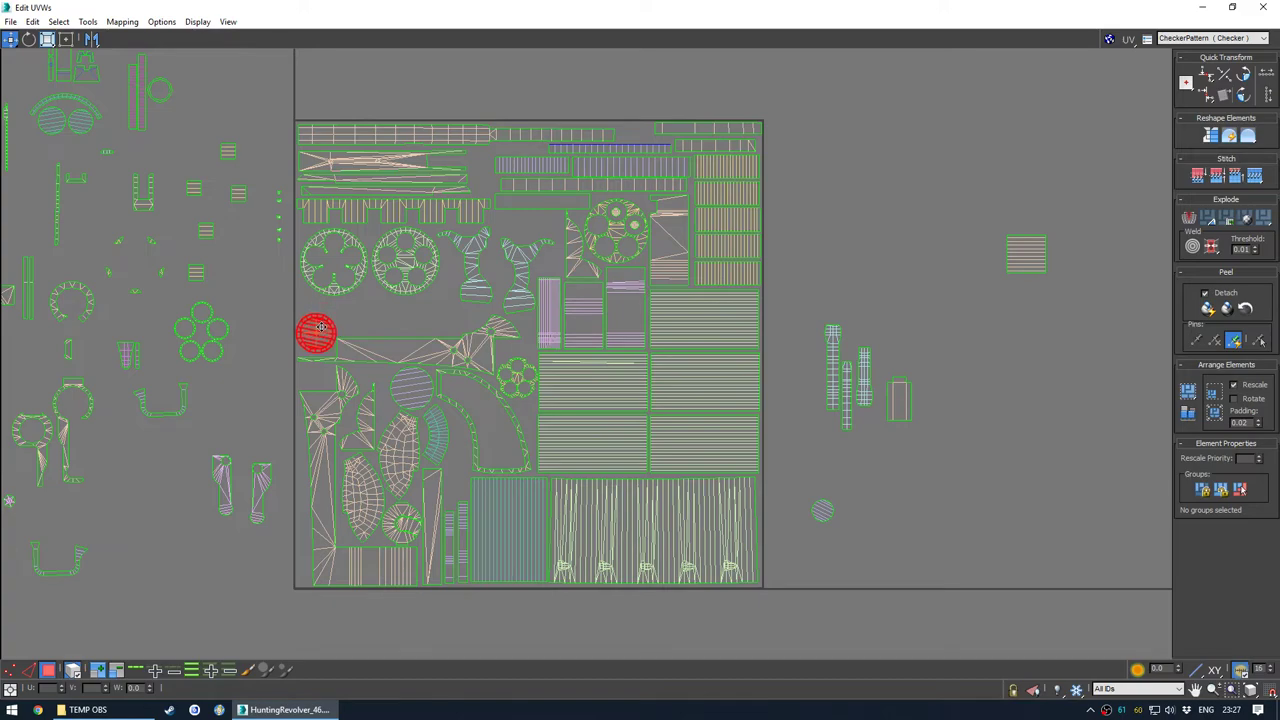
scroll(322, 335, "up", 4)
scroll(503, 271, "down", 5)
Move the lined square from the tile's right side to the loose islands outside its left edge, beside the tapered pair
middle_click_drag(392, 342, 438, 401)
scroll(443, 373, "down", 1)
scroll(427, 391, "up", 1)
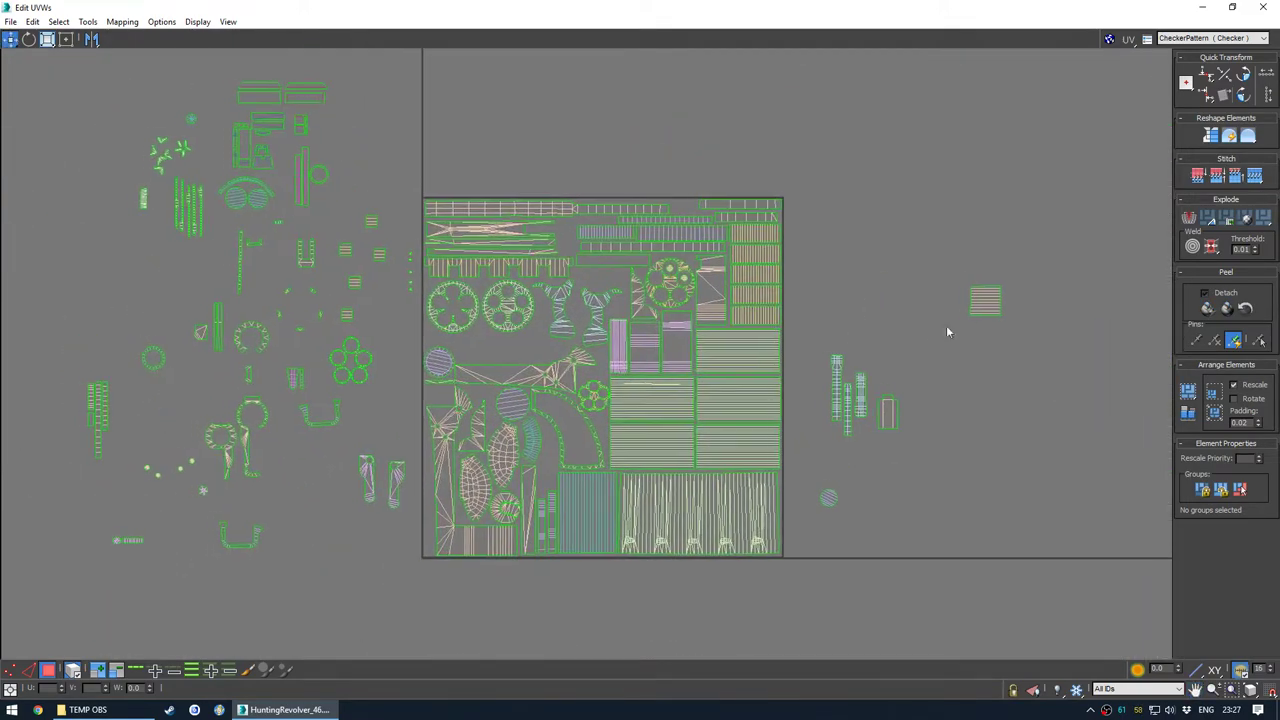
left_click_drag(908, 291, 450, 350)
scroll(489, 346, "up", 3)
scroll(489, 346, "up", 3)
left_click(591, 344)
scroll(520, 339, "down", 4)
scroll(485, 374, "down", 2)
Move the open ring with the long tail into the tile and rotate it to lie horizontally above the long frame island
middle_click_drag(413, 372, 443, 395)
scroll(342, 443, "up", 2)
mouse_move(343, 443)
left_mouse_down()
mouse_move(688, 320)
mouse_move(416, 463)
left_mouse_up()
scroll(677, 303, "up", 4)
key("e")
left_click_drag(678, 333, 664, 409)
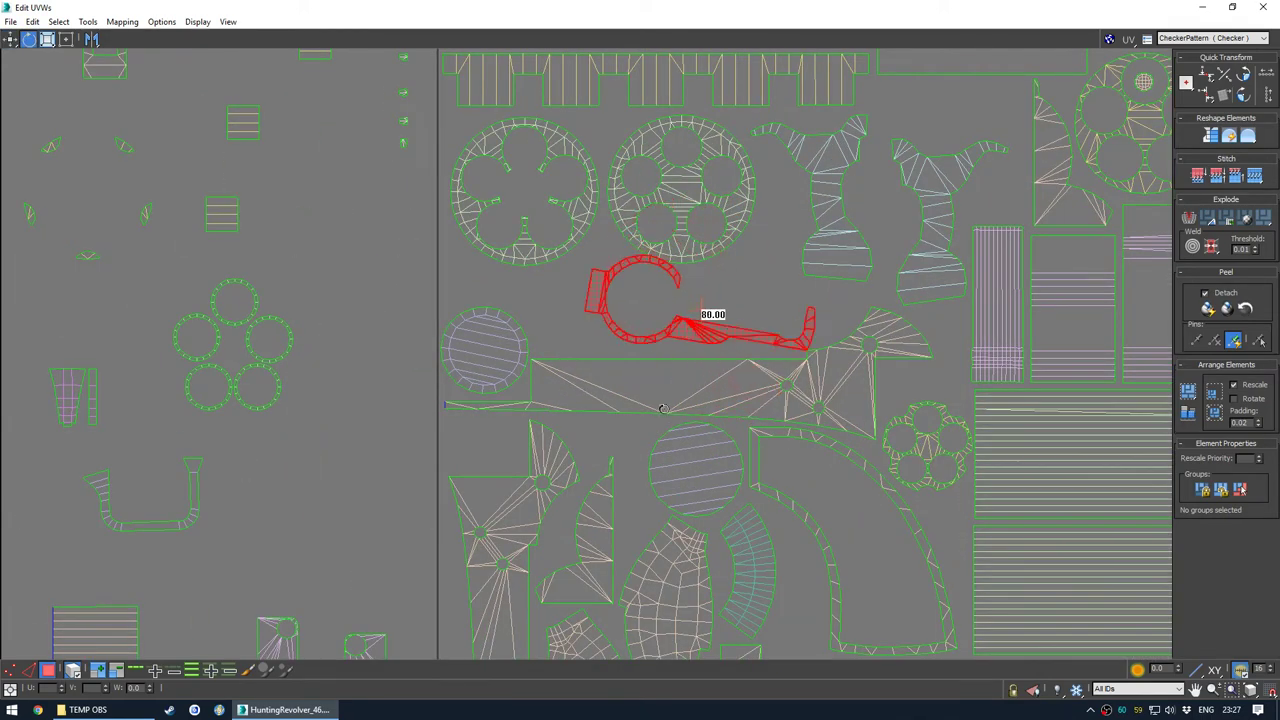
left_click(676, 304)
scroll(582, 315, "down", 4)
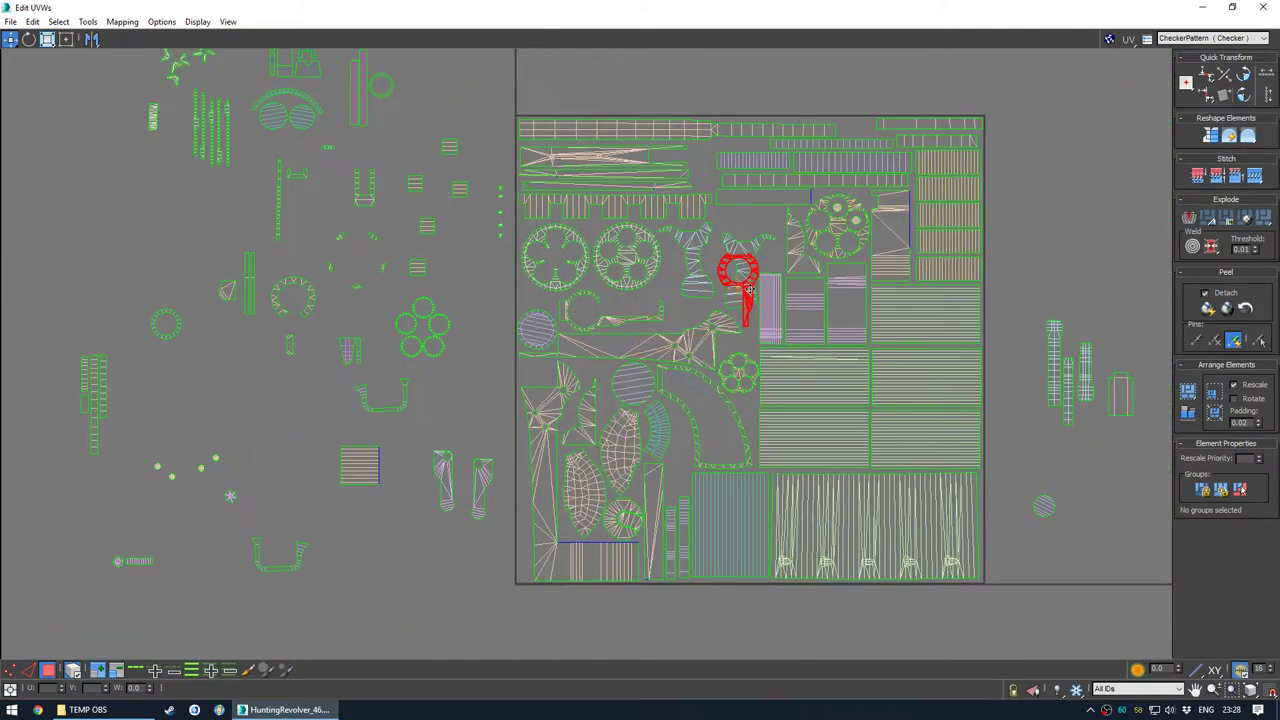
Inspect where the small tailed ring and the long-tailed open ring sit on the revolver model
left_click_drag(930, 8, 318, 201)
middle_click_drag(743, 235, 745, 280)
scroll(771, 343, "down", 7)
left_click(494, 201)
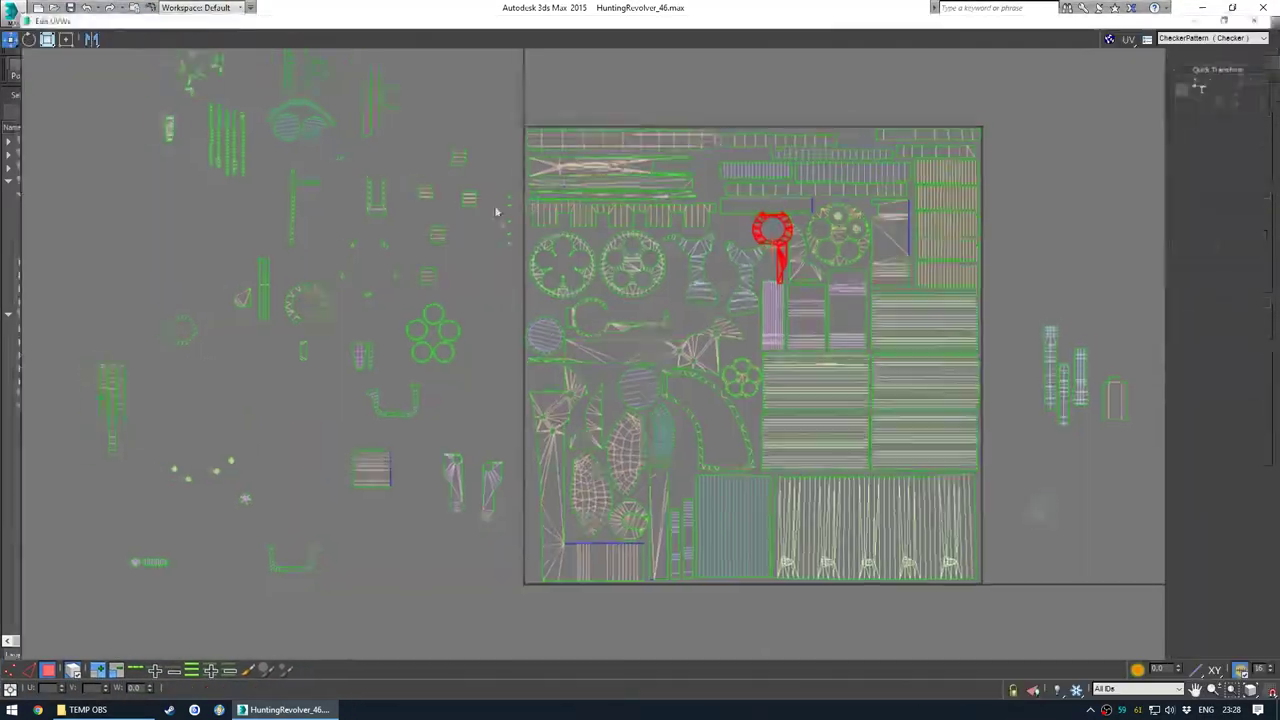
scroll(549, 277, "up", 6)
left_click_drag(590, 8, 217, 114)
middle_click_drag(545, 325, 595, 385, "alt")
scroll(655, 350, "up", 7)
scroll(625, 370, "down", 7)
left_click(392, 108)
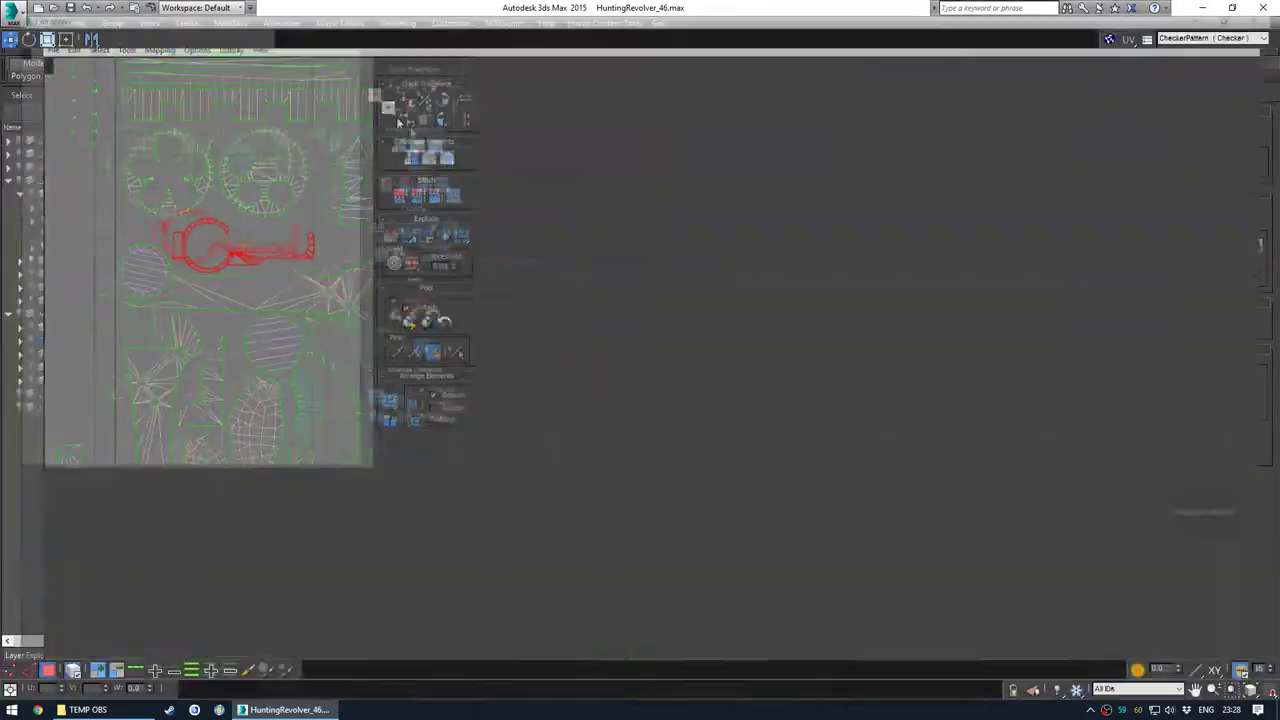
Move the long-tailed open ring out of the tile, to just below its lower-left corner
scroll(514, 315, "down", 3)
left_click_drag(508, 303, 467, 619)
middle_click_drag(506, 402, 563, 463)
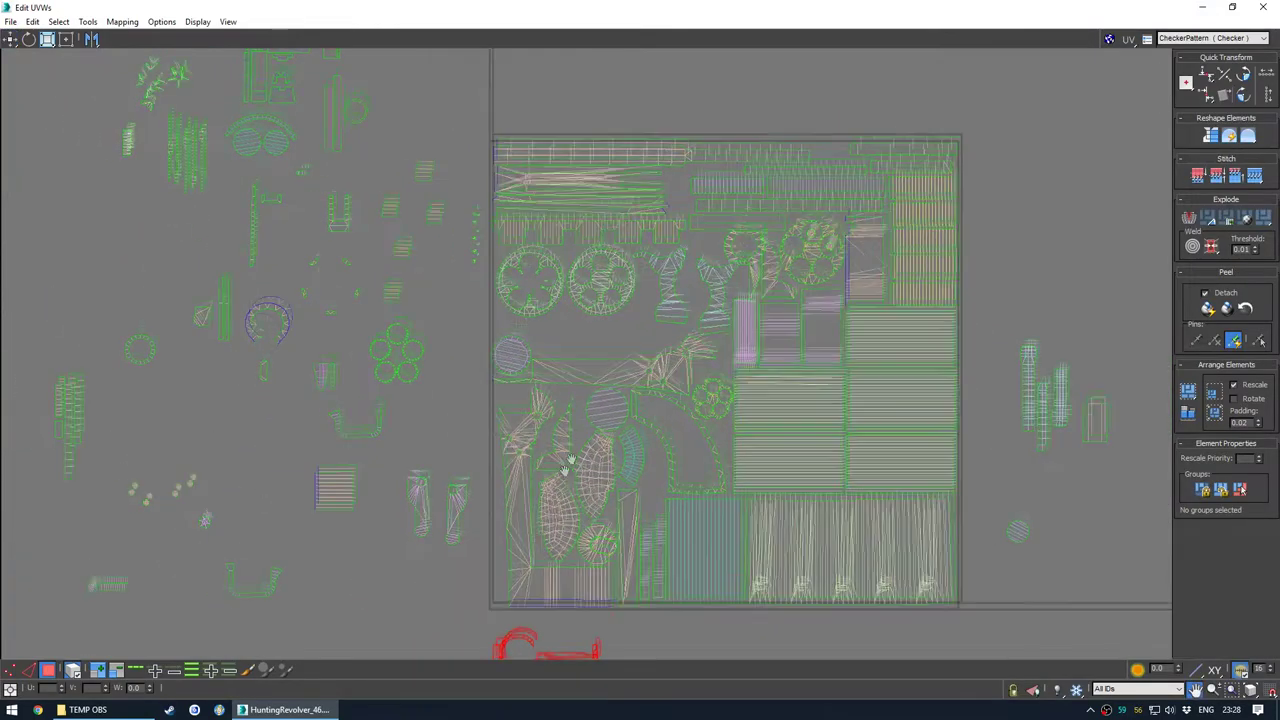
scroll(563, 463, "down", 2)
middle_click_drag(383, 446, 351, 474)
scroll(600, 470, "up", 2)
middle_click_drag(622, 461, 568, 456)
left_click(546, 304)
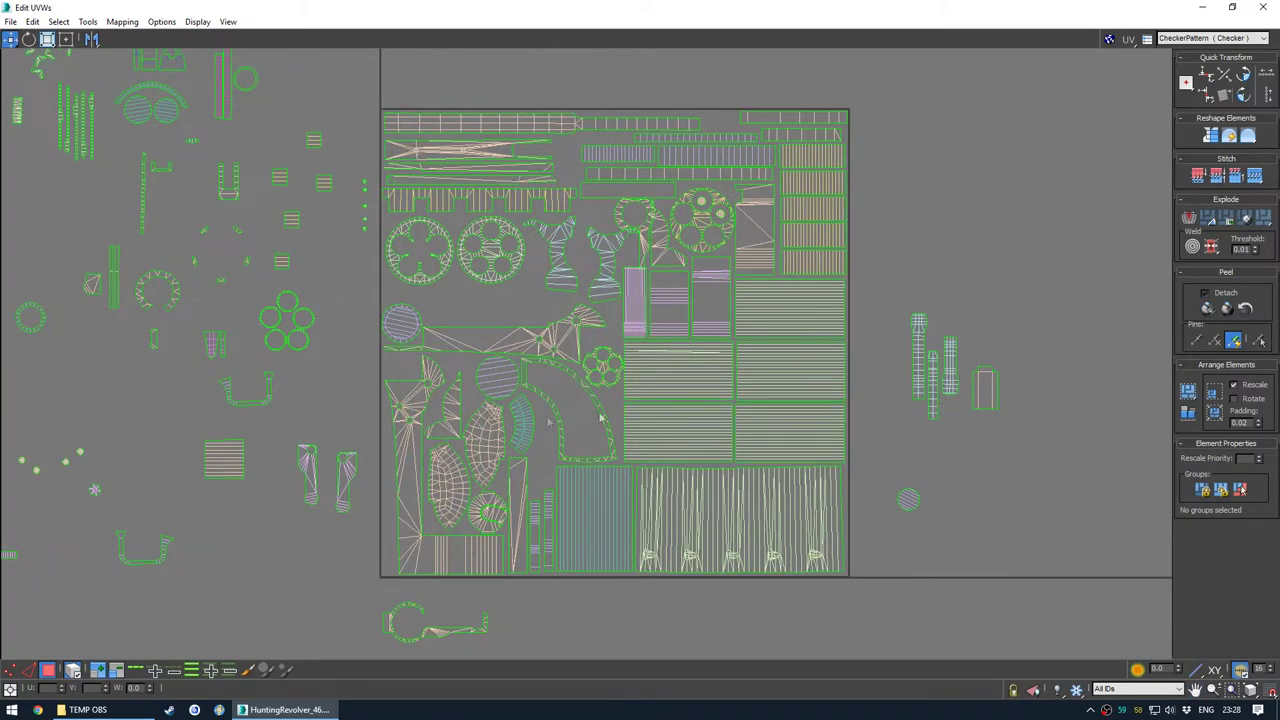
Move the small tailed ring beneath the two perforated discs and rotate it so its tail lies horizontally above the long frame island
scroll(640, 410, "down", 2)
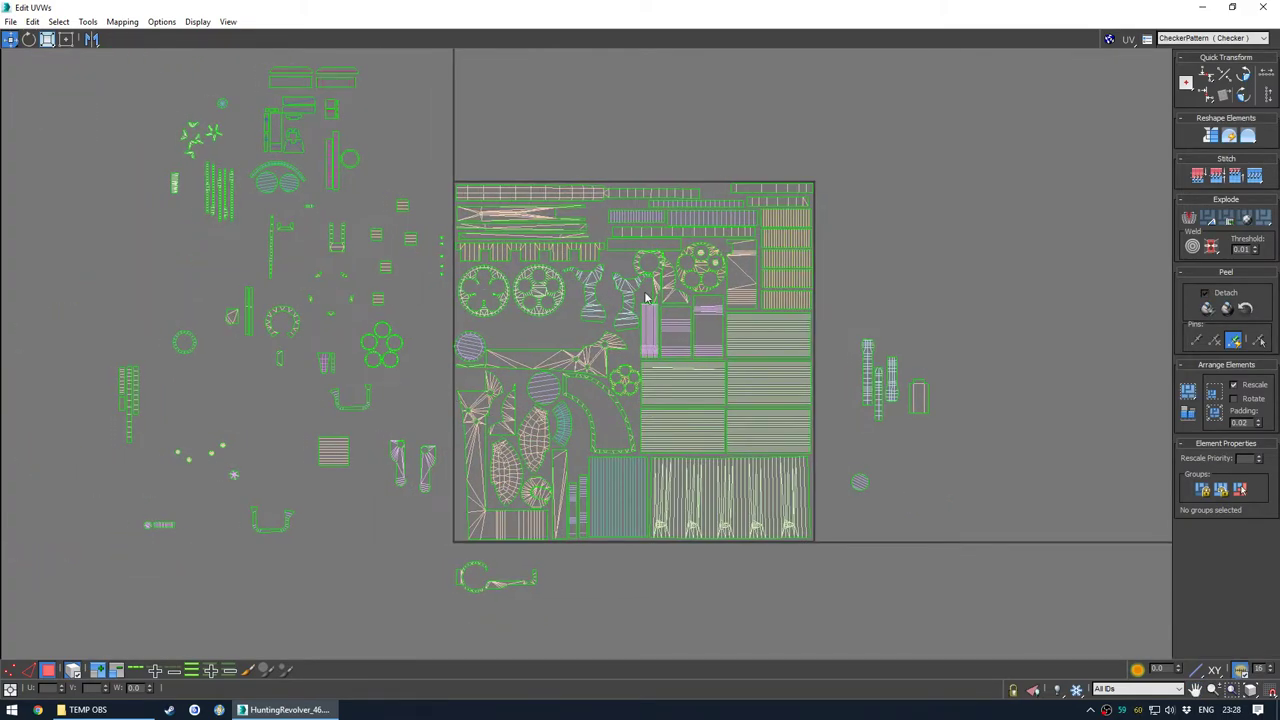
scroll(652, 273, "up", 3)
left_click_drag(651, 275, 441, 403)
scroll(441, 403, "up", 2)
key("e")
left_click_drag(490, 335, 350, 367)
key("w")
left_click_drag(449, 381, 300, 372)
left_click(468, 437)
scroll(466, 370, "down", 3)
middle_click_drag(450, 415, 497, 205)
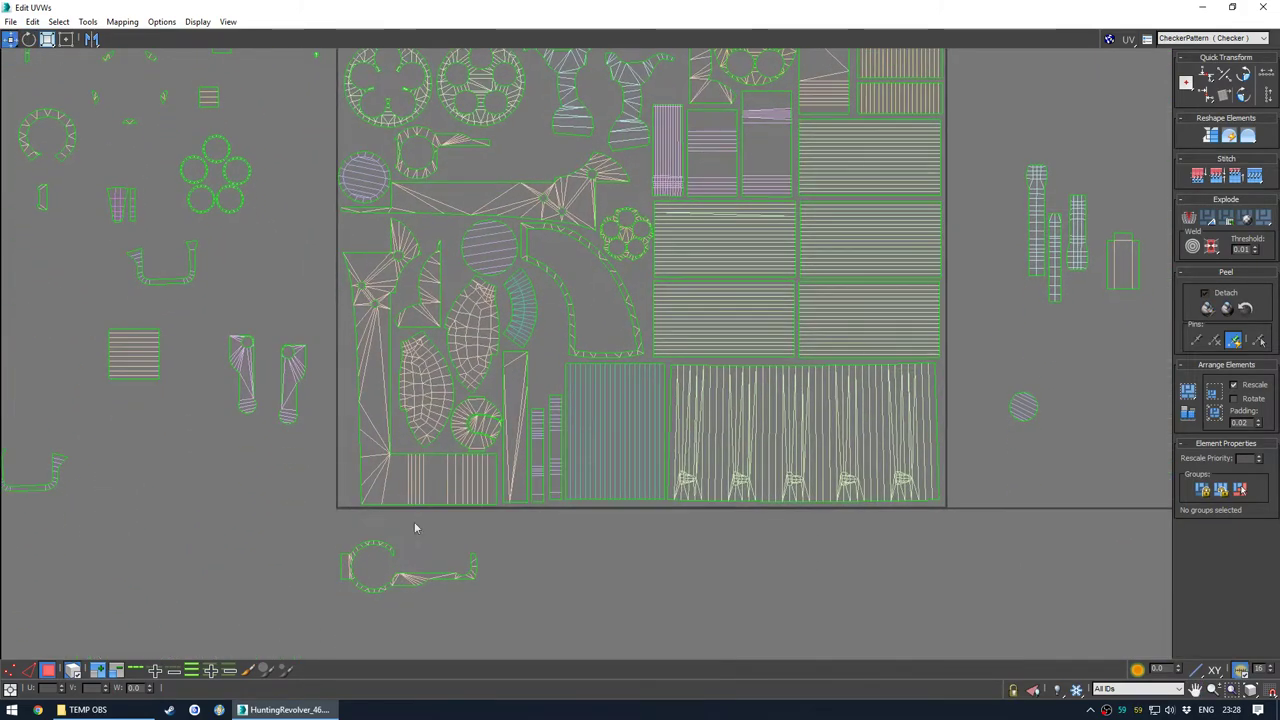
Move the long-tailed open ring from below the tile to the space beside the small tailed ring, above the long frame island
left_click_drag(410, 583, 515, 165)
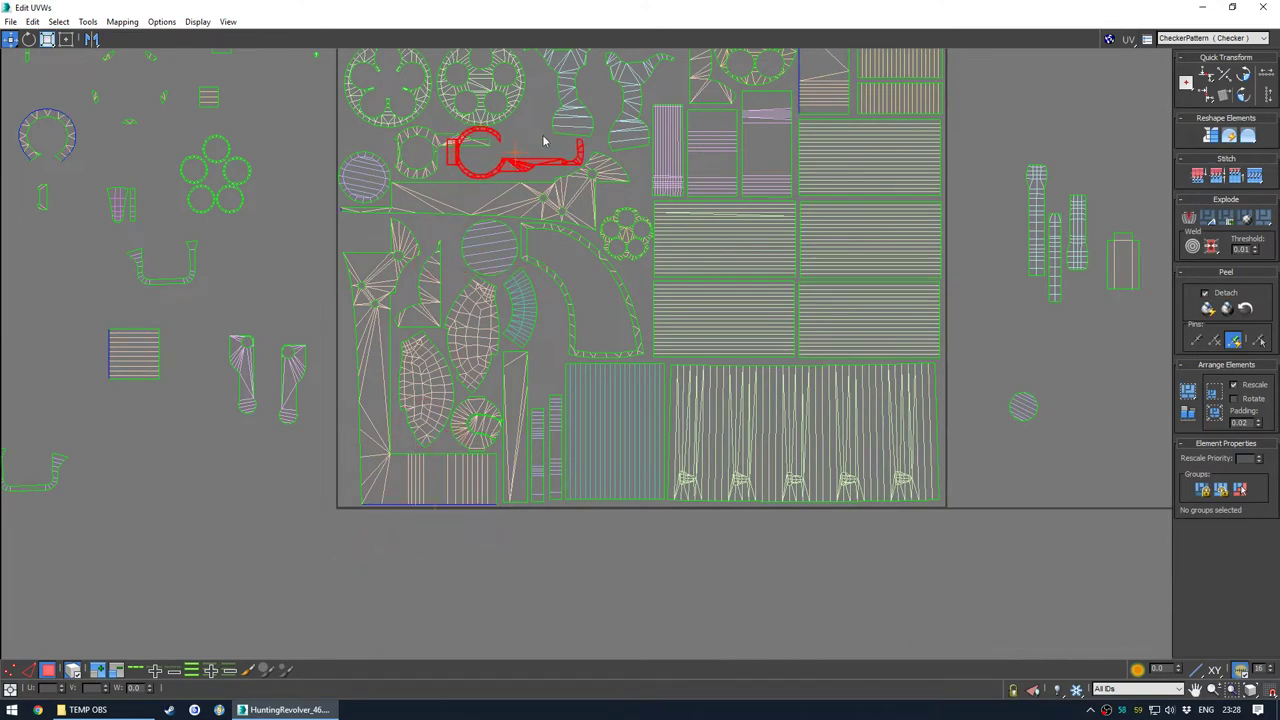
middle_click_drag(537, 146, 469, 321)
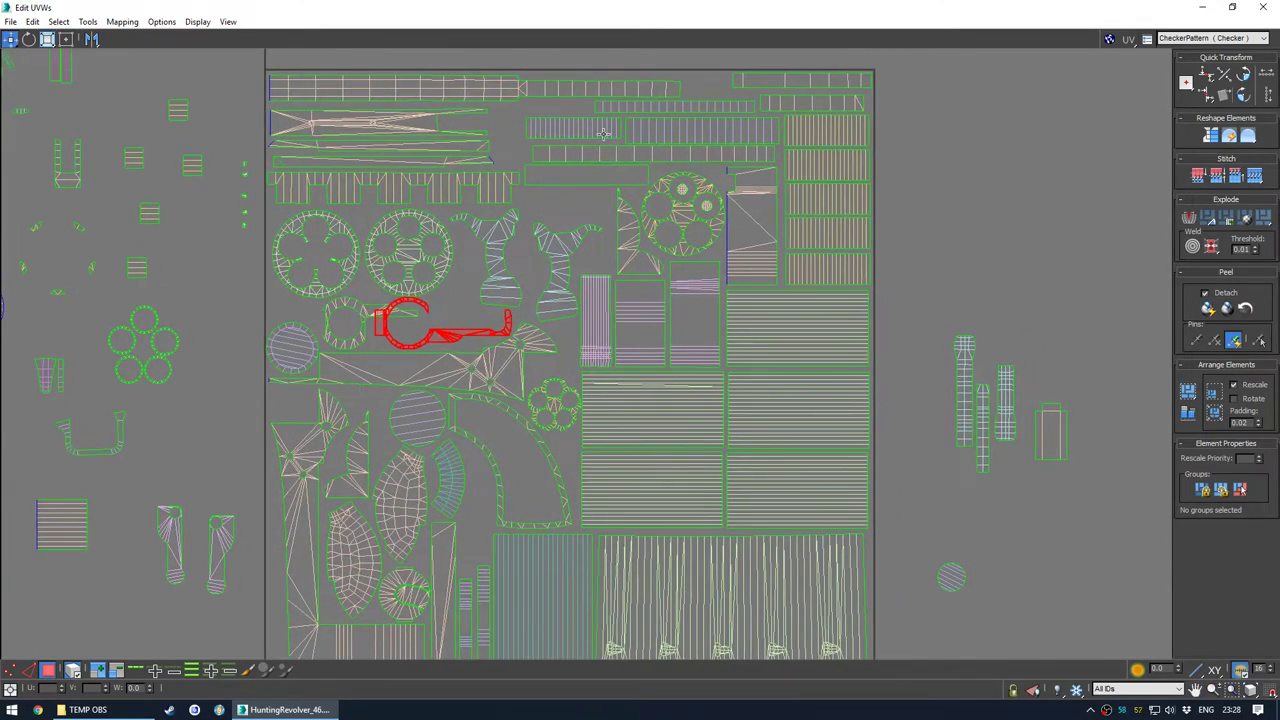
middle_click_drag(536, 415, 542, 350)
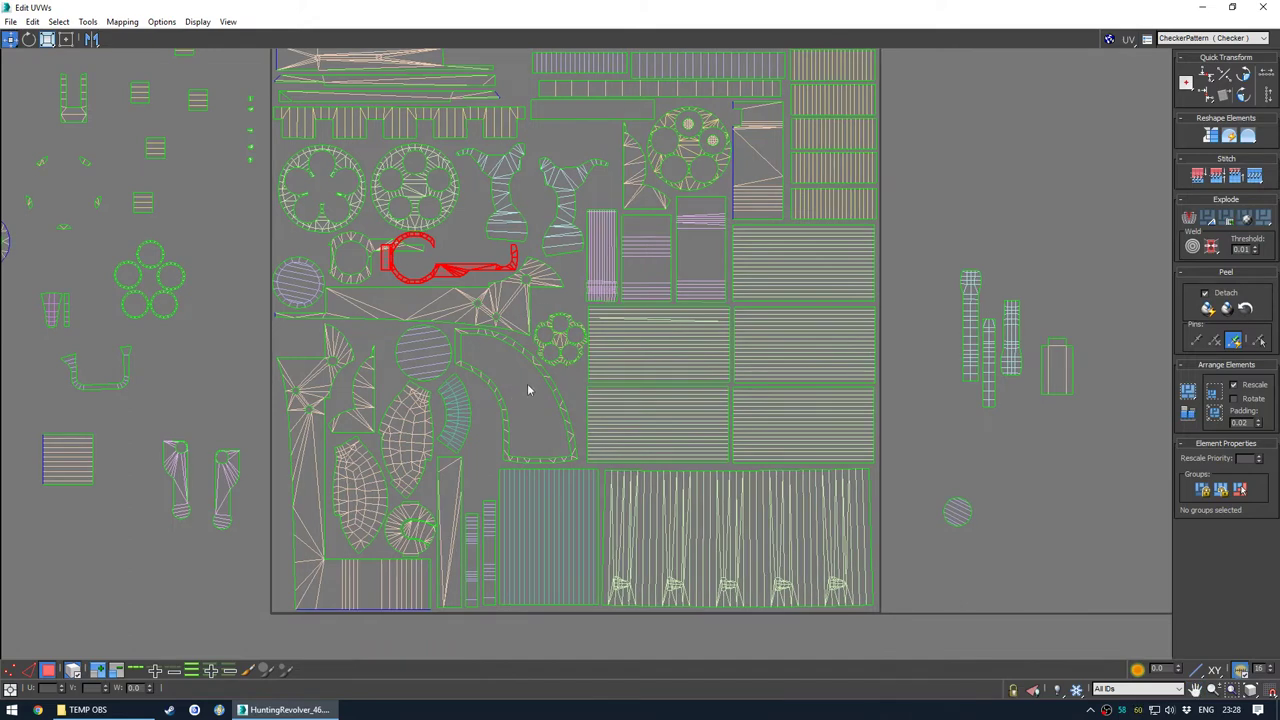
scroll(415, 365, "down", 4)
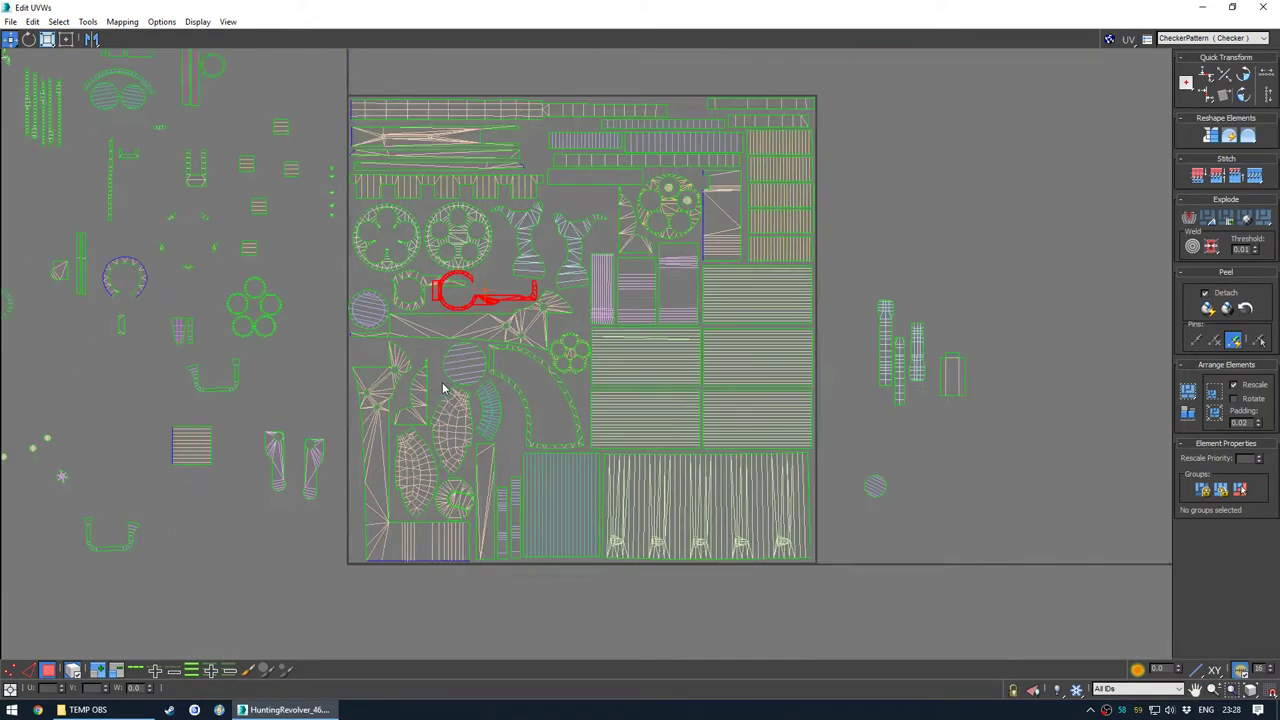
scroll(483, 420, "up", 2)
left_click_drag(527, 301, 556, 292)
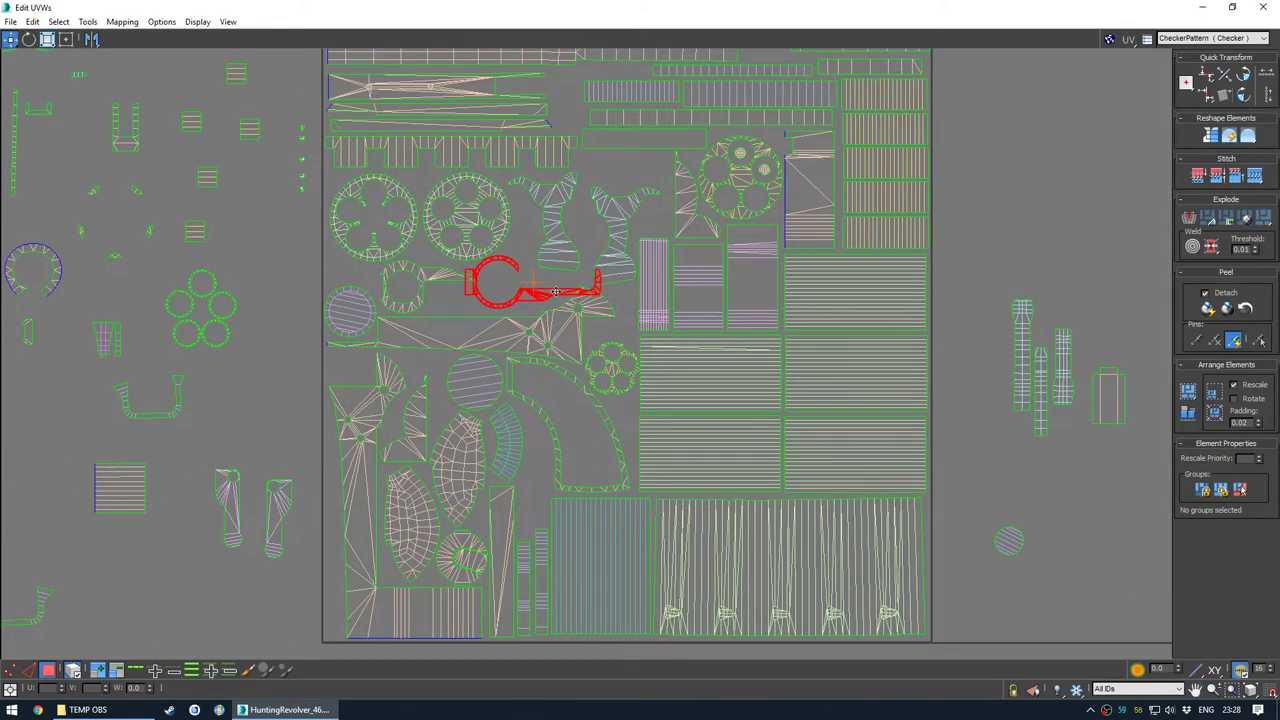
Rotate the long-tailed open ring upright, mirror it, and fit it between the antler-shaped islands and the narrow striped panel
left_click_drag(556, 291, 516, 331)
key("e")
right_click(526, 298)
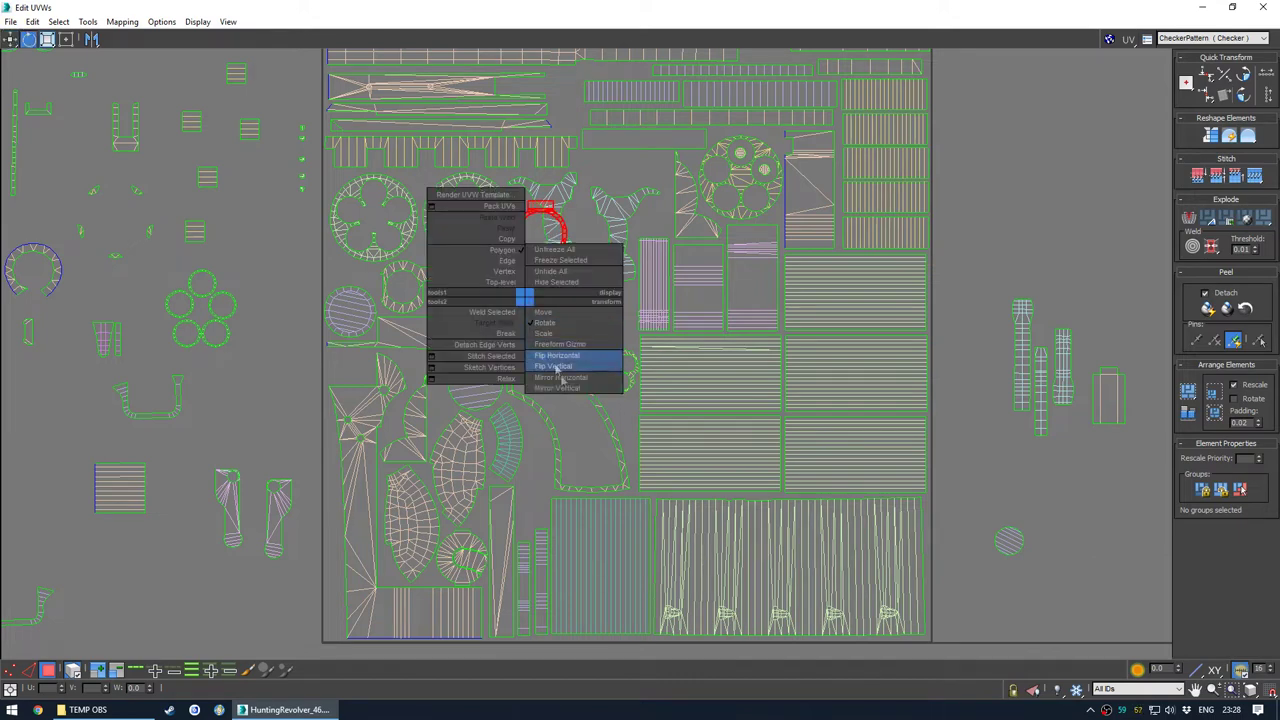
left_click(565, 380)
key("w")
mouse_move(554, 287)
left_mouse_down()
mouse_move(608, 297)
mouse_move(628, 284)
mouse_move(532, 487)
mouse_move(505, 390)
mouse_move(512, 288)
mouse_move(600, 265)
mouse_move(610, 236)
mouse_move(544, 295)
mouse_move(534, 287)
mouse_move(555, 273)
left_mouse_up()
right_click(512, 288)
left_click(539, 368)
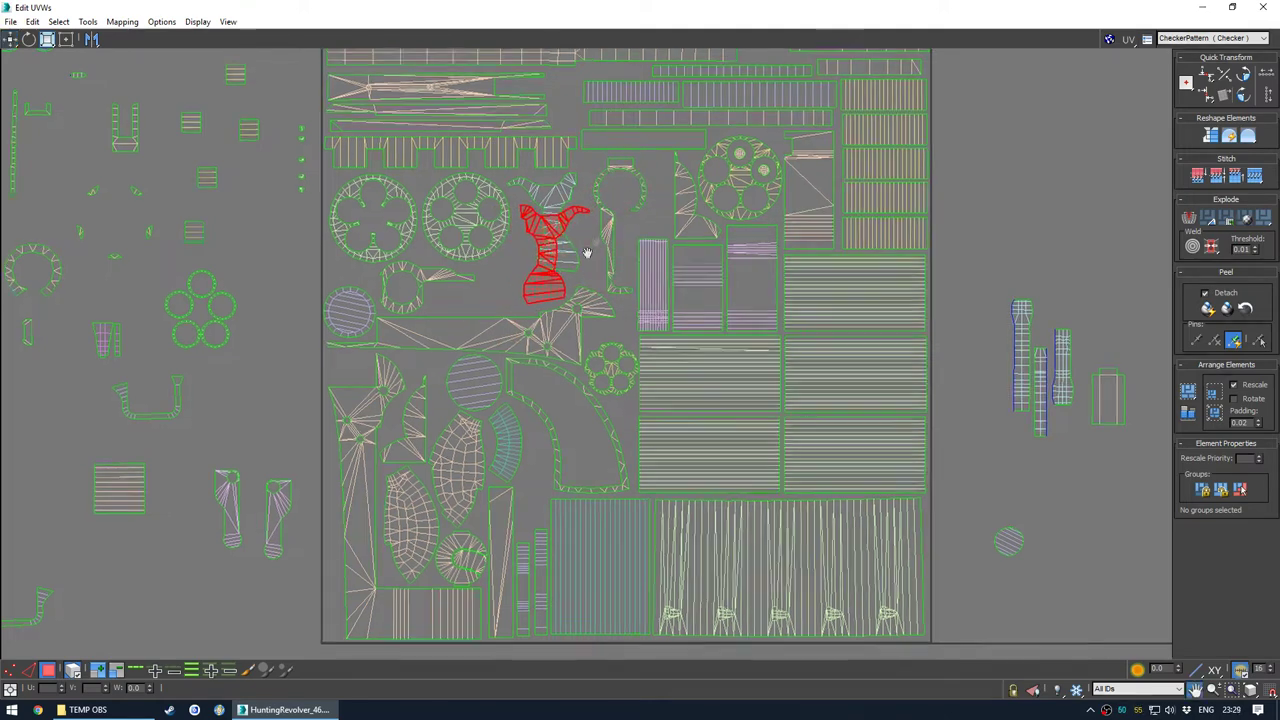
middle_click_drag(595, 241, 537, 311)
left_click(553, 308)
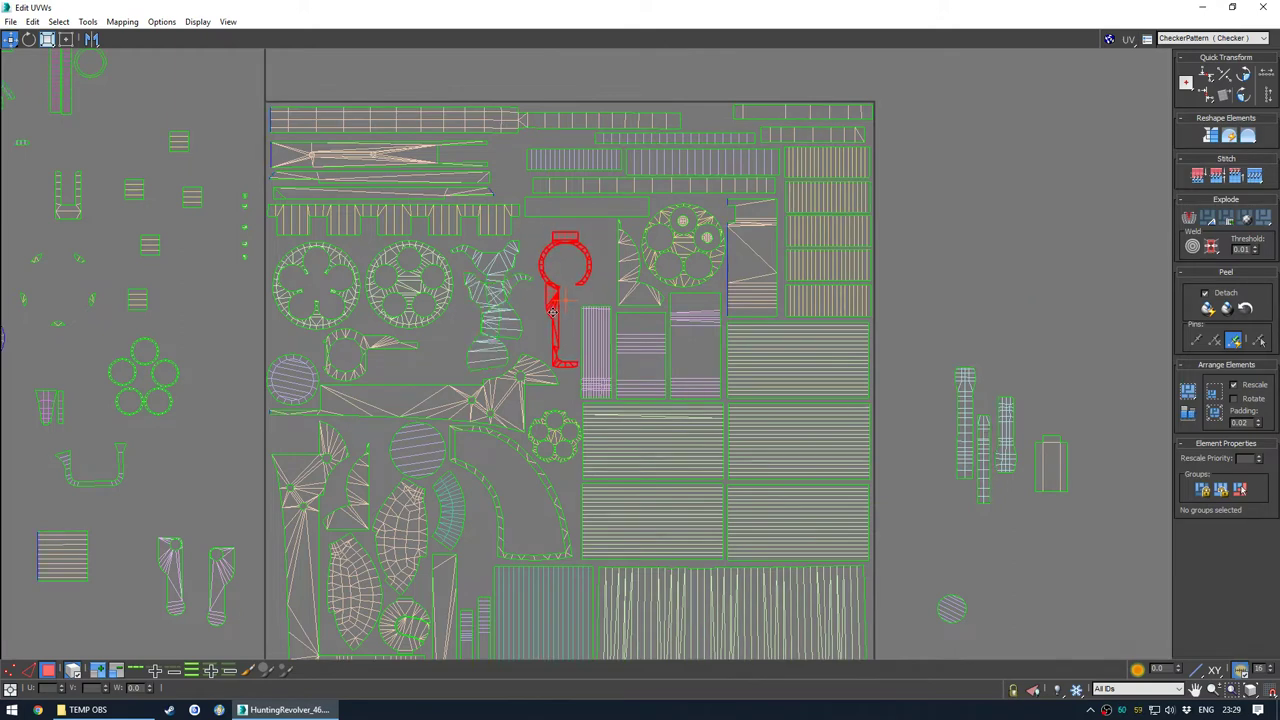
middle_click_drag(591, 233, 559, 283)
left_click(906, 277)
left_click(664, 205)
left_click(898, 250)
middle_click_drag(597, 367, 571, 282)
left_click(705, 265)
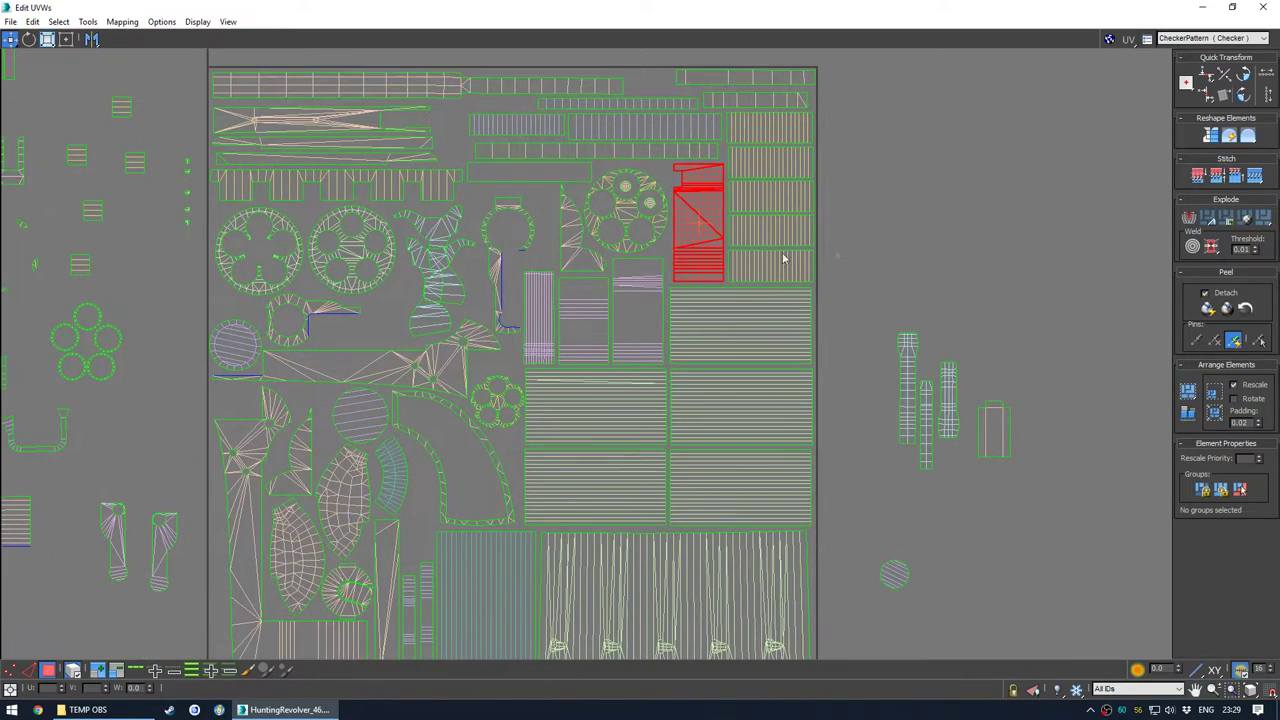
left_click(867, 256)
Move the curved banded strip outside the tile's lower-left edge and put the long-tailed open ring in its place beside the leaf-shaped islands
scroll(689, 256, "down", 1)
middle_click_drag(613, 327, 614, 361)
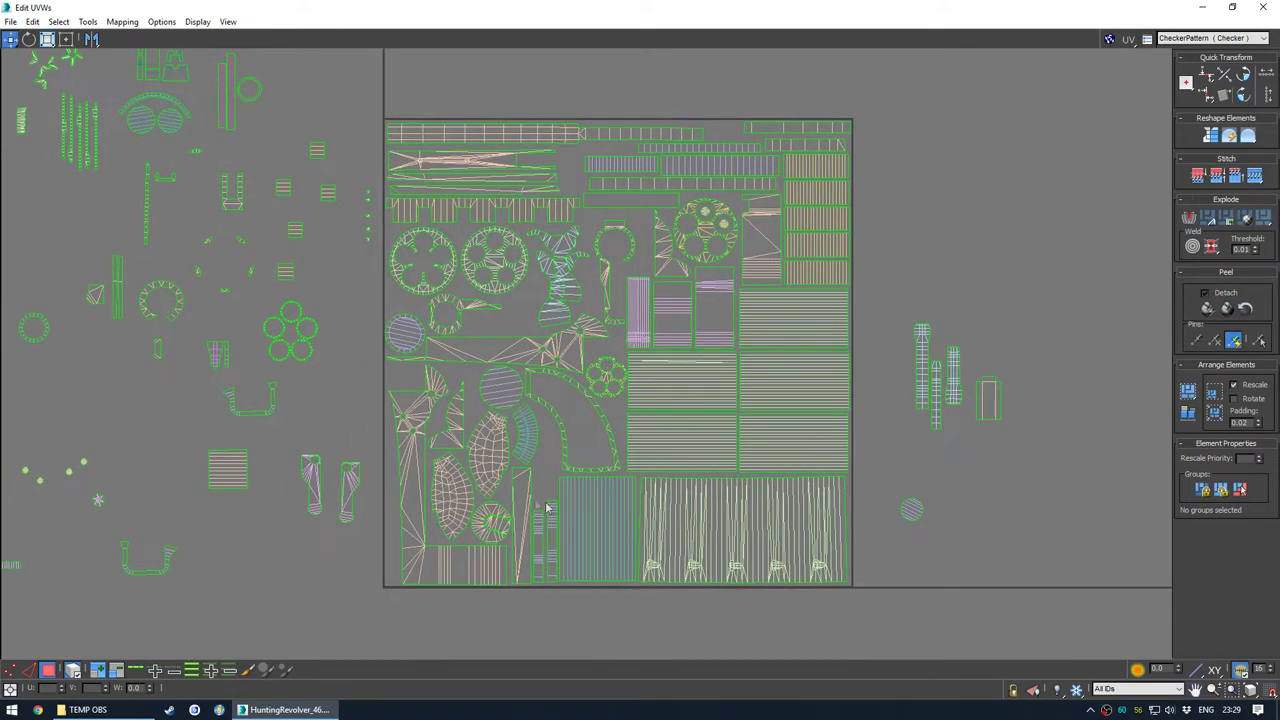
left_click_drag(529, 441, 314, 601)
left_click_drag(604, 275, 523, 467)
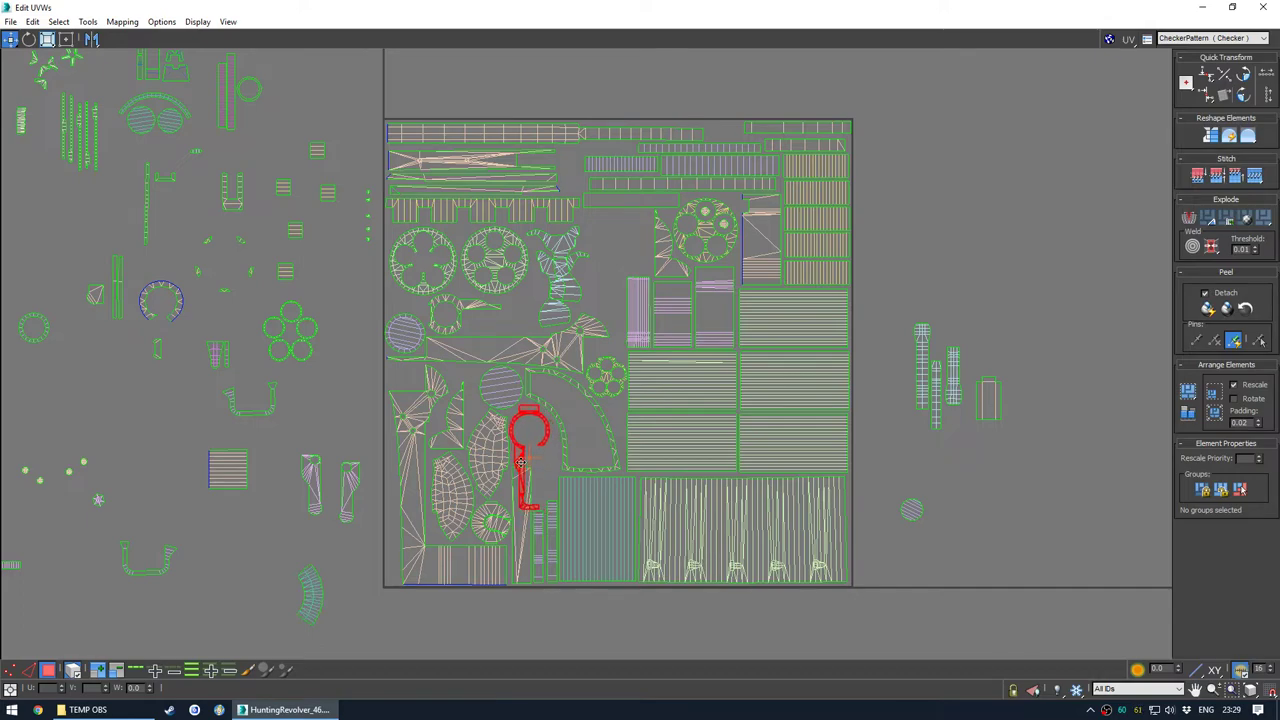
Move the two narrow striped strips below the tile and shift the thin triangular island against the wide vertically lined panel
scroll(528, 455, "up", 3)
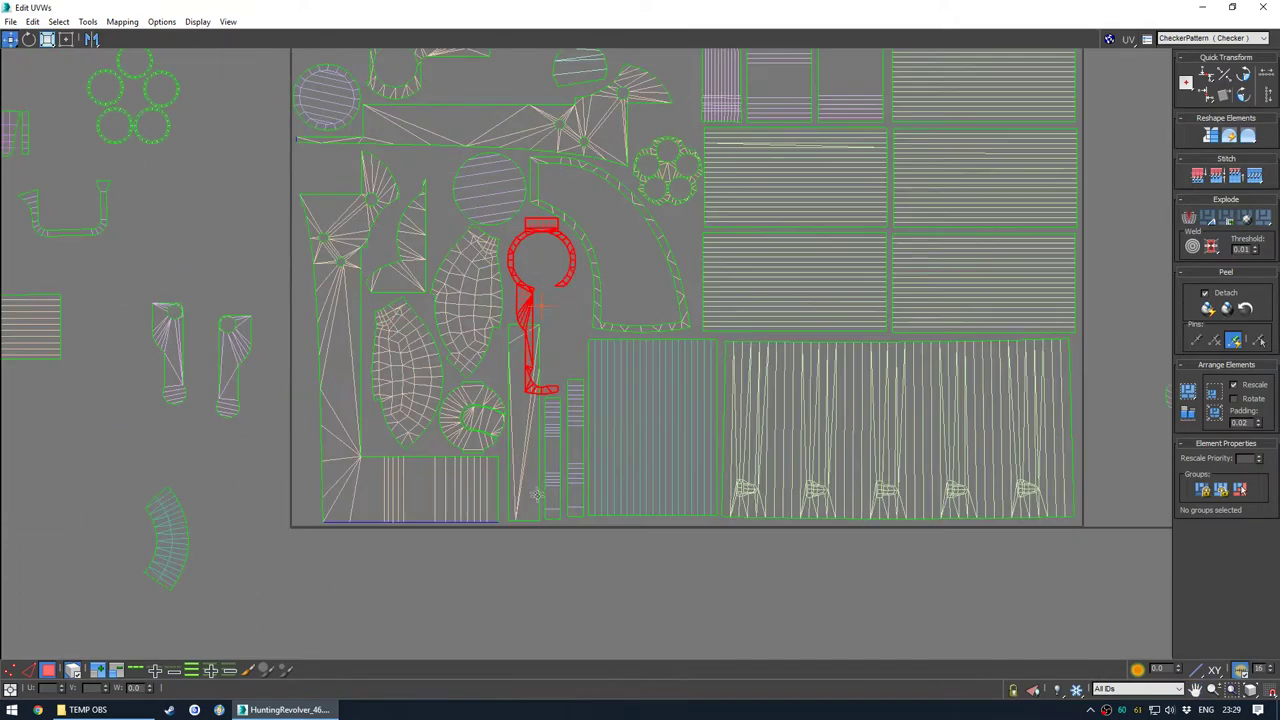
left_click_drag(571, 502, 574, 492)
left_click_drag(574, 482, 531, 623)
left_click_drag(532, 465, 575, 465)
Nudge the long-tailed open ring towards the upper leaf-shaped mesh island and adjust that leaf's rotation to fit beside it
left_click(513, 318)
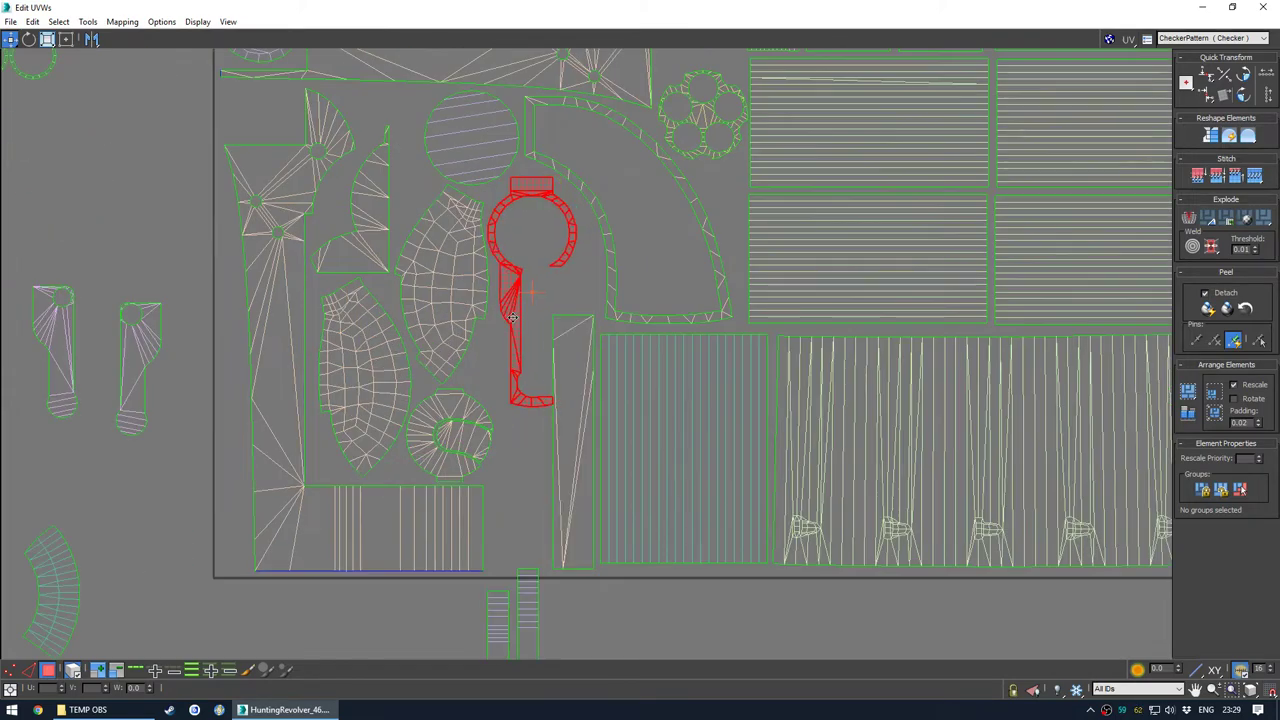
left_click_drag(513, 318, 449, 329)
left_click(451, 296)
key("e")
key("w")
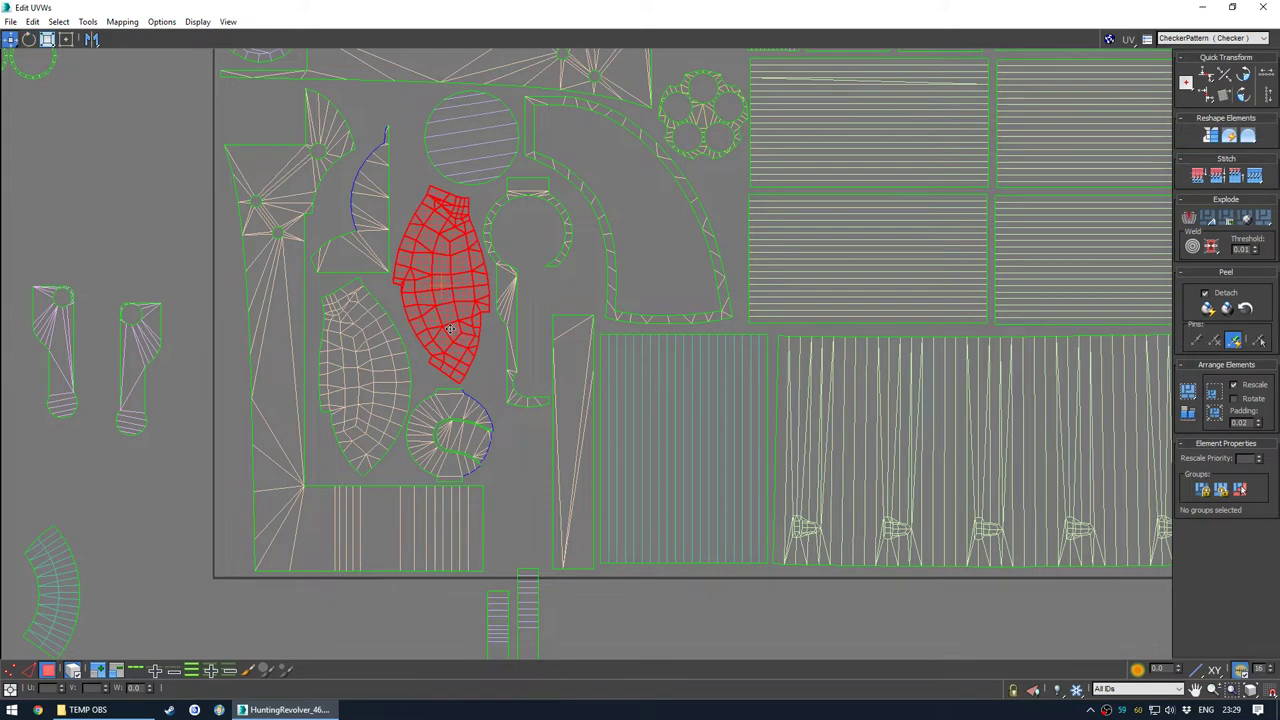
left_click(519, 506)
middle_click_drag(538, 504, 540, 479)
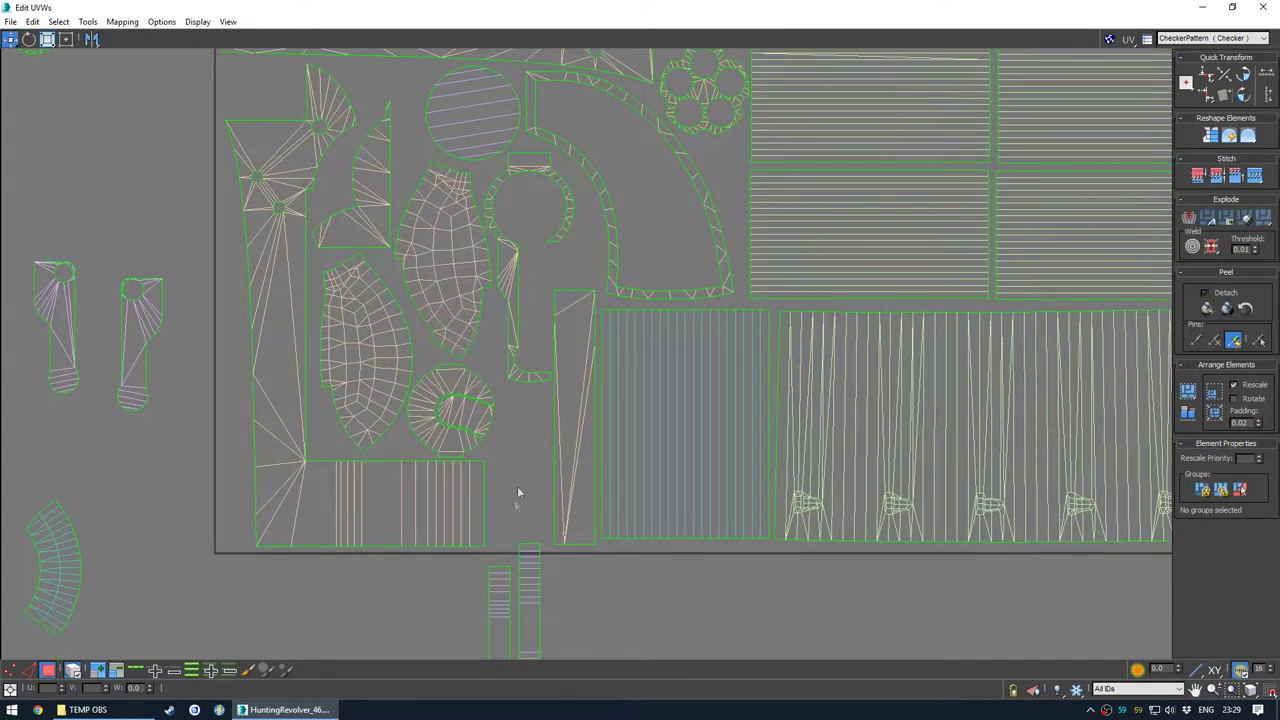
Move the two narrow trigger-guard strips back into the tile, under the open ring's tail beside the thin triangle
left_click_drag(538, 588, 542, 422)
left_click_drag(610, 6, 359, 161)
middle_click_drag(690, 290, 744, 386, "alt")
left_click(299, 451)
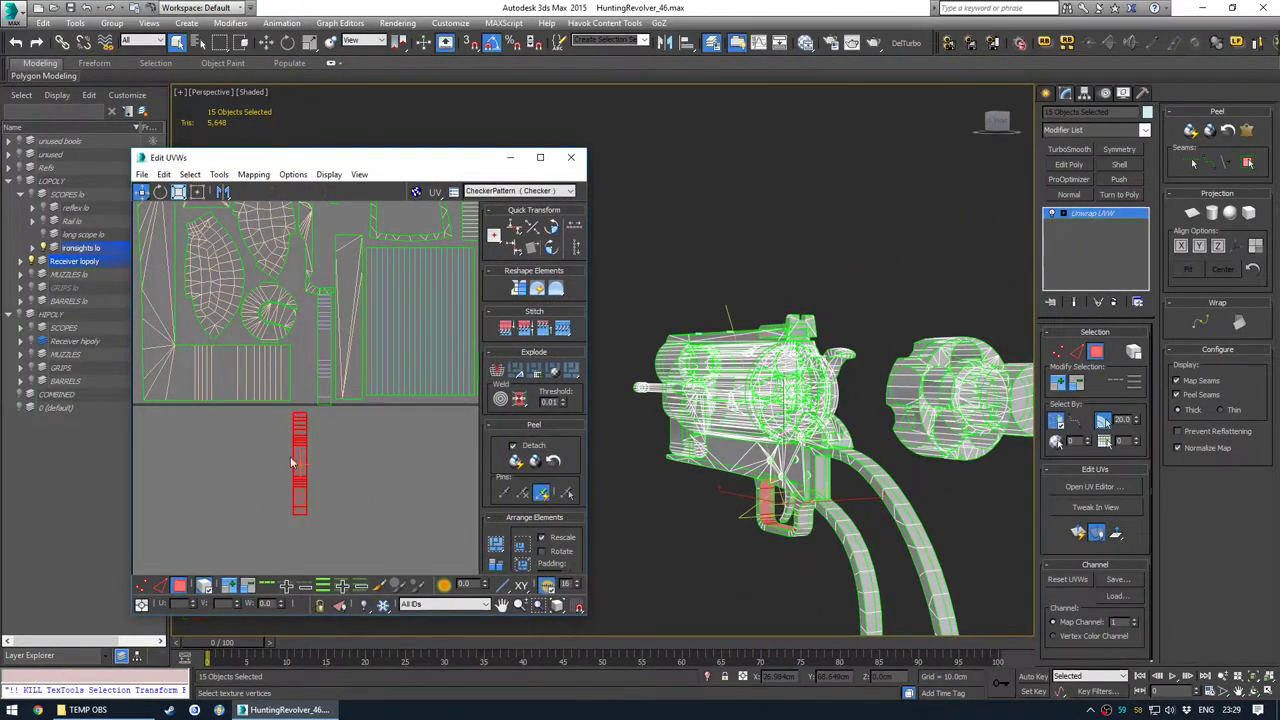
left_click_drag(303, 428, 302, 342)
Nudge the long-tailed open ring and the longer trigger-guard strip to leave padding between them
middle_click_drag(315, 350, 333, 449)
scroll(340, 336, "up", 1)
key("r")
left_click(315, 325)
key("w")
left_click_drag(315, 325, 316, 320)
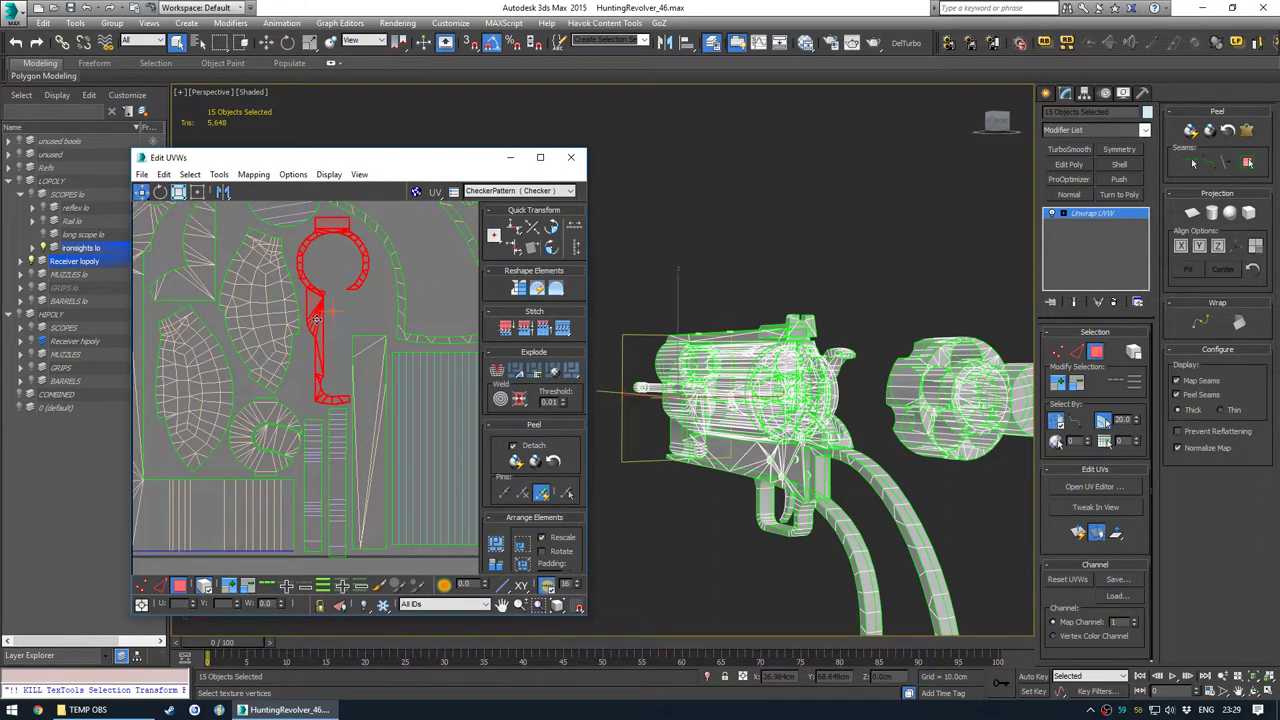
middle_click_drag(366, 474, 375, 399)
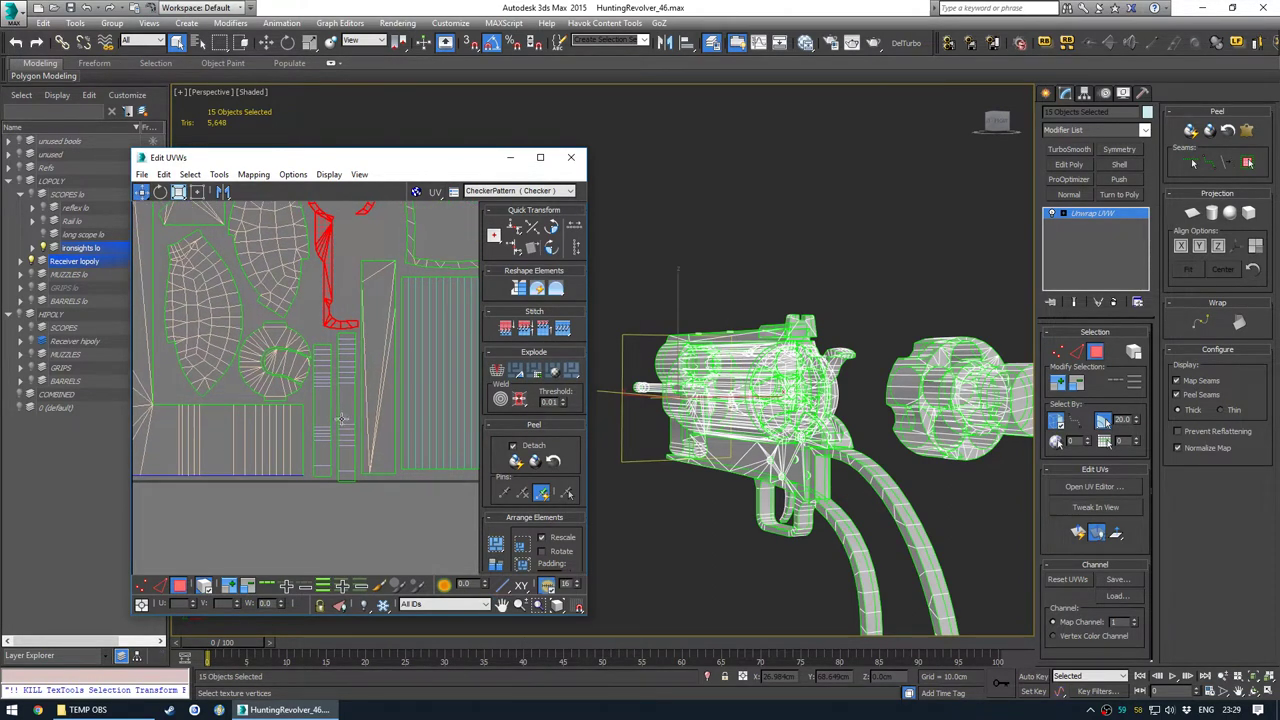
left_click(348, 418)
left_click_drag(348, 418, 350, 415)
Scale up the longer trigger-guard strip while checking its checker pattern on the model, and move it below the tile
key("r")
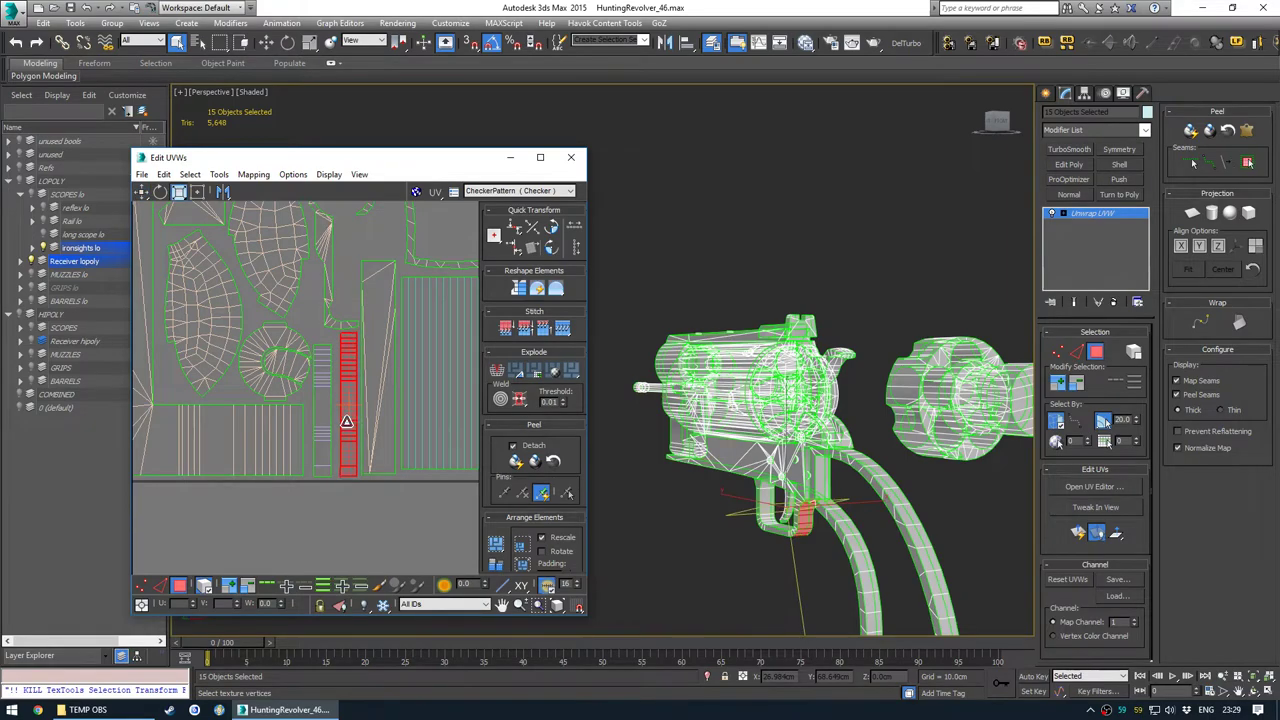
middle_click_drag(655, 405, 797, 466, "alt")
scroll(702, 453, "up", 5)
middle_click_drag(446, 399, 418, 361)
key("w")
mouse_move(321, 327)
left_mouse_down()
mouse_move(321, 353)
mouse_move(323, 338)
left_mouse_up()
key("r")
mouse_move(740, 432)
middle_mouse_down("alt")
mouse_move(662, 416)
mouse_move(758, 434)
mouse_move(672, 430)
mouse_move(750, 435)
middle_mouse_up("alt")
scroll(314, 370, "down", 4)
key("w")
left_click_drag(317, 369, 356, 443)
Examine which model faces belong to the lined horizontal strips in the tile's upper rows
middle_click_drag(391, 235, 316, 440)
scroll(322, 349, "up", 4)
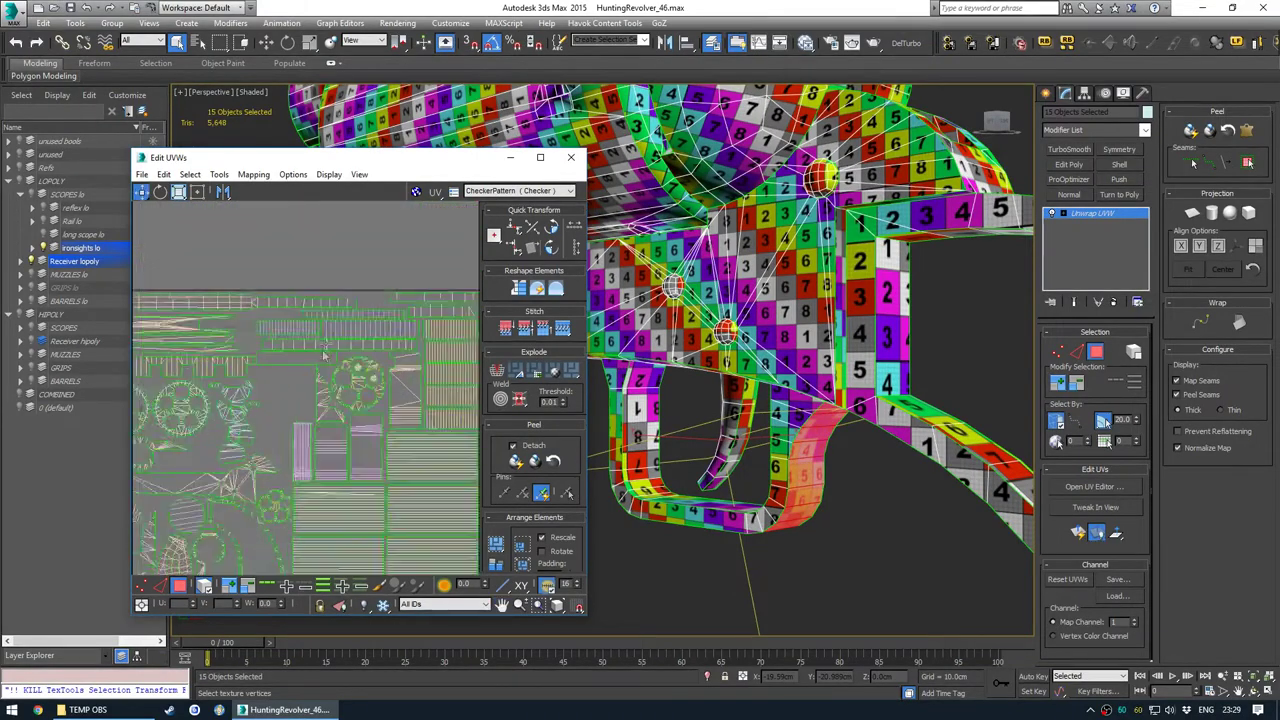
left_click_drag(308, 269, 358, 318)
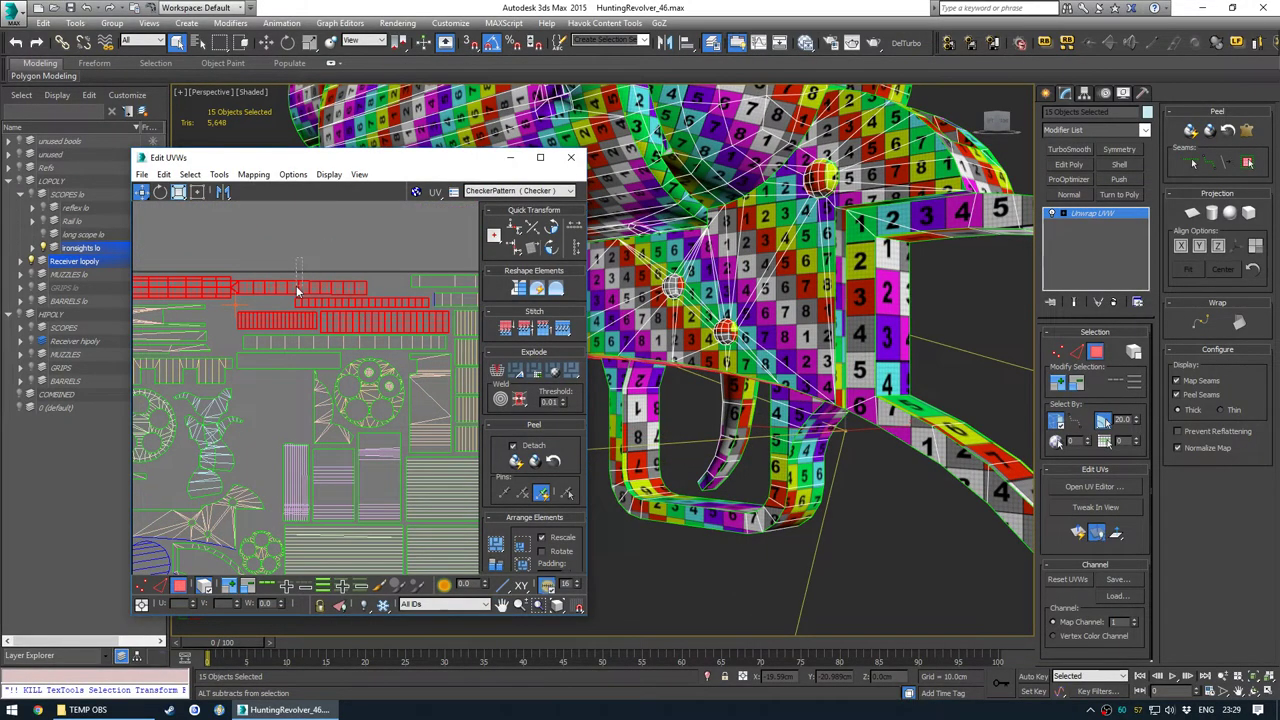
left_click(297, 288, "alt")
scroll(815, 362, "down", 3)
scroll(871, 426, "up", 4)
mouse_move(871, 426)
middle_mouse_down("alt")
mouse_move(700, 420)
mouse_move(644, 433)
mouse_move(910, 461)
mouse_move(868, 448)
middle_mouse_up("alt")
scroll(644, 433, "down", 4)
scroll(790, 445, "down", 4)
middle_click_drag(980, 425, 850, 410)
scroll(850, 410, "up", 5)
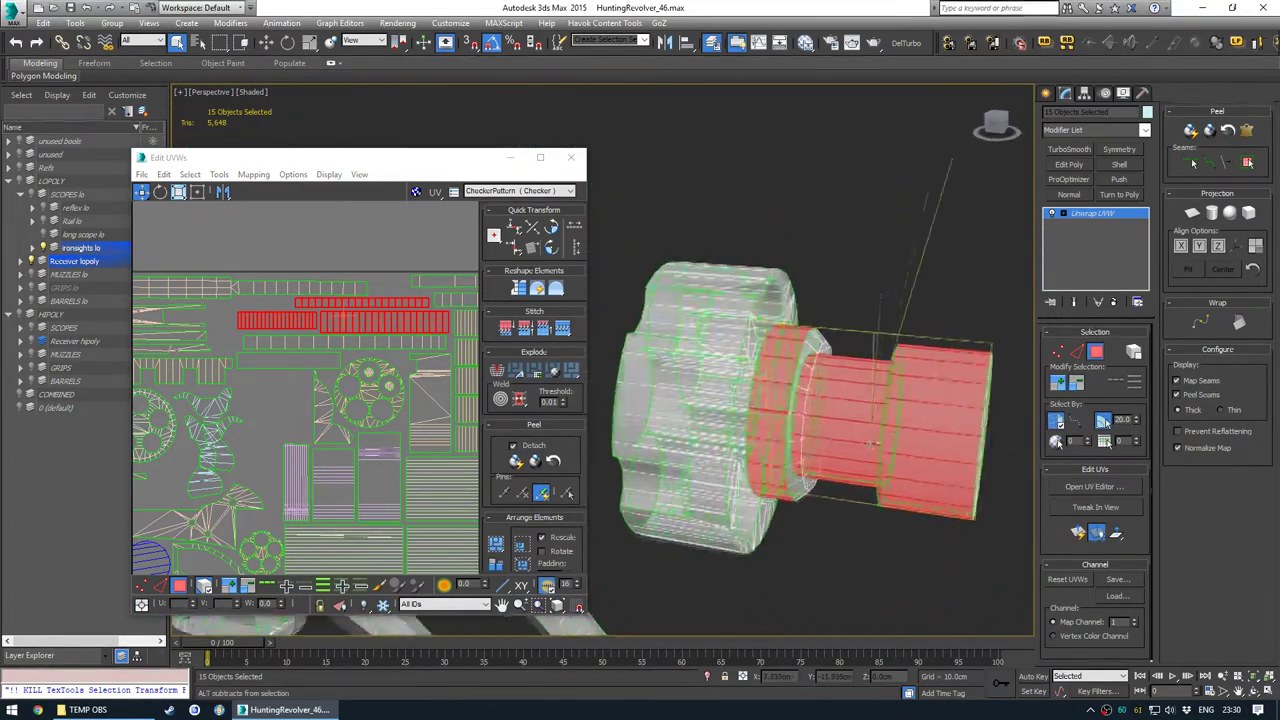
middle_click_drag(975, 412, 918, 410, "alt")
left_click(918, 410)
Move the short, densely lined strip from the tile's upper rows down to the gap under the open ring's tail
scroll(378, 320, "down", 4)
middle_click_drag(380, 340, 352, 296)
scroll(383, 298, "up", 3)
left_click(315, 271)
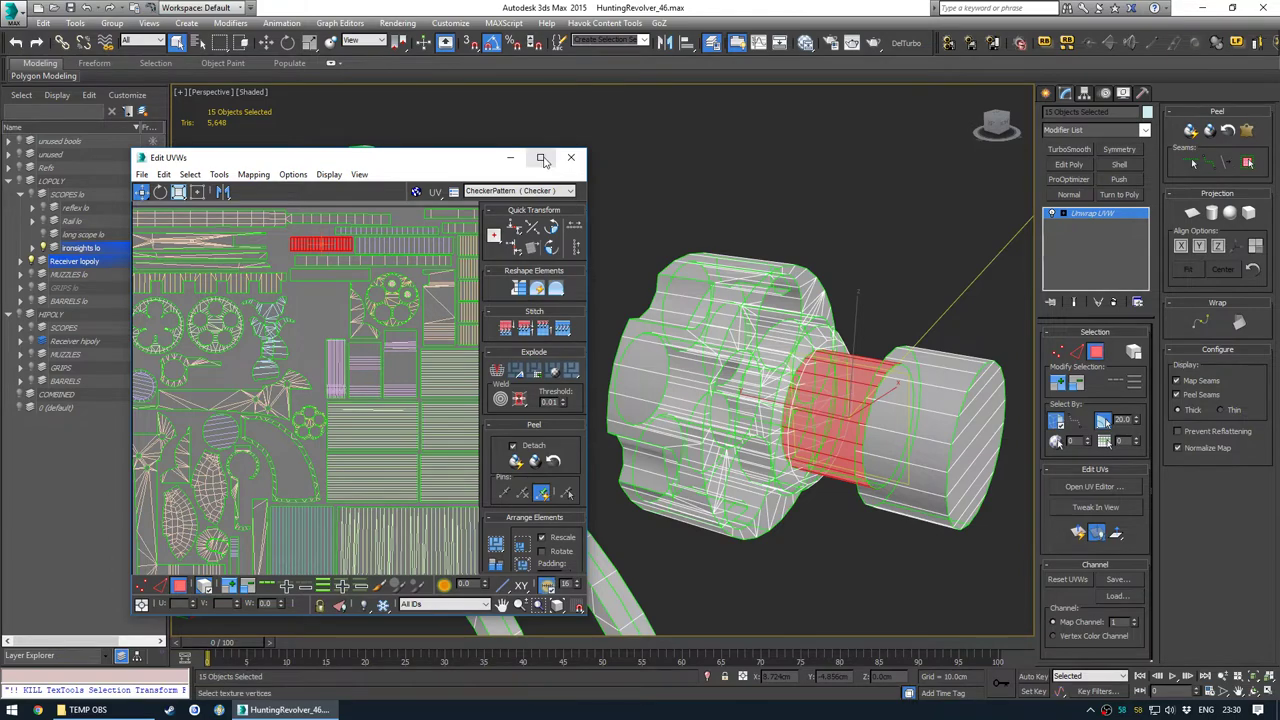
left_click(543, 160)
scroll(568, 223, "down", 2)
middle_click_drag(567, 223, 570, 202)
left_click_drag(595, 130, 529, 427)
scroll(513, 434, "up", 3)
Move the shorter trigger-guard strip below the tile and rotate the densely lined strip upright into the vacated space
left_click_drag(483, 388, 470, 519)
left_click_drag(505, 421, 501, 460)
key("e")
key("w")
Move the longer trigger-guard strip into the vacated gap in the tile's upper rows and rotate it horizontal
scroll(502, 474, "down", 3)
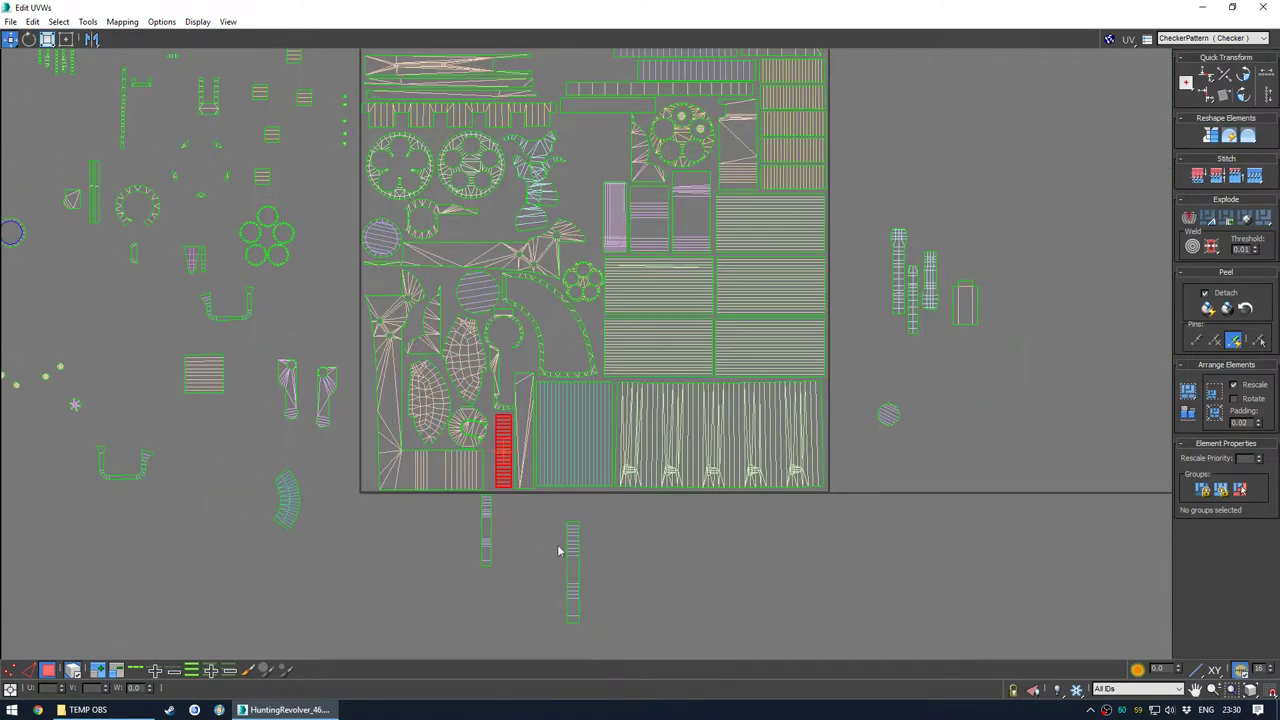
left_click_drag(571, 537, 608, 77)
middle_click_drag(608, 77, 578, 358)
scroll(581, 340, "up", 3)
key("e")
left_click_drag(581, 385, 588, 342)
scroll(610, 367, "up", 3)
scroll(412, 304, "down", 6)
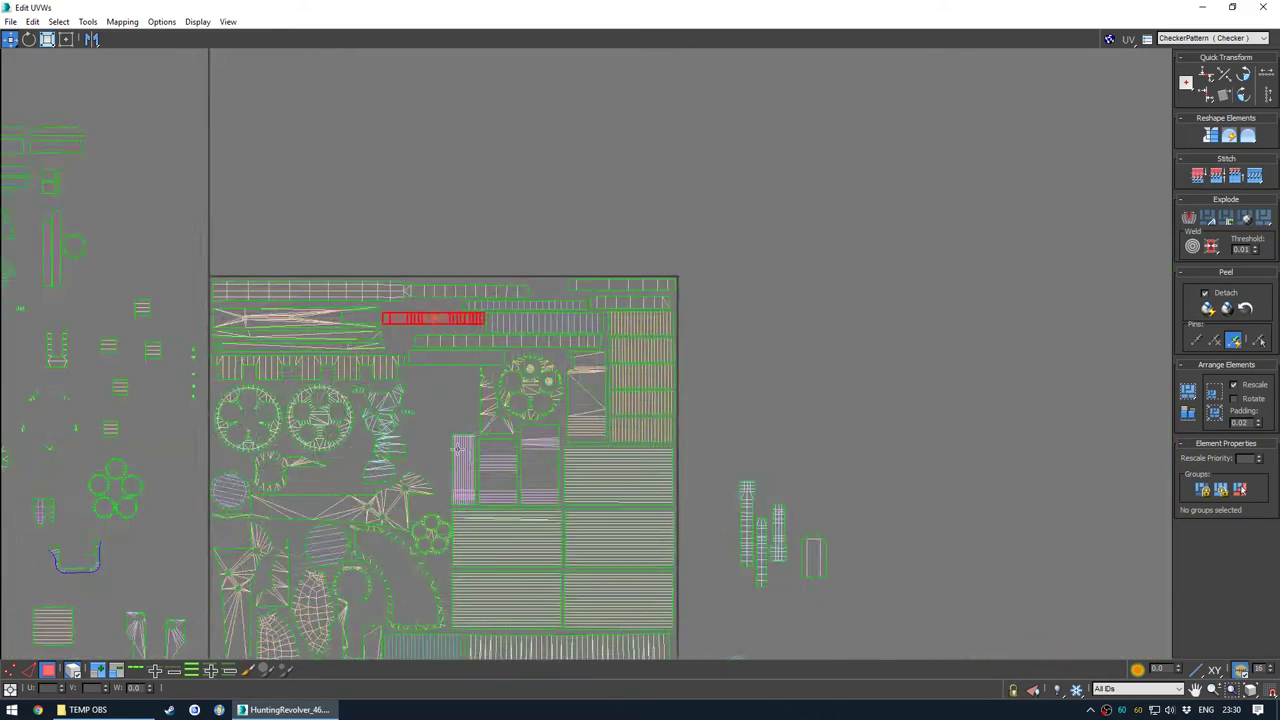
Move the shorter trigger-guard strip to just above the longer one in the upper rows and rotate it horizontal
middle_click_drag(410, 553, 472, 380)
left_click_drag(396, 600, 566, 154)
scroll(487, 125, "up", 6)
key("e")
key("w")
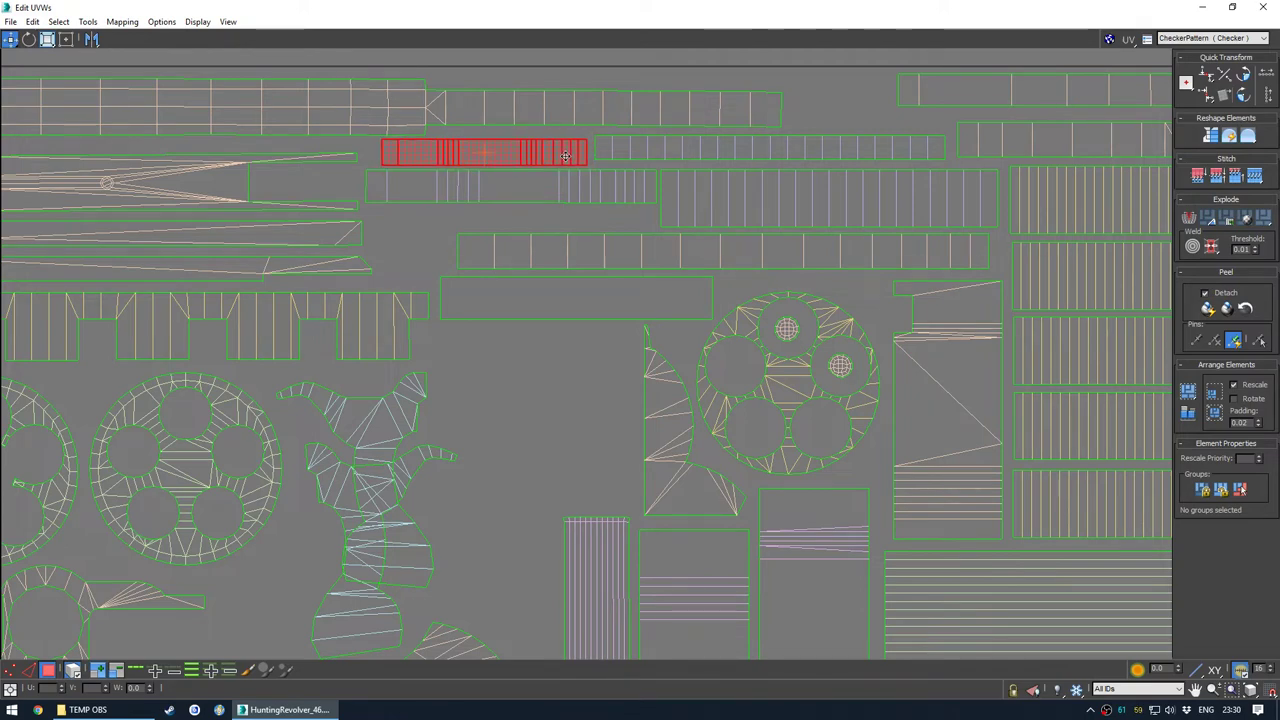
Move one antler-shaped island outside the tile's left edge and nudge the other beside the second perforated disc
scroll(455, 257, "down", 6)
middle_click_drag(348, 430, 370, 351)
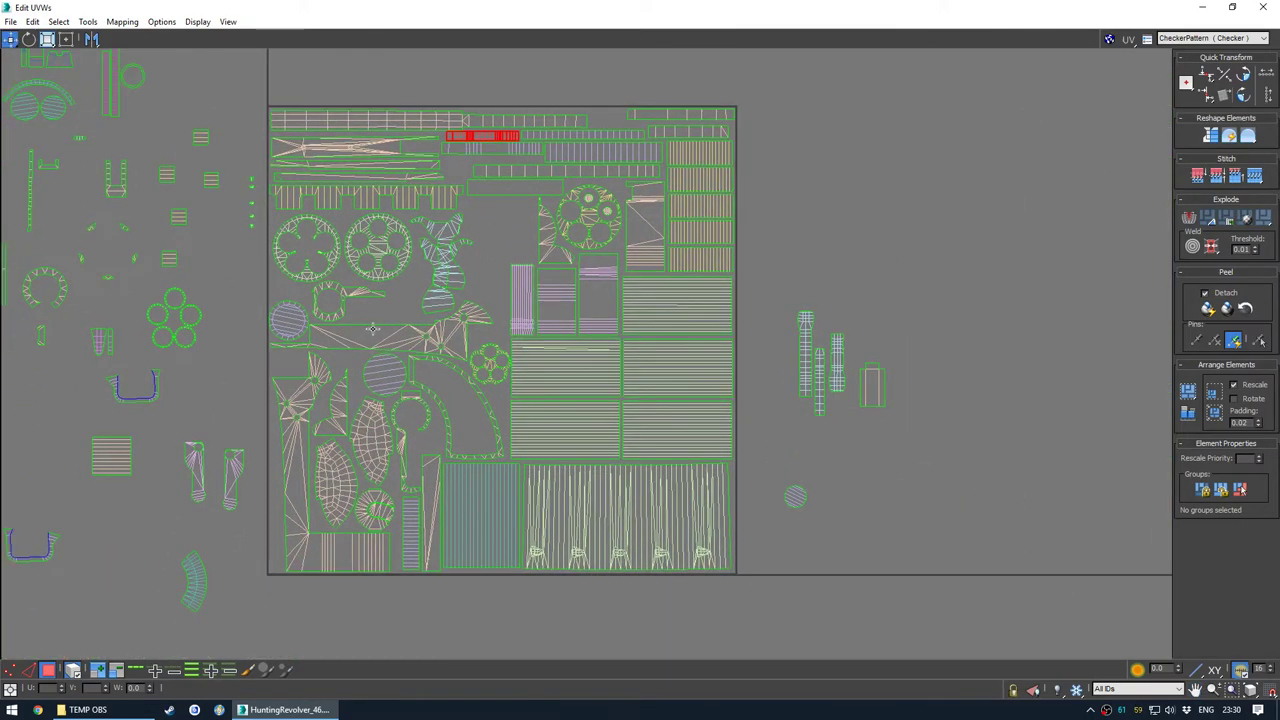
middle_click_drag(398, 380, 455, 352)
middle_click_drag(453, 408, 541, 437)
left_click_drag(595, 269, 383, 408)
left_click(578, 288)
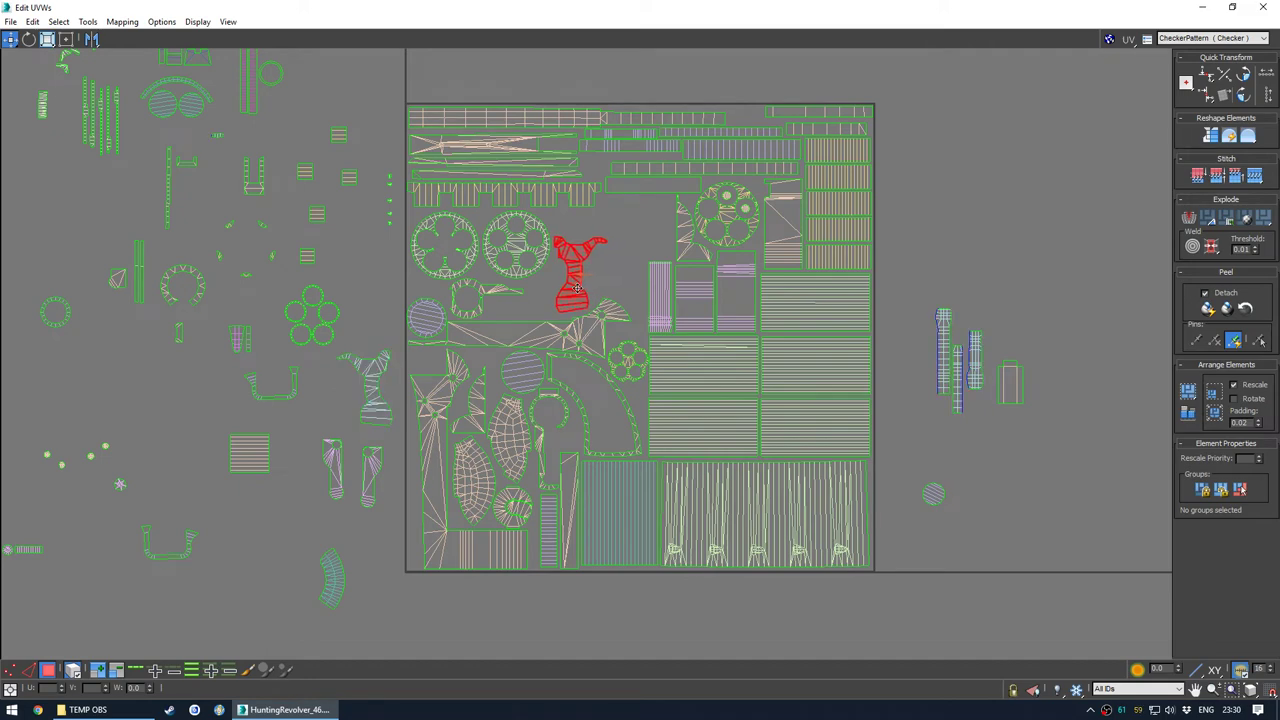
left_click_drag(577, 288, 578, 289)
left_click(616, 260)
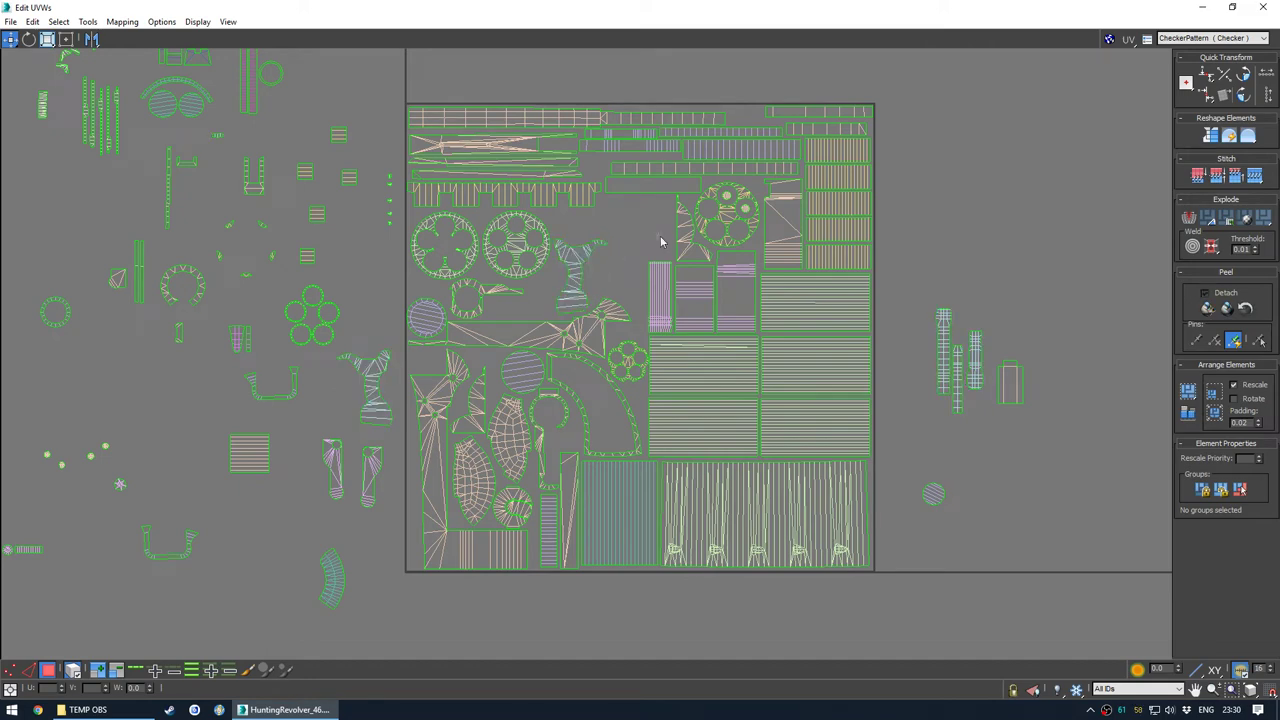
Move two narrow vertical strips from outside the tile into the slot along its lower-left edge, stacked one above the other
middle_click_drag(660, 241, 632, 247)
key("ctrl+a")
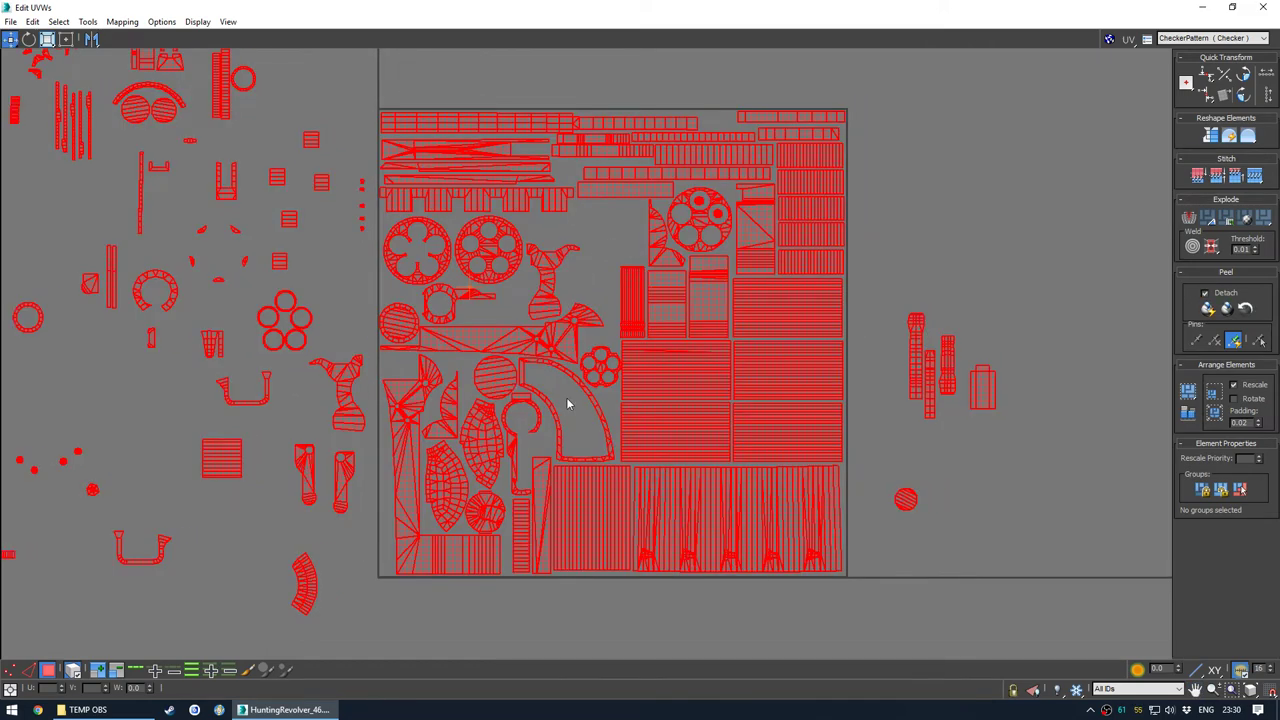
middle_click_drag(419, 402, 550, 463)
left_click(440, 127)
left_click_drag(356, 176, 528, 610)
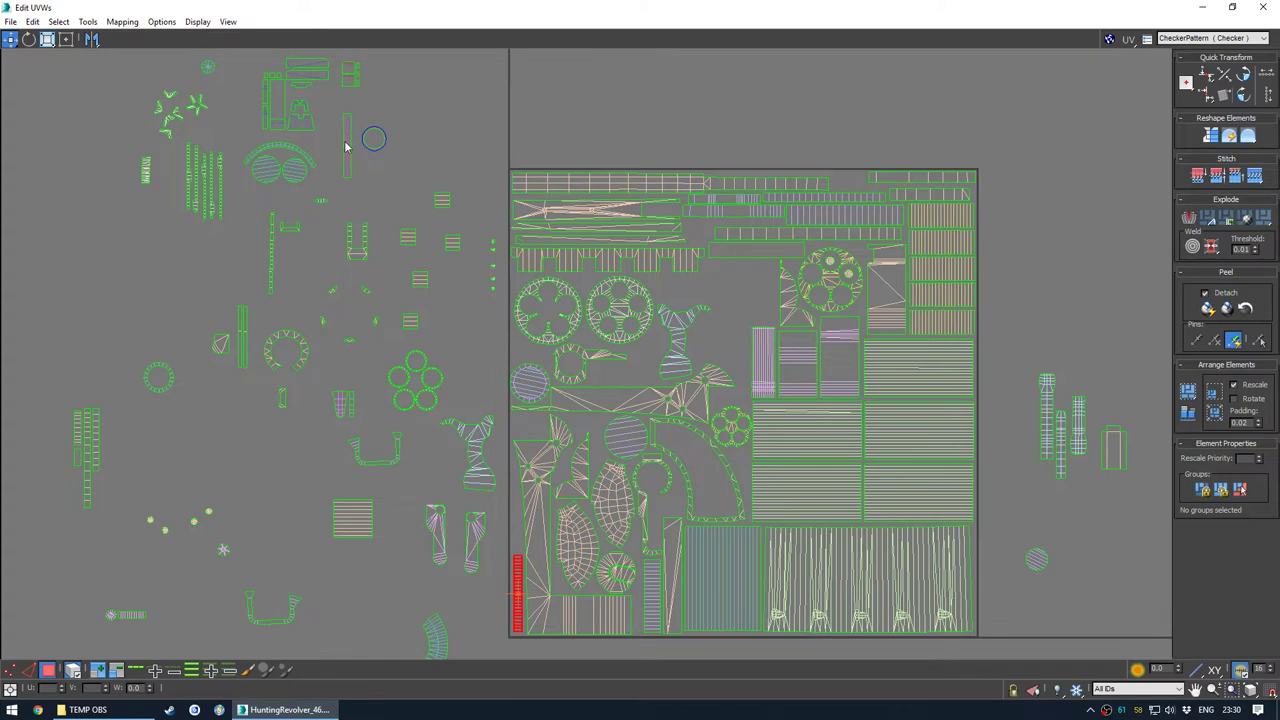
left_click_drag(346, 147, 533, 502)
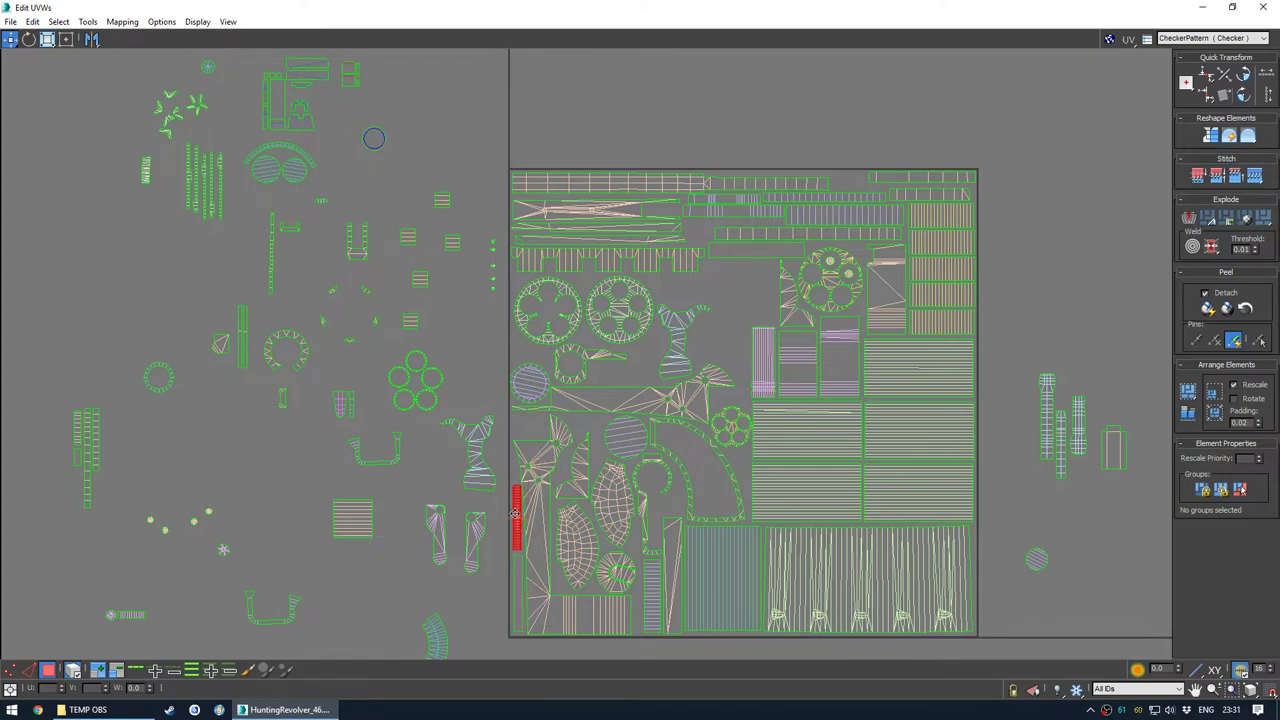
left_click(492, 572)
middle_click_drag(515, 596, 509, 487)
scroll(512, 487, "up", 4)
left_click(513, 487)
left_click_drag(513, 487, 517, 487)
scroll(450, 480, "down", 5)
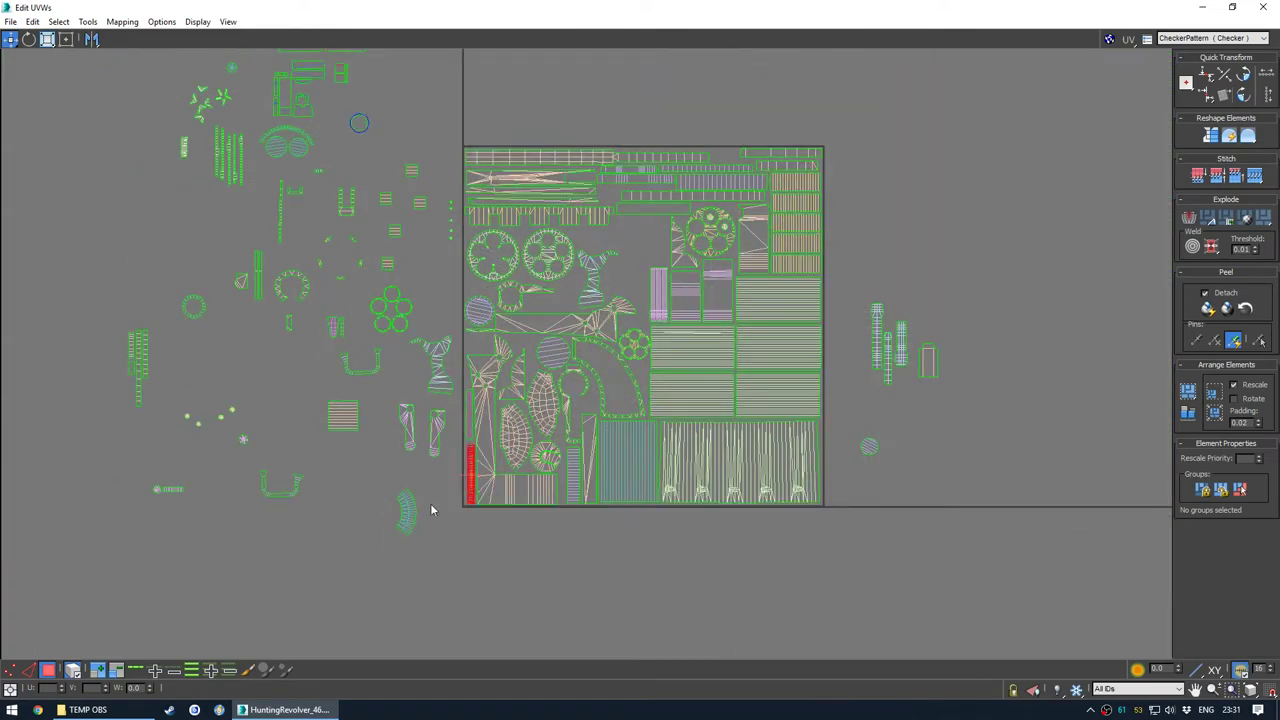
Move the curved gridded strip into the gap beside the antler-shaped island and rotate it to follow the free space
left_click_drag(412, 515, 571, 317)
scroll(574, 277, "up", 5)
key("e")
key("w")
left_click(528, 308)
scroll(529, 338, "down", 6)
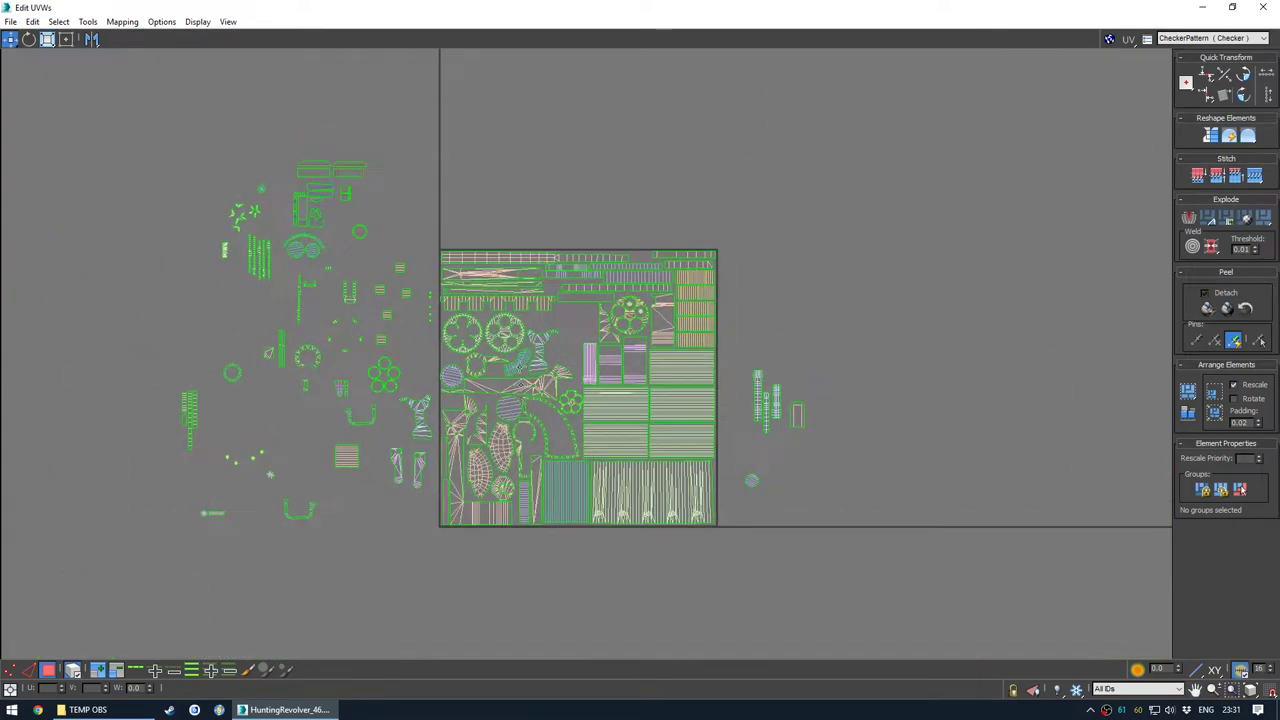
Select the lined rectangular panels in the tile's right half one after another to examine their placement
scroll(520, 385, "up", 5)
middle_click_drag(793, 406, 612, 309)
left_click(670, 307)
left_click(760, 312)
middle_click_drag(782, 403, 616, 316)
left_click(616, 318)
left_click(806, 353)
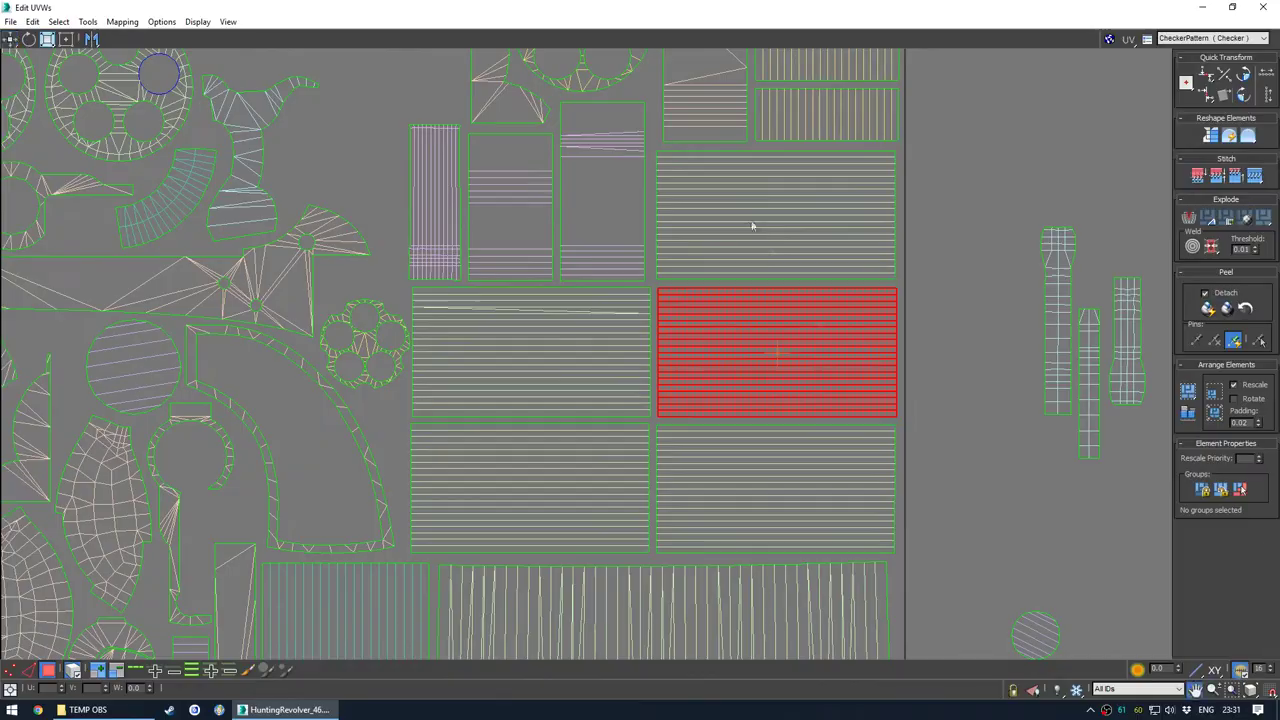
middle_click_drag(754, 121, 660, 326)
Select a section of cylinder faces on the model and find it within the large fluted island
left_click_drag(835, 8, 247, 204)
middle_click_drag(600, 350, 800, 375, "alt")
scroll(860, 372, "down", 5)
scroll(895, 371, "up", 4)
middle_click_drag(880, 372, 742, 383, "alt")
left_click(800, 378)
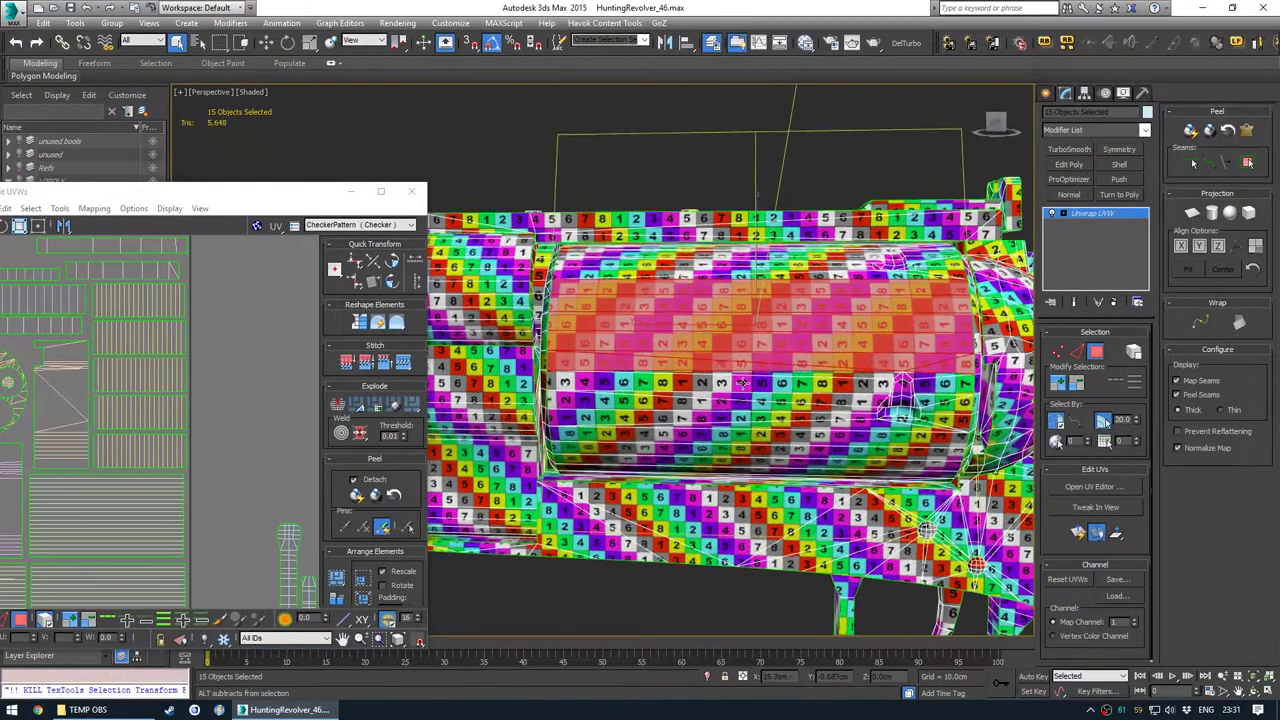
scroll(300, 410, "down", 4)
scroll(201, 457, "up", 5)
middle_click_drag(169, 558, 196, 439)
scroll(184, 441, "down", 2)
scroll(275, 374, "up", 5)
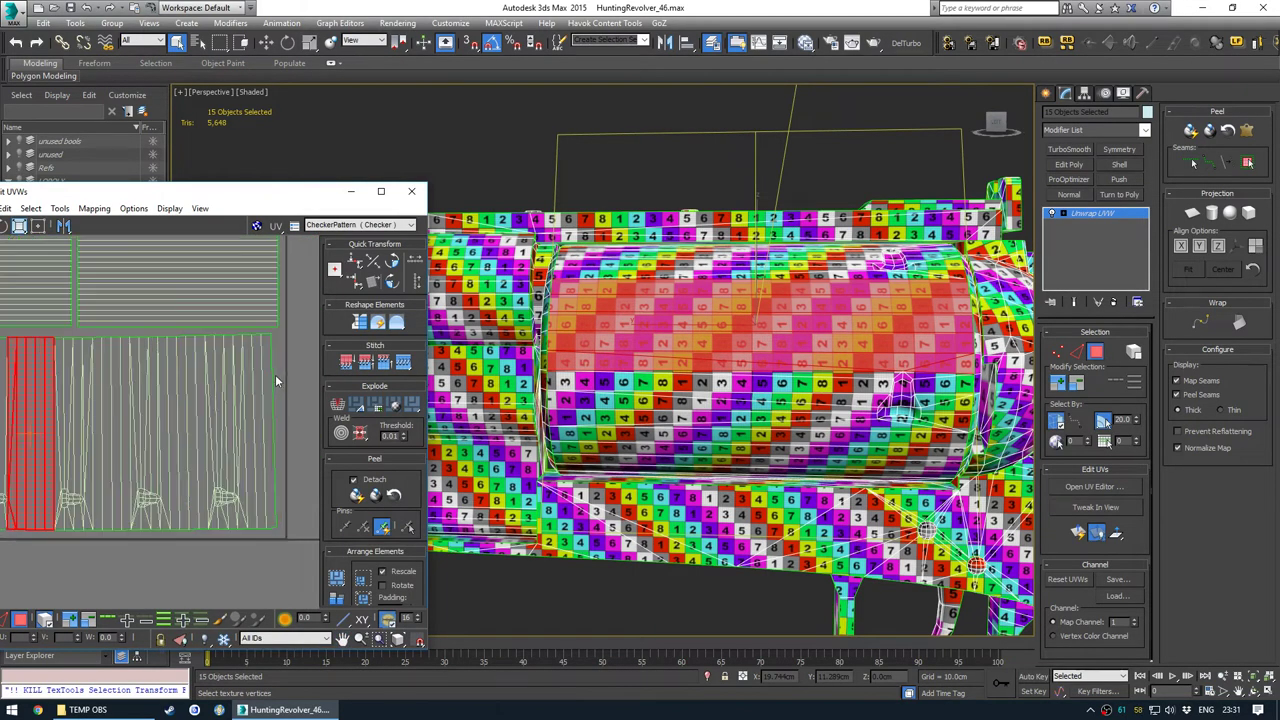
scroll(243, 428, "down", 2)
Nudge the large fluted cylinder island slightly closer to the tile's lower-right corner
left_click(384, 193)
middle_click_drag(703, 263, 663, 123)
scroll(663, 123, "down", 3)
left_click(714, 484)
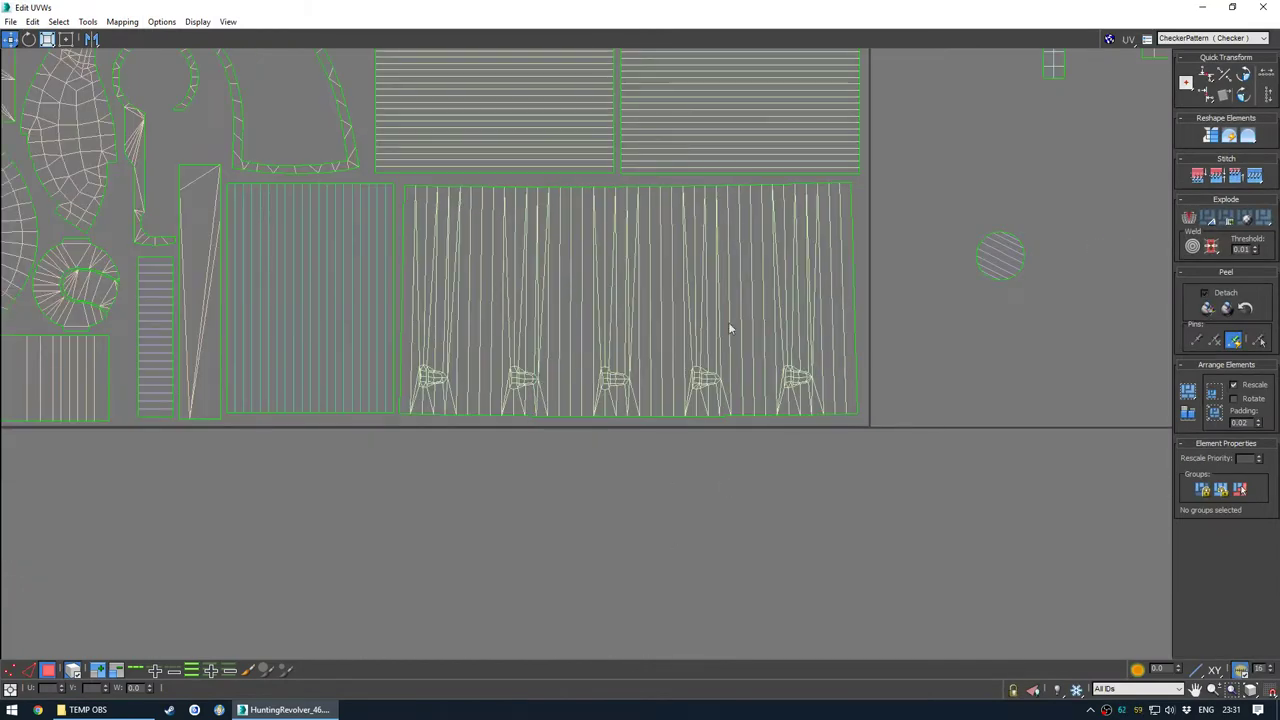
middle_click_drag(730, 328, 651, 351)
left_click(655, 350)
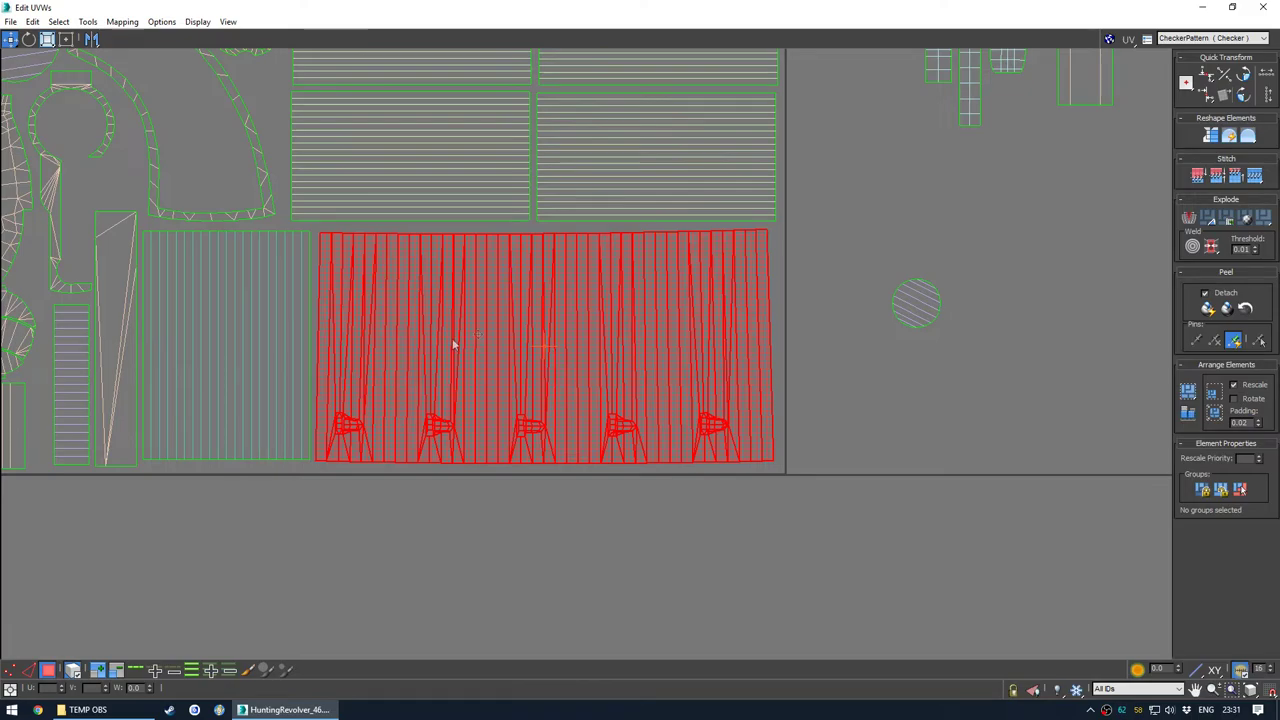
middle_click_drag(380, 251, 366, 281)
left_click_drag(502, 371, 505, 373)
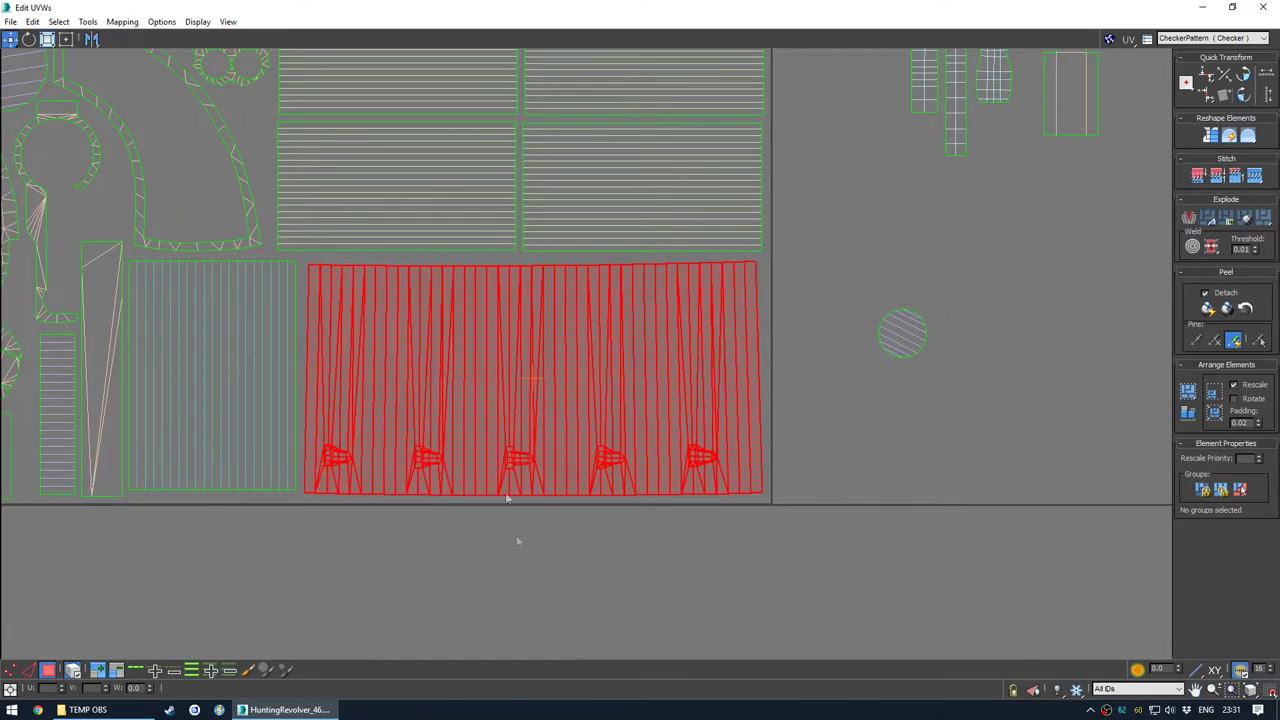
left_click(516, 538)
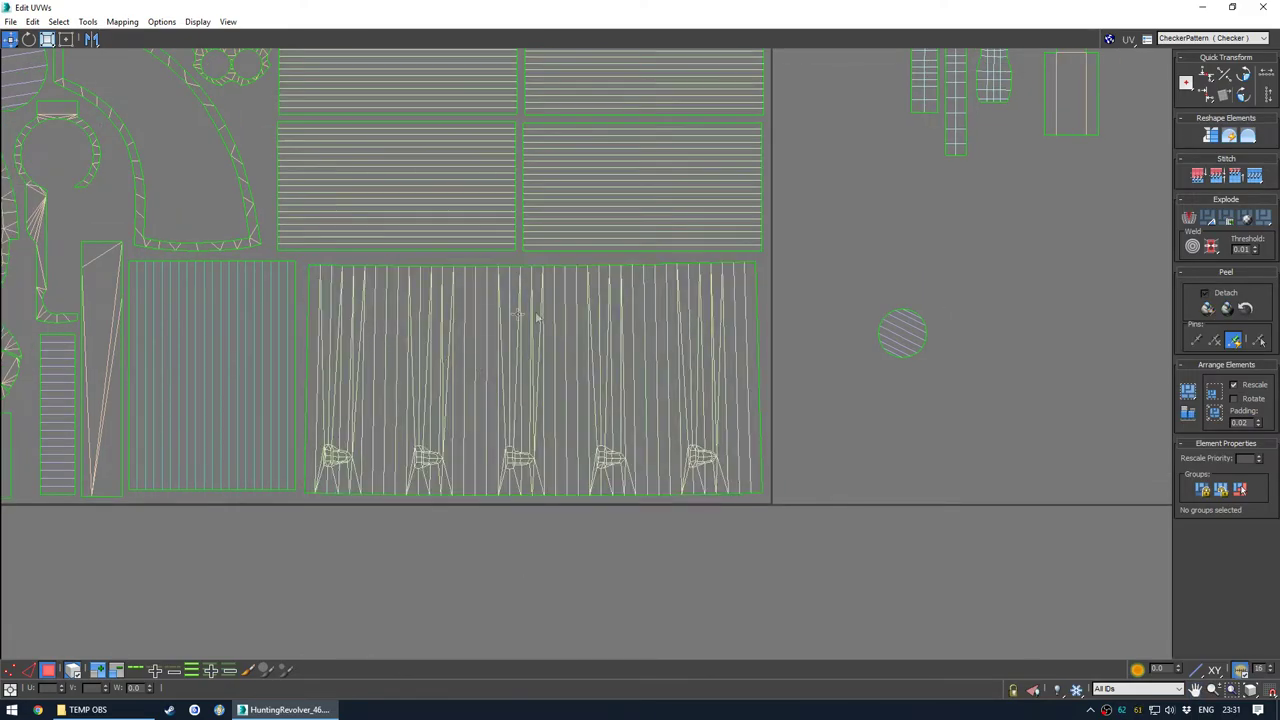
Inspect the checker pattern on the revolver's cylinder and frame from several angles for stretching and scale differences
left_click_drag(698, 6, 296, 128)
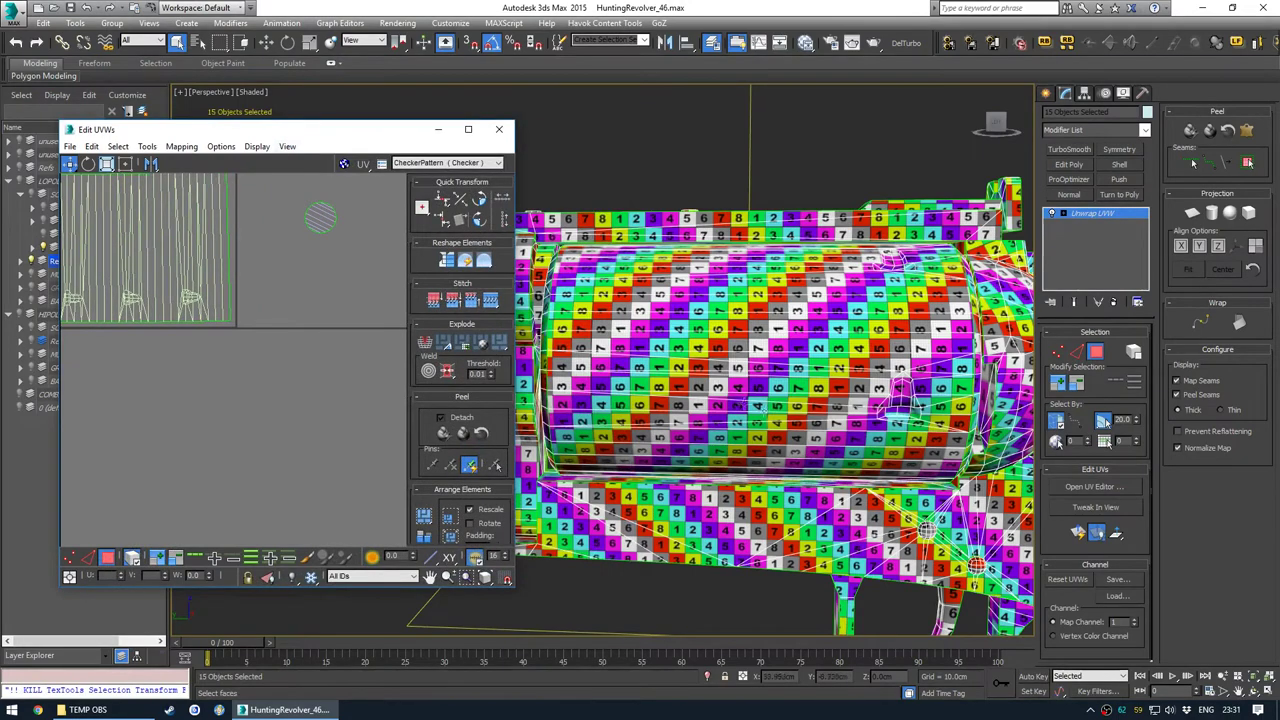
left_click(468, 130)
middle_click_drag(796, 367, 870, 346)
scroll(663, 342, "up", 2)
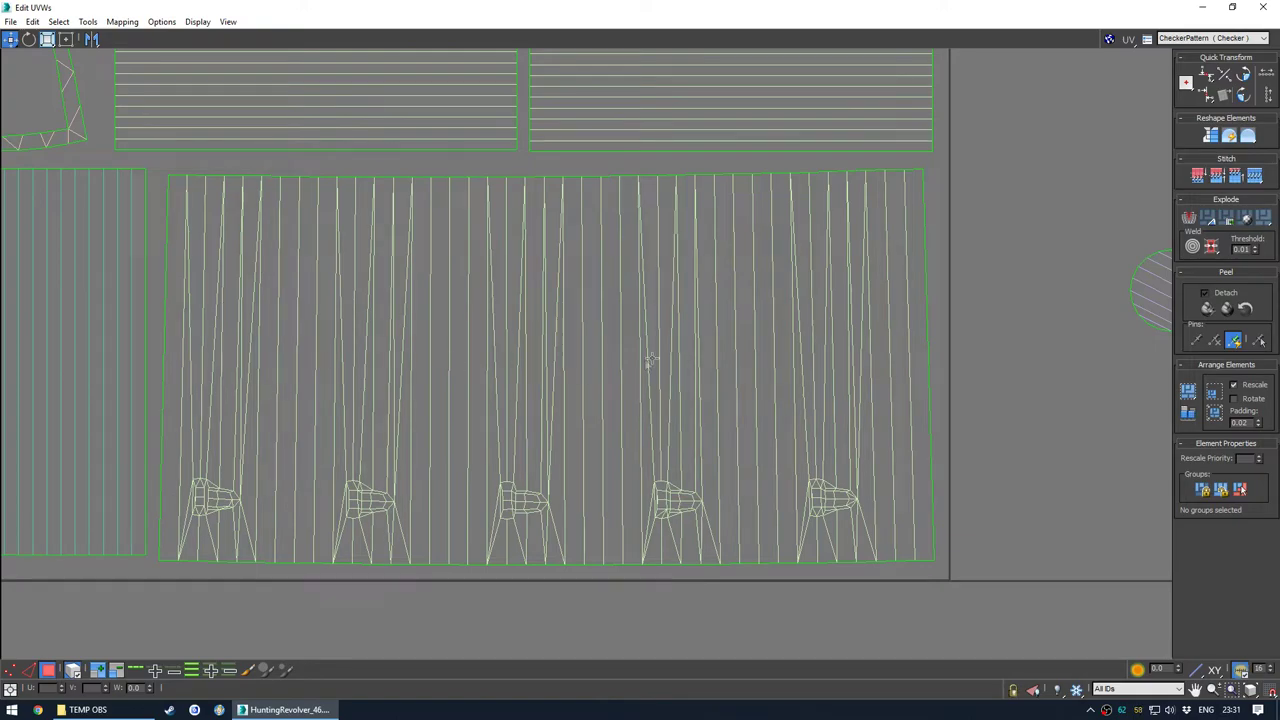
left_click_drag(651, 6, 235, 146)
middle_click_drag(725, 310, 618, 369, "alt")
scroll(790, 400, "up", 3)
scroll(684, 364, "down", 3)
middle_click_drag(682, 298, 815, 301)
scroll(597, 251, "up", 4)
middle_click_drag(590, 236, 642, 142, "alt")
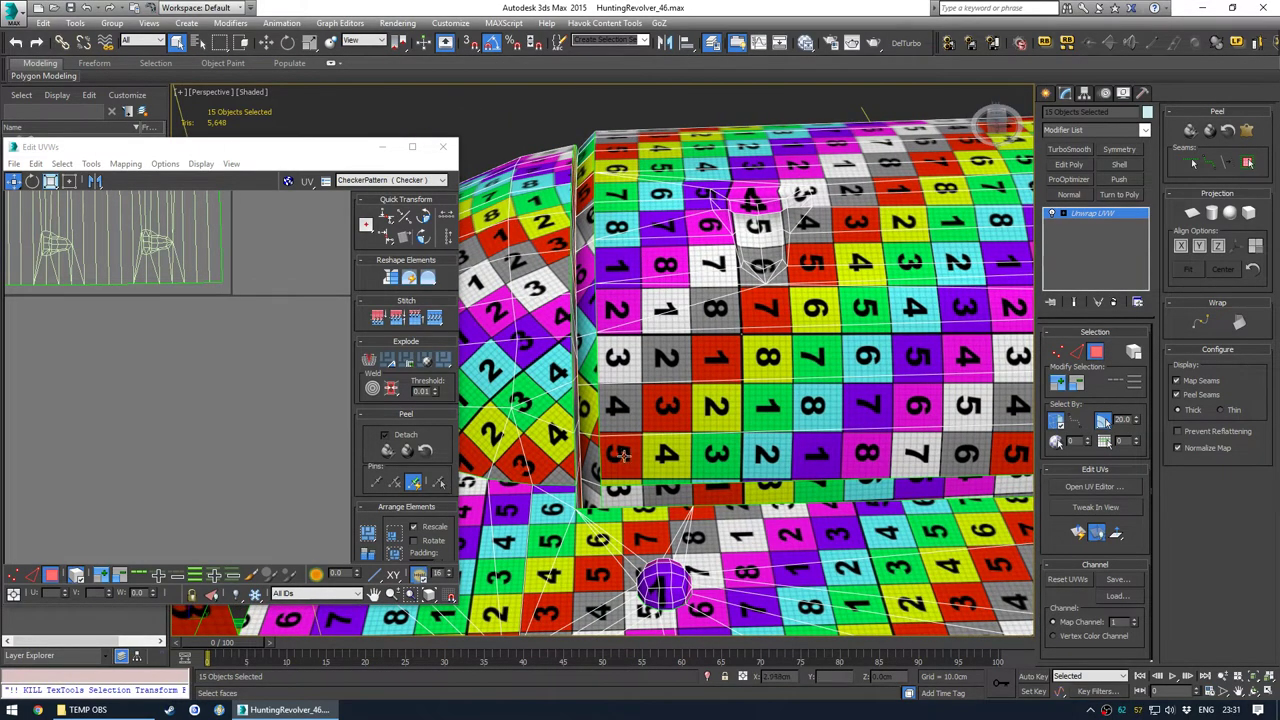
scroll(624, 456, "down", 5)
middle_click_drag(624, 456, 758, 388, "alt")
scroll(761, 388, "up", 4)
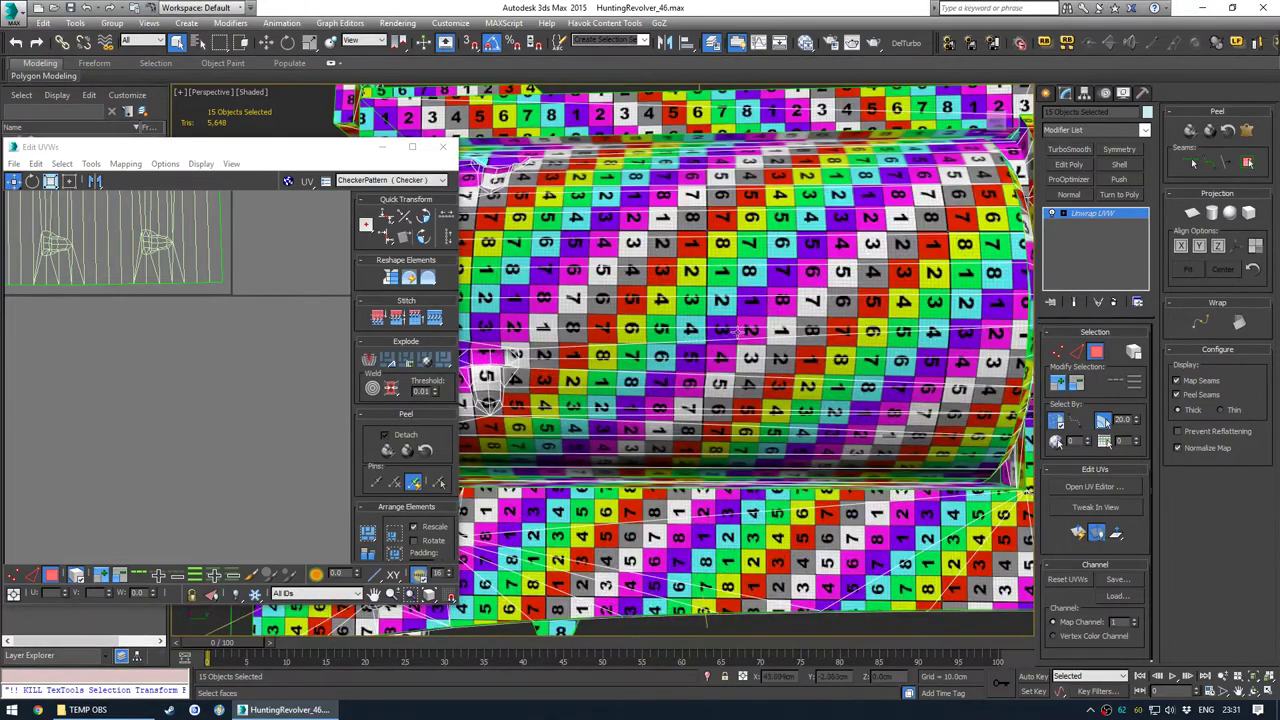
scroll(737, 332, "down", 5)
middle_click_drag(737, 332, 803, 285, "alt")
scroll(690, 381, "down", 4)
middle_click_drag(690, 381, 615, 398, "alt")
scroll(612, 370, "up", 5)
scroll(612, 370, "down", 3)
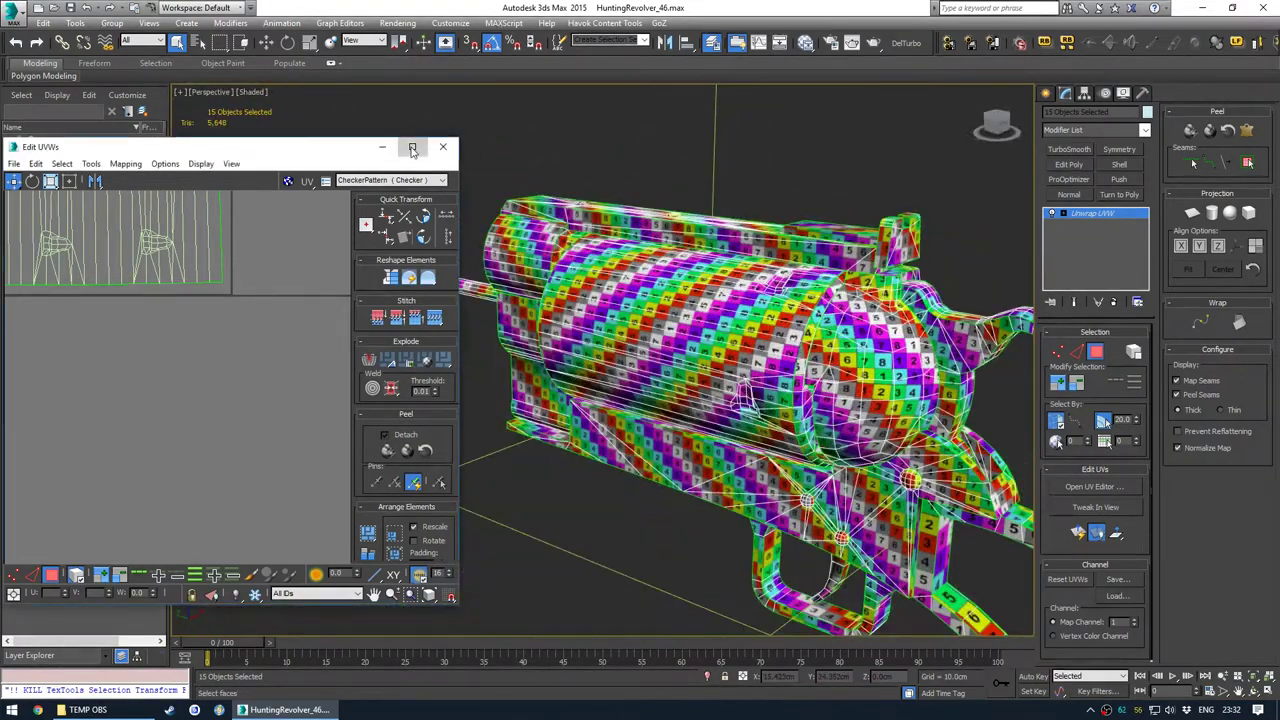
Move the antler-shaped island waiting outside the tile's left edge into the gap beside its twin
left_click(413, 148)
scroll(629, 334, "down", 3)
scroll(629, 334, "down", 1)
middle_click_drag(605, 344, 806, 551)
middle_click_drag(655, 383, 571, 369)
middle_click_drag(697, 386, 851, 429)
scroll(851, 429, "down", 2)
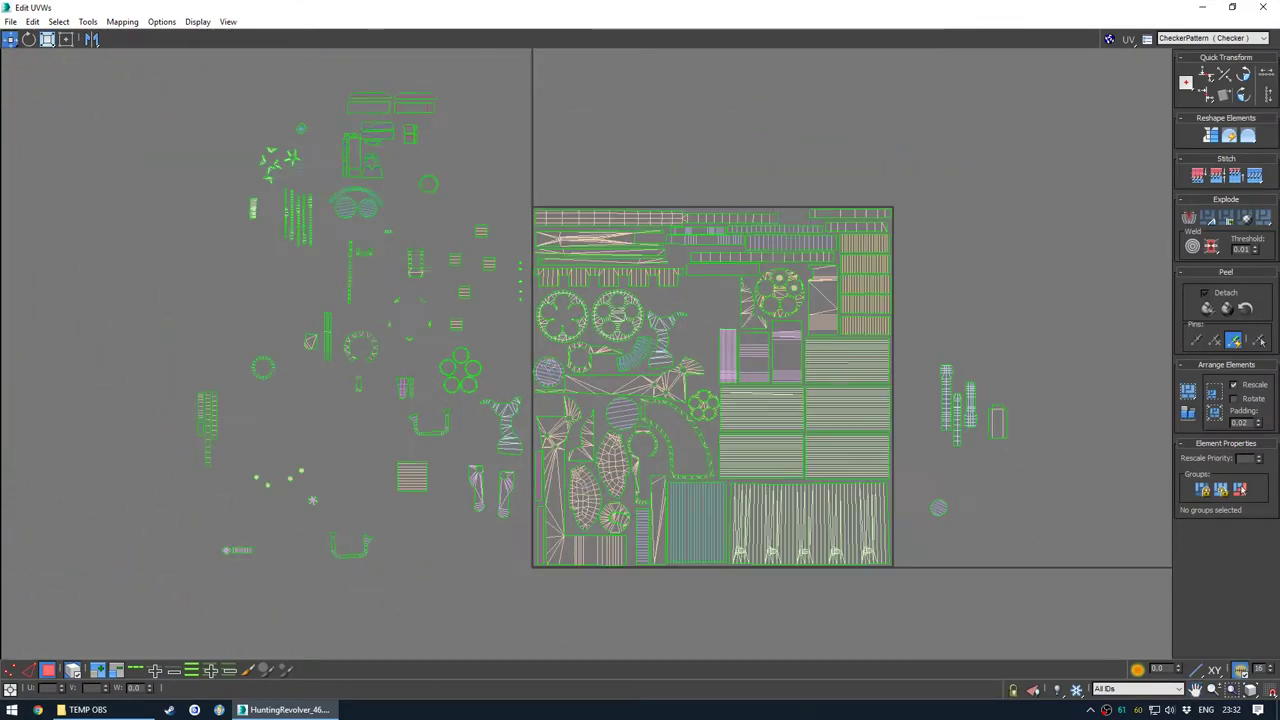
middle_click_drag(528, 409, 547, 390)
left_click_drag(528, 428, 686, 338)
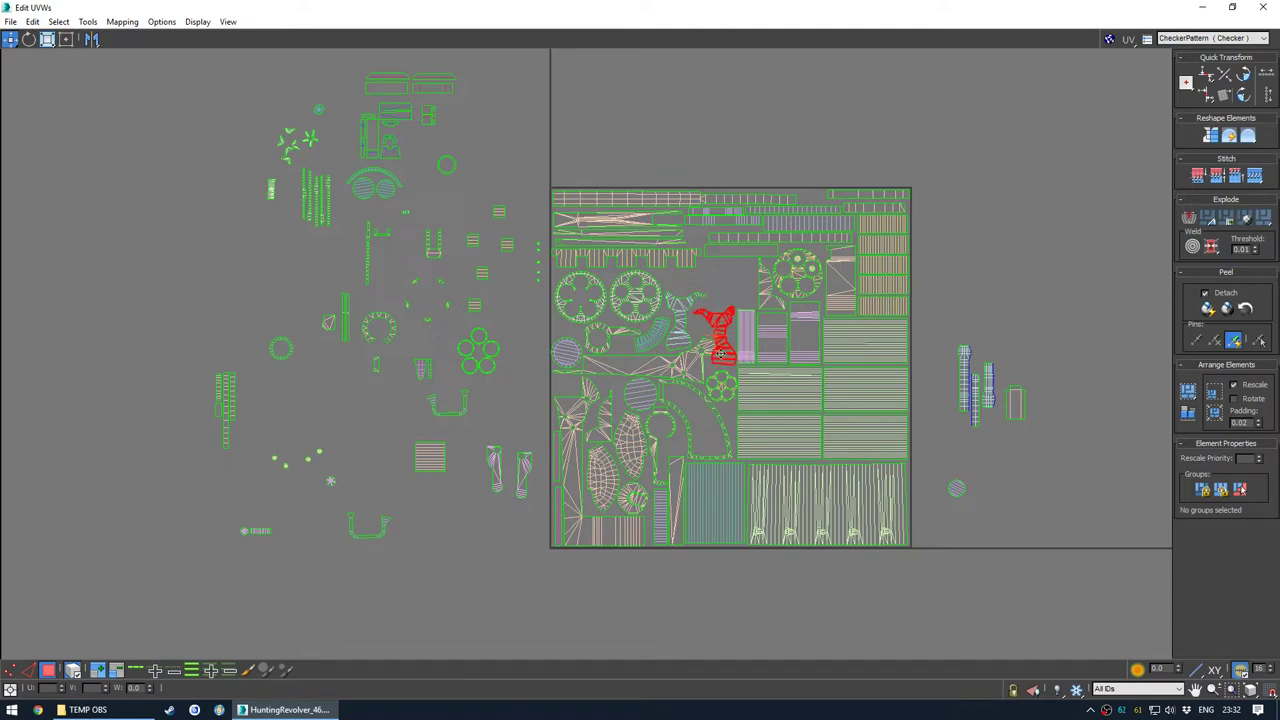
Rotate the second antler-shaped island slightly and fit it between its twin and the densely lined strip
scroll(734, 300, "up", 3)
key("e")
left_click_drag(756, 315, 762, 309)
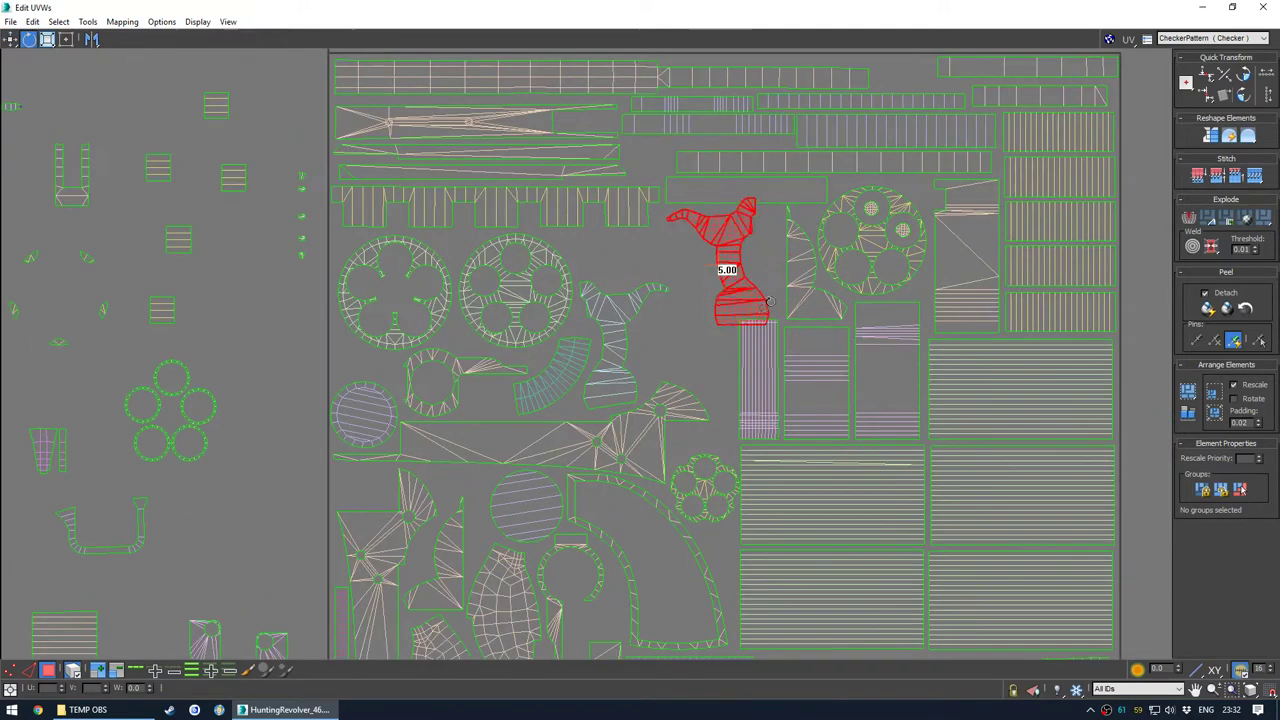
left_click_drag(758, 236, 703, 251)
key("e")
left_click_drag(703, 251, 716, 361)
key("w")
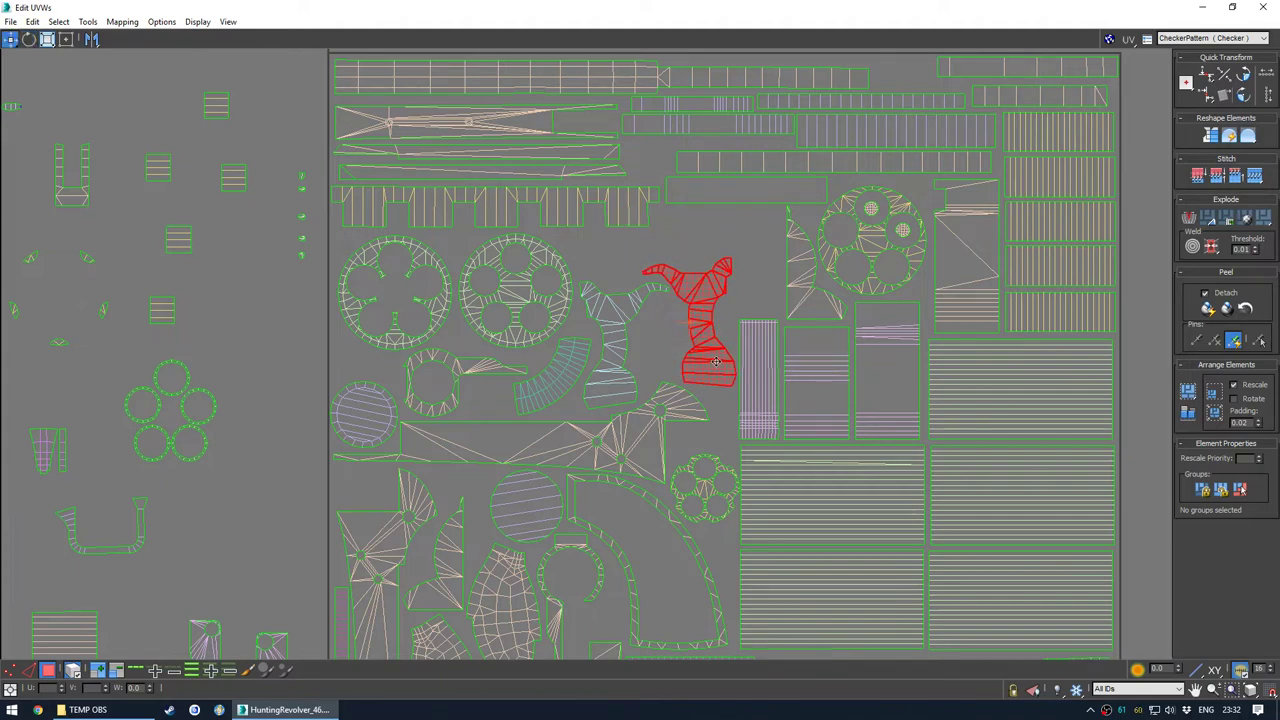
left_click(693, 244)
scroll(624, 310, "down", 3)
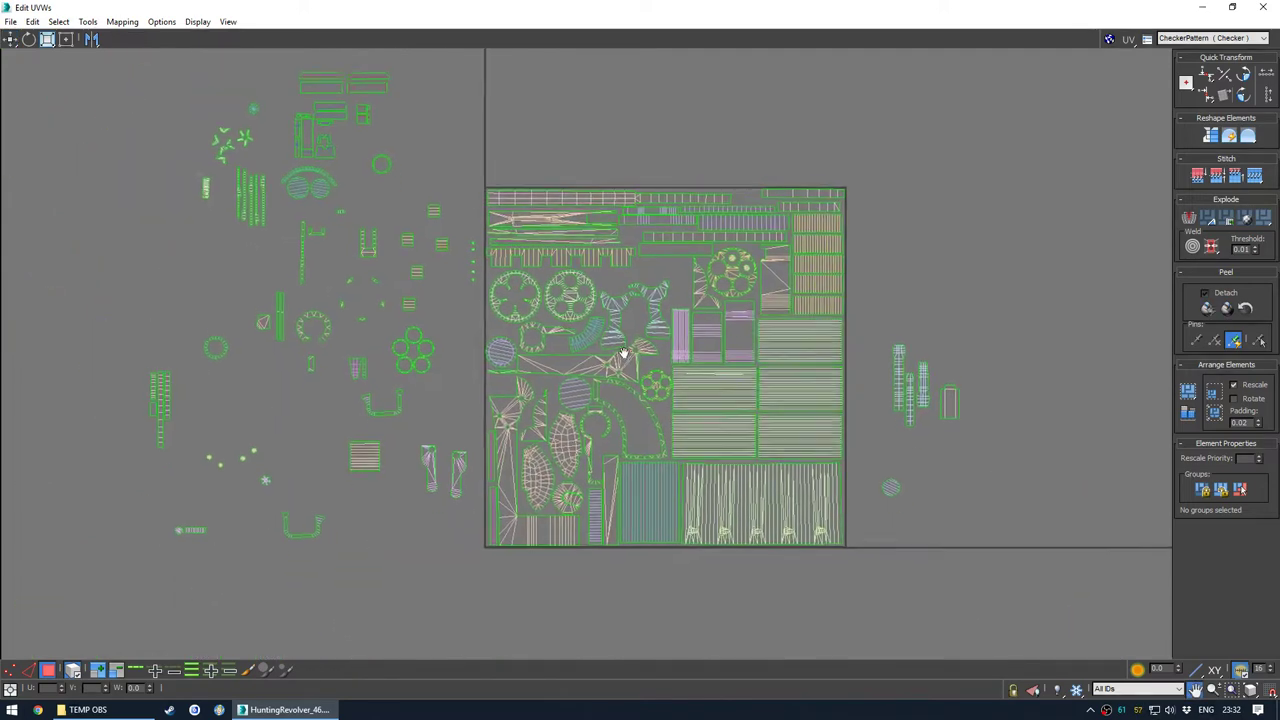
Check on the model, toggling see-through display, which part the C-shaped ring island belongs to
middle_click_drag(626, 354, 594, 360)
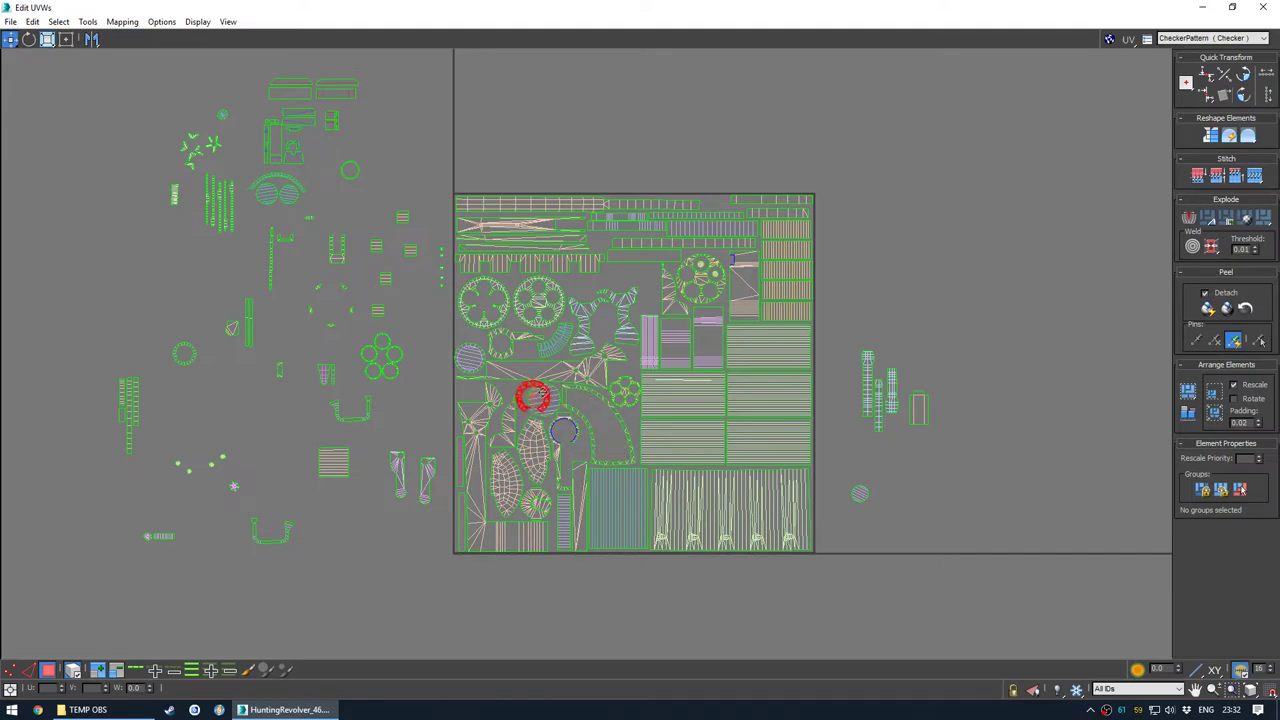
left_click_drag(466, 316, 428, 290)
left_click_drag(577, 8, 322, 213)
middle_click_drag(700, 310, 630, 338, "alt")
key("alt+x")
key("alt+x")
left_click(514, 216)
Move the C-shaped ring into the round opening of the hook-shaped island and scale it down to fit
scroll(431, 316, "up", 3)
left_click_drag(434, 306, 736, 254)
left_click_drag(930, 238, 744, 566)
middle_click_drag(744, 566, 694, 429)
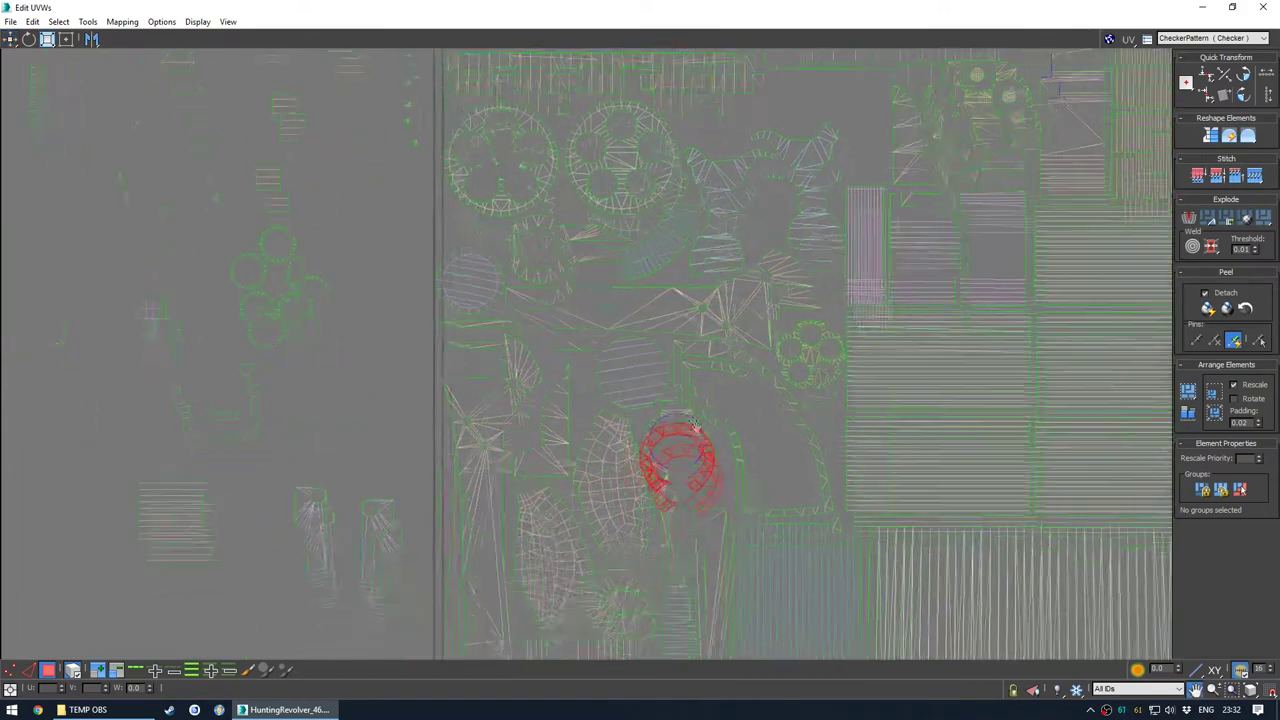
scroll(694, 429, "up", 4)
left_click_drag(694, 429, 688, 389)
key("r")
left_click_drag(686, 406, 689, 445)
left_click(656, 518)
Select the lined discs outside the tile and locate them on the revolver model
scroll(650, 480, "down", 8)
middle_click_drag(650, 470, 600, 525)
scroll(608, 398, "up", 1)
scroll(600, 525, "down", 1)
scroll(511, 465, "down", 1)
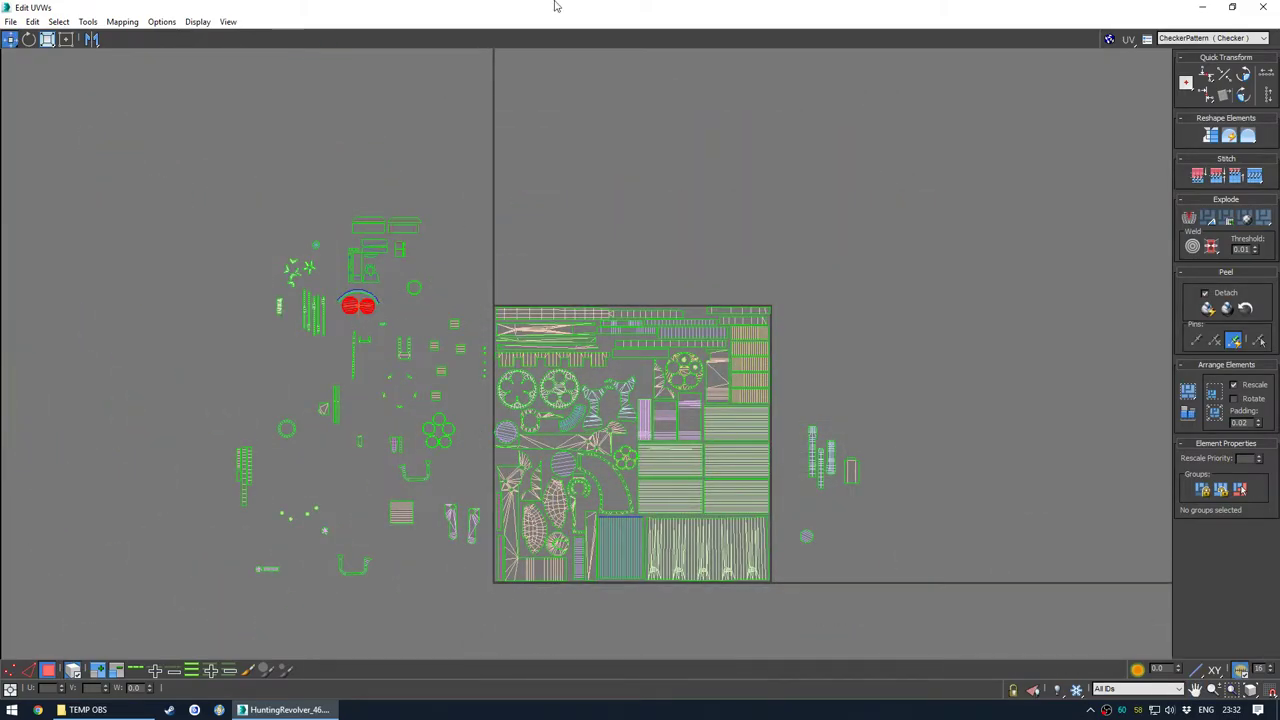
double_click(556, 6)
mouse_move(690, 285)
middle_mouse_down("alt")
mouse_move(871, 318)
mouse_move(635, 257)
mouse_move(713, 347)
mouse_move(608, 350)
middle_mouse_up("alt")
middle_click_drag(142, 377, 302, 343)
scroll(244, 320, "up", 5)
scroll(245, 312, "down", 5)
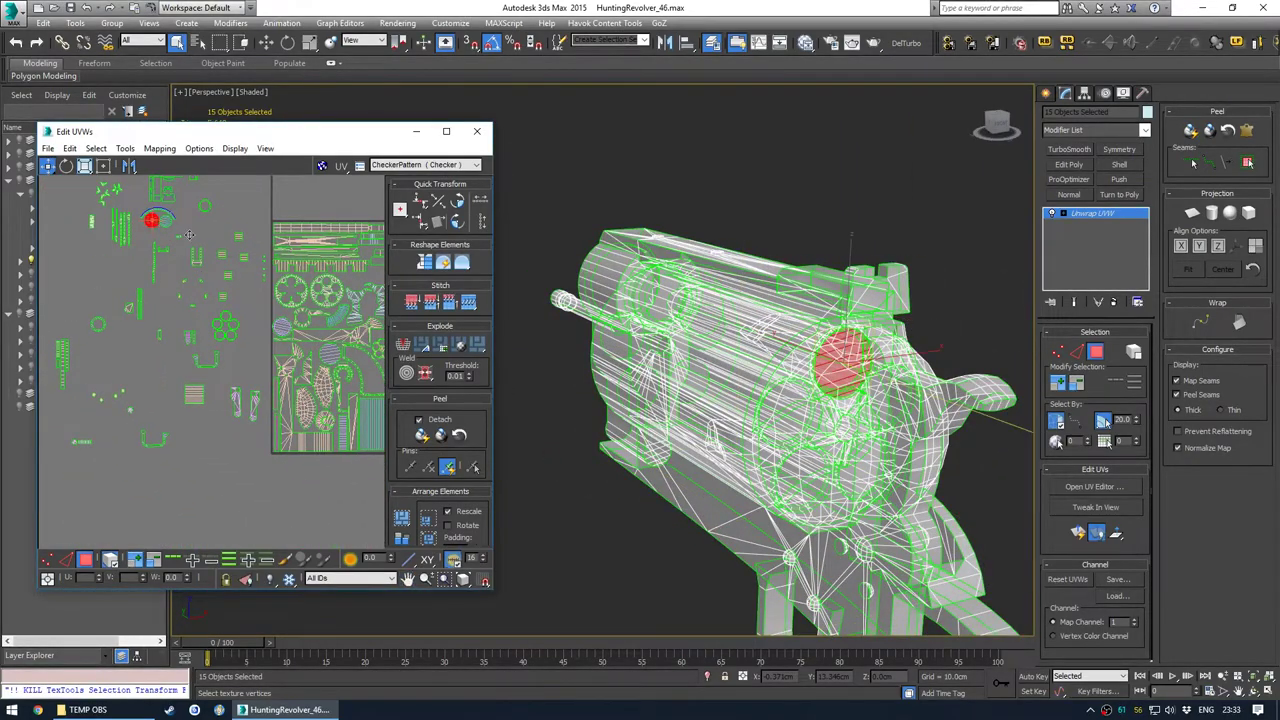
Move one lined disc into the gap beside the upper edge of the second perforated disc
middle_click_drag(351, 282, 199, 278)
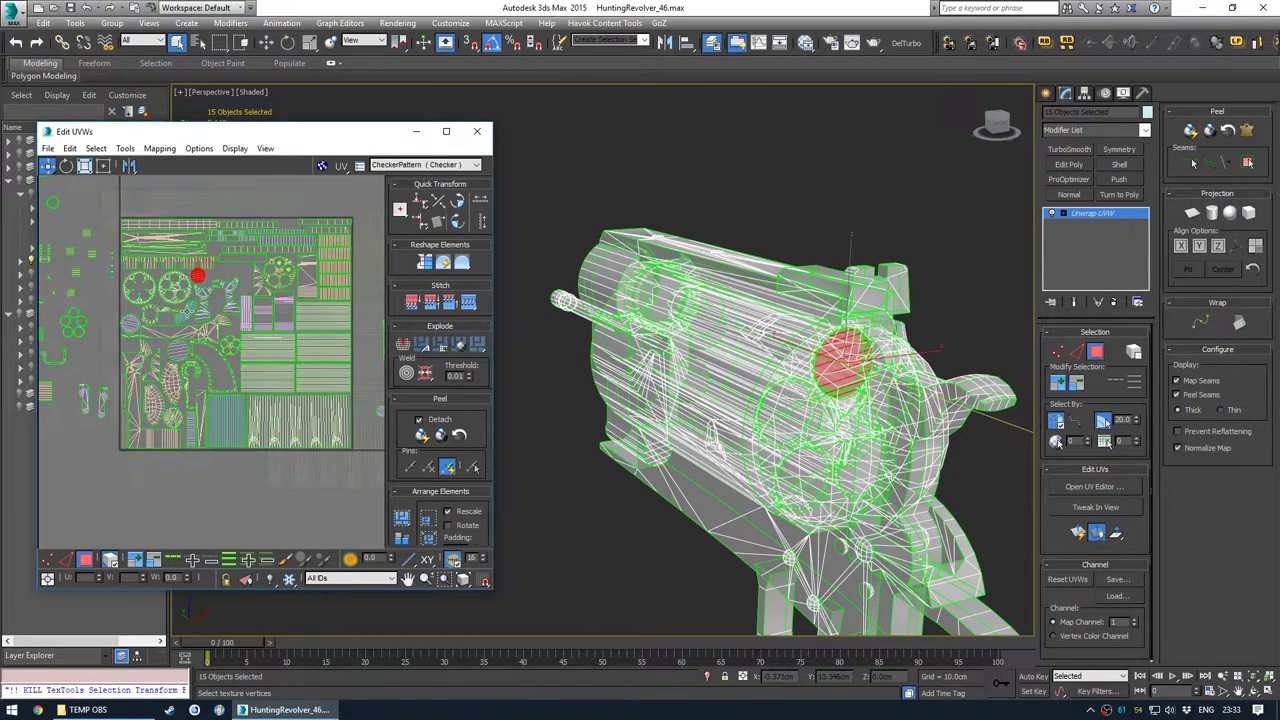
scroll(210, 320, "up", 3)
middle_click_drag(213, 250, 240, 298)
scroll(240, 298, "up", 3)
left_click_drag(255, 291, 252, 292)
left_click(272, 292)
Move the other lined disc to the tile's left edge, just above the larger lined disc
scroll(284, 295, "down", 5)
middle_click_drag(124, 259, 201, 272)
left_click(295, 308)
scroll(288, 335, "up", 4)
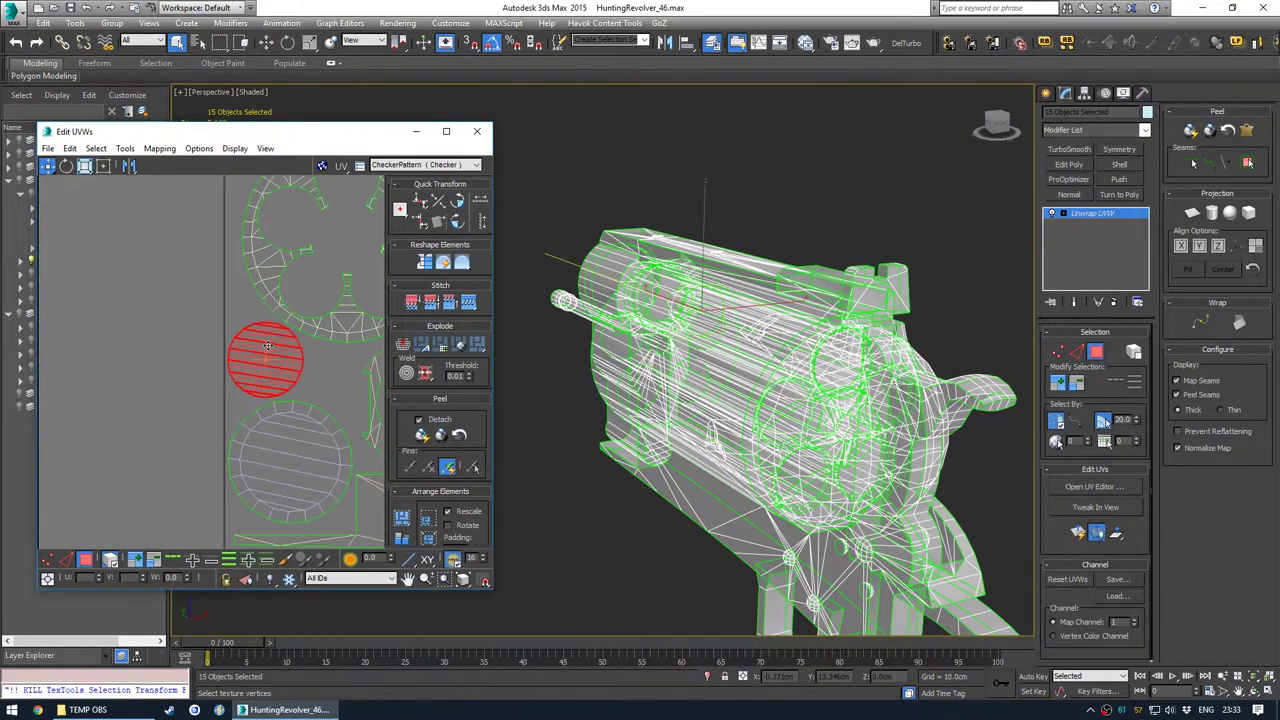
Nudge both perforated discs slightly up and left to clear space around the small lined discs
left_click(447, 132)
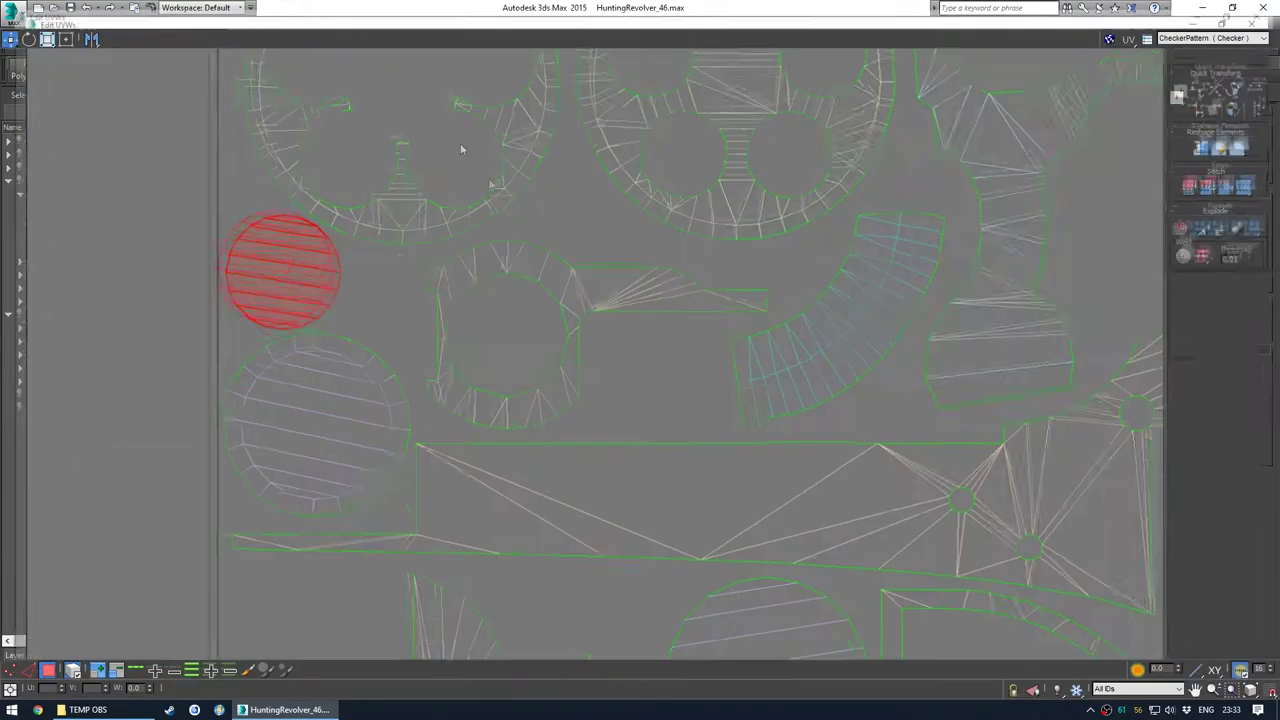
middle_click_drag(663, 359, 657, 391)
scroll(545, 371, "down", 4)
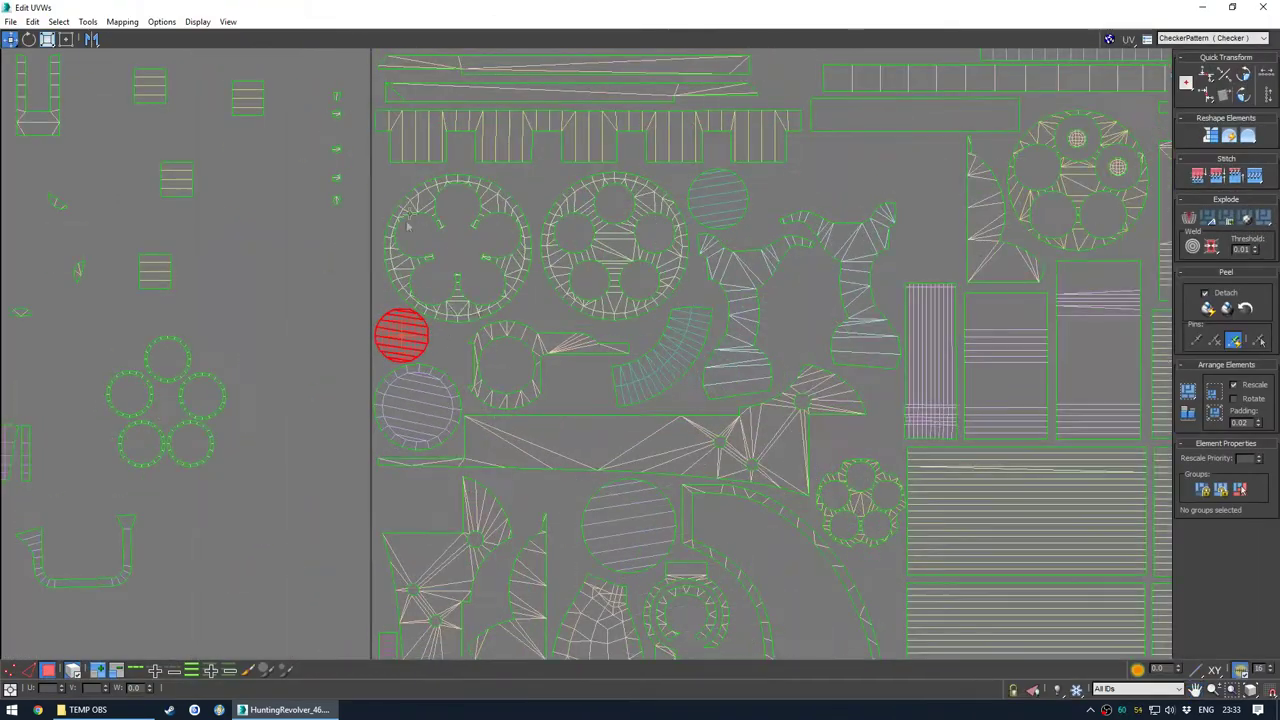
left_click(491, 194)
left_click(614, 254)
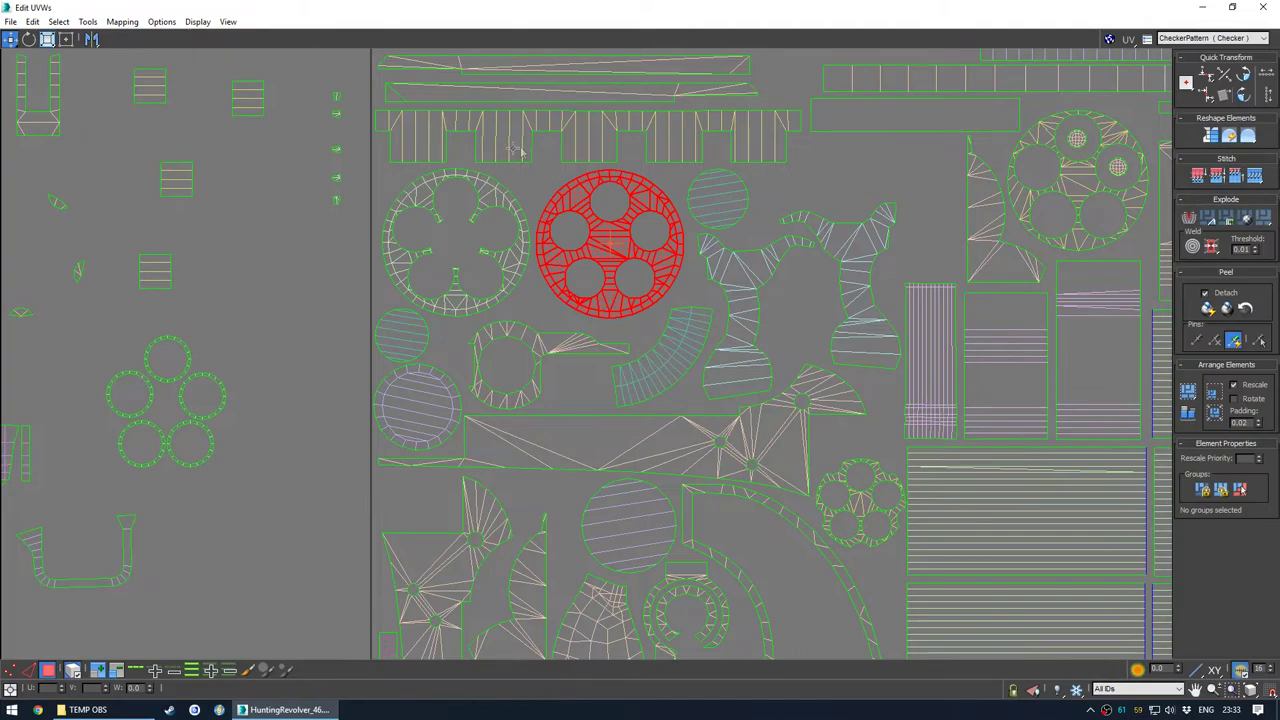
Select the small closed ring island outside the tile and locate its faces on the model
middle_click_drag(290, 346, 539, 380)
left_click(351, 321)
scroll(351, 324, "down", 2)
scroll(197, 417, "down", 1)
middle_click_drag(197, 418, 223, 357)
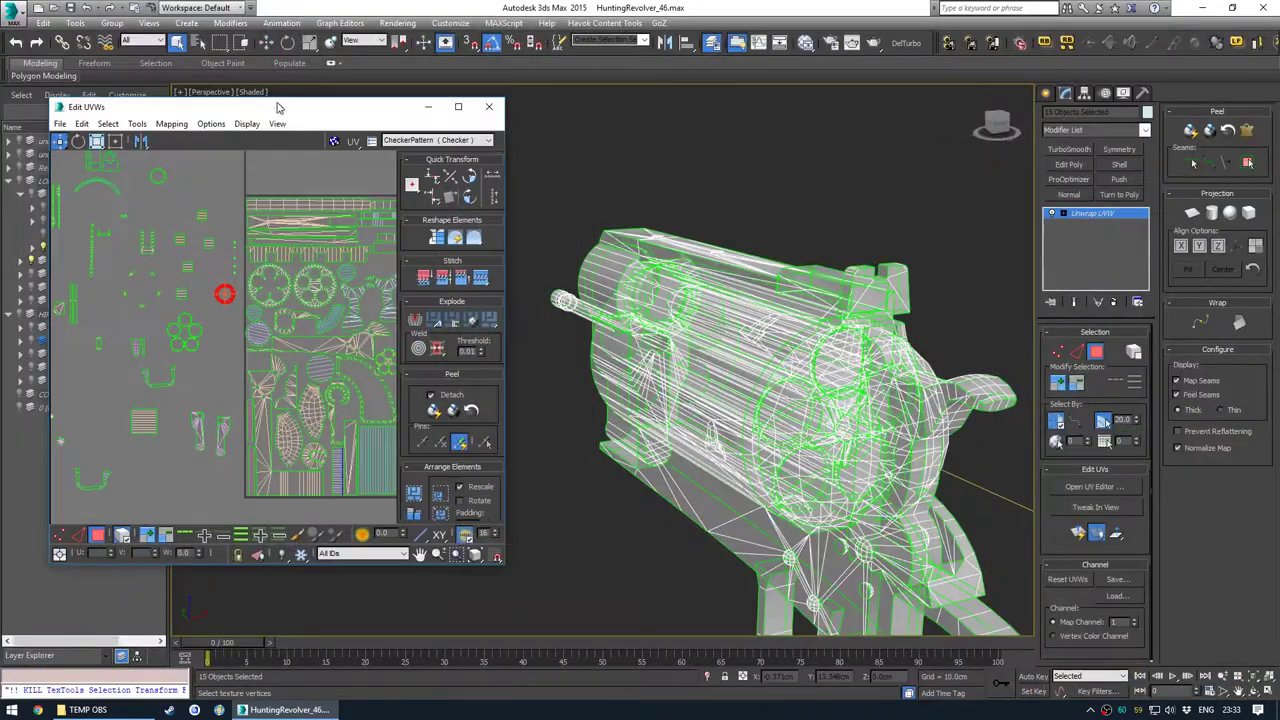
mouse_move(760, 340)
middle_mouse_down("alt")
mouse_move(722, 322)
mouse_move(799, 358)
mouse_move(770, 338)
mouse_move(790, 318)
middle_mouse_up("alt")
scroll(232, 294, "up", 6)
scroll(246, 286, "up", 2)
Scale the closed ring down and place it inside the round opening of the collar-shaped island below the first perforated disc
key("r")
left_click_drag(238, 272, 239, 306)
scroll(132, 299, "down", 6)
key("w")
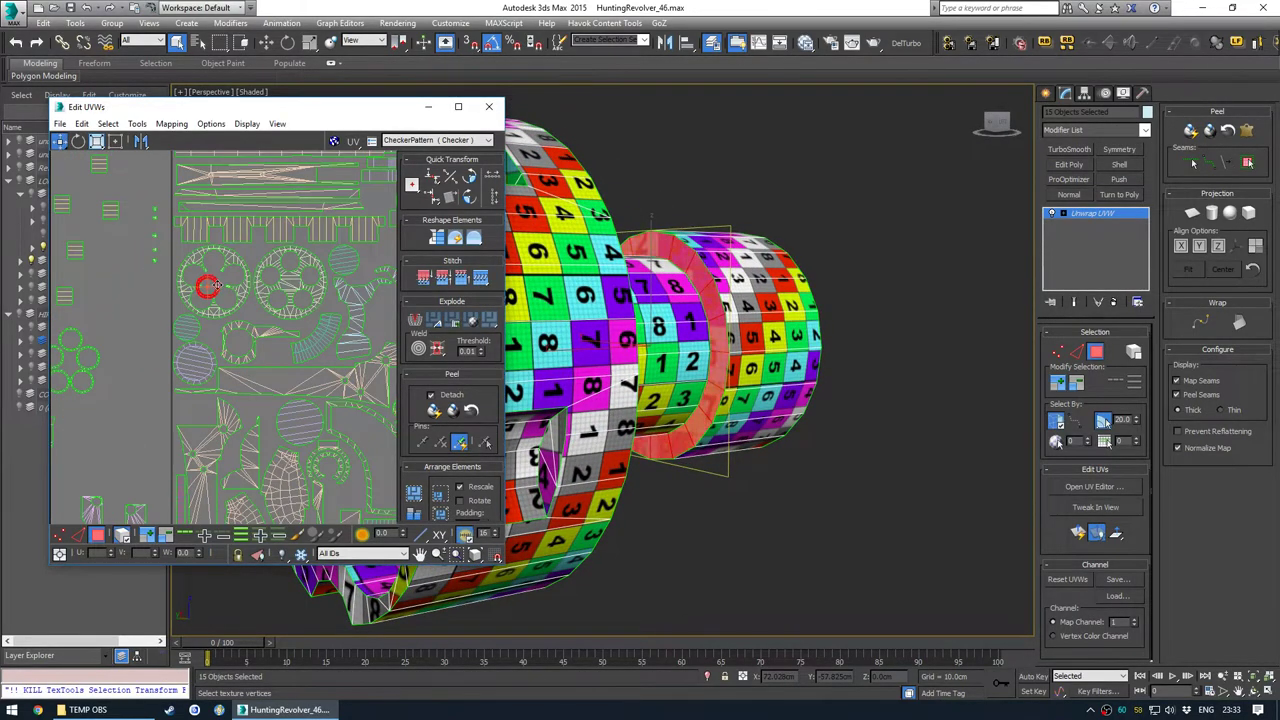
scroll(247, 340, "up", 6)
left_click_drag(247, 340, 257, 348)
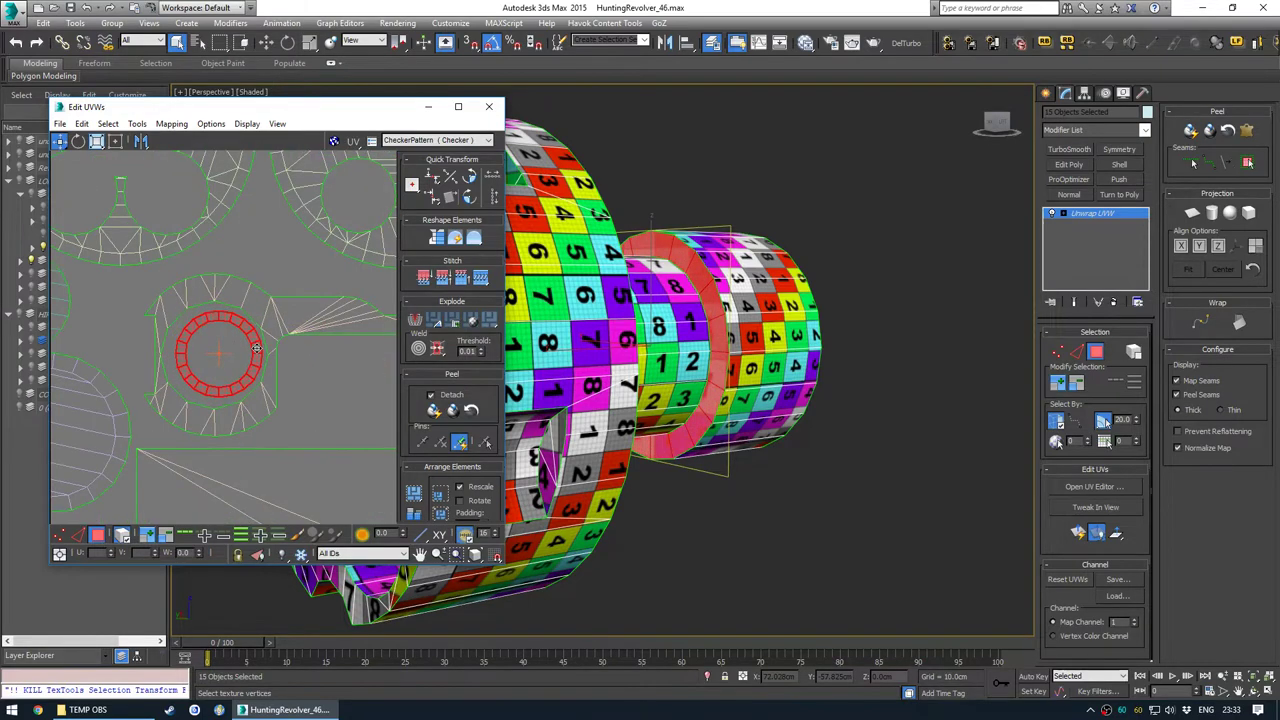
left_click(312, 386)
scroll(314, 380, "down", 6)
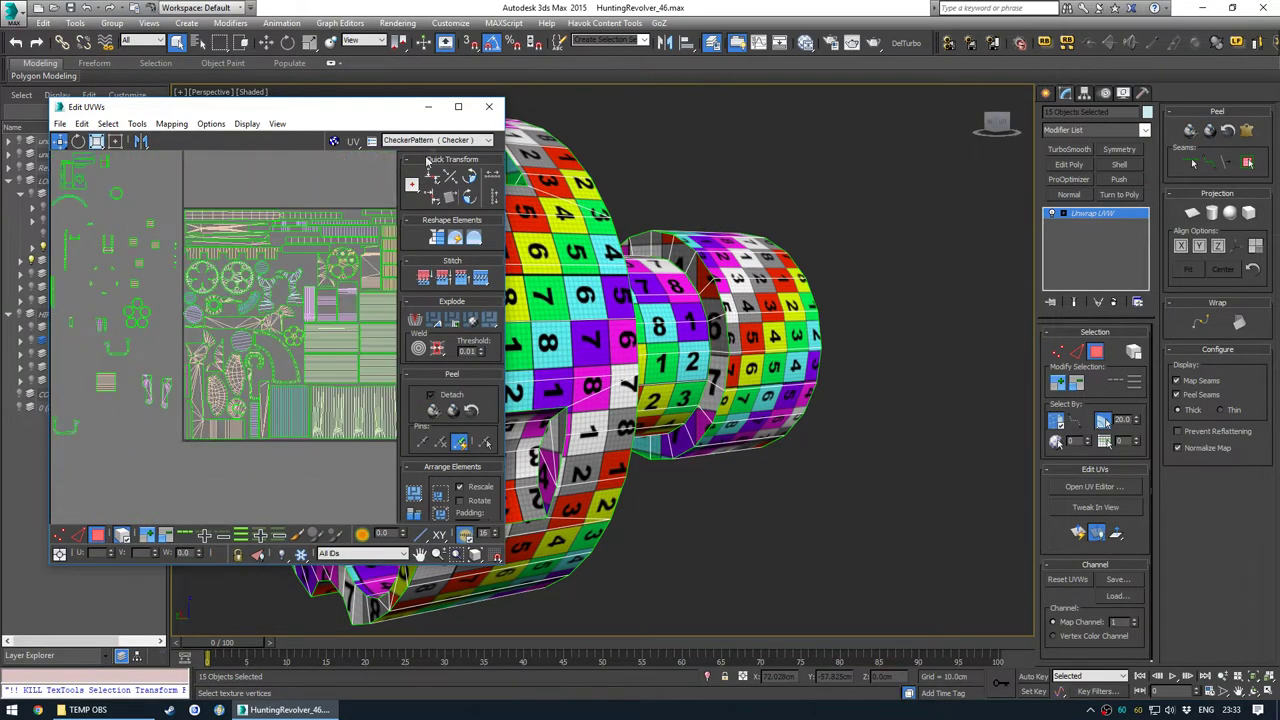
Move one of the rectangular islands from above the loose pieces into the tile, just below the empty long strip
left_click(465, 112)
scroll(649, 355, "up", 5)
middle_click_drag(649, 355, 581, 349)
scroll(581, 349, "down", 2)
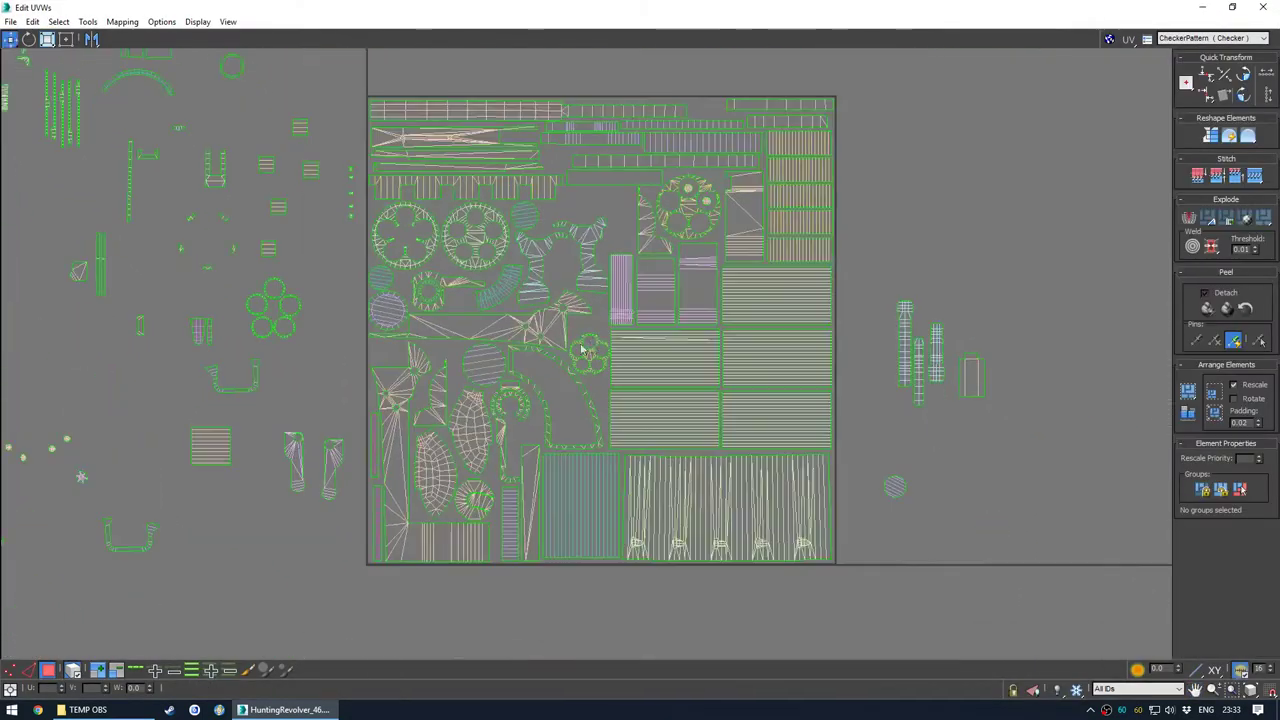
scroll(593, 334, "up", 2)
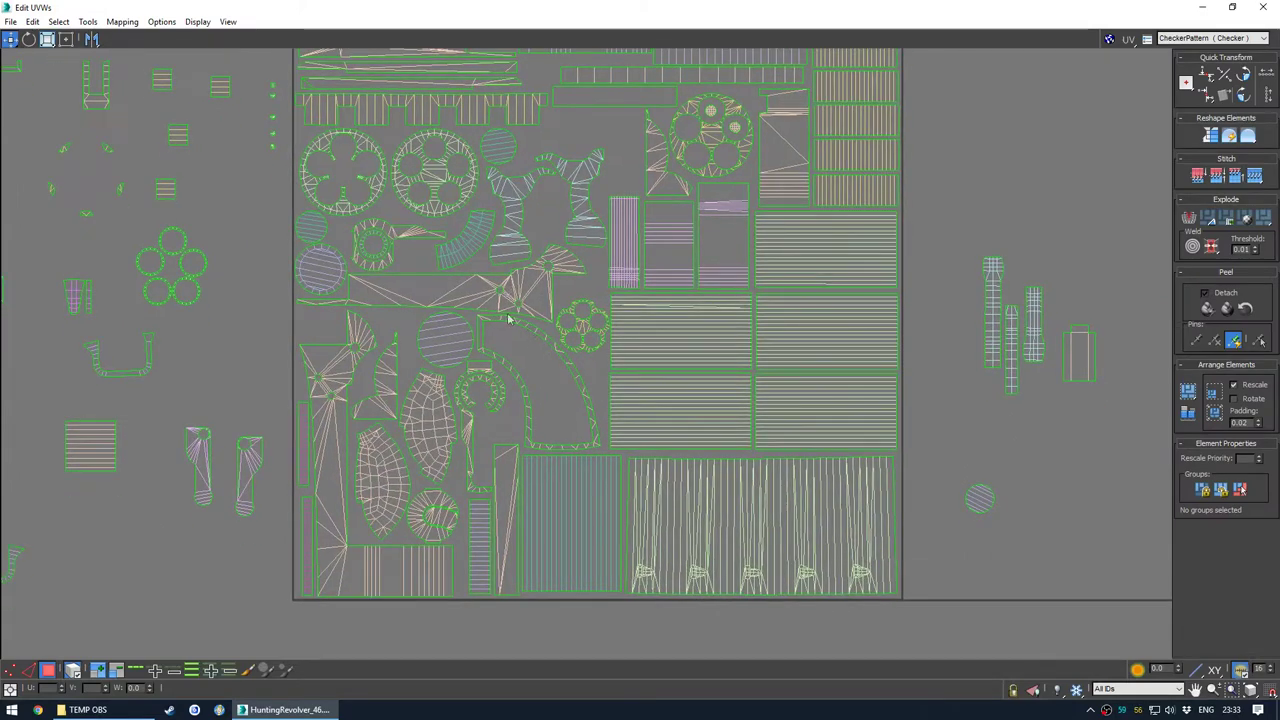
middle_click_drag(618, 364, 552, 380)
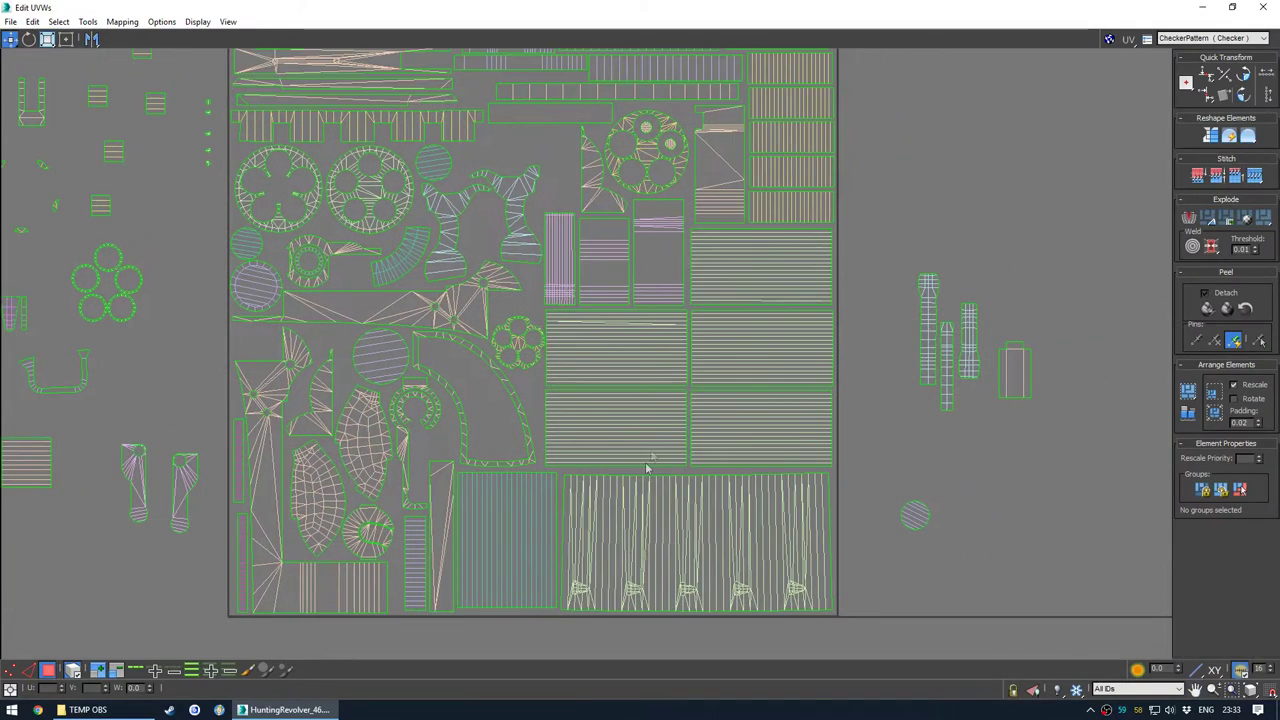
middle_click_drag(728, 285, 730, 377)
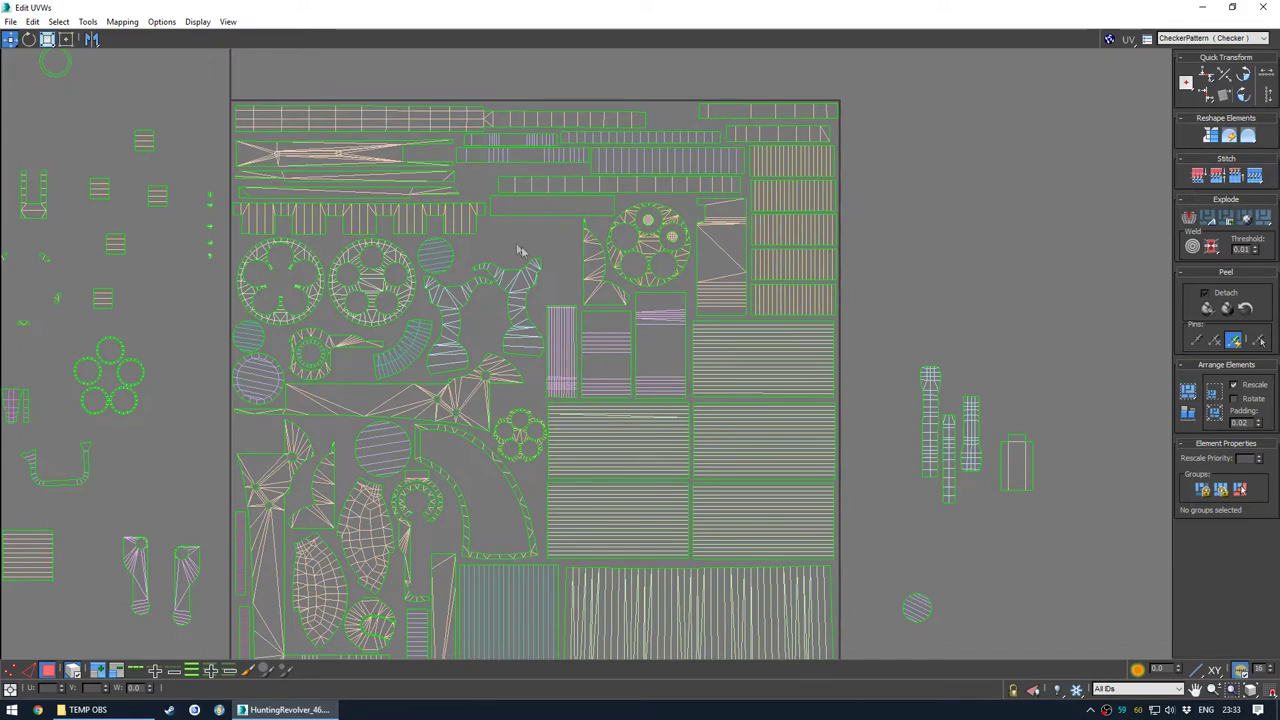
scroll(602, 298, "down", 2)
middle_click_drag(602, 298, 789, 300)
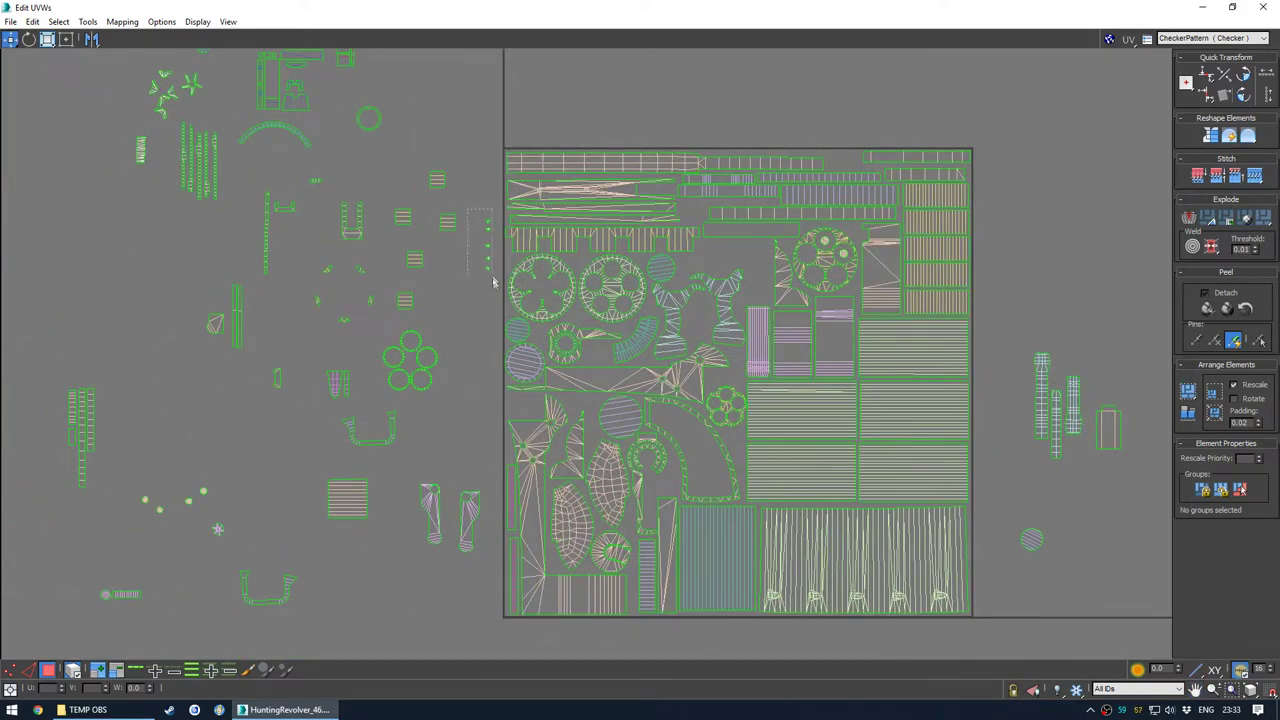
middle_click_drag(644, 391, 592, 340)
middle_click_drag(544, 423, 690, 580)
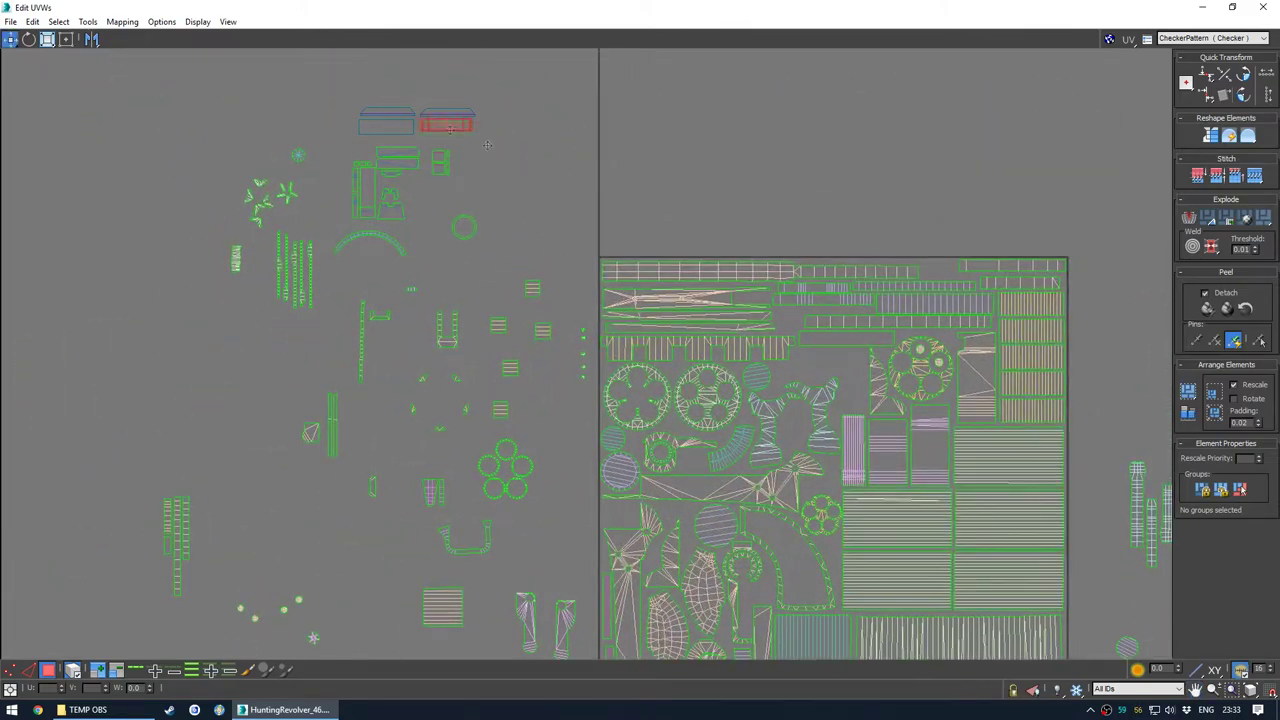
scroll(848, 368, "up", 4)
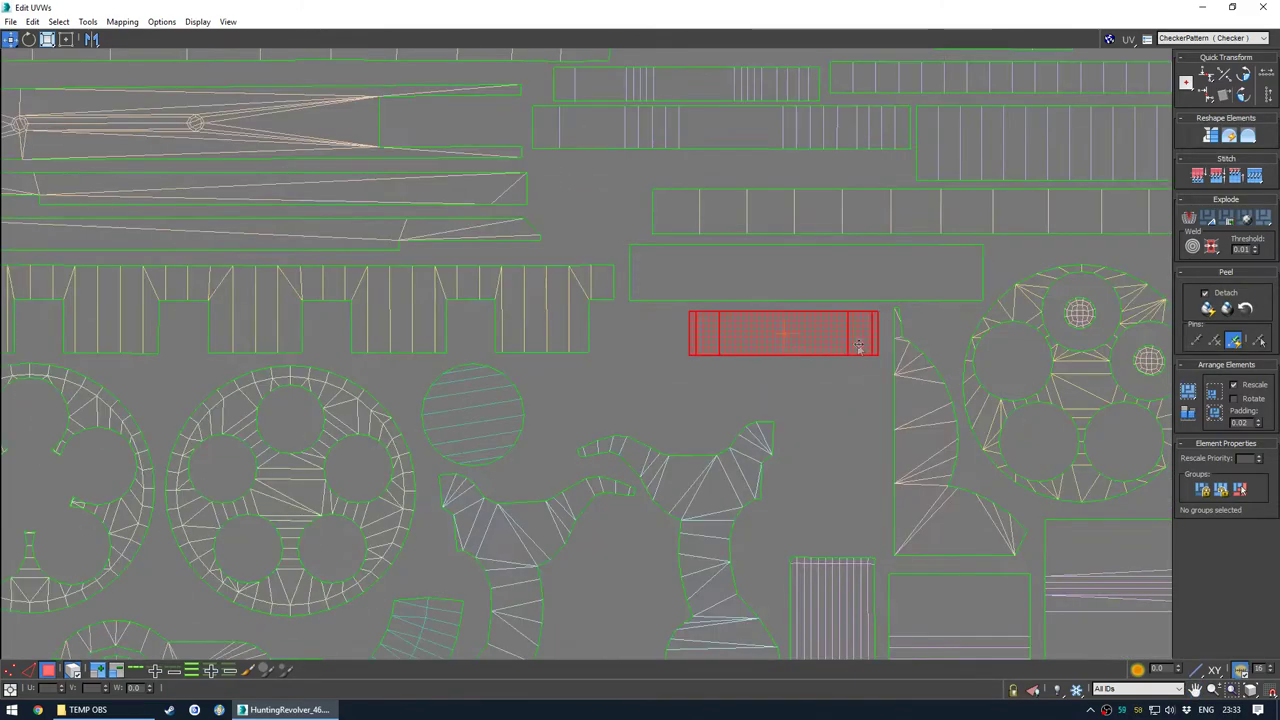
Place the second, slightly taller rectangular island directly beneath the first one, beside the notched half-disc island
scroll(865, 344, "down", 4)
middle_click_drag(626, 329, 561, 367)
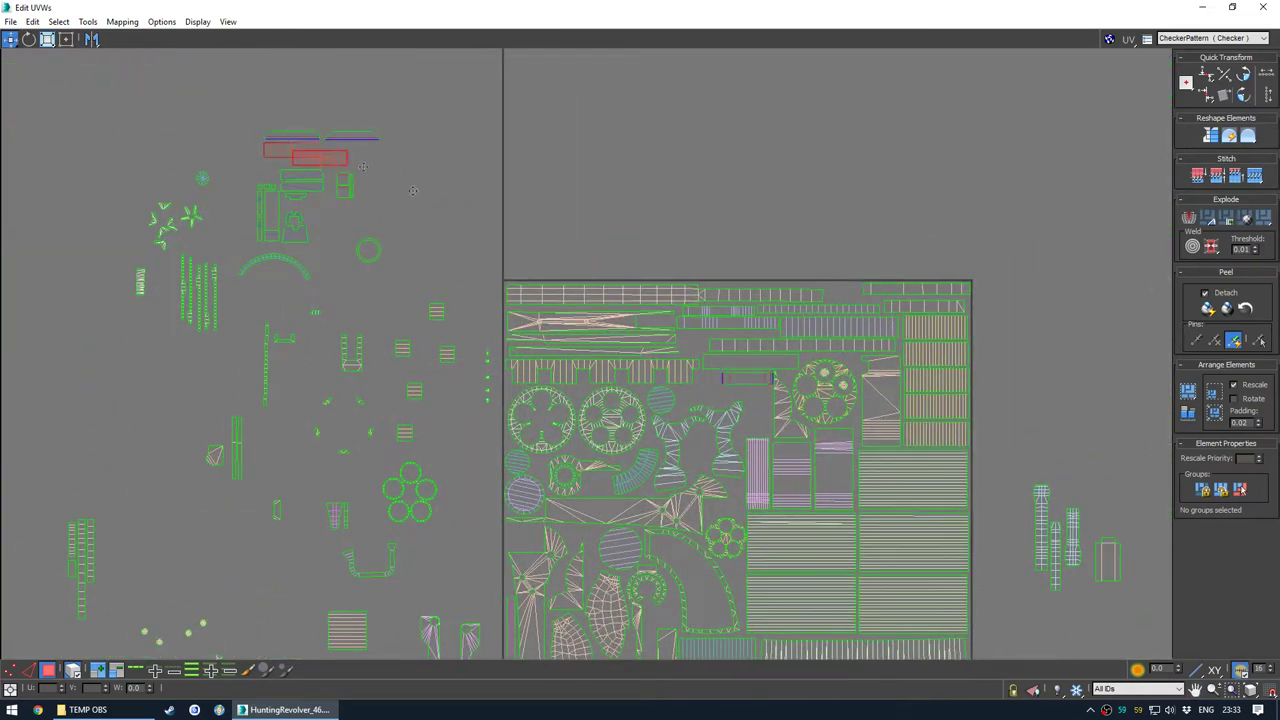
scroll(763, 403, "up", 4)
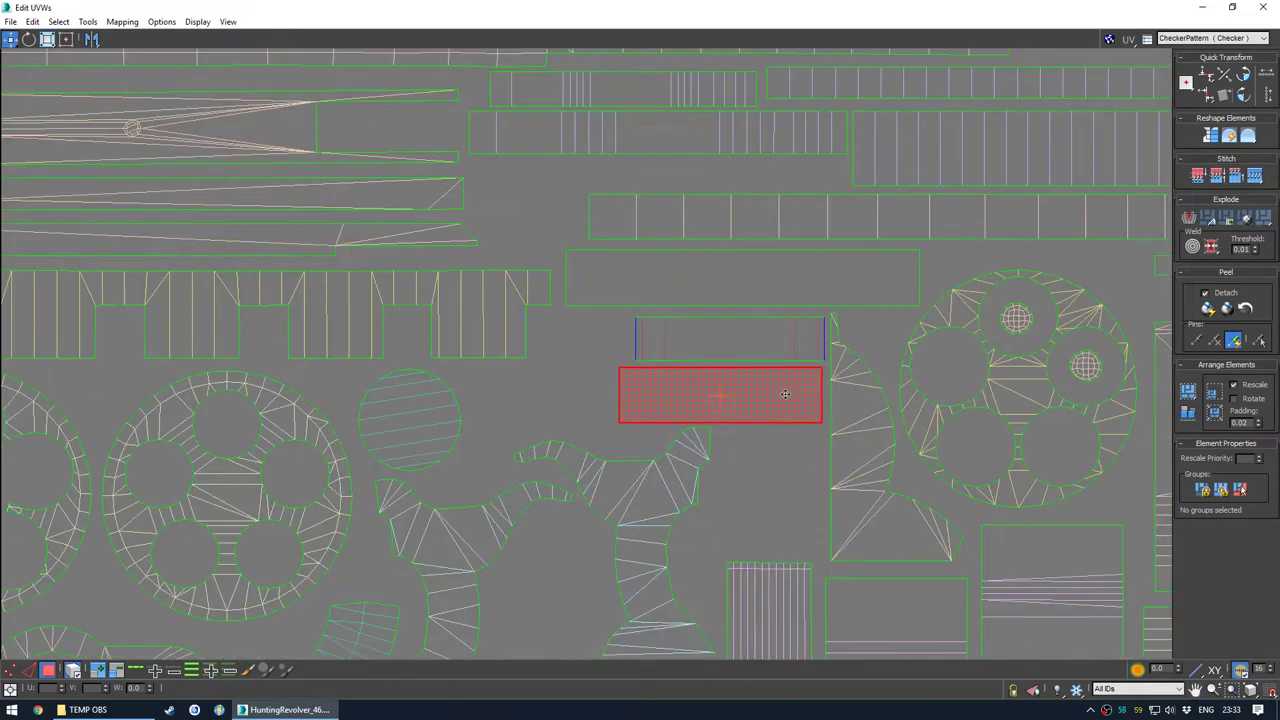
Gather the upright rectangle, the notched trapezoid and the flat strip islands just outside the tile's left edge
scroll(733, 378, "down", 5)
scroll(263, 178, "up", 5)
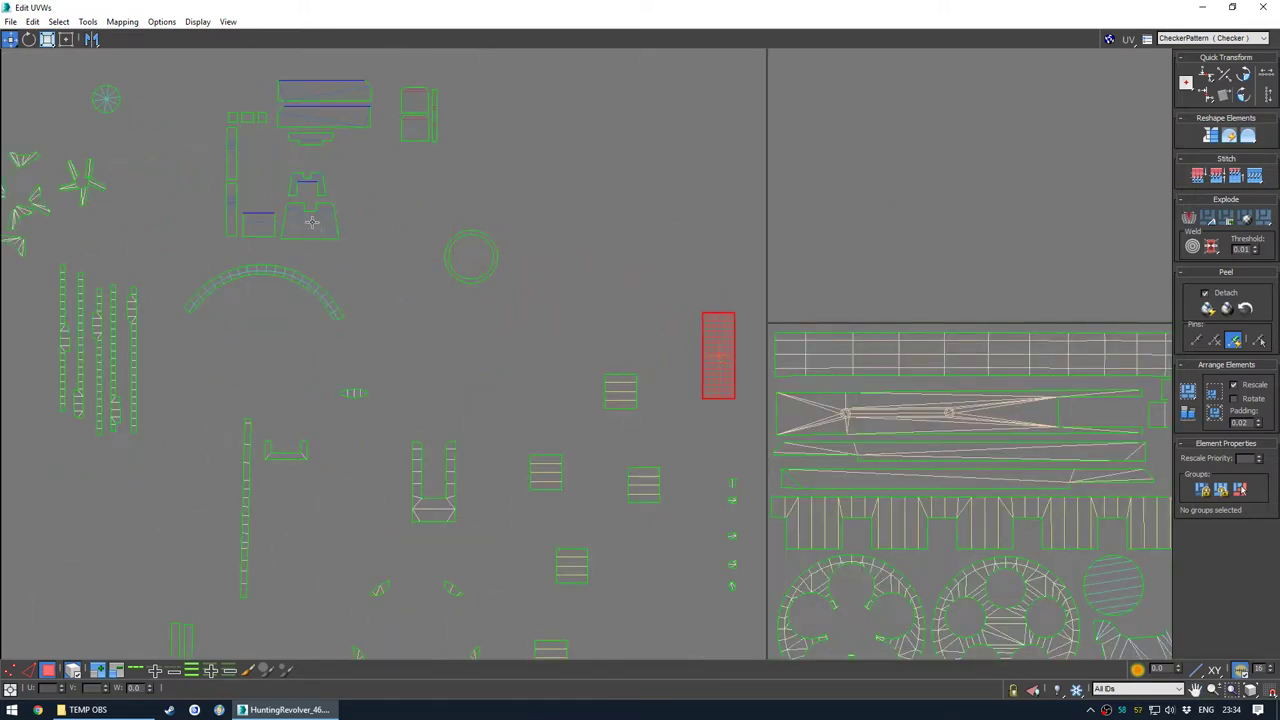
left_click_drag(344, 116, 643, 341)
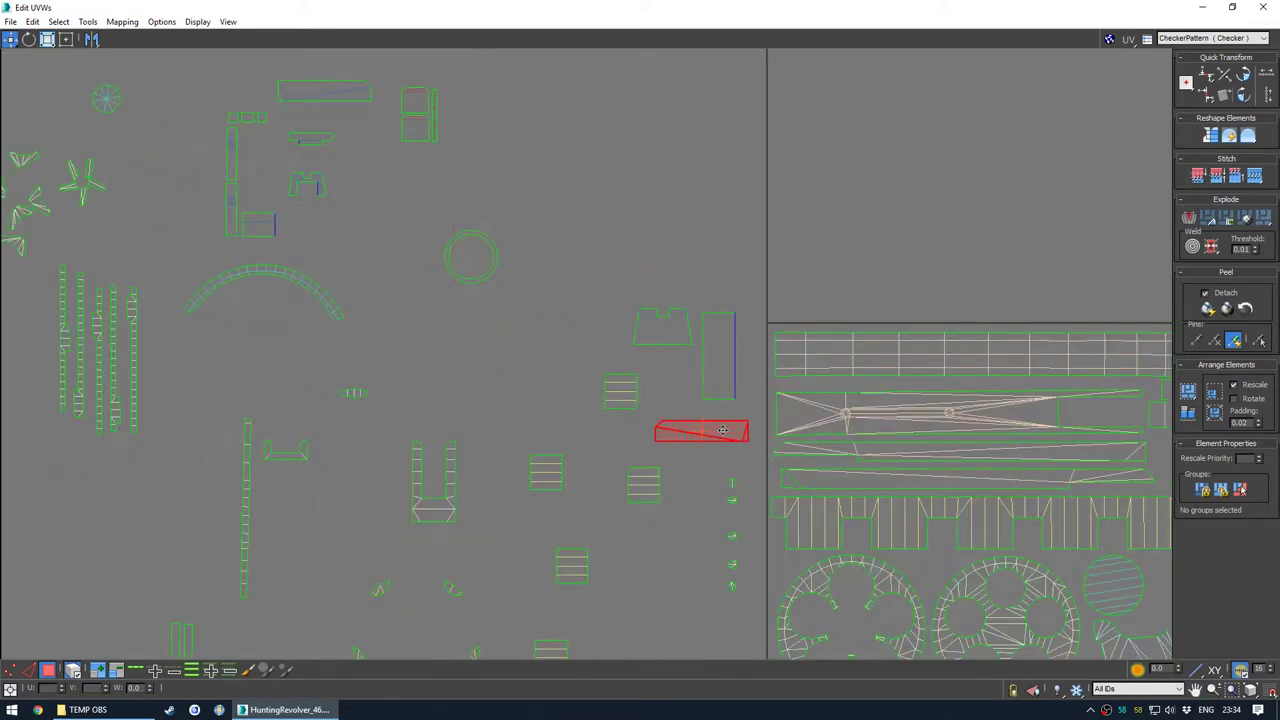
left_click_drag(329, 104, 661, 426)
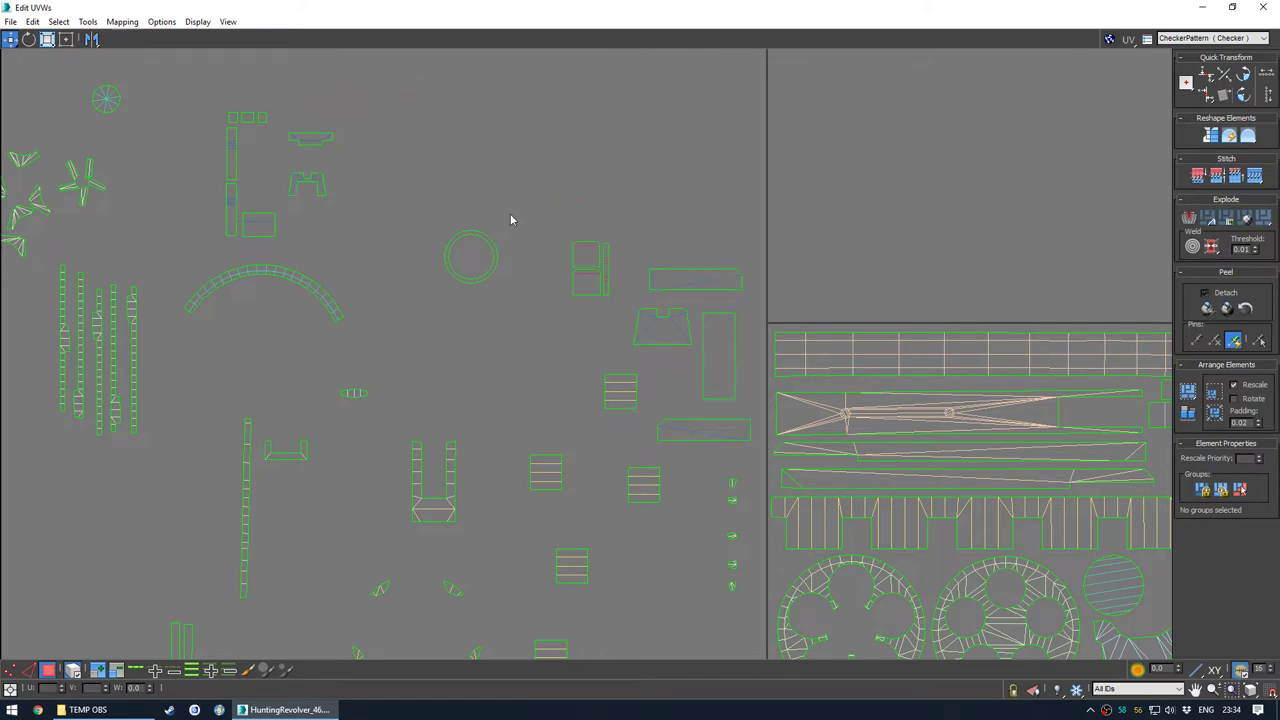
Move the narrow vertical strip island down next to the tile's left edge, below the small dot islands
scroll(300, 210, "down", 5)
scroll(331, 170, "up", 4)
left_click_drag(315, 170, 605, 469)
left_click(615, 482)
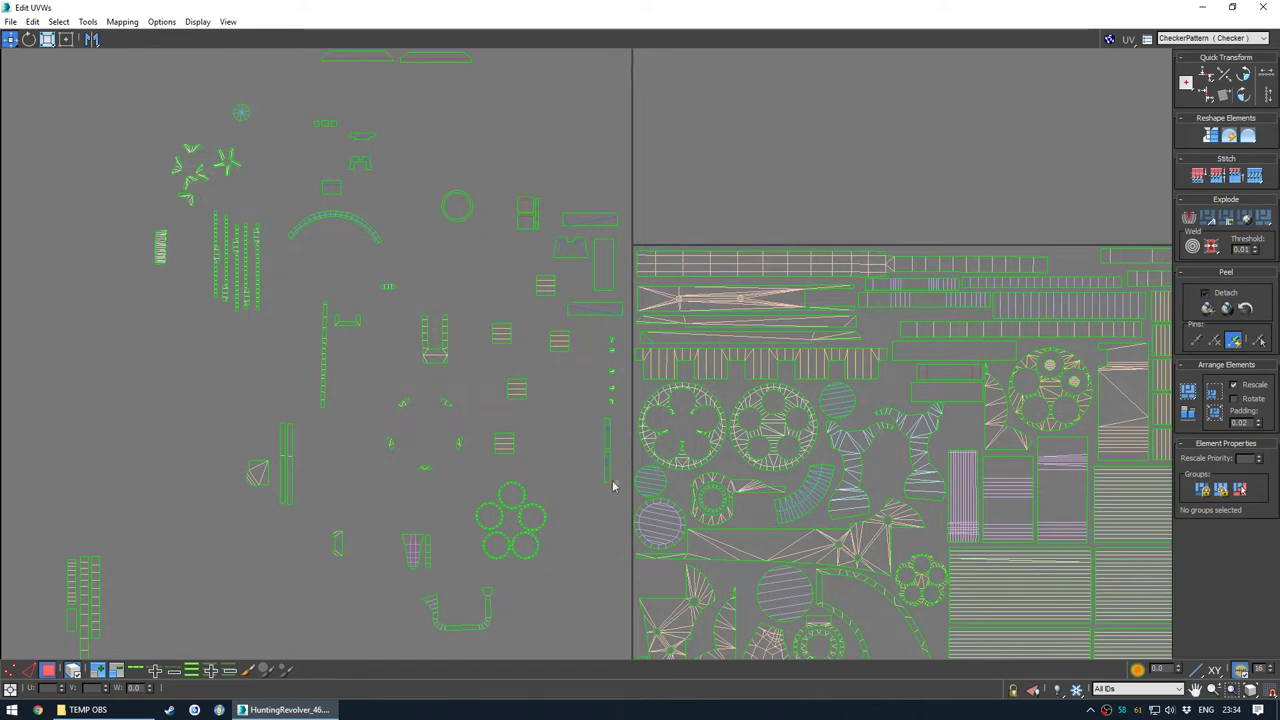
Rotate the thin arc island and nest it inside the curved grip-frame island, following its outer curve
scroll(615, 476, "up", 4)
scroll(595, 435, "down", 5)
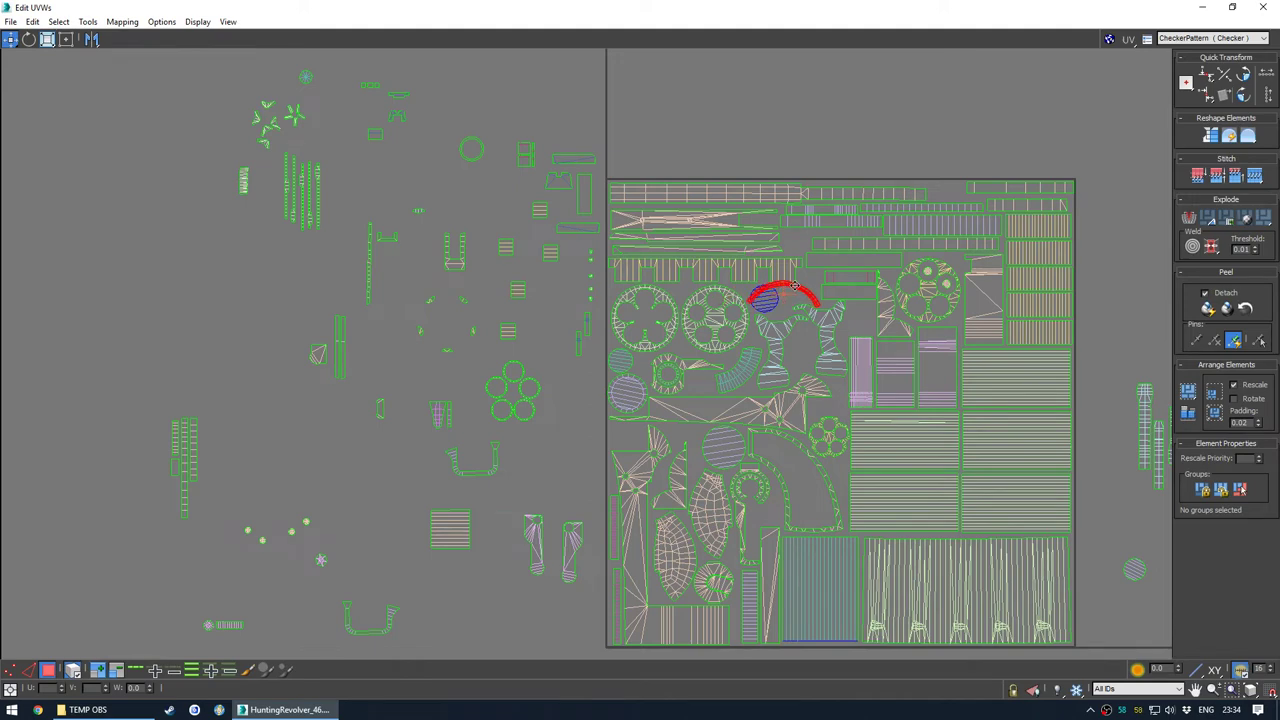
scroll(801, 454, "up", 3)
left_click_drag(805, 455, 815, 496)
key("e")
key("w")
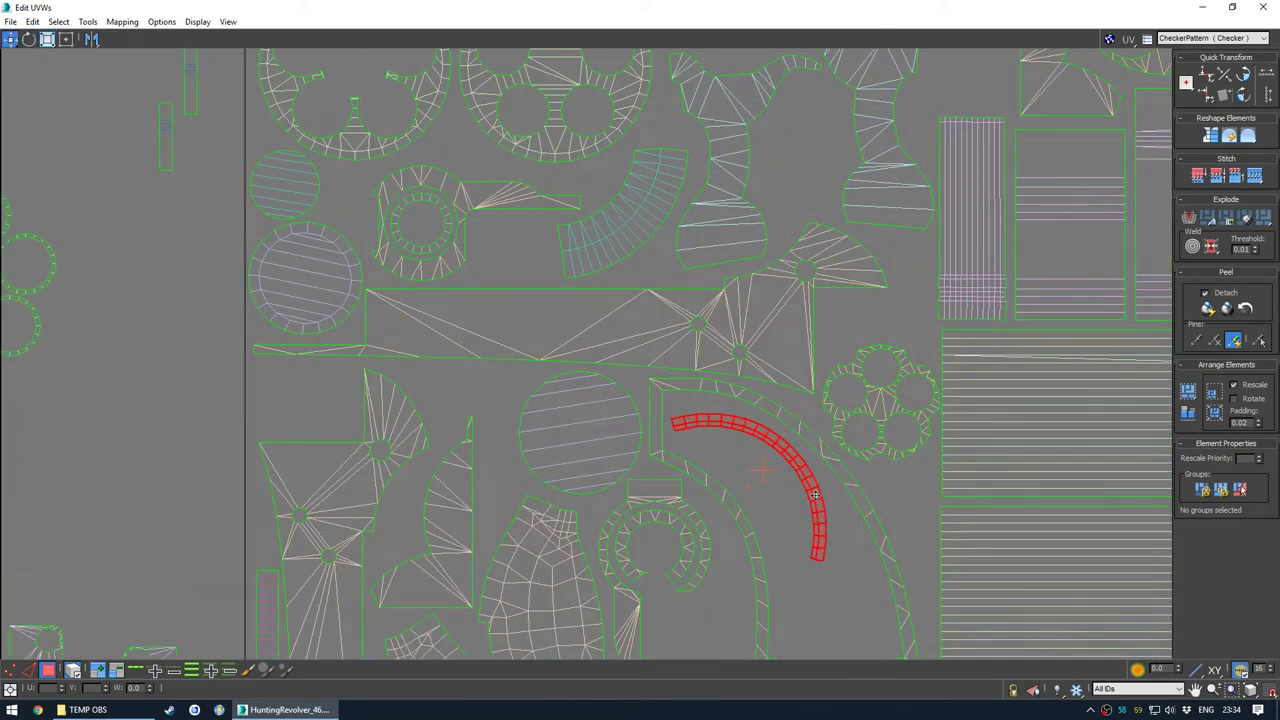
left_click(792, 510)
Bring the upper U-shaped trigger-guard island beside the tile's left edge and scale it down
scroll(703, 451, "down", 5)
middle_click_drag(703, 451, 748, 482)
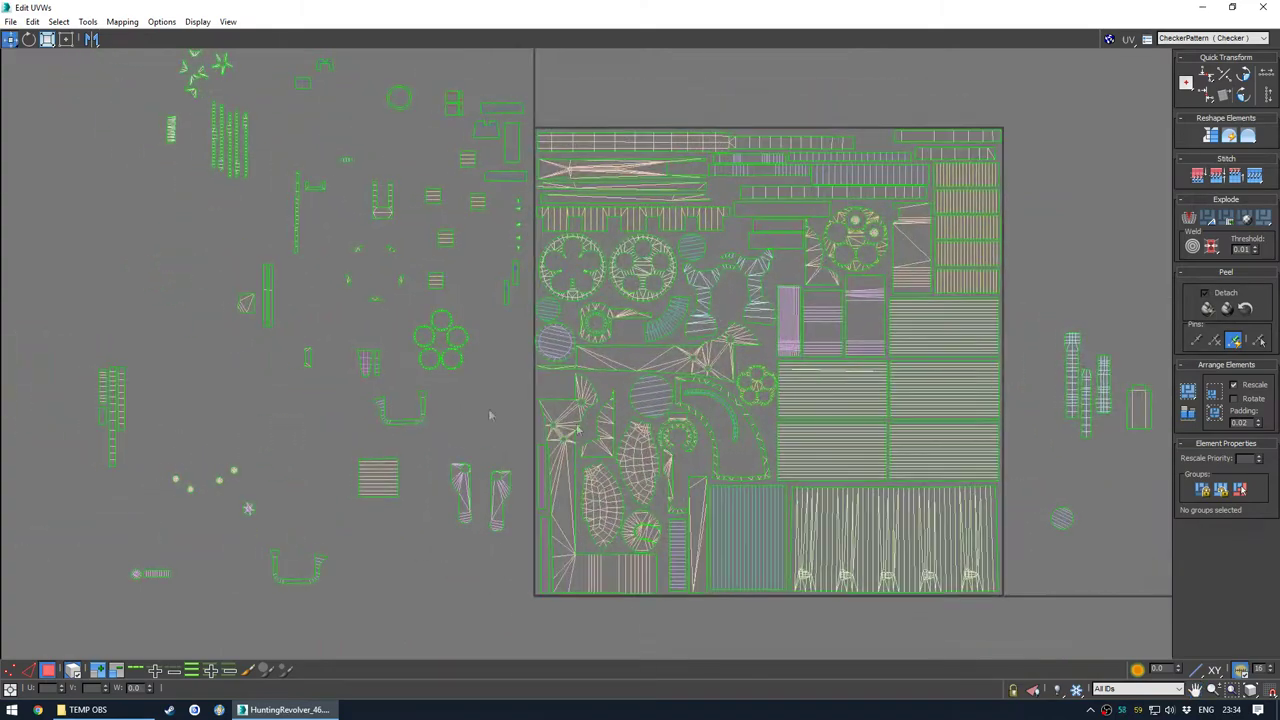
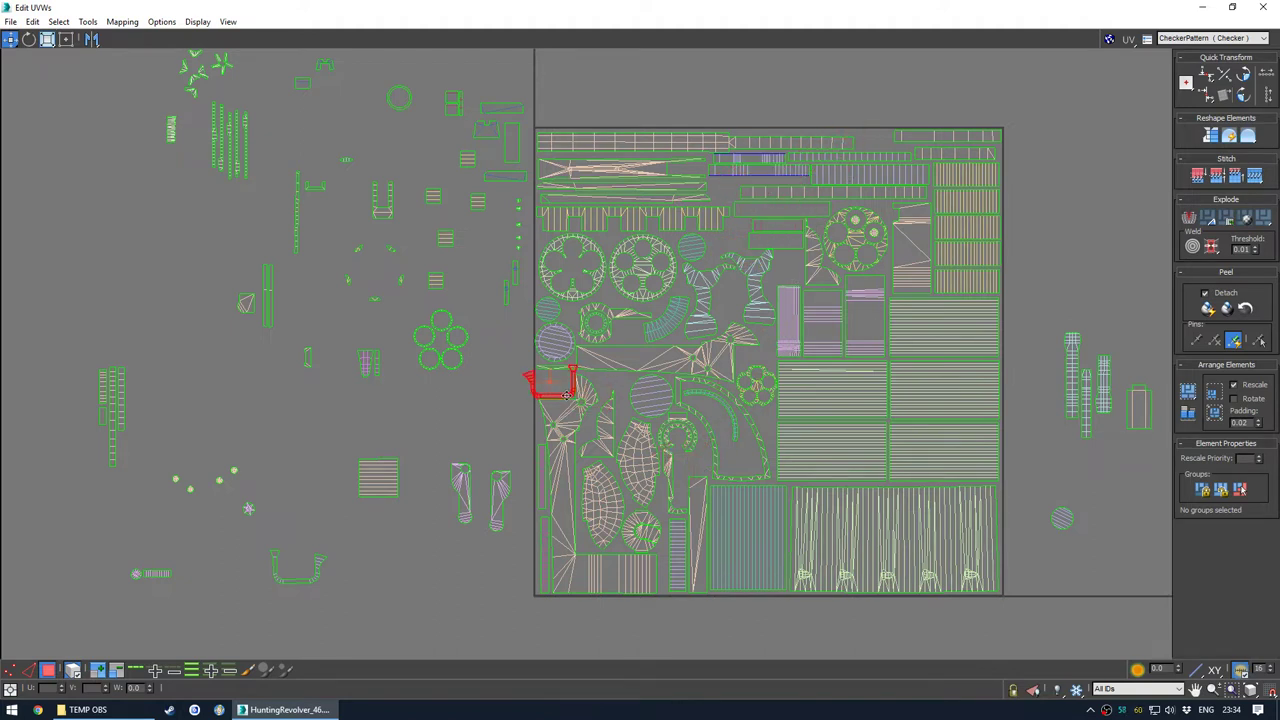
double_click(603, 6)
scroll(697, 478, "down", 8)
middle_click_drag(777, 512, 584, 491, "alt")
scroll(272, 412, "up", 5)
key("r")
left_click_drag(287, 371, 284, 407)
scroll(690, 380, "down", 4)
middle_click_drag(692, 384, 624, 363, "alt")
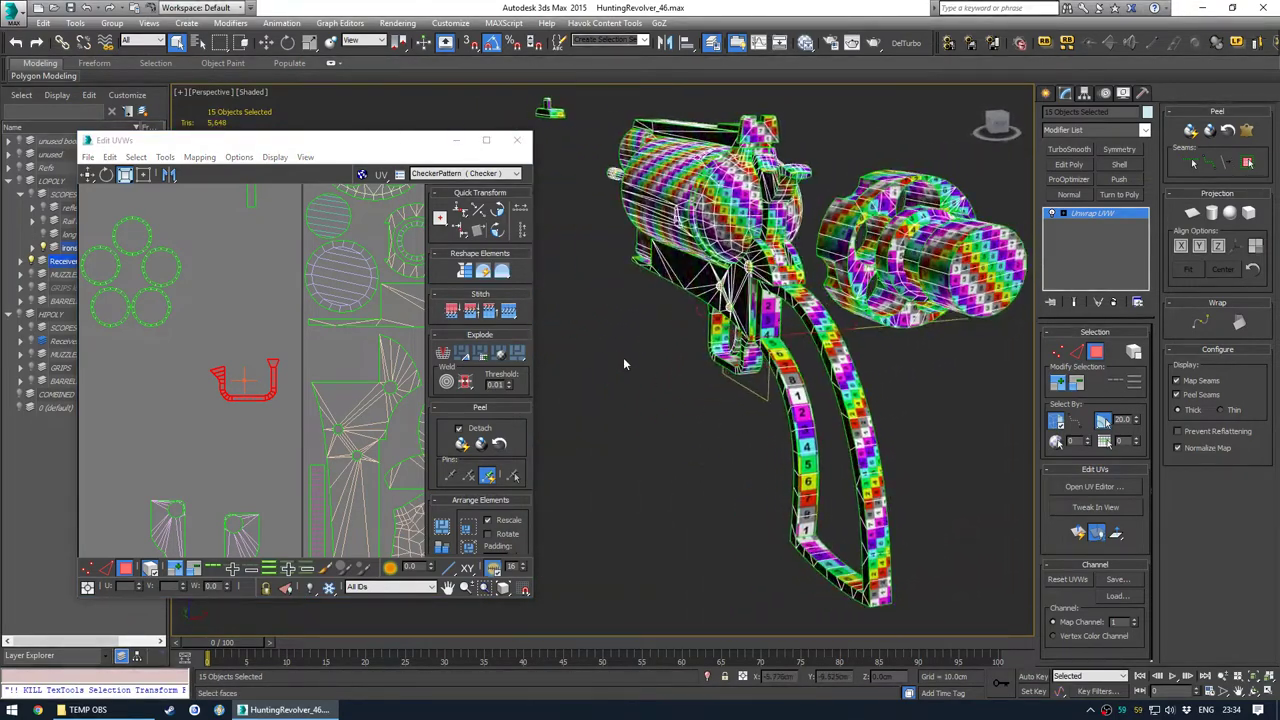
Collapse the Unwrap UVW modifier on the selected revolver parts and clear the selection
right_click(1103, 215)
left_click(1118, 335)
left_click(675, 302)
Hide the three detached cylindrical parts behind the revolver
middle_click_drag(672, 298, 738, 325)
left_click_drag(829, 167, 943, 286)
right_click(944, 265)
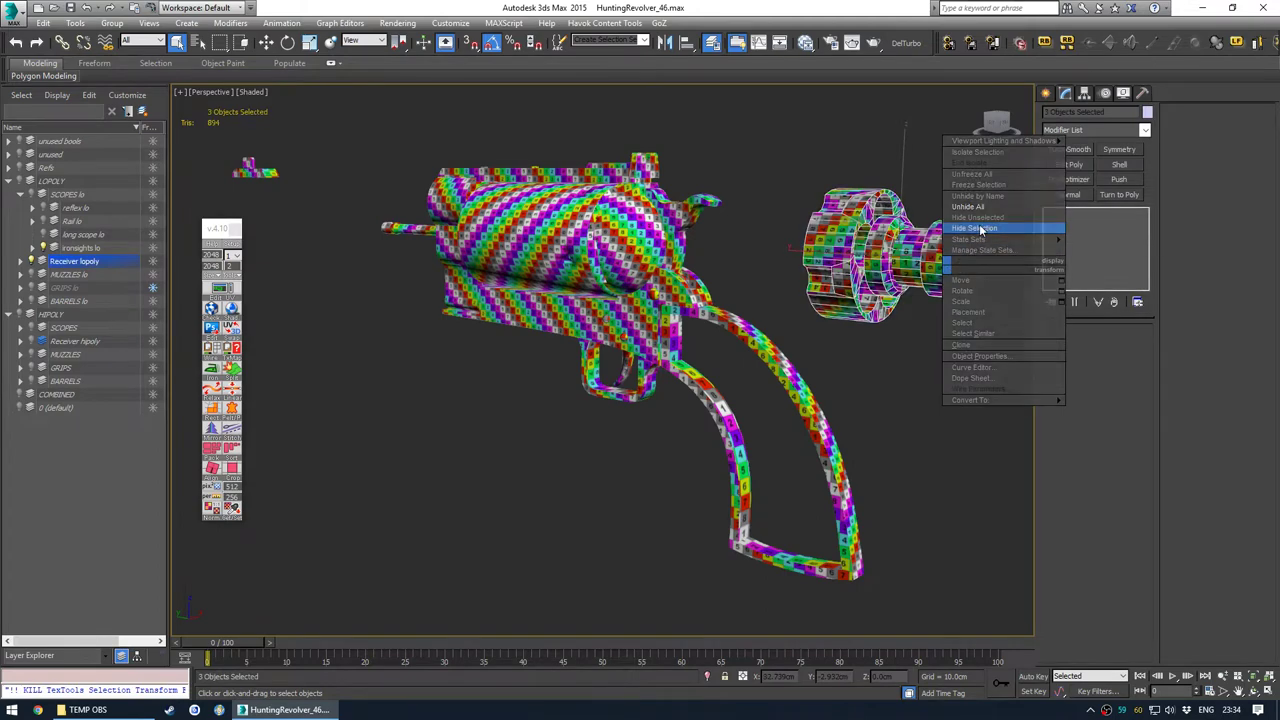
left_click(980, 230)
Slide the revolver's cylinder out of the frame to inspect the checker pattern on its chambers, and undo the move
middle_click_drag(585, 300, 663, 275, "alt")
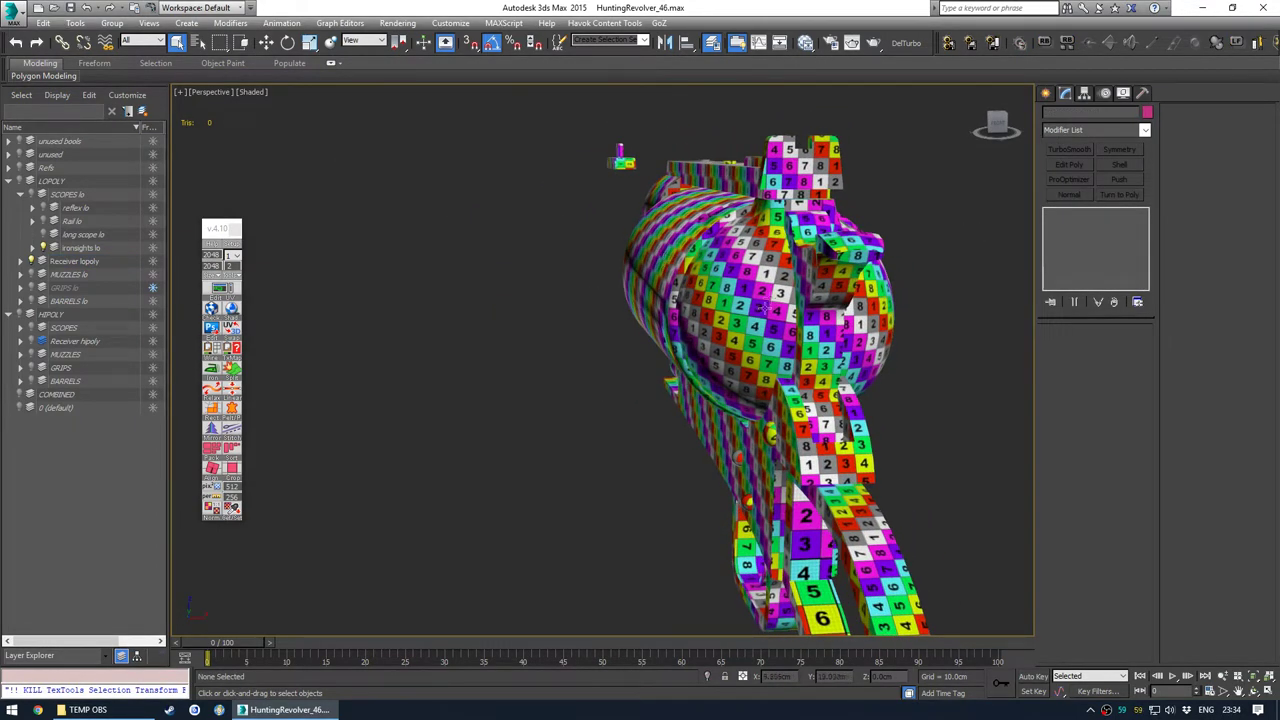
mouse_move(725, 380)
middle_mouse_down("alt")
mouse_move(757, 346)
mouse_move(720, 378)
mouse_move(737, 382)
middle_mouse_up("alt")
left_click(696, 358)
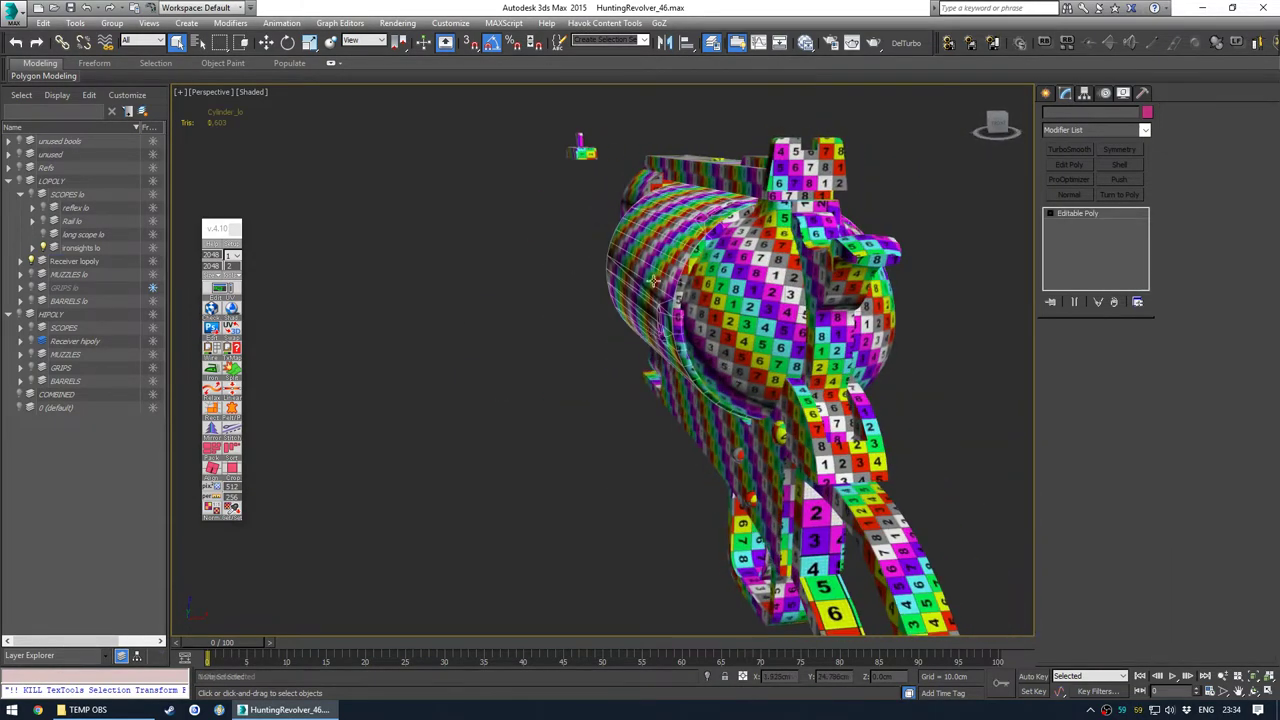
key("w")
left_click_drag(848, 313, 616, 320)
left_click(628, 451)
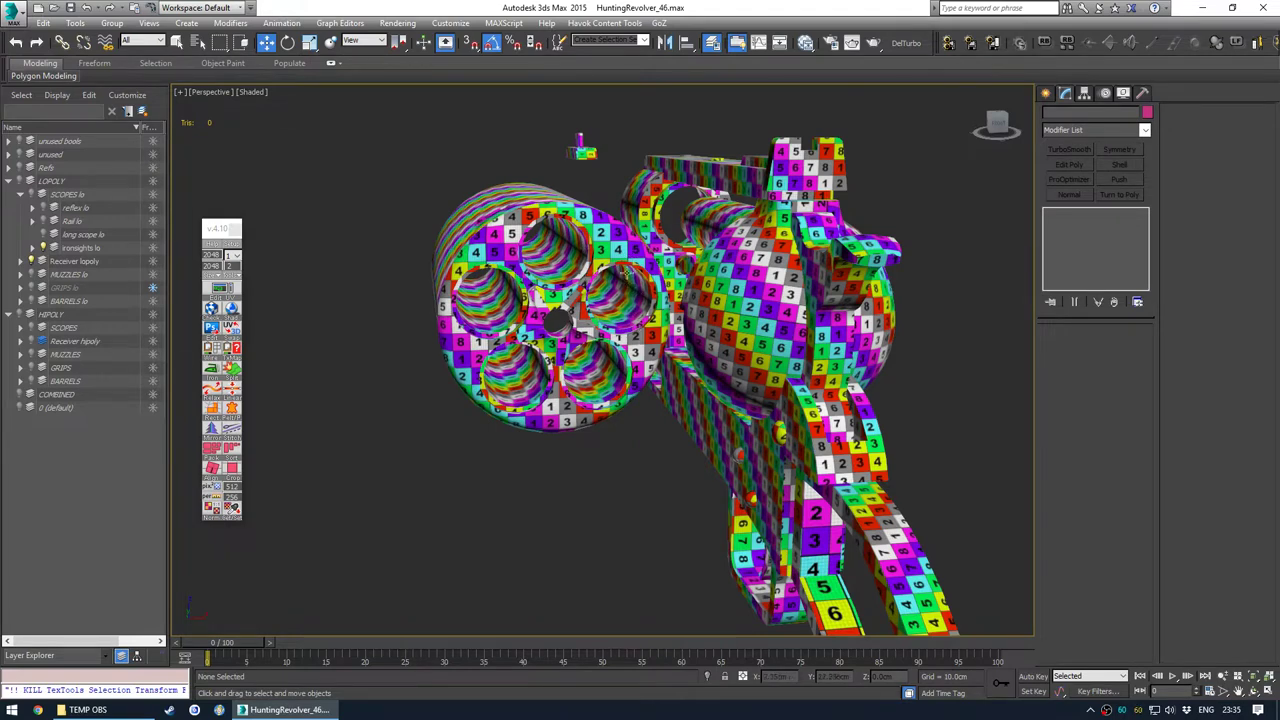
key("ctrl+z")
key("ctrl+z")
left_click(609, 418)
Examine the checker scale and direction along the inner and outer straps of the grip frame
middle_click_drag(745, 419, 530, 400)
middle_click_drag(596, 499, 597, 267, "alt")
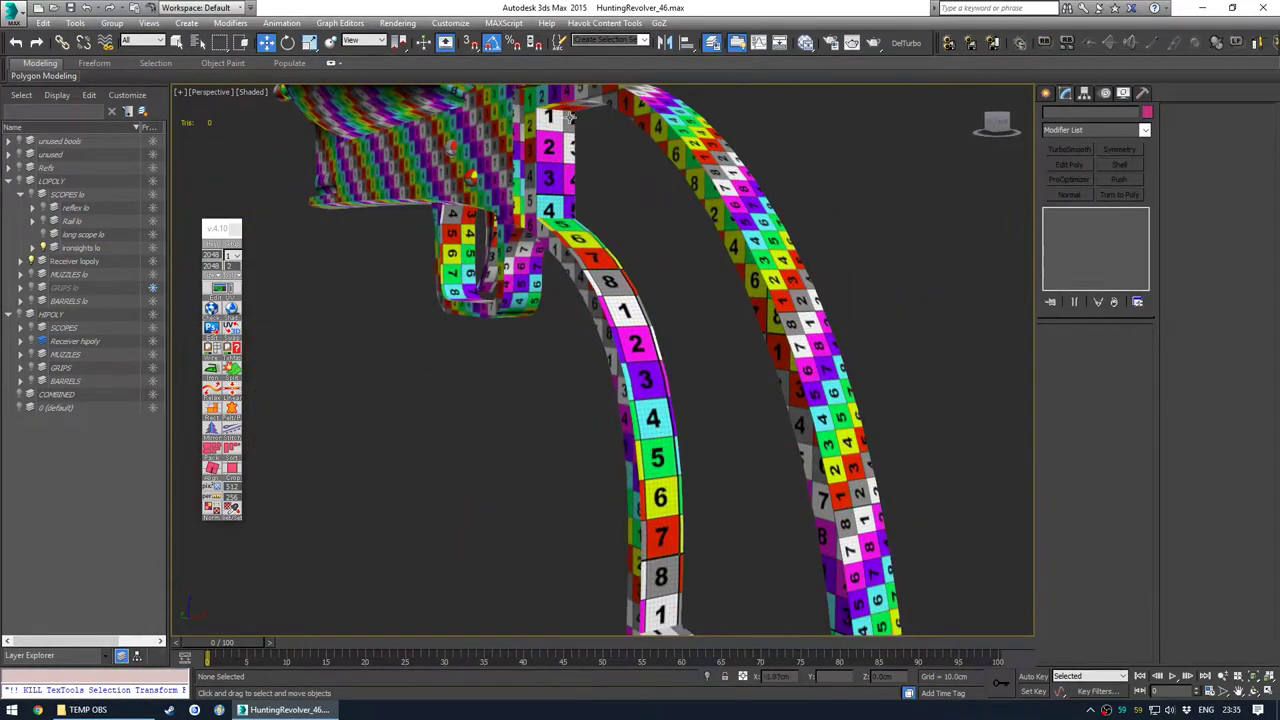
scroll(565, 124, "down", 4)
middle_click_drag(565, 130, 671, 257, "alt")
middle_click_drag(460, 485, 586, 397)
scroll(605, 372, "up", 3)
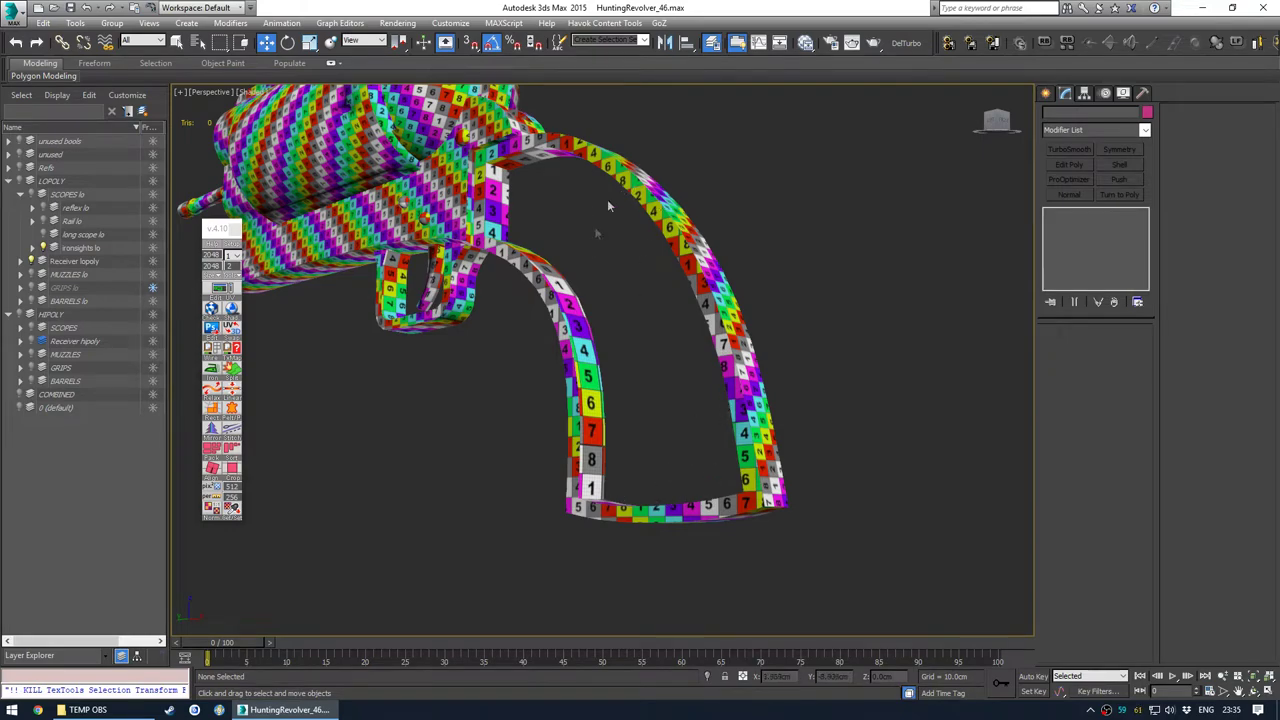
middle_click_drag(523, 223, 628, 351)
middle_click_drag(628, 351, 540, 394, "alt")
middle_click_drag(668, 345, 620, 380)
scroll(575, 355, "up", 3)
scroll(646, 361, "down", 2)
middle_click_drag(708, 360, 771, 347)
Compare the checker density on the trigger guard and trigger with that on the frame's side
left_click(623, 387)
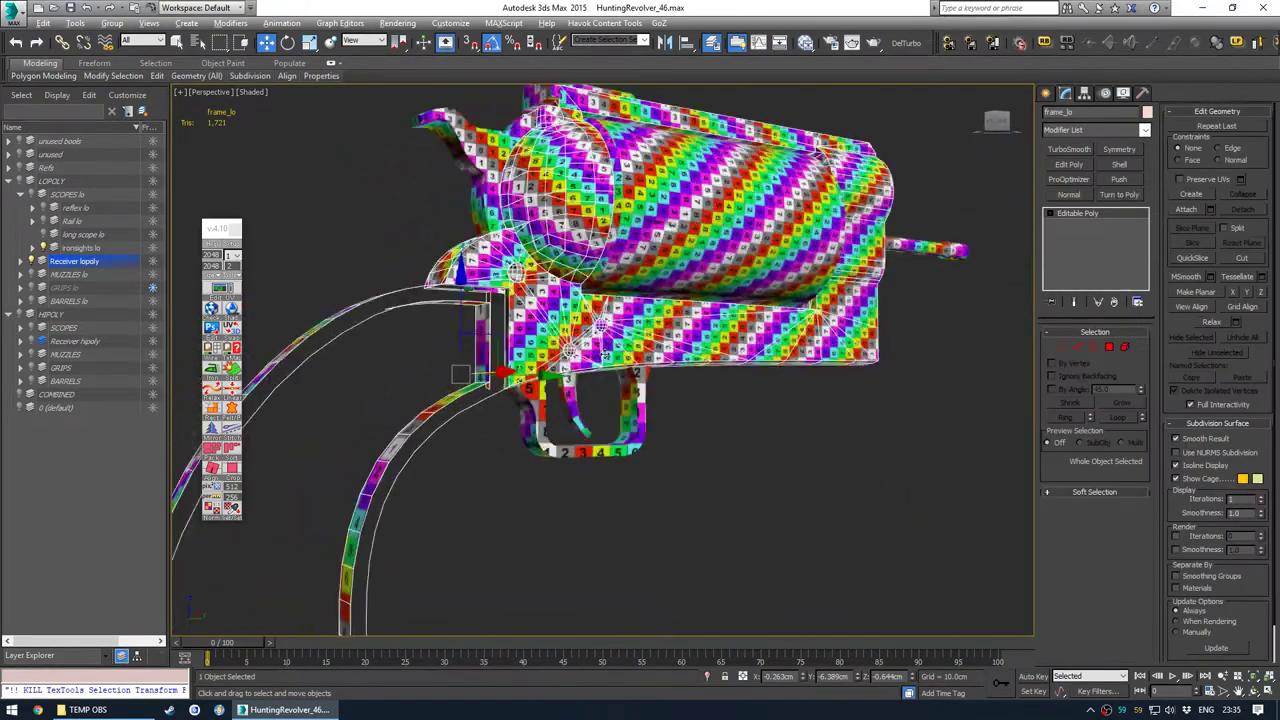
scroll(771, 360, "up", 3)
middle_click_drag(765, 440, 769, 468, "alt")
left_click(769, 467)
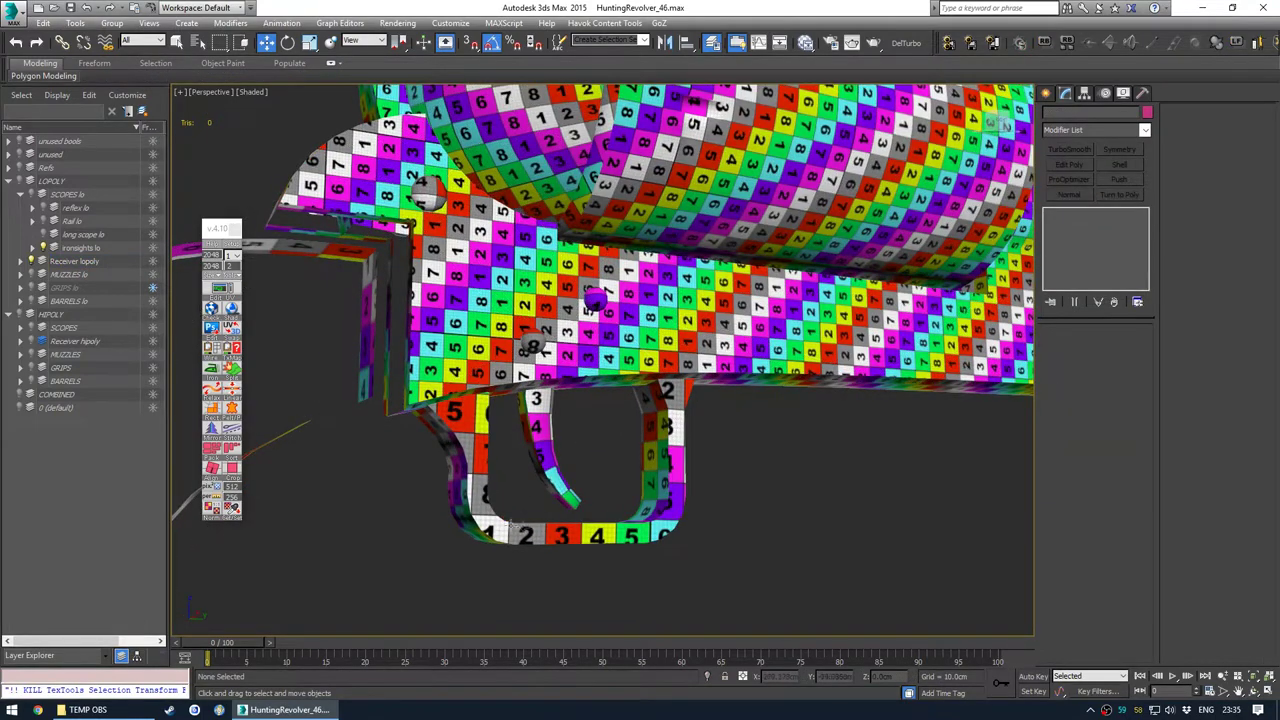
scroll(577, 410, "down", 2)
left_click(594, 381)
scroll(594, 383, "down", 2)
middle_click_drag(596, 385, 671, 440, "alt")
left_click(671, 440)
scroll(671, 440, "down", 3)
left_click(649, 430)
left_click(664, 432)
left_click(647, 420)
left_click(662, 430)
Undo back until the hidden parts return, select all 15 objects and reopen them in the UV editor
key("ctrl+z")
key("ctrl+z")
key("ctrl+z")
key("ctrl+z")
key("ctrl+z")
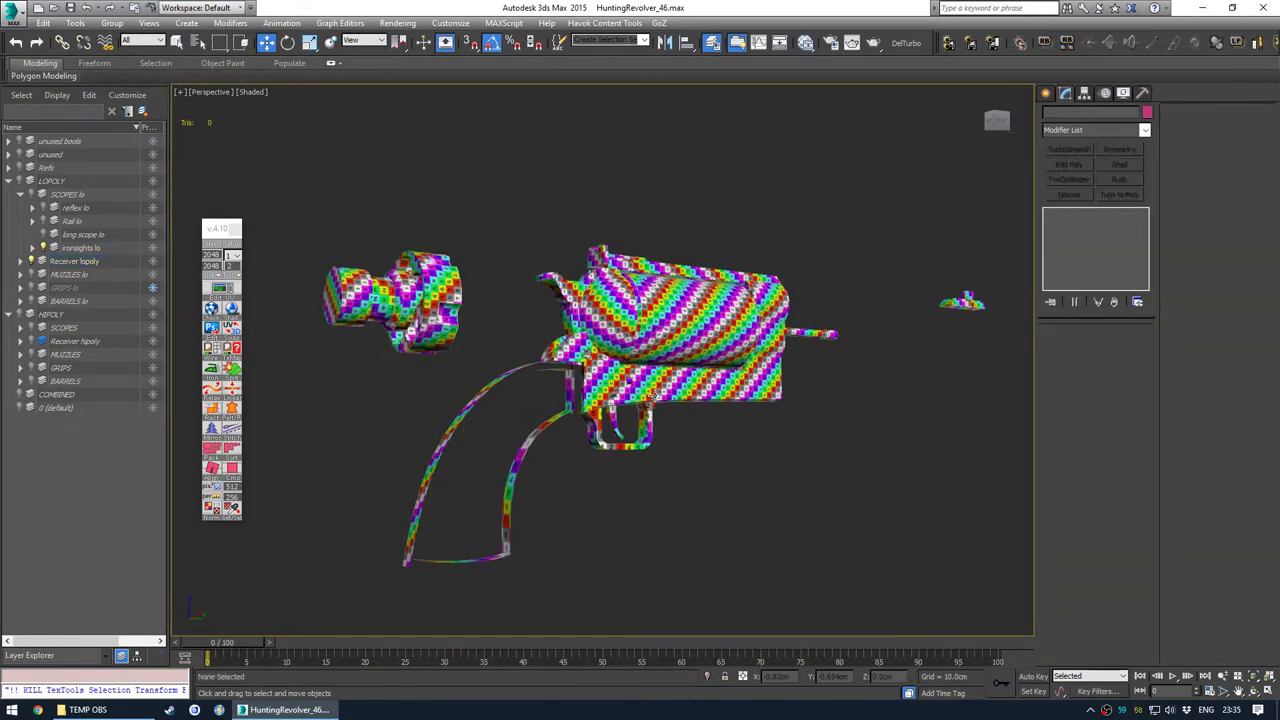
key("ctrl+a")
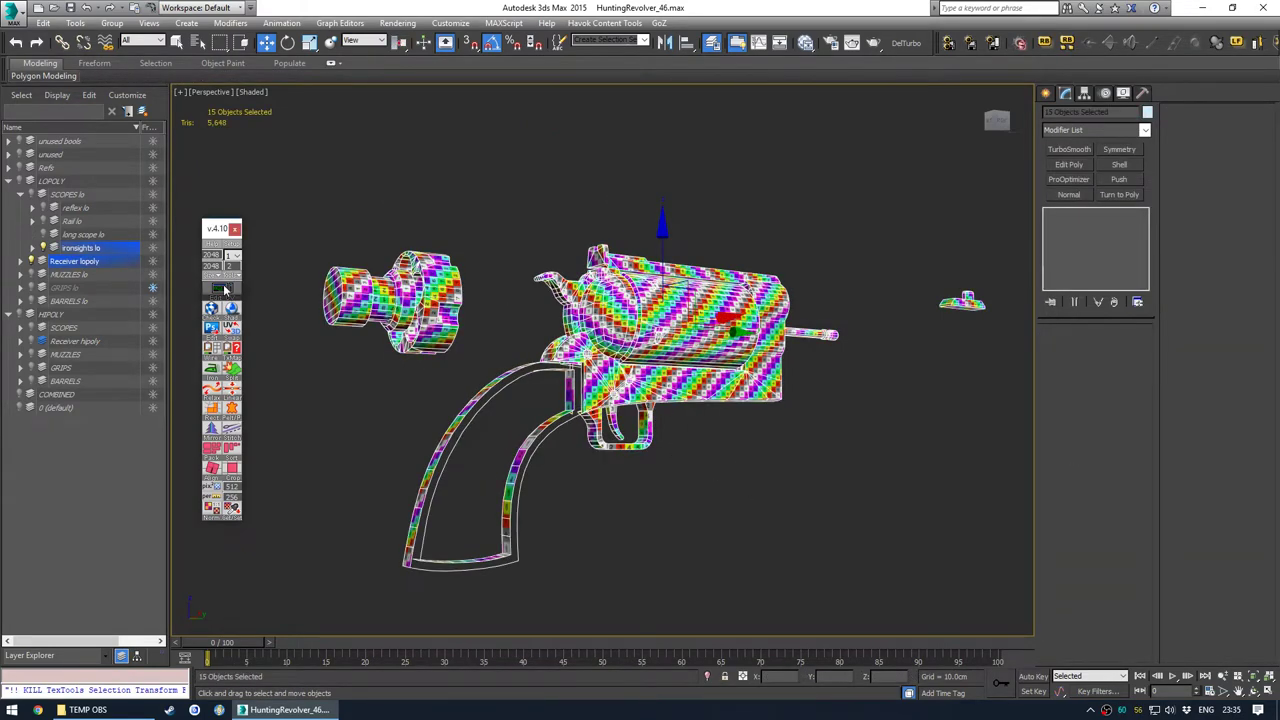
left_click(223, 288)
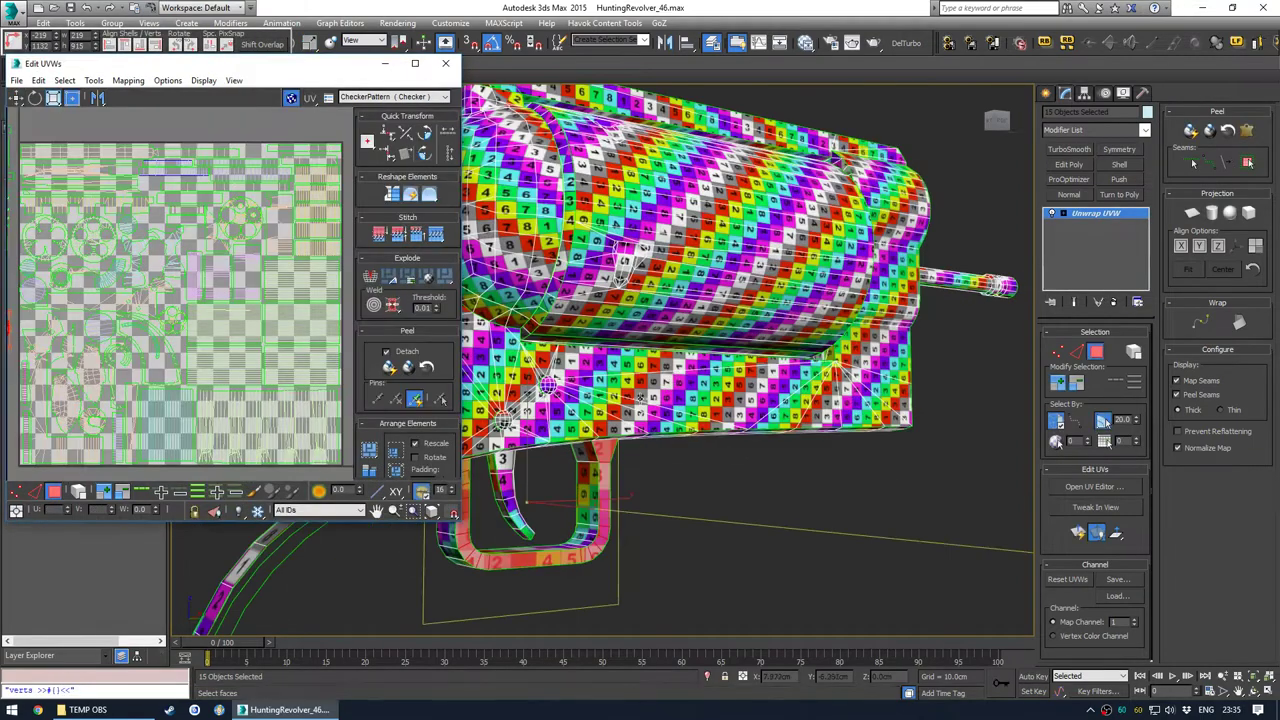
Select the frame's side on the model to locate its UV island, and hide the checker background in the UV editor
left_click(652, 393)
left_click(418, 65)
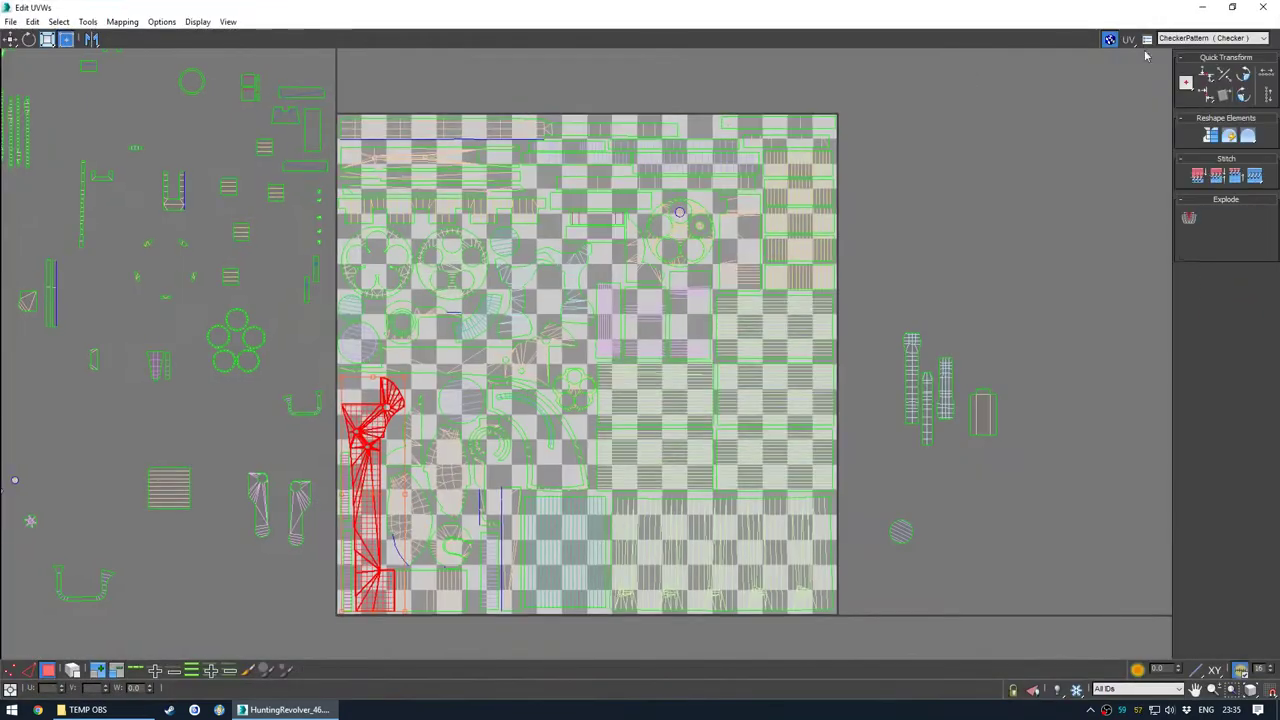
left_click(1110, 40)
middle_click_drag(328, 575, 418, 505)
left_click(449, 551)
scroll(449, 551, "up", 2)
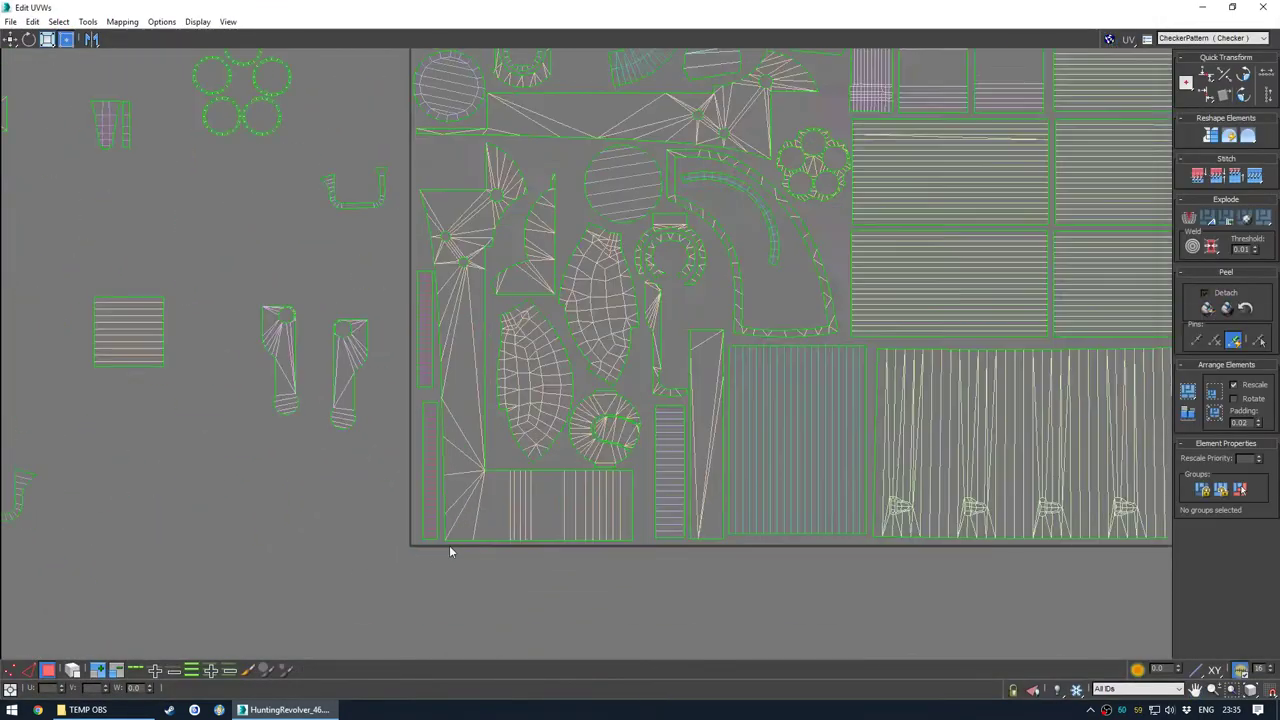
Scale down and reposition the frame's side island, and move the narrow strips beside it out of the tile
middle_click_drag(495, 483, 471, 483)
key("w")
left_click(445, 505)
key("r")
left_click_drag(540, 499, 546, 627)
key("w")
left_click_drag(522, 477, 496, 430)
left_click_drag(401, 430, 405, 435)
left_click_drag(405, 435, 175, 430)
Select the side of the top strap on the model and scale its long thin UV island down slightly
double_click(549, 6)
middle_click_drag(722, 398, 777, 371, "alt")
scroll(773, 369, "down", 3)
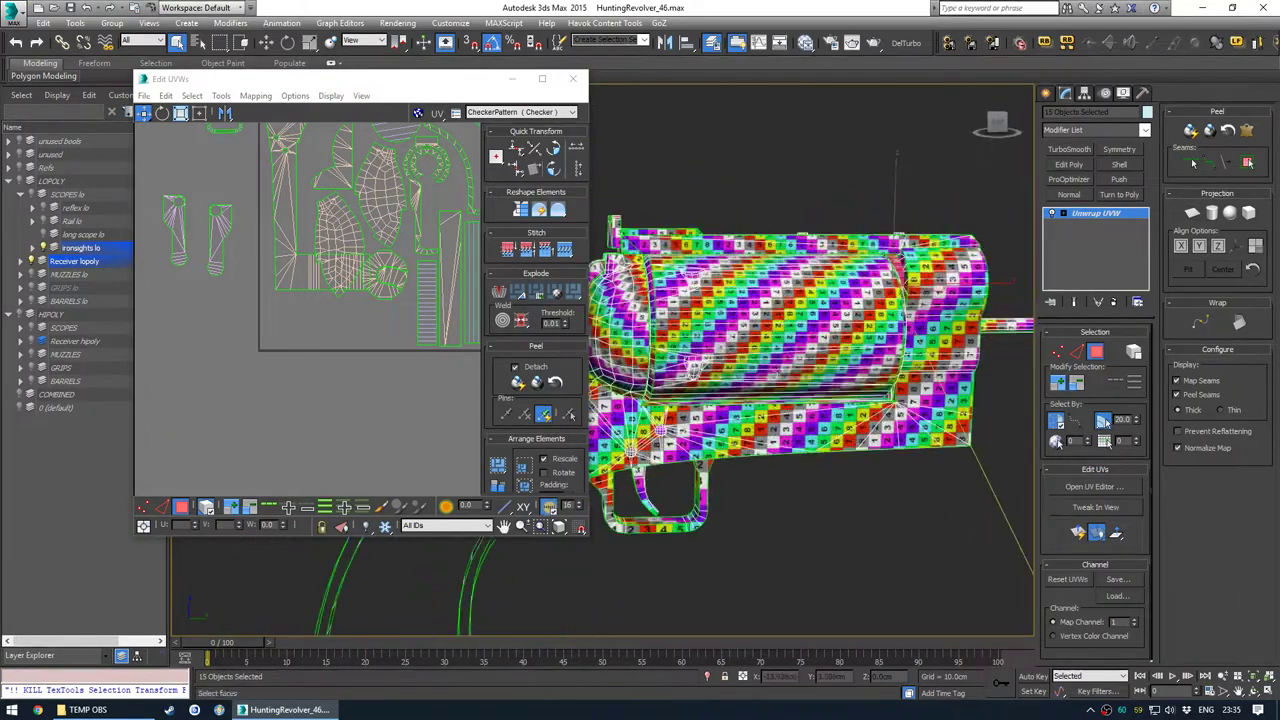
left_click(790, 240)
scroll(335, 188, "up", 3)
scroll(340, 237, "down", 1)
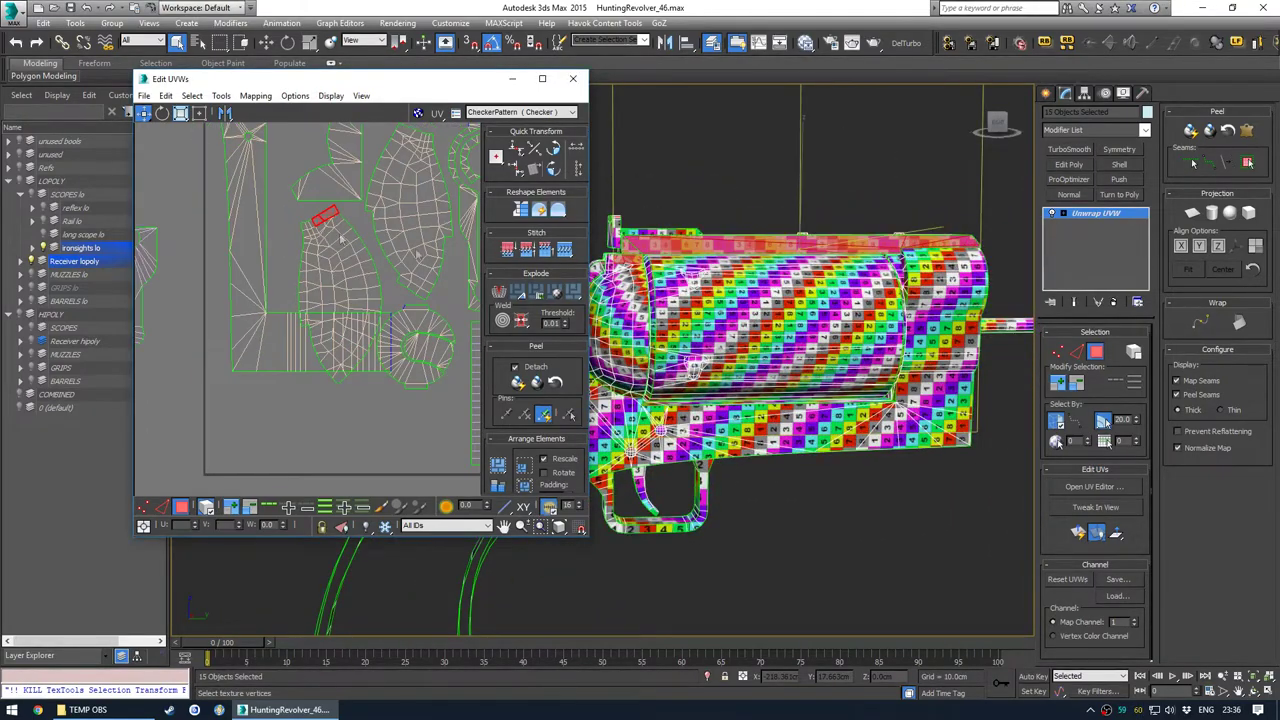
scroll(300, 285, "down", 4)
middle_click_drag(262, 190, 212, 250)
scroll(235, 215, "up", 3)
left_click(366, 275)
key("r")
left_click(356, 250)
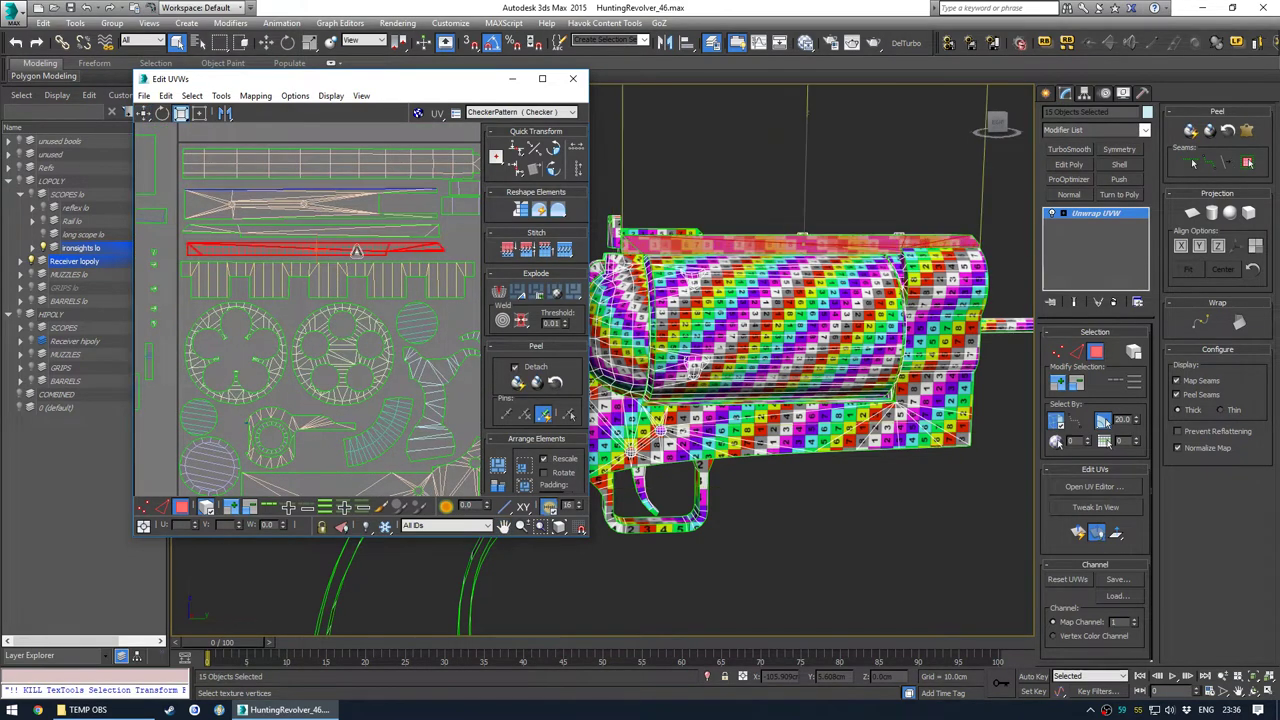
left_click_drag(353, 250, 333, 252)
left_click(449, 248)
Shrink the frame's side island much further within the lower corner of the tile
middle_click_drag(722, 345, 769, 410, "alt")
middle_click_drag(207, 470, 223, 235)
key("r")
left_click_drag(223, 235, 248, 308)
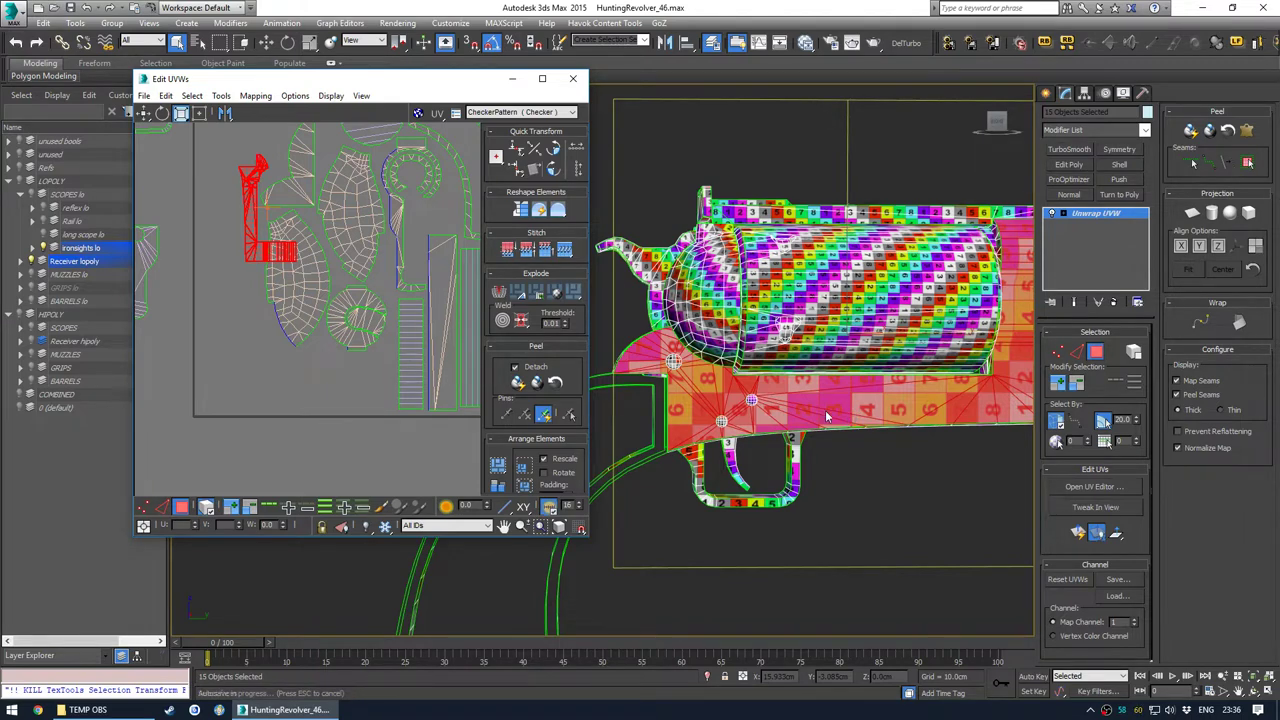
Check the checker density on the frame's side, and scale its UV island back up in the tile's lower corner
left_click(825, 445)
scroll(815, 420, "down", 3)
middle_click_drag(814, 471, 808, 402)
scroll(804, 401, "up", 3)
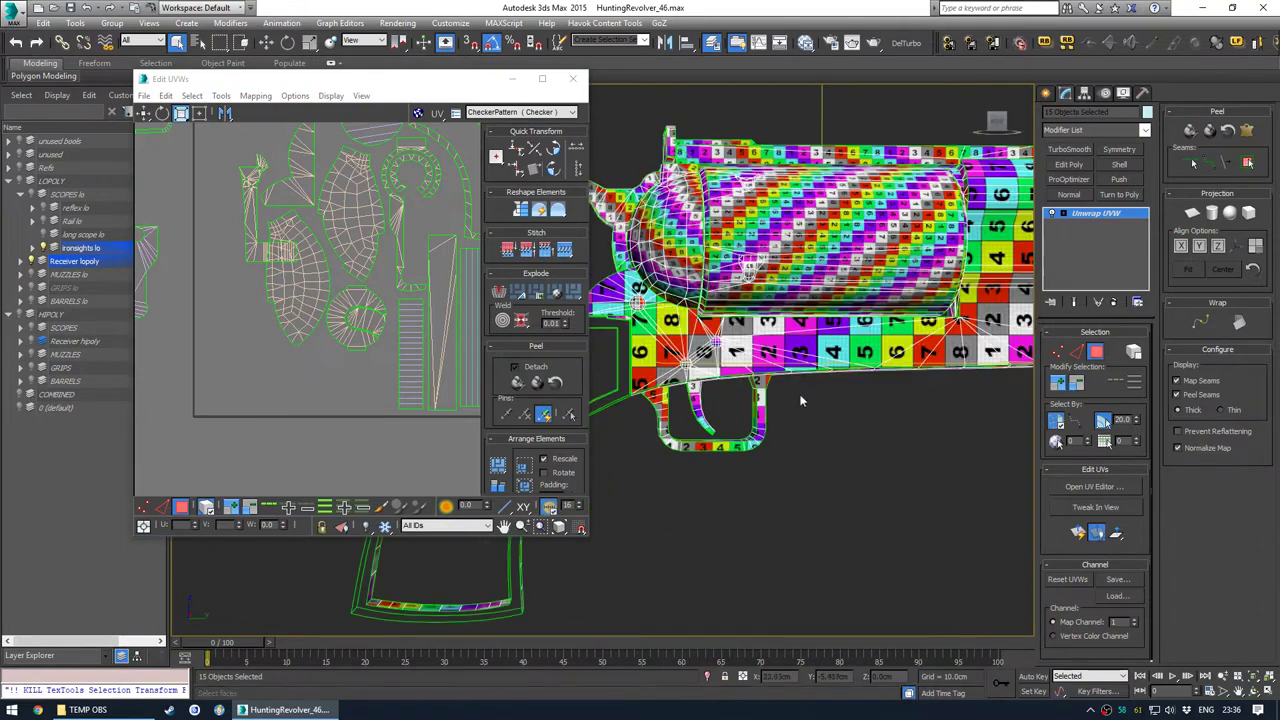
scroll(800, 400, "up", 2)
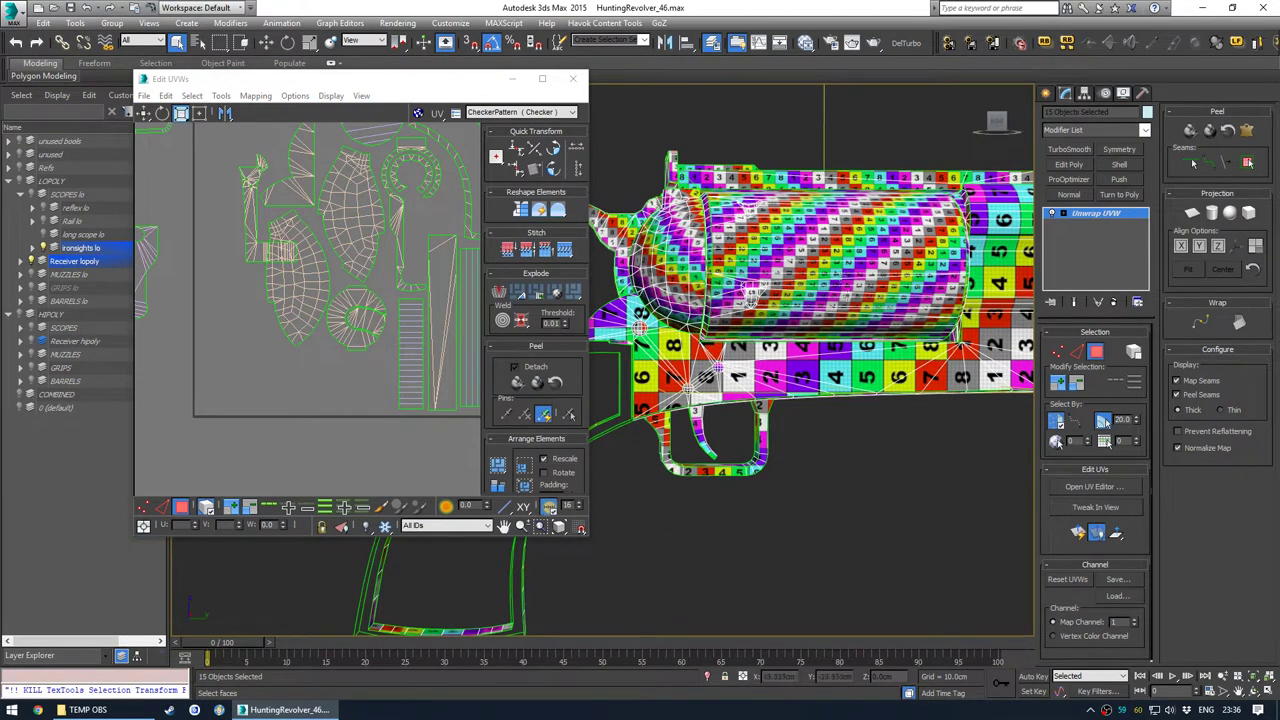
middle_click_drag(278, 248, 280, 264)
left_click_drag(281, 265, 288, 408)
key("w")
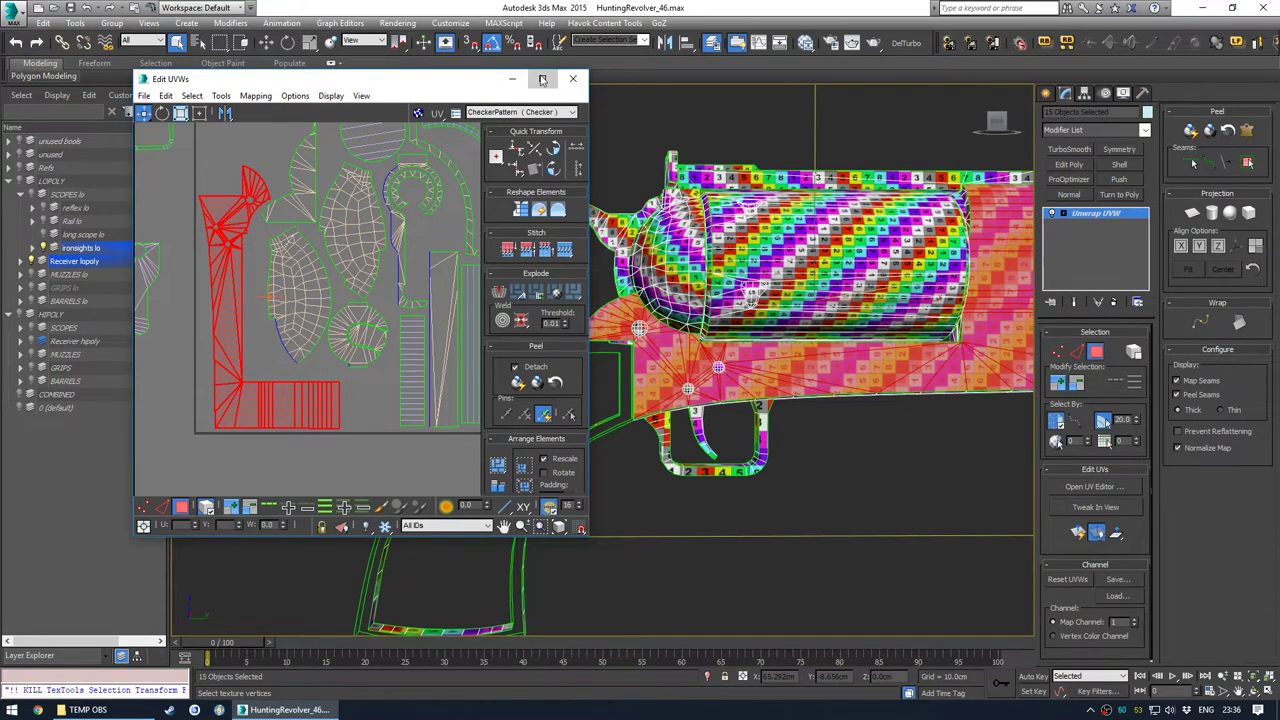
Enlarge the UV editor and move the lower oval grid island closer to the frame's side island
left_click(542, 79)
scroll(400, 263, "up", 5)
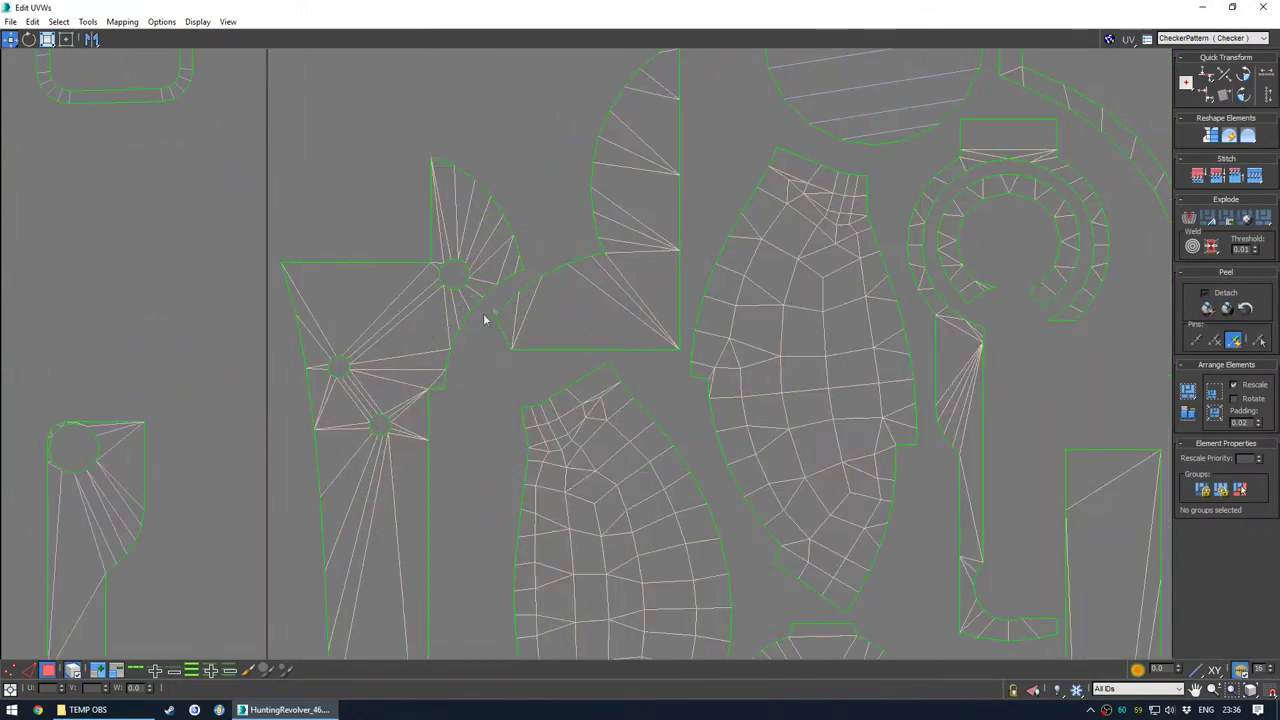
scroll(506, 305, "down", 5)
middle_click_drag(501, 323, 461, 321)
scroll(494, 305, "up", 3)
left_click(505, 294)
left_click(443, 183)
middle_click_drag(514, 474, 492, 341)
left_click_drag(512, 324, 474, 359)
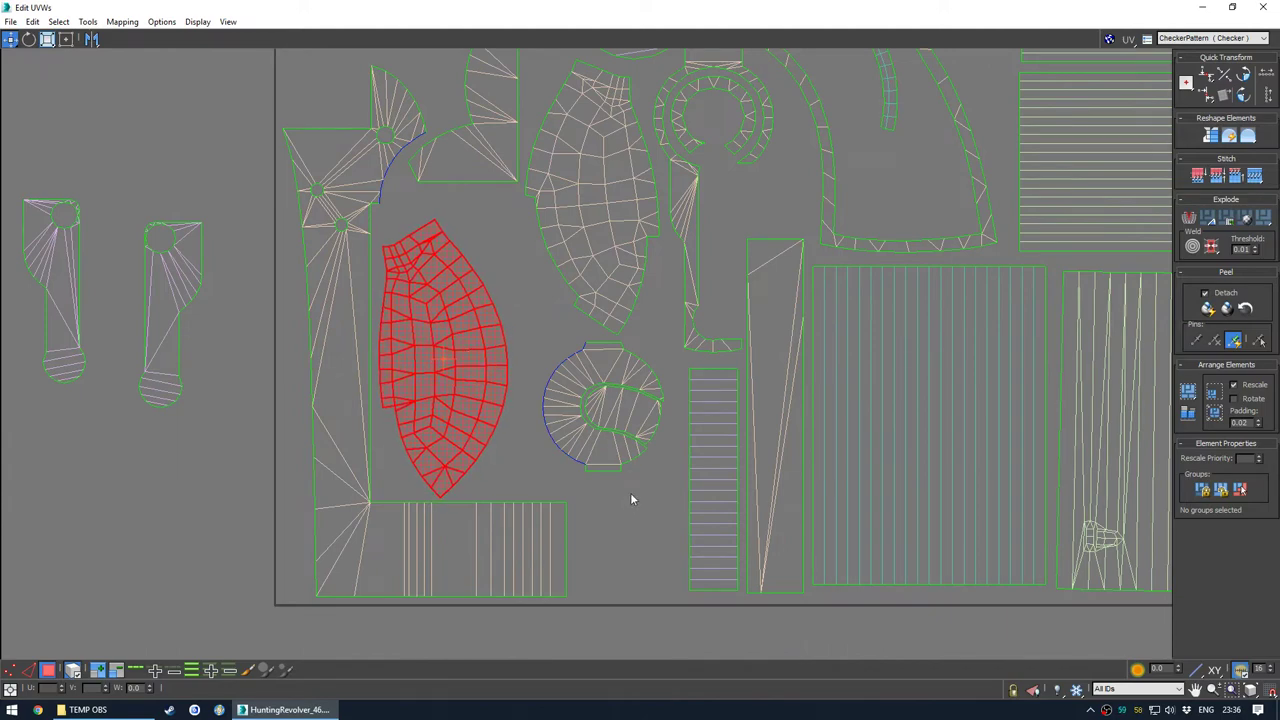
Move the round fan-shaped island down beside the frame island's foot, and nudge the frame's side island against the tile border
left_click(636, 412)
left_click_drag(636, 412, 647, 541)
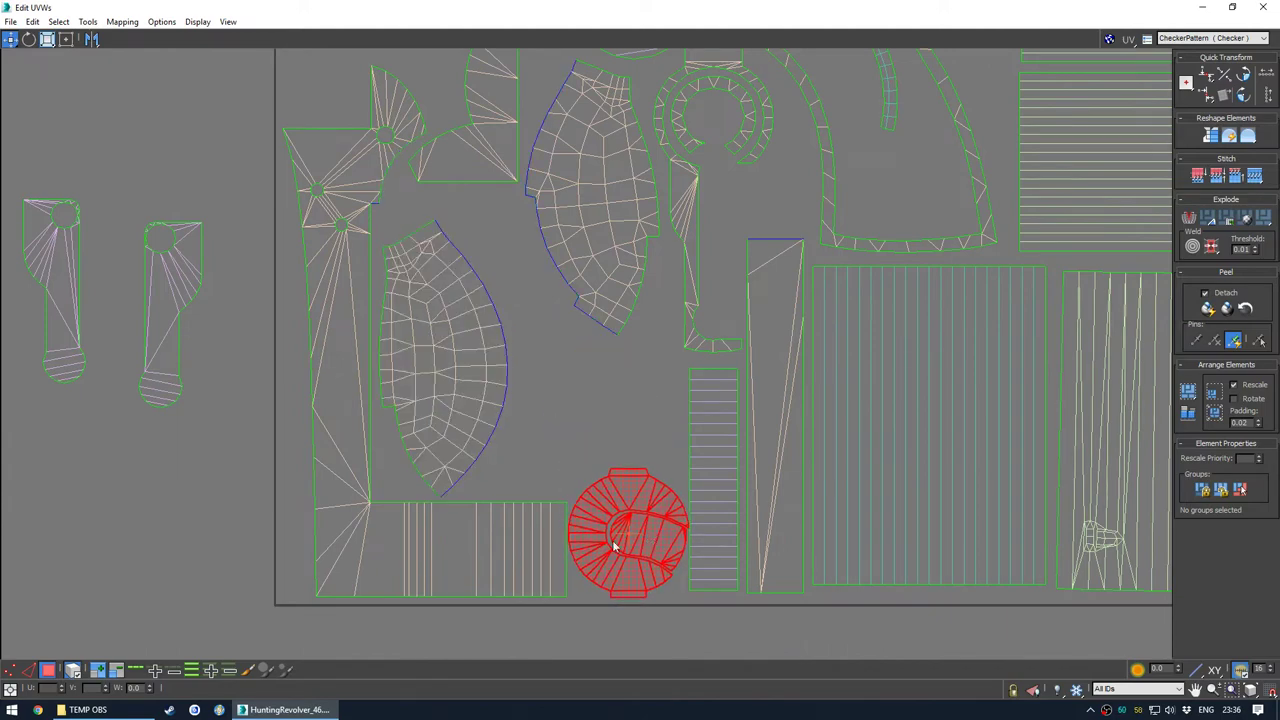
scroll(530, 518, "down", 3)
left_click(516, 540)
left_click_drag(518, 545, 512, 540)
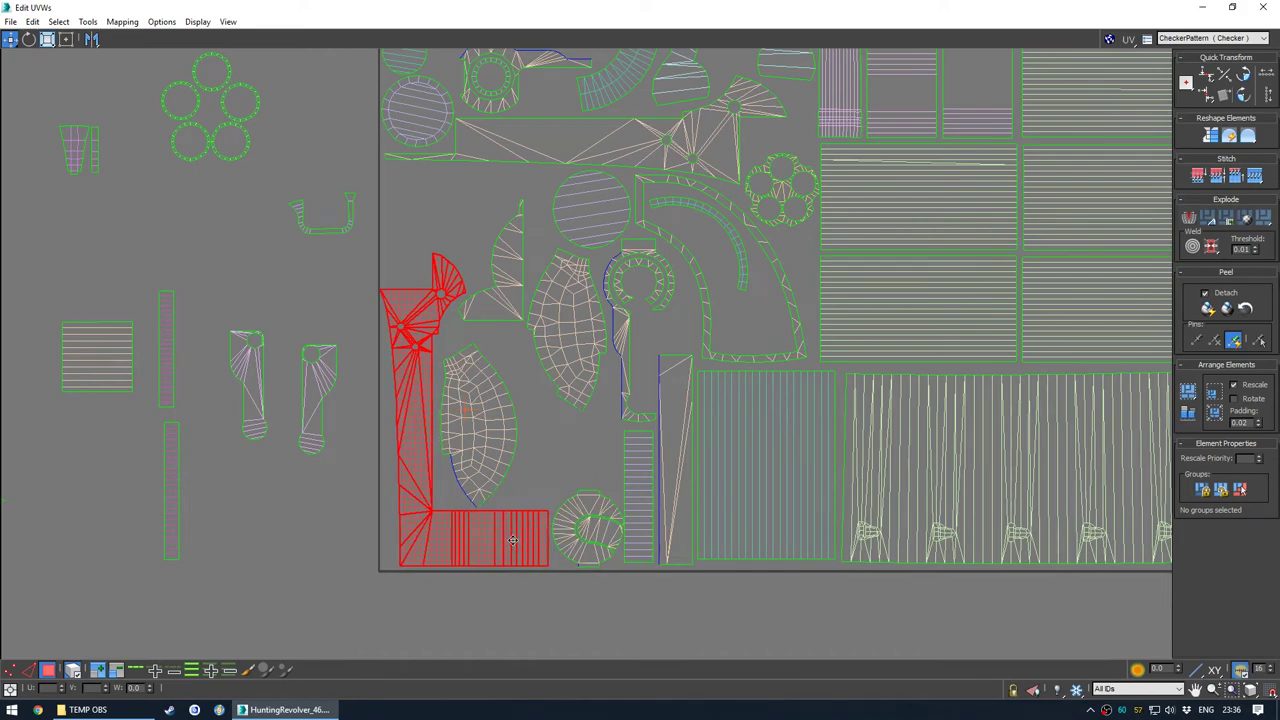
left_click(540, 462)
middle_click_drag(546, 417, 411, 495)
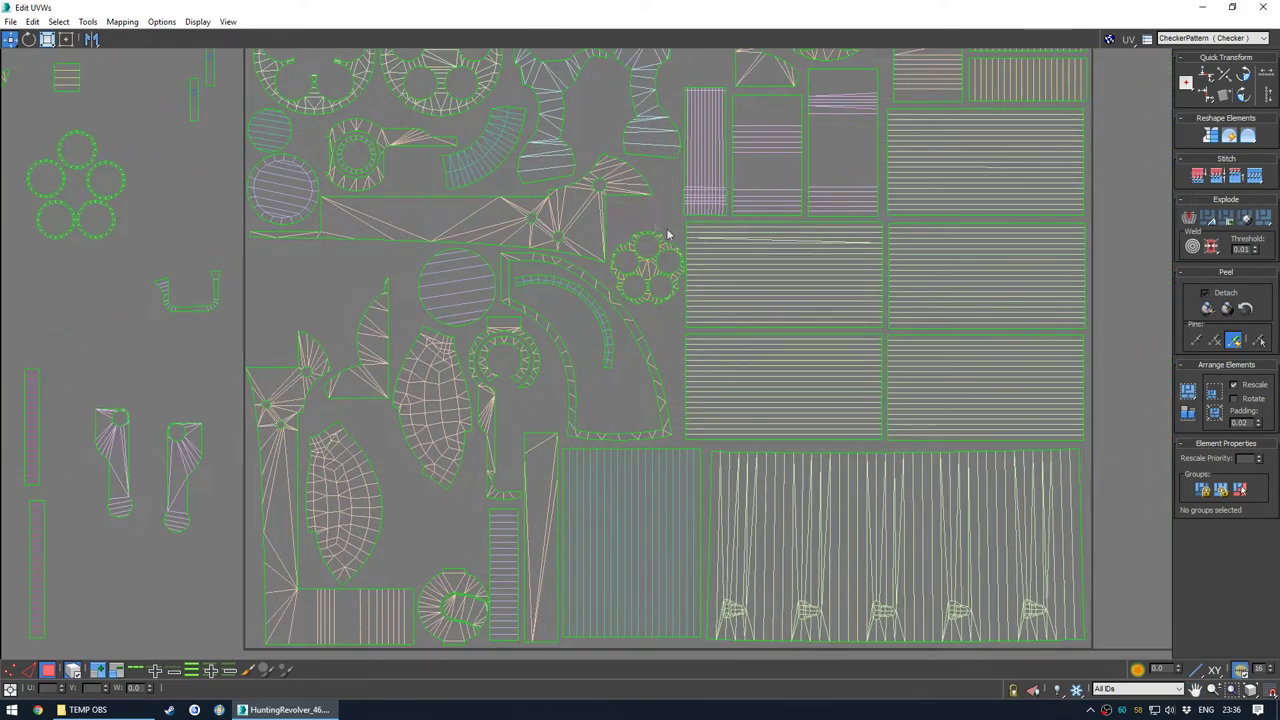
Reposition the small stepped rectangle outside the tile, and move the small striped disc across to the loose islands on the opposite side
scroll(636, 332, "down", 3)
scroll(600, 355, "up", 1)
middle_click_drag(600, 355, 561, 441)
middle_click_drag(902, 384, 914, 359)
left_click_drag(1035, 384, 672, 252)
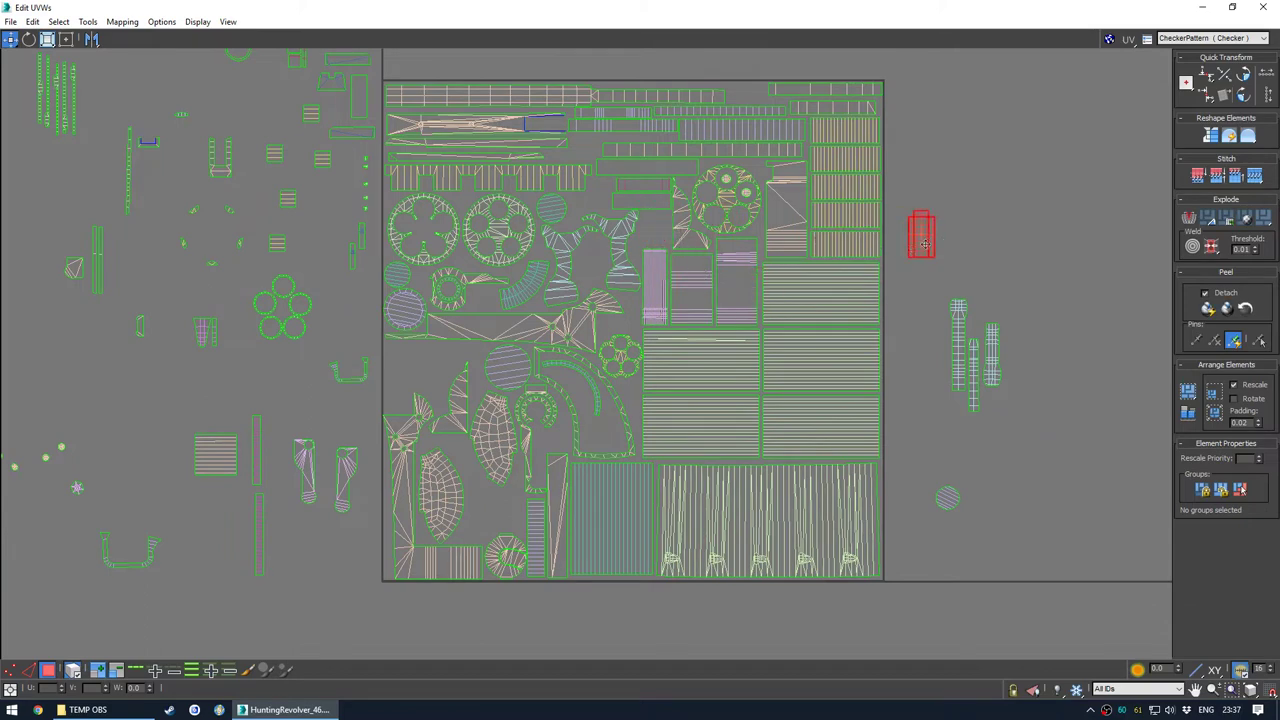
left_click_drag(948, 503, 291, 414)
scroll(300, 414, "down", 3)
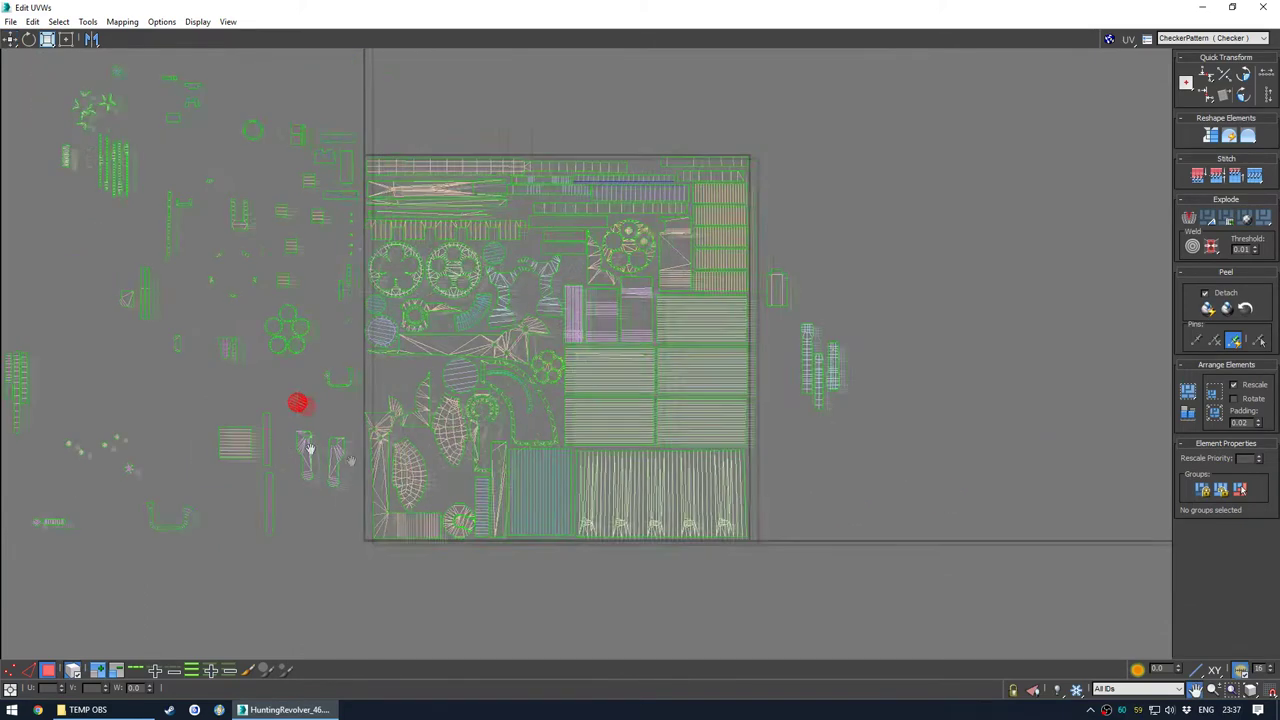
Move the loose striped square island into the tile, directly under the large striped disc at the border
middle_click_drag(287, 441, 467, 489)
left_click_drag(421, 488, 566, 420)
scroll(566, 420, "up", 5)
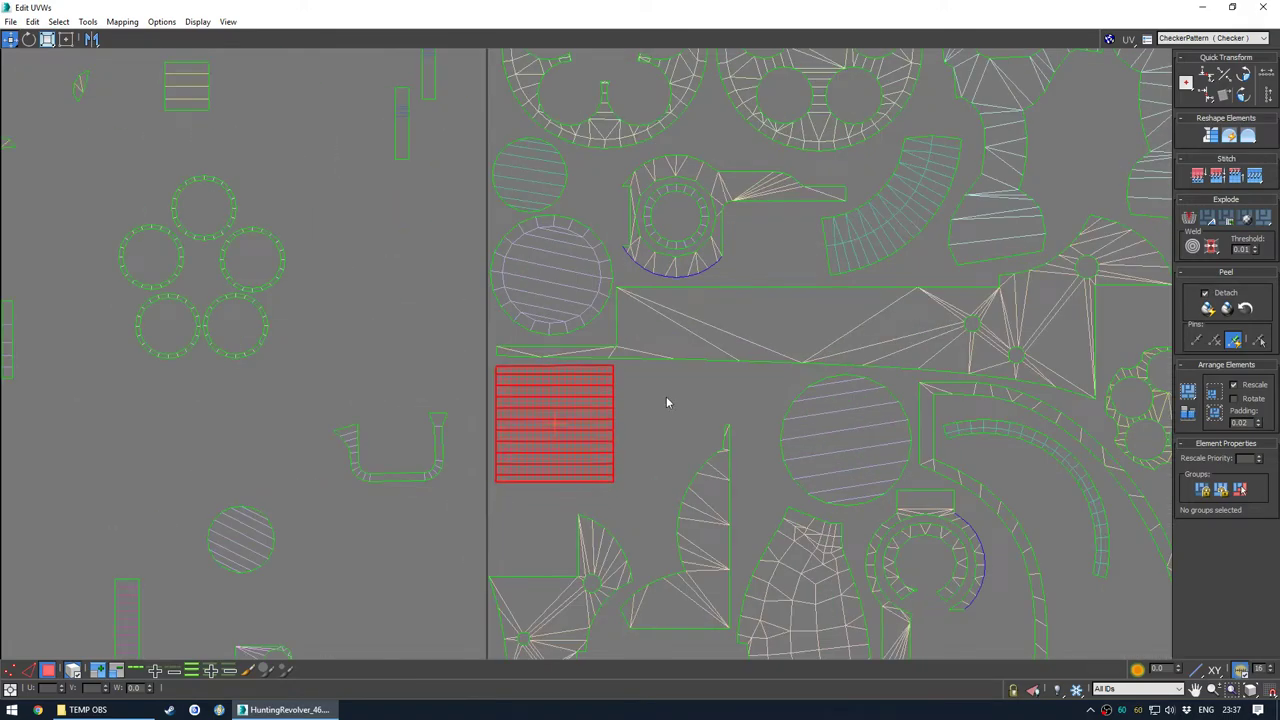
scroll(669, 400, "down", 5)
middle_click_drag(555, 379, 614, 451)
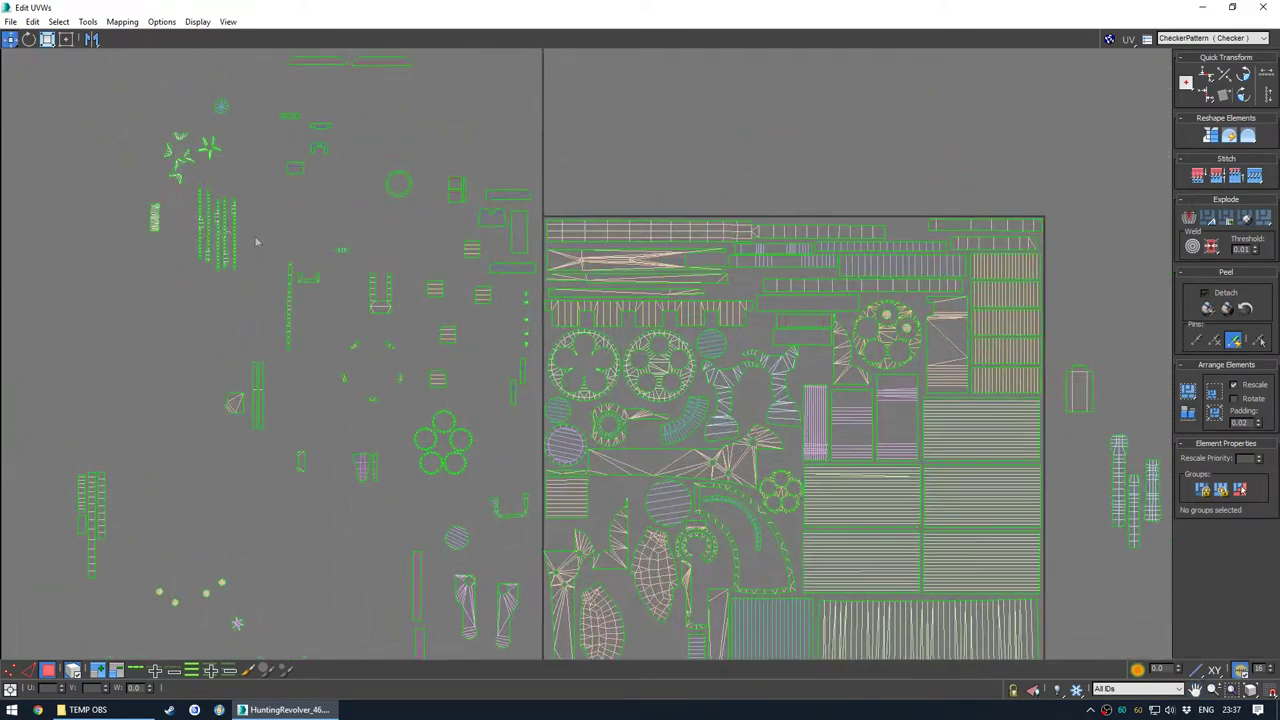
Move the bundle of narrow segmented strips closer to the tile among the loose islands
left_click_drag(304, 286, 192, 212)
left_click(233, 212)
left_click_drag(261, 247, 482, 353)
left_click(489, 462)
Move the small striped disc island toward the cylinder face islands, and inspect the model in see-through display
middle_click_drag(469, 487, 403, 380)
scroll(400, 402, "up", 4)
left_click_drag(389, 468, 504, 273)
left_click_drag(560, 8, 247, 216)
middle_click_drag(680, 325, 808, 345, "alt")
scroll(560, 310, "up", 4)
mouse_move(570, 325)
middle_mouse_down("alt")
mouse_move(640, 345)
mouse_move(663, 368)
mouse_move(577, 331)
middle_mouse_up("alt")
key("alt+x")
Fit the small striped disc island into the central gap of the first cylinder face island
left_click(427, 216)
scroll(529, 286, "down", 2)
middle_click_drag(529, 286, 453, 355)
scroll(453, 355, "up", 1)
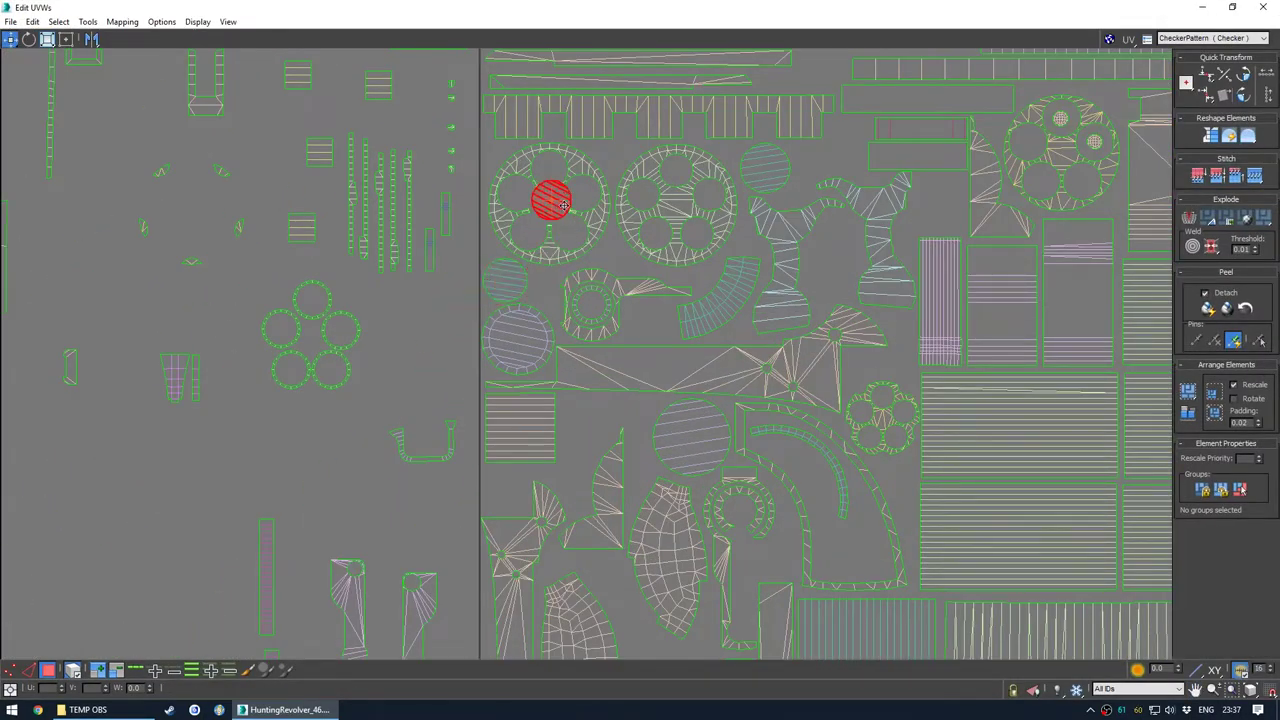
scroll(561, 212, "up", 5)
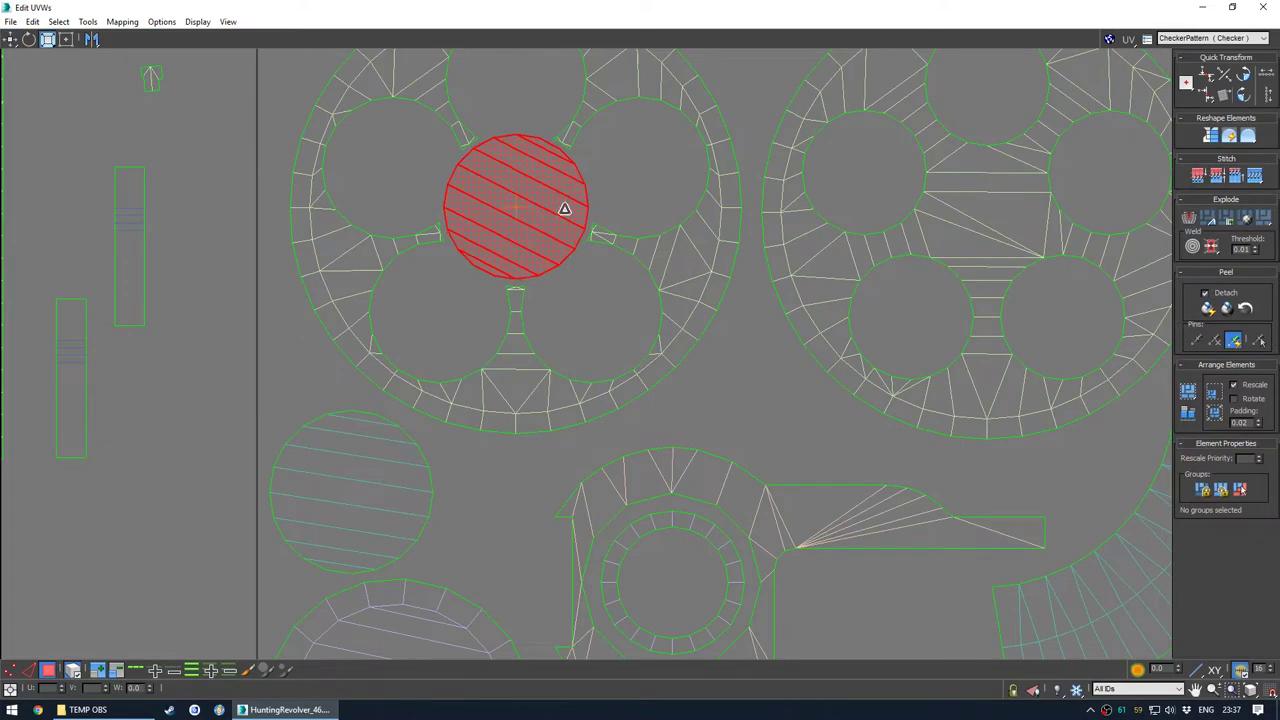
left_click(650, 174)
scroll(449, 215, "down", 8)
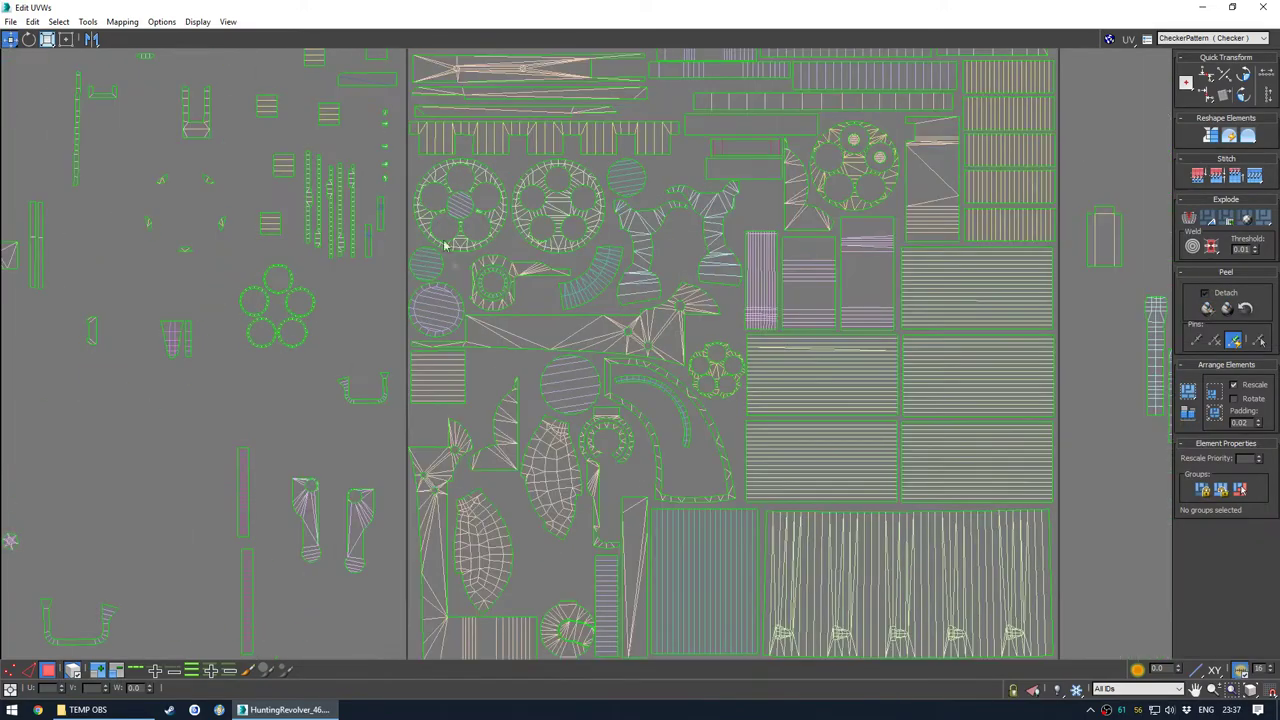
Place the lower loose U-shaped bracket island inside the tile, above the round fan-shaped island
middle_click_drag(406, 351, 427, 417)
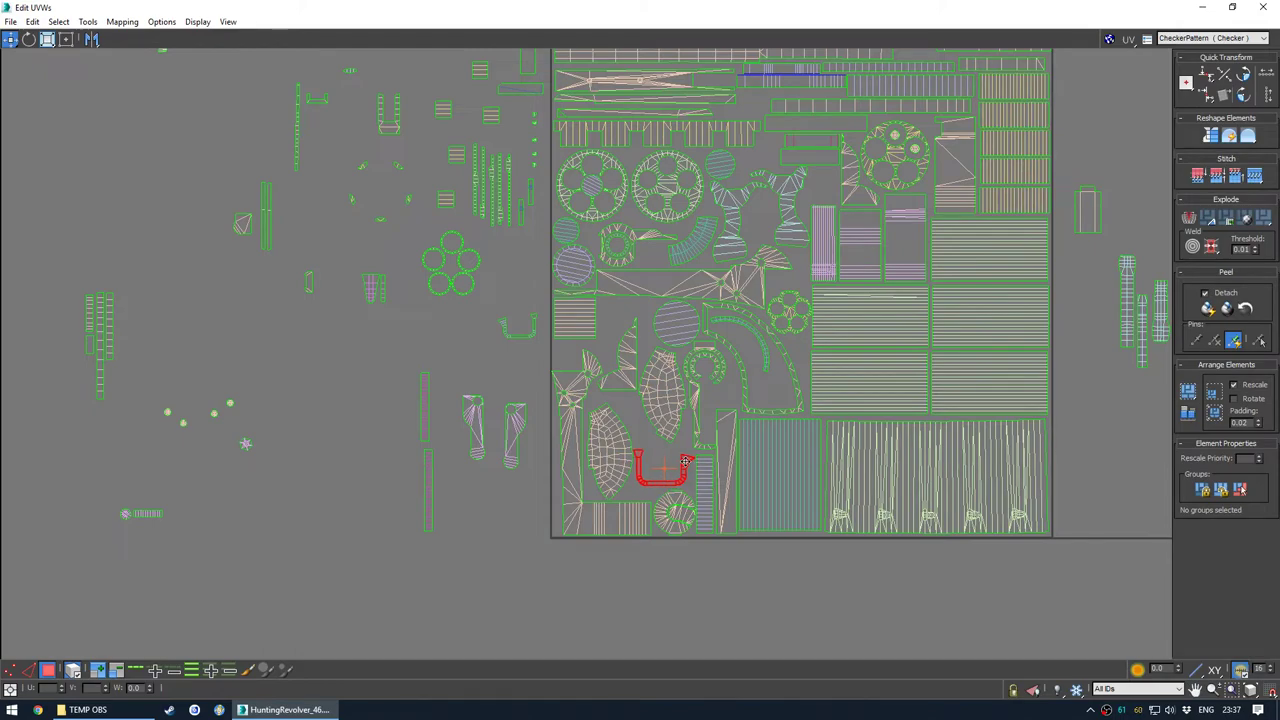
middle_click_drag(685, 461, 530, 485)
mouse_move(622, 280)
middle_mouse_down()
mouse_move(614, 294)
mouse_move(625, 268)
middle_mouse_up()
scroll(562, 466, "up", 8)
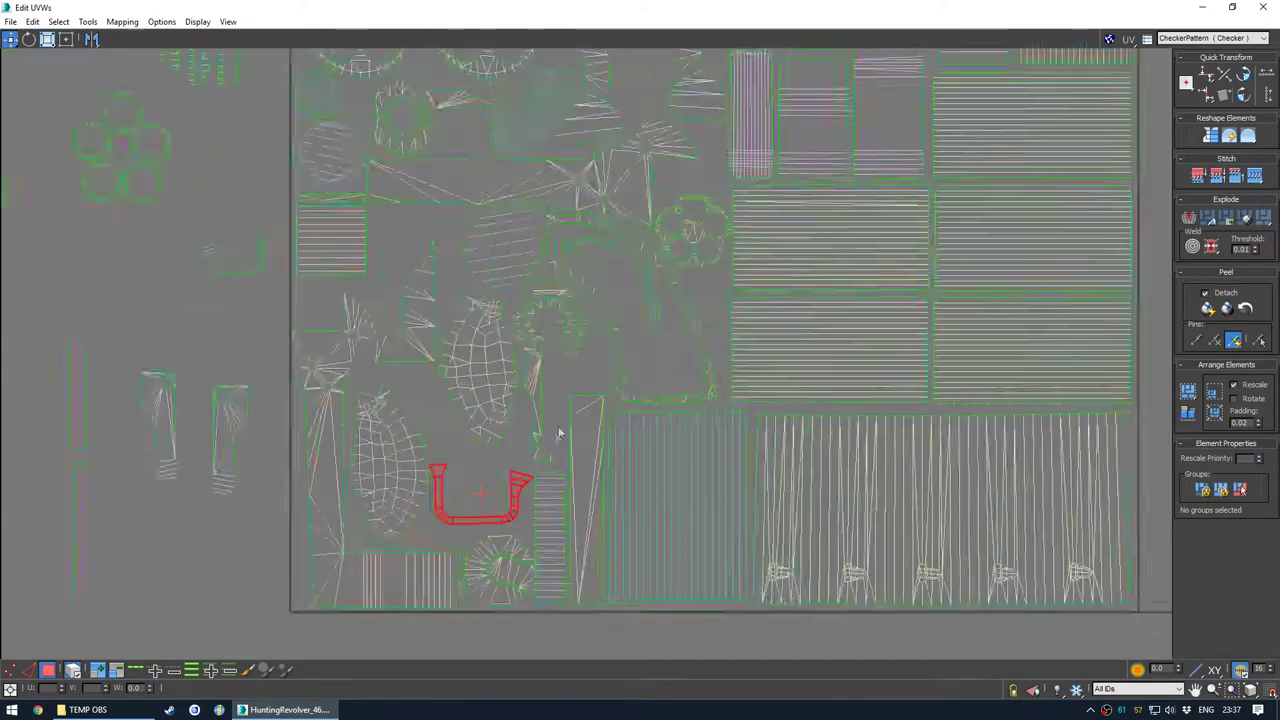
left_click(556, 438)
scroll(558, 459, "down", 3)
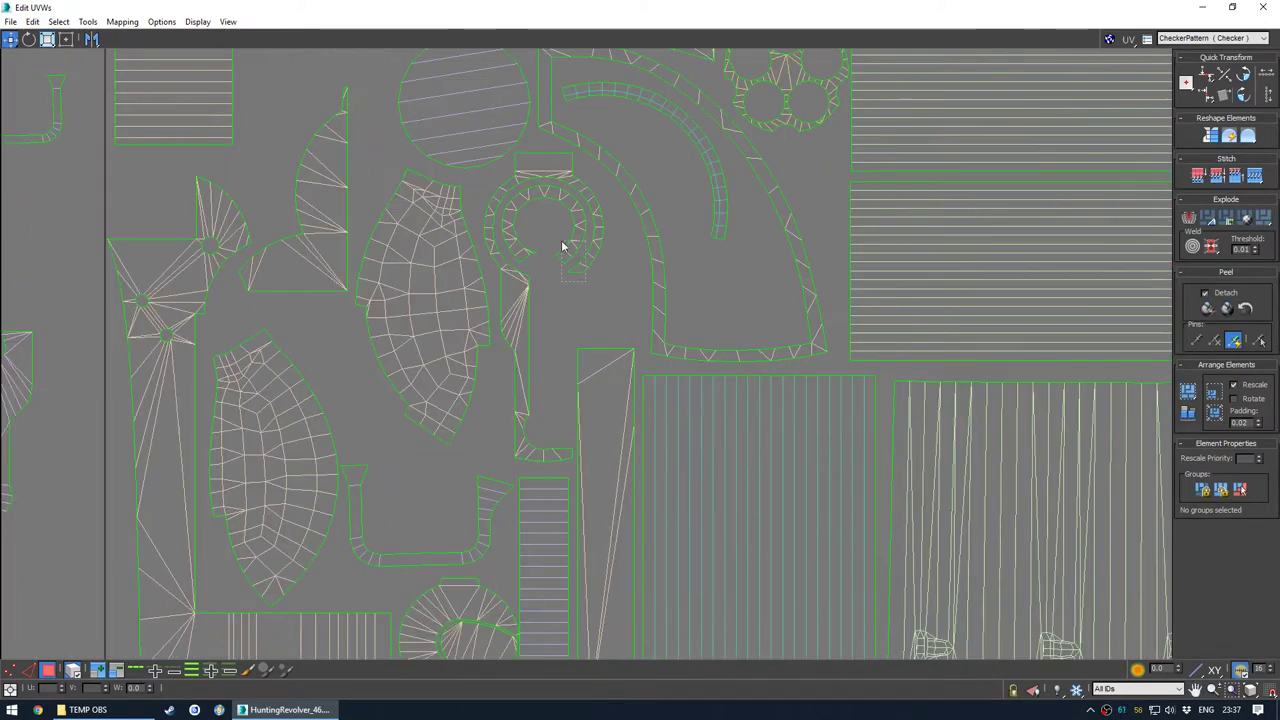
Nudge the upper oval grid island slightly upward between the half-moon and ring-shaped islands
left_click(562, 246)
left_click(570, 339)
scroll(570, 341, "down", 3)
middle_click_drag(508, 405, 530, 340)
scroll(529, 334, "up", 1)
mouse_move(558, 274)
left_mouse_down()
mouse_move(554, 332)
mouse_move(558, 264)
left_mouse_up()
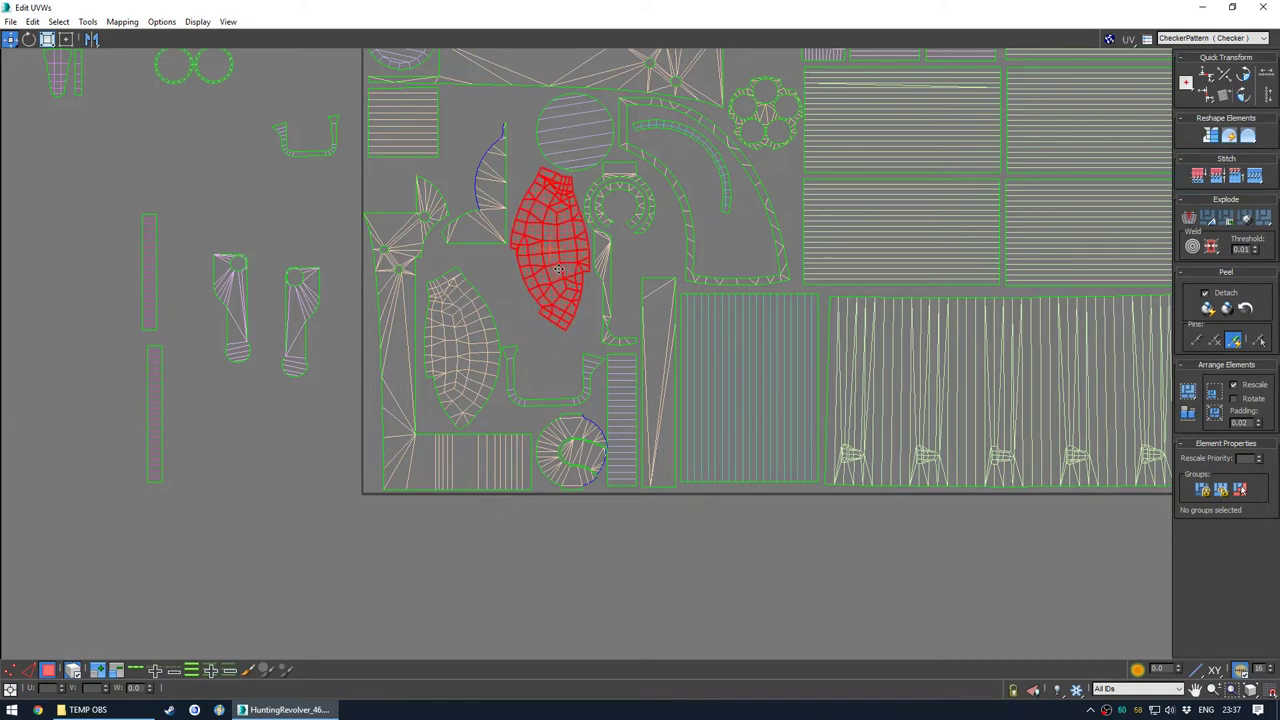
Review the packed layout across the whole UV tile
scroll(560, 300, "down", 5)
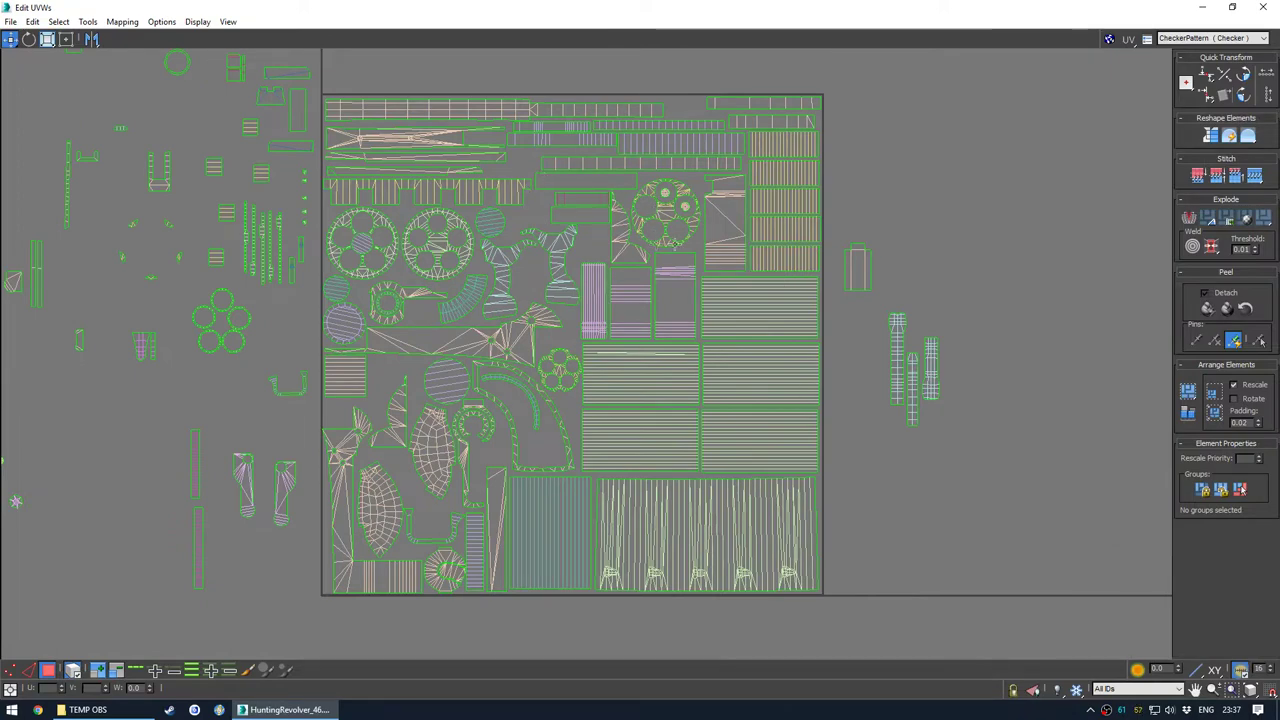
middle_click_drag(674, 356, 700, 335)
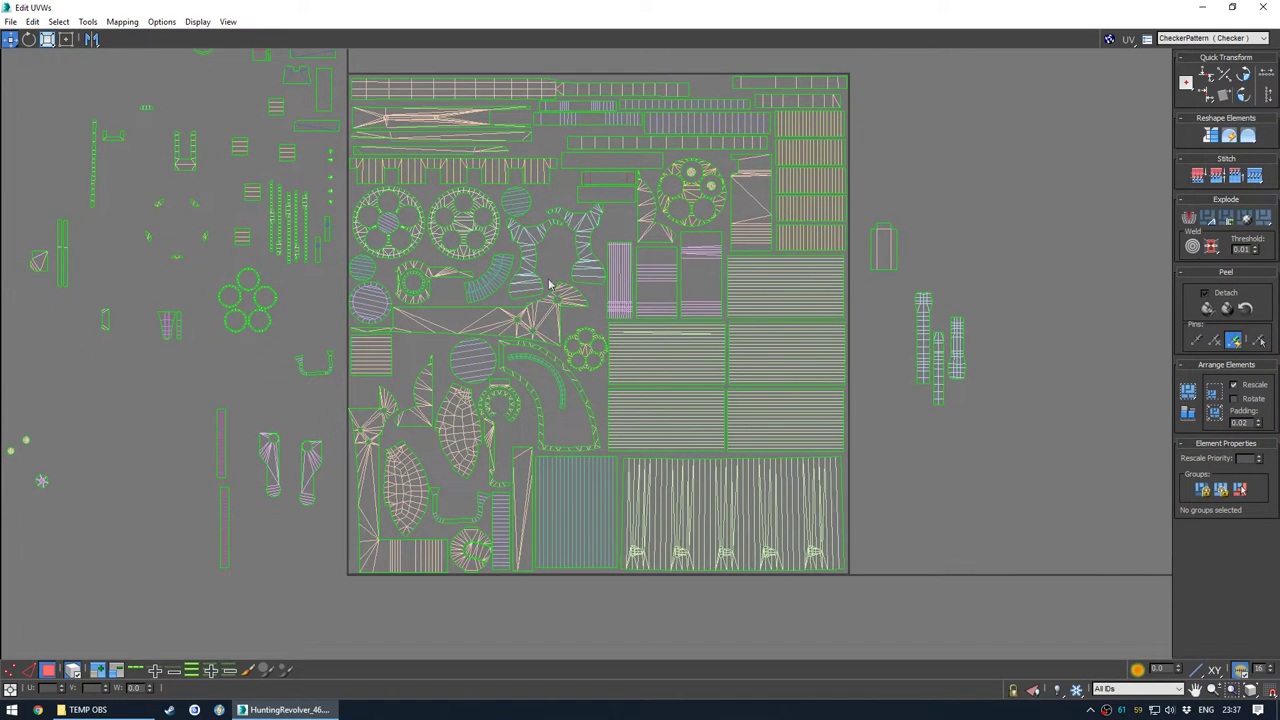
middle_click_drag(533, 252, 530, 270)
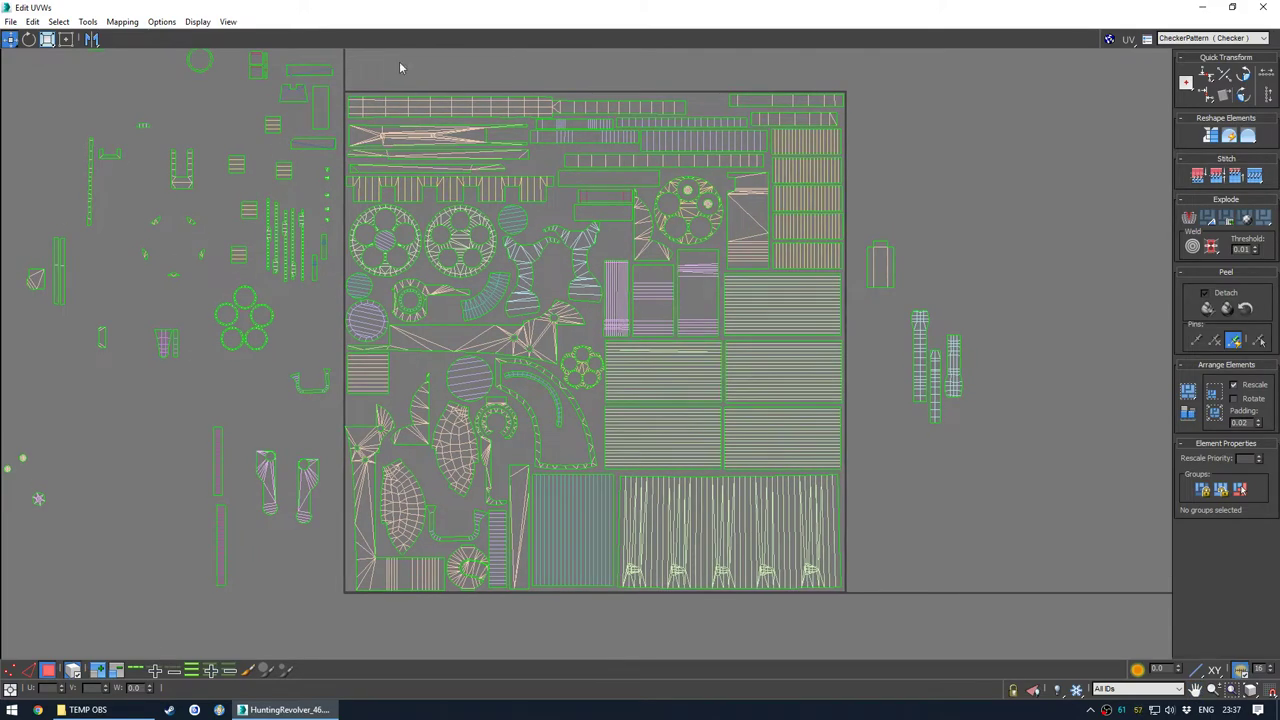
left_click_drag(832, 640, 350, 86)
left_click(897, 543)
Select the stray diagonal edge in the large striped island beside the small five-hole island
middle_click_drag(633, 430, 504, 433)
scroll(604, 344, "up", 4)
scroll(415, 360, "up", 5)
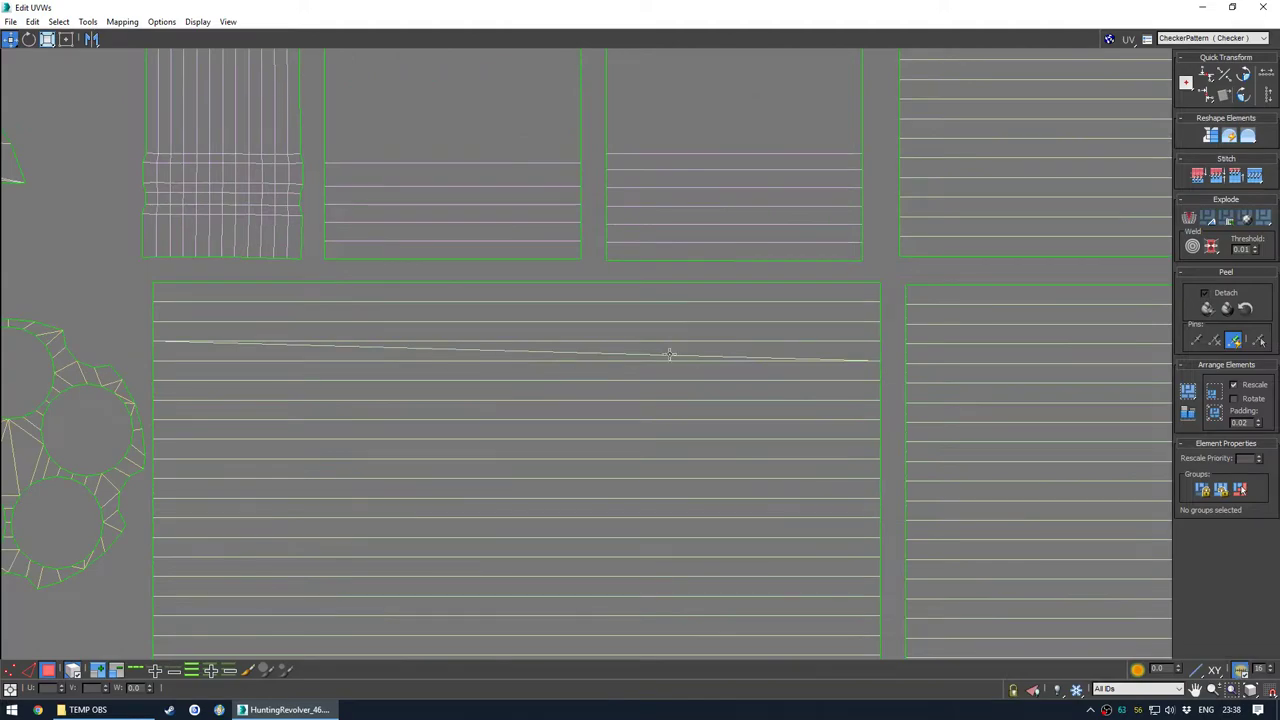
scroll(487, 351, "down", 8)
middle_click_drag(488, 359, 565, 350)
scroll(557, 363, "up", 6)
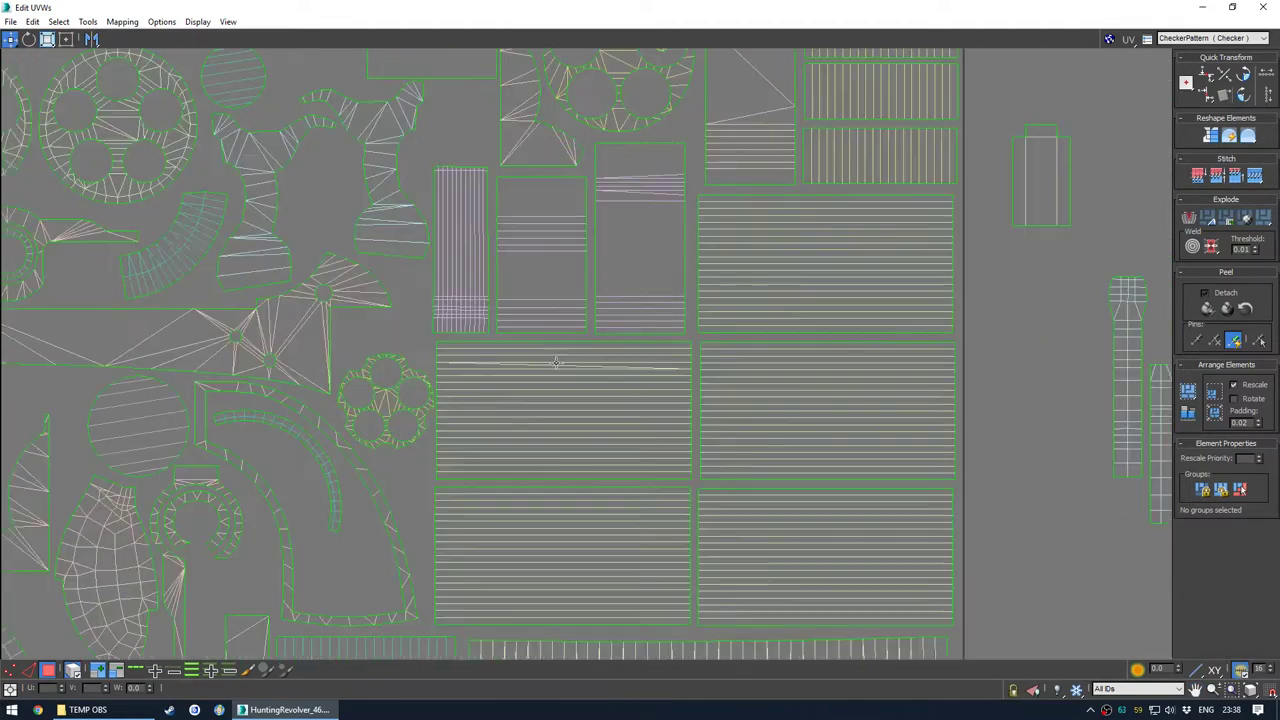
scroll(541, 376, "up", 2)
scroll(548, 358, "up", 2)
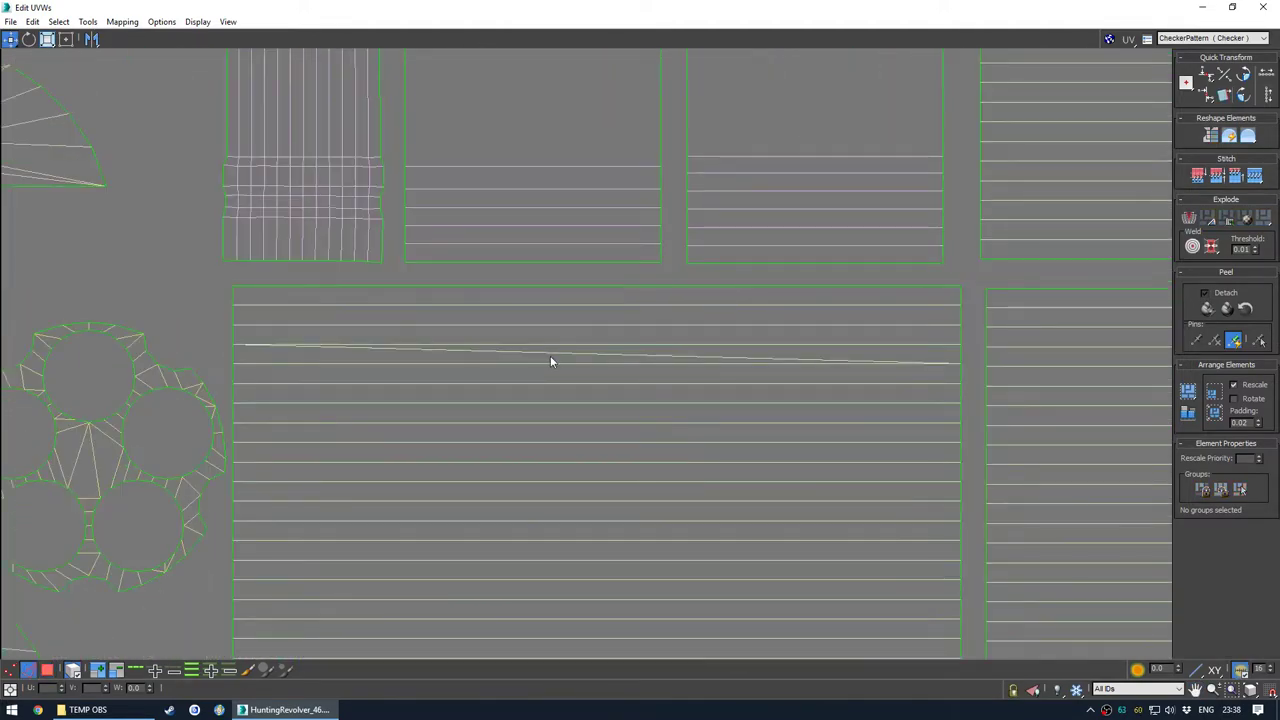
left_click(555, 353)
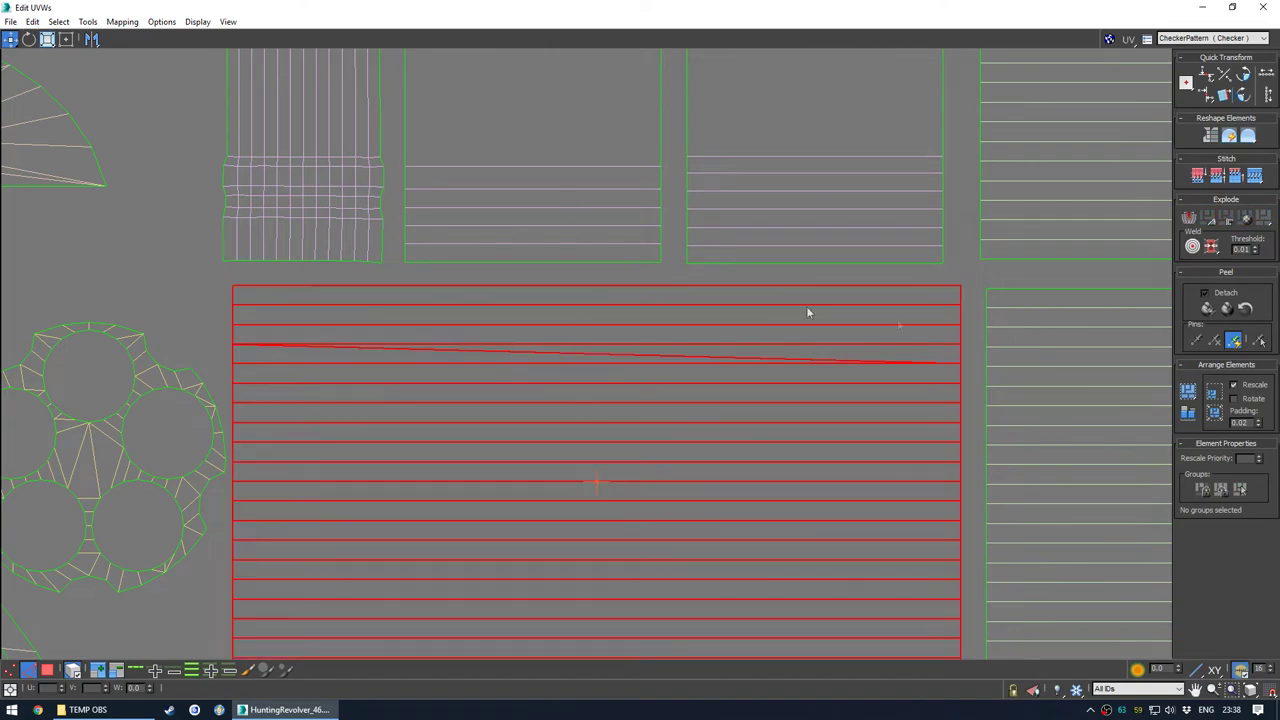
left_click(575, 354)
Locate the selected diagonal edge inside the cylinder chamber on the model, and collapse the Unwrap UVW modifier
left_click_drag(608, 7, 249, 135)
scroll(699, 360, "up", 6)
scroll(699, 360, "down", 6)
mouse_move(699, 360)
middle_mouse_down("alt")
mouse_move(671, 341)
mouse_move(686, 350)
middle_mouse_up("alt")
scroll(671, 341, "down", 3)
scroll(680, 330, "up", 3)
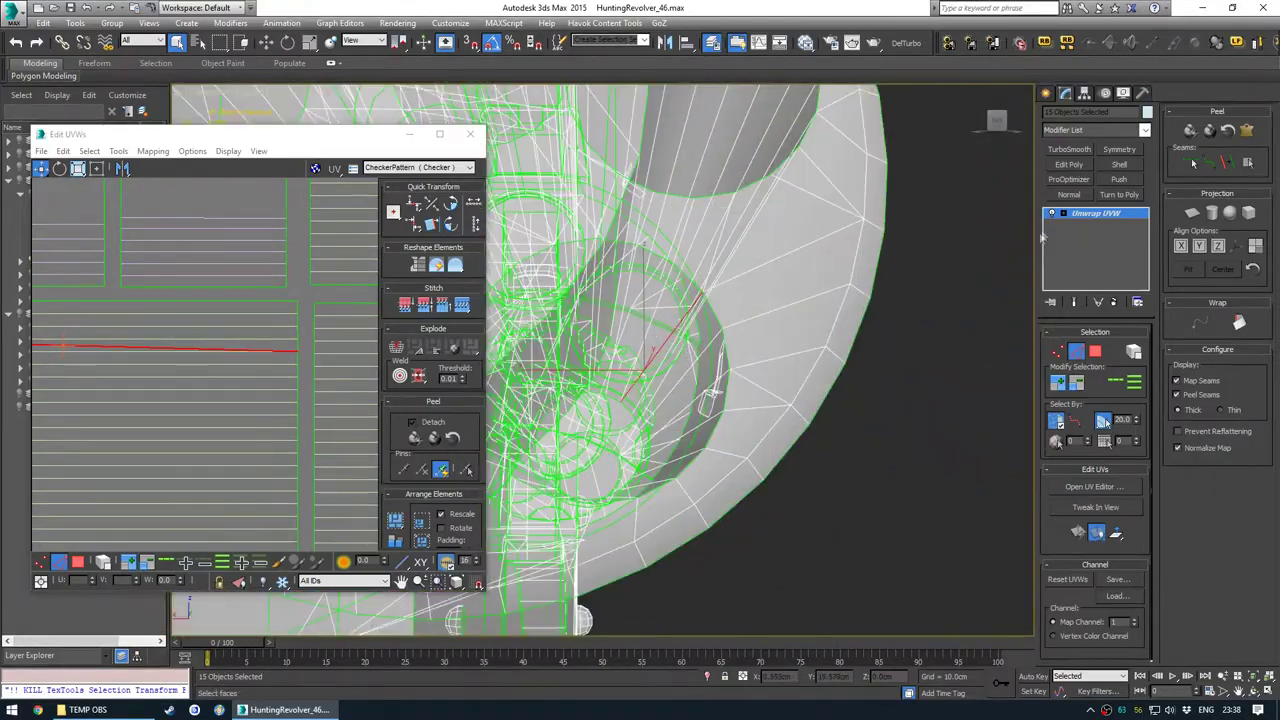
right_click(1088, 218)
left_click(1115, 331)
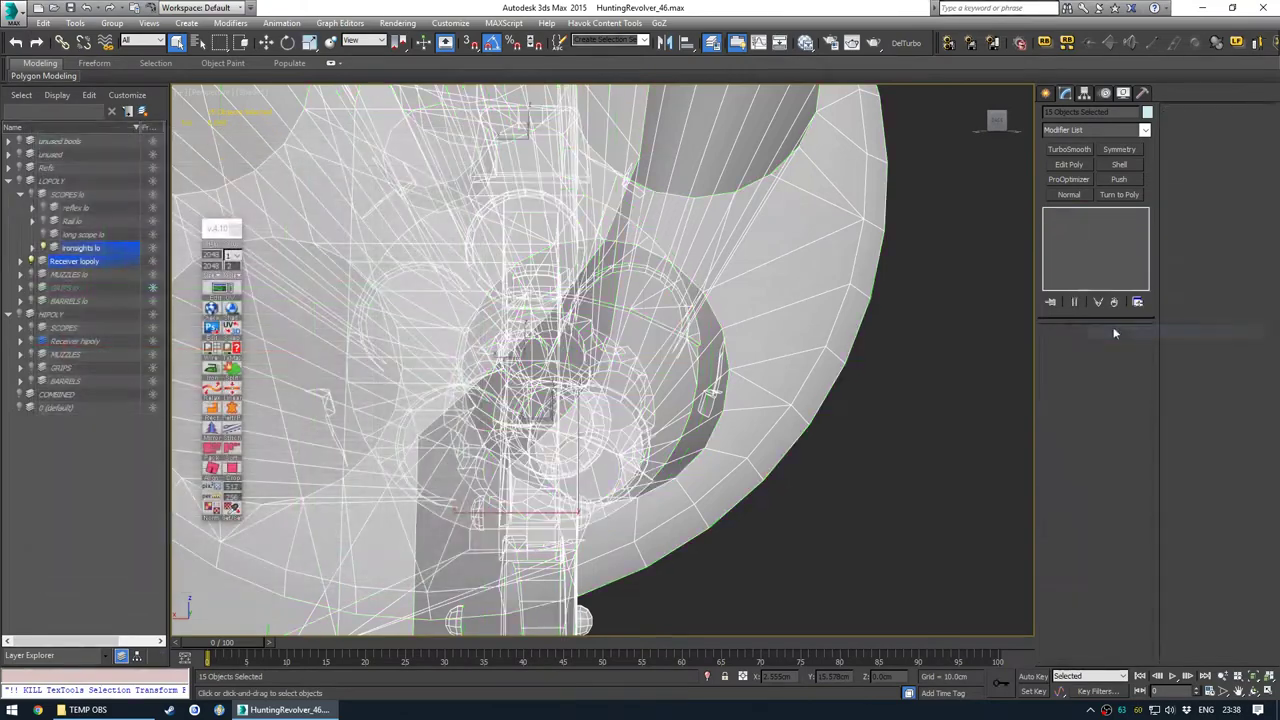
Select only the cylinder and remove the stray diagonal edge inside its chamber at edge level
left_click(853, 472)
left_click(751, 354)
key("2")
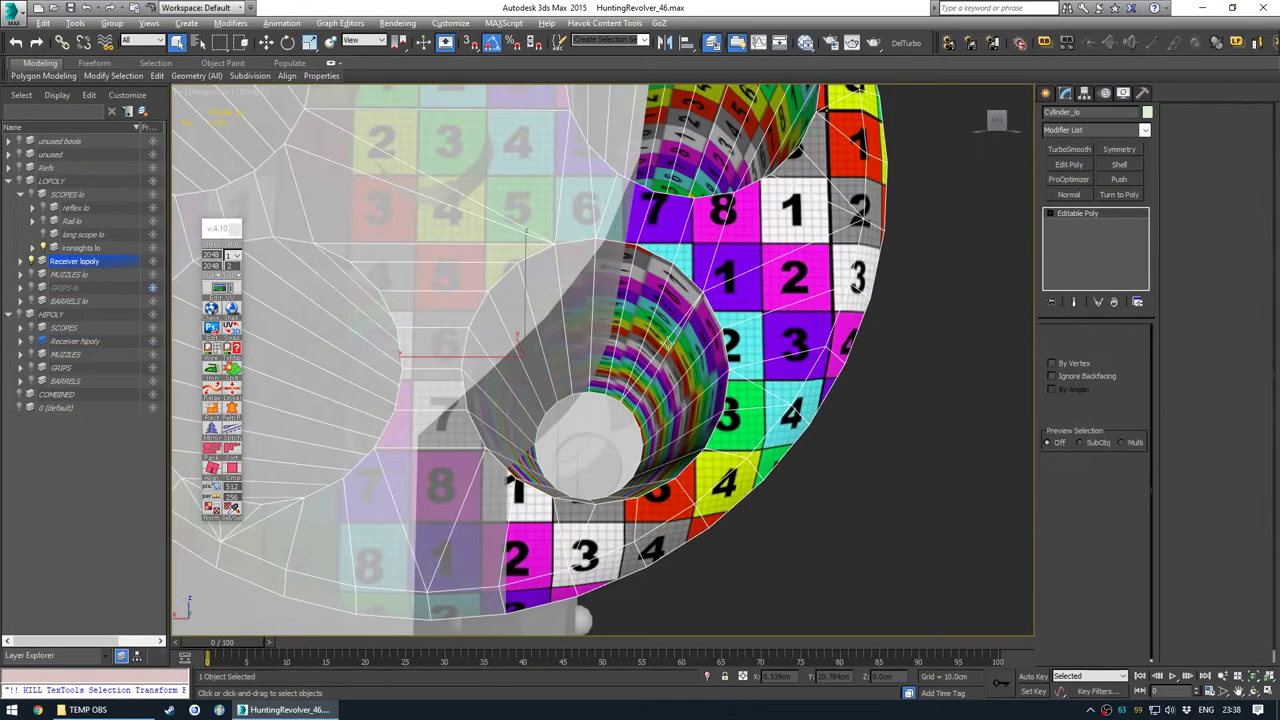
left_click(1078, 348)
left_click(925, 375)
Select all the visible low-poly revolver pieces and switch them back to opaque display
scroll(740, 380, "down", 7)
middle_click_drag(720, 378, 690, 350, "alt")
key("ctrl+a")
key("alt+x")
key("alt+x")
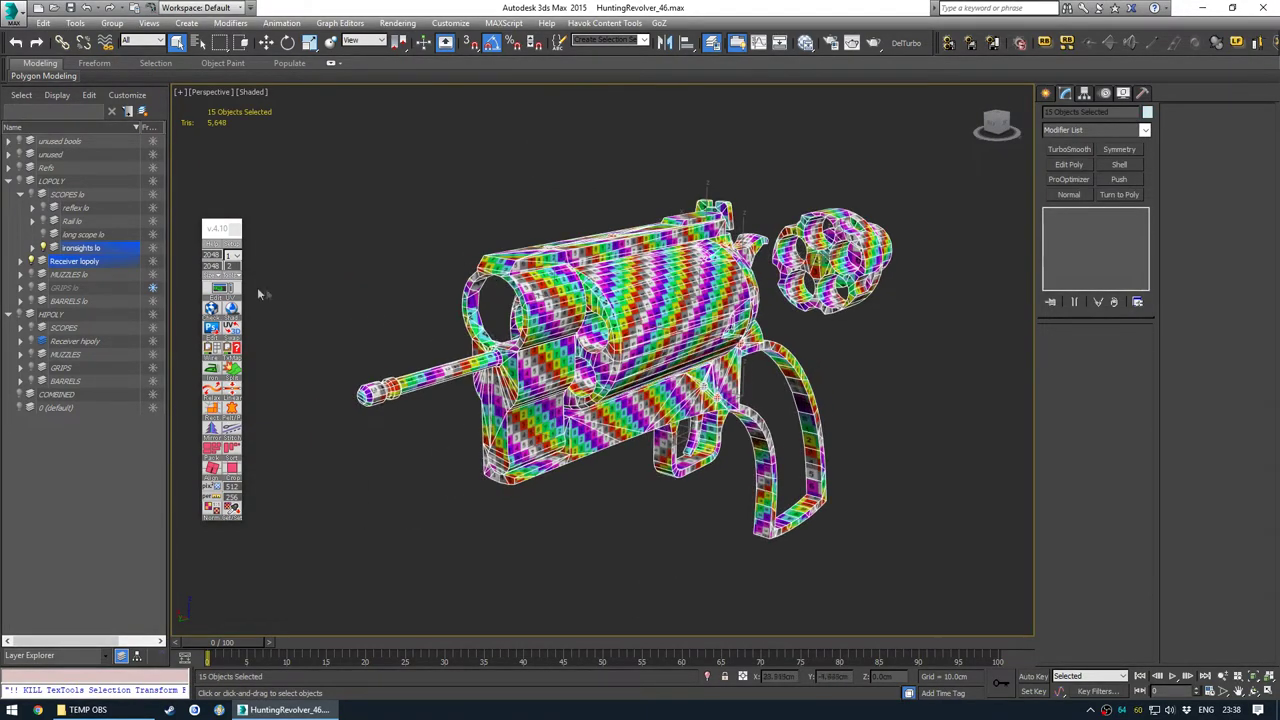
Reopen the selected pieces' UVs in an enlarged UV editor and hide the checker background
left_click(222, 290)
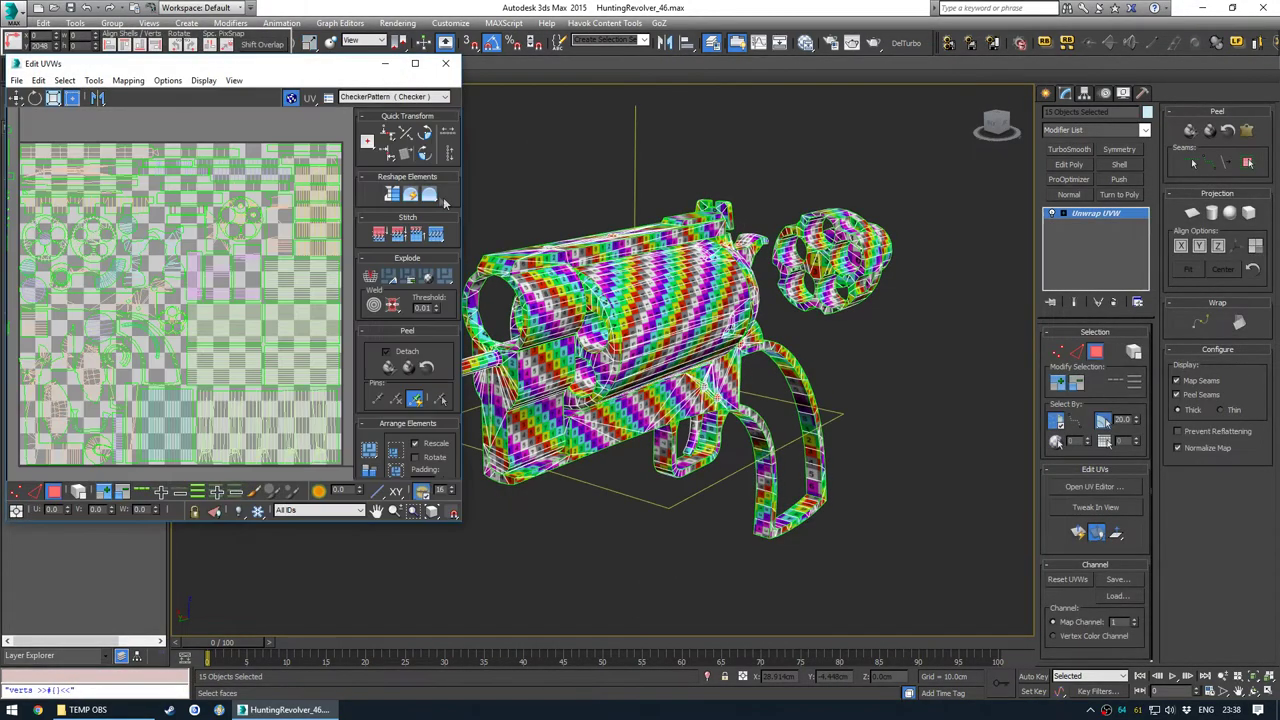
left_click(415, 63)
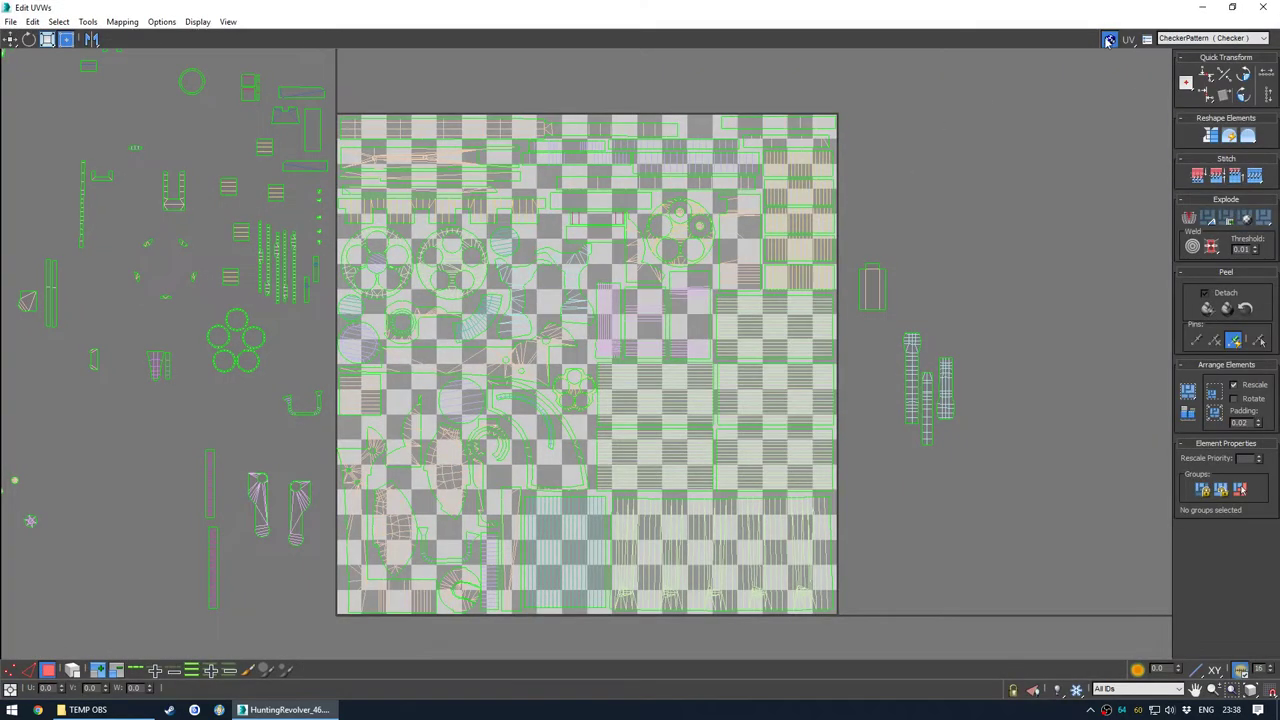
left_click(1109, 41)
Examine the loose islands beside the tile and the striped cylinder chamber islands inside it
scroll(645, 266, "down", 2)
middle_click_drag(431, 271, 555, 365)
scroll(440, 338, "up", 3)
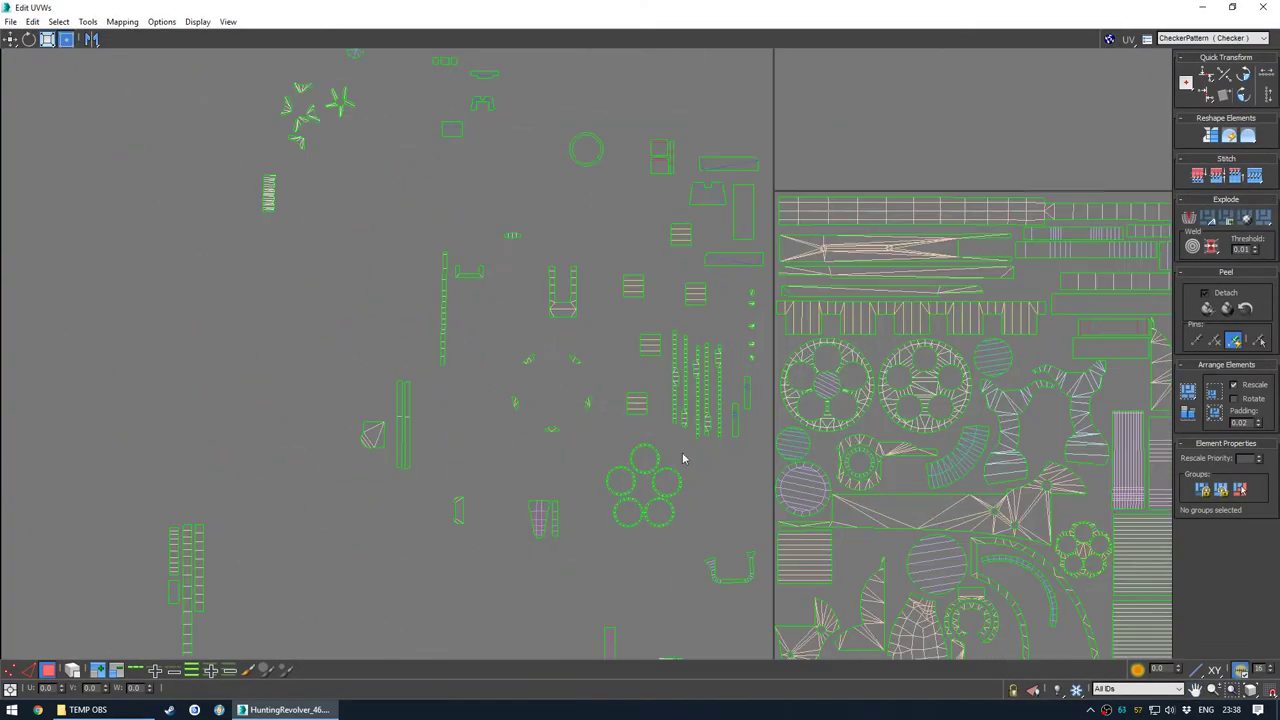
middle_click_drag(991, 614, 654, 443)
middle_click_drag(853, 419, 643, 287)
scroll(643, 287, "up", 3)
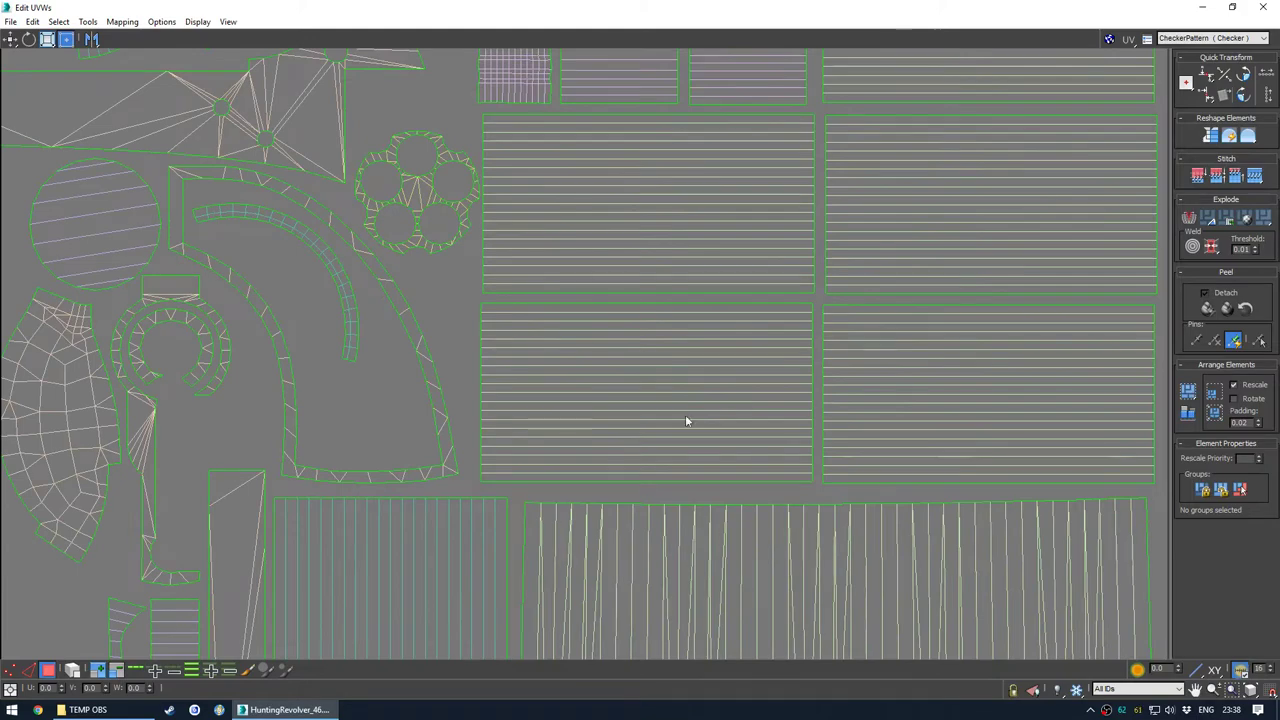
scroll(714, 397, "down", 4)
middle_click_drag(470, 342, 760, 327)
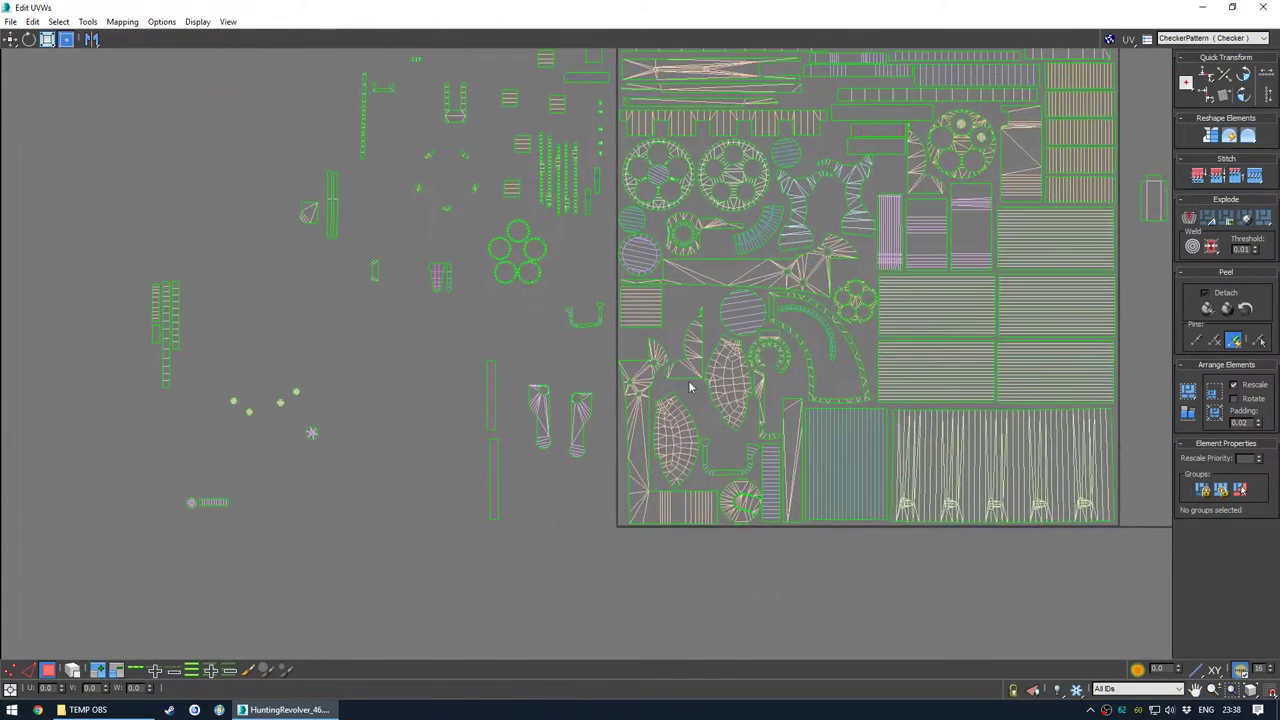
Move one of the two loose lever-shaped islands into the gap beside the leaf-shaped grid islands in the tile's lower-left area
middle_click_drag(600, 497, 301, 547)
key("w")
left_click_drag(281, 477, 413, 503)
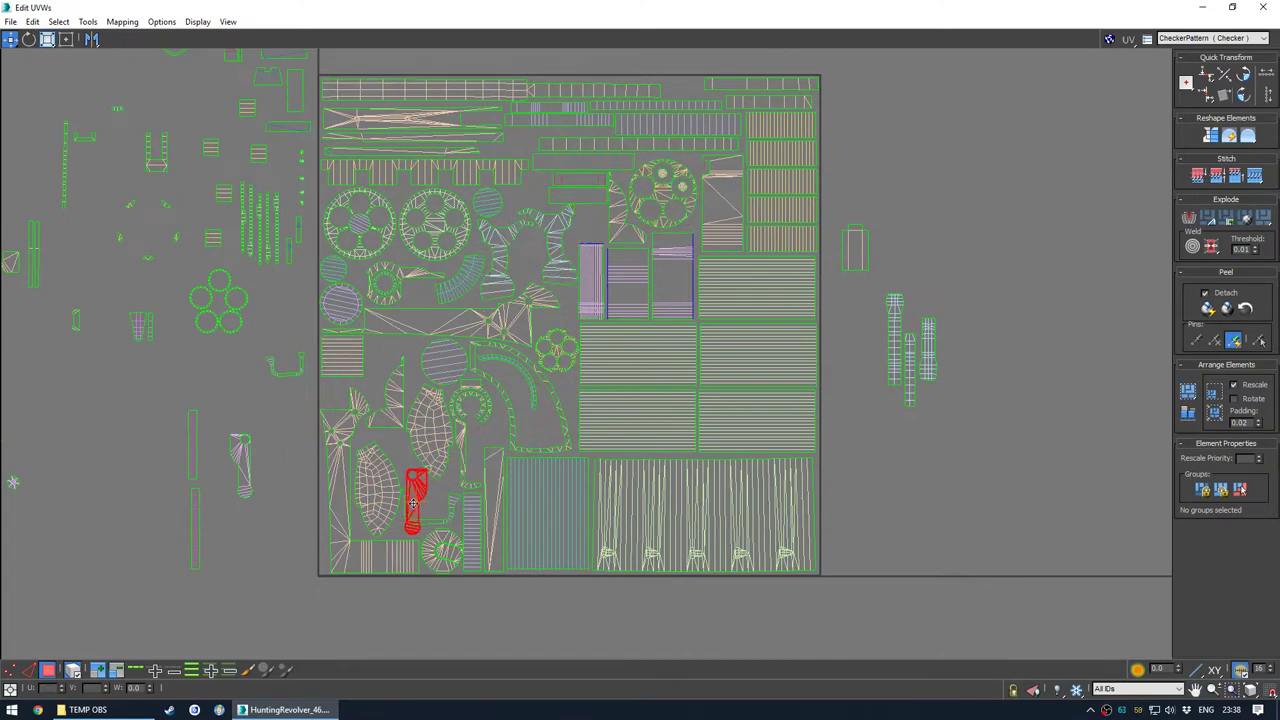
Try the larger U-shaped guard island near the tile's upper edge and nudge the two narrow striped strips there
left_click(453, 509)
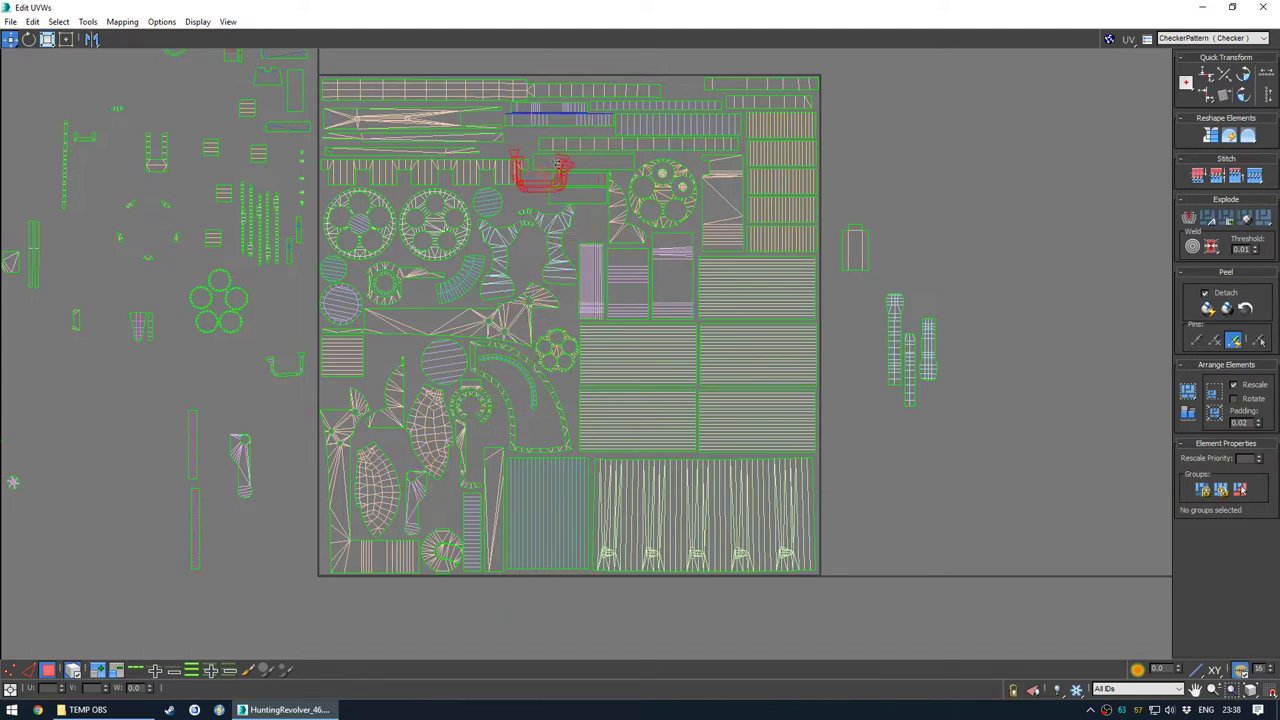
left_click_drag(683, 104, 916, 158)
middle_click_drag(538, 116, 507, 208)
scroll(507, 208, "up", 5)
left_click_drag(540, 183, 536, 181)
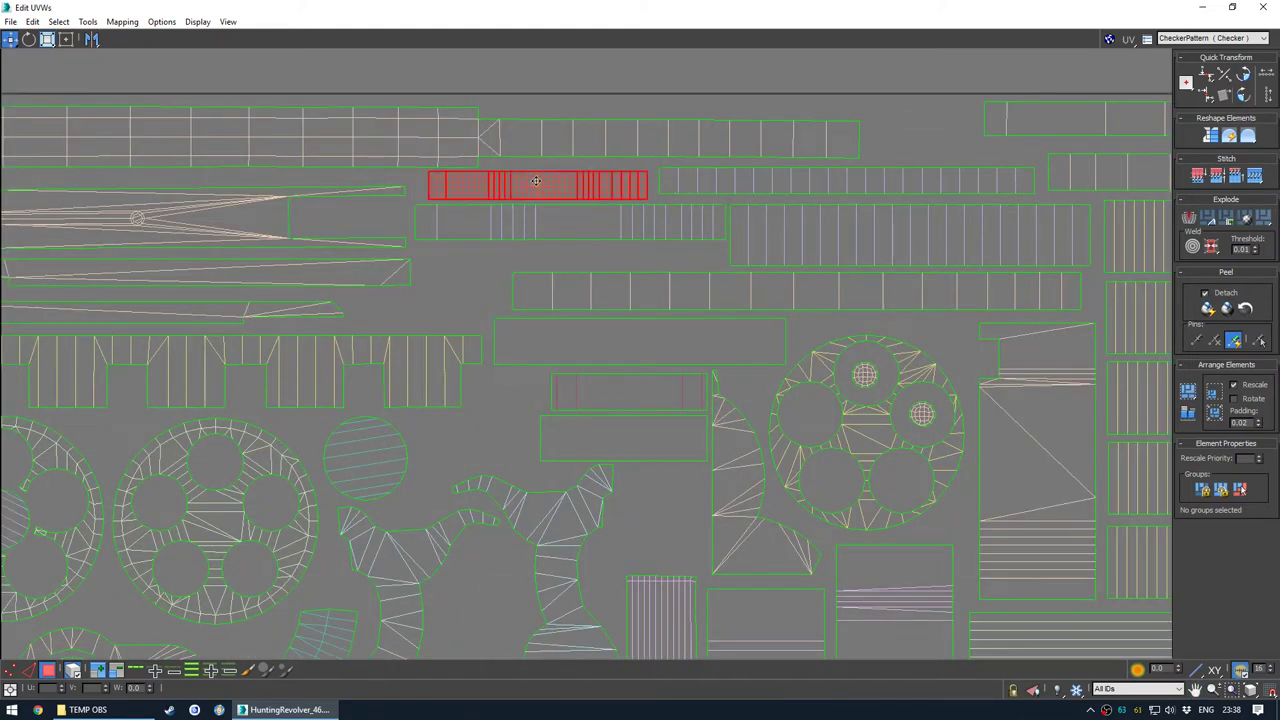
mouse_move(614, 215)
left_mouse_down()
mouse_move(616, 237)
mouse_move(612, 220)
left_mouse_up()
Try to fit the larger U-shaped guard island inside the curved frame island, and check the smaller guard island on the model
scroll(609, 225, "down", 5)
middle_click_drag(729, 256, 683, 246)
left_click_drag(873, 261, 702, 213)
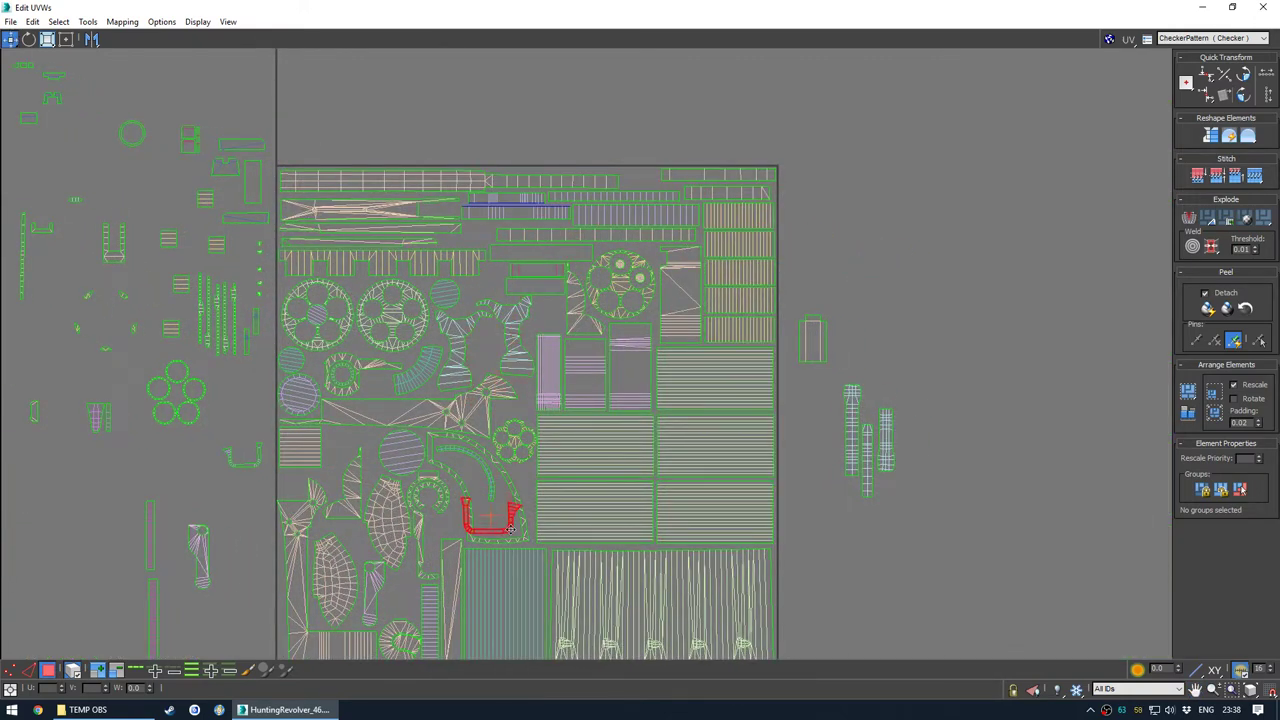
middle_click_drag(412, 600, 516, 478)
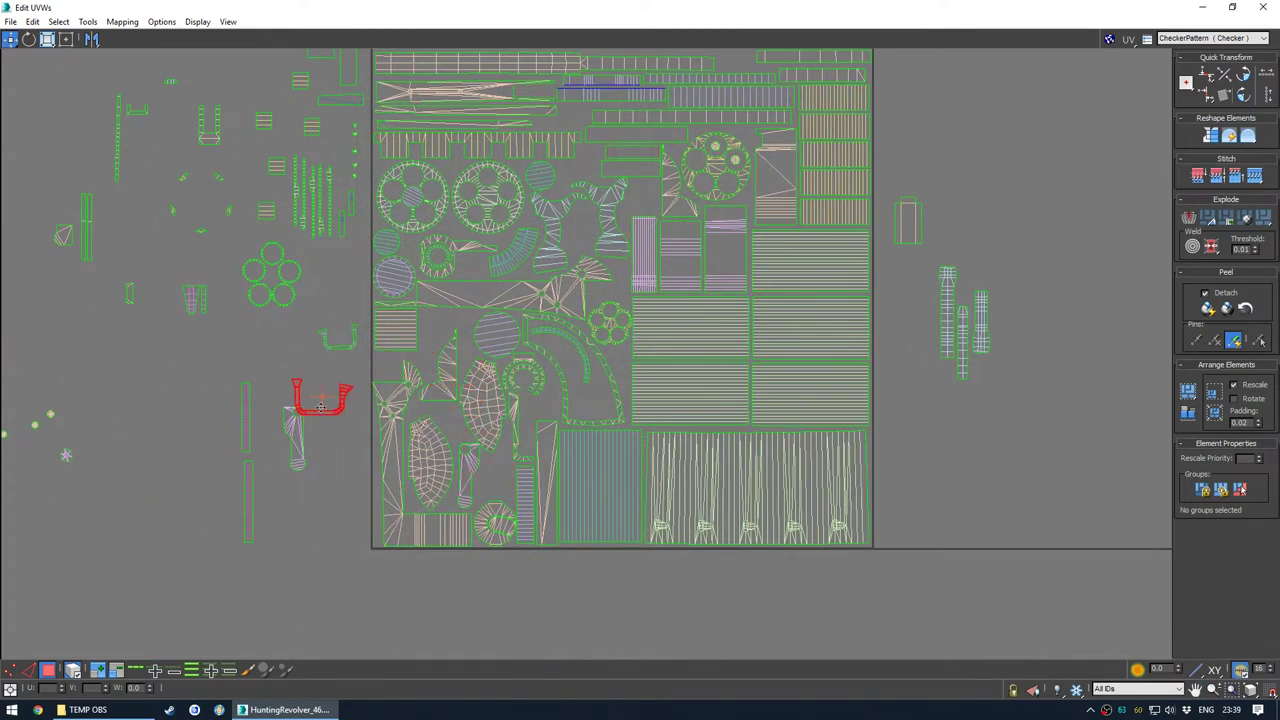
scroll(348, 353, "up", 5)
left_click(347, 337)
left_click_drag(468, 8, 247, 159)
middle_click_drag(716, 397, 916, 390, "alt")
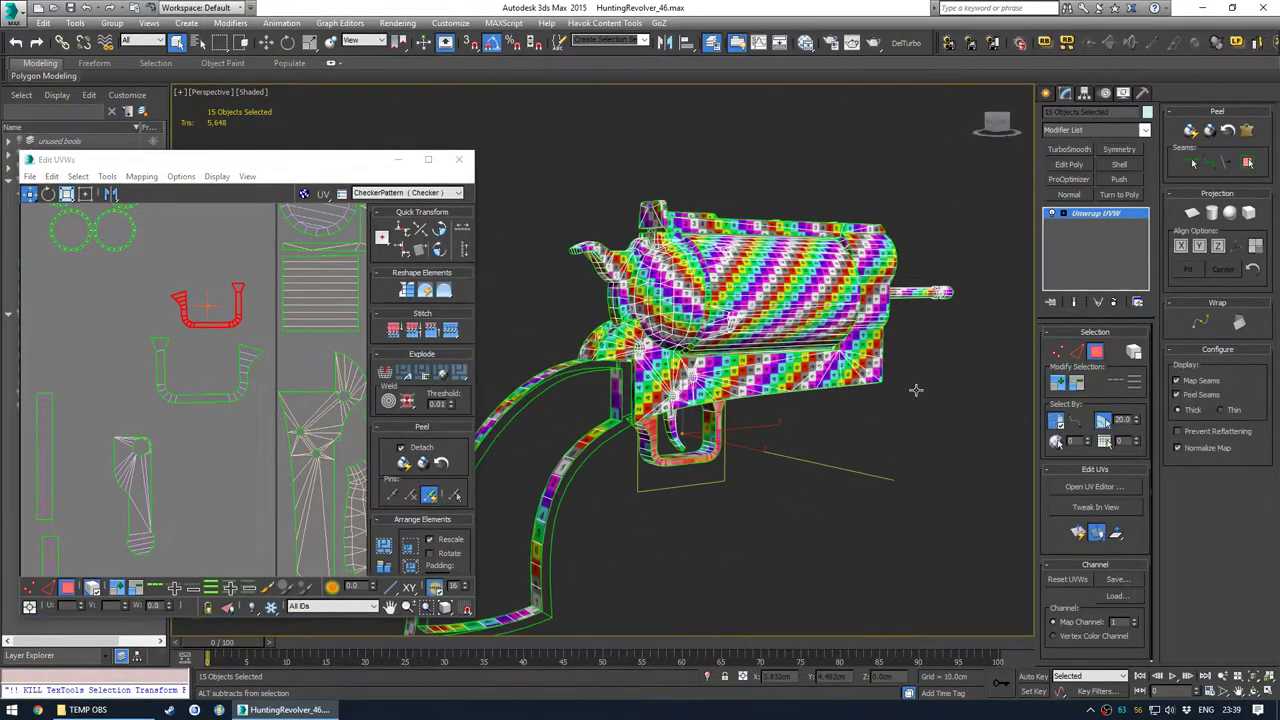
Move the small striped square island out of the tile and place the larger U-shaped guard island in its spot
left_click(430, 161)
scroll(463, 369, "down", 4)
middle_click_drag(467, 368, 451, 368)
left_click_drag(395, 363, 269, 322)
middle_click_drag(453, 334, 445, 349)
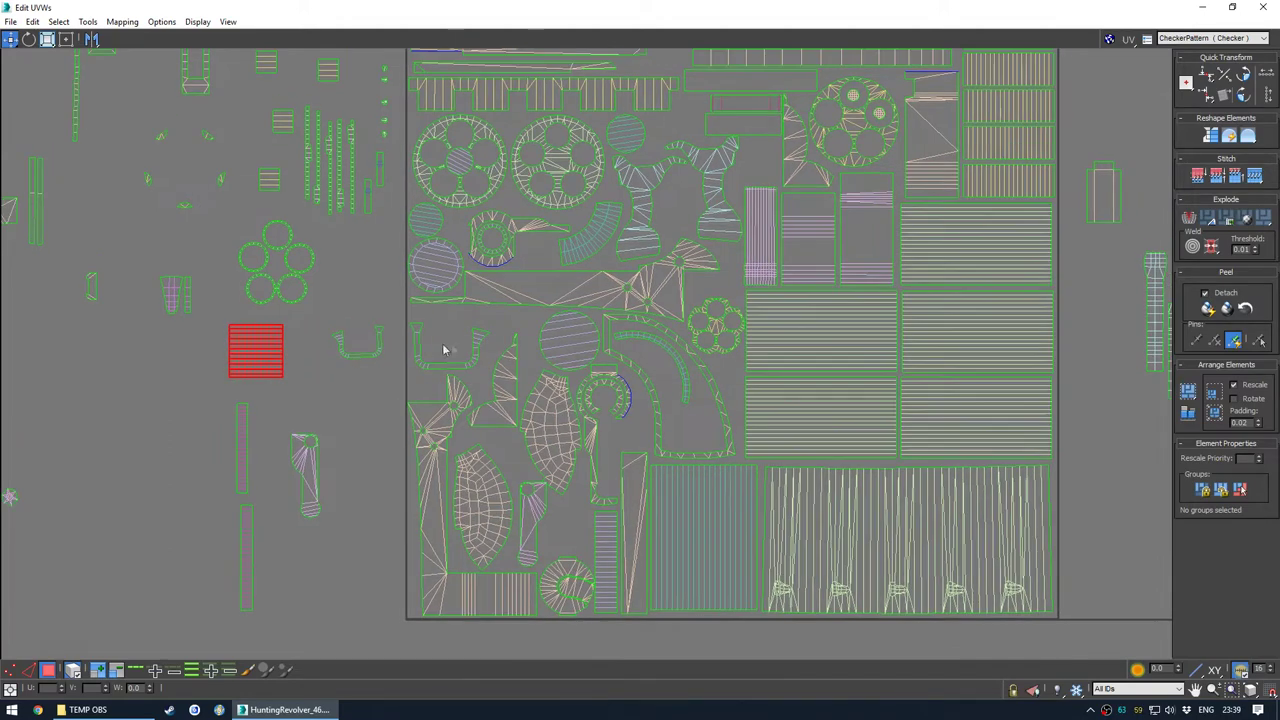
left_click(478, 343)
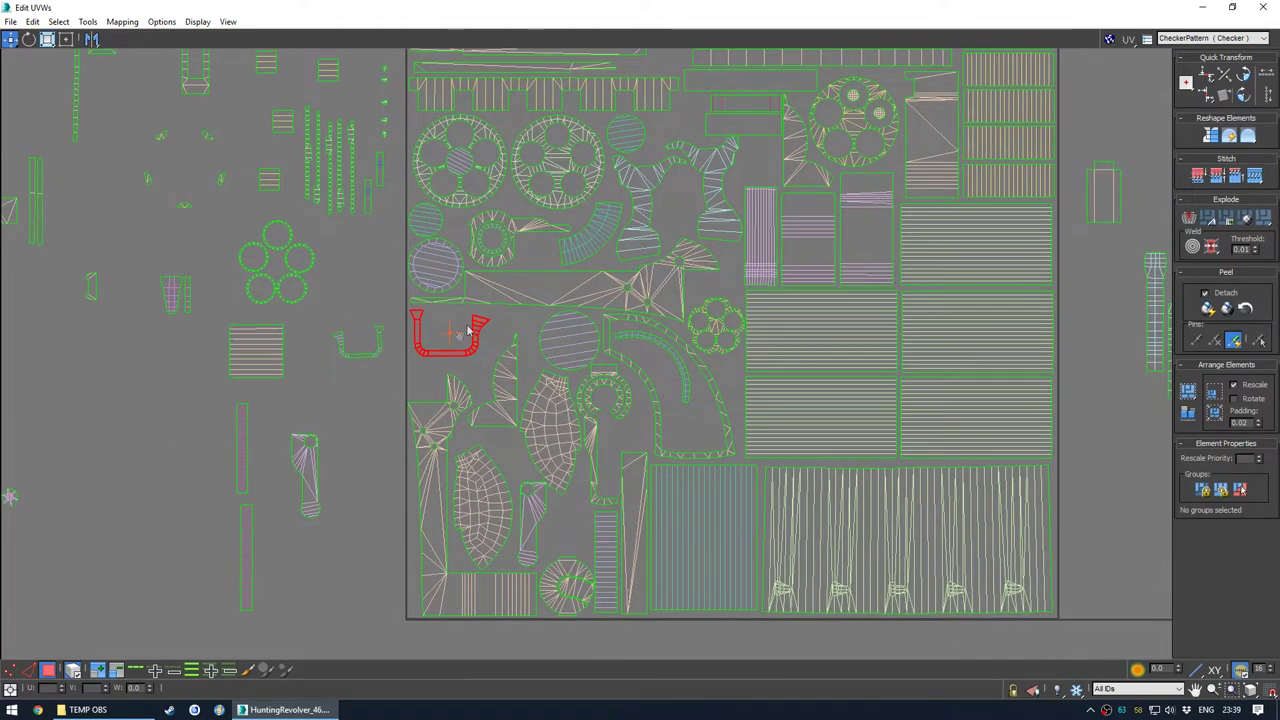
middle_click_drag(468, 330, 386, 435)
Try to fit the loose striped square island inside the tile and check the layout against the model
left_click_drag(164, 460, 582, 171)
left_click_drag(592, 6, 229, 188)
middle_click_drag(677, 325, 541, 325, "alt")
left_click(410, 187)
scroll(430, 218, "down", 4)
scroll(487, 222, "up", 3)
left_click_drag(479, 213, 538, 600)
left_click_drag(478, 482, 205, 447)
Nudge the fan-edged island above the two leaf-shaped grid islands to tidy its spacing
middle_click_drag(230, 525, 337, 423)
scroll(337, 423, "up", 2)
scroll(440, 354, "up", 2)
left_click_drag(466, 354, 470, 381)
left_click(455, 305)
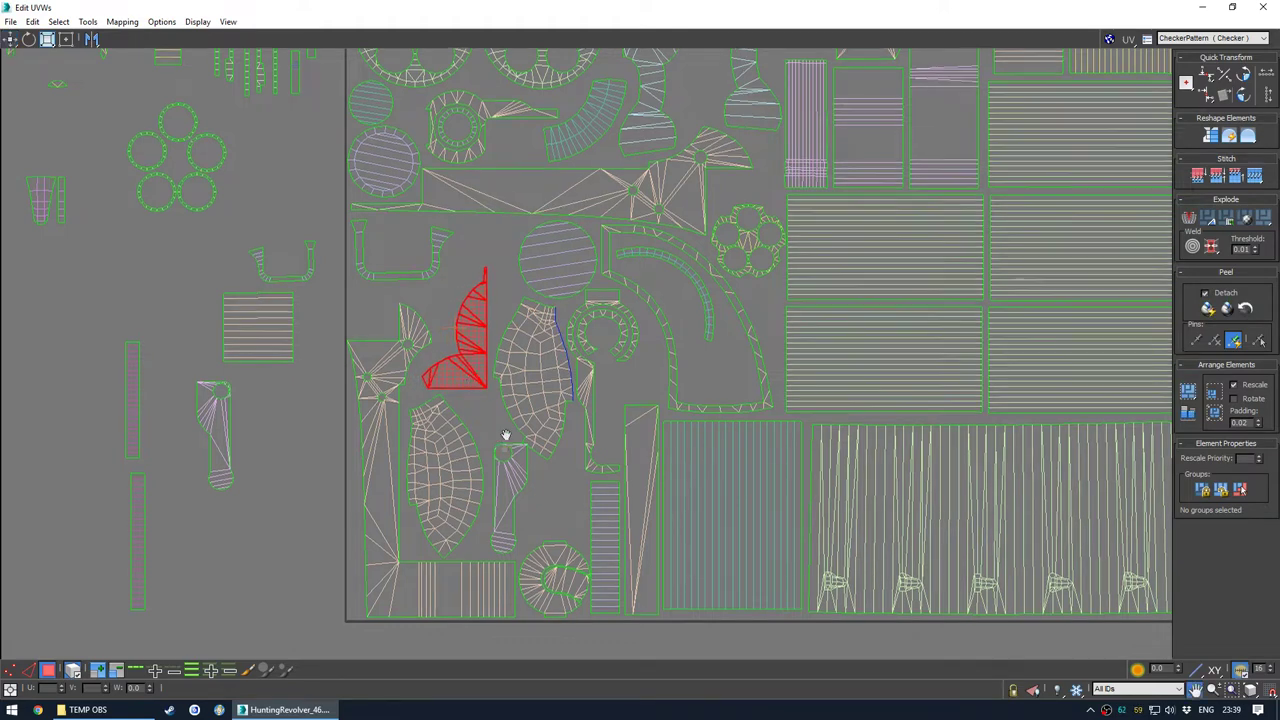
Examine the packed and the loose lever-shaped islands on the revolver model from several sides
middle_click_drag(503, 449, 503, 385)
left_click(503, 387)
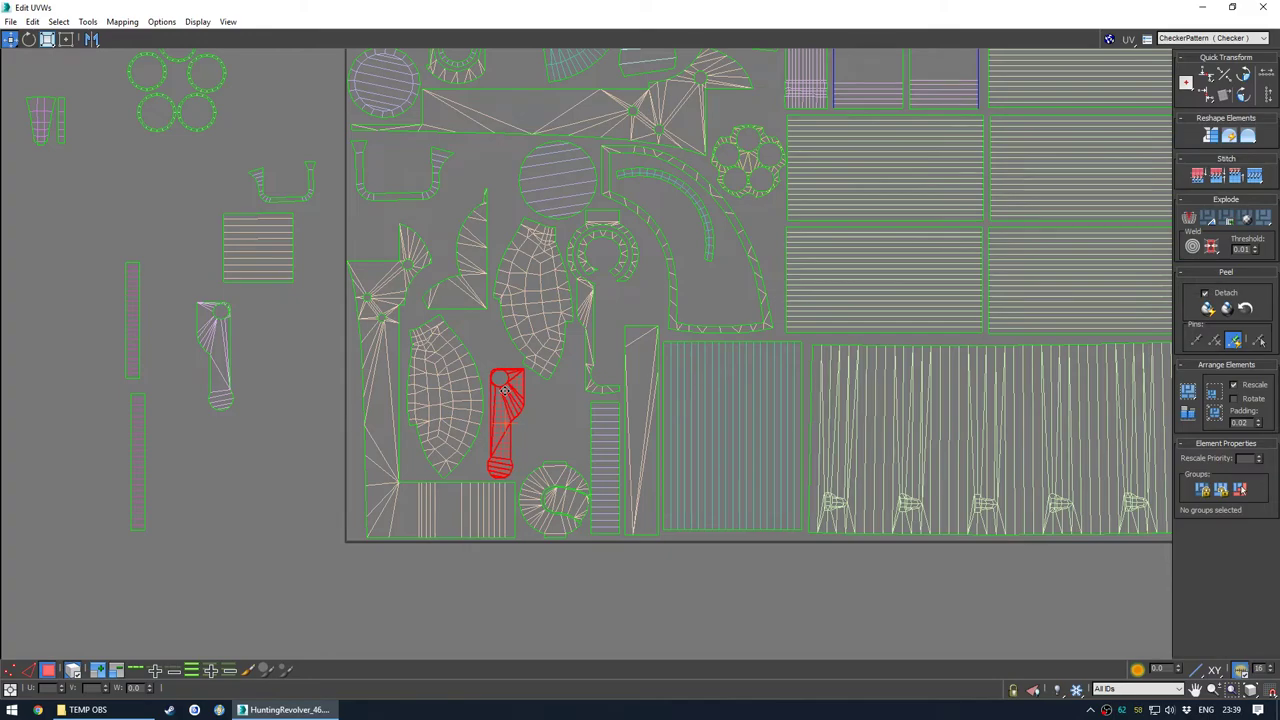
double_click(594, 6)
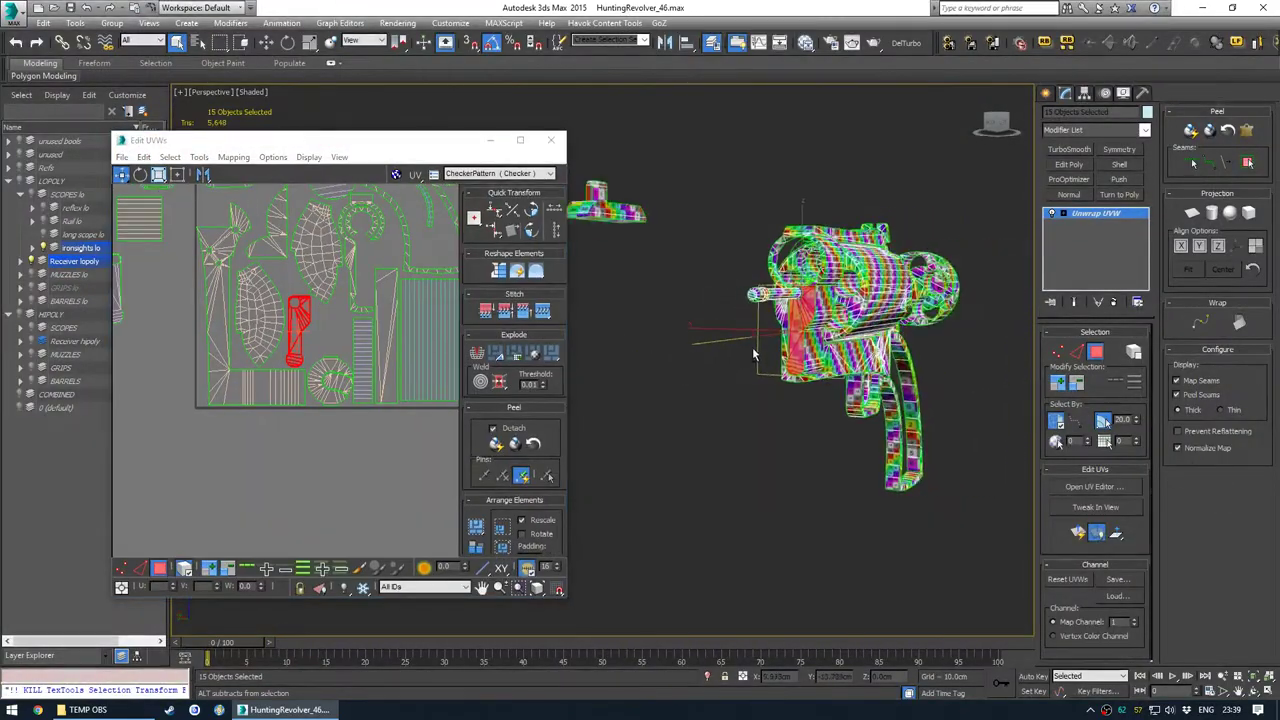
middle_click_drag(219, 331, 328, 362)
left_click(231, 317)
middle_click_drag(666, 371, 803, 367, "alt")
scroll(850, 350, "up", 5)
scroll(790, 360, "down", 5)
middle_click_drag(866, 396, 778, 390, "alt")
scroll(241, 320, "up", 4)
Scale down the loose lever-shaped island and nest it between the trigger-shaped island and the tall triangular piece
key("r")
left_click_drag(240, 317, 221, 350)
scroll(197, 355, "down", 3)
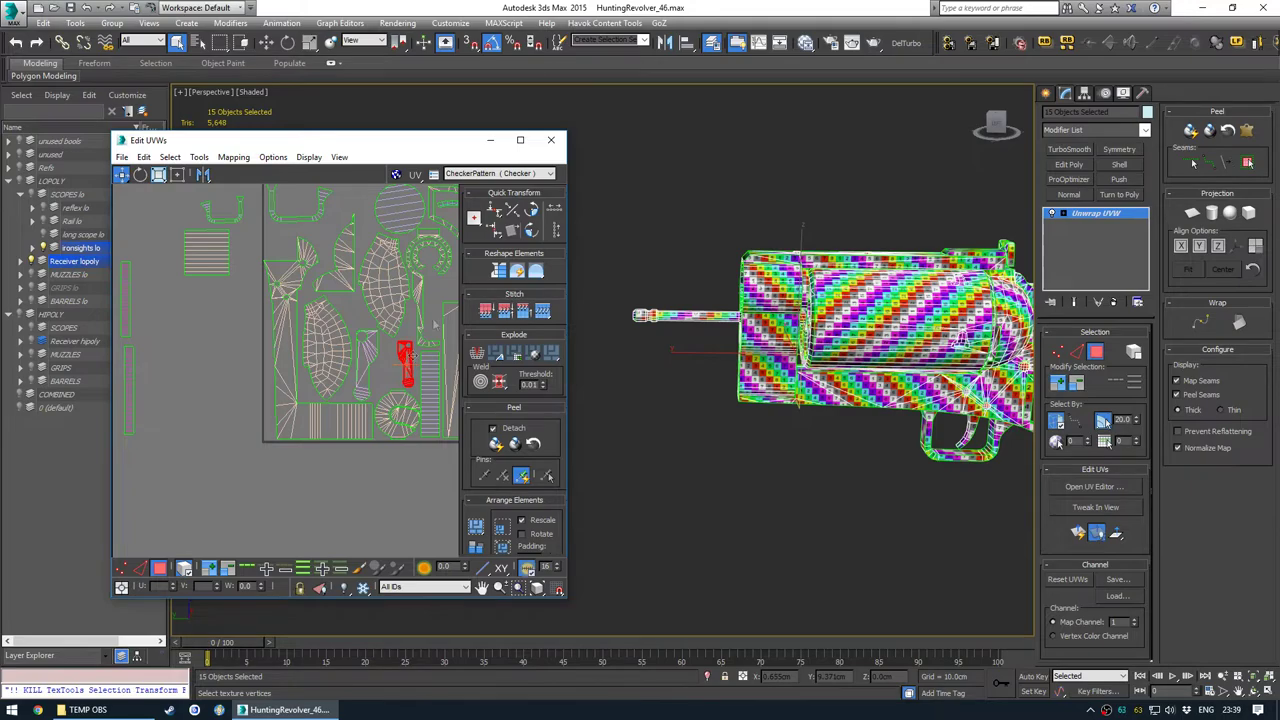
left_click(530, 142)
middle_click_drag(906, 258, 726, 343)
scroll(603, 427, "up", 4)
left_click_drag(584, 431, 678, 265)
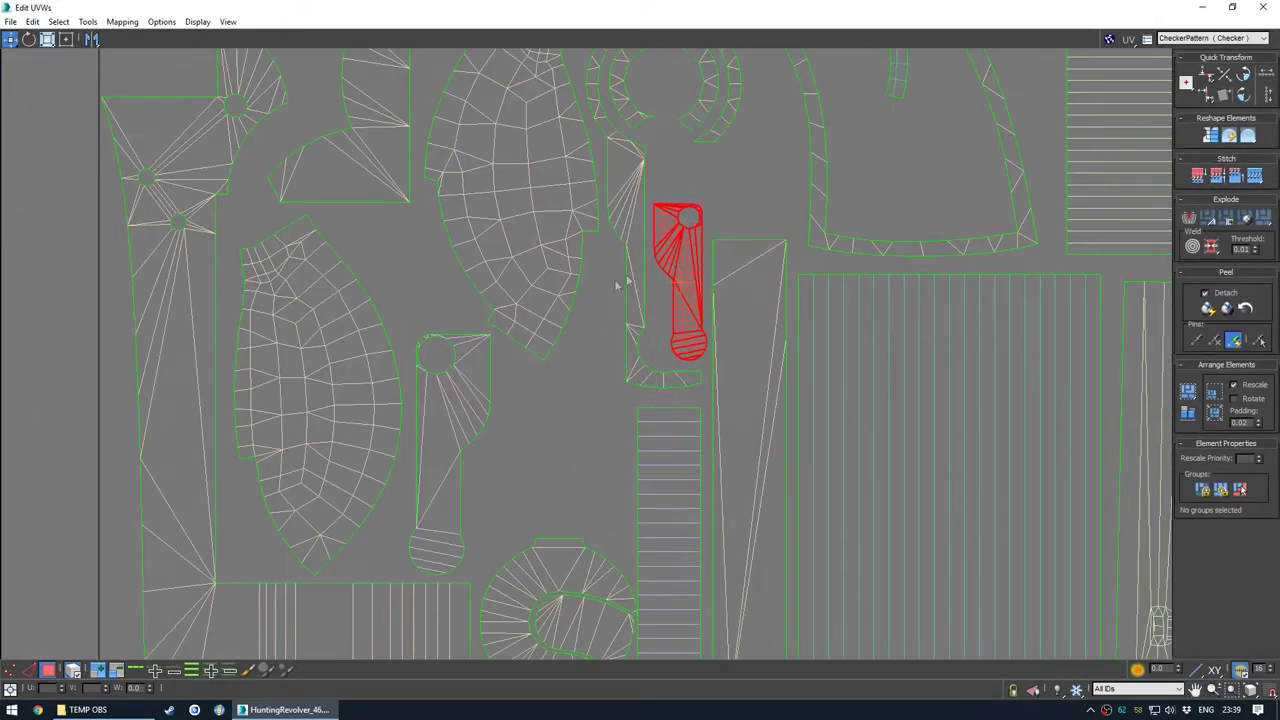
Shift the loose striped square island around just outside the tile's lower-left side
scroll(608, 284, "down", 5)
left_click(383, 449)
middle_click_drag(531, 352, 516, 506)
scroll(516, 500, "down", 1)
middle_click_drag(420, 460, 456, 497)
left_click_drag(473, 448, 468, 486)
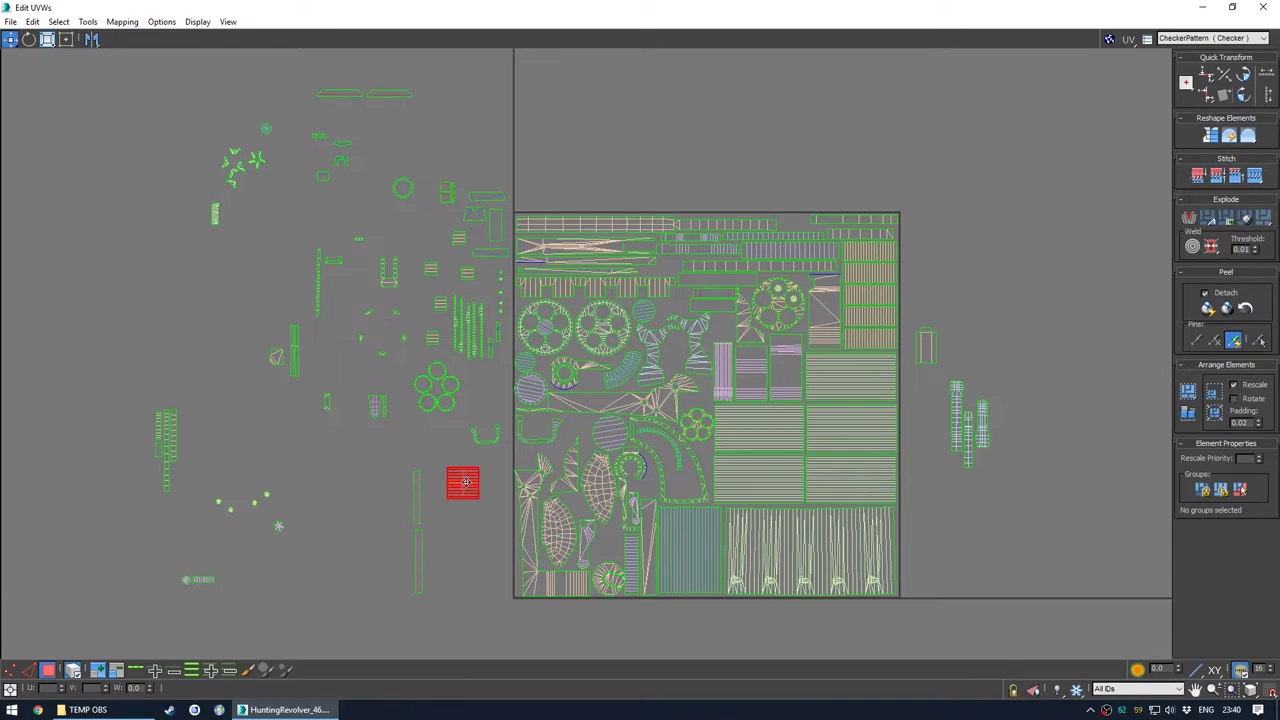
scroll(744, 312, "up", 5)
left_click_drag(746, 314, 749, 317)
scroll(666, 410, "down", 5)
middle_click_drag(672, 481, 659, 341)
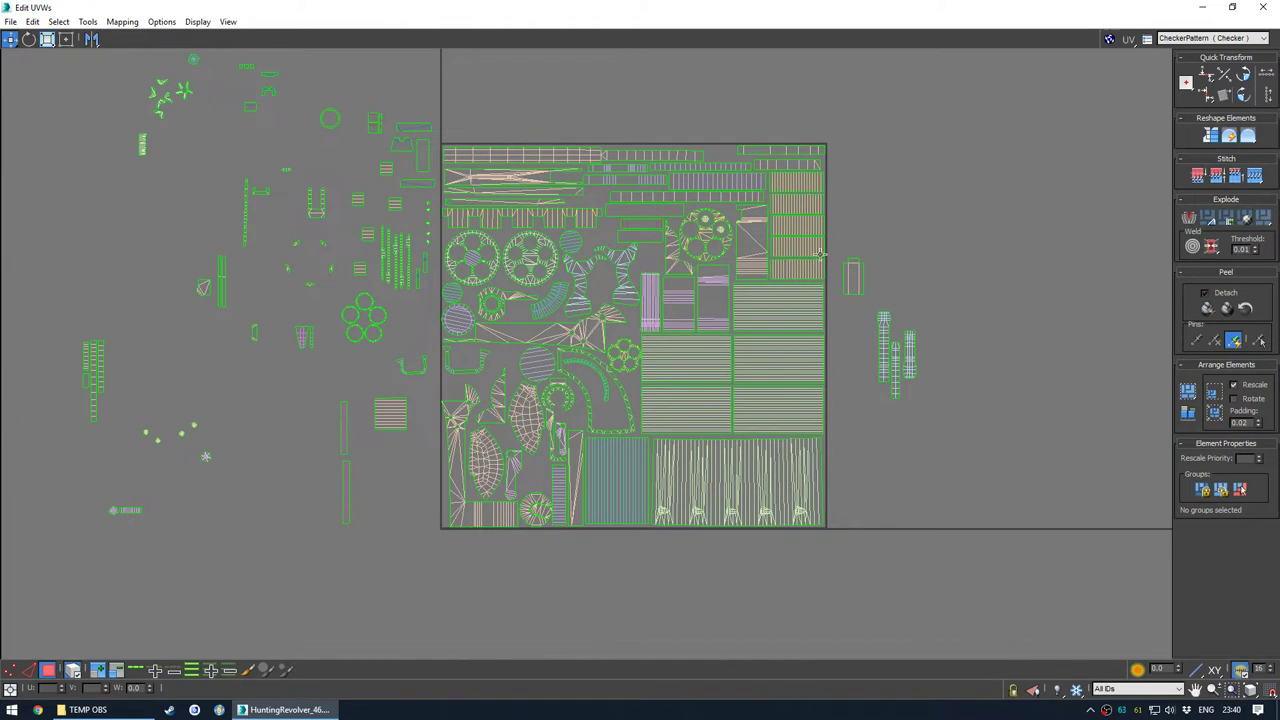
middle_click_drag(377, 395, 358, 436)
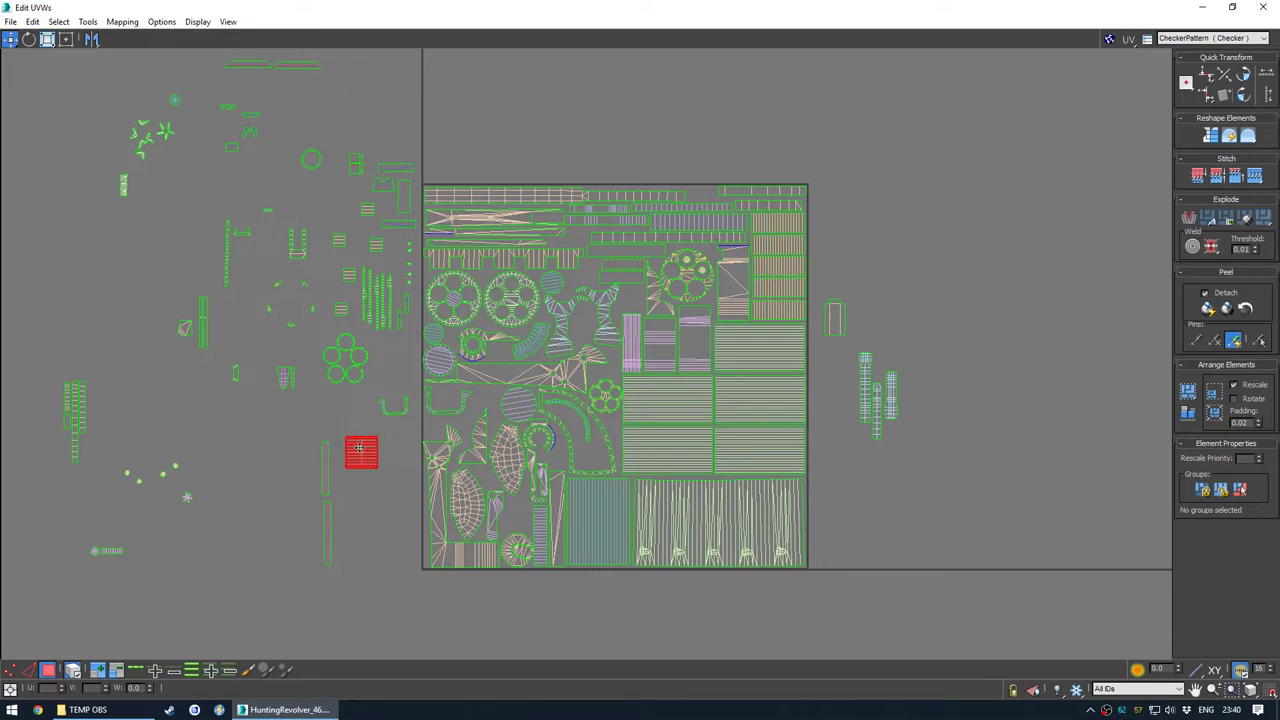
left_click_drag(373, 467, 409, 461)
Move the two small rectangular islands above the tile and place the striped square island in their former spot
left_click_drag(437, 412, 581, 338)
left_click_drag(621, 274, 924, 231)
scroll(651, 239, "up", 3)
middle_click_drag(600, 277, 508, 315)
left_click(495, 335)
left_click_drag(494, 334, 600, 166)
left_click_drag(1165, 262, 505, 358)
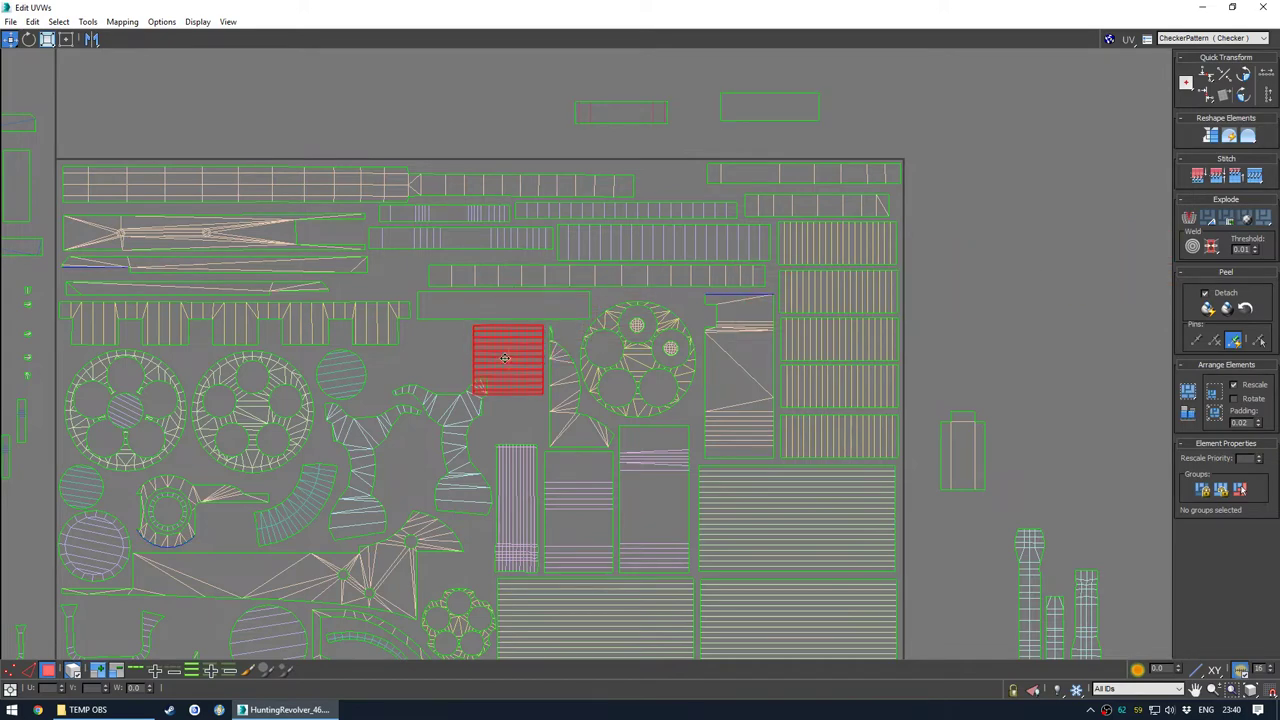
Adjust the striped square island's position and tuck one small rectangular island directly beneath it
scroll(461, 474, "up", 2)
left_click_drag(456, 471, 430, 411)
left_click(477, 411)
scroll(477, 408, "down", 4)
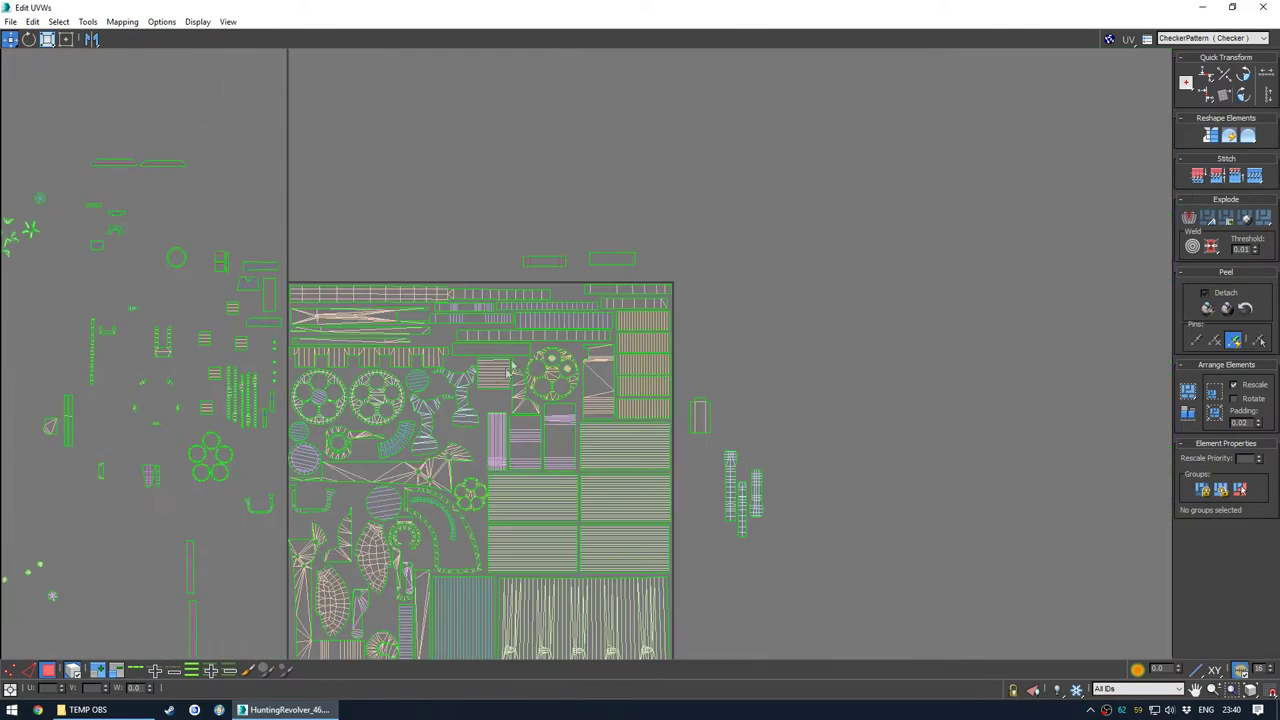
scroll(508, 367, "up", 3)
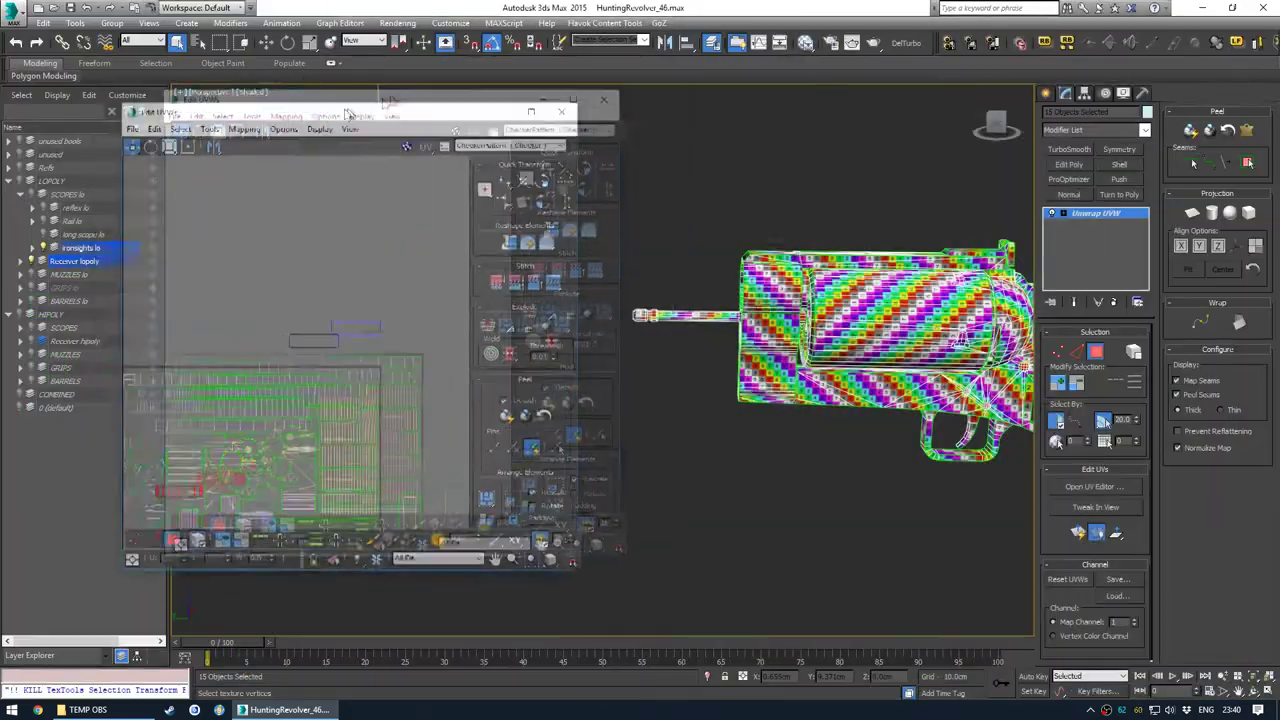
Collapse the Unwrap UVW modifier and delete the underside polygon of the front sight base, matching the remaining loose rectangle
middle_click_drag(690, 400, 716, 431, "alt")
scroll(716, 431, "down", 12)
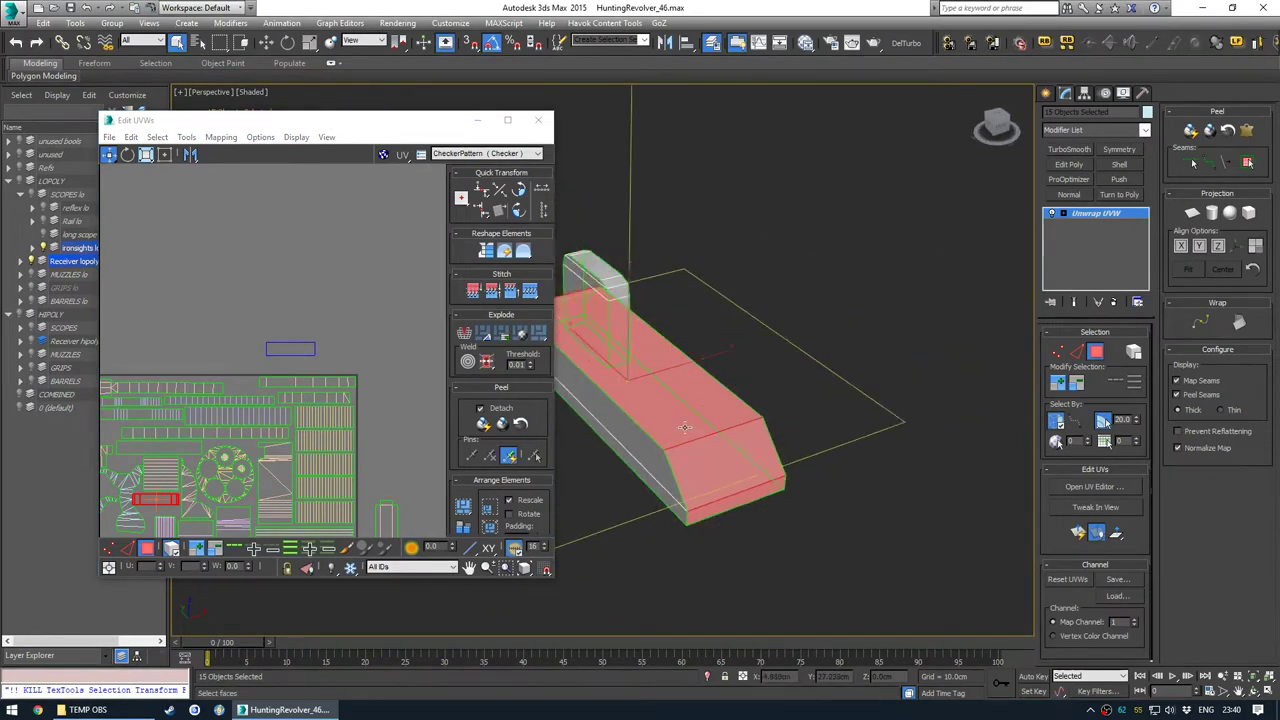
left_click(298, 347)
middle_click_drag(634, 443, 836, 398, "alt")
right_click(1098, 214)
left_click(1148, 335)
left_click(779, 353)
left_click(615, 410)
key("4")
left_click(755, 429)
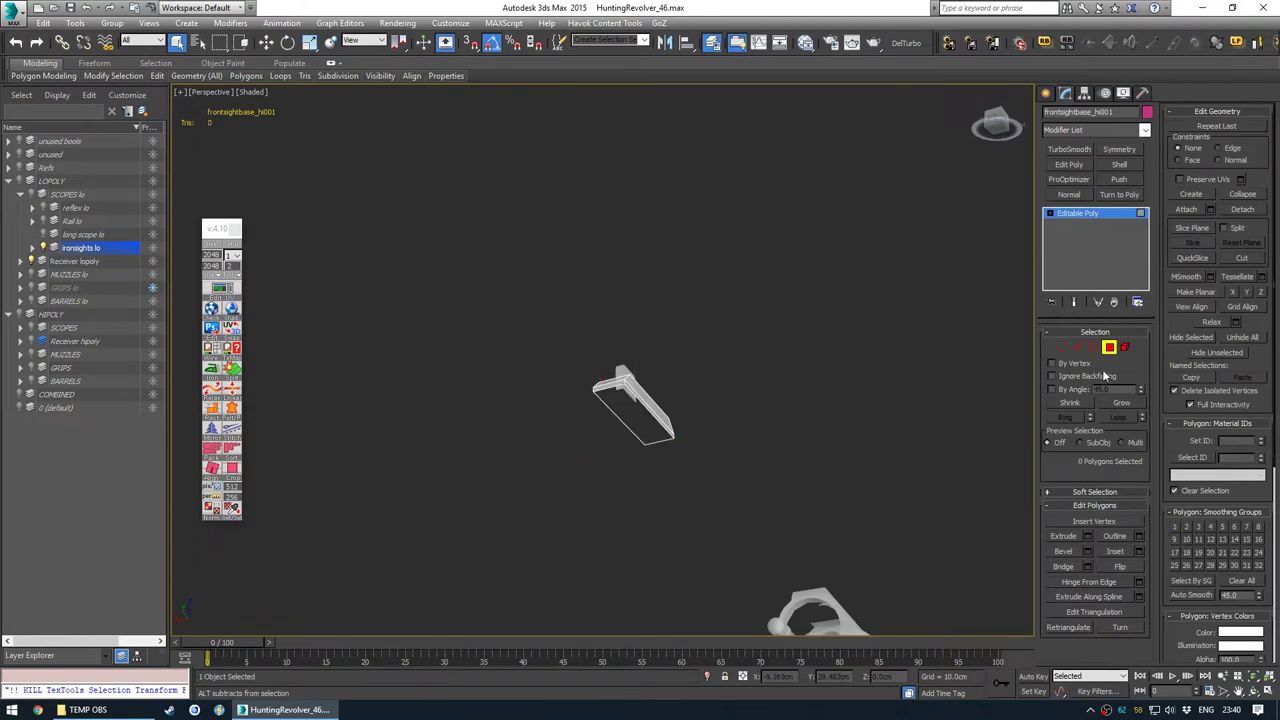
left_click(1110, 353)
Select all the visible low-poly pieces, reopen their UVs in an enlarged UV editor and hide the checker background
left_click(626, 443)
scroll(628, 446, "down", 2)
middle_click_drag(638, 466, 568, 292)
middle_click_drag(568, 292, 637, 381, "alt")
key("ctrl+a")
left_click(214, 290)
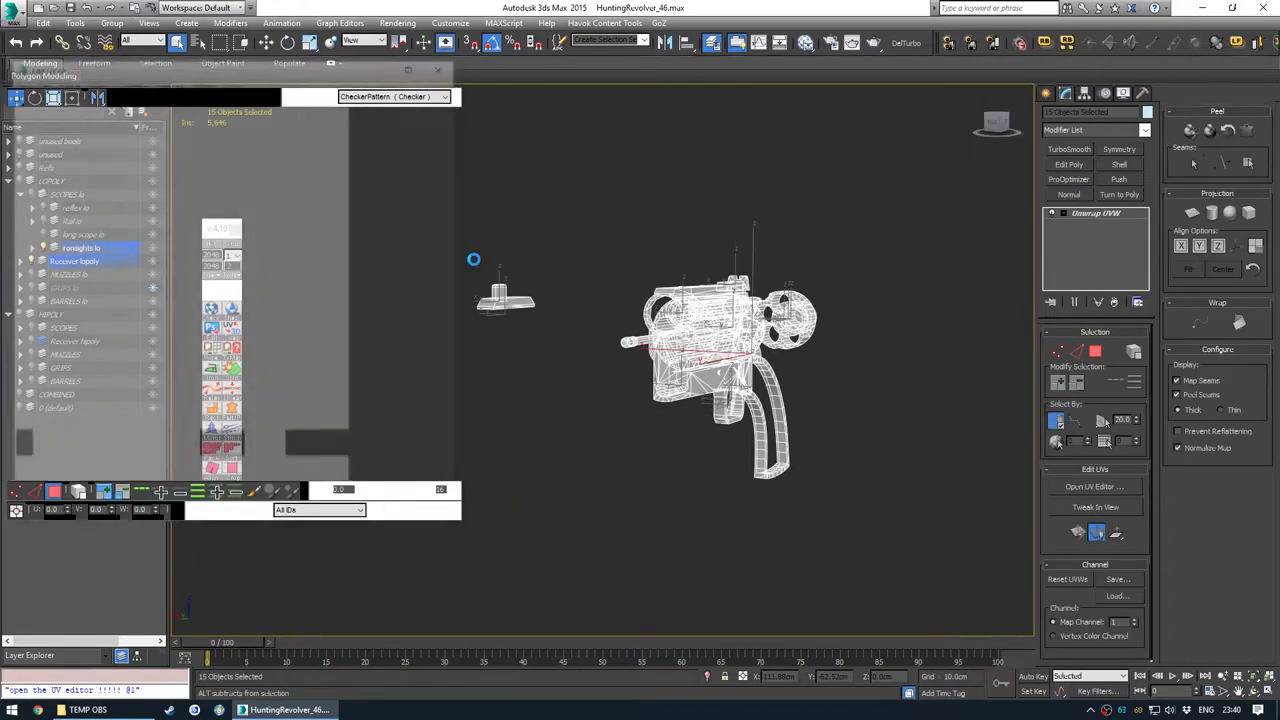
left_click(415, 63)
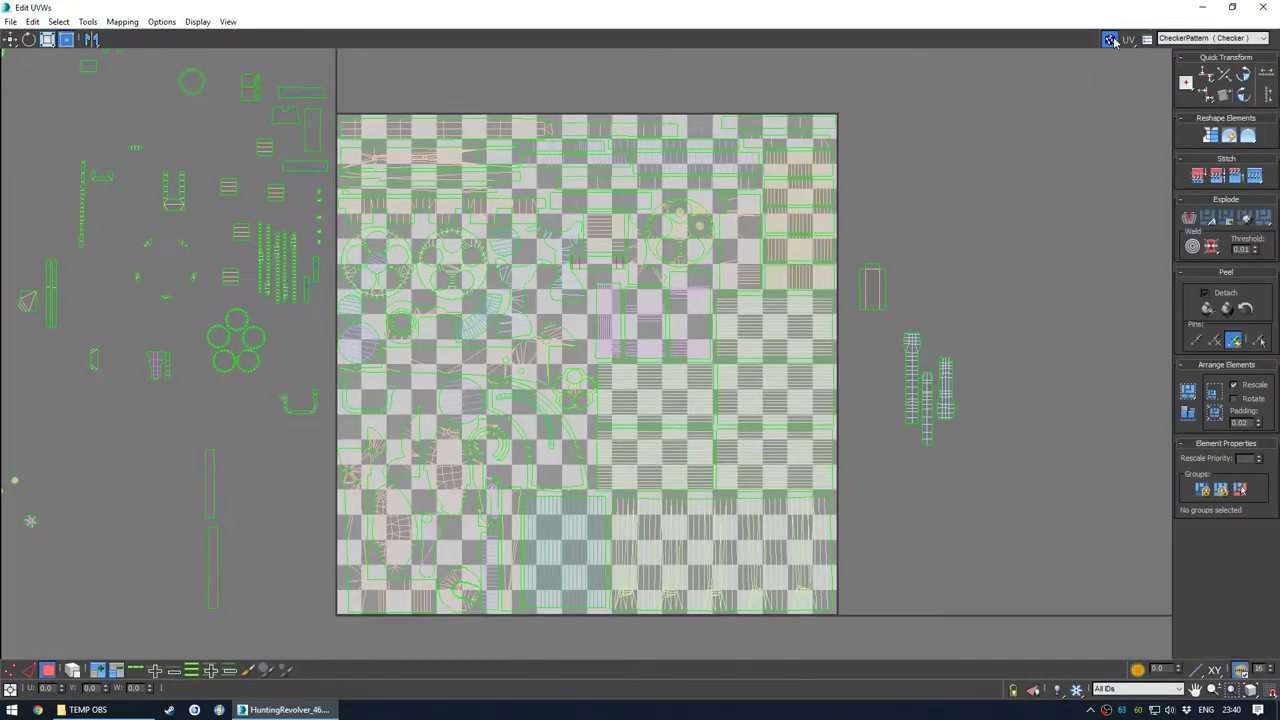
left_click(1110, 41)
Slightly shrink the narrow rectangular island and align it beneath the striped square island
scroll(540, 270, "up", 3)
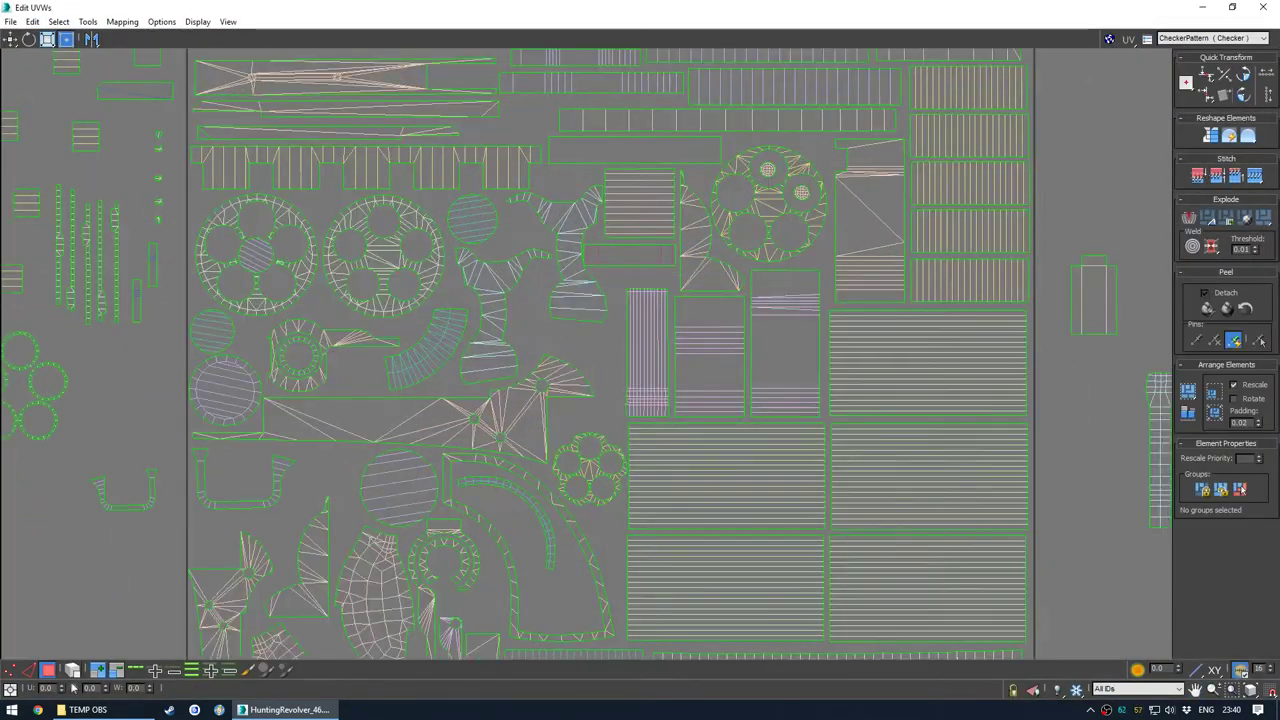
middle_click_drag(618, 226, 564, 396)
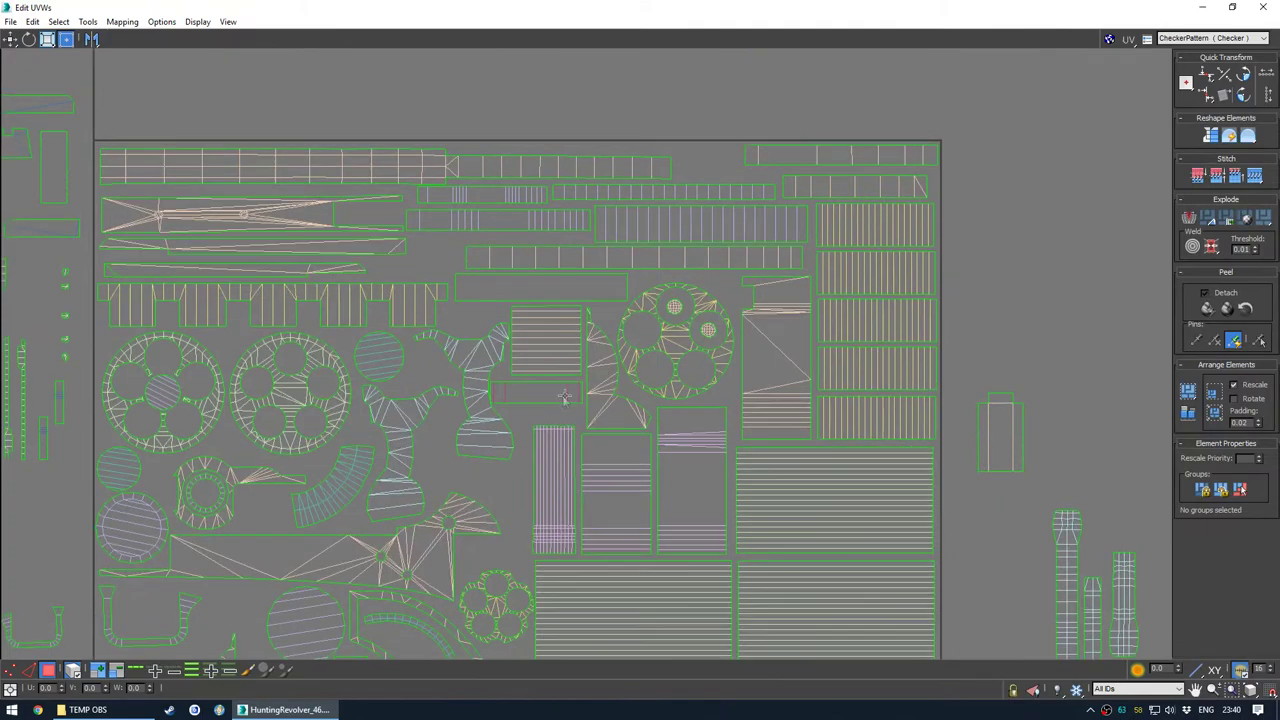
scroll(553, 392, "up", 6)
left_click_drag(553, 391, 576, 381)
key("r")
key("w")
scroll(576, 380, "down", 10)
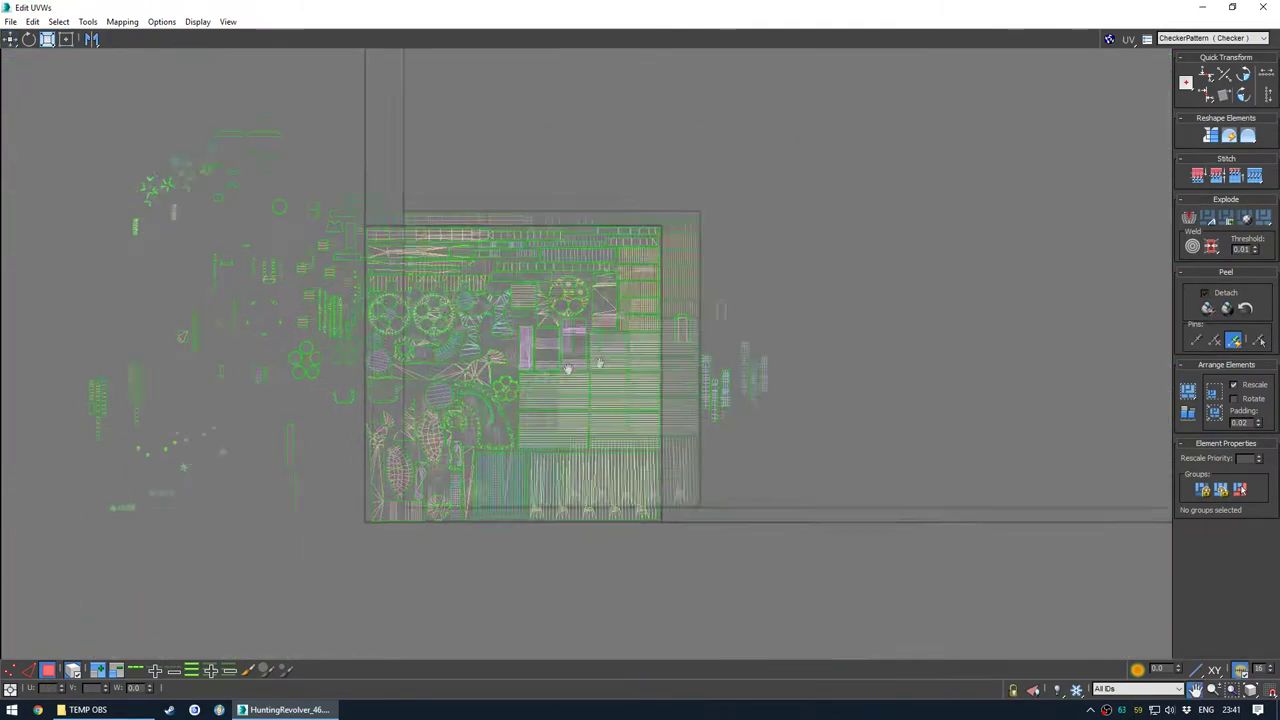
Move the two loose long strips up to the tile's lower-left edge and nudge the large L-shaped frame island down slightly
middle_click_drag(450, 416, 486, 371)
left_click_drag(420, 461, 541, 478)
scroll(537, 522, "up", 6)
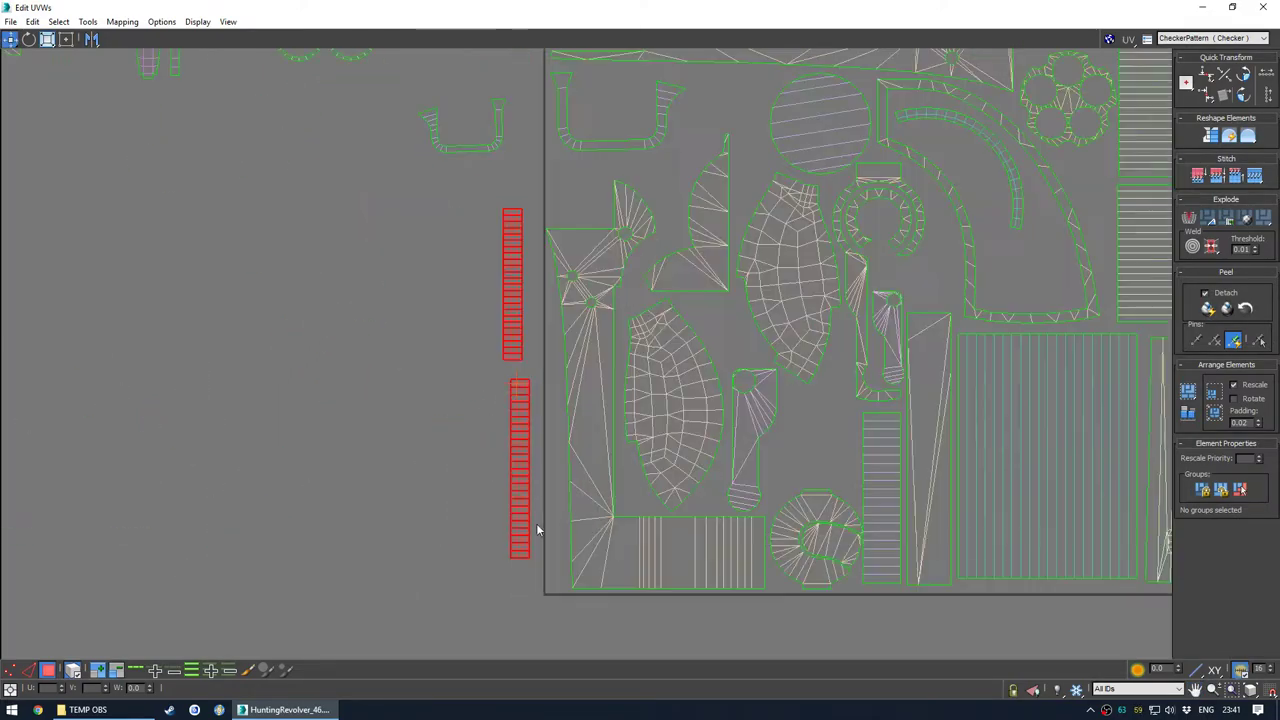
left_click(472, 474)
middle_click_drag(576, 491, 509, 468)
left_click(558, 496)
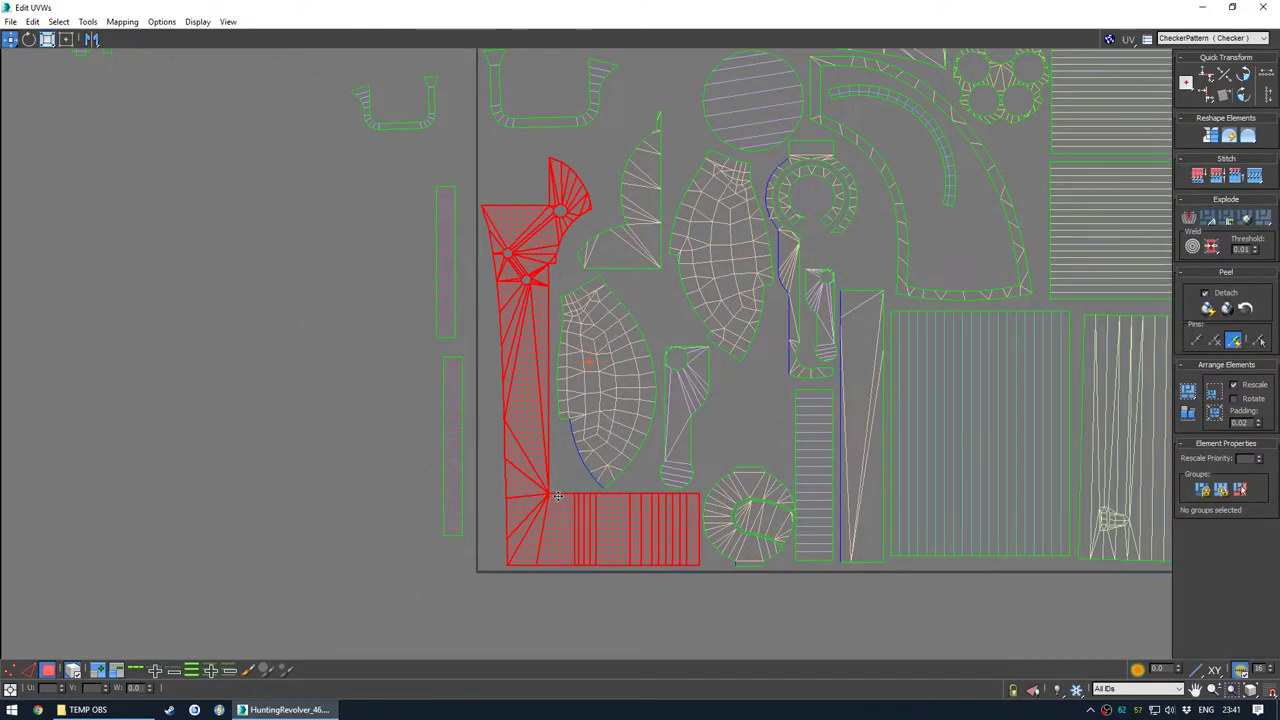
left_click_drag(558, 496, 558, 497)
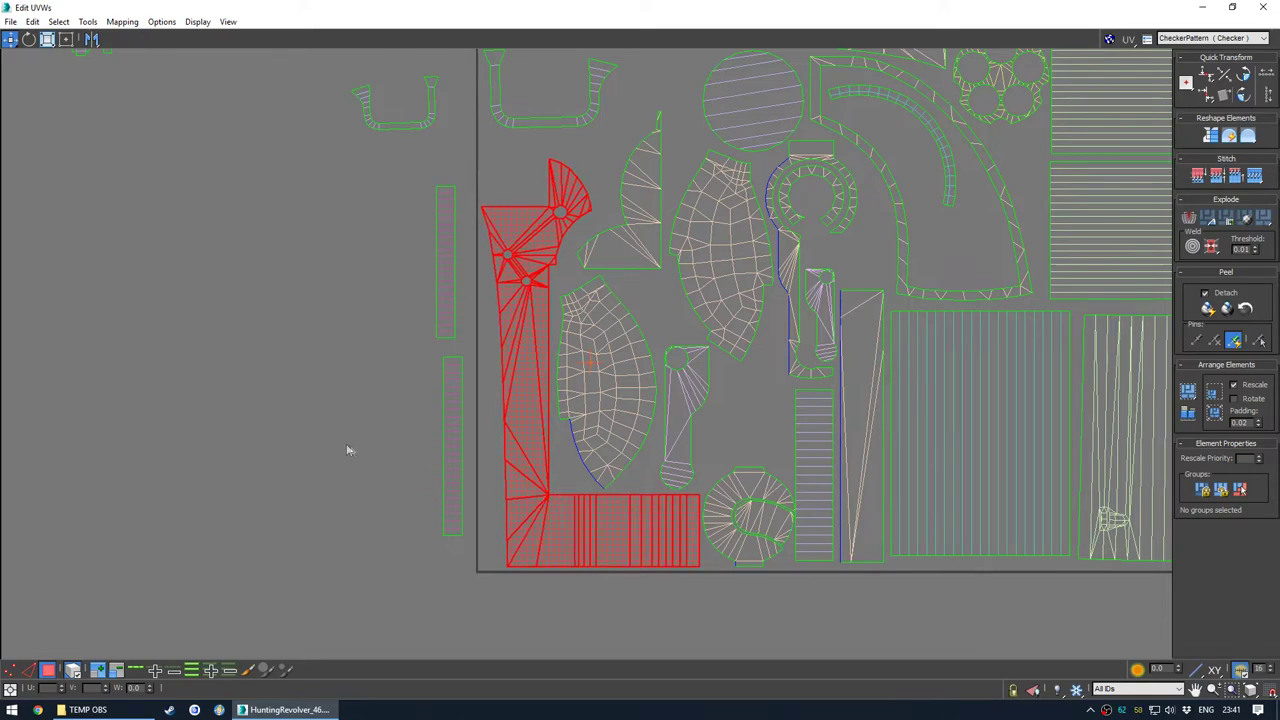
left_click(351, 452)
Place one long strip in the gap between the larger lever-shaped island and the striped rectangle in the tile's lower part
scroll(372, 400, "down", 3)
middle_click_drag(417, 351, 367, 422)
left_click_drag(367, 398, 555, 478)
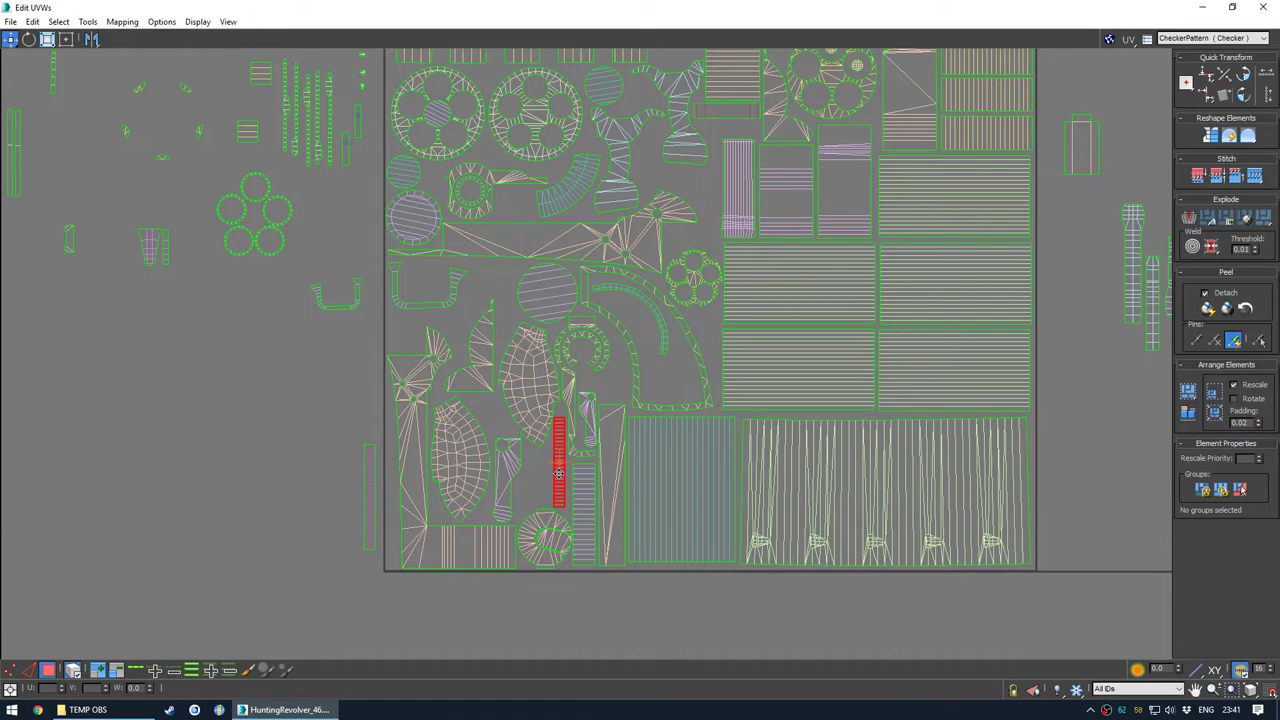
scroll(560, 470, "up", 6)
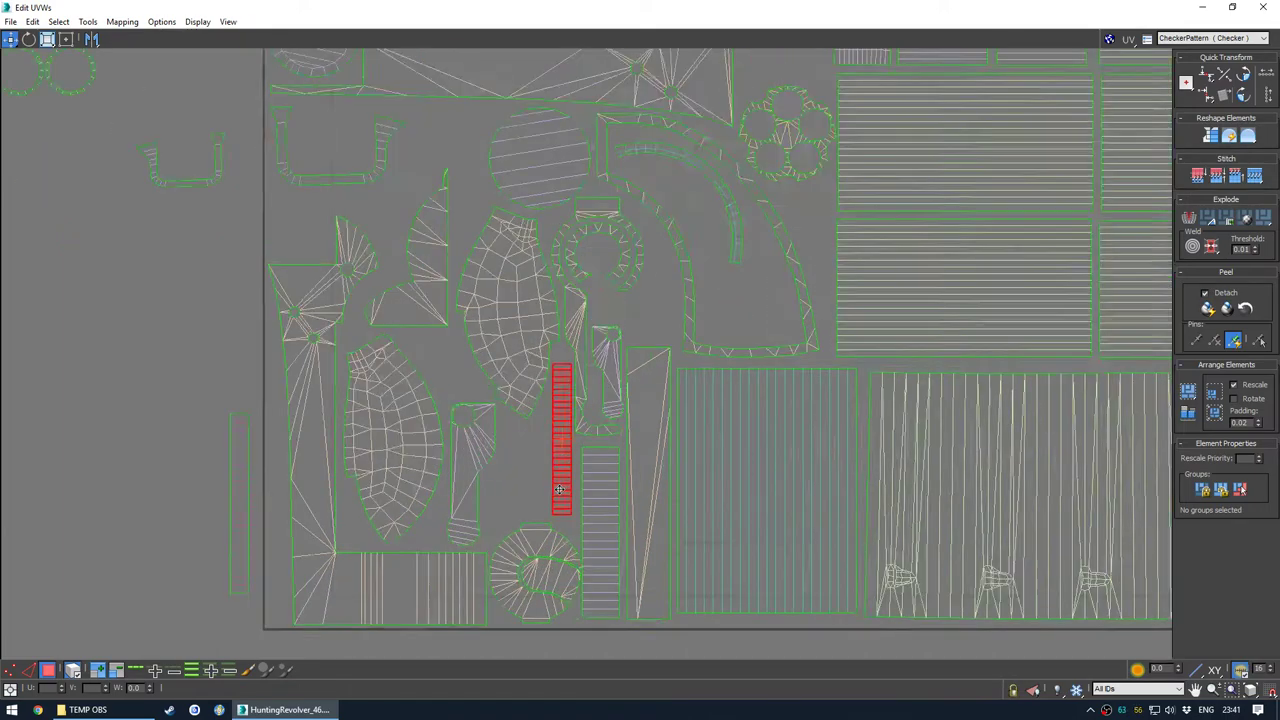
left_click(507, 435)
scroll(507, 435, "down", 7)
Move the longest of the three loose ribbed islands close to the tile's right edge, below the loose rectangular piece
middle_click_drag(491, 438, 503, 534)
left_click_drag(979, 378, 917, 358)
middle_click_drag(730, 353, 639, 364)
mouse_move(825, 398)
left_mouse_down()
mouse_move(558, 348)
mouse_move(556, 420)
mouse_move(829, 418)
mouse_move(749, 222)
mouse_move(581, 200)
mouse_move(579, 244)
mouse_move(800, 222)
mouse_move(557, 340)
mouse_move(604, 471)
mouse_move(514, 504)
mouse_move(380, 484)
mouse_move(568, 401)
mouse_move(831, 396)
left_mouse_up()
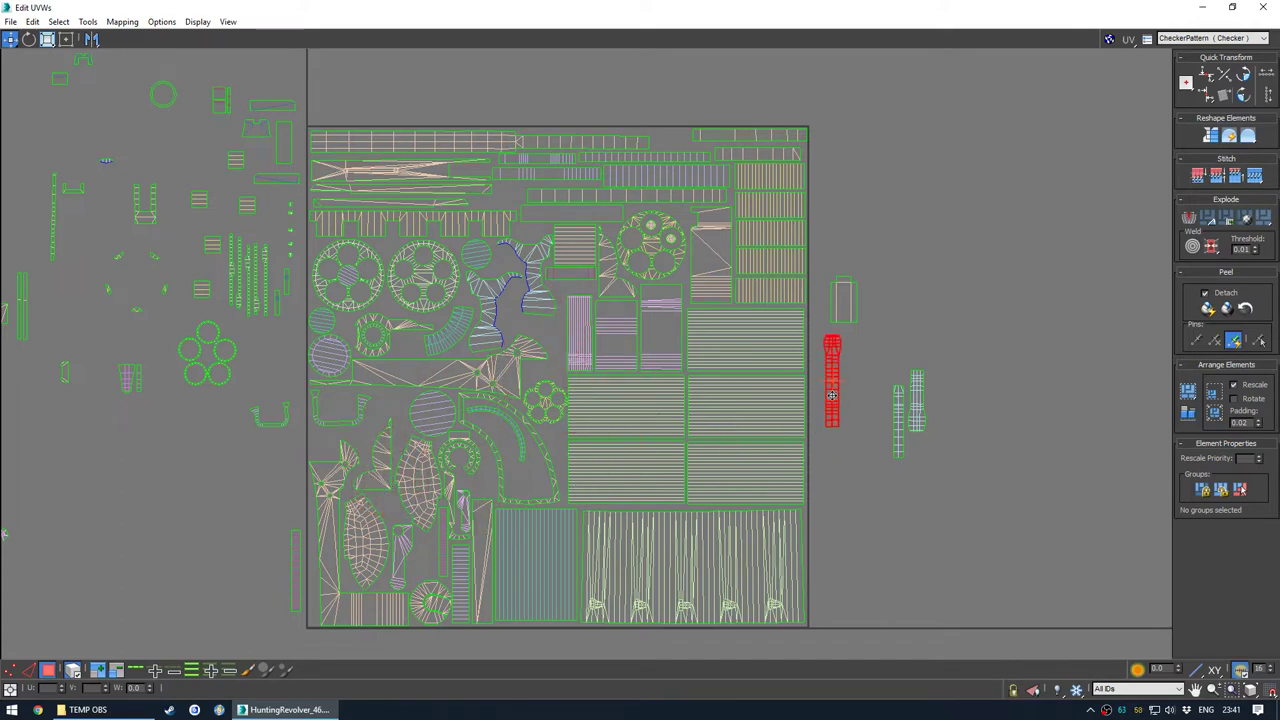
Move the long tapered strips near the tile's upper-left corner slightly upward so they sit closer together
middle_click_drag(710, 234, 734, 232)
left_click(926, 206)
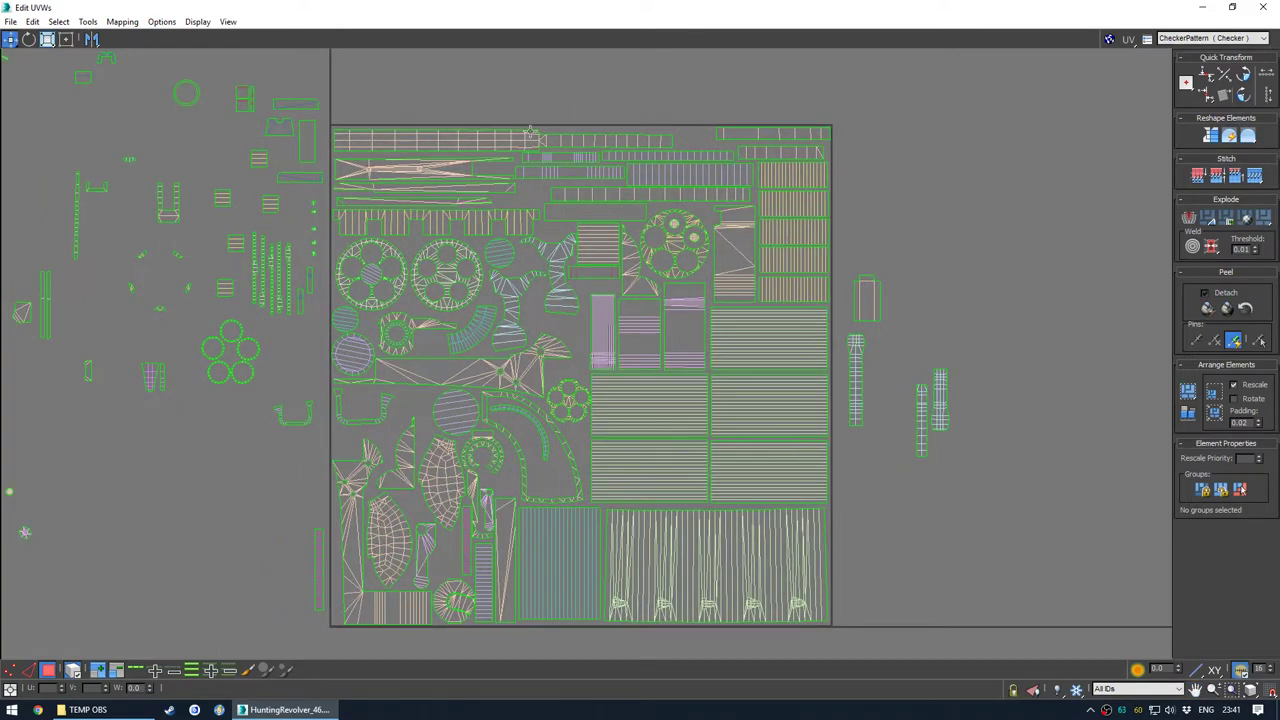
scroll(468, 168, "up", 4)
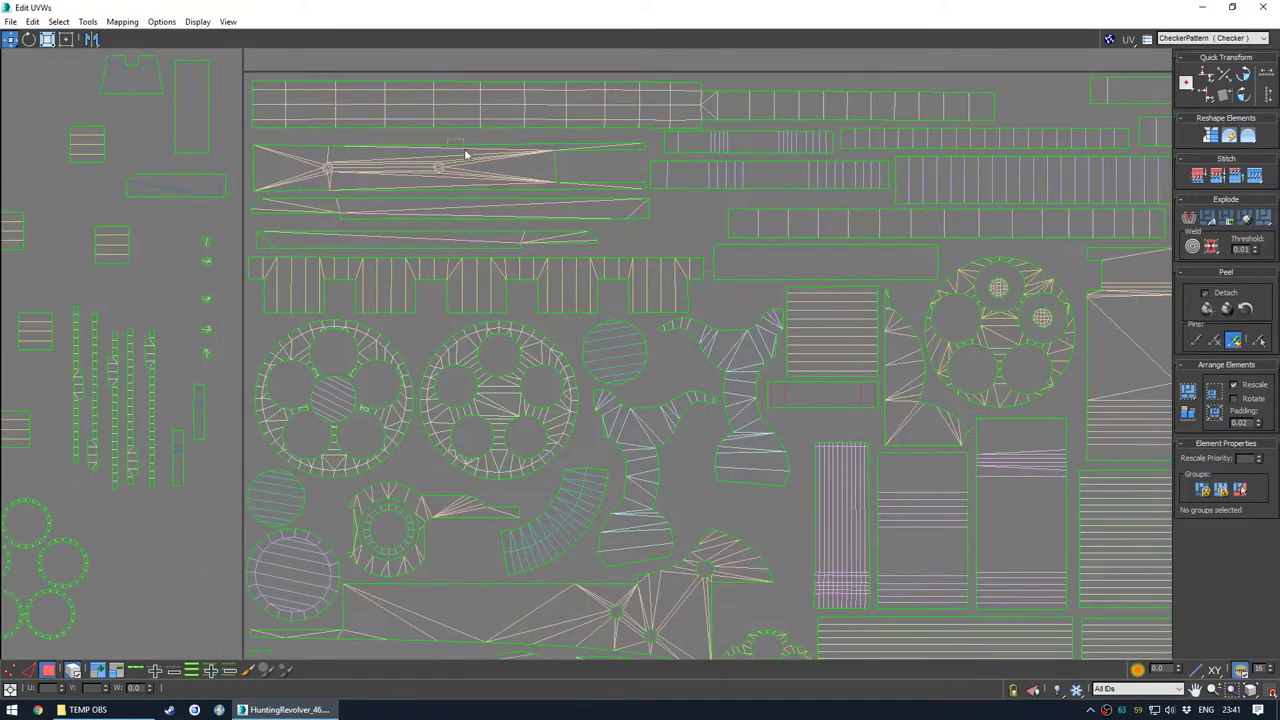
left_click(465, 155)
scroll(530, 194, "down", 5)
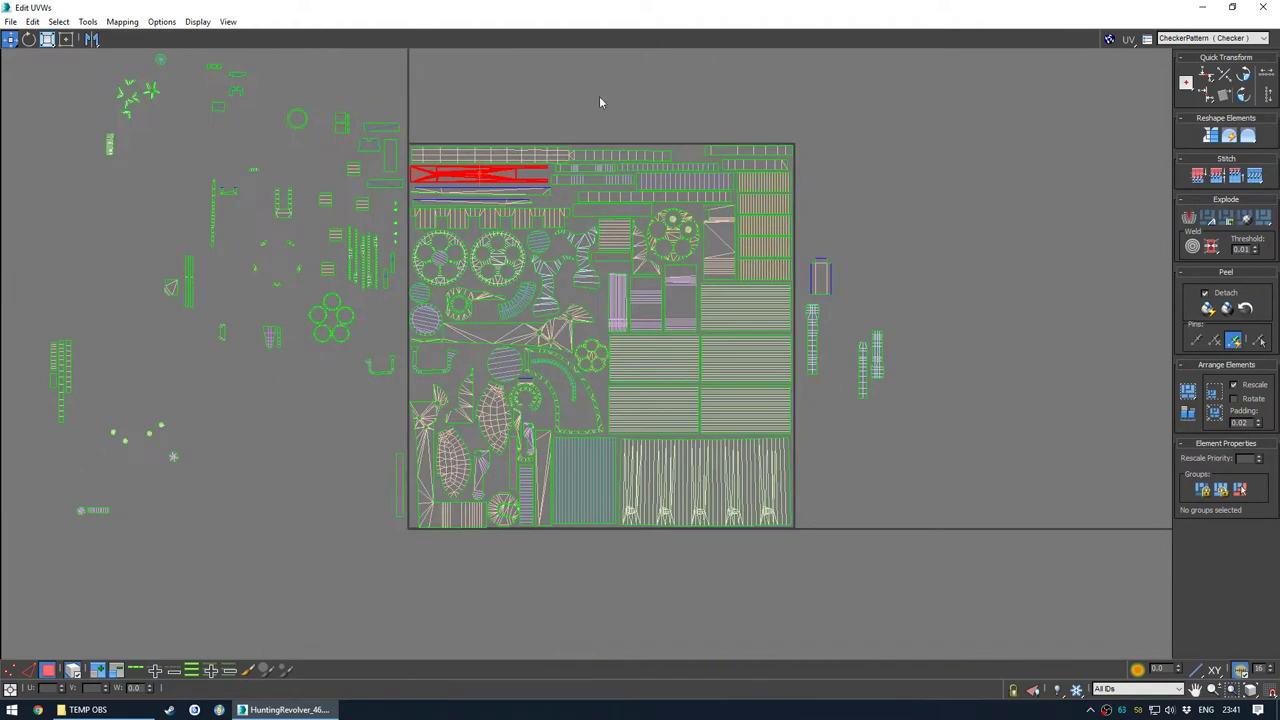
left_click(601, 103)
scroll(523, 190, "up", 5)
left_click_drag(523, 191, 521, 186)
left_click_drag(502, 230, 499, 218)
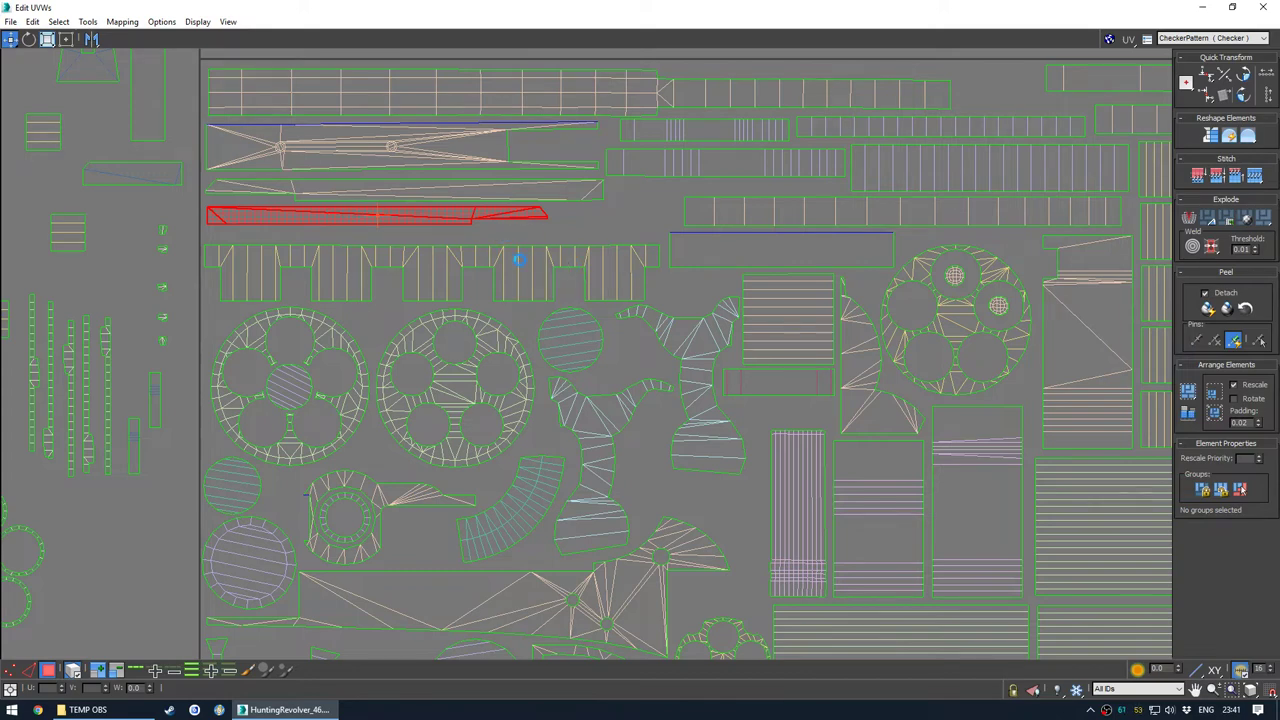
scroll(521, 264, "down", 3)
middle_click_drag(631, 351, 649, 311)
left_click(958, 188)
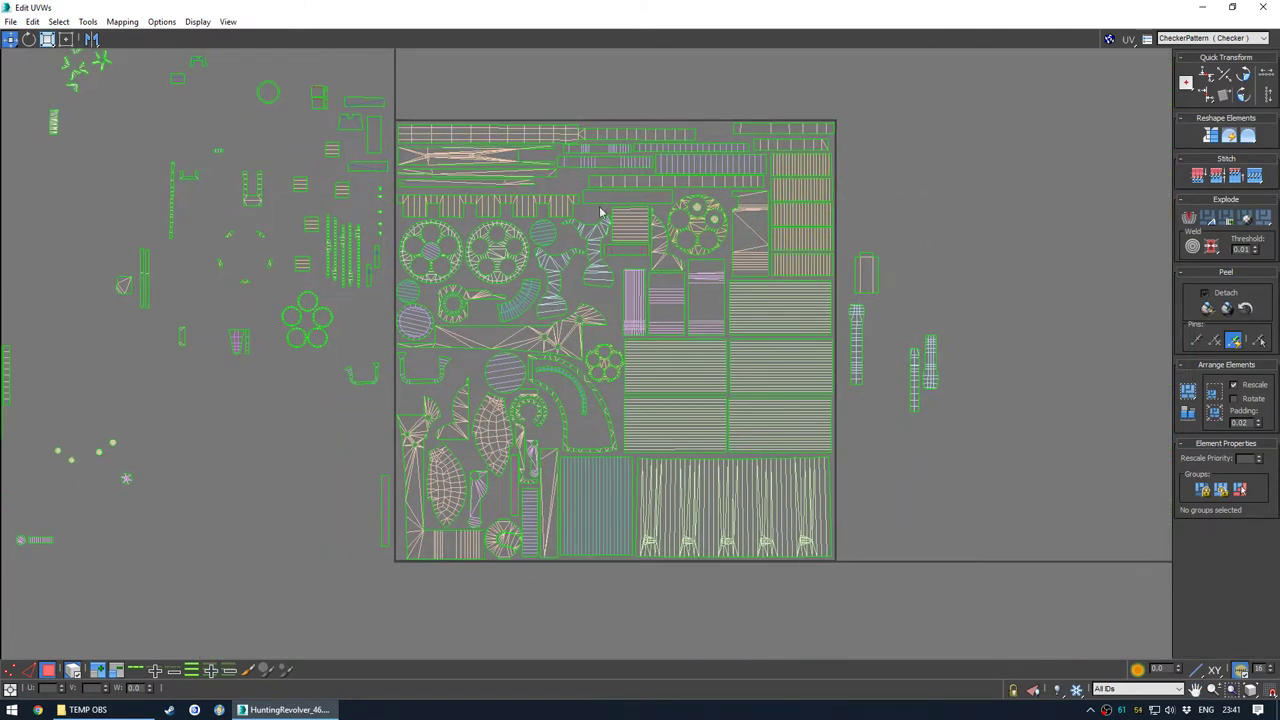
Rotate the longest ribbed island to horizontal and place it between the large triangular frame island and the U-shaped island
left_click_drag(857, 336, 446, 430)
scroll(437, 345, "up", 3)
key("e")
scroll(445, 407, "up", 2)
left_click(454, 367)
scroll(453, 366, "down", 5)
middle_click_drag(561, 403, 526, 392)
Move the wider of the two remaining ribbed islands into the narrow gap beside the purple vertically striped rectangle, above the five-ring island
left_click_drag(898, 357, 462, 462)
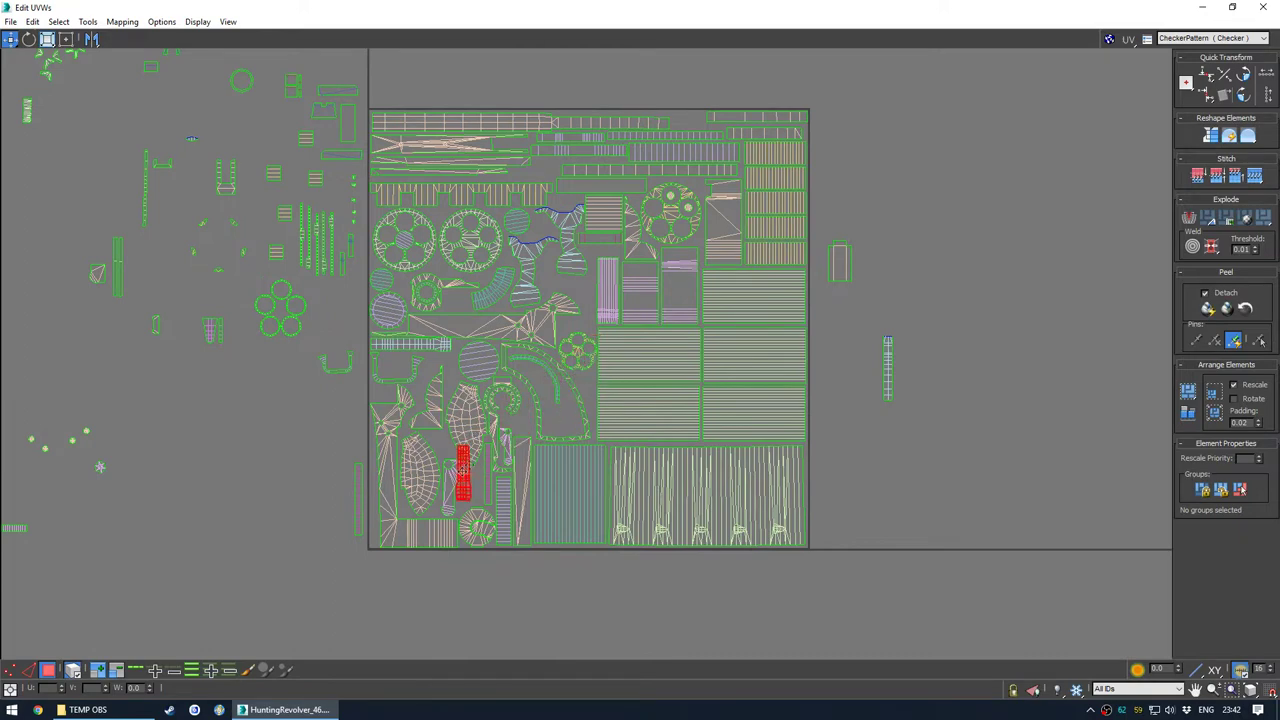
scroll(584, 303, "up", 5)
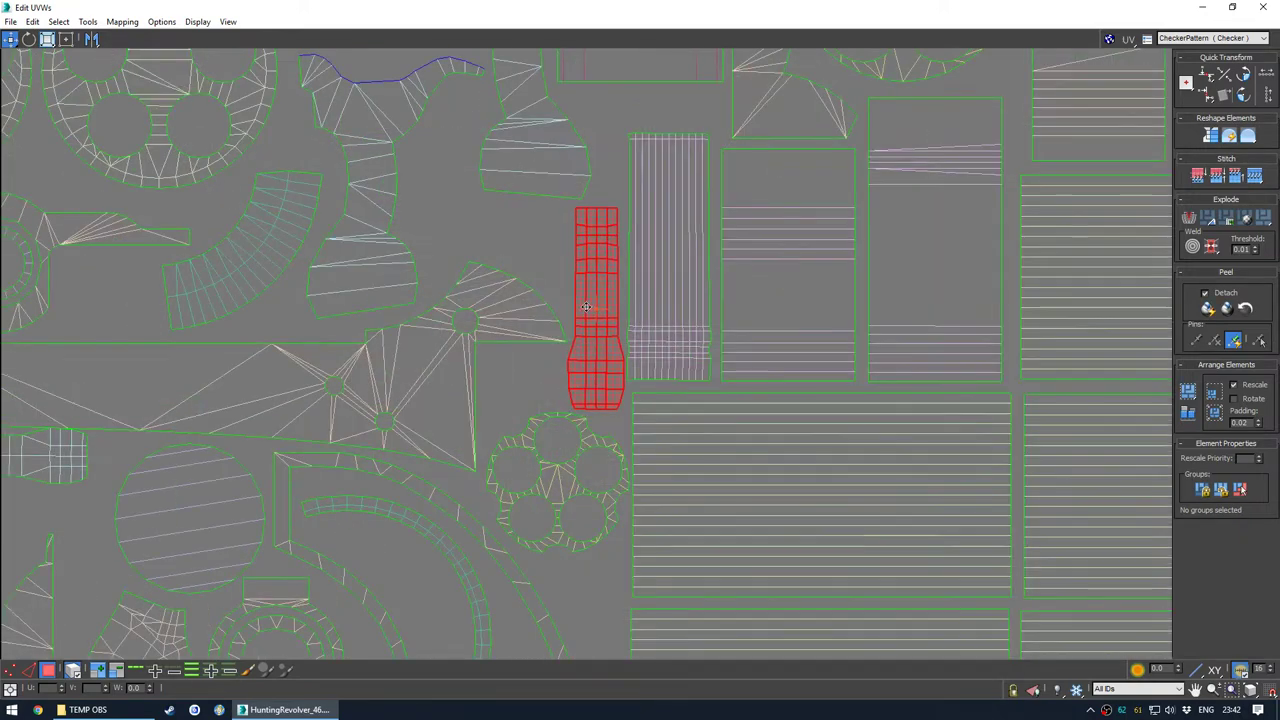
left_click(557, 265)
scroll(557, 280, "down", 5)
middle_click_drag(526, 253, 569, 271)
middle_click_drag(443, 280, 553, 317)
middle_click_drag(456, 403, 377, 392)
scroll(663, 376, "up", 5)
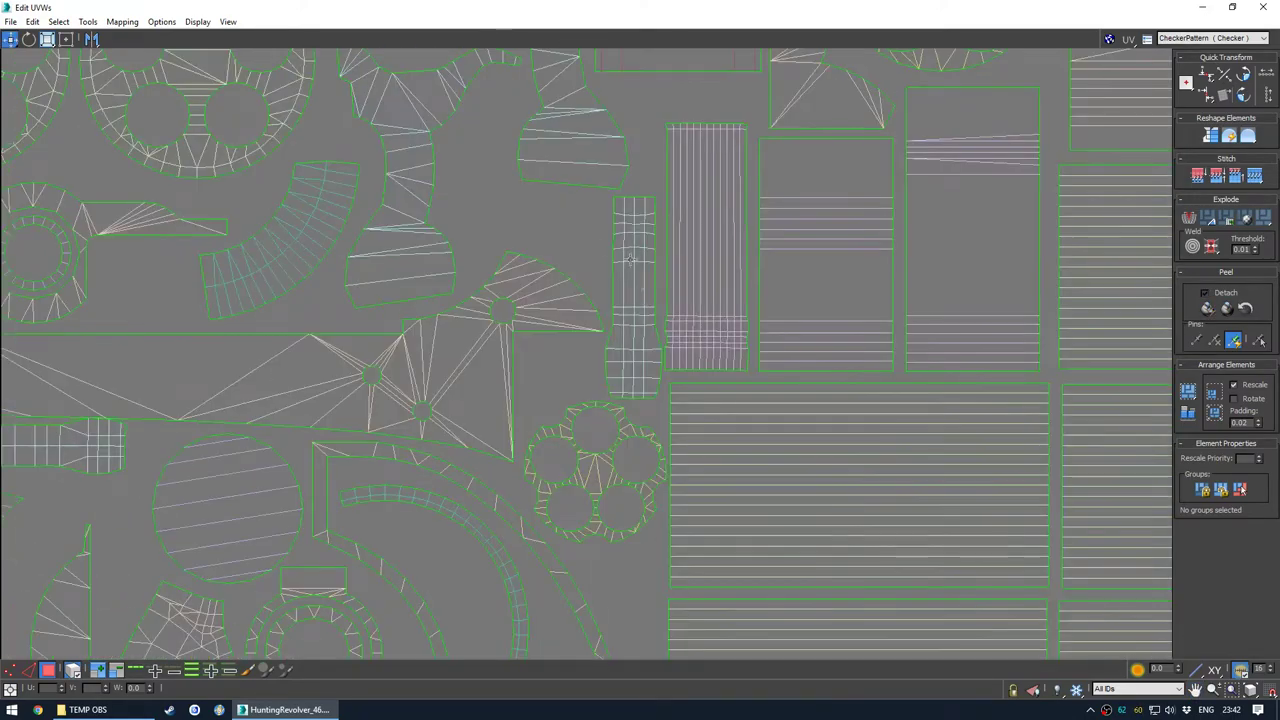
scroll(682, 318, "up", 1)
left_click(724, 312)
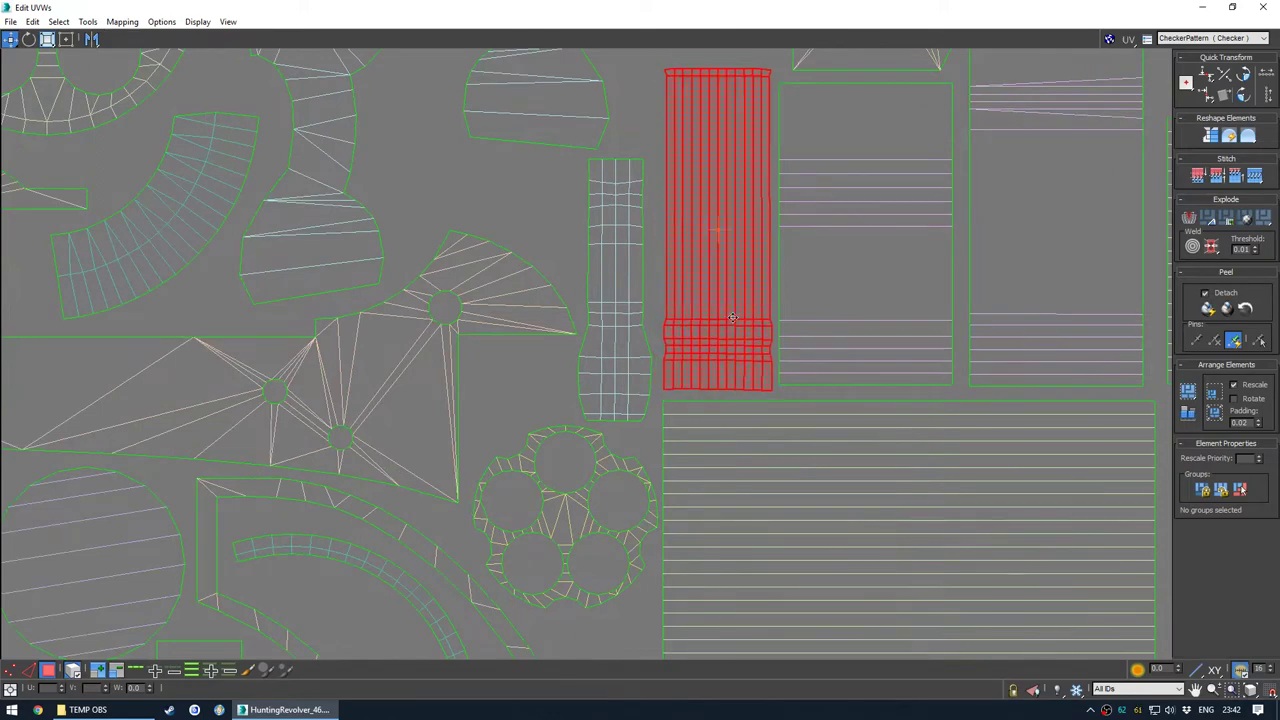
scroll(556, 317, "down", 5)
middle_click_drag(557, 329, 571, 353)
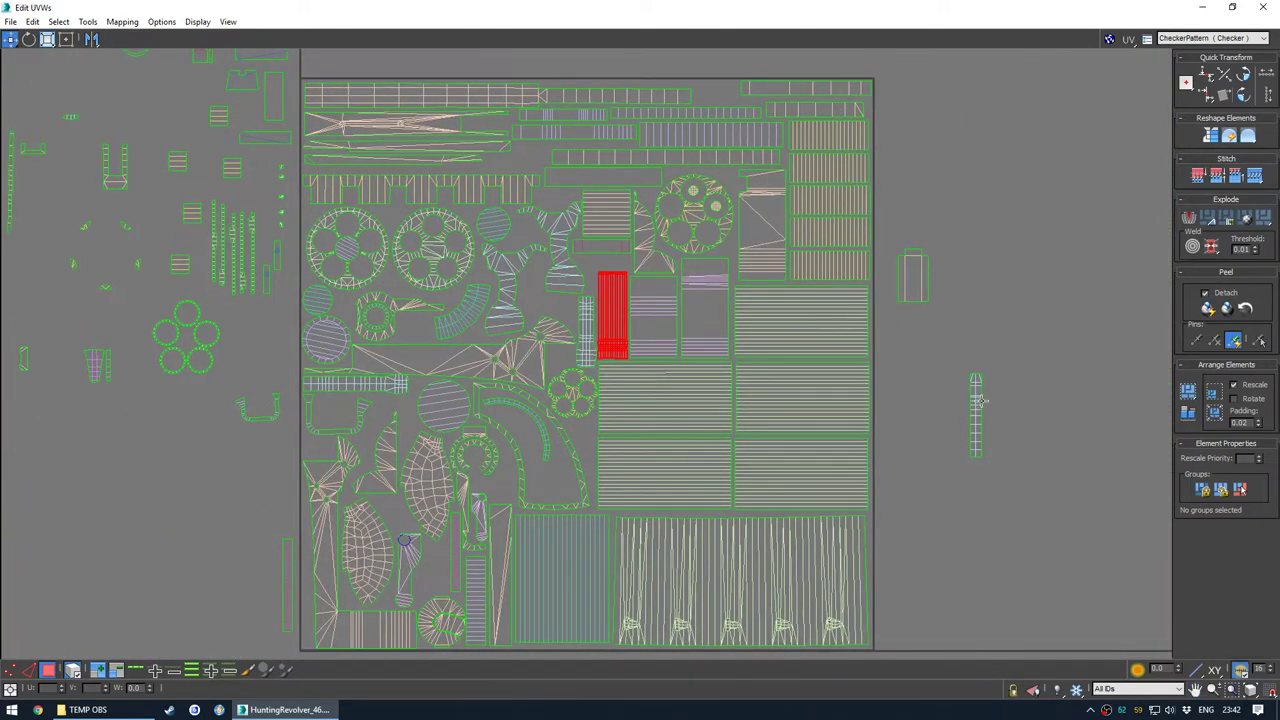
Try the last ribbed island in several gaps inside the tile, and park it outside beyond the tile's right edge
left_click_drag(976, 405, 587, 413)
left_click_drag(598, 277, 649, 156)
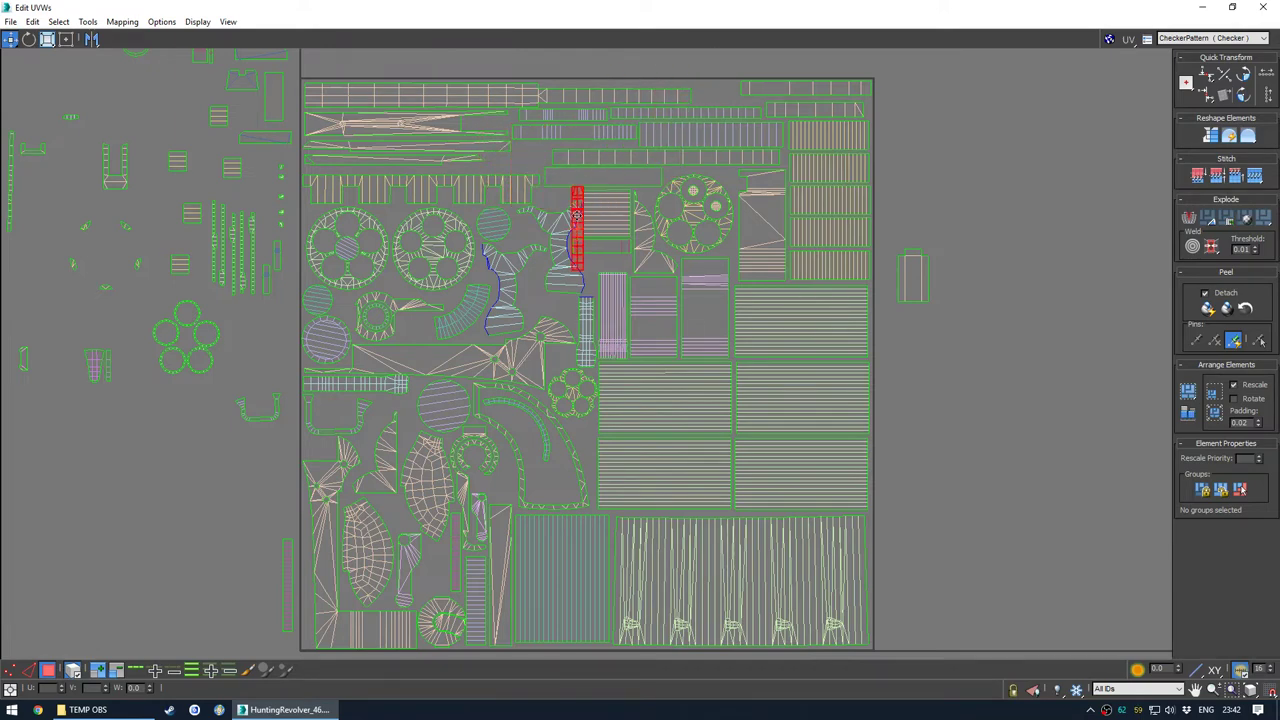
left_click_drag(975, 368, 955, 372)
scroll(582, 214, "up", 4)
left_click_drag(542, 243, 537, 242)
left_click(452, 272)
scroll(505, 240, "down", 5)
middle_click_drag(577, 340, 613, 329)
scroll(636, 330, "up", 1)
left_click_drag(716, 404, 508, 407)
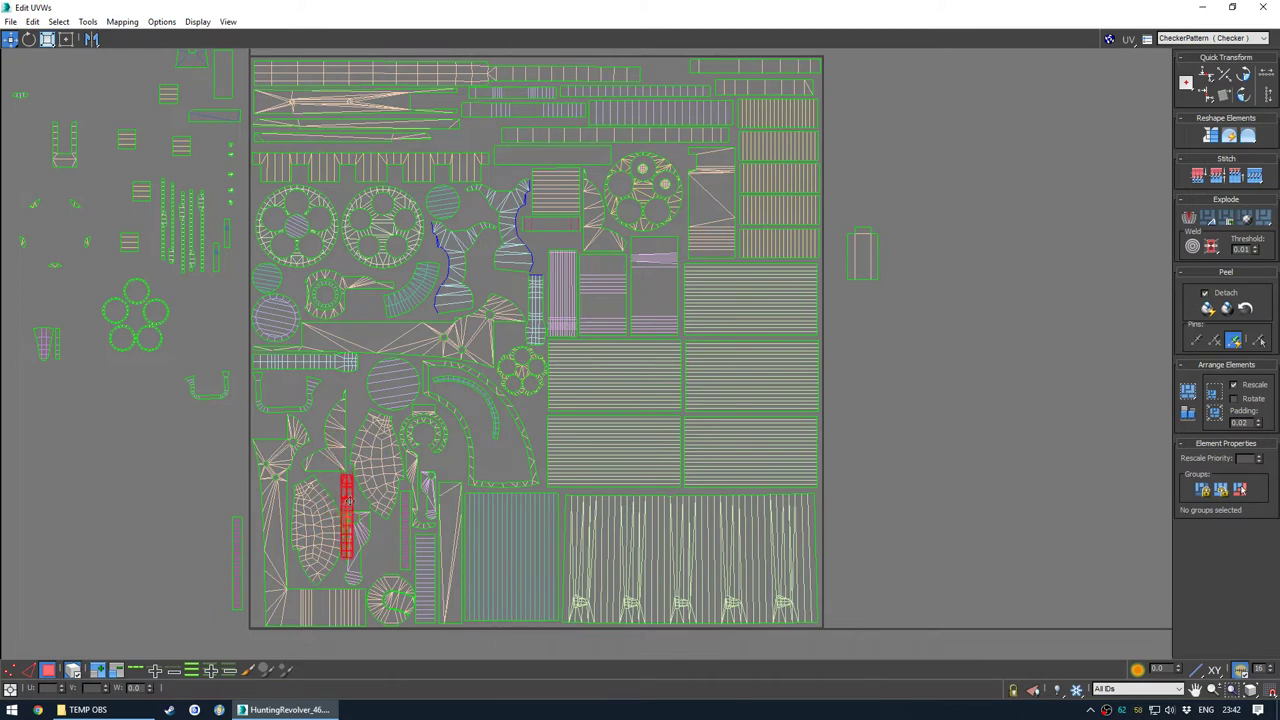
left_click_drag(357, 517, 286, 560)
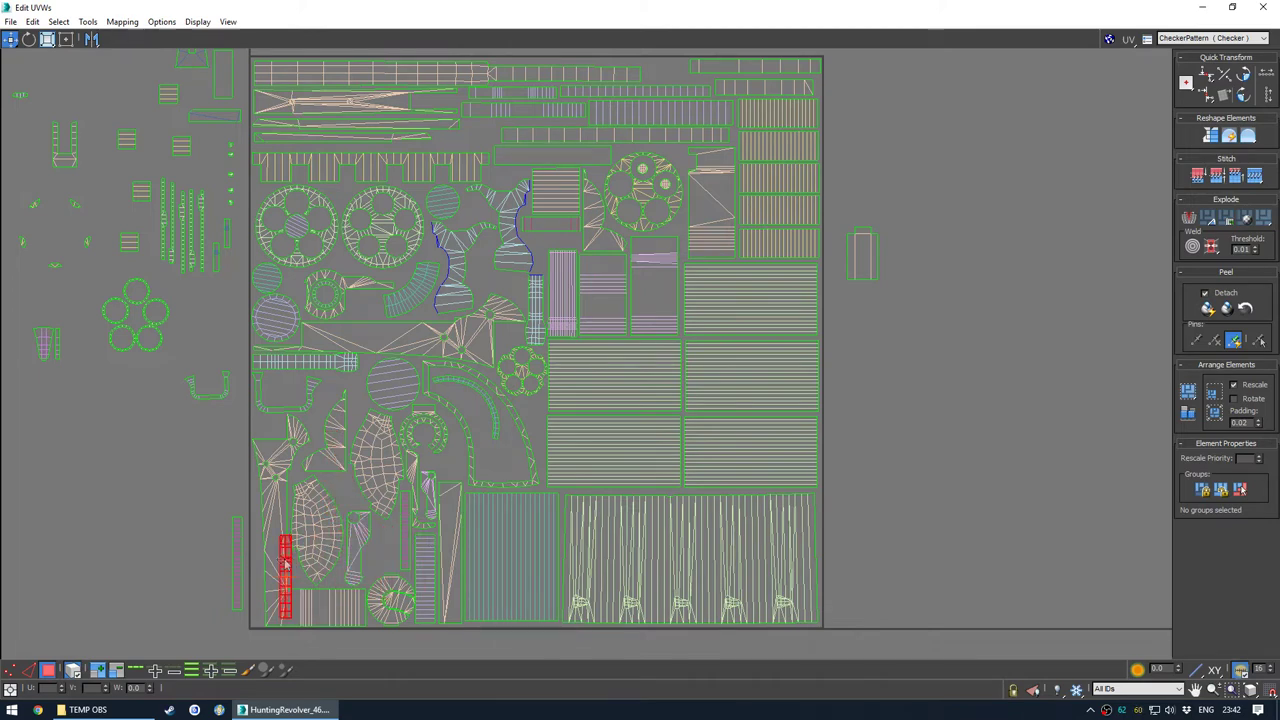
left_click_drag(278, 410, 357, 218)
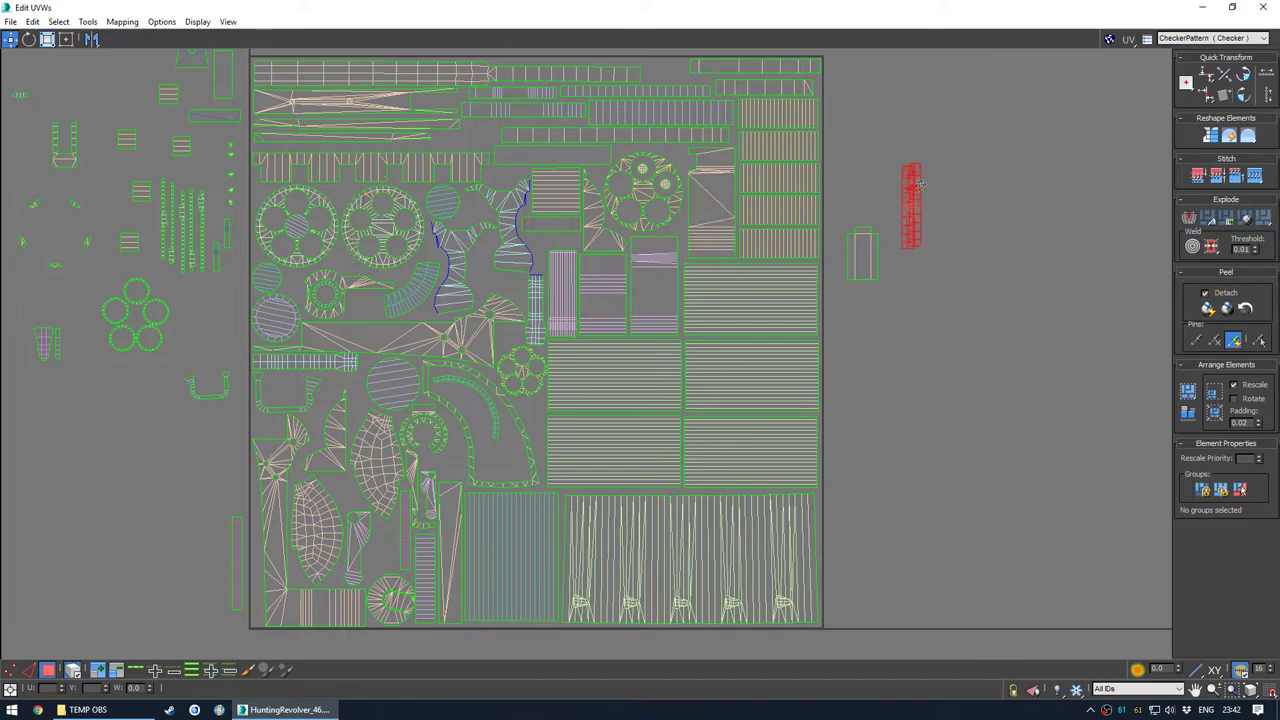
Nudge the toothed strip up and the two large cylinder-wheel islands down to open a gap between them
middle_click_drag(524, 185, 542, 290)
scroll(442, 268, "up", 3)
left_click_drag(440, 271, 440, 259)
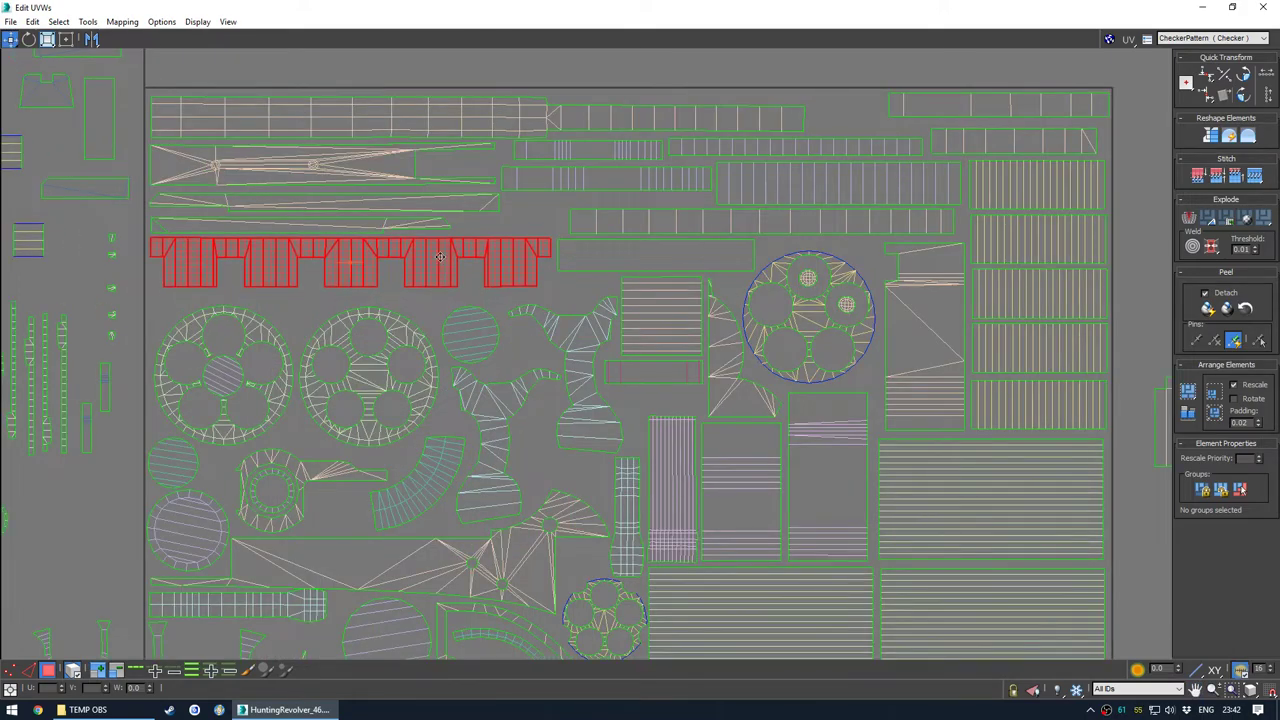
left_click(314, 320)
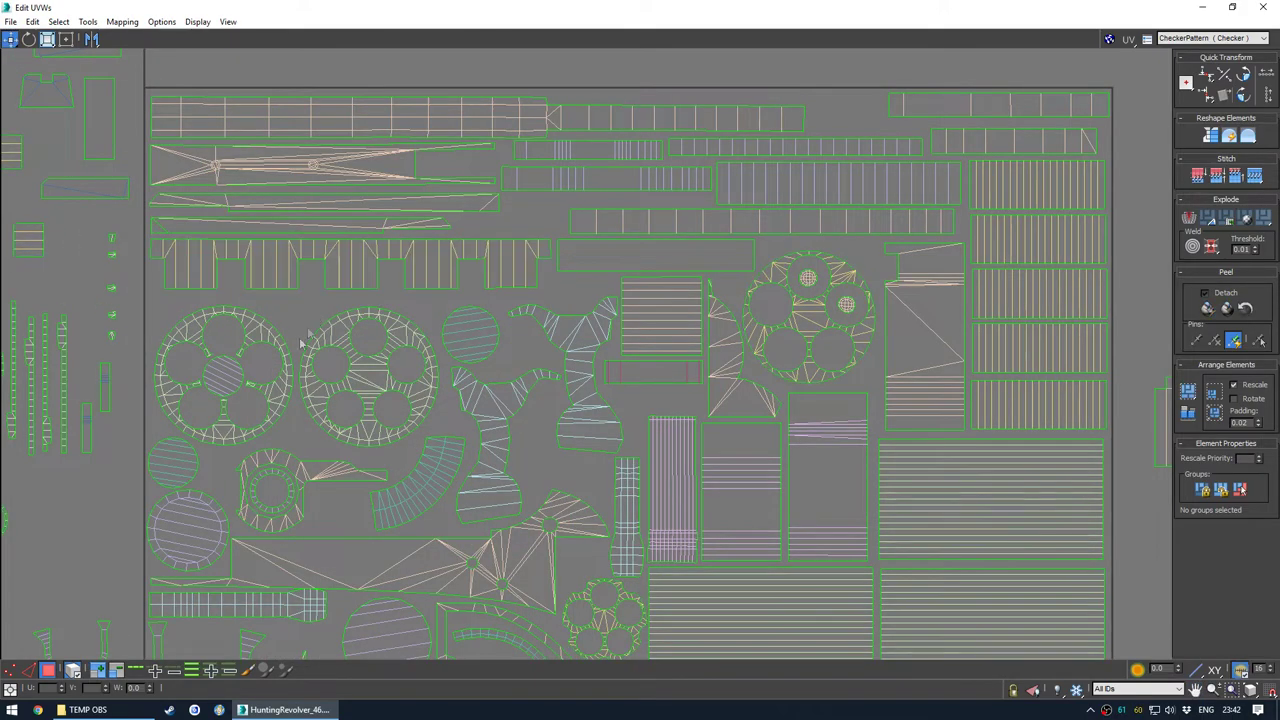
left_click(240, 370)
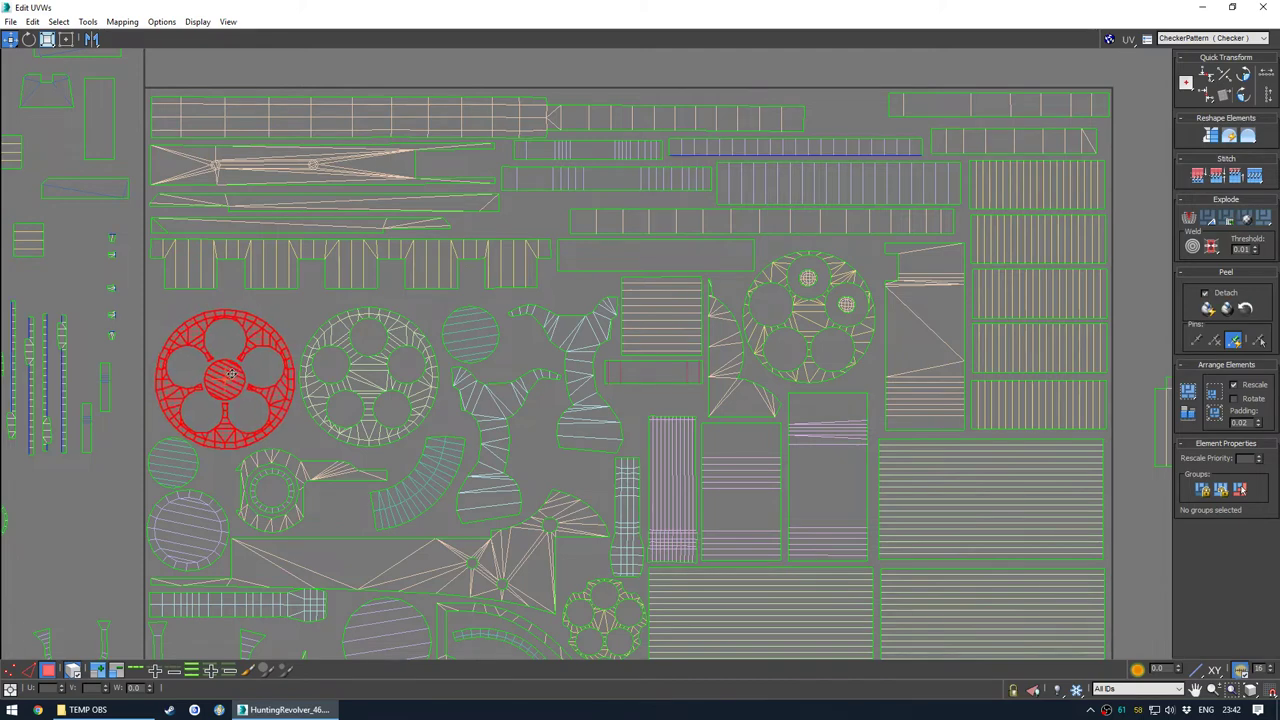
left_click_drag(368, 376, 367, 392)
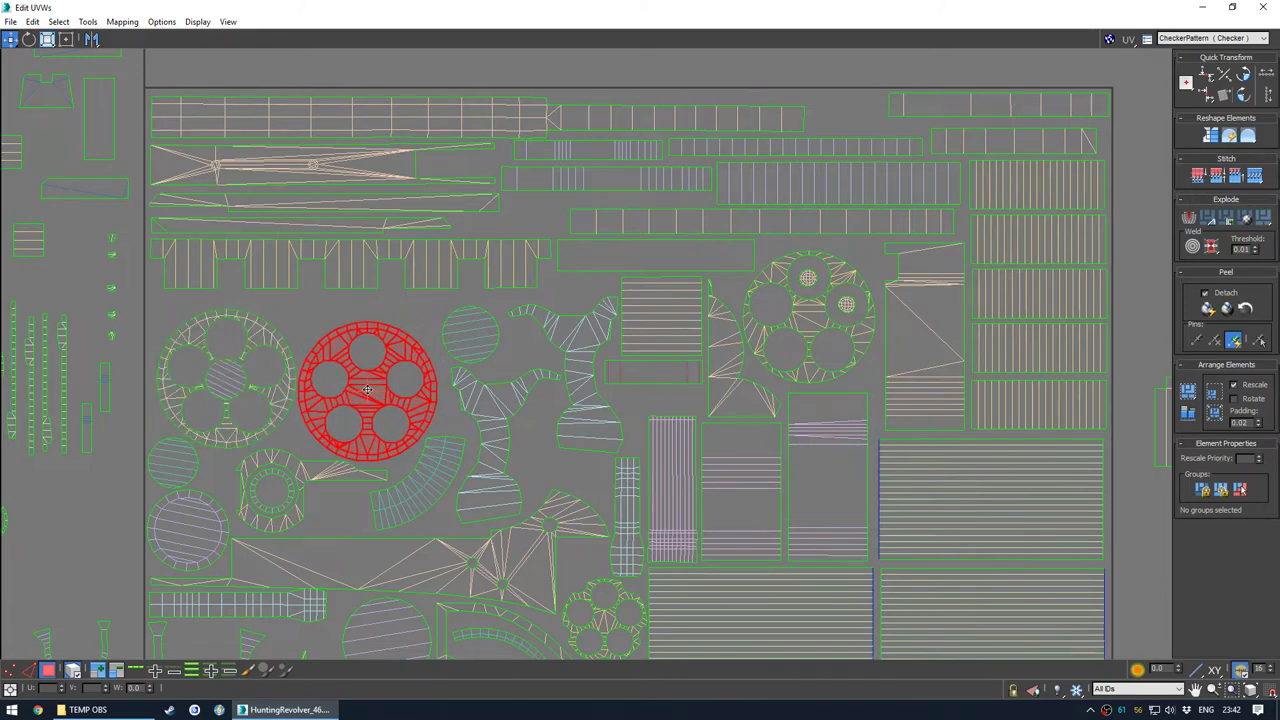
scroll(495, 333, "down", 2)
Rotate the last ribbed island to horizontal and fit it between the toothed strip and the two wheel islands
left_click_drag(1099, 319, 788, 299)
left_click_drag(398, 301, 499, 336)
scroll(397, 297, "up", 3)
key("e")
key("w")
left_click(506, 308)
Place the loose rectangular island inside the large curved frame island and rotate it to lie horizontally near the frame's base
scroll(509, 284, "down", 6)
scroll(681, 303, "up", 1)
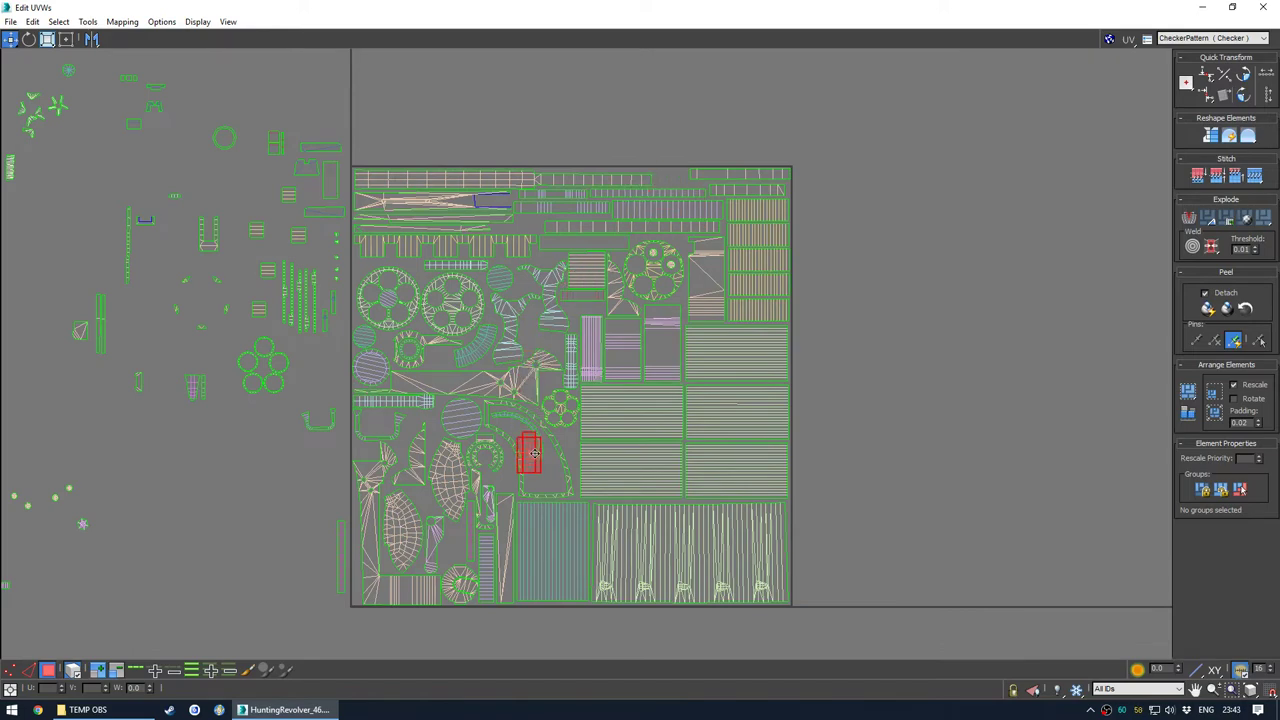
scroll(546, 463, "up", 3)
key("e")
left_click_drag(546, 465, 587, 497)
Examine on the revolver model which faces the rectangular island inside the curved frame belongs to
left_click_drag(586, 7, 326, 115)
middle_click_drag(862, 275, 704, 262, "alt")
scroll(812, 306, "up", 6)
scroll(727, 298, "up", 3)
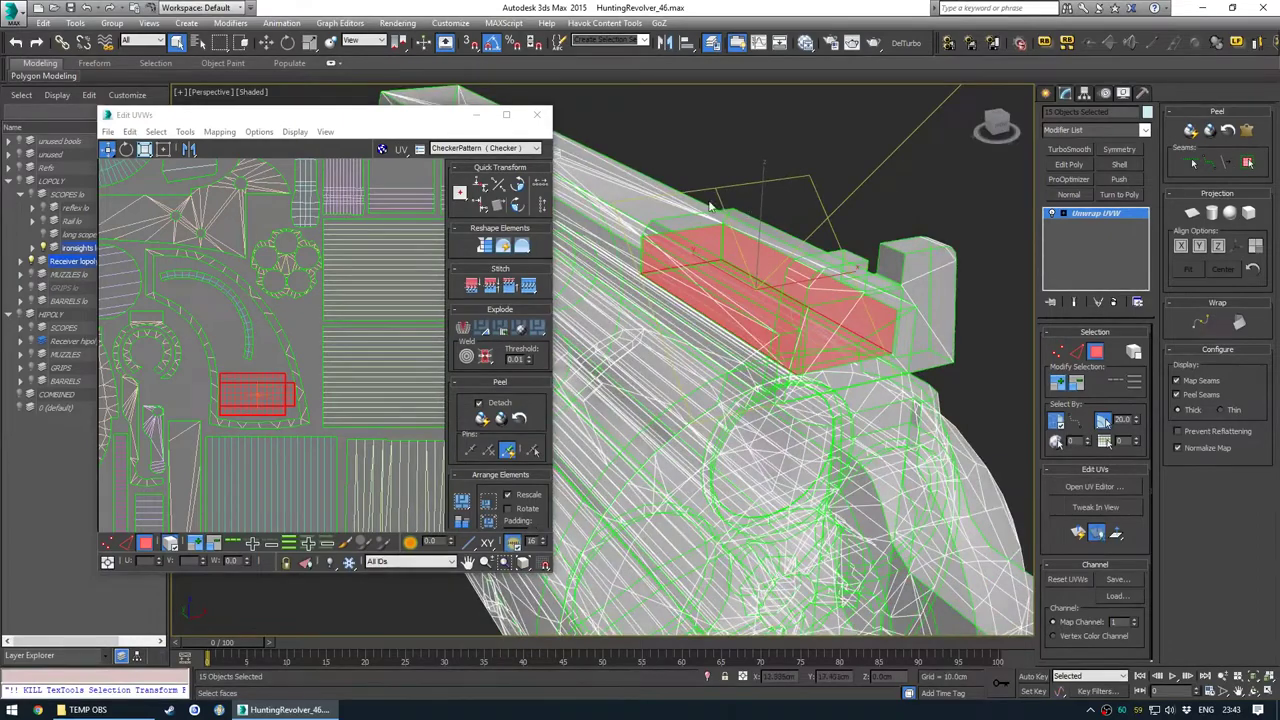
scroll(714, 215, "down", 5)
middle_click_drag(714, 215, 779, 266, "alt")
scroll(752, 245, "up", 5)
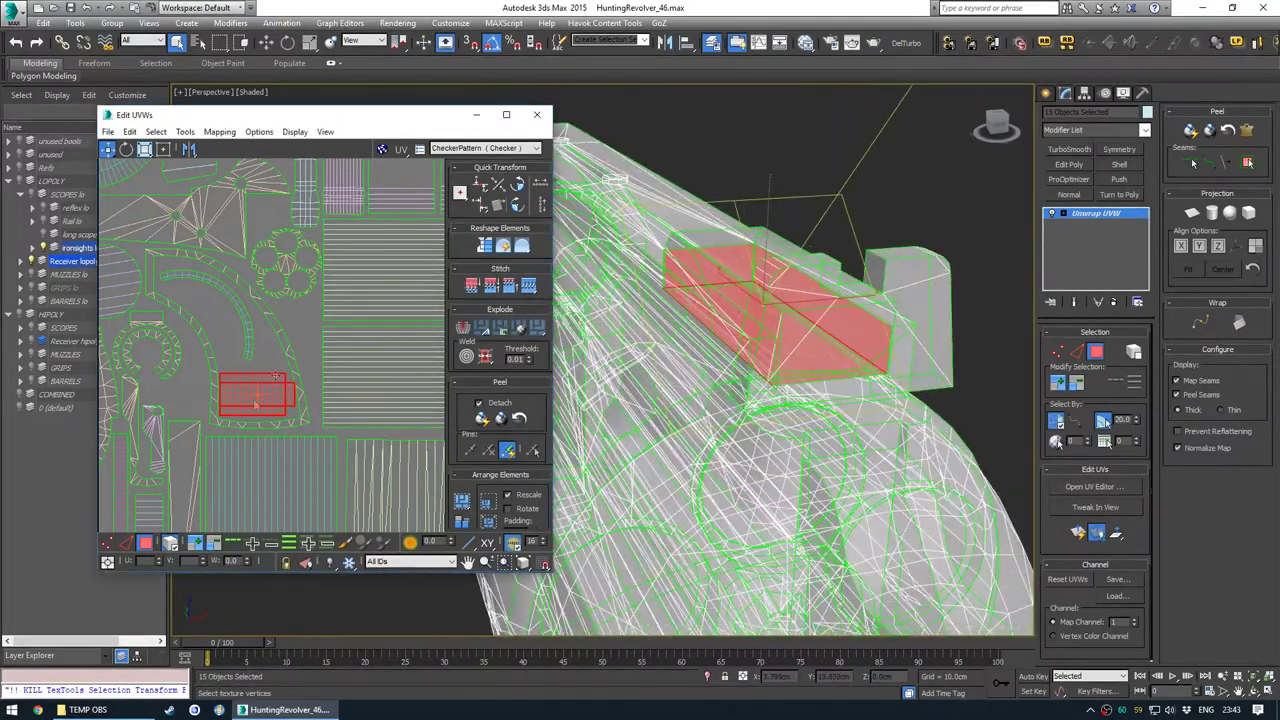
scroll(257, 395, "up", 3)
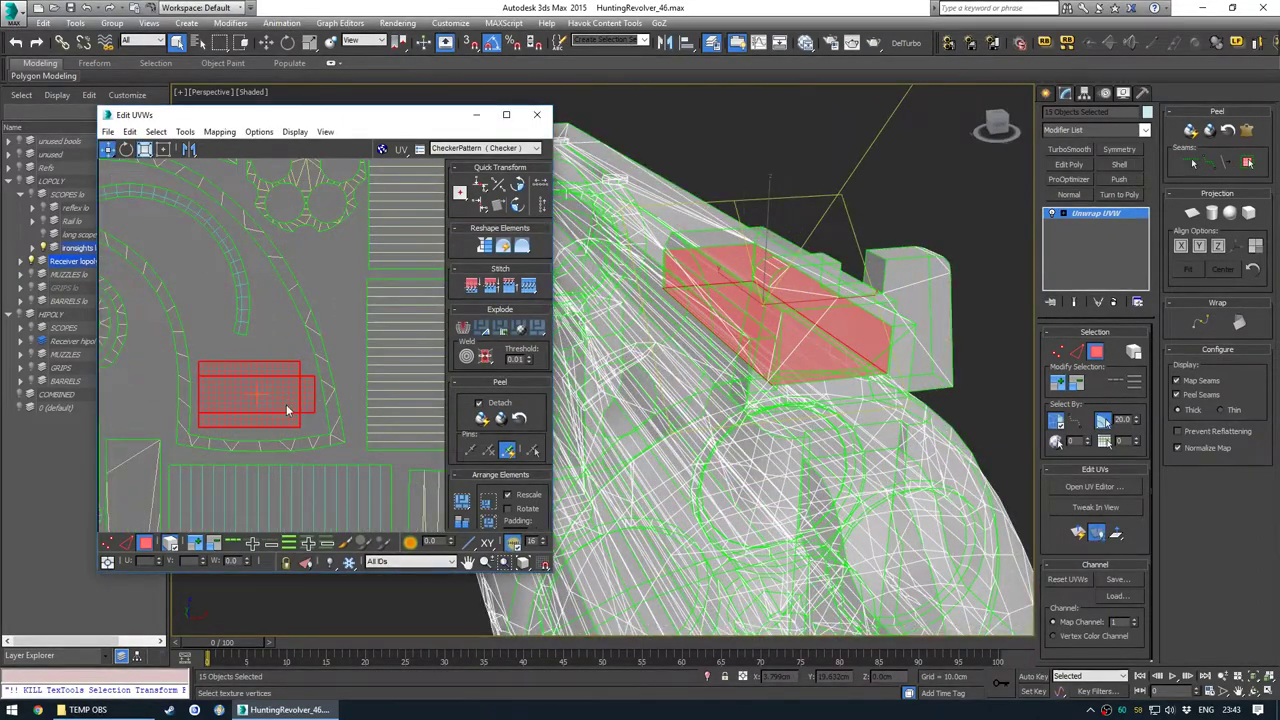
left_click(311, 360)
scroll(283, 359, "down", 5)
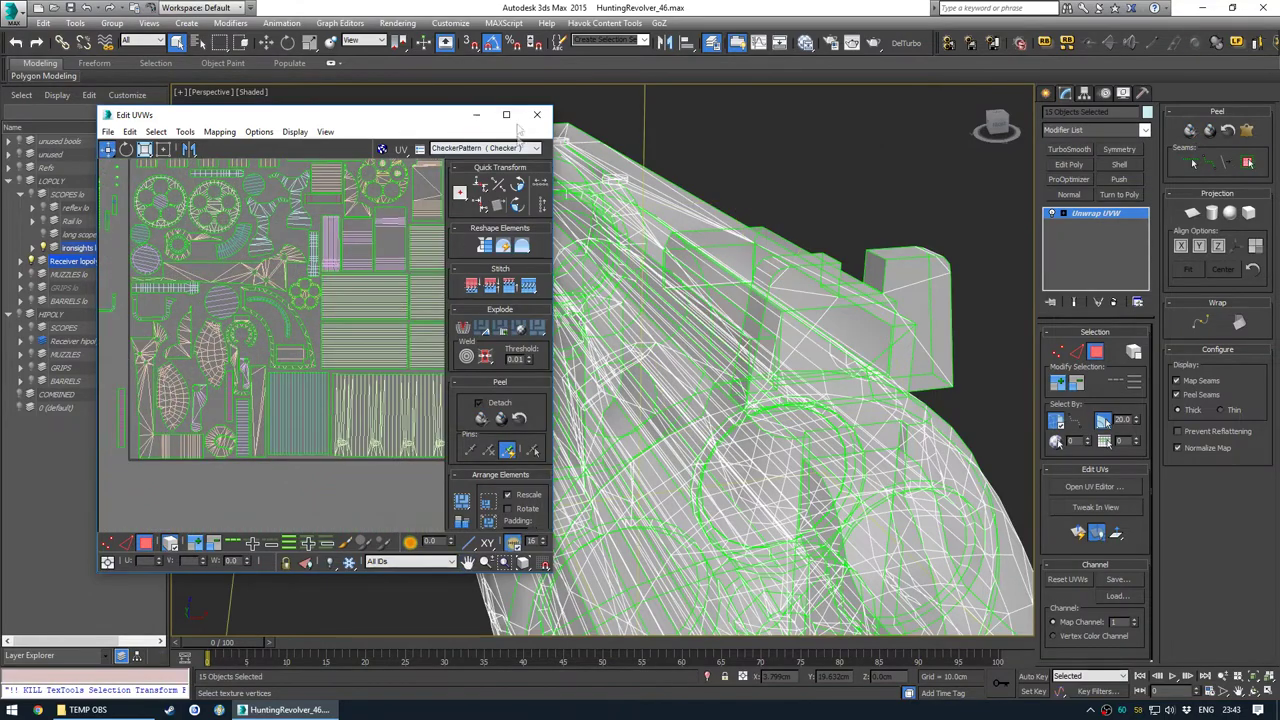
Maximize the UV editor and move the group of loose ladder-like strips next to the tile's lower-left edge
left_click(507, 116)
scroll(645, 315, "down", 2)
middle_click_drag(643, 303, 755, 386)
scroll(467, 400, "up", 1)
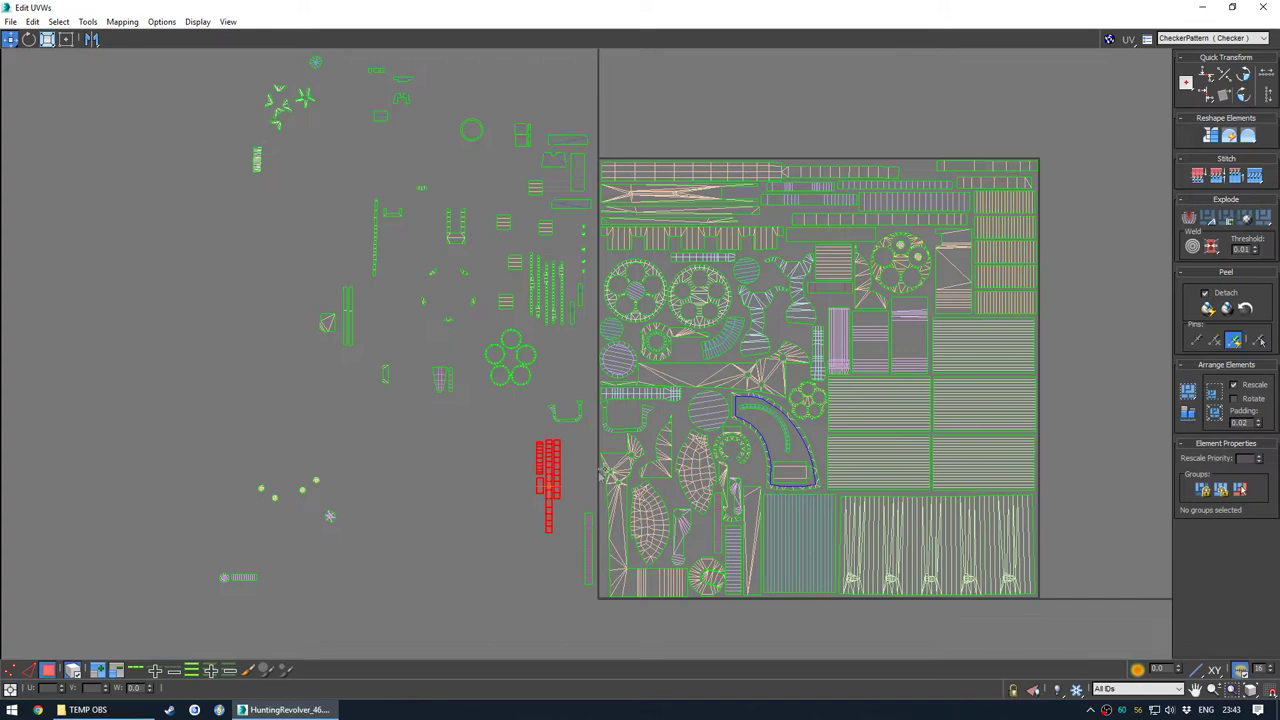
Nest the small loose U-shaped island inside the larger U-shaped island at the tile's left edge
middle_click_drag(593, 452, 418, 384)
scroll(417, 383, "up", 4)
left_click_drag(391, 292, 533, 299)
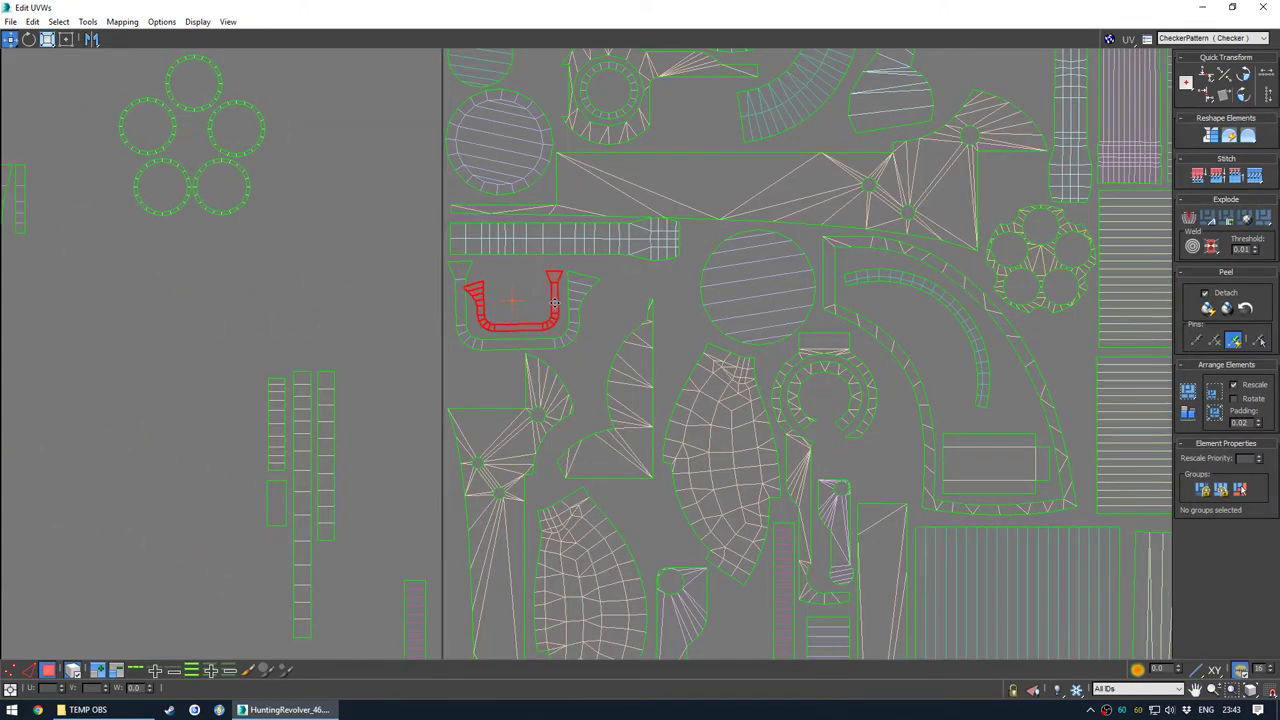
Nest the smaller U-shaped shell inside the larger one, clear of neighbouring shells, and check the trigger guard on the model
scroll(560, 302, "up", 5)
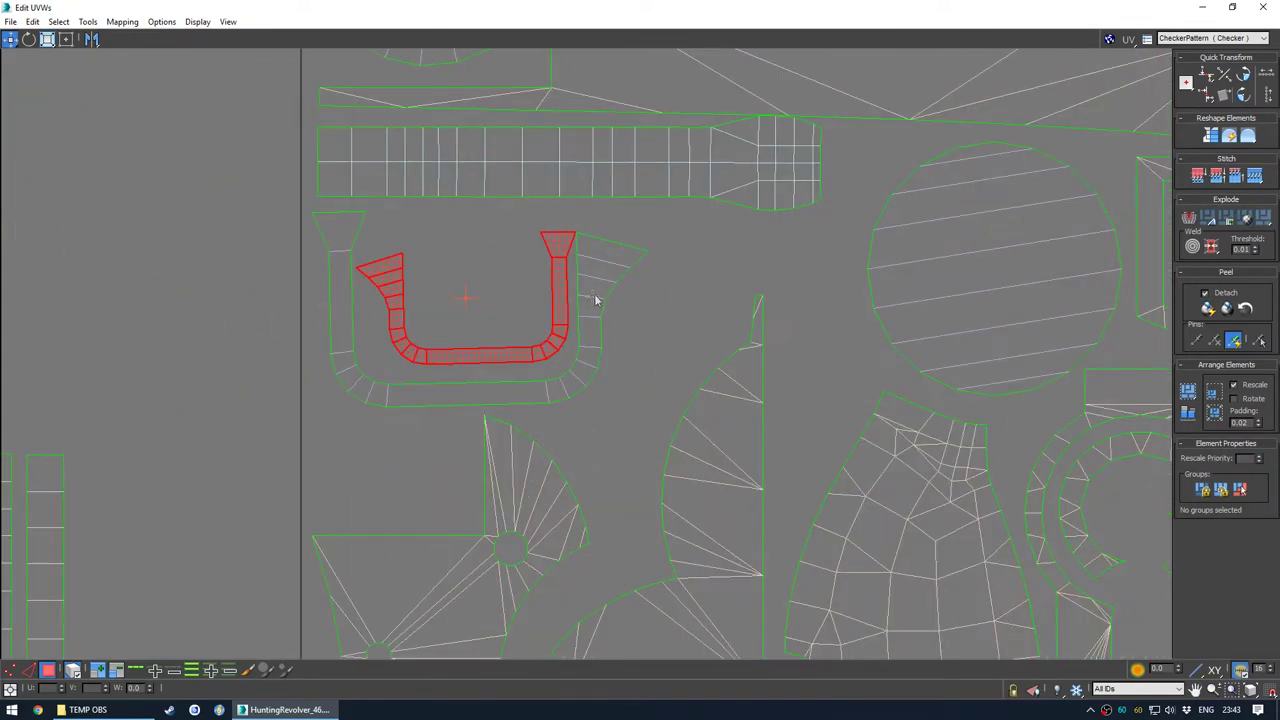
left_click_drag(597, 299, 600, 292)
key("w")
left_click(561, 310)
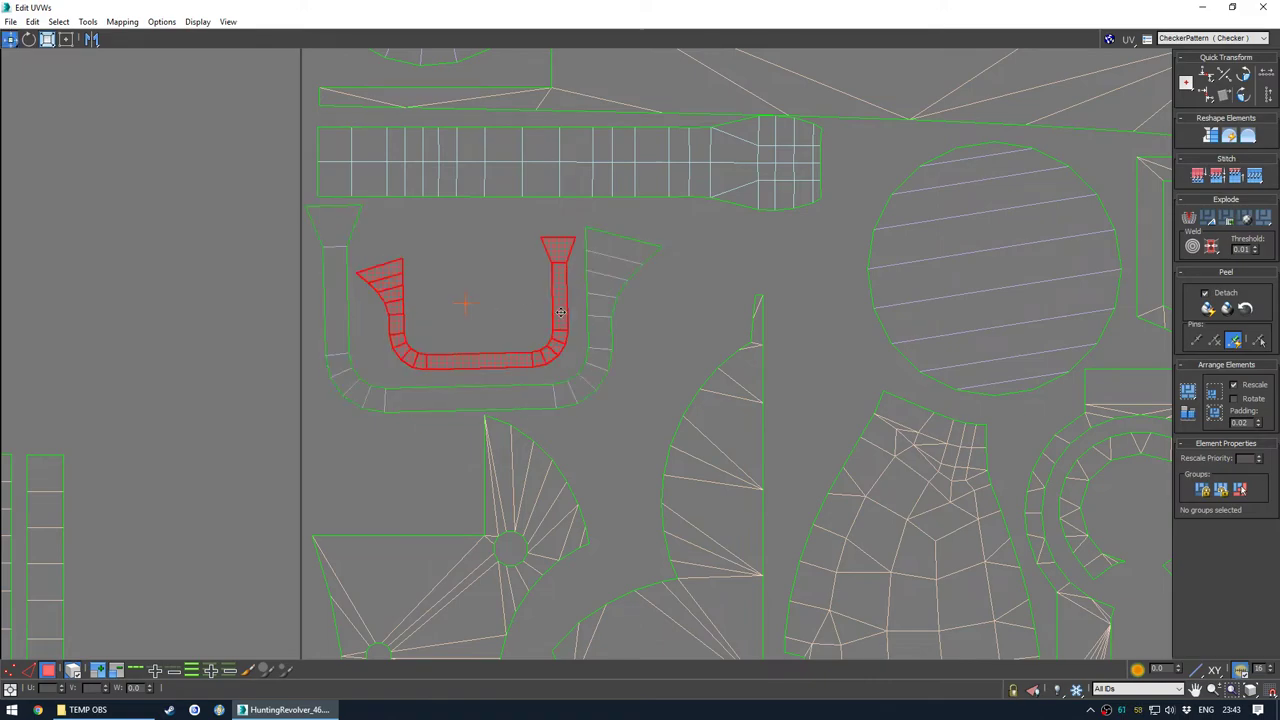
scroll(515, 322, "down", 5)
left_click_drag(545, 4, 233, 132)
scroll(680, 430, "down", 4)
key("alt+x")
middle_click_drag(660, 475, 750, 335, "alt")
middle_click_drag(750, 335, 633, 305, "alt")
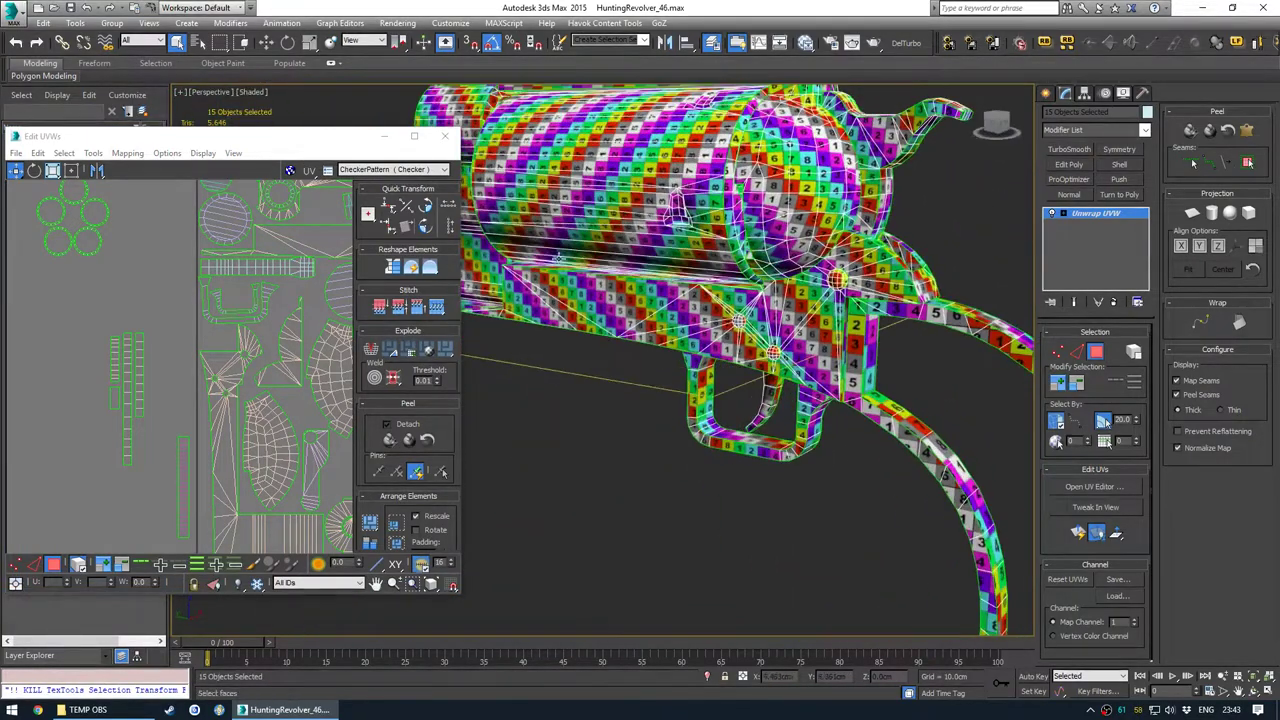
Fit one trapezoid strip among the strips near the UV tile's upper-right corner and tighten the spacing of the two strips beside it
left_click(415, 138)
scroll(431, 336, "down", 5)
middle_click_drag(343, 354, 413, 449)
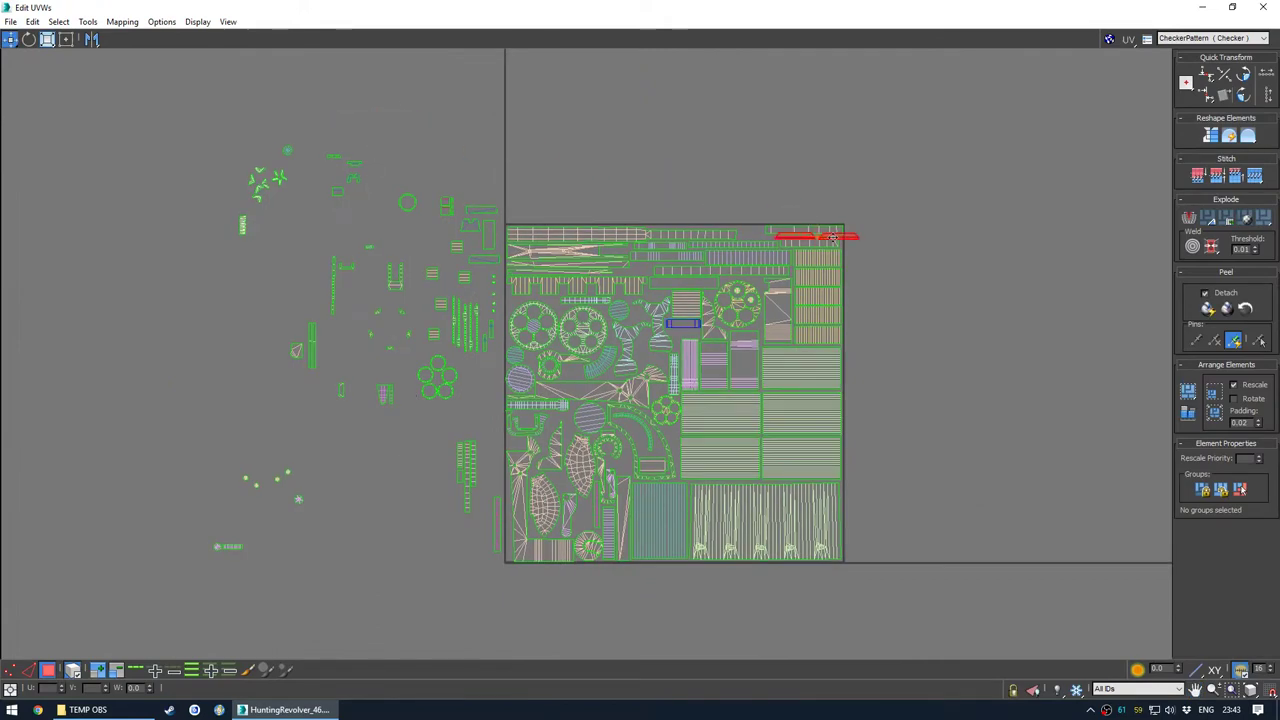
scroll(906, 255, "up", 6)
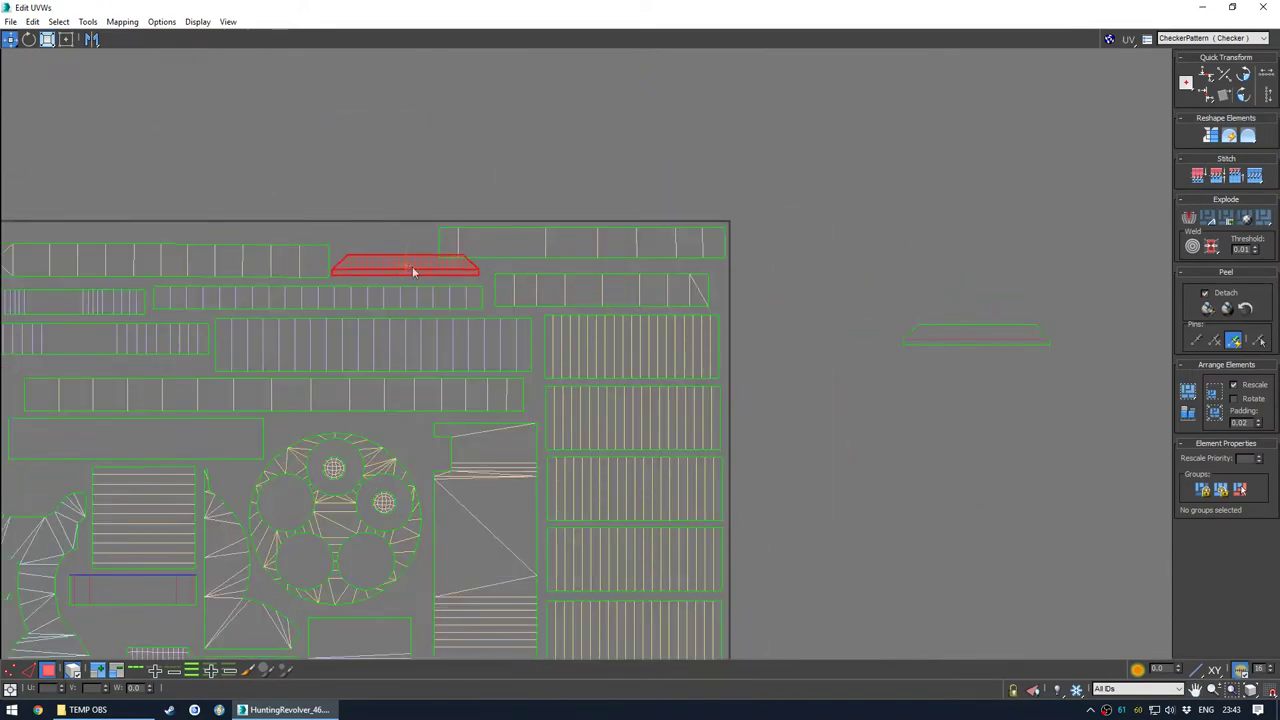
scroll(554, 245, "up", 2)
left_click(585, 240)
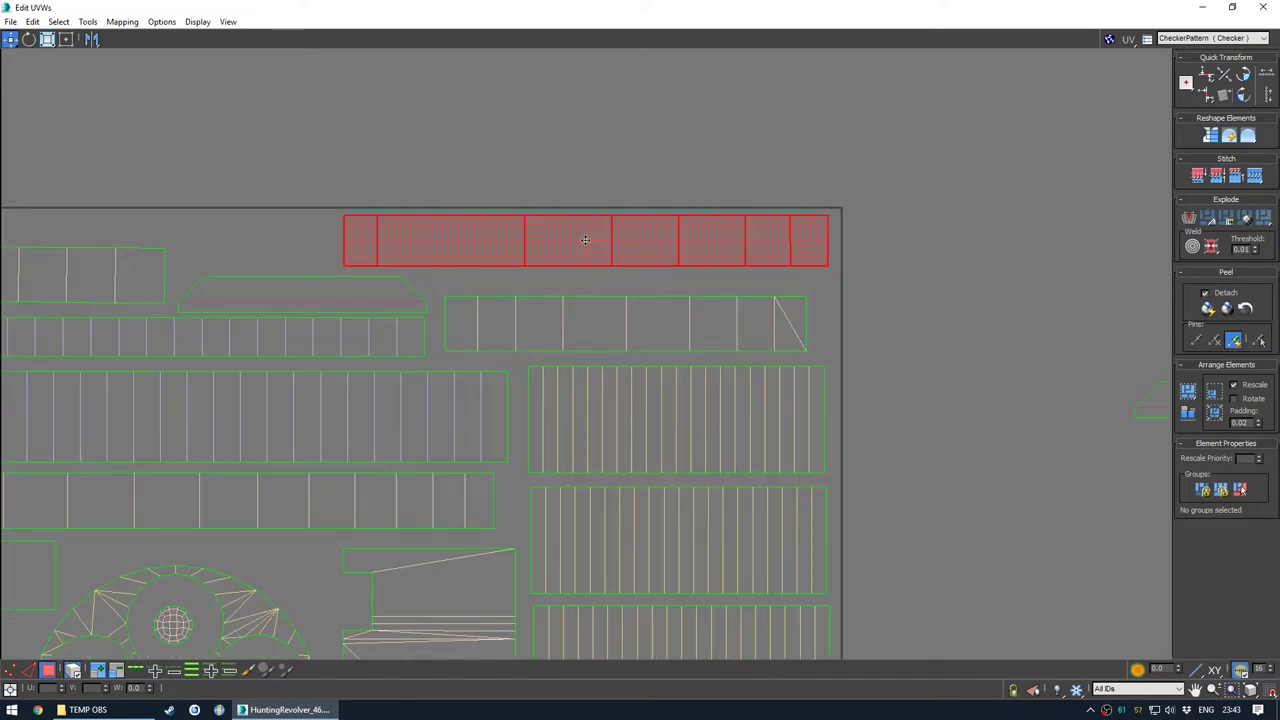
left_click_drag(587, 241, 588, 242)
left_click_drag(618, 322, 635, 317)
Move the other trapezoid strip out of the UV tile to the loose shells on its left side
left_click(847, 294)
scroll(738, 262, "down", 3)
middle_click_drag(634, 282, 588, 340)
scroll(735, 430, "down", 1)
middle_click_drag(735, 430, 859, 283)
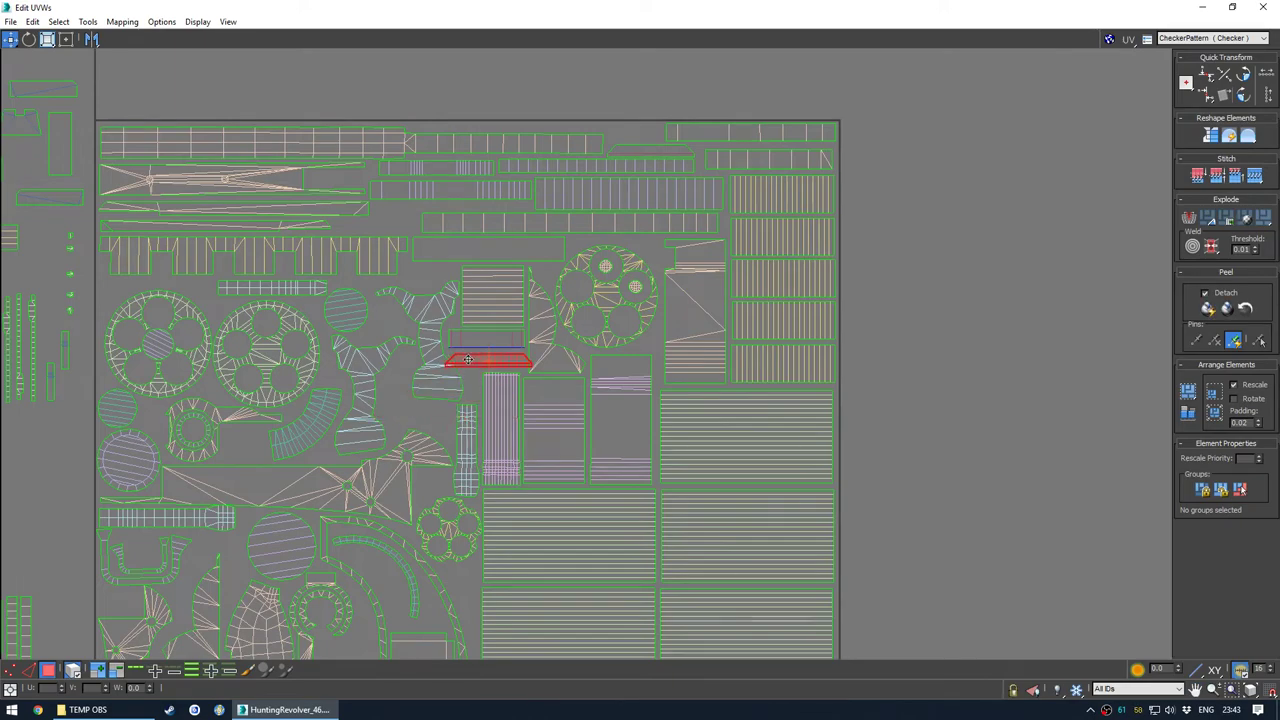
middle_click_drag(281, 476, 443, 257)
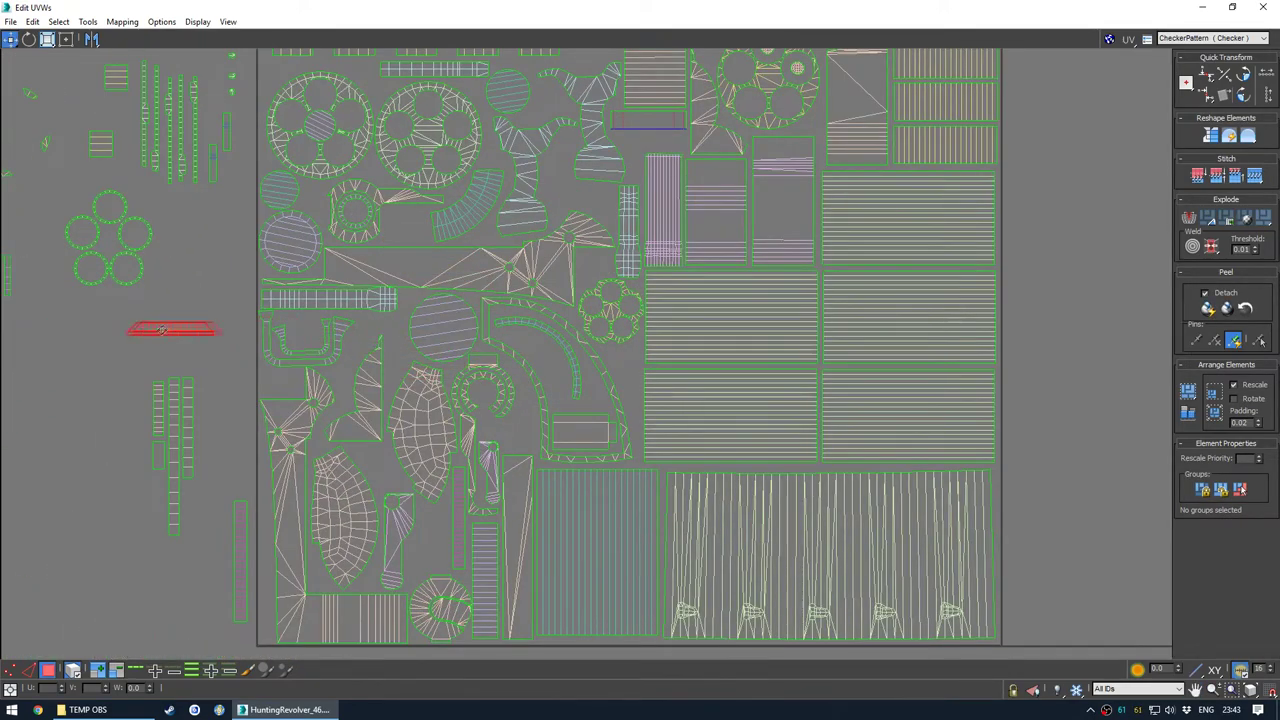
Rotate the wide arc shell and fit it inside the large curved frame shell in place of the thin arc
left_click_drag(447, 218, 537, 384)
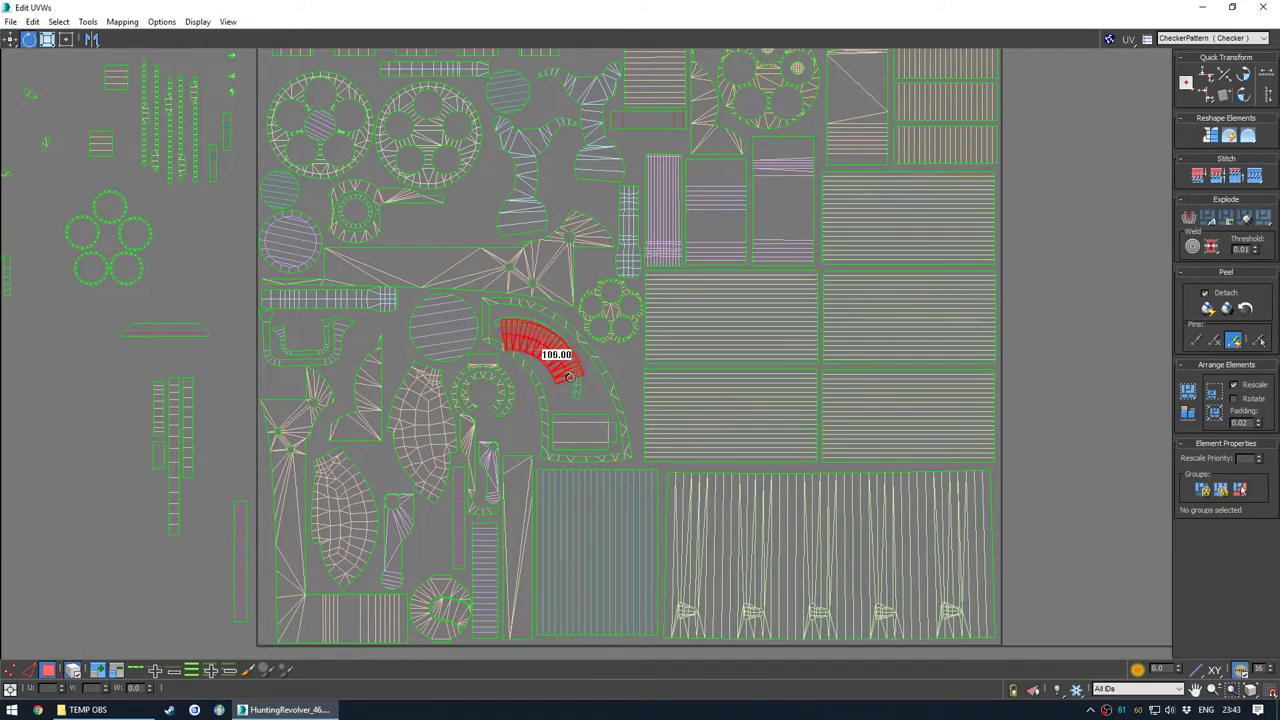
scroll(557, 374, "up", 2)
key("w")
left_click_drag(557, 374, 605, 308)
Rotate the thin arc shell and place it around the right edge of the upper-right five-hole disc shell
scroll(597, 374, "down", 4)
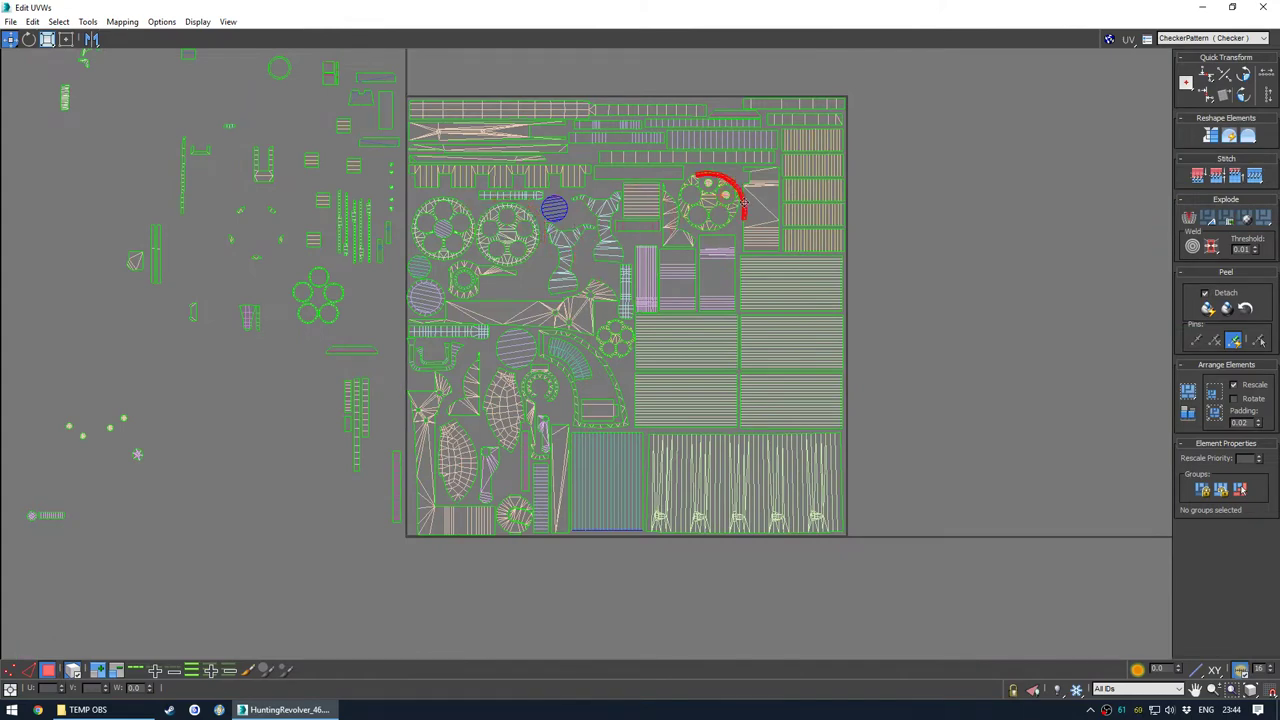
scroll(767, 213, "up", 5)
left_click_drag(746, 209, 719, 261)
key("e")
middle_click_drag(716, 206, 690, 313)
key("w")
left_click_drag(717, 318, 639, 306)
Select the five-hole disc shell with its two small round caps and check their faces on the model
left_click_drag(561, 271, 558, 271)
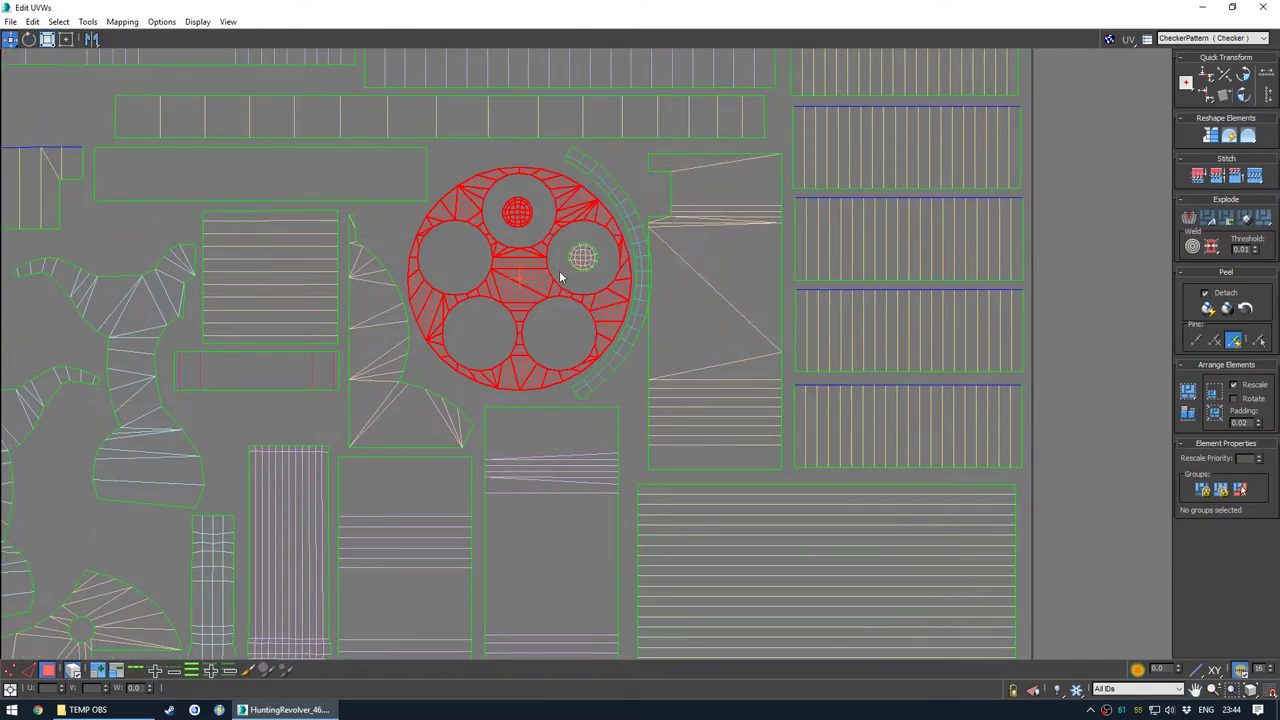
left_click(581, 259, "ctrl")
double_click(482, 6)
mouse_move(611, 244)
middle_mouse_down("alt")
mouse_move(633, 314)
mouse_move(552, 296)
mouse_move(410, 328)
middle_mouse_up("alt")
scroll(620, 252, "down", 5)
scroll(800, 275, "up", 5)
middle_click_drag(800, 275, 840, 272, "alt")
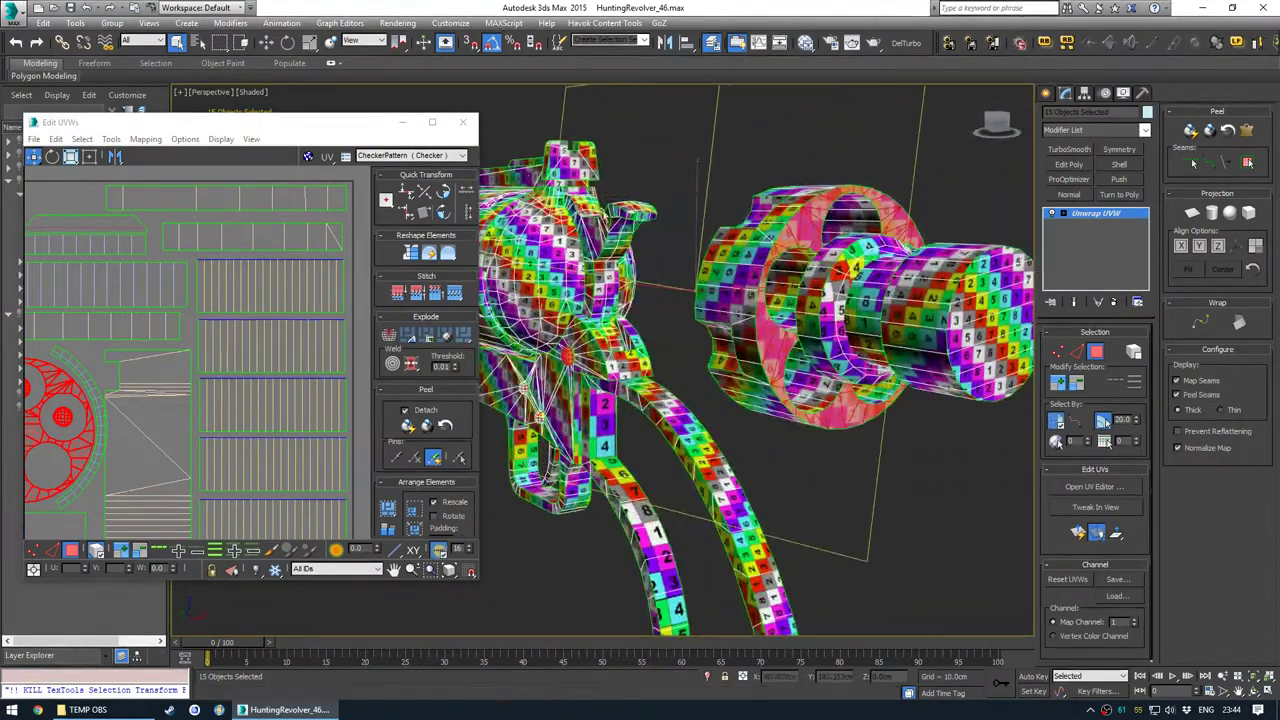
Scale the selected disc shell and its round caps down slightly
left_click(435, 123)
middle_click_drag(341, 519, 551, 323)
scroll(546, 280, "up", 4)
key("r")
left_click_drag(546, 277, 532, 292)
key("w")
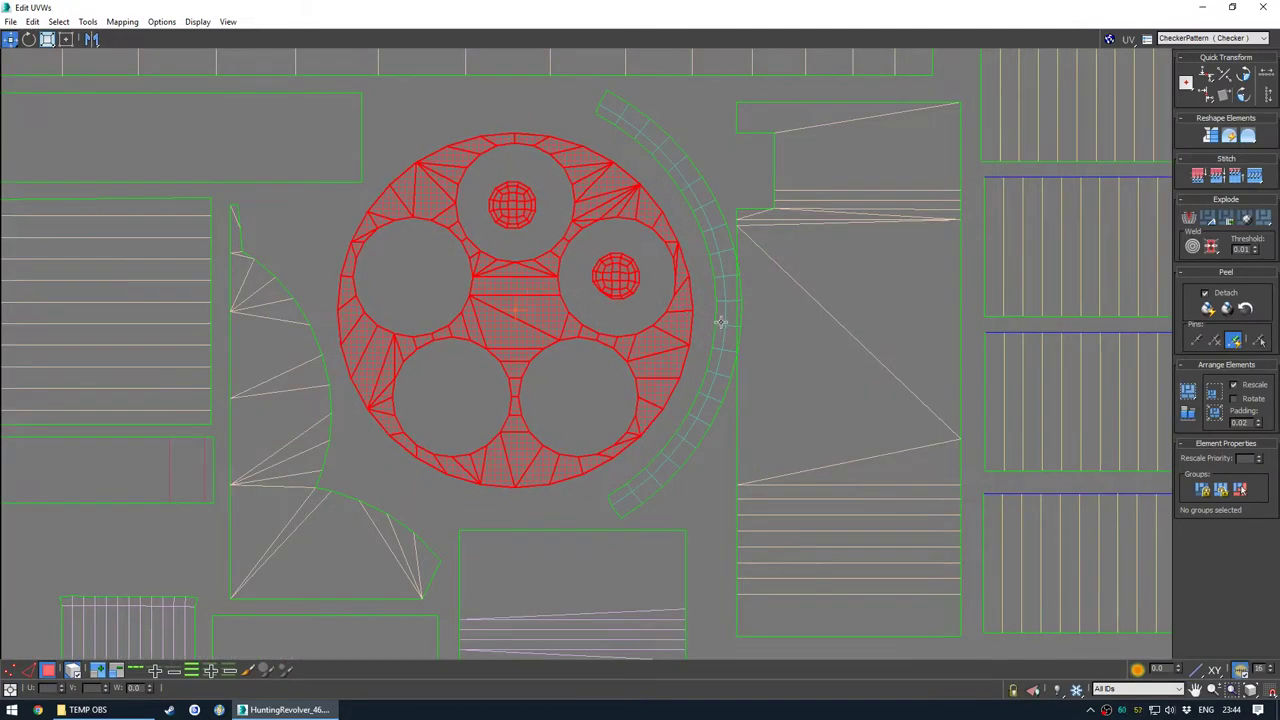
Nudge the thin arc closer to the disc shell and adjust the positions of the disc and its inner cap
left_click_drag(720, 322, 703, 322)
left_click(600, 192)
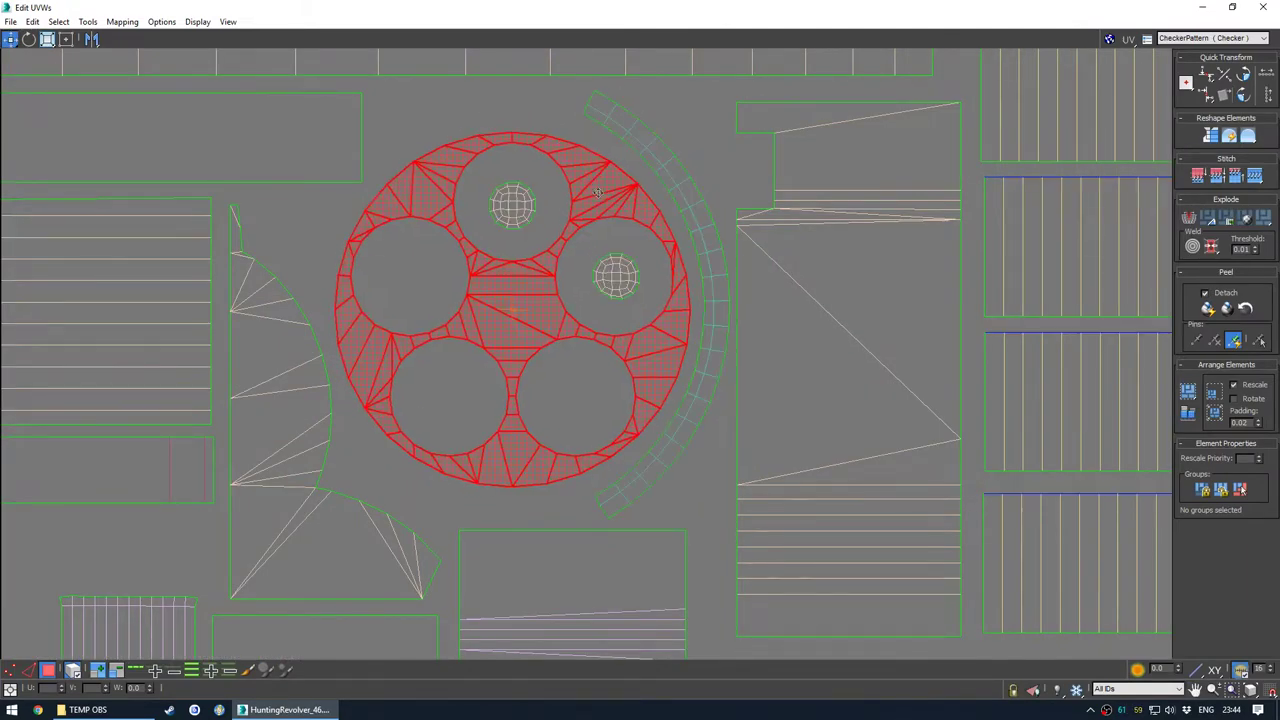
scroll(608, 272, "up", 5)
left_click_drag(618, 277, 617, 311)
left_click(549, 203)
Examine the loose shells left of the UV tile and the revolver parts on the model
scroll(549, 222, "down", 5)
scroll(508, 354, "down", 2)
middle_click_drag(506, 358, 680, 341)
scroll(679, 341, "up", 10)
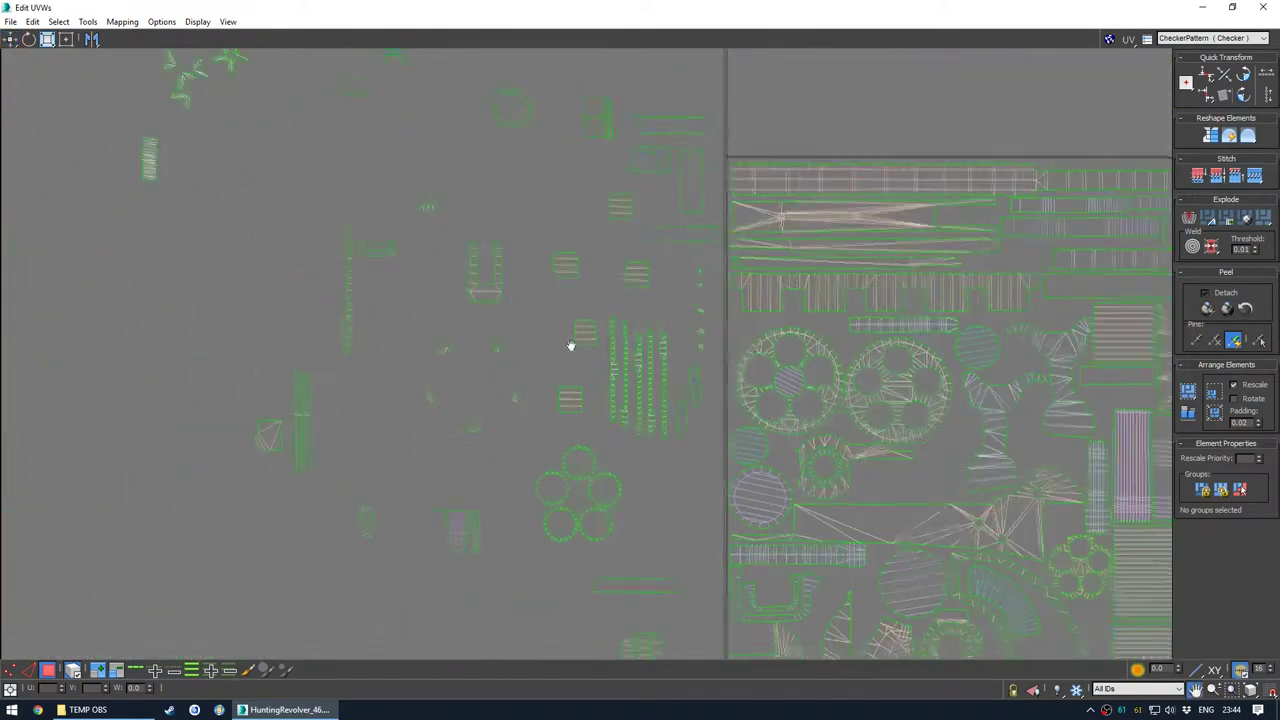
scroll(660, 142, "down", 6)
middle_click_drag(398, 178, 640, 440)
scroll(428, 190, "up", 4)
scroll(436, 286, "down", 3)
left_click_drag(500, 8, 314, 103)
key("F4")
middle_click_drag(803, 437, 540, 116, "alt")
scroll(775, 338, "up", 5)
scroll(775, 338, "down", 6)
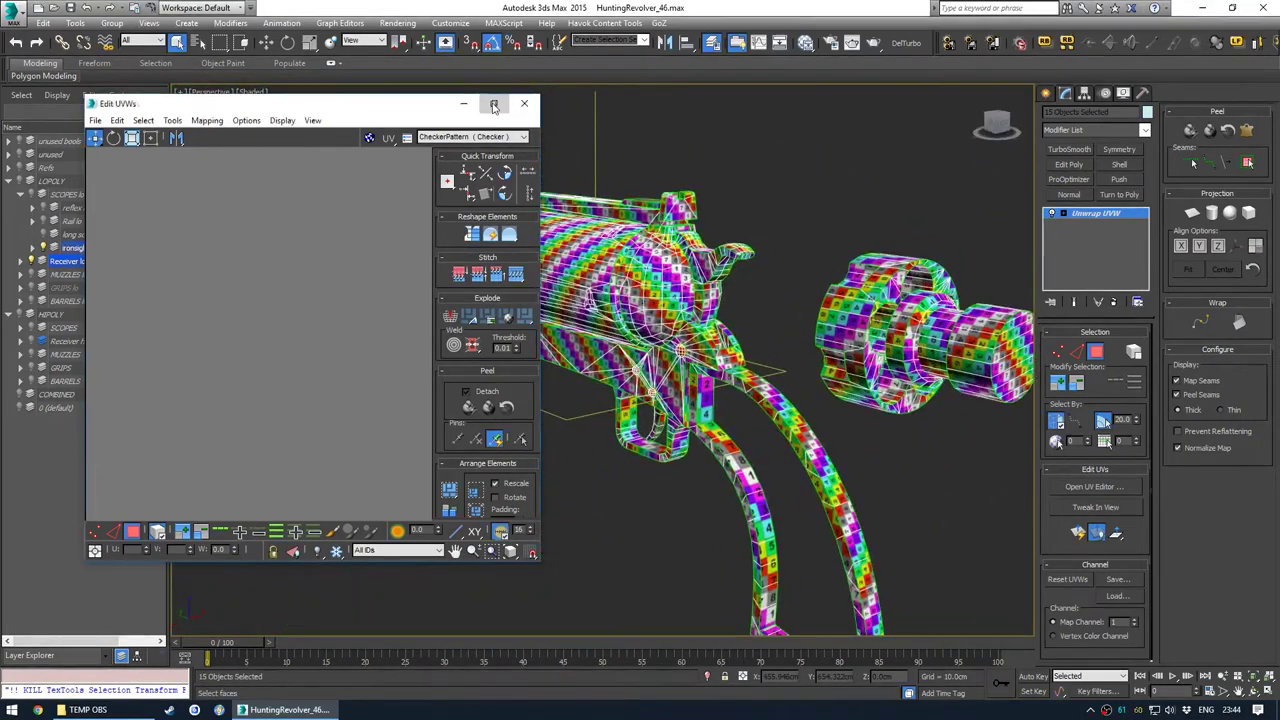
Move the star-shaped and small angular loose shells beside the five ring shells
left_click(493, 105)
scroll(591, 380, "up", 6)
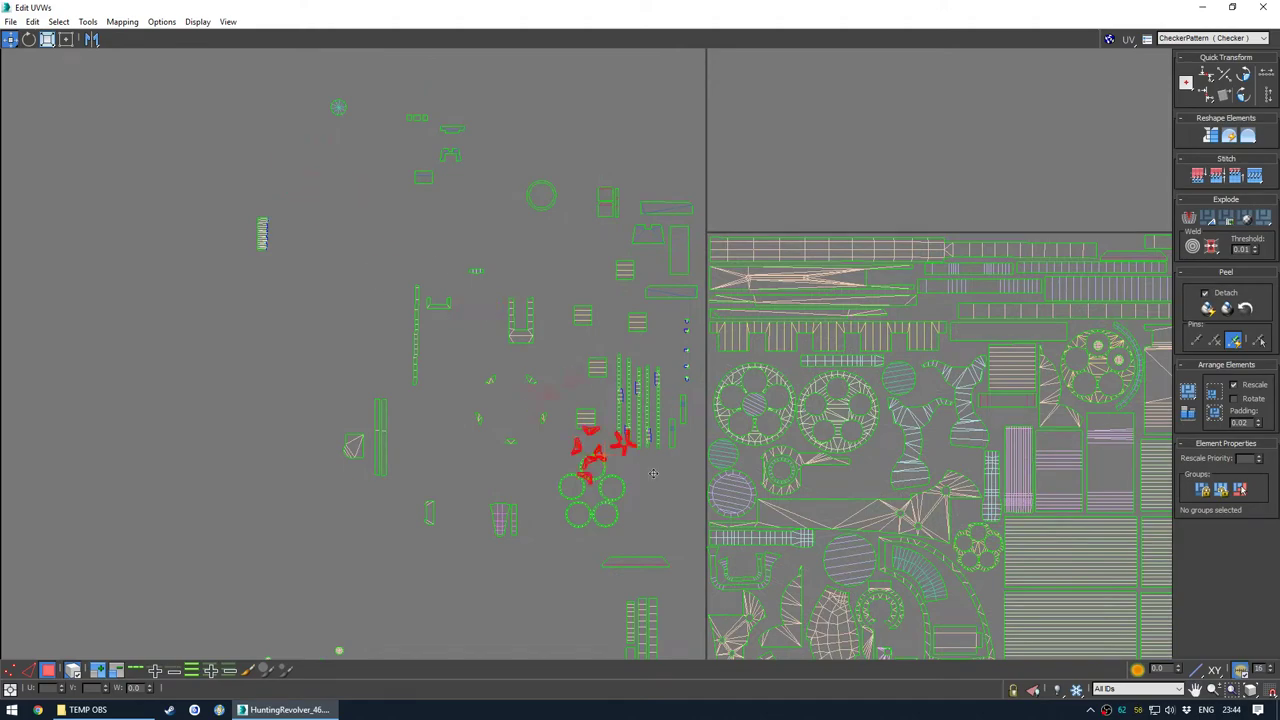
middle_click_drag(687, 536, 317, 314)
scroll(325, 314, "down", 2)
middle_click_drag(277, 410, 331, 503)
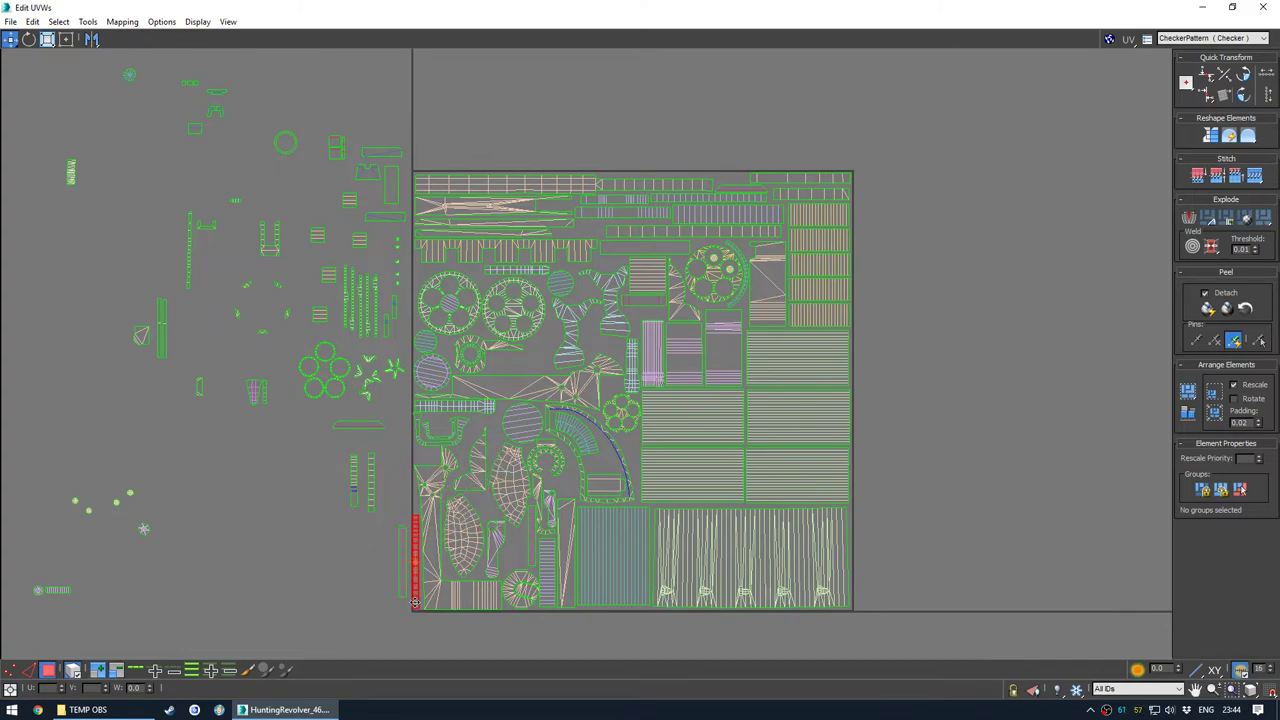
Place the long ladder strip along the tile's lower-left edge and the loose rectangular strip between the grip shell and narrow plate shell
scroll(415, 601, "up", 5)
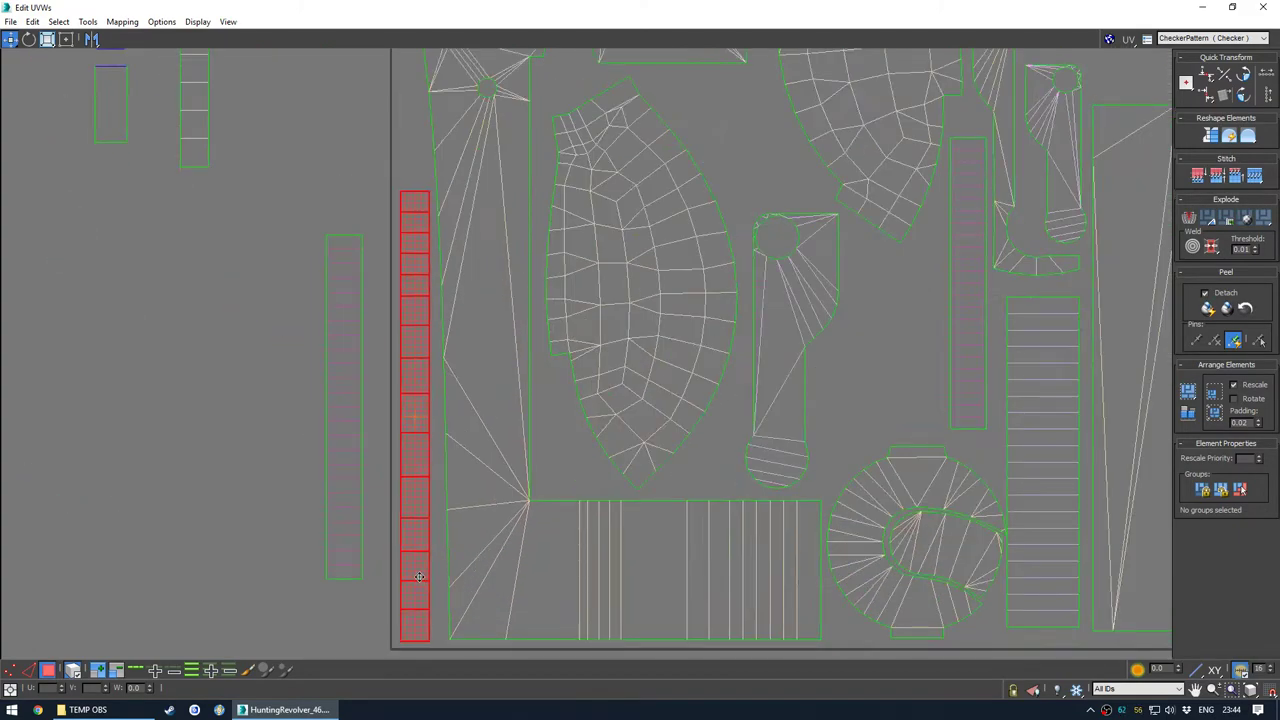
scroll(385, 500, "down", 4)
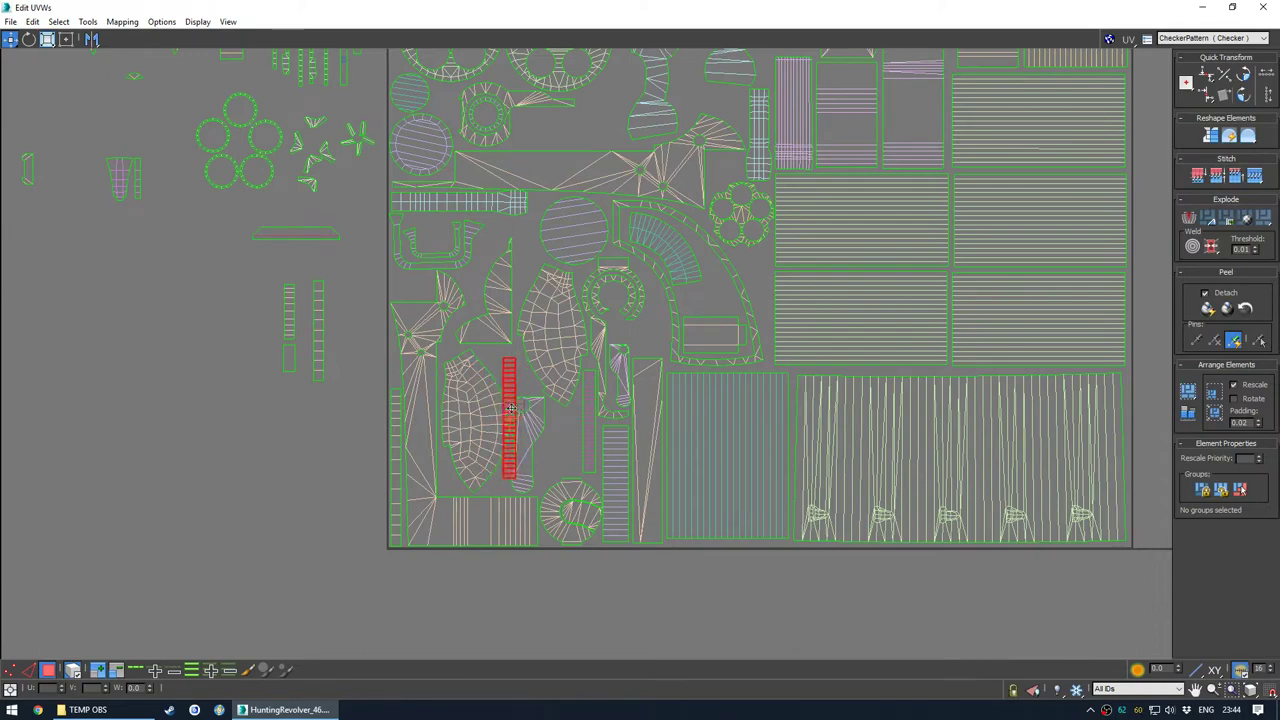
scroll(522, 422, "up", 4)
left_click_drag(540, 426, 569, 428)
Examine the narrow plate shell's faces on the model, along with the strip next to it in the UV layout
left_click_drag(529, 6, 166, 160)
scroll(925, 371, "up", 4)
middle_click_drag(925, 371, 722, 325, "alt")
scroll(214, 251, "up", 3)
middle_click_drag(268, 266, 143, 305)
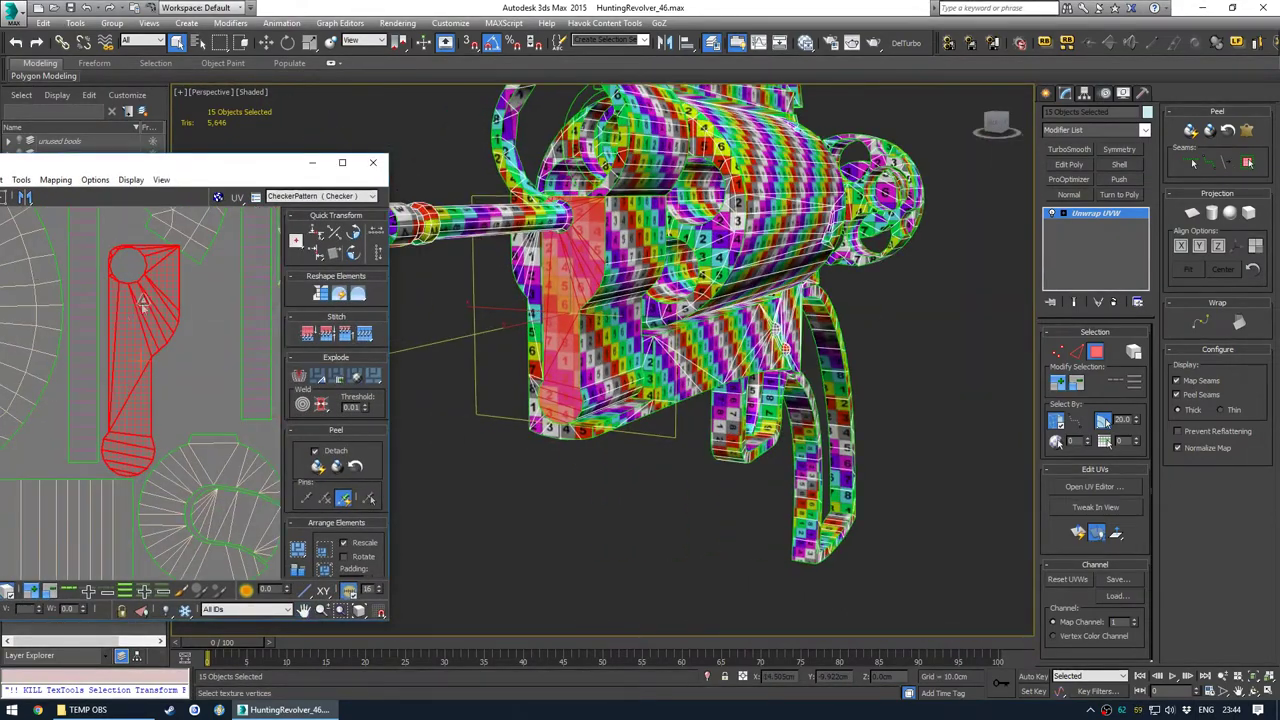
scroll(207, 327, "down", 3)
middle_click_drag(207, 327, 228, 382)
left_click(139, 327)
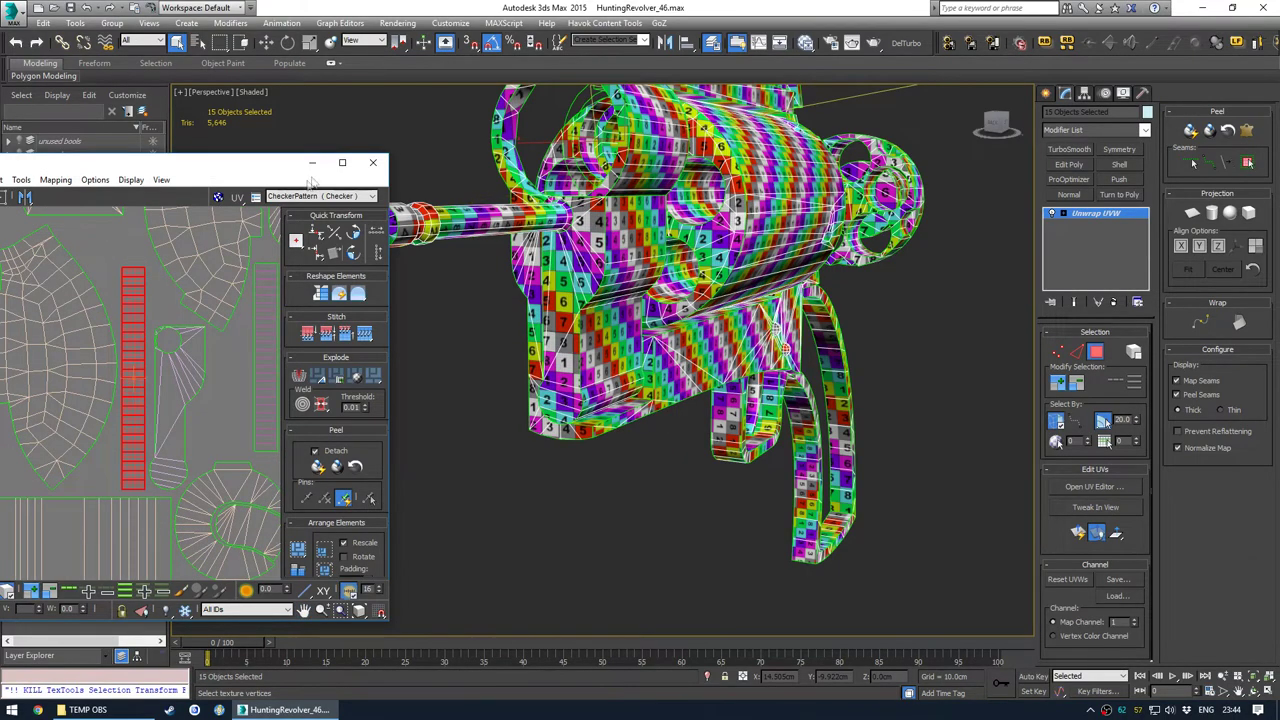
Place the loose plain rectangular shell horizontally in the gap beside the small toothed ring shell
left_click(342, 163)
scroll(662, 360, "down", 5)
left_click(662, 428)
middle_click_drag(662, 431, 706, 557)
scroll(555, 258, "up", 2)
middle_click_drag(555, 258, 555, 207)
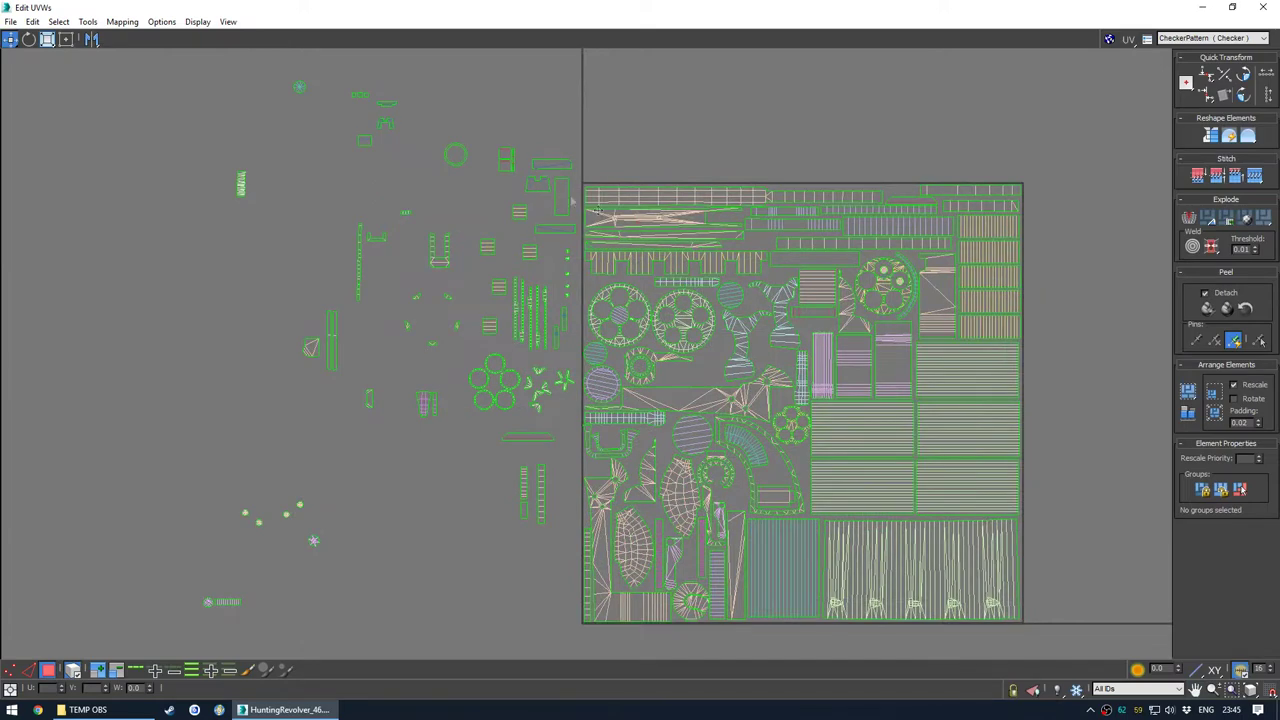
scroll(716, 362, "up", 4)
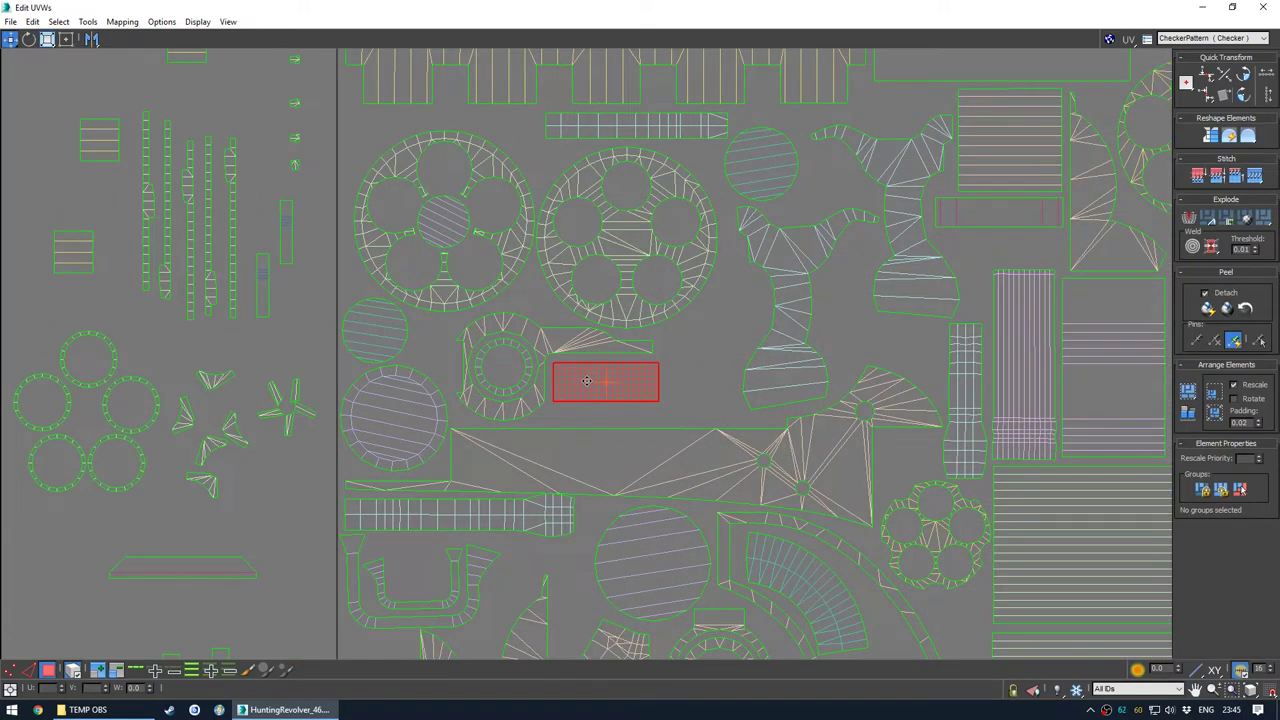
left_click(699, 355)
Select the five ring shells left of the UV tile and examine where they sit on the revolver
scroll(680, 355, "down", 2)
middle_click_drag(251, 405, 345, 372)
scroll(360, 388, "down", 1)
scroll(350, 378, "up", 3)
left_click_drag(275, 295, 382, 425)
scroll(383, 420, "down", 2)
middle_click_drag(383, 418, 312, 438)
left_click_drag(486, 8, 205, 95)
middle_click_drag(850, 290, 669, 303, "alt")
scroll(760, 260, "up", 3)
Collapse the Unwrap UVW modifier, reopen the UV editor for the same objects and hide its checker background
right_click(1091, 214)
left_click(1132, 336)
left_click(224, 291)
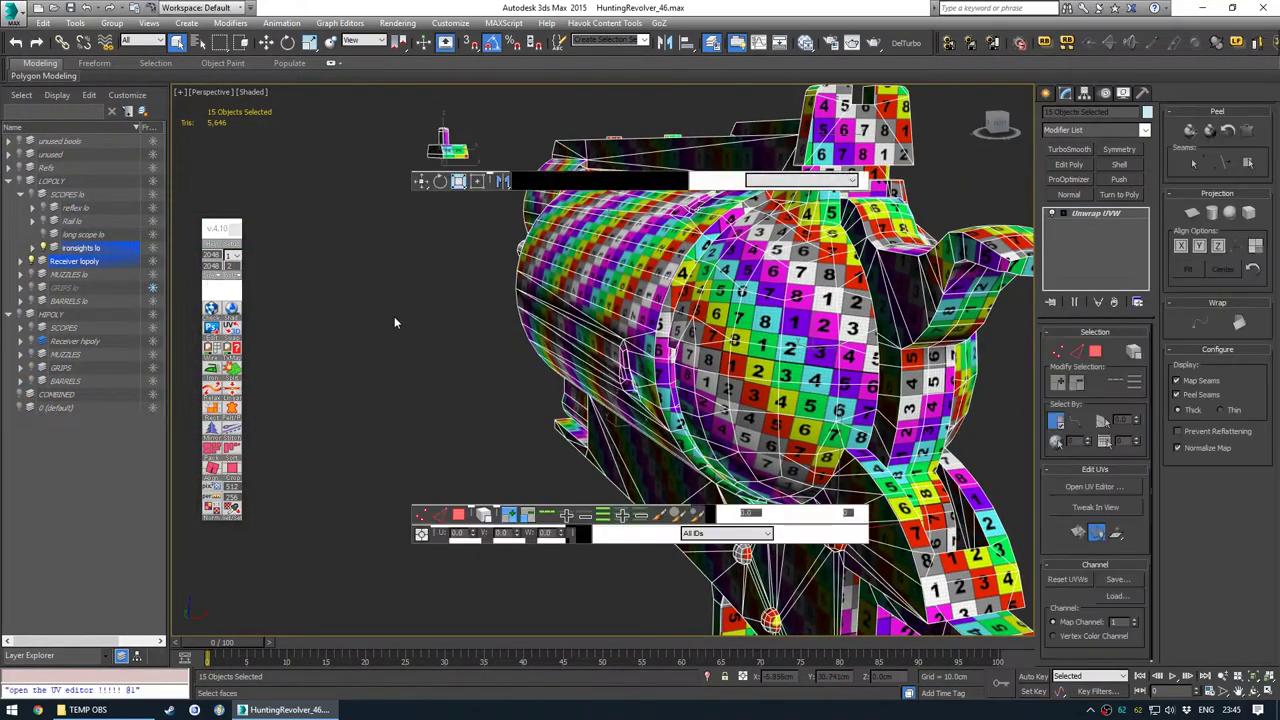
left_click(293, 100)
Select the five ring shells and collapse the Unwrap UVW modifier into the objects
middle_click_drag(215, 250, 335, 270)
scroll(215, 300, "down", 2)
scroll(208, 303, "up", 4)
scroll(218, 295, "down", 3)
middle_click_drag(225, 292, 236, 324)
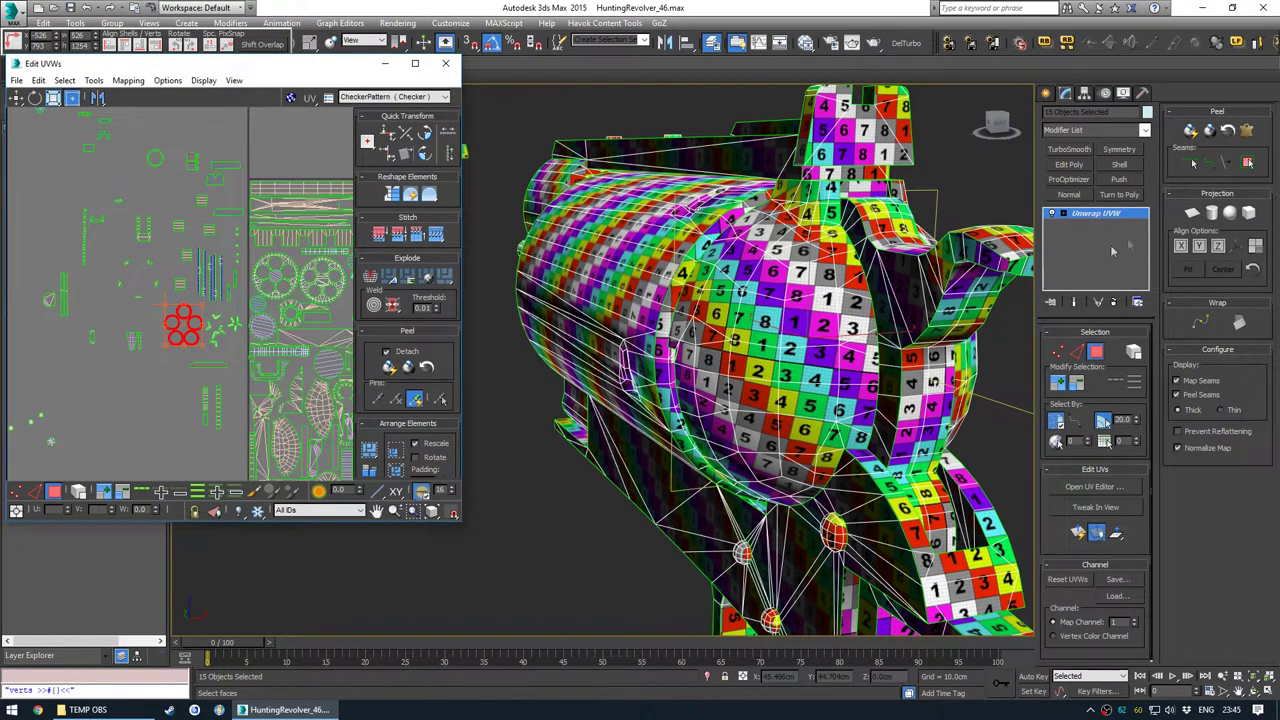
right_click(1101, 217)
left_click(1141, 333)
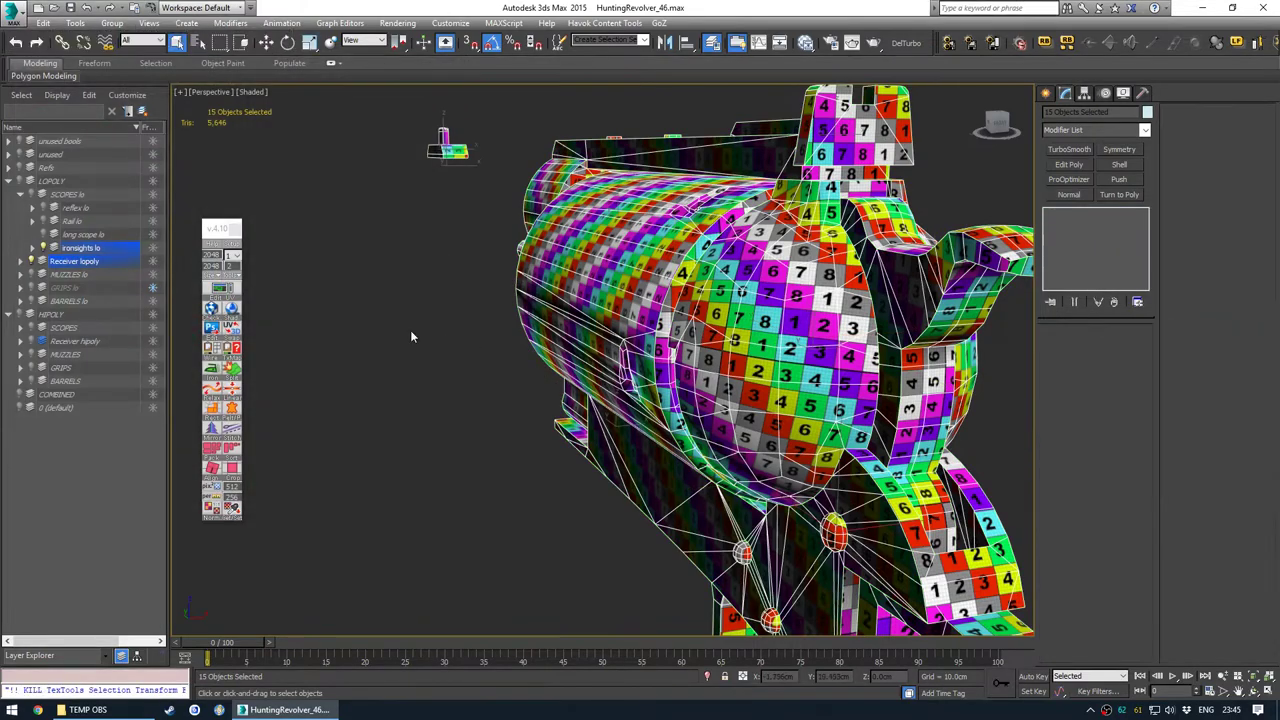
Select the revolver's cylinder, move it out of the frame and switch to polygon selection
left_click(411, 334)
left_click(576, 286)
scroll(640, 300, "down", 2)
left_click_drag(787, 303, 522, 300)
middle_click_drag(522, 300, 604, 285)
key("4")
Examine the selected ring polygons around the cylinder's five chambers from several angles
scroll(556, 340, "up", 2)
middle_click_drag(556, 340, 590, 336, "alt")
scroll(558, 302, "up", 3)
scroll(596, 345, "down", 3)
left_click_drag(610, 372, 562, 350, "alt")
middle_click_drag(562, 350, 652, 322, "alt")
scroll(565, 413, "up", 4)
scroll(600, 398, "down", 4)
scroll(655, 320, "up", 3)
middle_click_drag(672, 372, 657, 396, "alt")
middle_click_drag(664, 343, 628, 360, "alt")
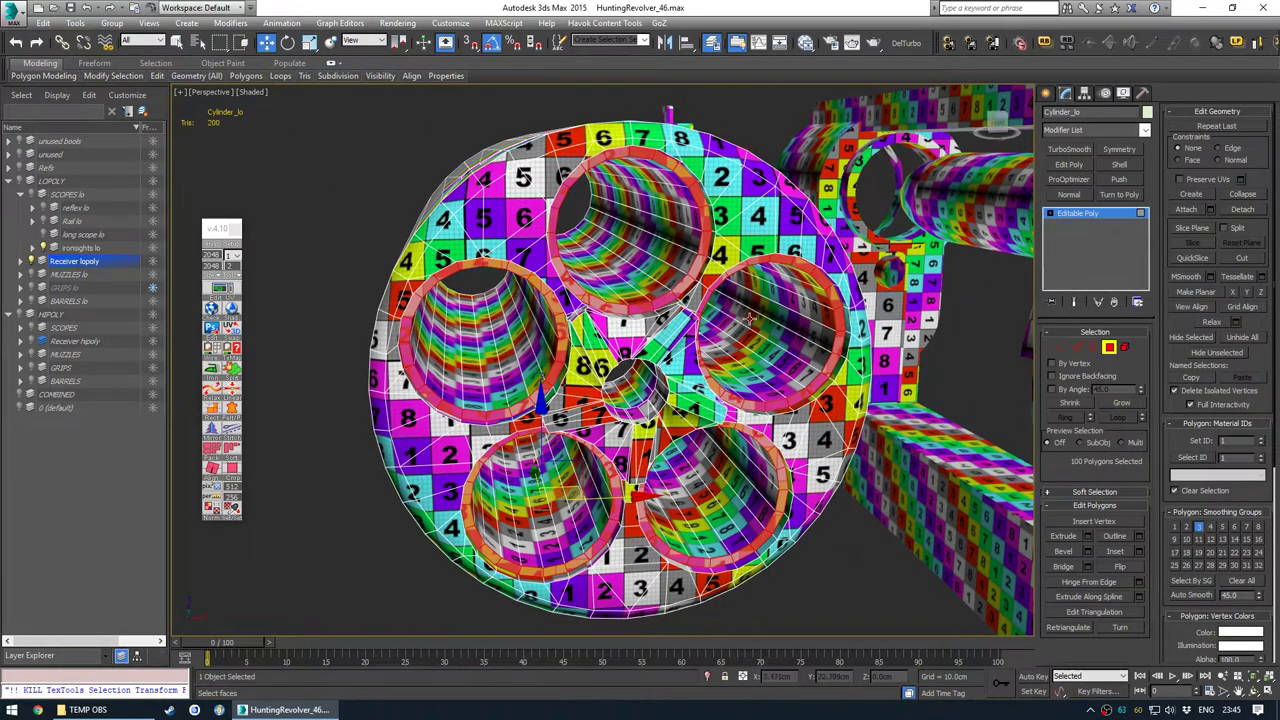
mouse_move(682, 344)
middle_mouse_down("alt")
mouse_move(624, 338)
mouse_move(696, 346)
mouse_move(702, 360)
mouse_move(663, 341)
mouse_move(686, 346)
middle_mouse_up("alt")
scroll(660, 335, "down", 5)
scroll(640, 330, "up", 2)
middle_click_drag(606, 334, 605, 357, "alt")
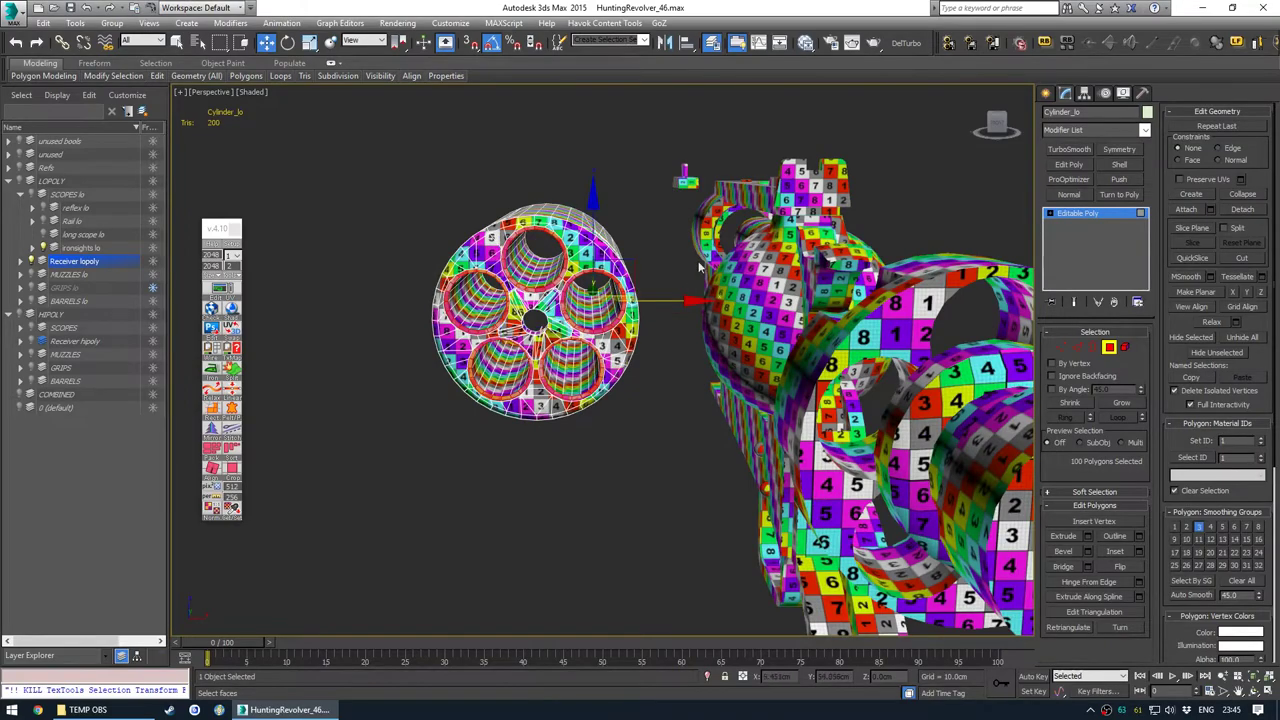
middle_click_drag(667, 349, 700, 338, "alt")
Undo the cylinder's move, leave polygon selection and select all visible objects
key("ctrl+z")
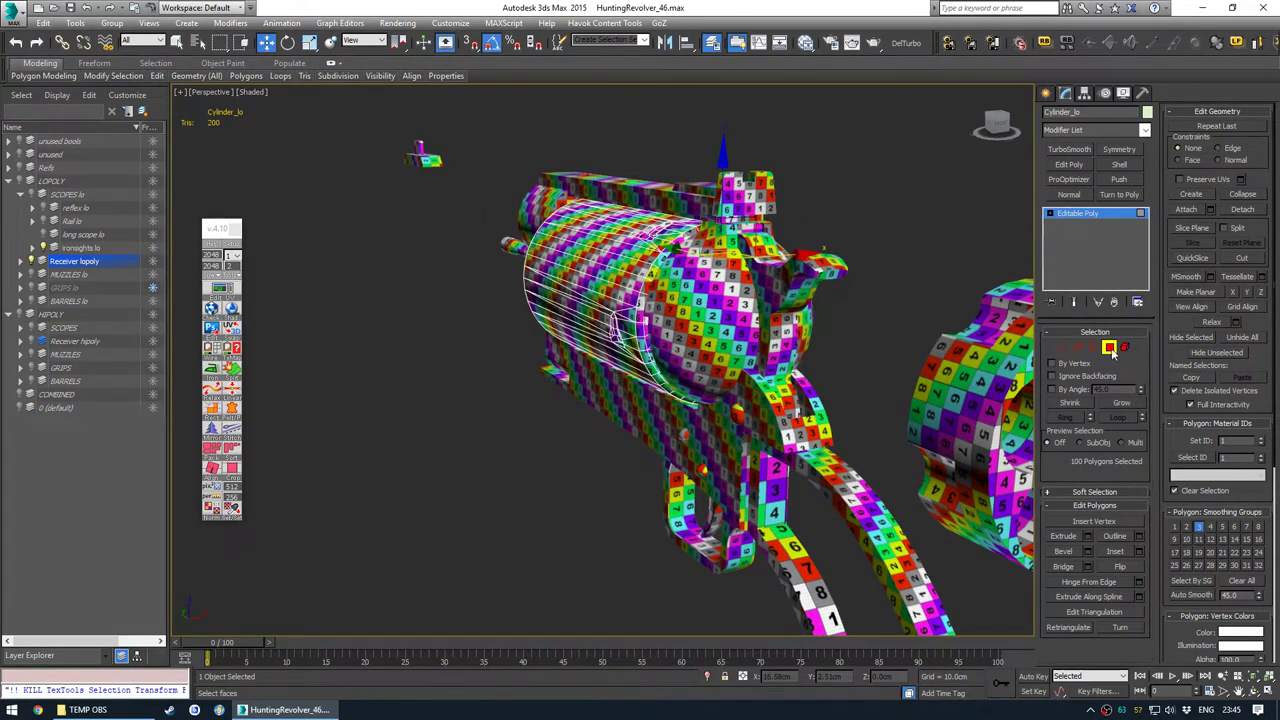
left_click(1112, 350)
left_click(877, 201)
middle_click_drag(870, 205, 735, 190)
key("ctrl+a")
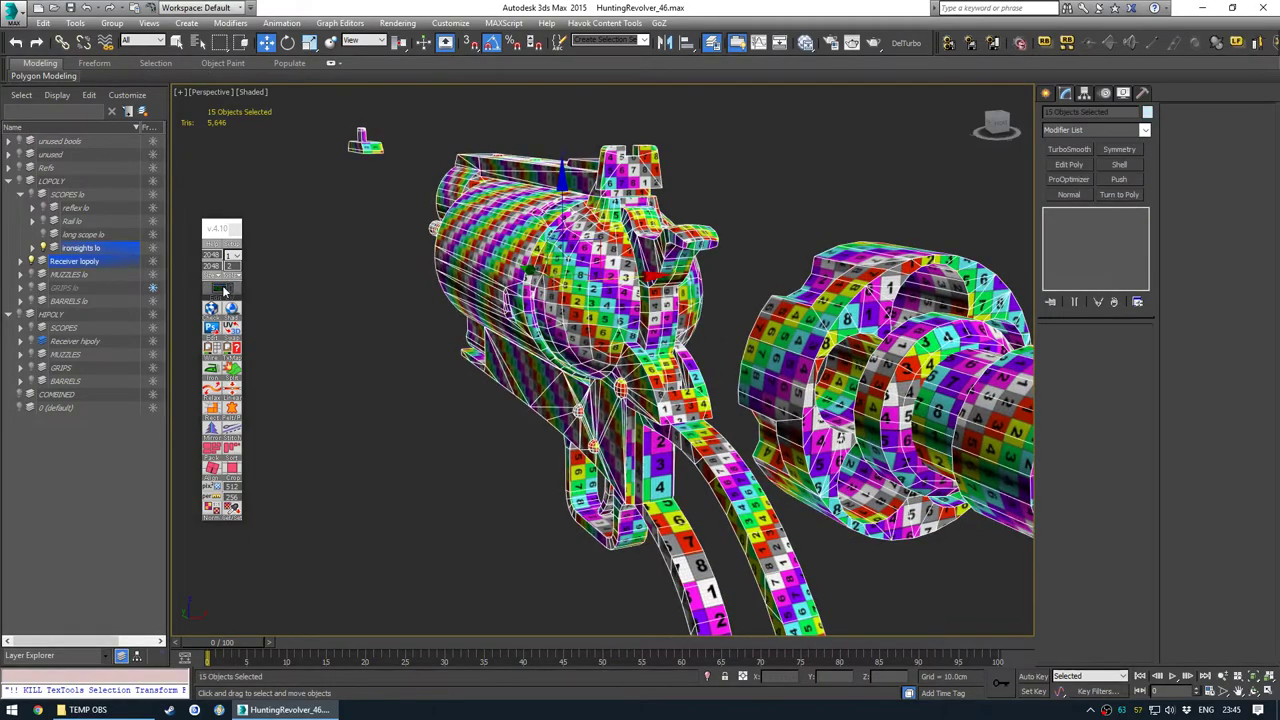
Apply Unwrap UVW to all selected objects and open the UV editor full size without the checker background
left_click(224, 290)
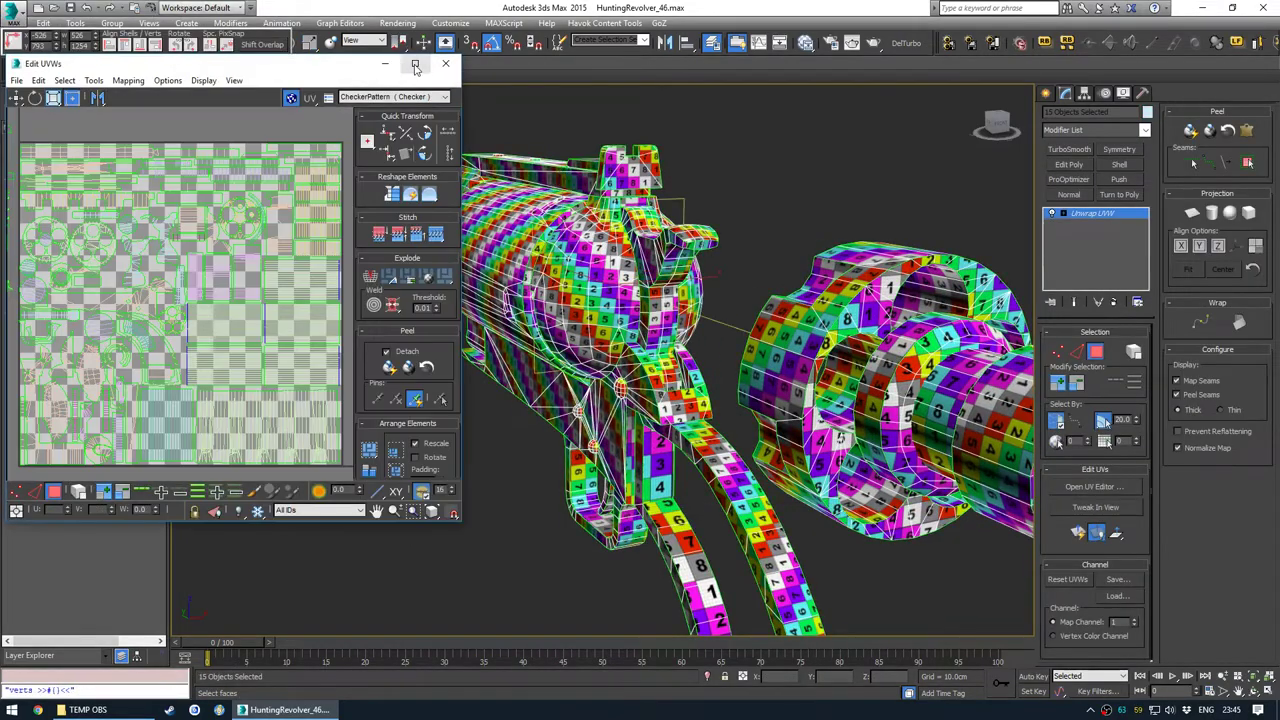
left_click(415, 66)
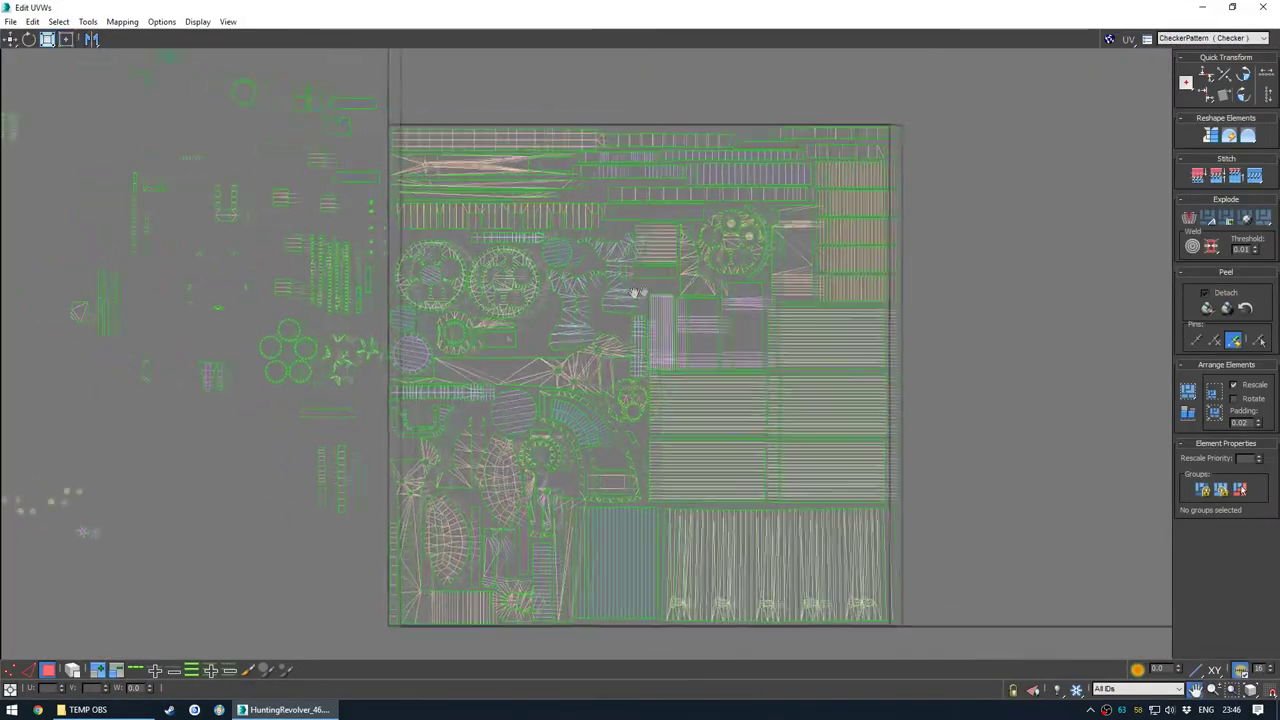
middle_click_drag(637, 293, 679, 291)
Move one small ring shell into the gap beside the striped disc and park a second ring outside the UV tile
scroll(340, 325, "up", 2)
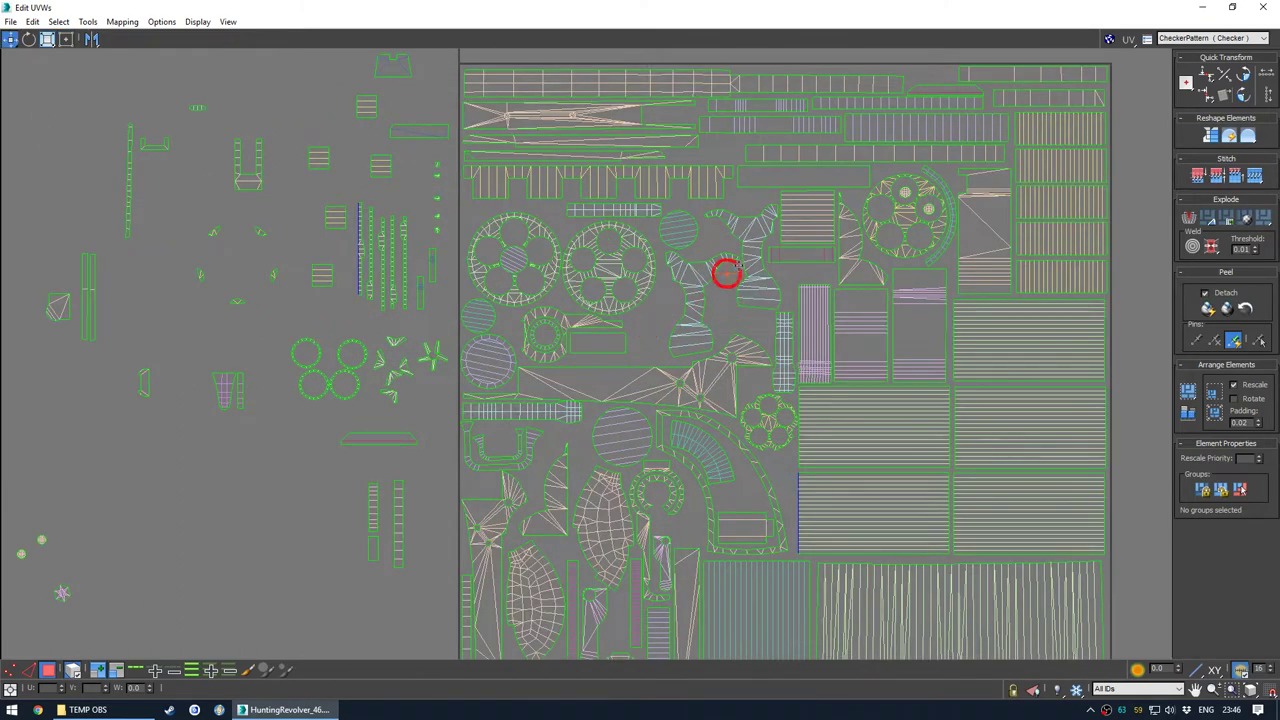
scroll(715, 237, "up", 3)
scroll(700, 243, "down", 2)
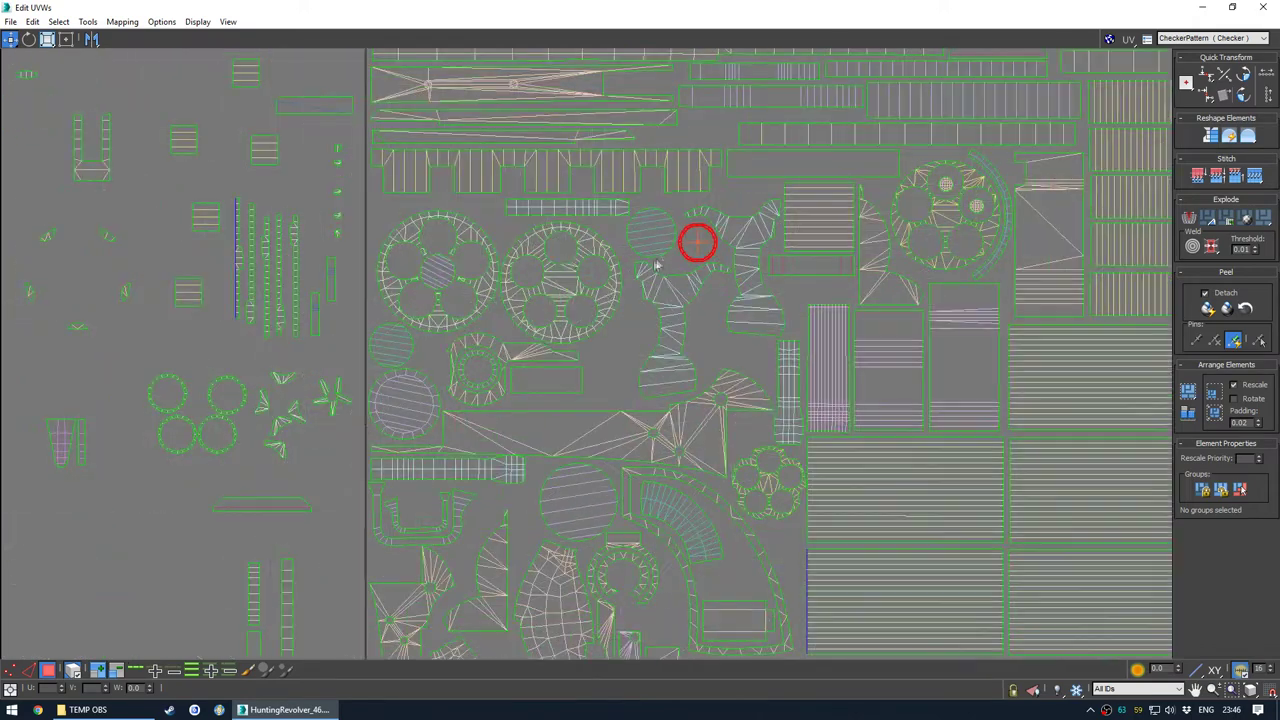
left_click_drag(238, 436, 577, 370)
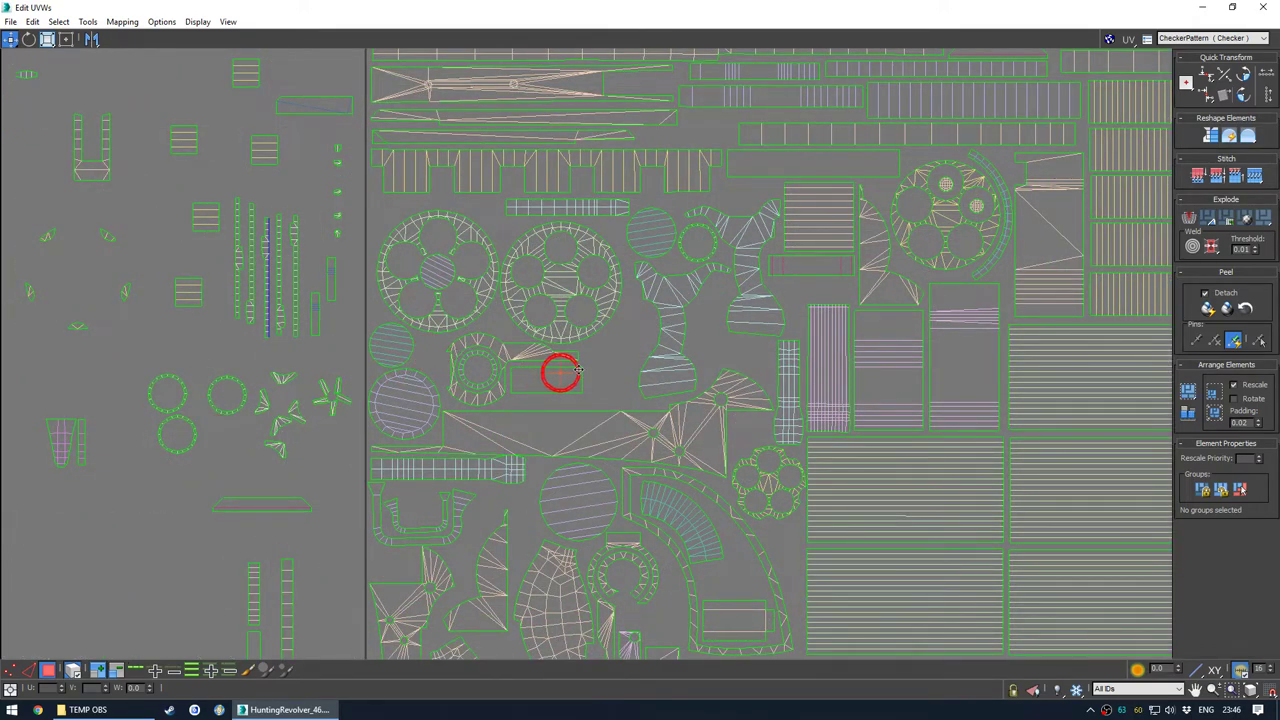
middle_click_drag(322, 544, 469, 418)
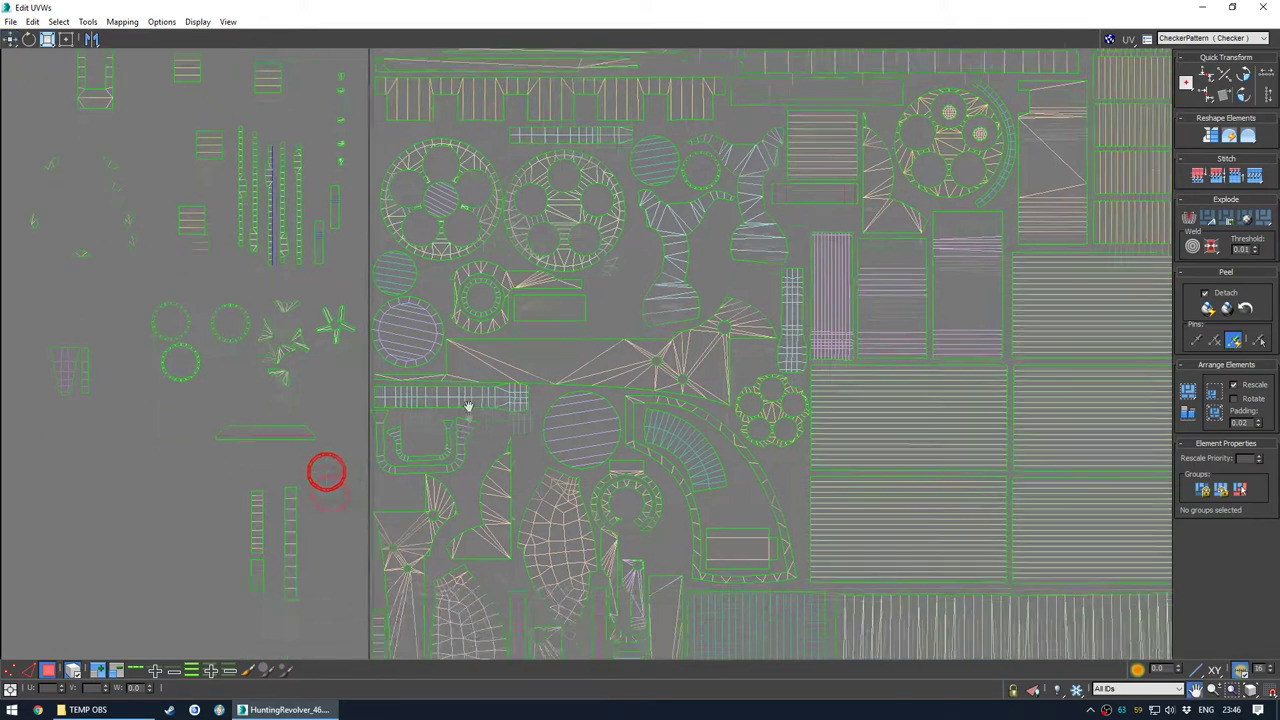
Nudge the nested U-shaped shells below the long strap shell slightly away from the tile's left edge
scroll(468, 418, "up", 4)
left_click(499, 371)
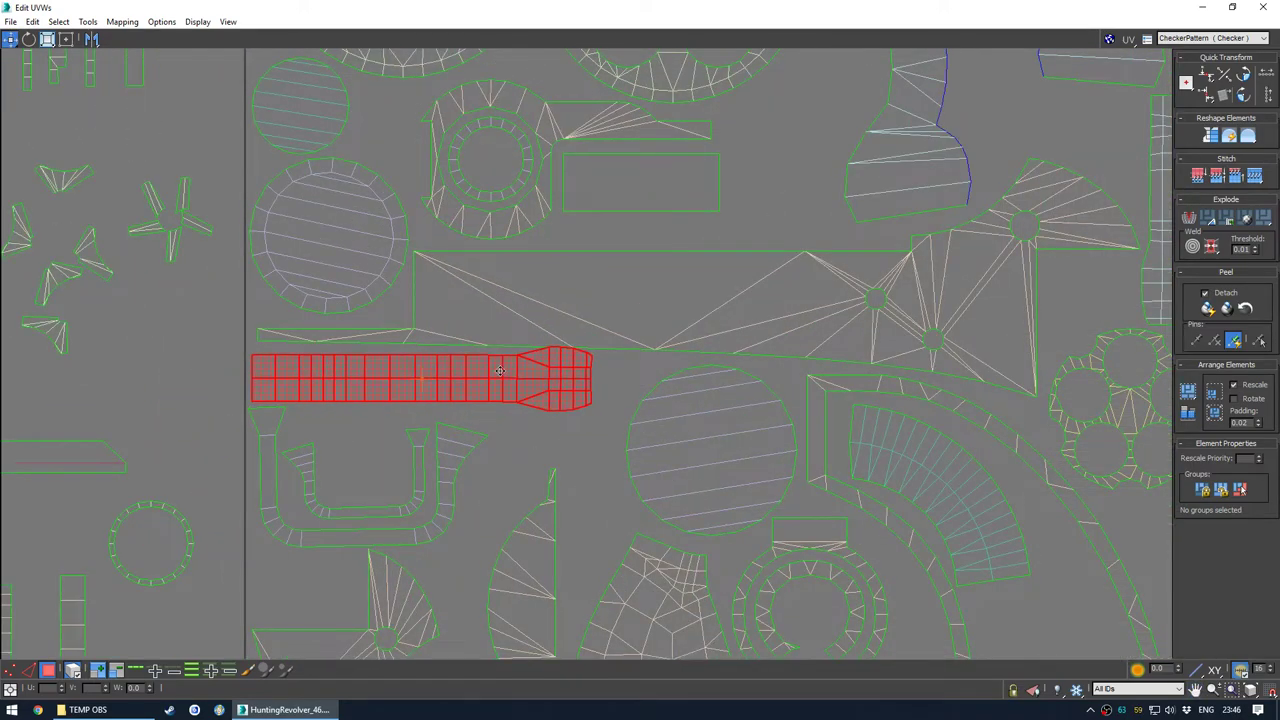
middle_click_drag(424, 465, 456, 399)
left_click(484, 440)
middle_click_drag(446, 528, 466, 297)
scroll(466, 297, "down", 2)
middle_click_drag(449, 466, 466, 300)
scroll(460, 180, "up", 1)
middle_click_drag(456, 170, 477, 323)
scroll(462, 246, "up", 4)
scroll(410, 191, "down", 4)
middle_click_drag(463, 177, 473, 412)
scroll(333, 311, "up", 2)
scroll(333, 311, "up", 1)
scroll(430, 276, "down", 4)
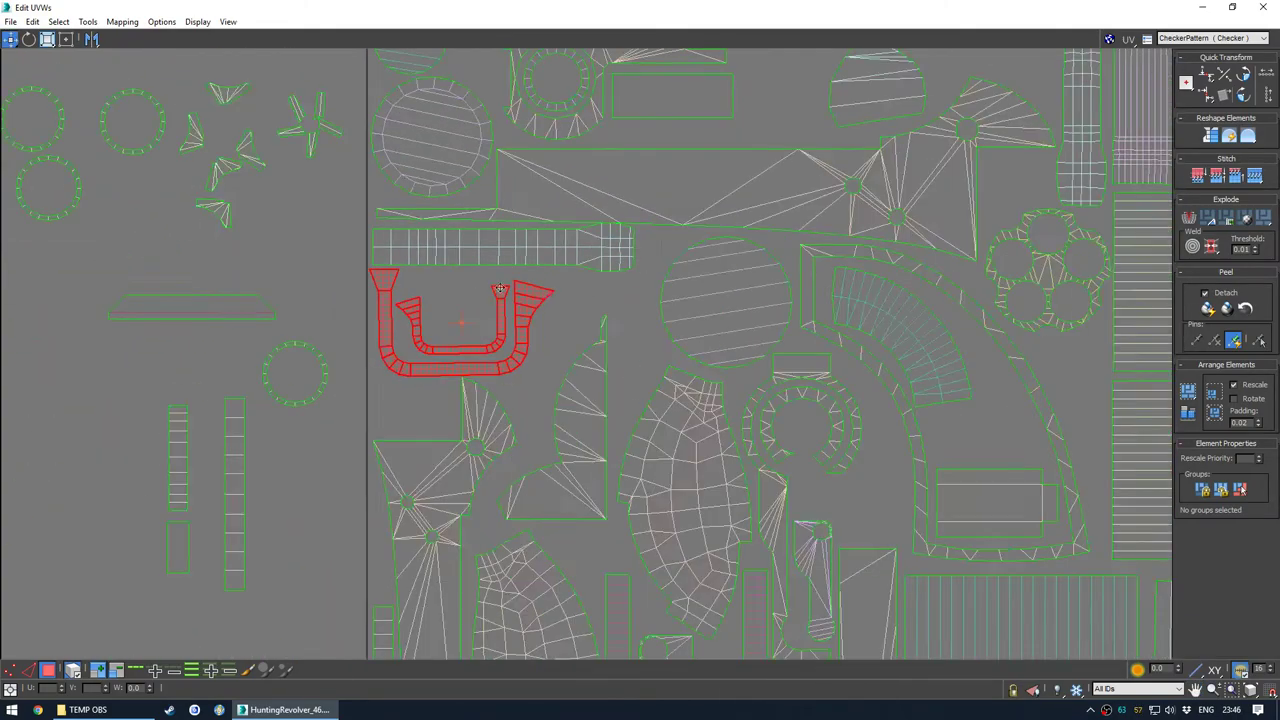
middle_click_drag(550, 298, 553, 260)
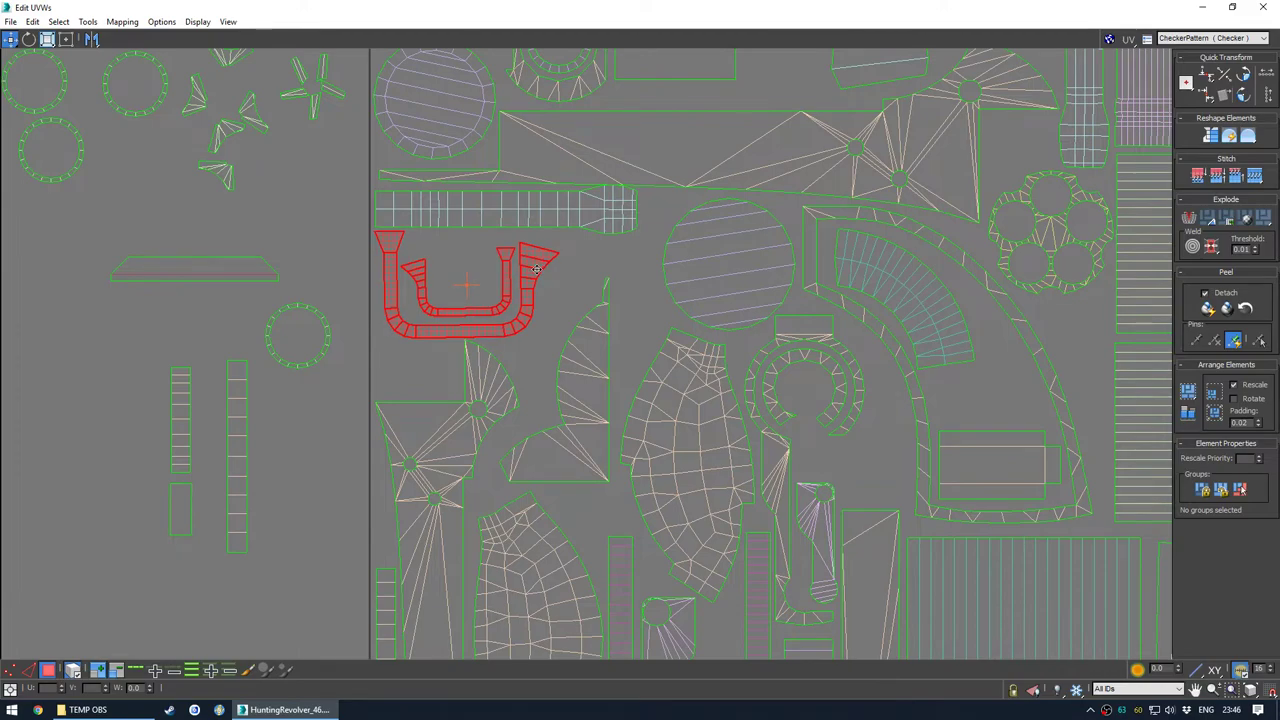
scroll(459, 351, "up", 4)
scroll(471, 328, "down", 4)
Examine how the half-leaf fan shell fits between the U-shaped shells and the large leaf-shaped shells
left_click(577, 267)
scroll(632, 267, "up", 2)
middle_click_drag(635, 267, 582, 247)
scroll(576, 300, "down", 3)
middle_click_drag(558, 419, 542, 353)
scroll(542, 353, "up", 2)
left_click(541, 343)
scroll(541, 341, "down", 4)
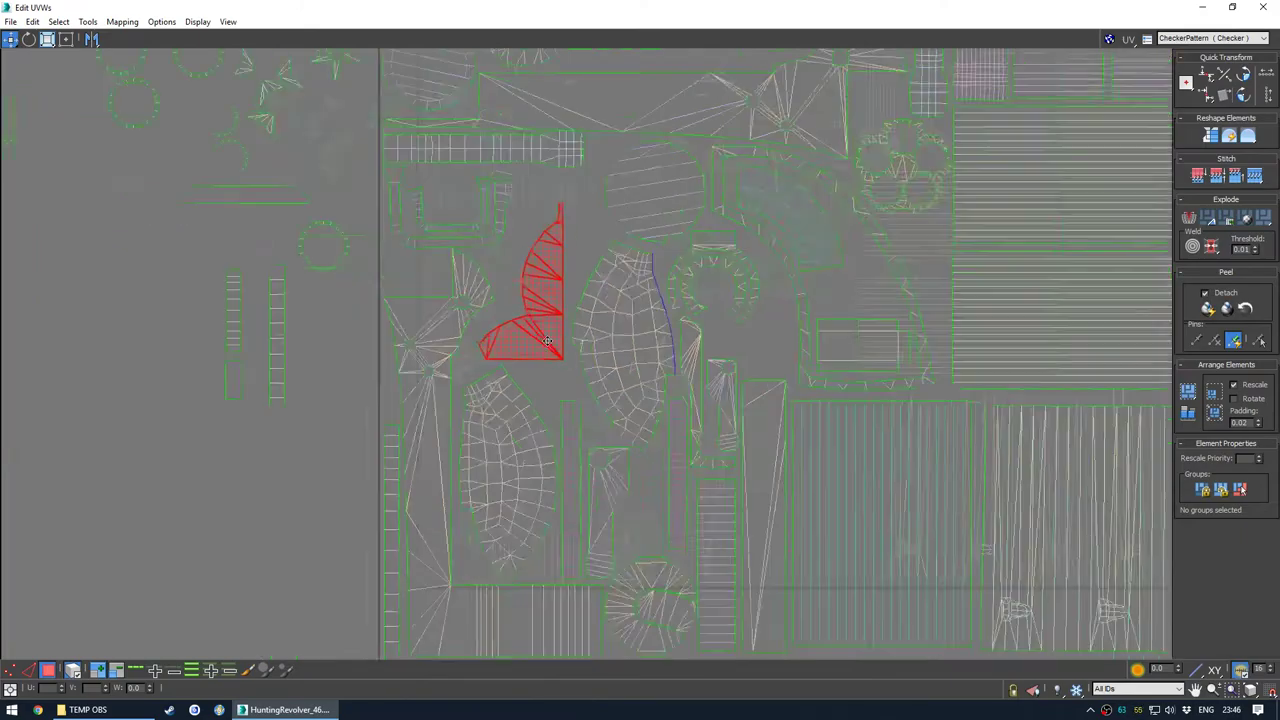
left_click(387, 463)
middle_click_drag(466, 409, 430, 437)
scroll(500, 385, "up", 3)
scroll(505, 365, "down", 5)
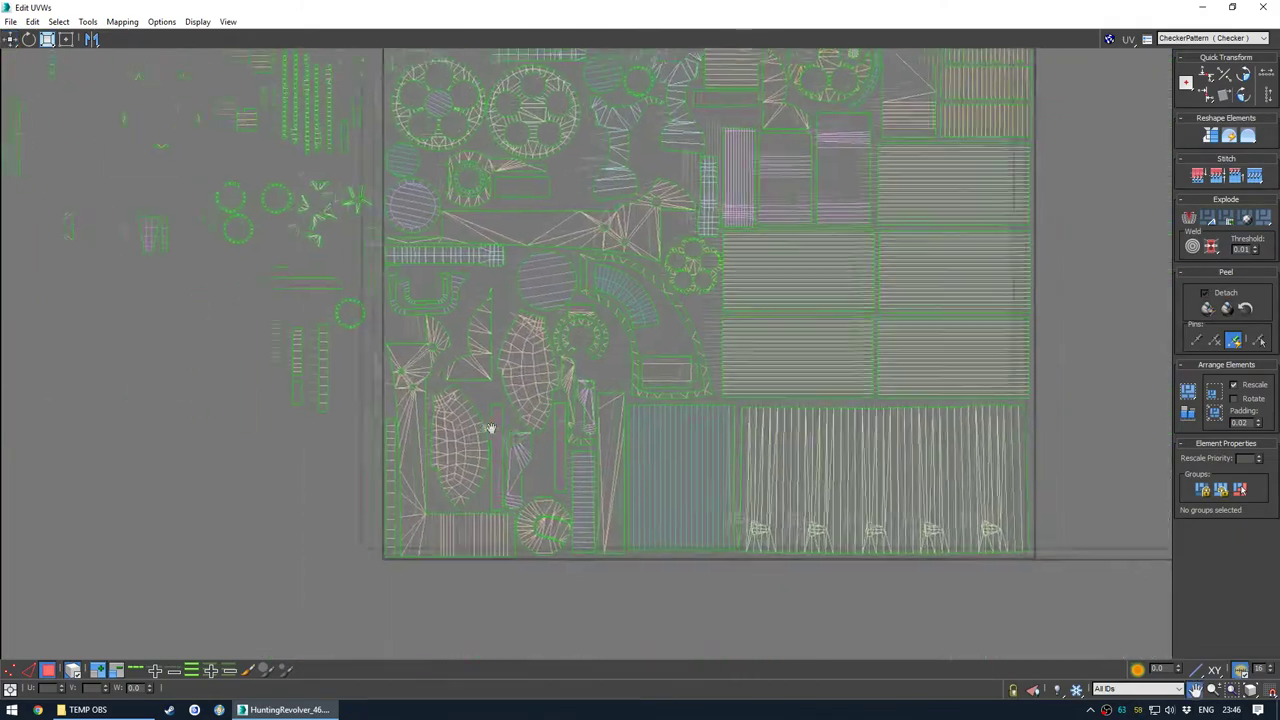
Try moving the half-leaf fan shell up so its narrow tip sits over the end of the strap shell
scroll(489, 429, "up", 5)
scroll(397, 301, "up", 3)
left_click(484, 262)
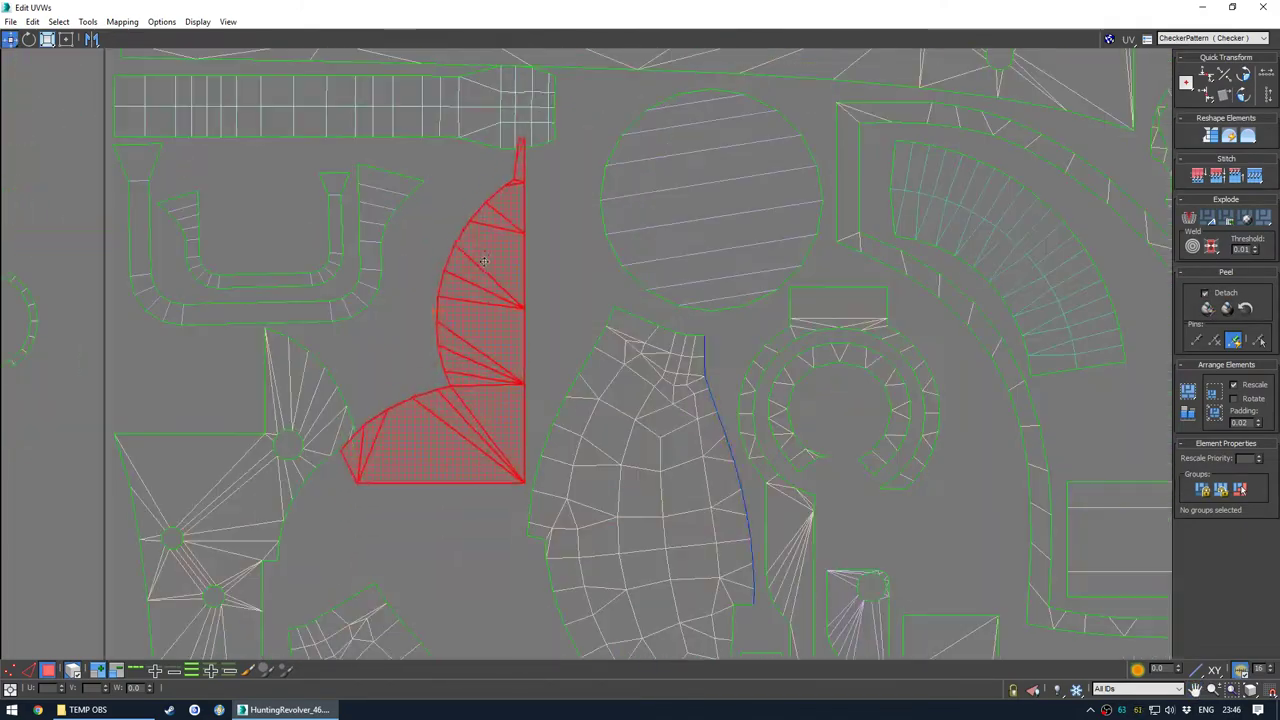
middle_click_drag(537, 180, 543, 328)
left_click(543, 328)
scroll(533, 296, "up", 5)
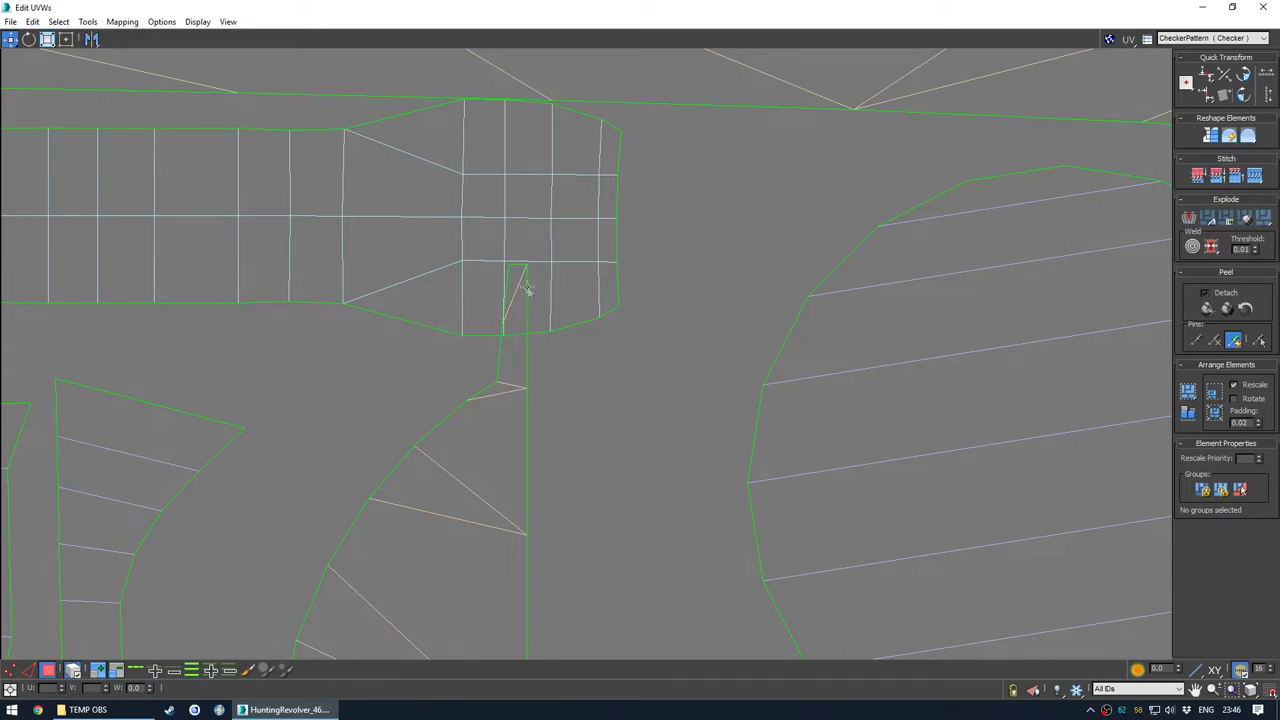
scroll(533, 284, "down", 5)
scroll(522, 284, "up", 5)
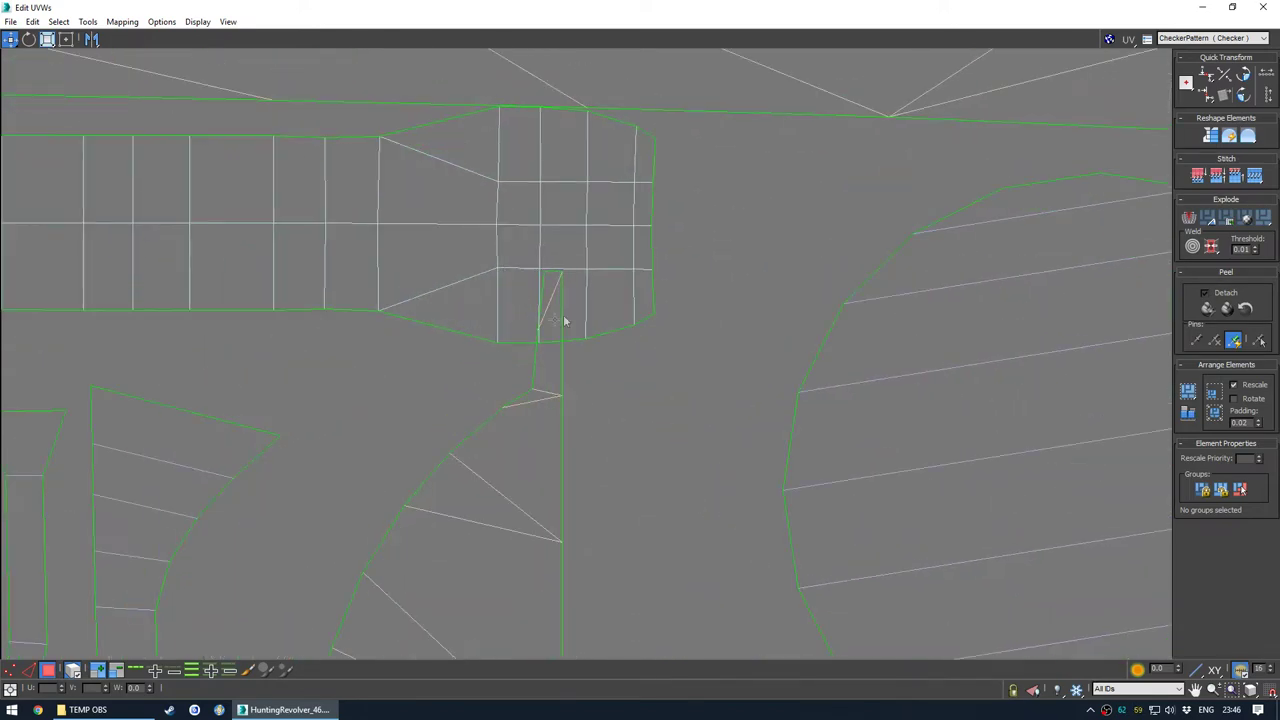
scroll(477, 291, "down", 5)
middle_click_drag(409, 311, 487, 319)
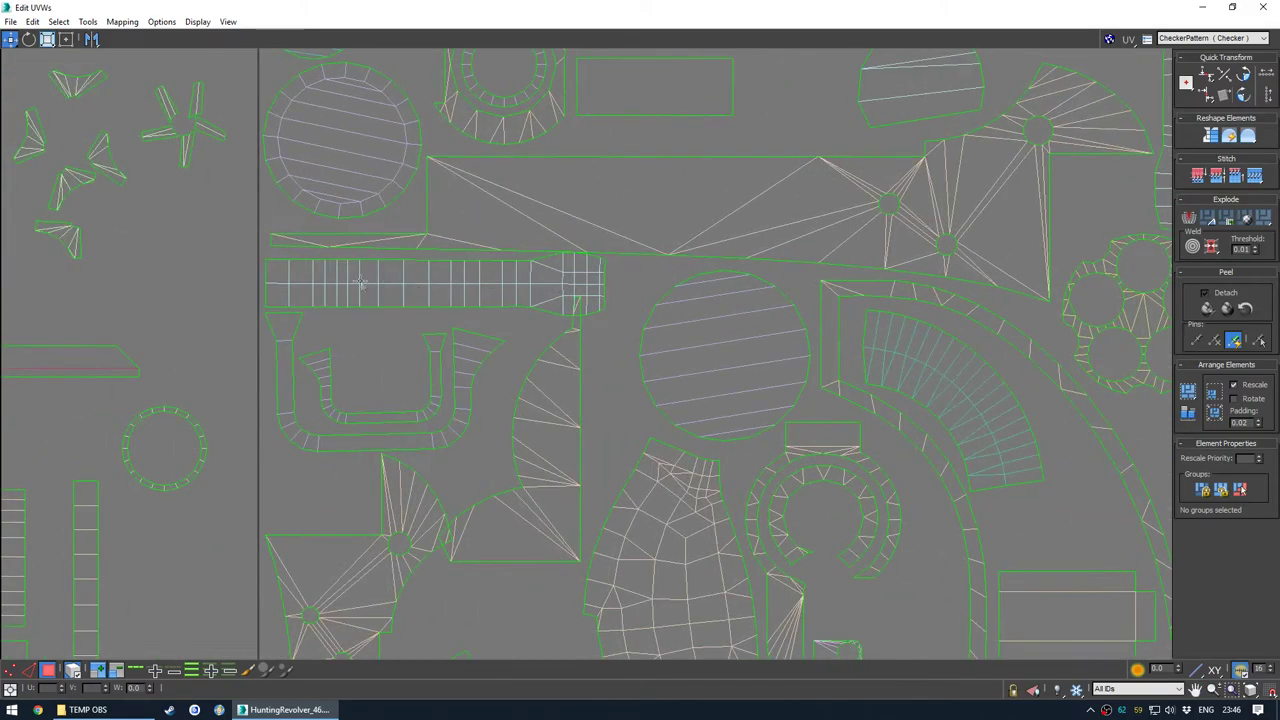
left_click(481, 287)
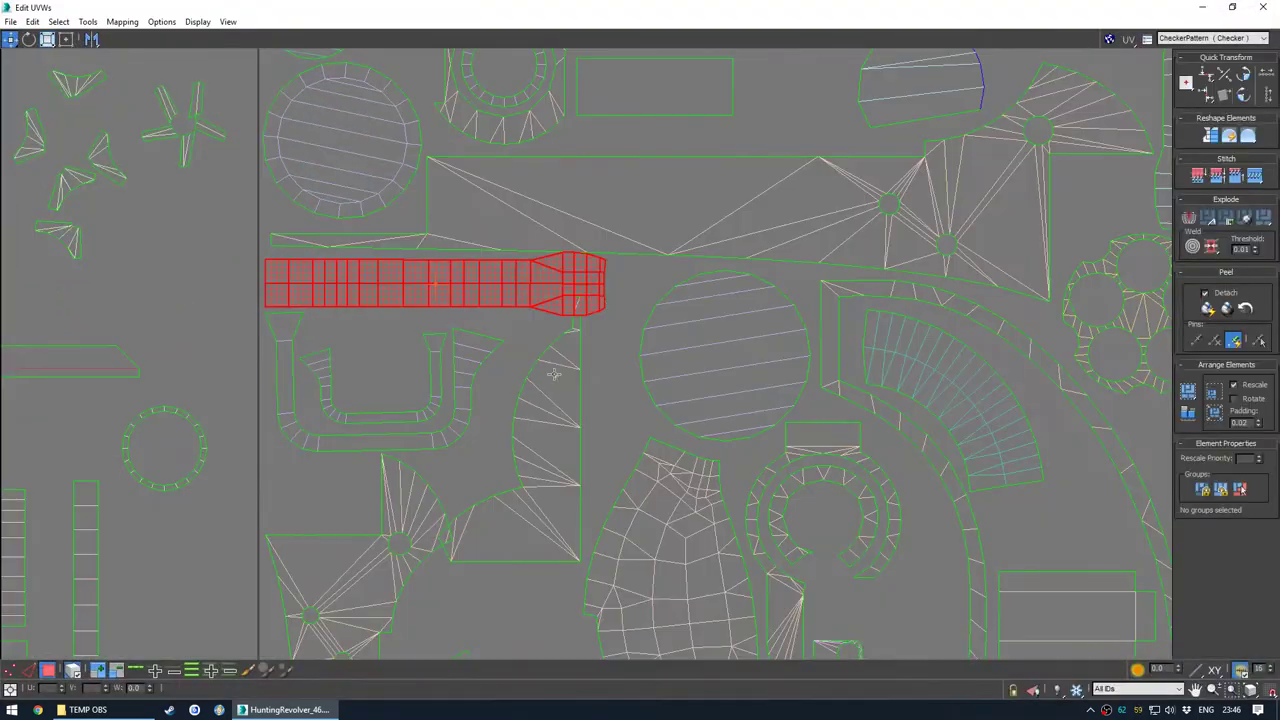
Check the fan shell's polygons on the model and move the shell back down clear of the strap
left_click(573, 332)
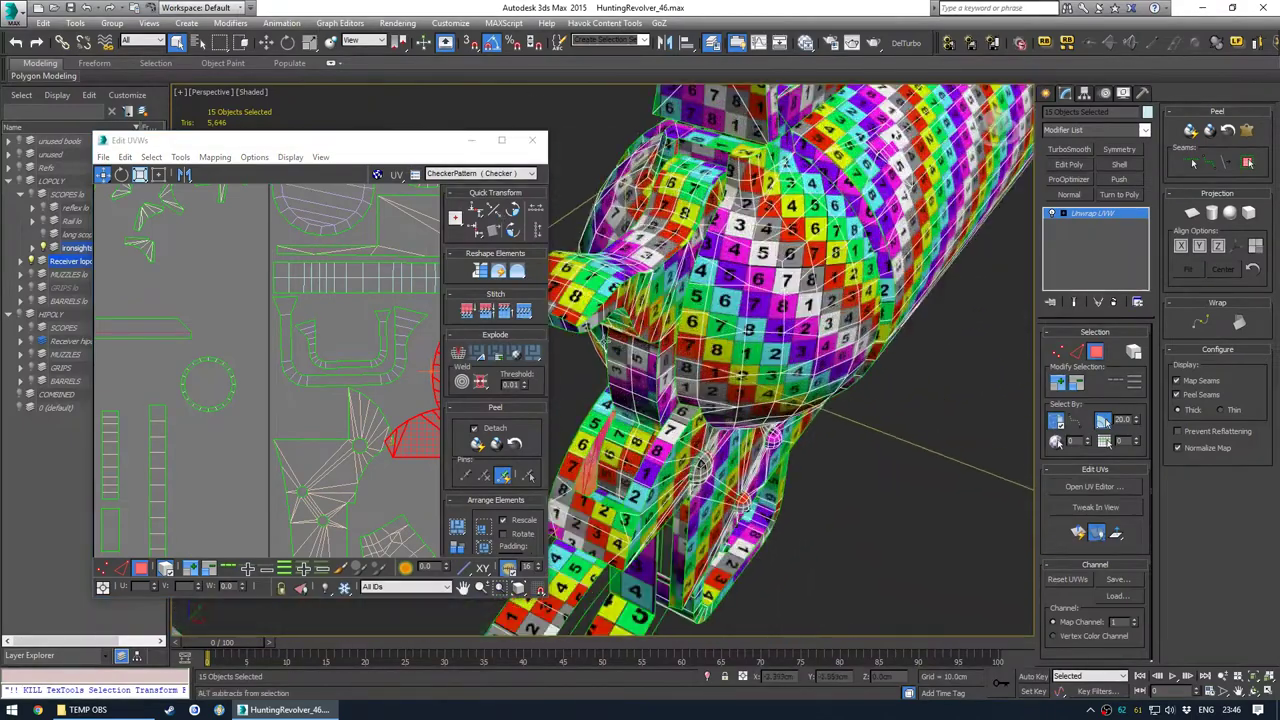
middle_click_drag(603, 342, 612, 230, "alt")
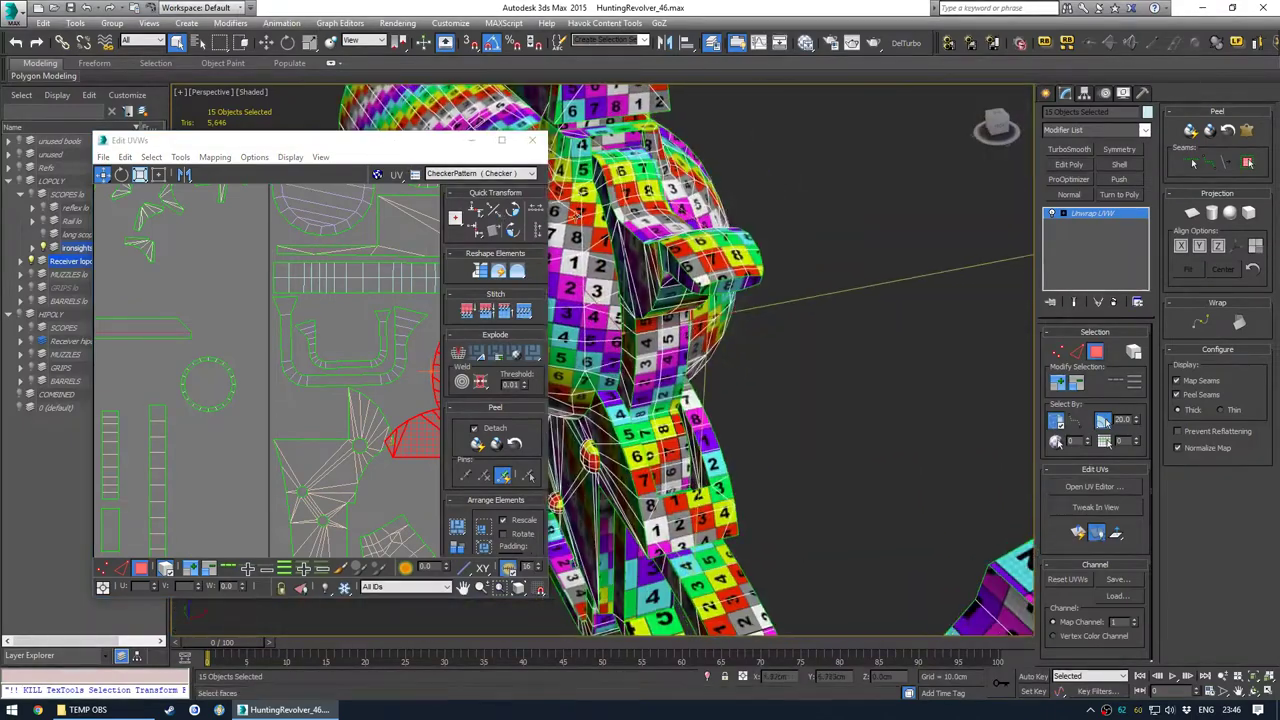
left_click(505, 147)
scroll(550, 404, "down", 3)
middle_click_drag(544, 472, 535, 361)
scroll(530, 276, "up", 3)
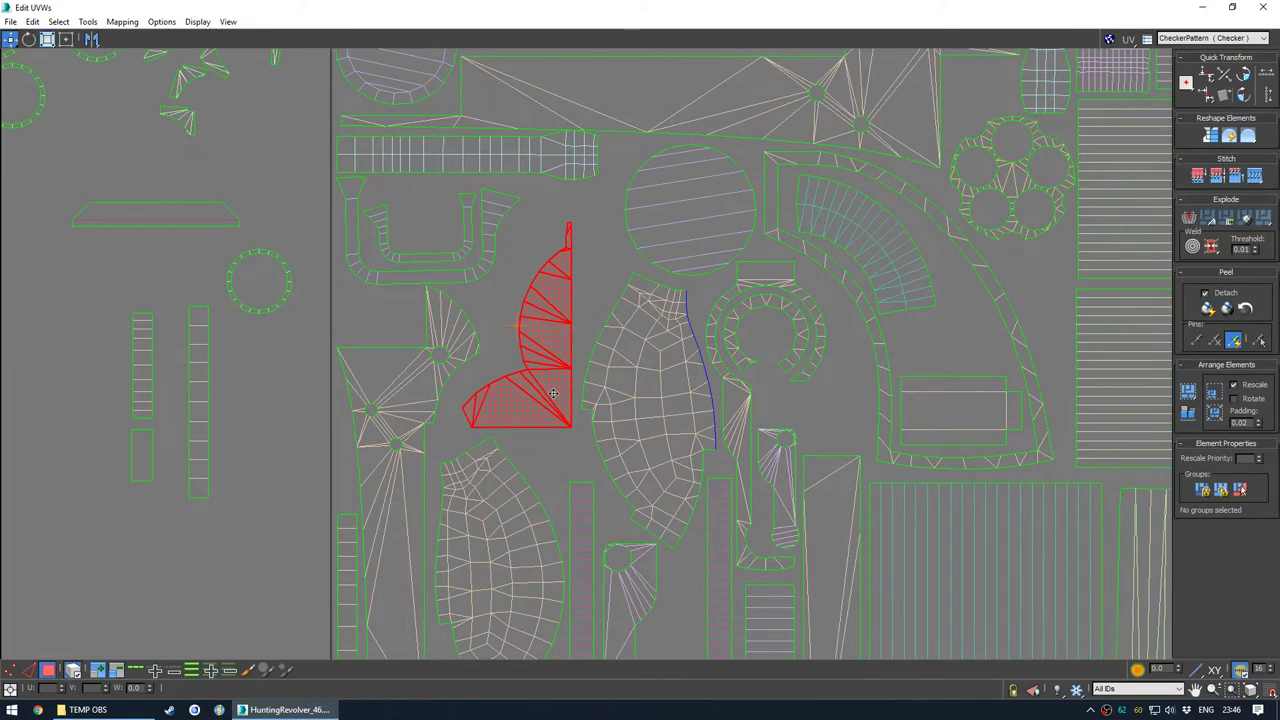
Leave the UV editor and collapse the Unwrap UVW modifier on the selected objects
left_click(528, 270)
double_click(557, 6)
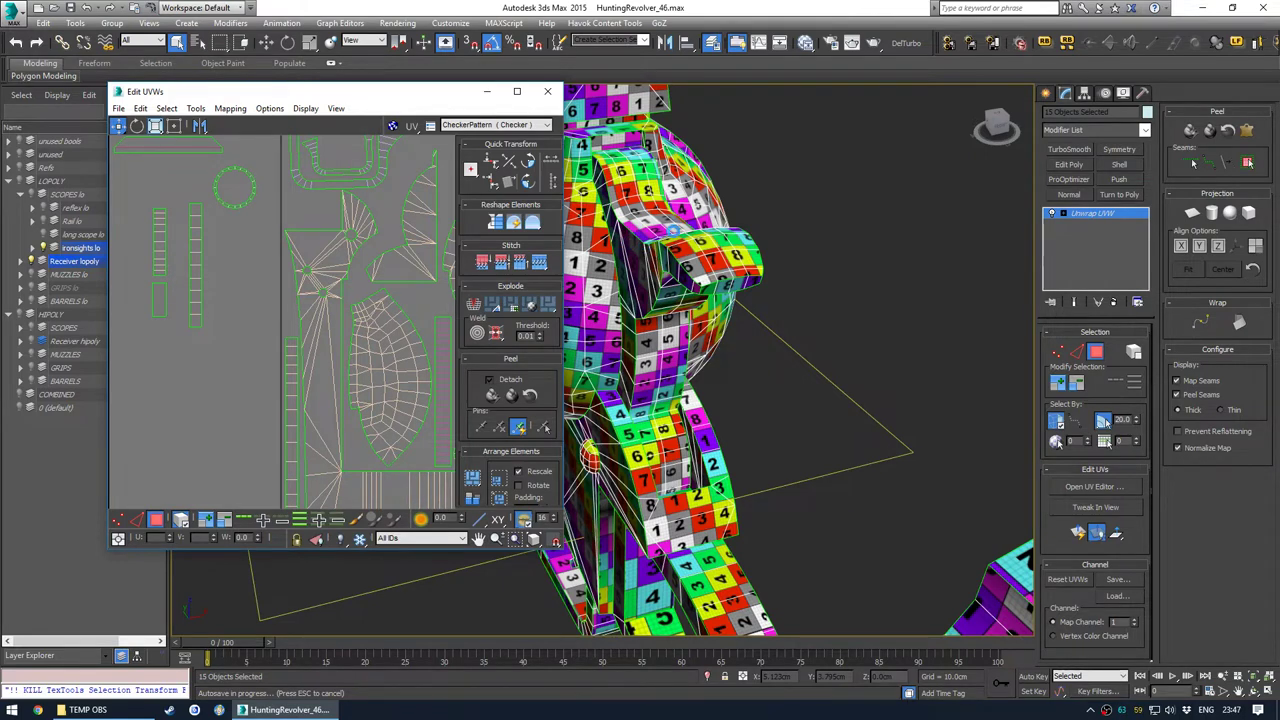
right_click(1082, 211)
left_click(1135, 329)
Hide the hammer to inspect the frame behind it from another angle, and undo the hiding
left_click(840, 275)
left_click(660, 256)
right_click(658, 255)
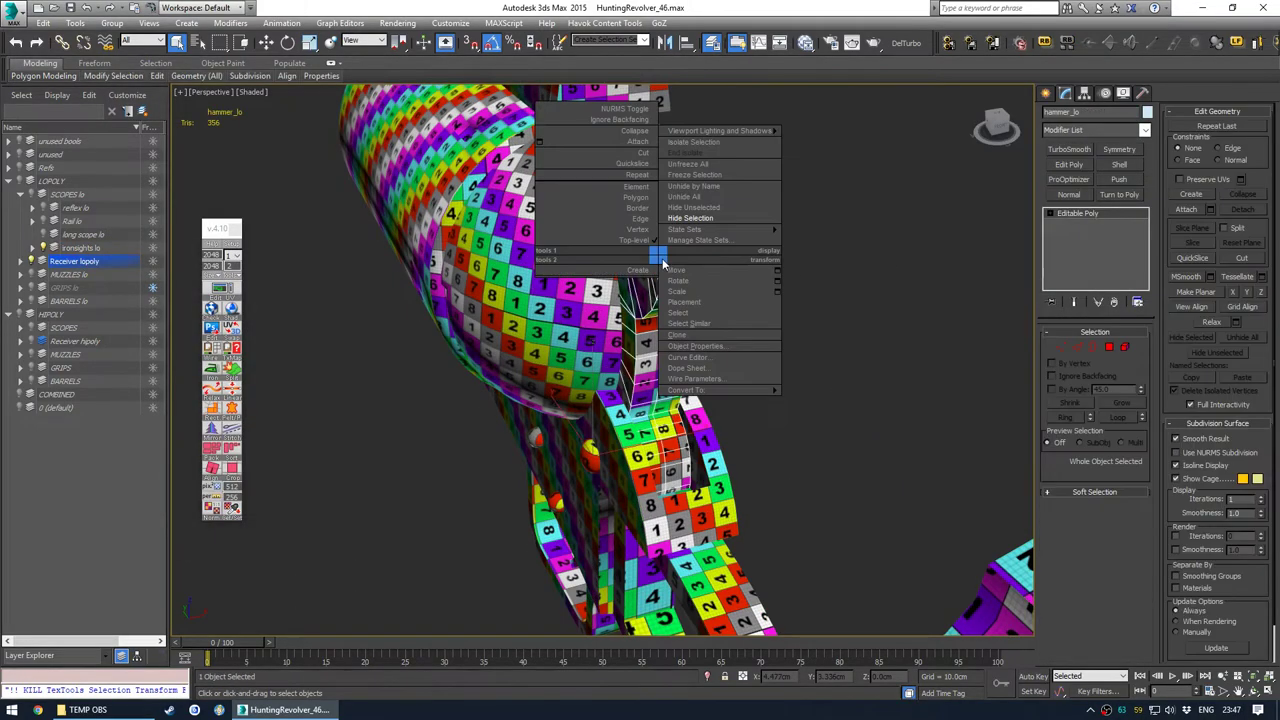
left_click(722, 219)
middle_click_drag(823, 238, 701, 373, "alt")
key("ctrl+z")
key("ctrl+z")
Reapply Unwrap UVW to all visible objects and turn off the checker background in the UV editor
key("ctrl+a")
left_click(234, 290)
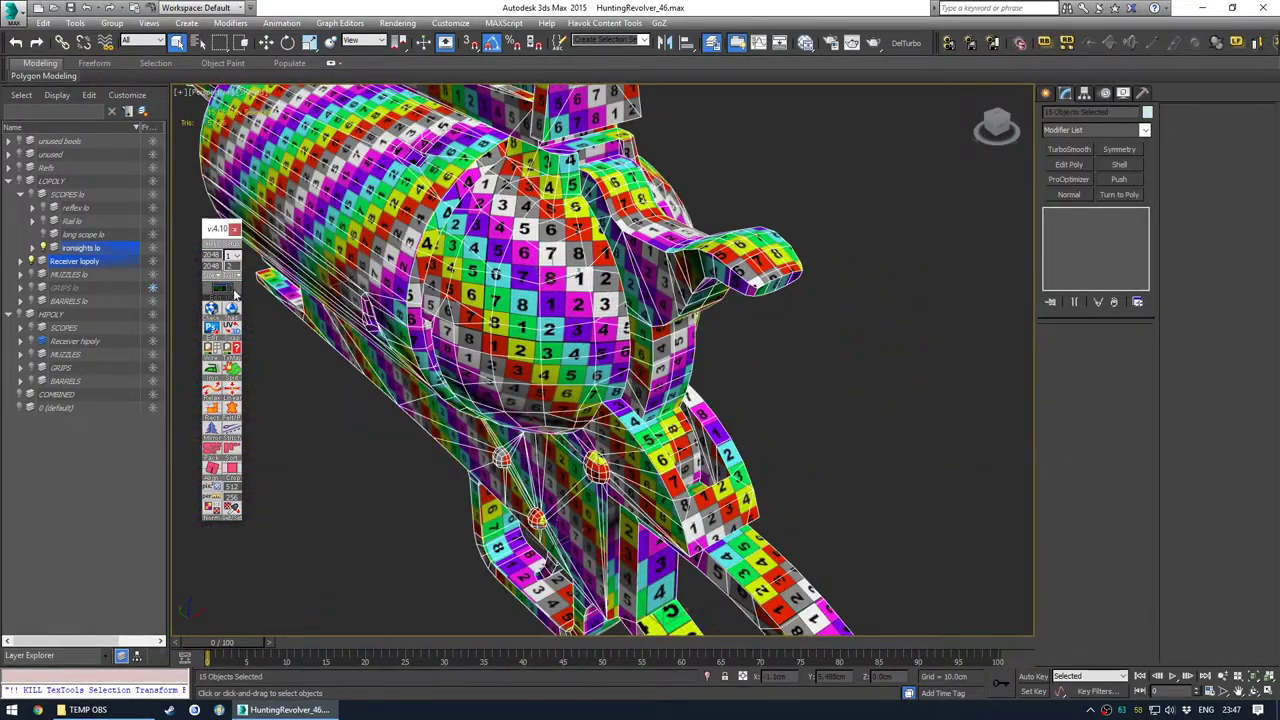
left_click(233, 291)
middle_click_drag(640, 385, 648, 345, "alt")
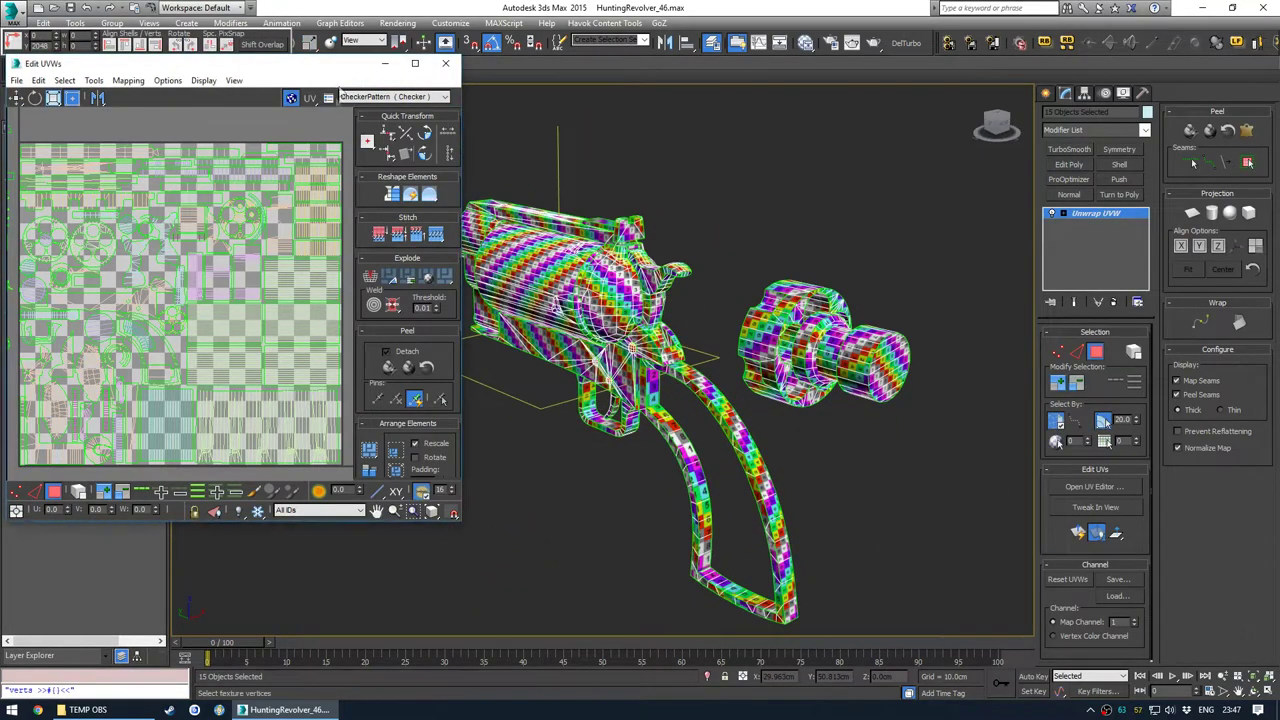
left_click(292, 98)
scroll(213, 240, "up", 5)
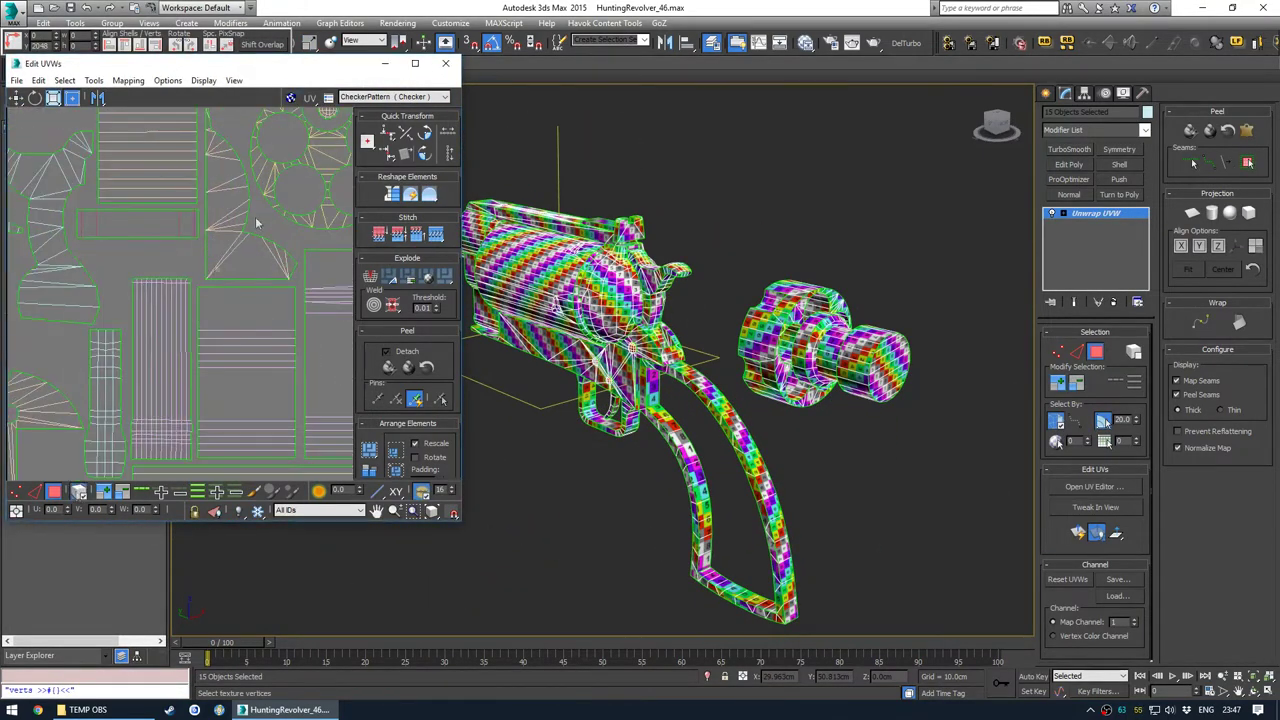
Scale down the half-leaf fan shell and place it closer to the fan shells below the U-shaped pieces
middle_click_drag(215, 268, 169, 366)
key("r")
left_click_drag(213, 348, 202, 409)
left_click_drag(209, 331, 203, 349)
key("r")
key("w")
scroll(246, 294, "down", 5)
key("r")
middle_click_drag(175, 365, 246, 271)
scroll(190, 308, "up", 5)
left_click(161, 299)
left_click_drag(161, 299, 114, 342)
key("w")
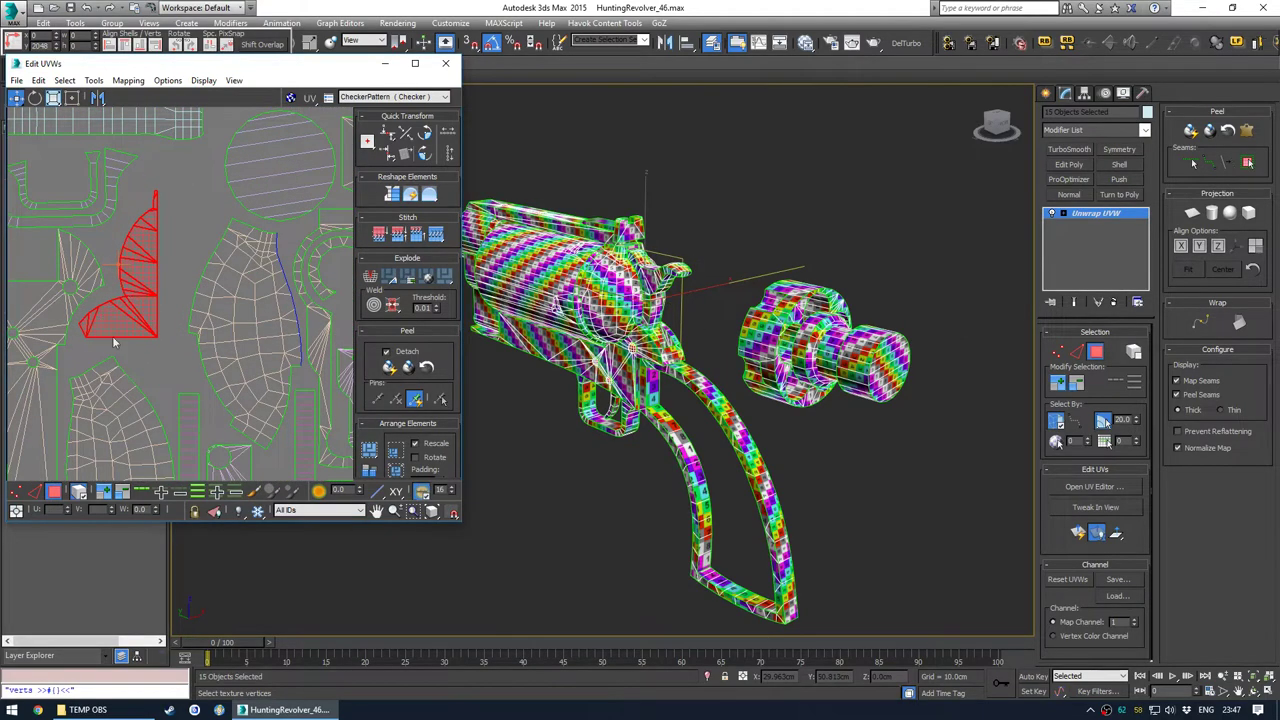
Maximize the UV editor and nudge the reduced half-leaf fan shell slightly upward
left_click(415, 63)
middle_click_drag(357, 414, 472, 275)
scroll(472, 275, "down", 3)
middle_click_drag(451, 354, 426, 288)
left_click(285, 298)
middle_click_drag(329, 336, 305, 346)
left_click(372, 277)
left_click_drag(372, 277, 374, 272)
left_click(366, 267)
Move a small ring shell from outside the tile into the gap between the two leaf-shaped grid shells
middle_click_drag(366, 267, 462, 292)
left_click_drag(305, 213, 533, 341)
middle_click_drag(511, 508, 494, 426)
scroll(490, 426, "down", 3)
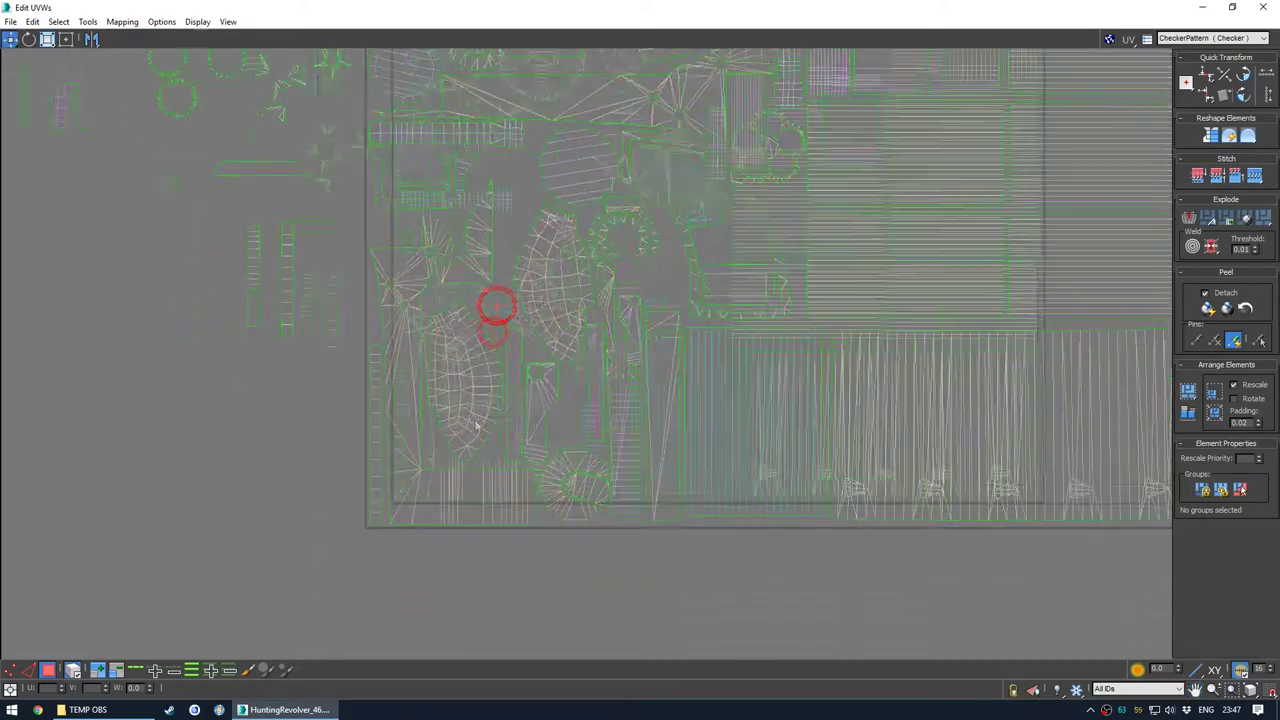
left_click(400, 383)
middle_click_drag(400, 383, 474, 513)
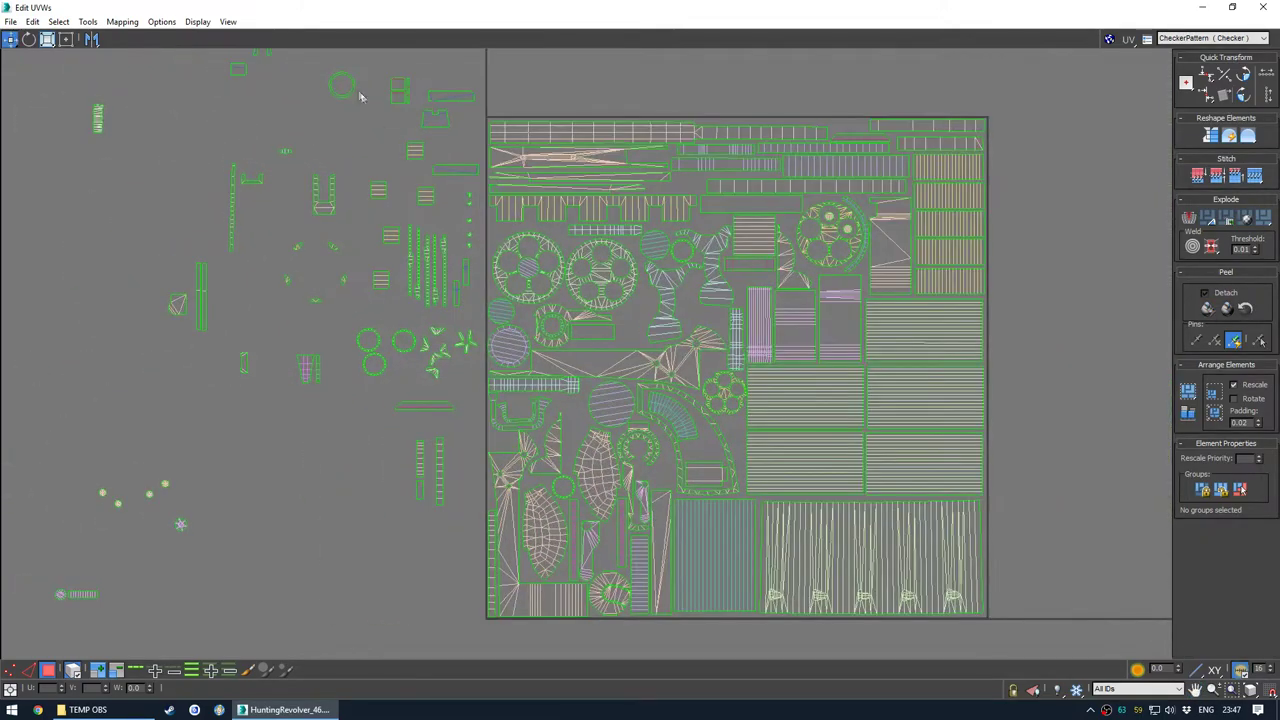
Move the ring shell from the upper area outside the tile into the gap beside the second five-hole wheel
left_click_drag(352, 87, 699, 314)
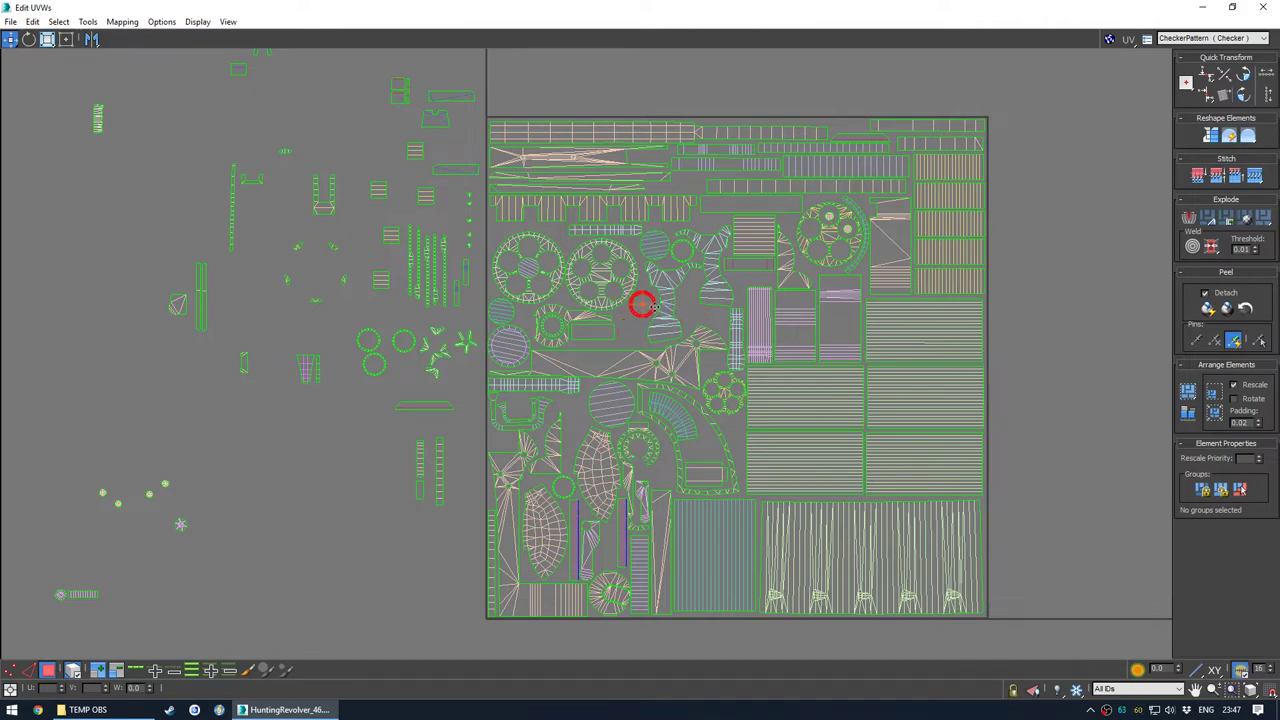
scroll(656, 306, "up", 7)
left_click_drag(656, 305, 652, 297)
scroll(650, 293, "down", 8)
Place another ring shell between the half-leaf fan shell and the large striped disc
left_click(367, 467)
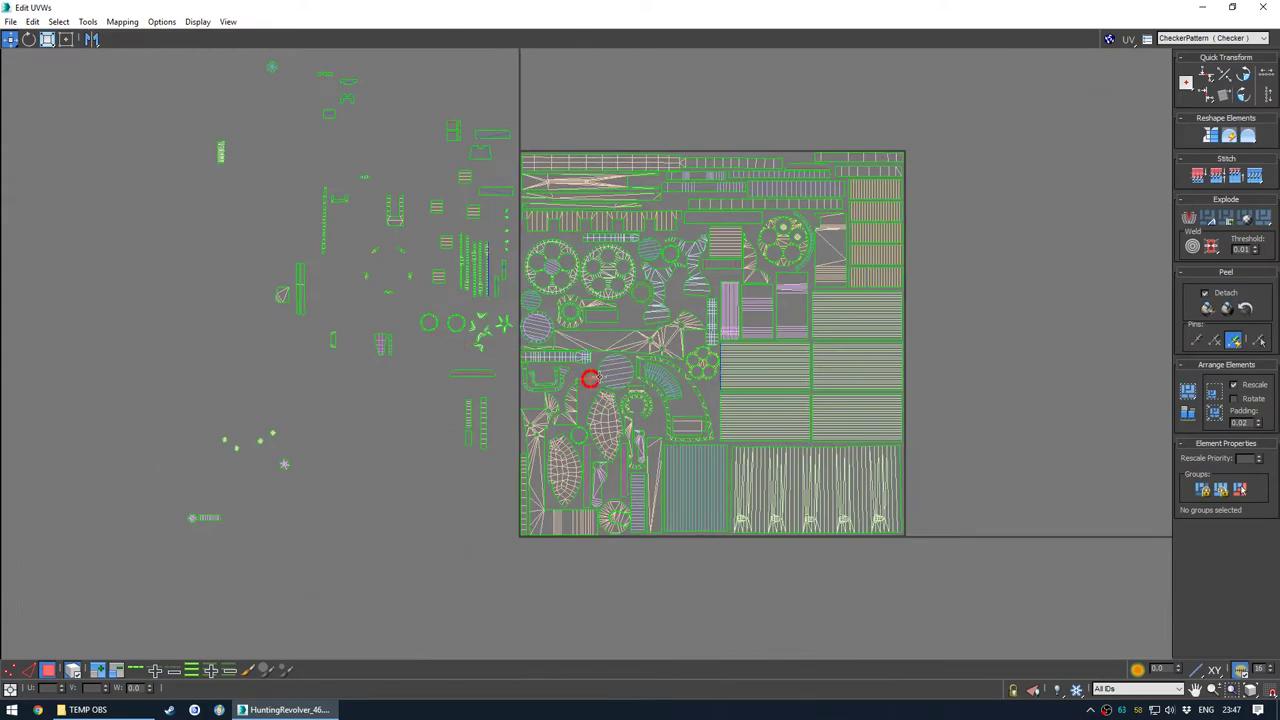
scroll(599, 377, "up", 6)
left_click_drag(600, 390, 582, 445)
left_click(554, 364)
scroll(551, 361, "down", 5)
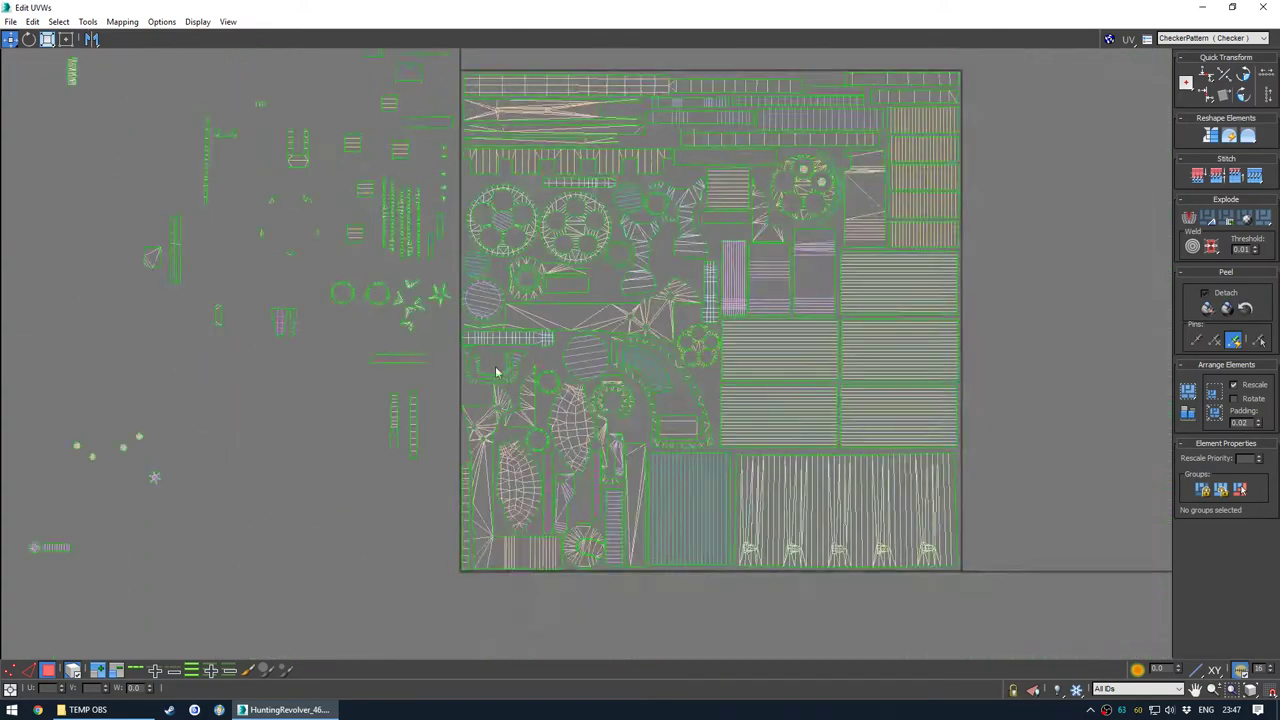
Place one remaining ring shell inside the nested U-shaped shells and another inside the large quarter-arc shell
scroll(390, 320, "up", 4)
left_click_drag(380, 267, 707, 447)
scroll(251, 260, "down", 4)
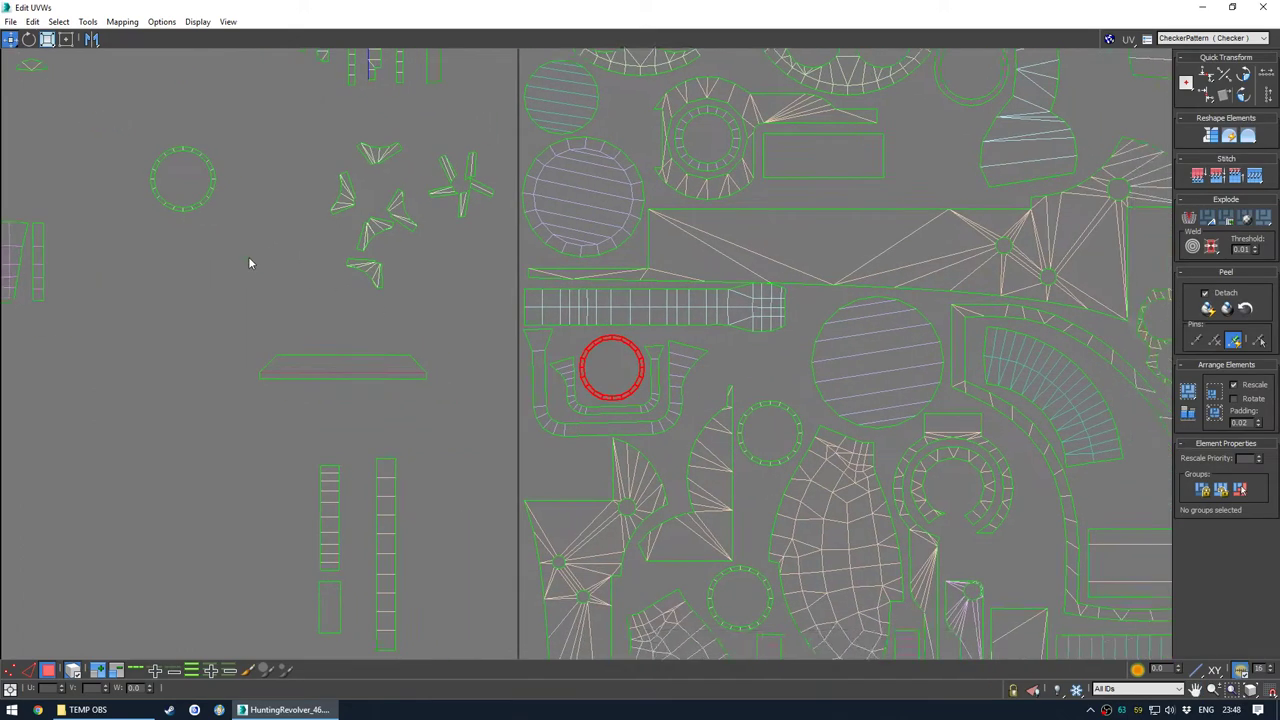
left_click_drag(220, 213, 790, 390)
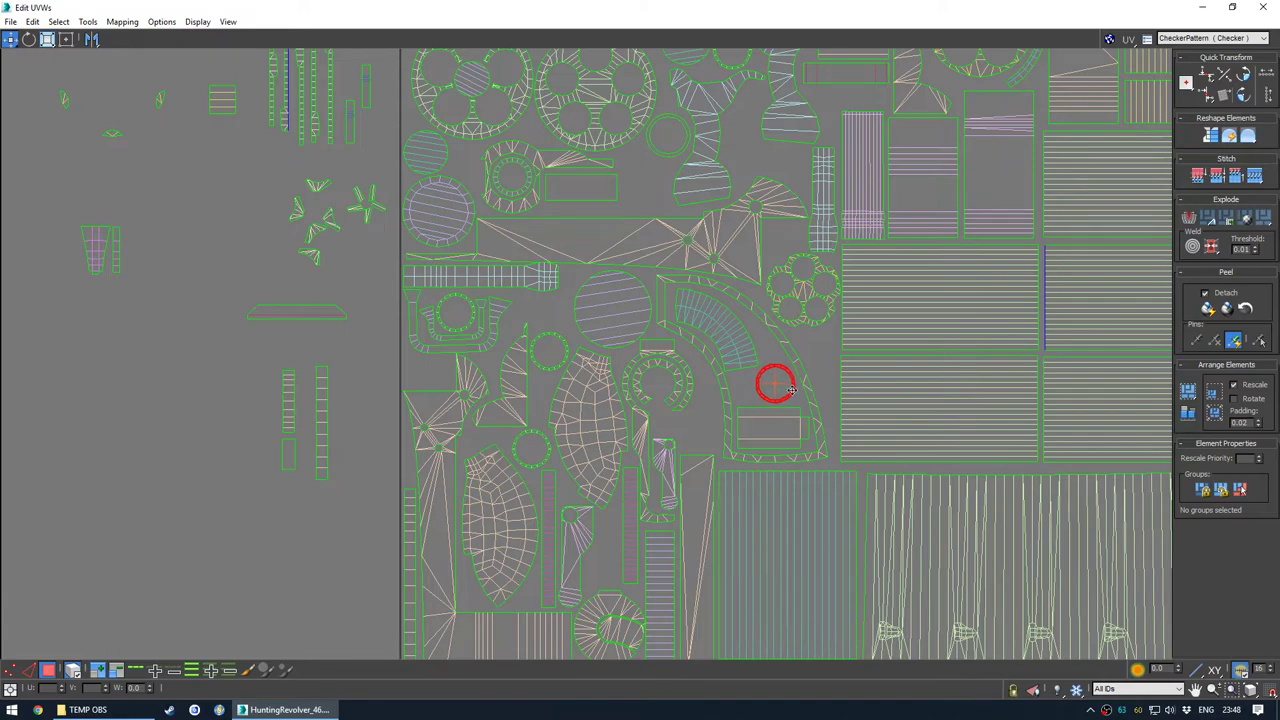
scroll(720, 338, "down", 4)
middle_click_drag(591, 340, 567, 375)
Fit the small irregular triangulated shell into the gap beside the blank rectangle below the five-hole wheels
scroll(560, 361, "up", 6)
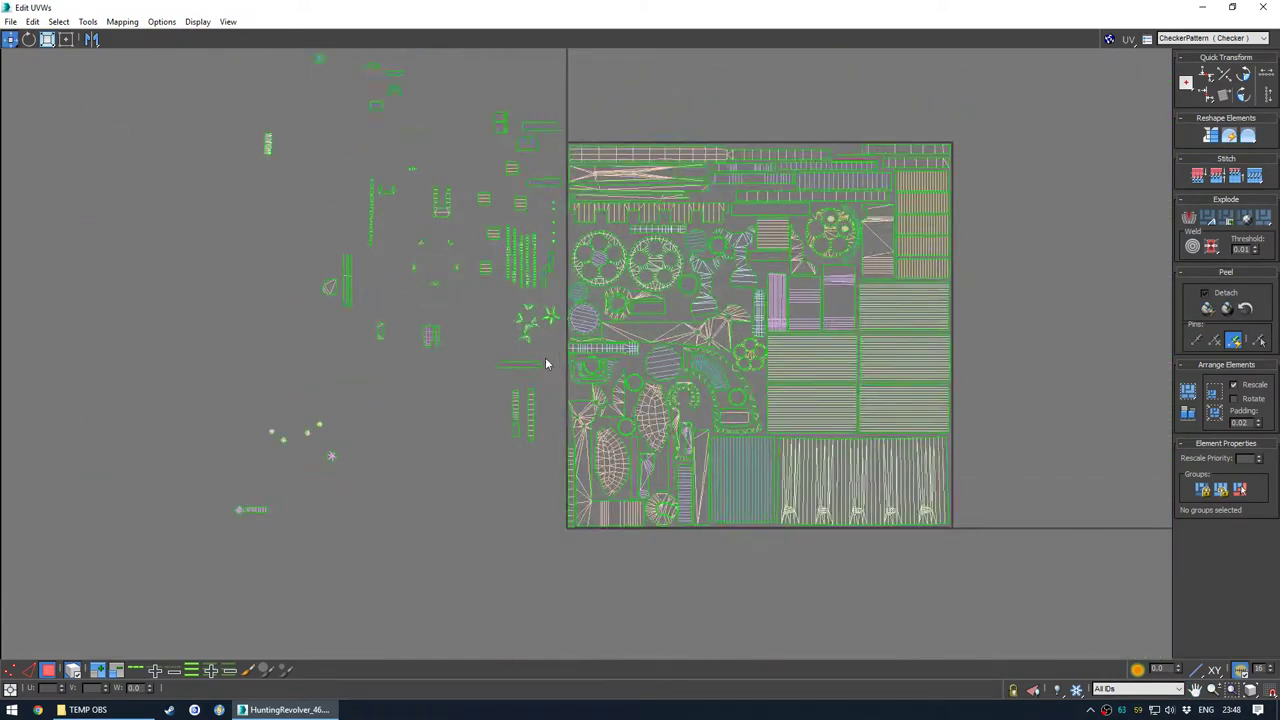
left_click(765, 359)
left_click_drag(719, 340, 717, 335)
key("w")
left_click(897, 343)
scroll(678, 322, "down", 6)
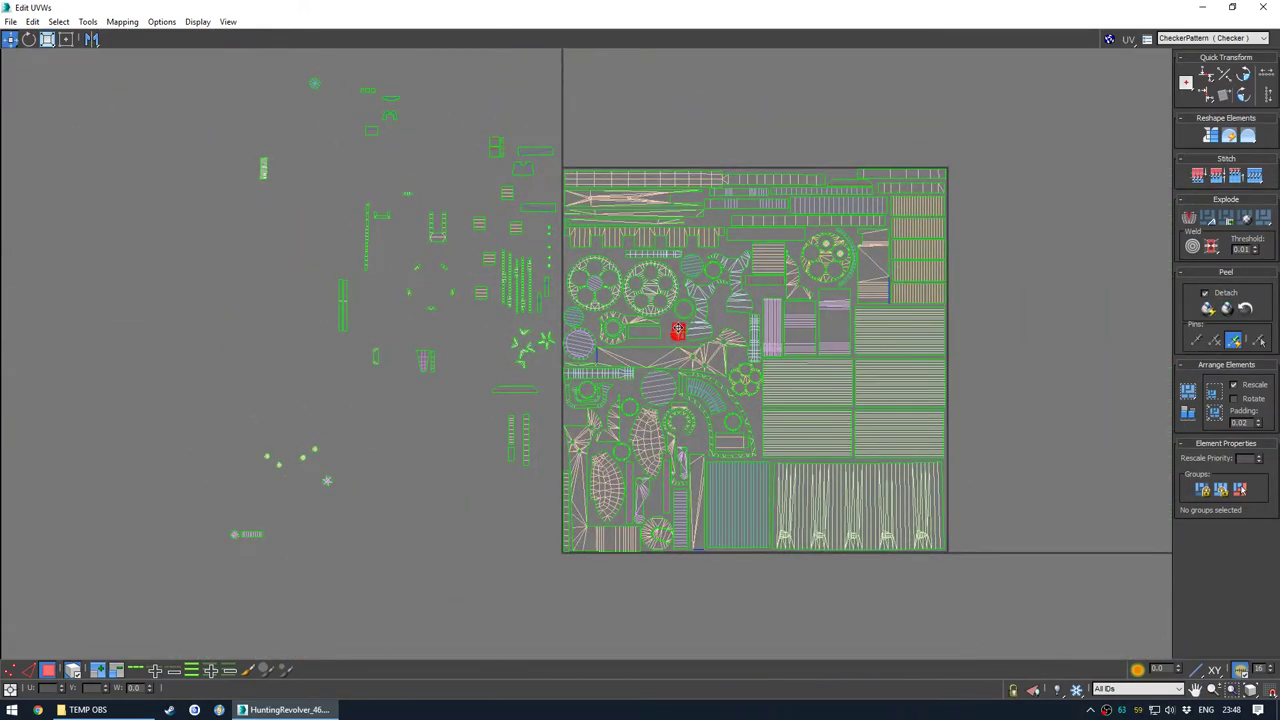
scroll(678, 328, "up", 6)
left_click_drag(678, 335, 666, 338)
scroll(665, 338, "down", 6)
Rotate the two-armed ladder shell to lie horizontally and place it in the rectangle's spot below the five-hole wheels
middle_click_drag(652, 340, 527, 347)
middle_click_drag(323, 319, 370, 342)
left_click_drag(589, 363, 599, 403)
scroll(571, 375, "up", 5)
key("e")
left_click_drag(597, 353, 548, 292)
key("w")
scroll(569, 378, "down", 4)
Try the displaced rectangular shell in gaps near the tile's upper strips, and park it outside the tile
left_click_drag(548, 230, 713, 217)
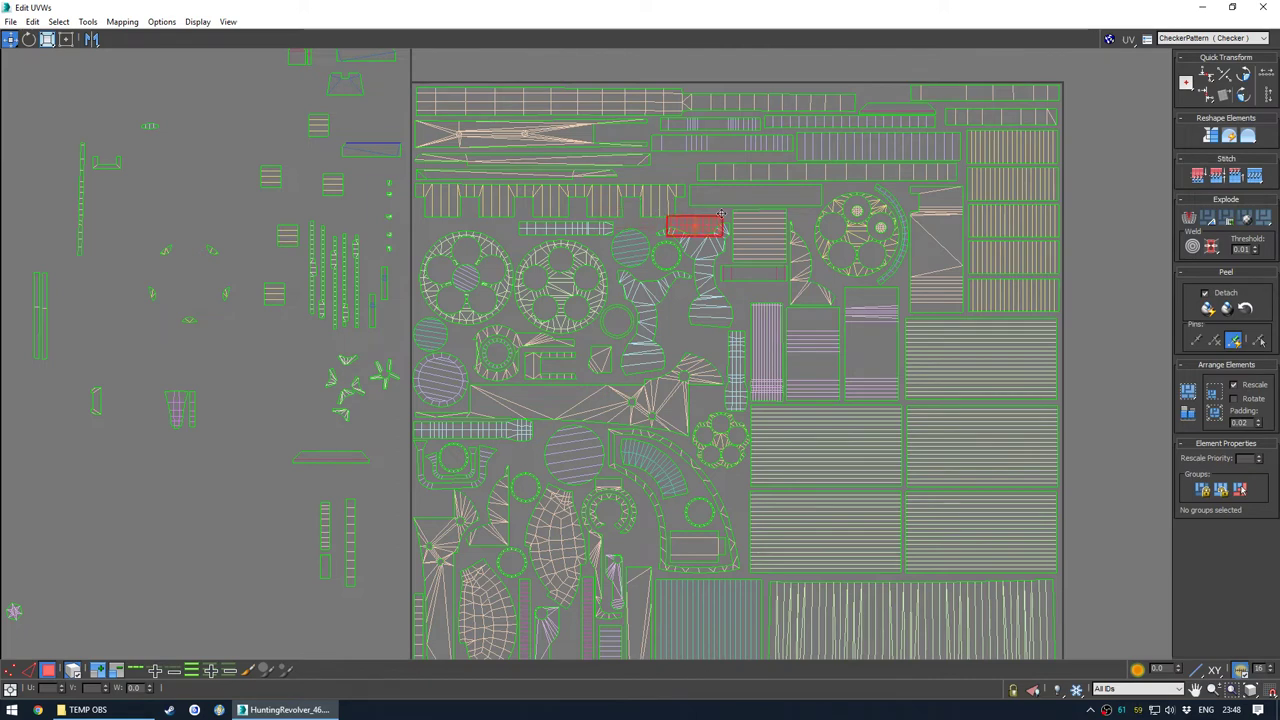
left_click_drag(677, 161, 673, 165)
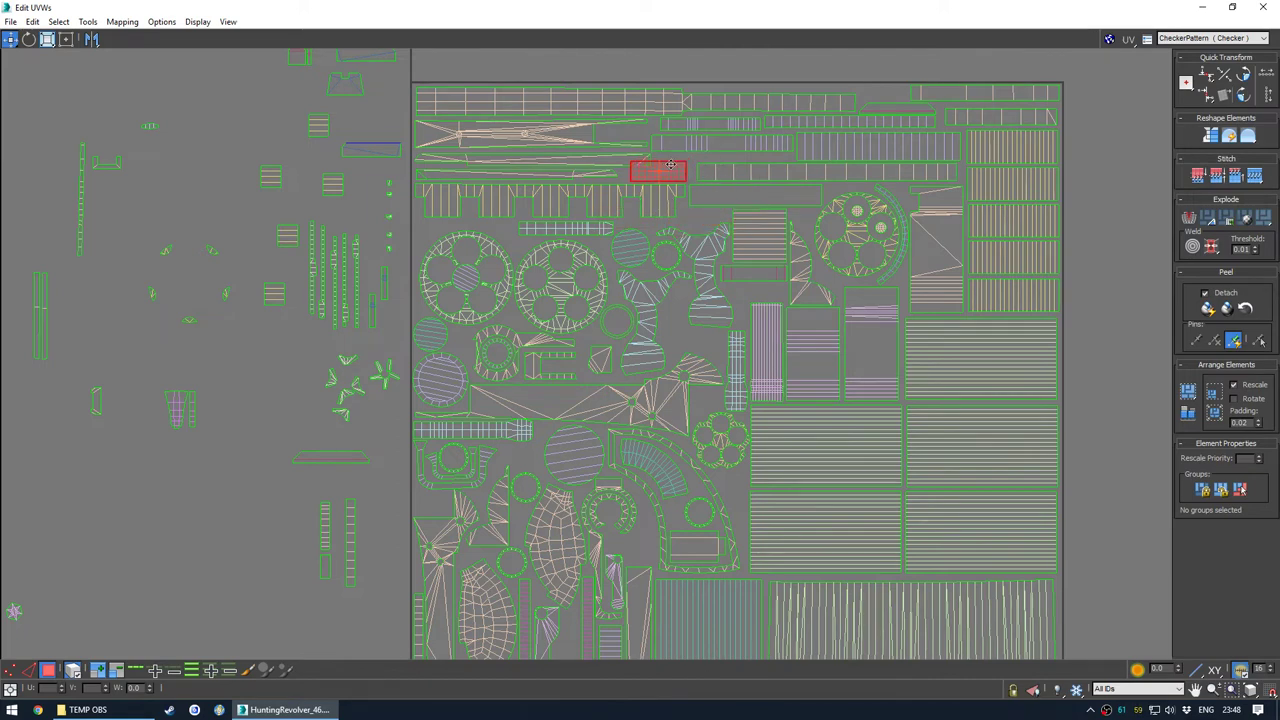
left_click_drag(868, 90, 723, 491)
left_click_drag(611, 489, 243, 473)
Move the two long narrow vertical strips from the far edge of the outside shells closer to the UV tile
middle_click_drag(424, 428, 356, 392)
scroll(480, 392, "down", 2)
key("ctrl+a")
middle_click_drag(618, 428, 597, 417)
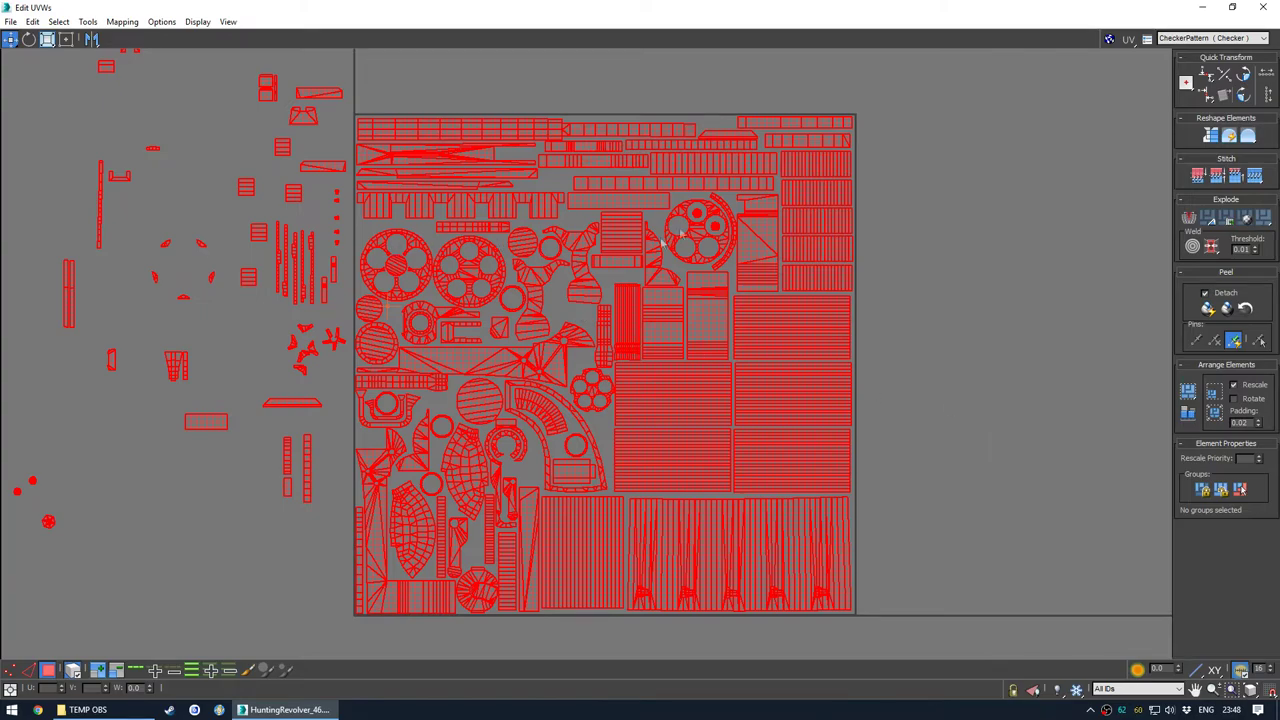
middle_click_drag(956, 294, 1043, 314)
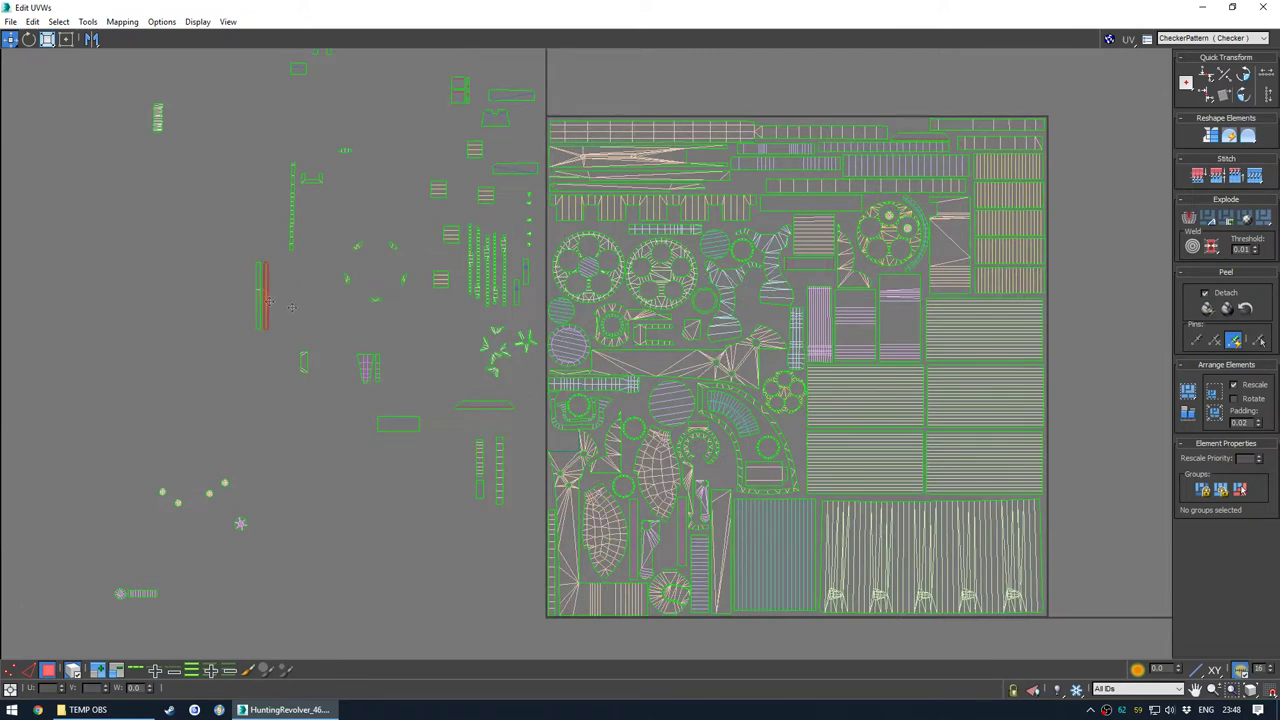
left_click_drag(269, 301, 425, 359)
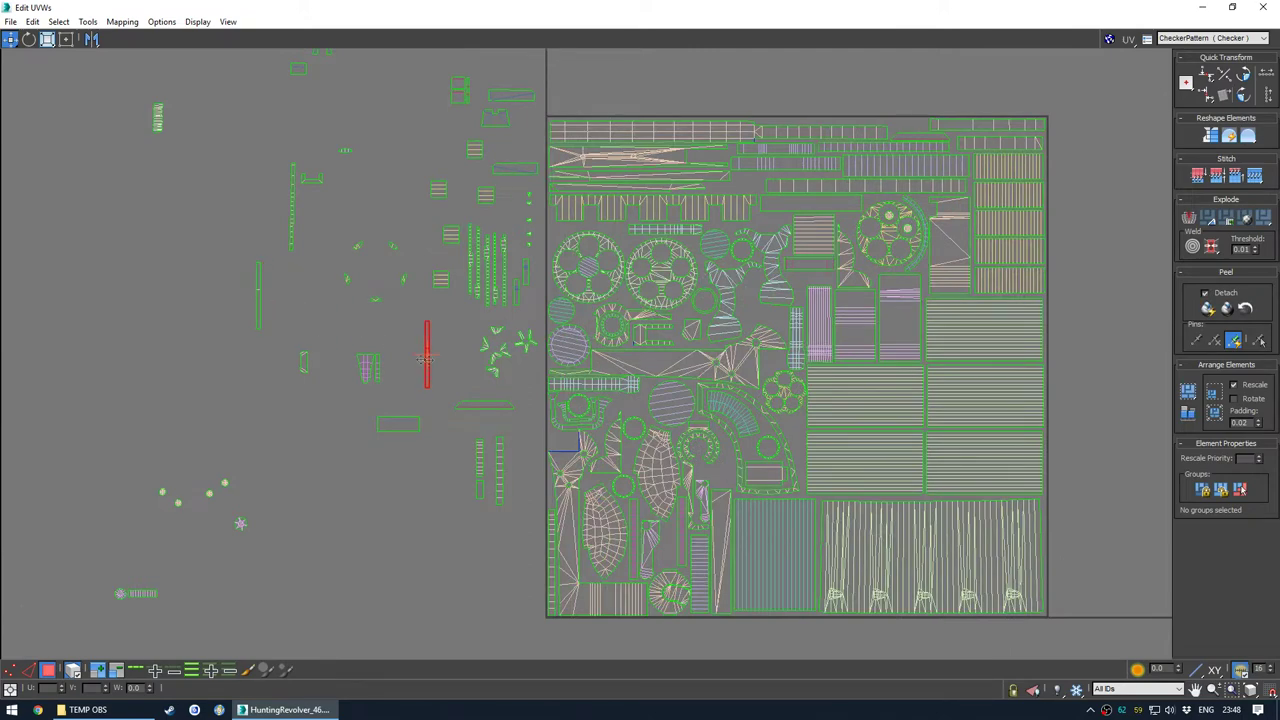
left_click_drag(258, 305, 454, 358)
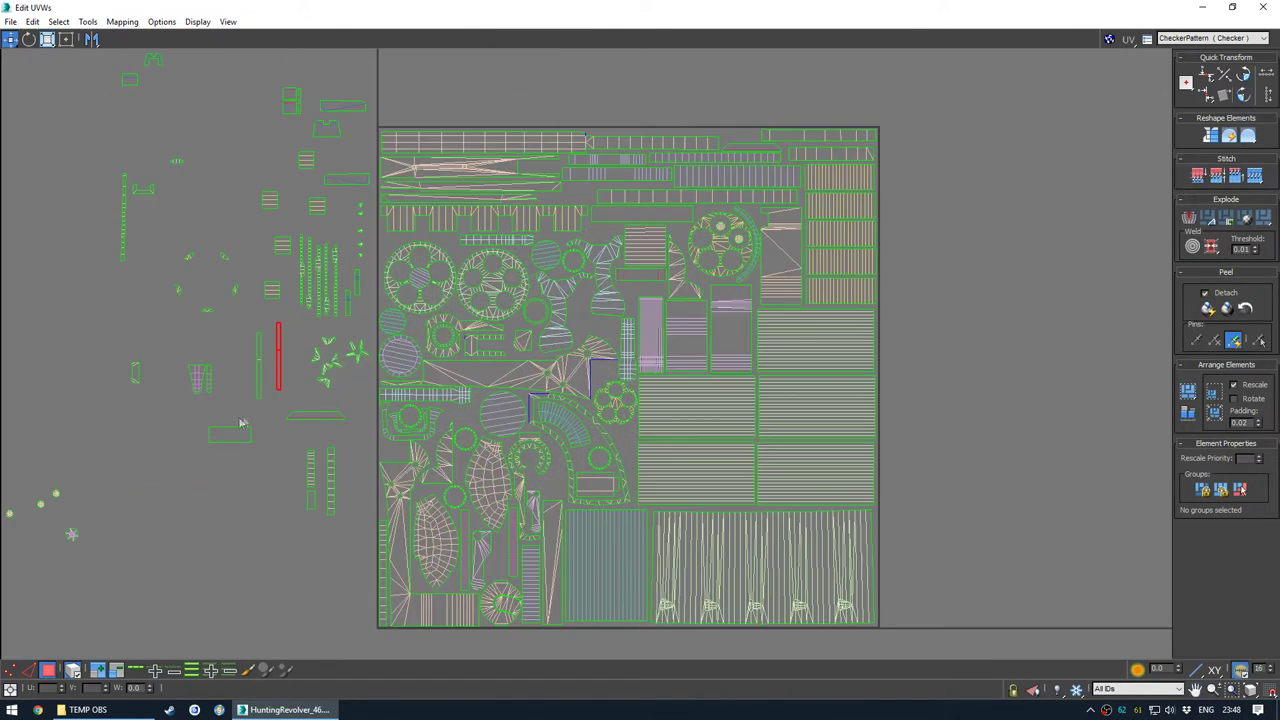
Put the displaced rectangular shell in the slot below the horizontally striped block, moving that slot's wider rectangle outside the tile
left_click_drag(234, 441, 328, 428)
left_click_drag(610, 380, 605, 328)
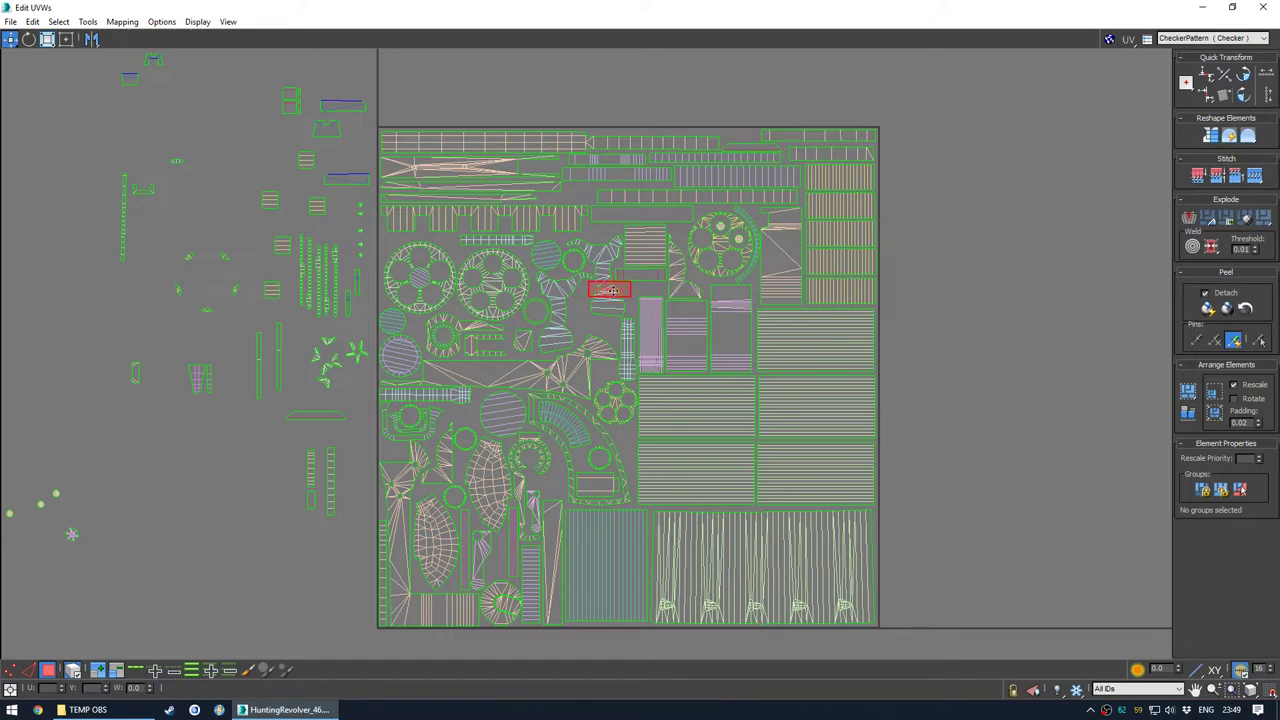
scroll(653, 280, "up", 3)
left_click(708, 272)
scroll(710, 274, "down", 3)
middle_click_drag(710, 274, 589, 316)
left_click_drag(588, 315, 908, 310)
scroll(550, 315, "up", 3)
left_click_drag(566, 325, 587, 314)
scroll(580, 340, "down", 4)
scroll(579, 349, "up", 2)
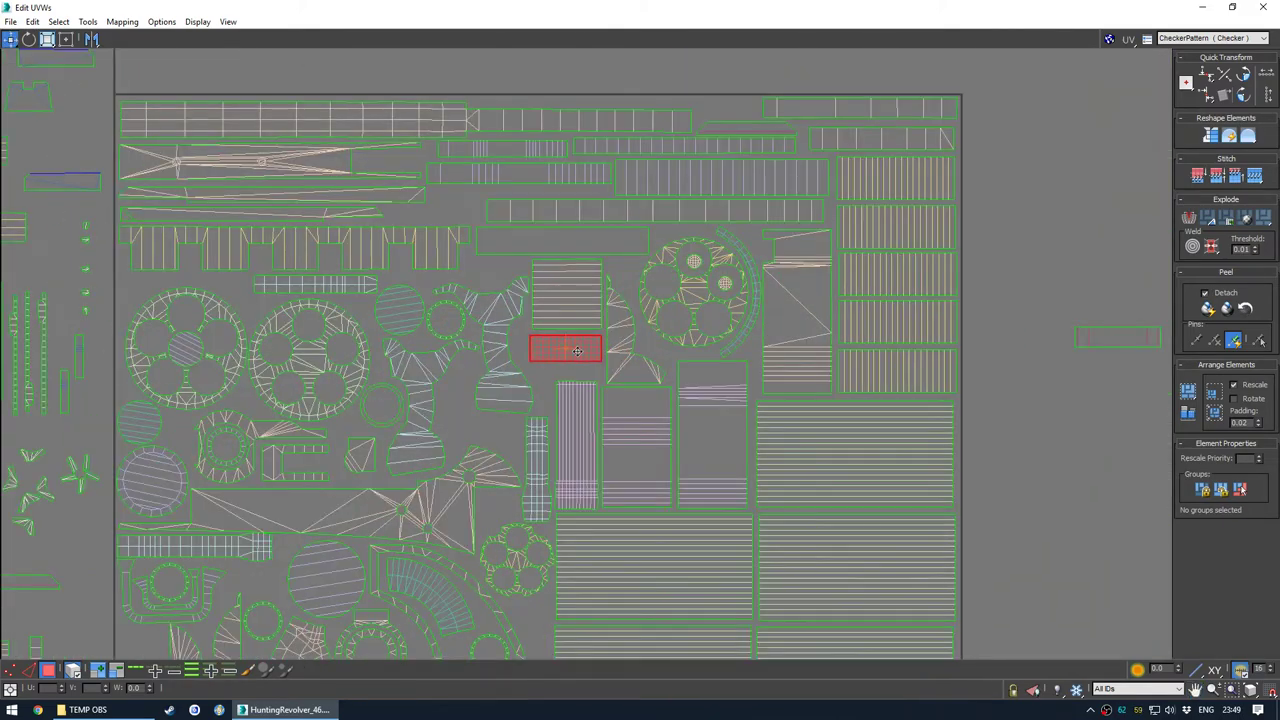
Place the wider rectangle in the gap above the comb-shaped shell, nudging the thin triangulated strip above it upward
left_click_drag(1120, 338, 440, 217)
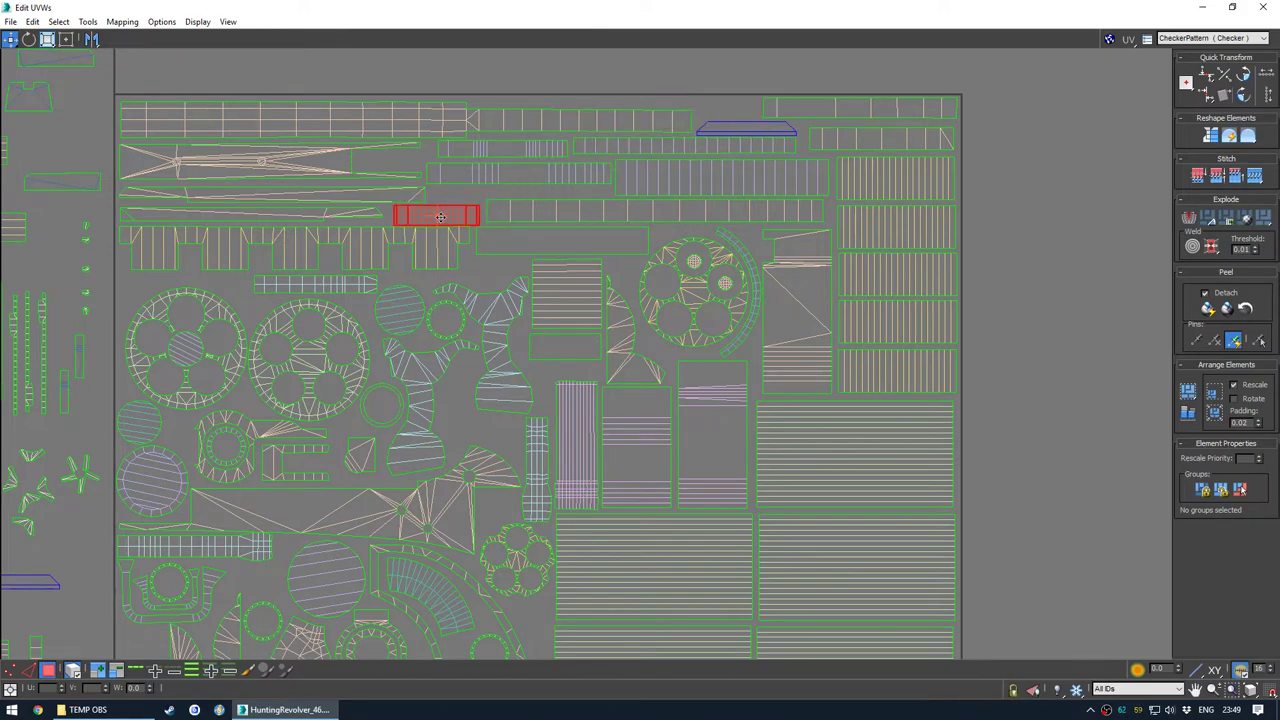
scroll(441, 216, "up", 4)
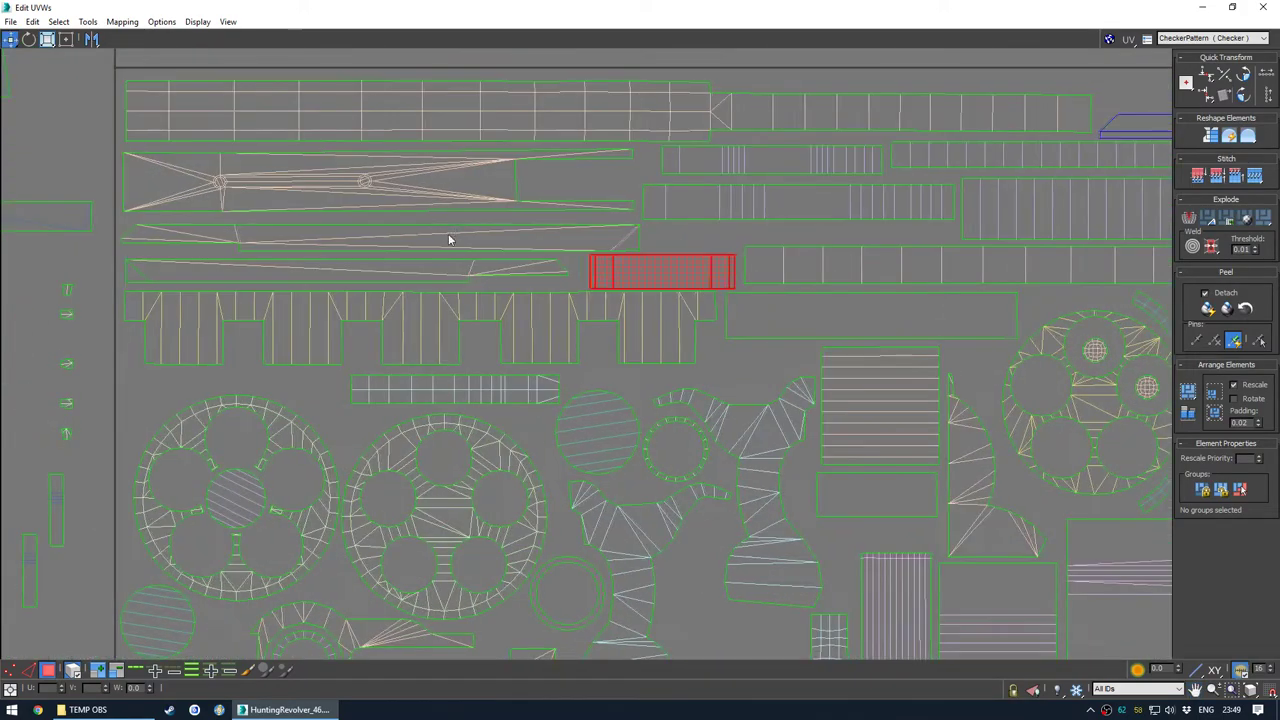
left_click(448, 230)
left_click(614, 270)
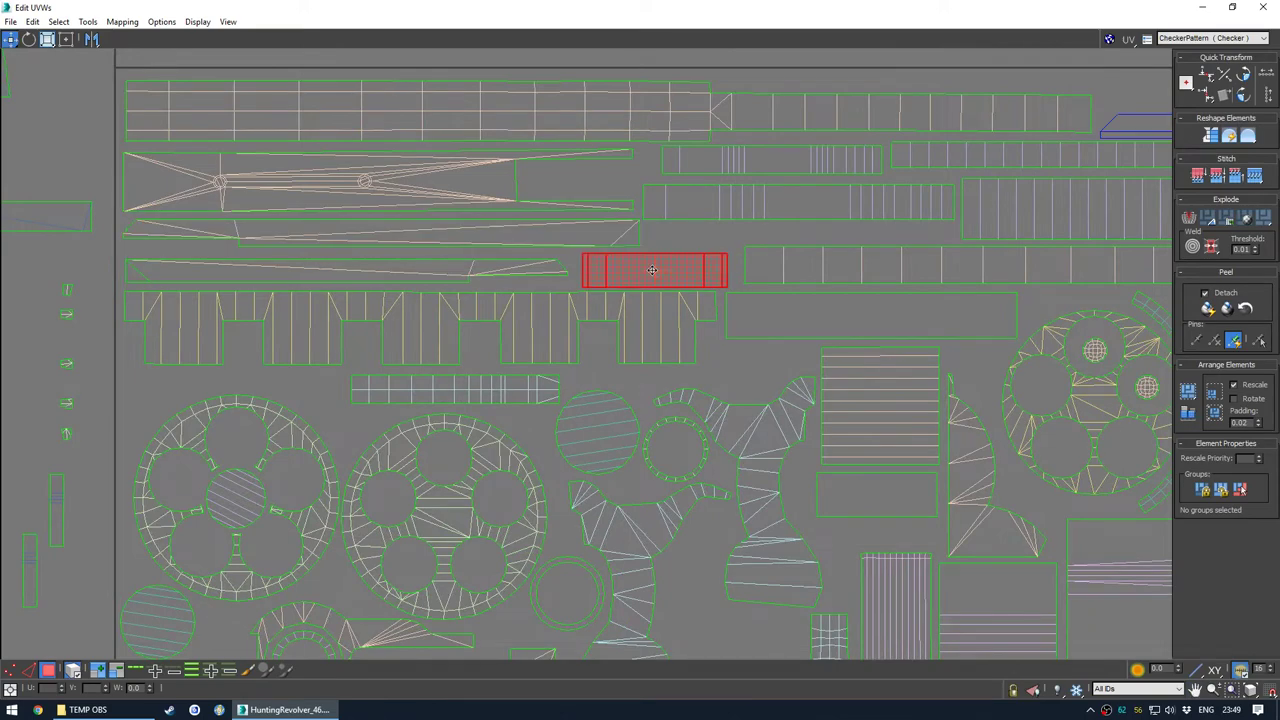
Stretch the thin triangulated strip directly above the comb-shaped shell slightly along its length
left_click(535, 277)
left_click(535, 271)
key("r")
left_click_drag(537, 270, 526, 269)
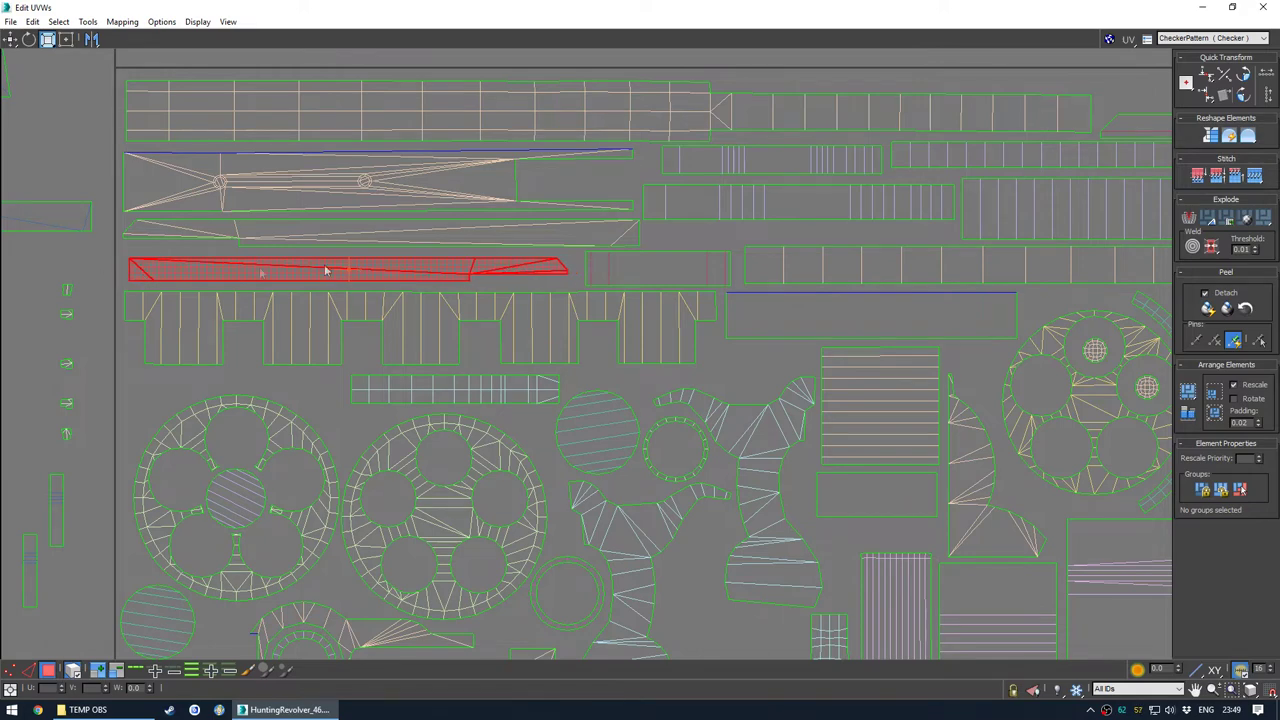
left_click_drag(470, 265, 508, 266)
key("w")
left_click(677, 230)
Nudge the long segmented strip above the long blank rectangle to even out the spacing
middle_click_drag(608, 282, 356, 311)
left_click(613, 303)
left_click_drag(614, 308, 618, 304)
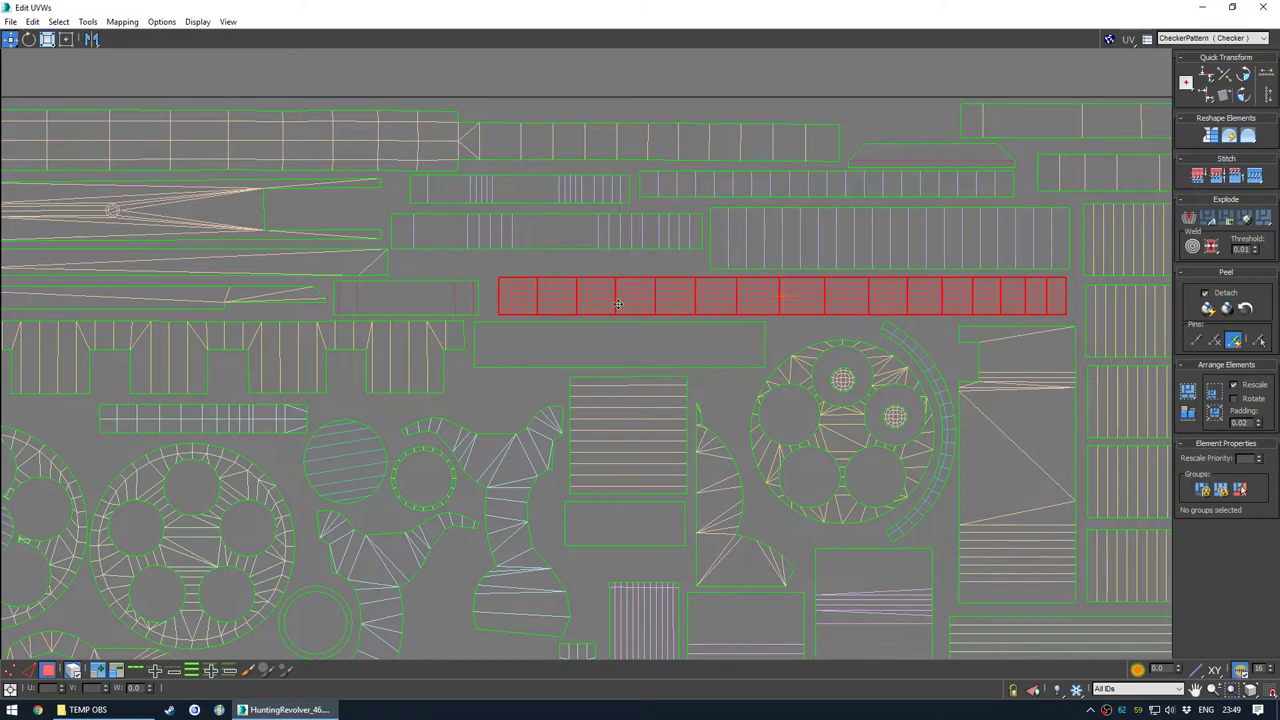
scroll(618, 304, "down", 3)
left_click(988, 370)
scroll(756, 479, "up", 2)
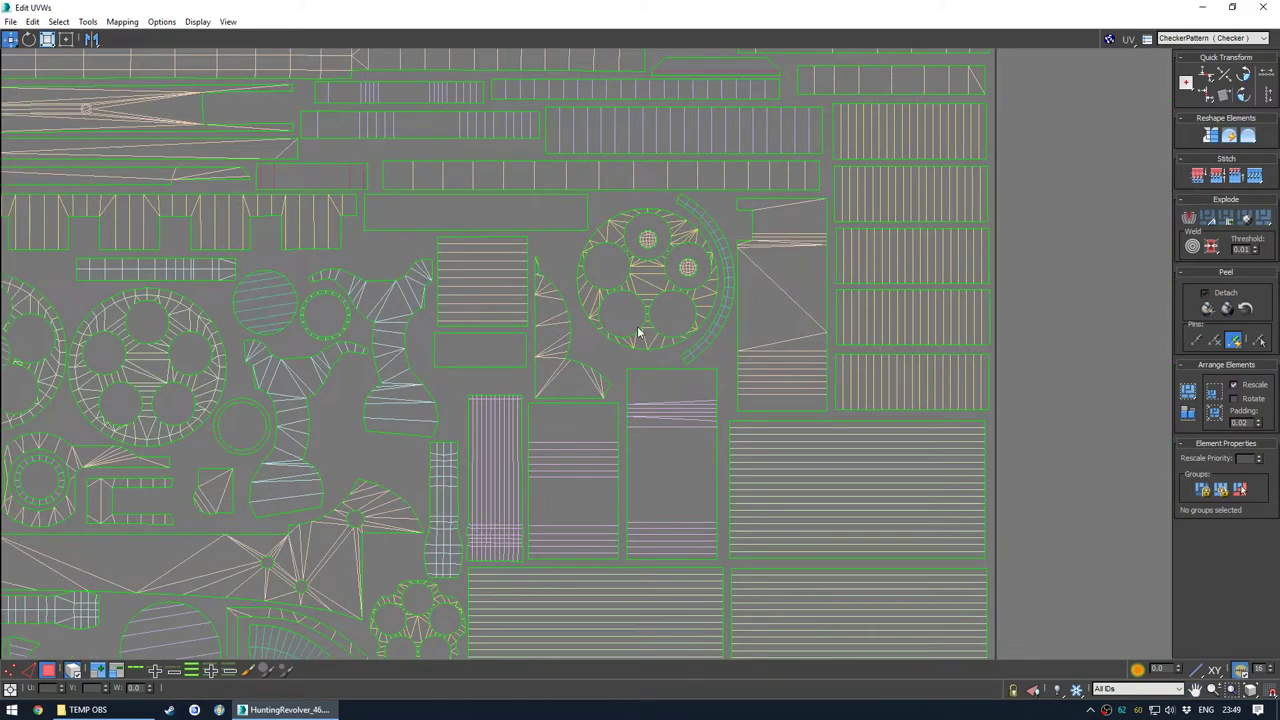
Nudge the five-hole wheel beside the curved ladder shell to adjust its clearance
left_click(656, 280)
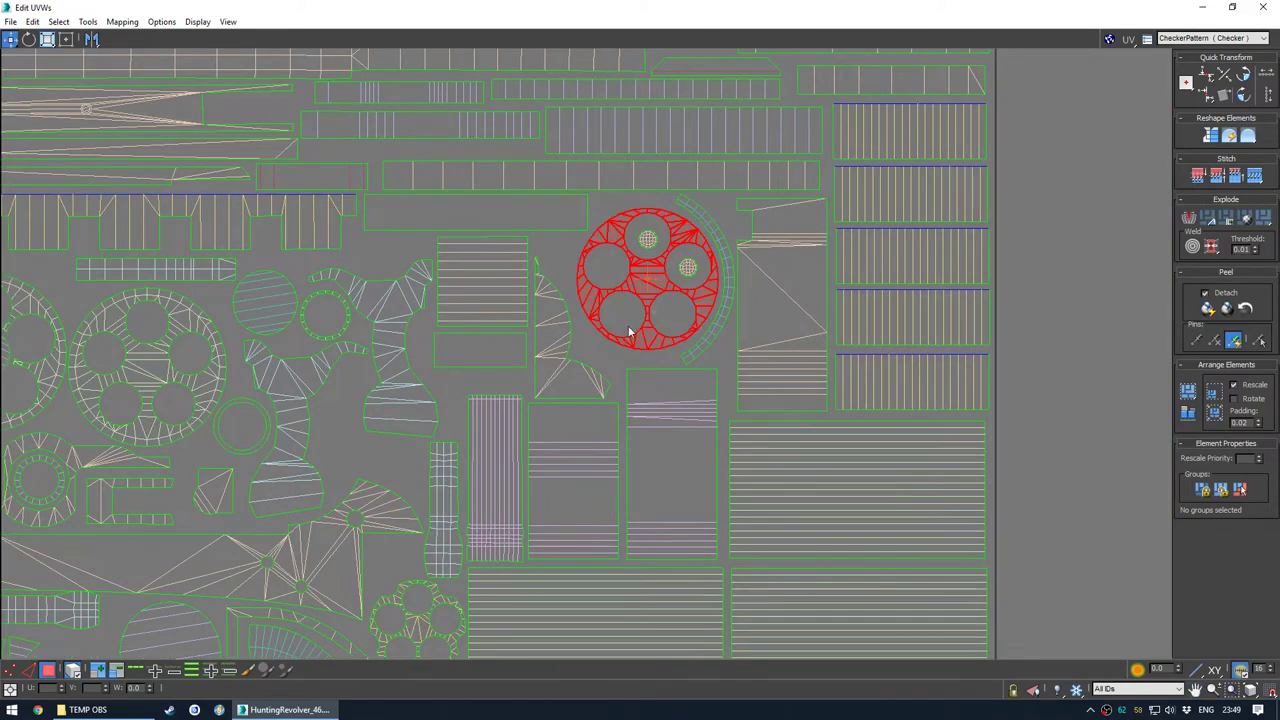
scroll(655, 278, "up", 3)
left_click_drag(637, 269, 636, 273)
key("r")
key("w")
left_click(583, 169)
scroll(584, 172, "down", 5)
middle_click_drag(585, 174, 704, 264)
scroll(590, 270, "down", 2)
scroll(524, 288, "up", 2)
Separate two thin ladder strips from the strip cluster outside the tile, placing one above it and one below
mouse_move(484, 311)
middle_mouse_down()
mouse_move(475, 299)
mouse_move(467, 309)
middle_mouse_up()
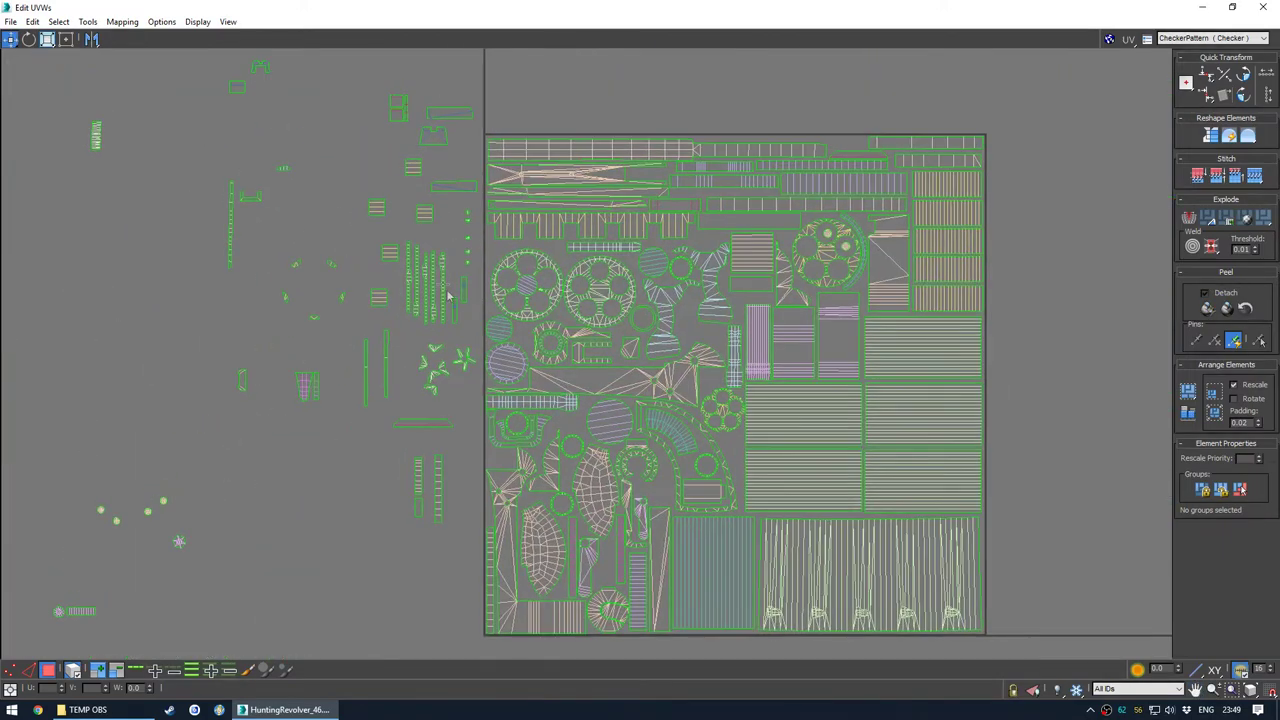
left_click_drag(370, 441, 367, 446)
left_click_drag(432, 298, 331, 208)
scroll(393, 299, "down", 2)
middle_click_drag(391, 308, 393, 334)
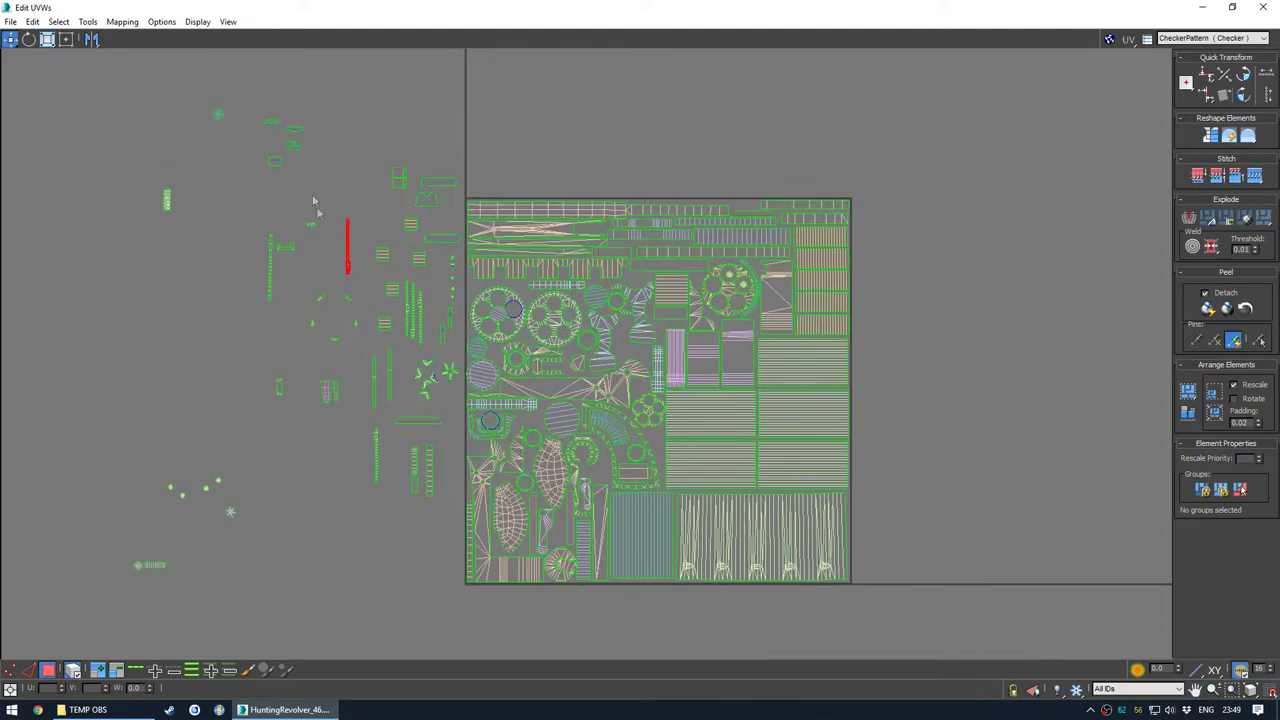
Bring the outlying upper and lower groups of small shells closer to the UV tile
left_click_drag(349, 204, 350, 200)
left_click_drag(279, 164, 355, 200)
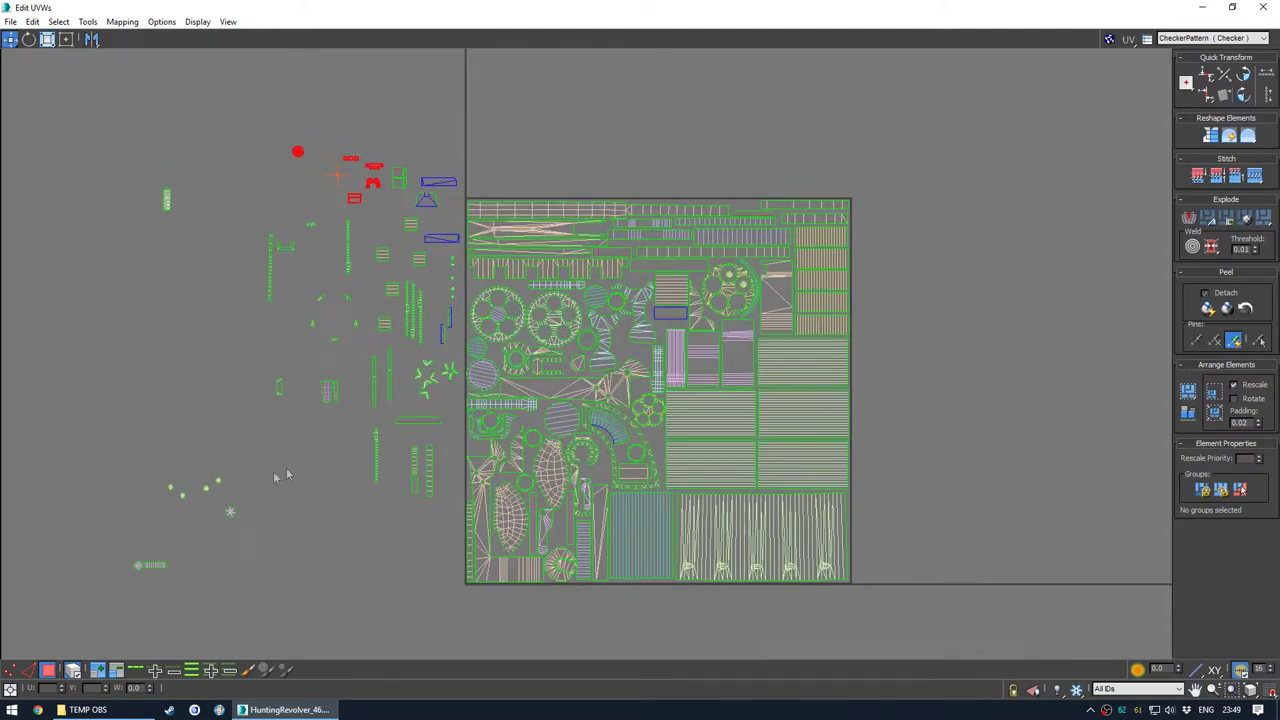
left_click_drag(143, 443, 252, 528)
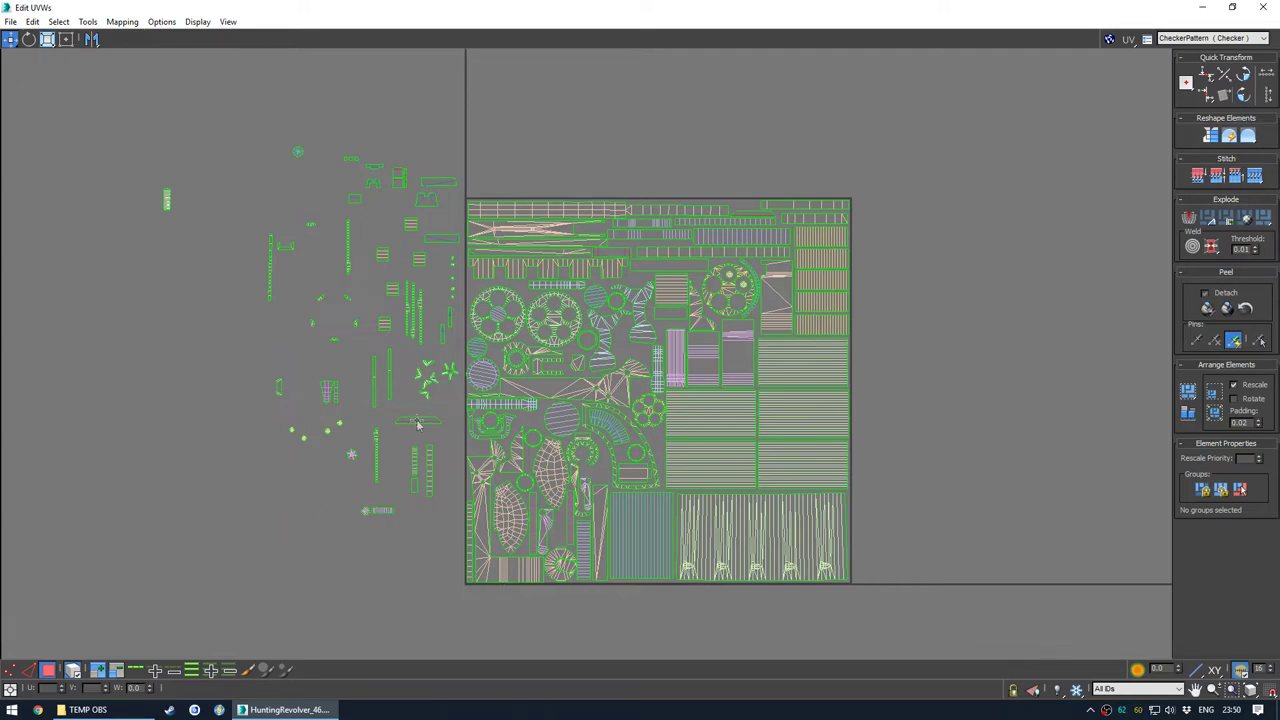
middle_click_drag(386, 422, 332, 427)
Fit the trapezoidal shell upside down below the comb-shaped shell, and nudge the five-hole wheel beneath it
key("ctrl+a")
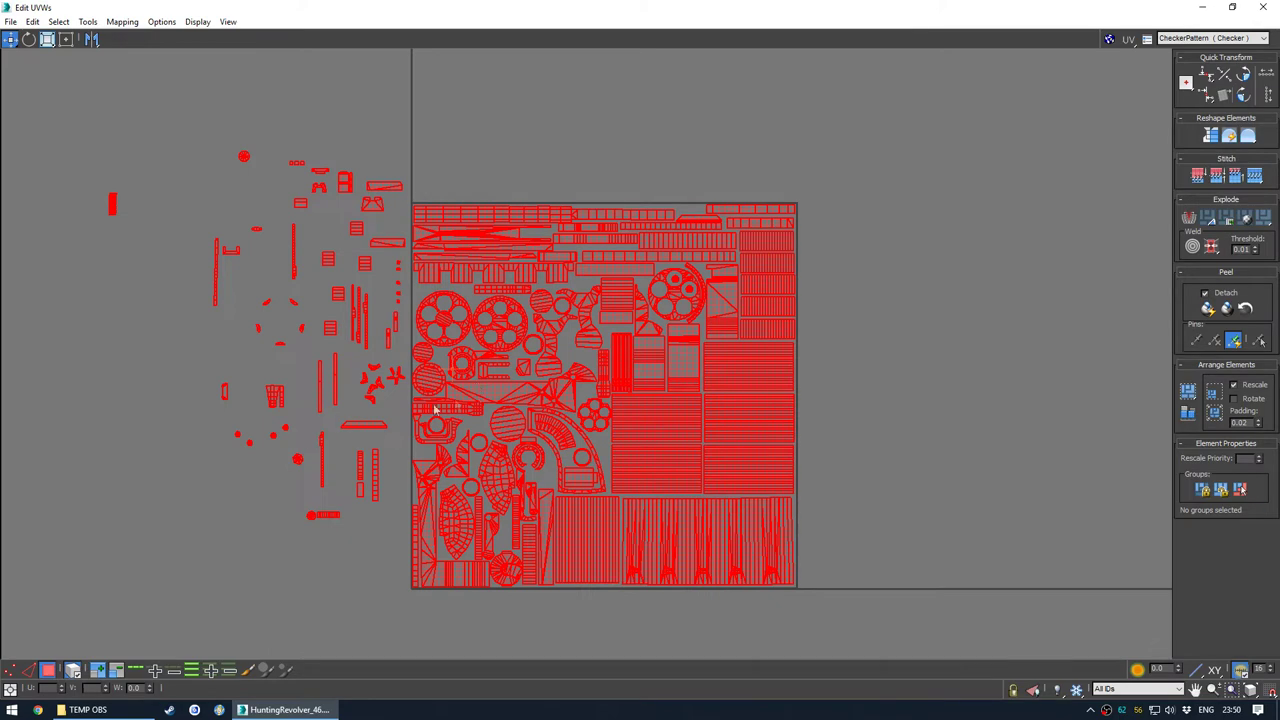
left_click(361, 411)
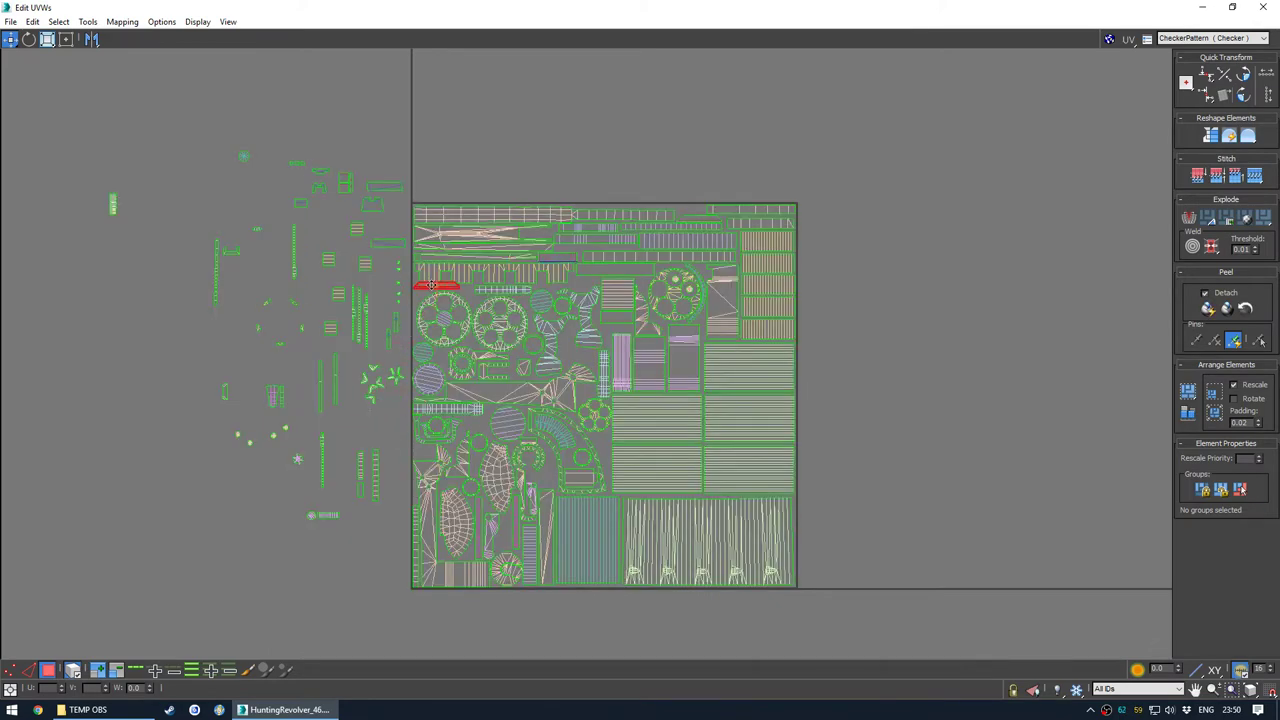
scroll(431, 286, "up", 7)
key("e")
left_click_drag(424, 291, 583, 285)
key("w")
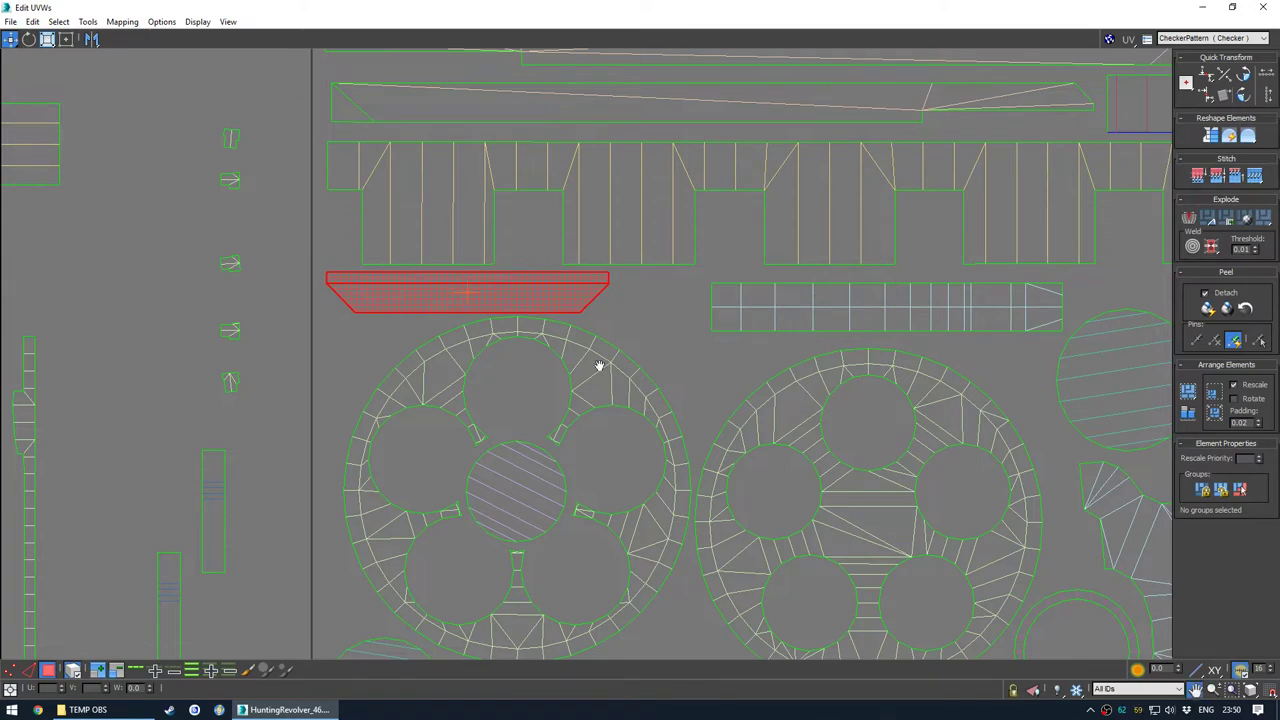
scroll(509, 333, "down", 2)
left_click(509, 400)
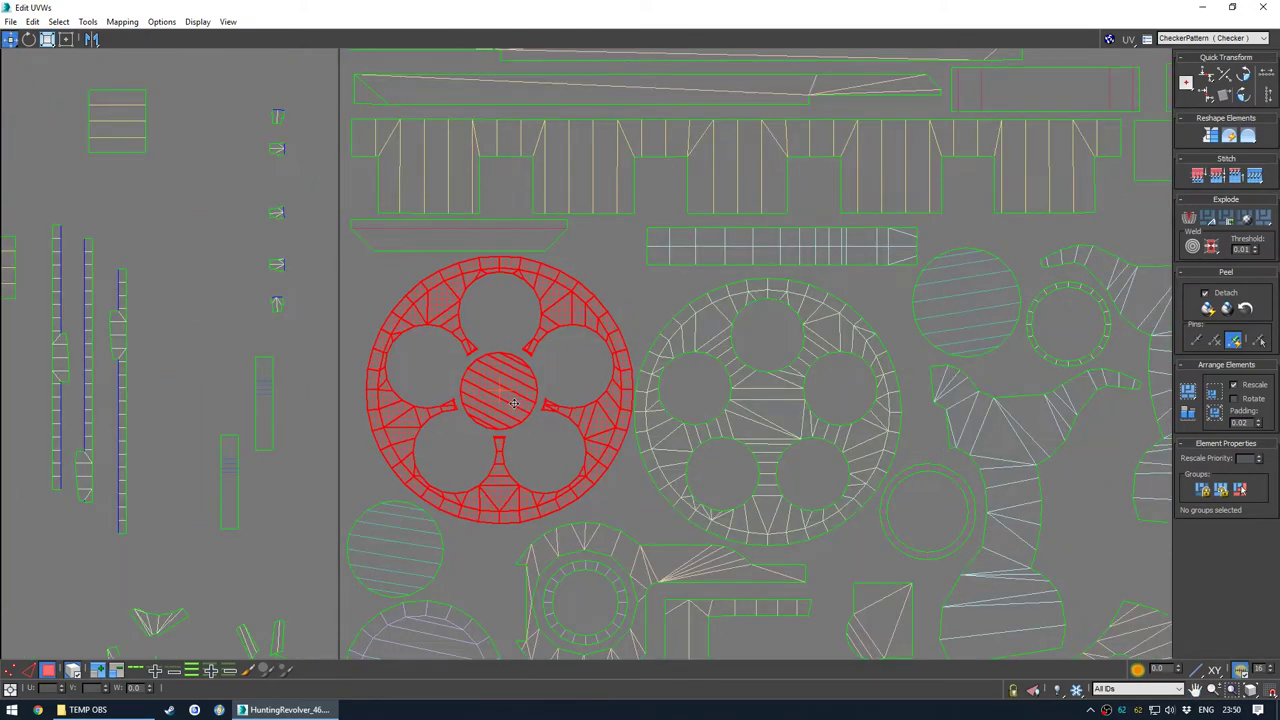
scroll(509, 400, "down", 5)
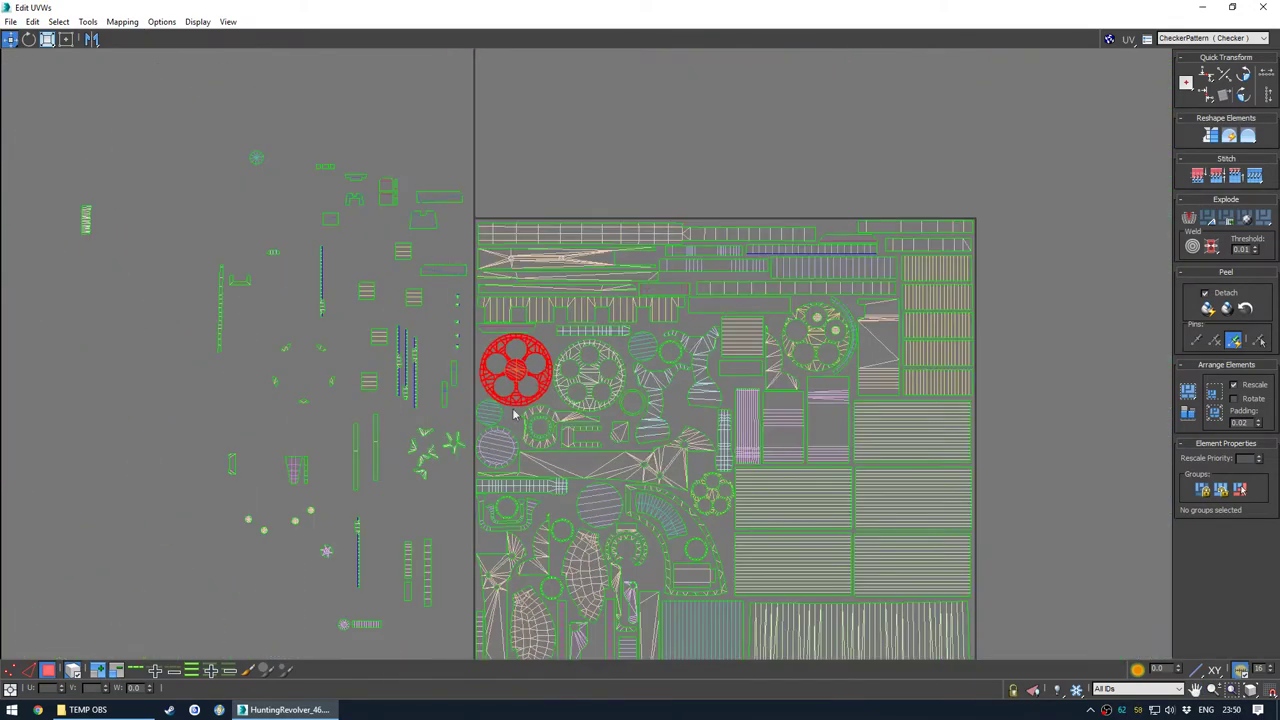
Try the outside ladder strip in the gap beside the hooked shells, and park it just outside the tile
left_click(380, 501)
middle_click_drag(418, 520, 368, 456)
left_click_drag(695, 222, 771, 156)
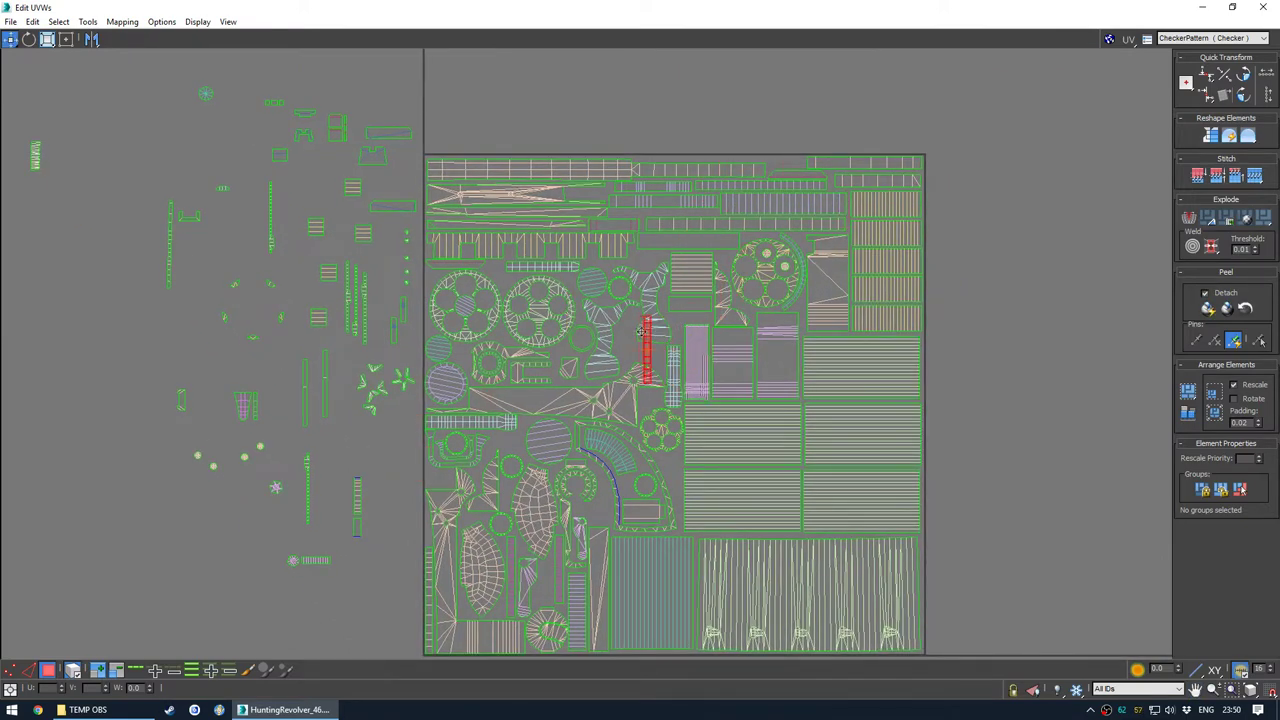
middle_click_drag(490, 540, 477, 487)
Nudge the wide pleated shell within its corner of the UV tile
scroll(757, 525, "up", 2)
middle_click_drag(751, 525, 628, 477)
scroll(694, 491, "up", 3)
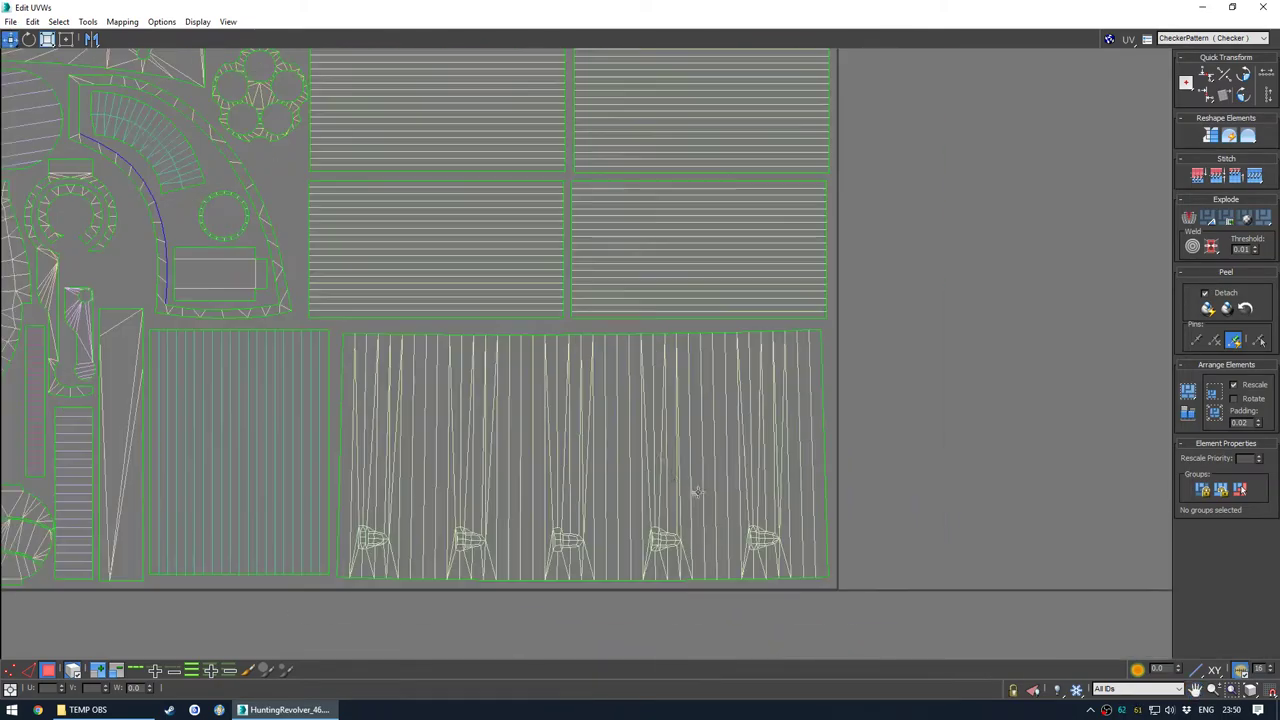
left_click(662, 457)
left_click(905, 368)
scroll(905, 365, "down", 3)
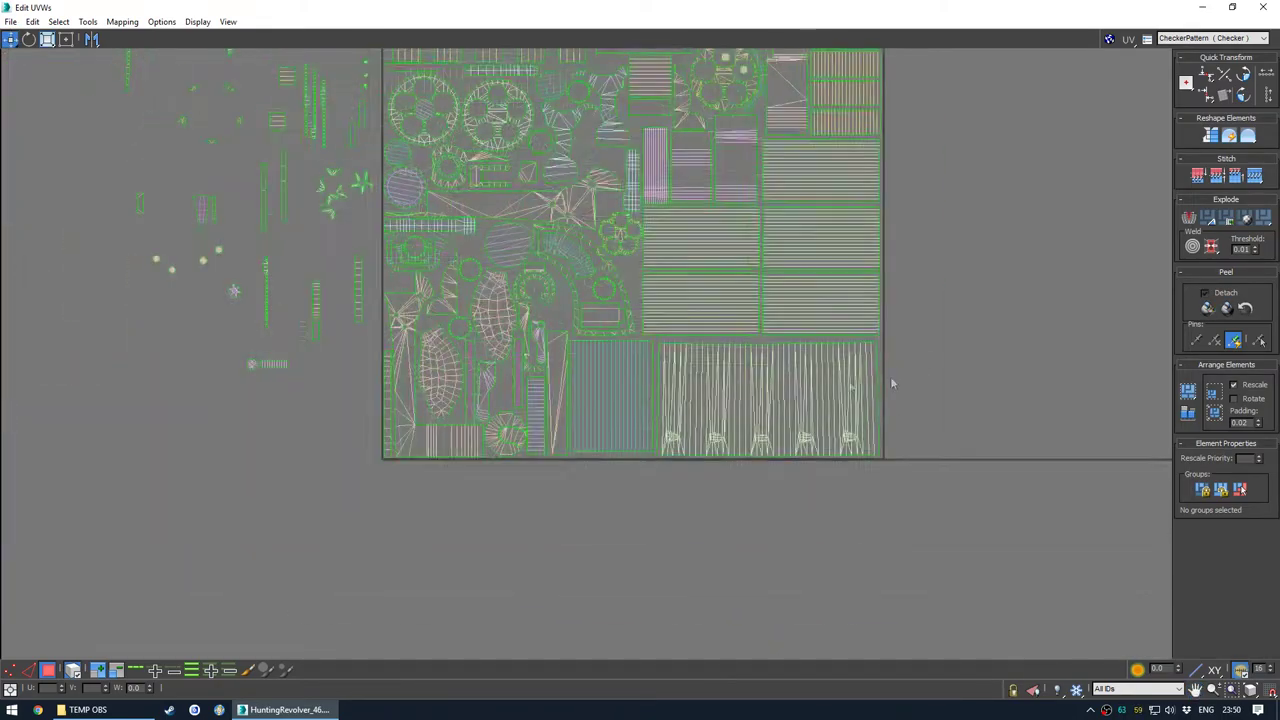
Shift the four large striped rectangles as a group, and move the fifth one down close above them
middle_click_drag(795, 275, 729, 363)
scroll(722, 363, "up", 2)
left_click_drag(964, 315, 612, 400)
left_click_drag(718, 404, 721, 406)
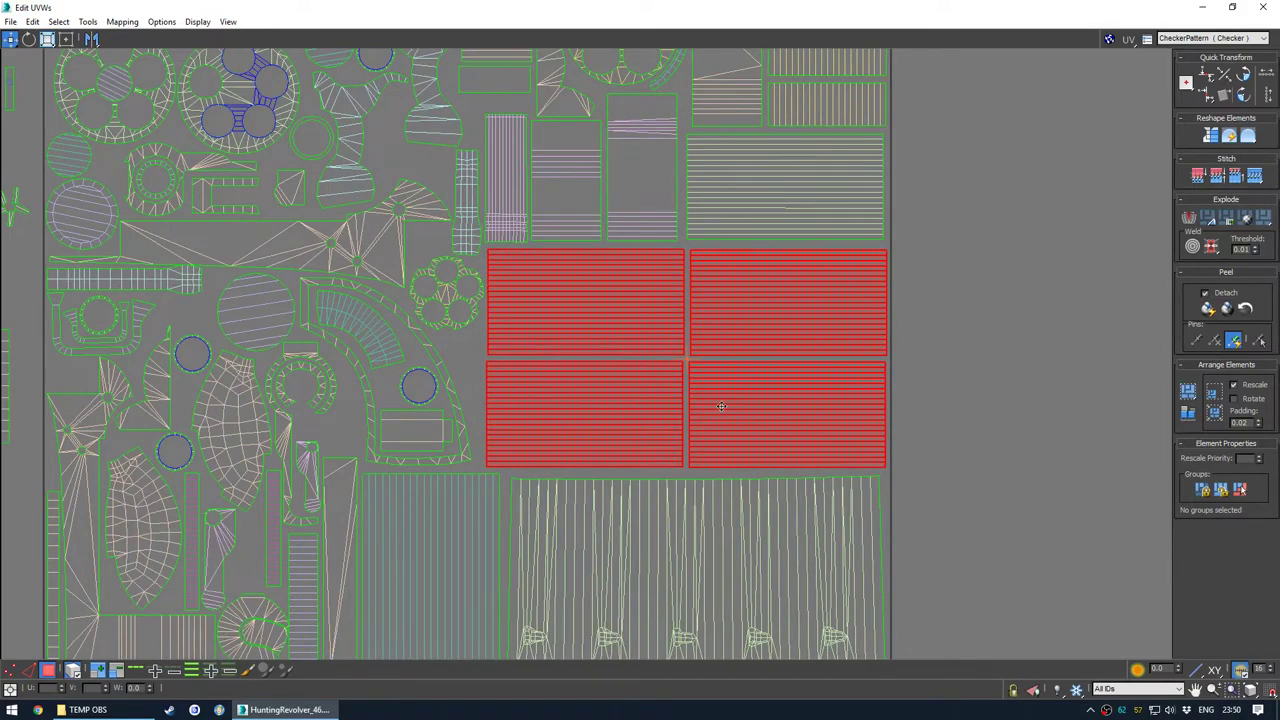
middle_click_drag(839, 307, 735, 443)
scroll(758, 333, "up", 3)
left_click_drag(757, 331, 761, 335)
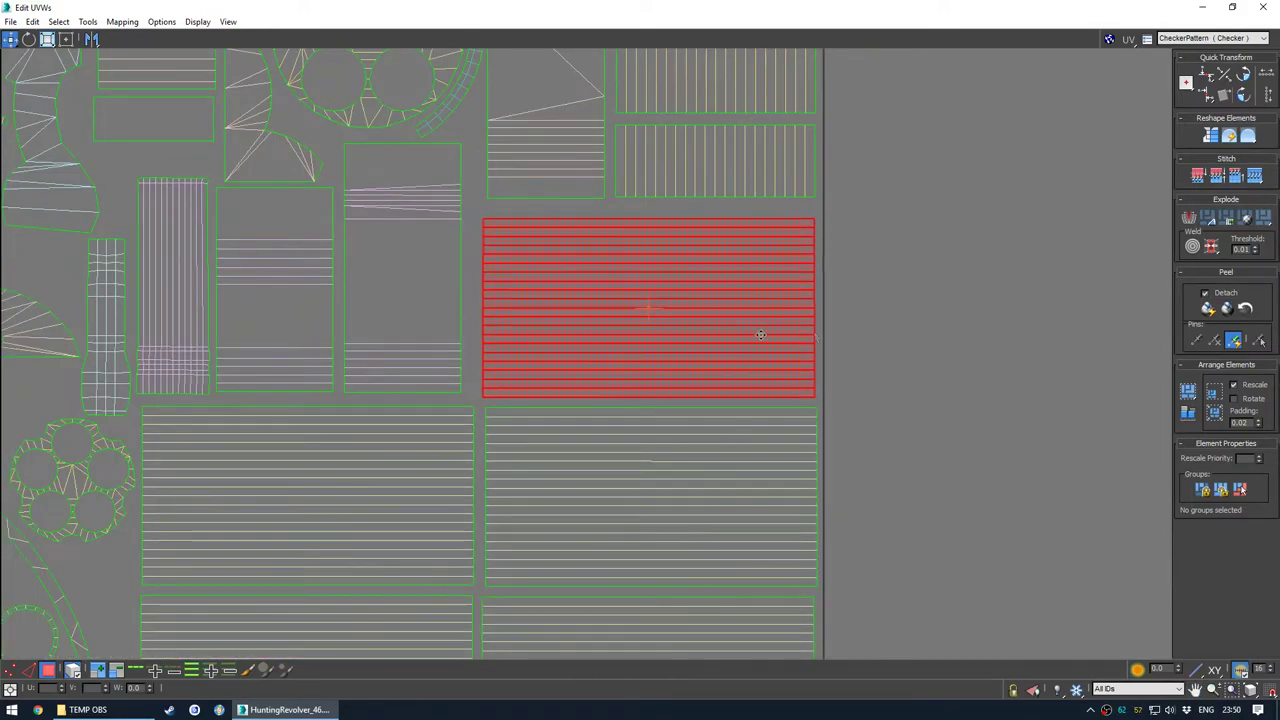
left_click(864, 338)
Move the three tall purple-striped rectangles closer together and toward the large striped rectangles
scroll(862, 338, "down", 4)
middle_click_drag(727, 365, 651, 417)
scroll(645, 400, "up", 3)
left_click_drag(586, 362, 594, 363)
left_click_drag(508, 373, 520, 378)
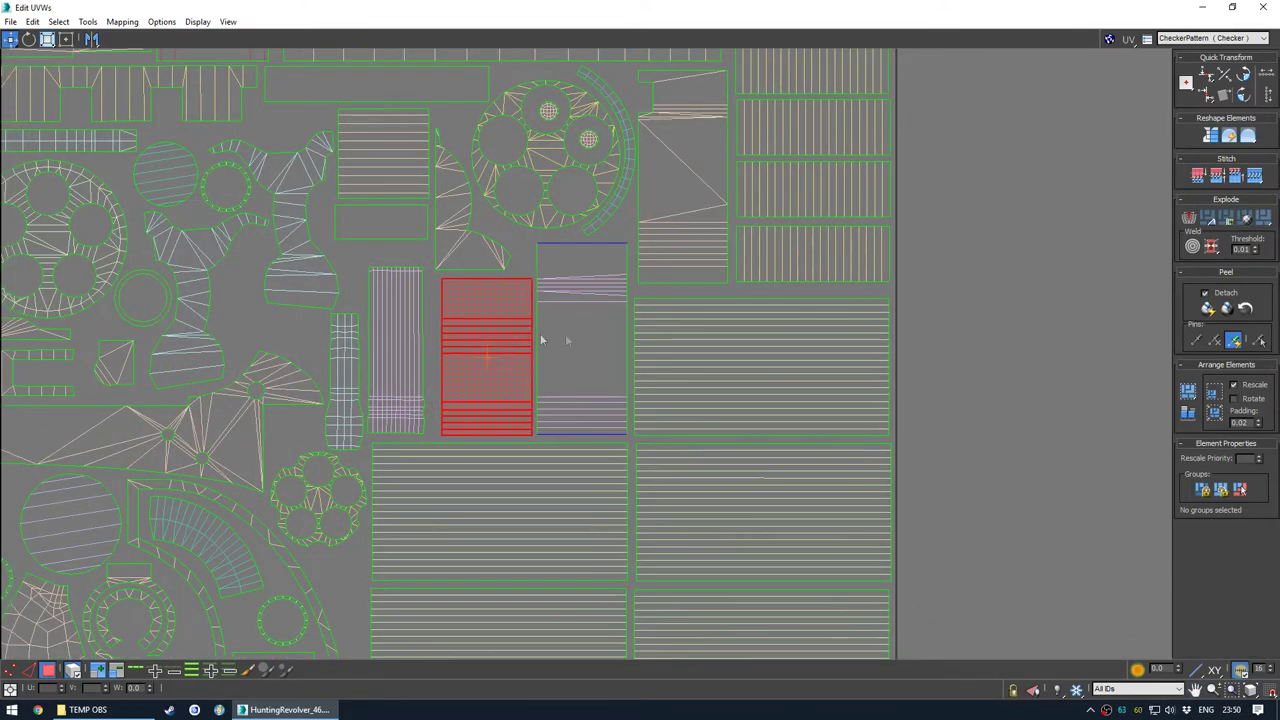
scroll(444, 362, "up", 2)
left_click_drag(390, 364, 413, 374)
Tighten the spacing of the wide pleated shell and the vertically striped rectangle beside it along the tile's edge
scroll(418, 382, "down", 4)
middle_click_drag(672, 464, 637, 232)
scroll(546, 366, "up", 3)
middle_click_drag(462, 405, 529, 360)
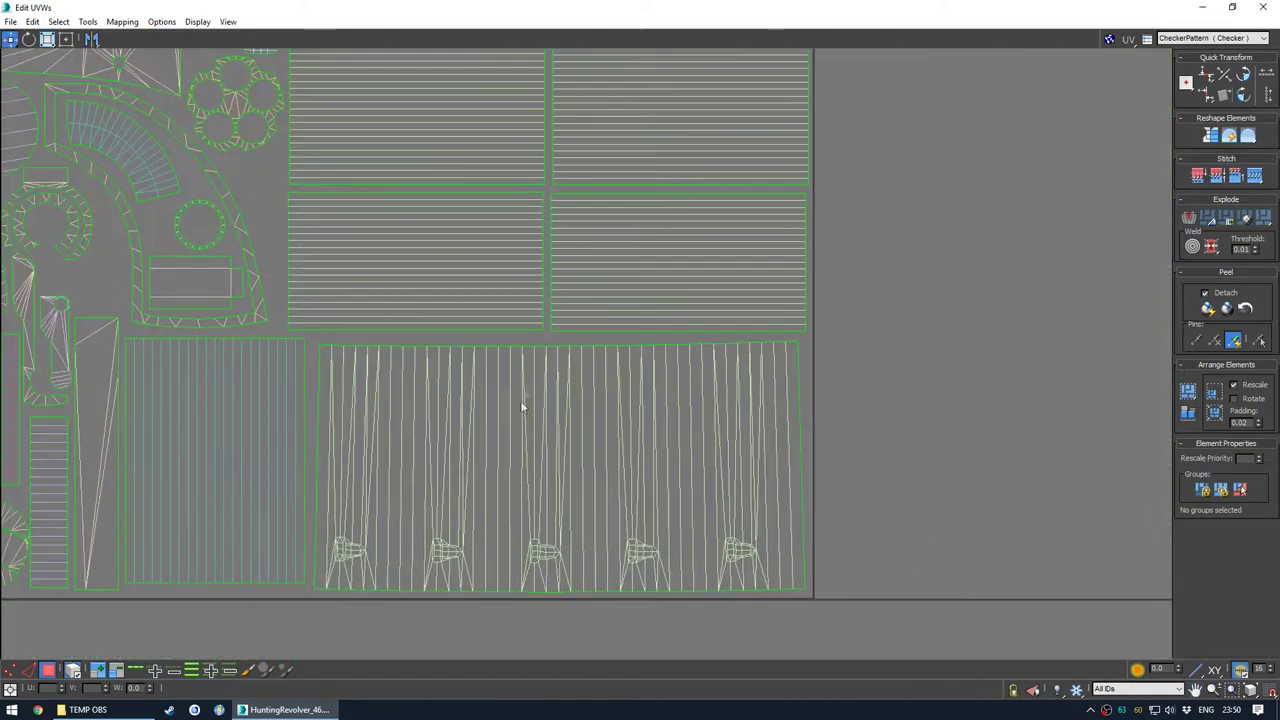
left_click_drag(578, 425, 578, 424)
middle_click_drag(371, 484, 622, 458)
left_click_drag(504, 476, 508, 484)
middle_click_drag(508, 484, 636, 465)
Nudge the tall triangulated rectangle, the ladder block and the narrow ladder strip beside them to even their gaps
scroll(432, 474, "up", 1)
left_click(497, 466)
left_click_drag(498, 467, 506, 471)
left_click_drag(424, 472, 433, 479)
middle_click_drag(420, 410, 473, 432)
left_click_drag(431, 417, 432, 423)
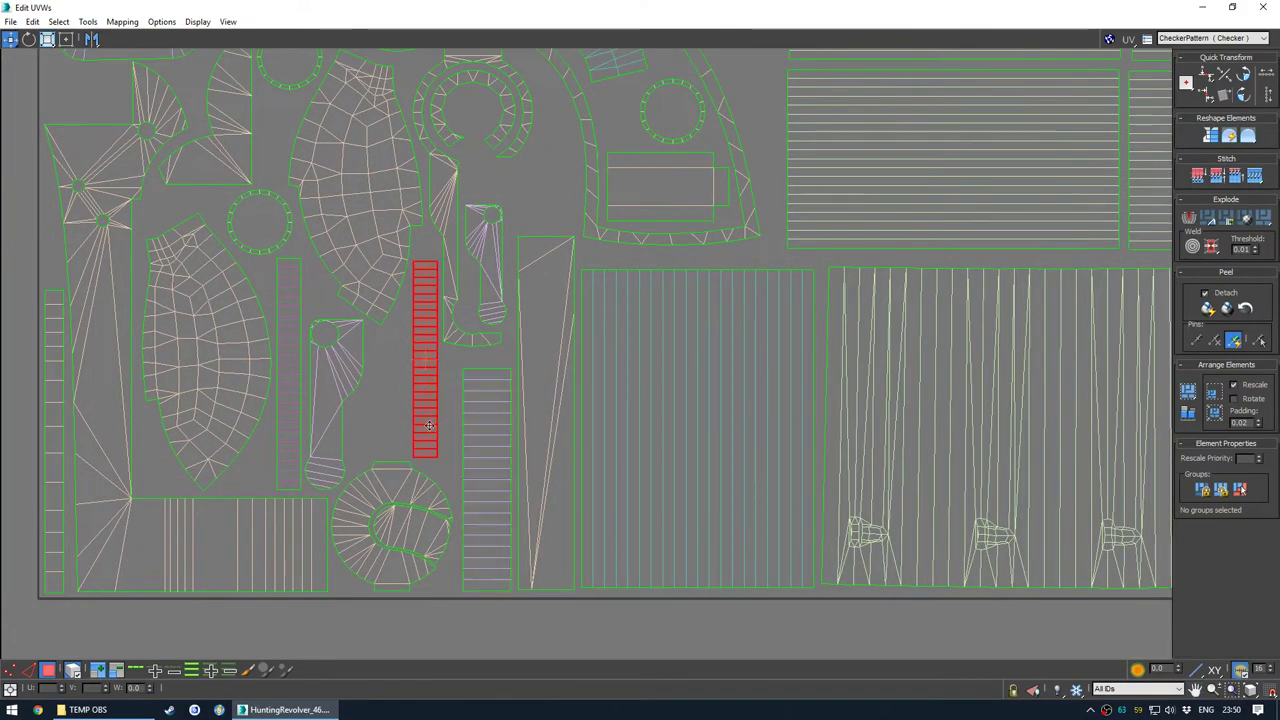
scroll(432, 423, "down", 4)
Move the narrow gridded strip up beside the tall purple-hatched rectangle, clear of the small five-lobed gear shell
left_click(586, 511)
scroll(565, 217, "up", 3)
middle_click_drag(565, 340, 514, 486)
middle_click_drag(536, 280, 526, 346)
left_click_drag(457, 370, 472, 304)
left_click(444, 337)
scroll(491, 343, "down", 4)
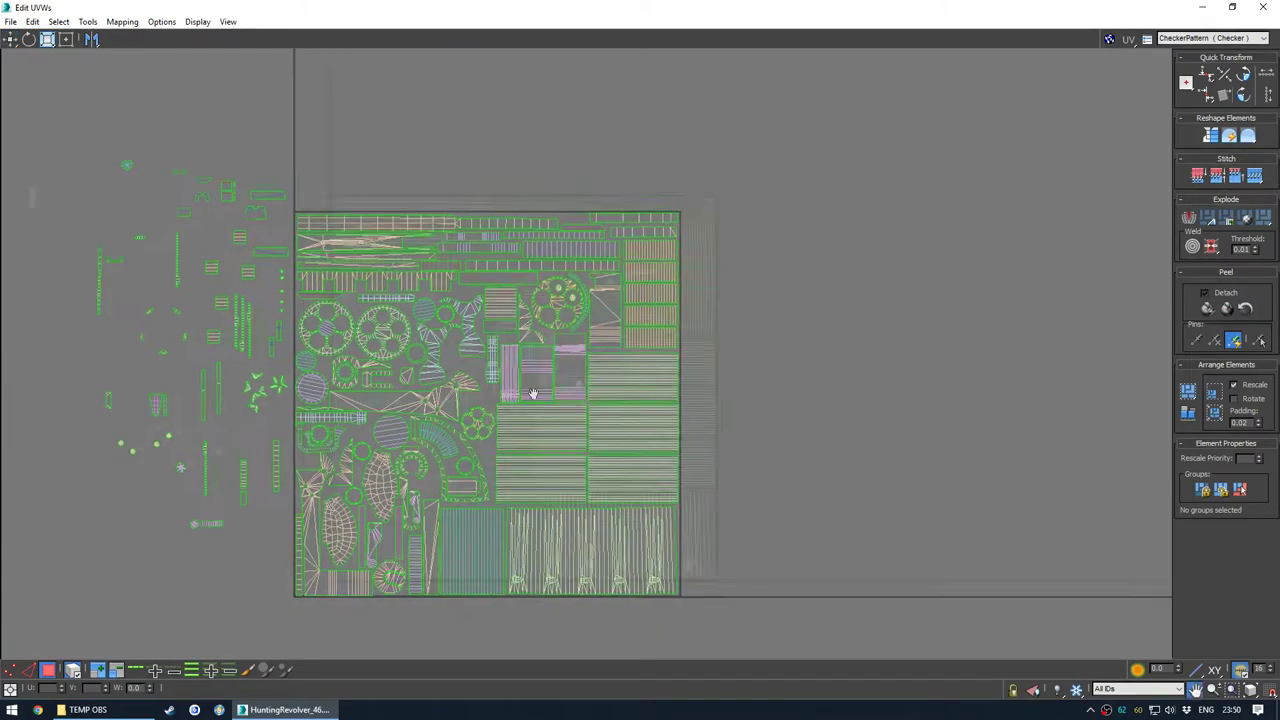
Select the small five-lobed gear shell and check its part on the 3D model
middle_click_drag(531, 391, 671, 383)
scroll(671, 383, "up", 3)
left_click_drag(642, 351, 665, 395)
left_click(1233, 7)
middle_click_drag(740, 300, 660, 312, "alt")
left_click(450, 102)
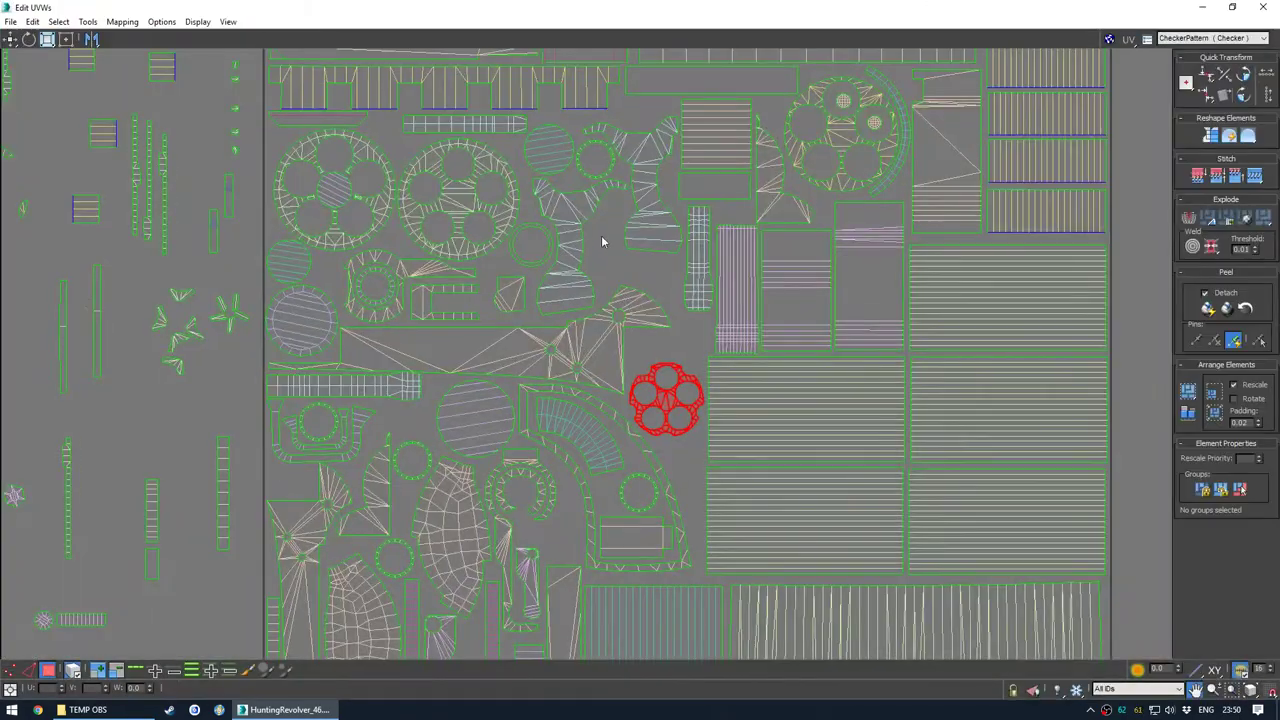
Deselect the gear shell and examine the small V-shaped and thin strip shells outside the tile at edge level
scroll(605, 242, "down", 3)
left_click(201, 428)
middle_click_drag(441, 362, 441, 467)
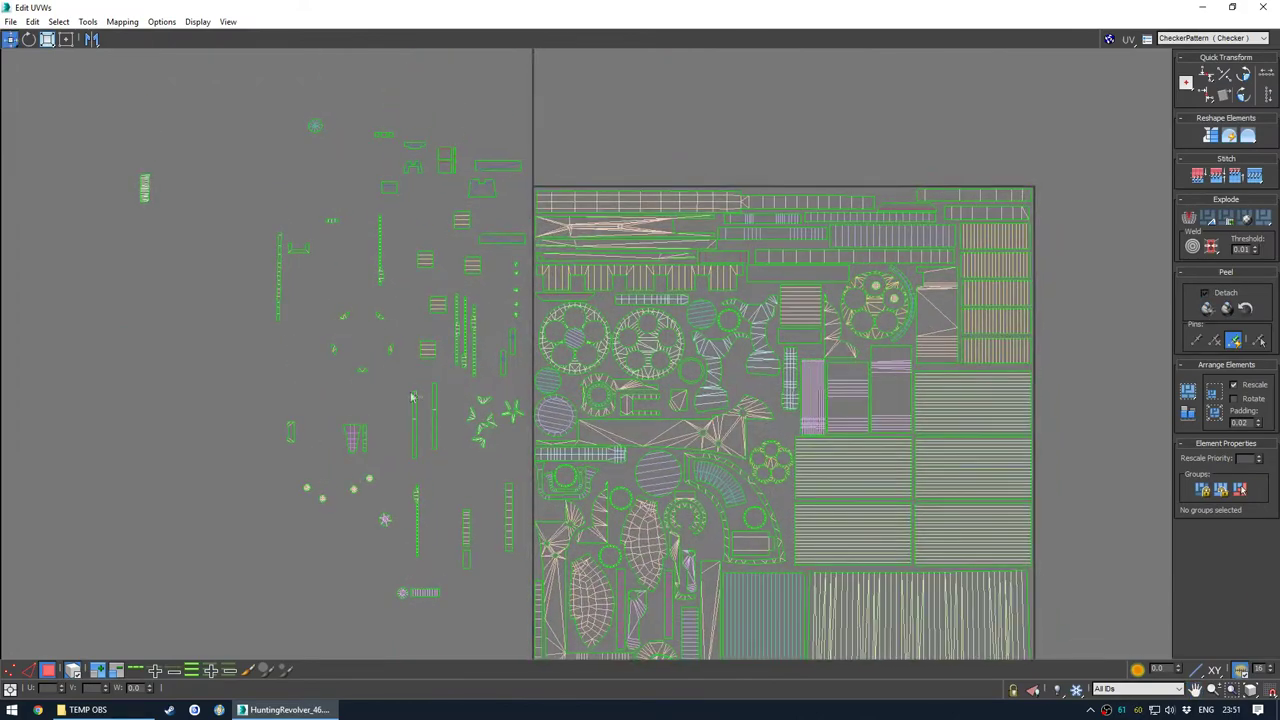
middle_click_drag(412, 394, 400, 369)
scroll(479, 413, "up", 3)
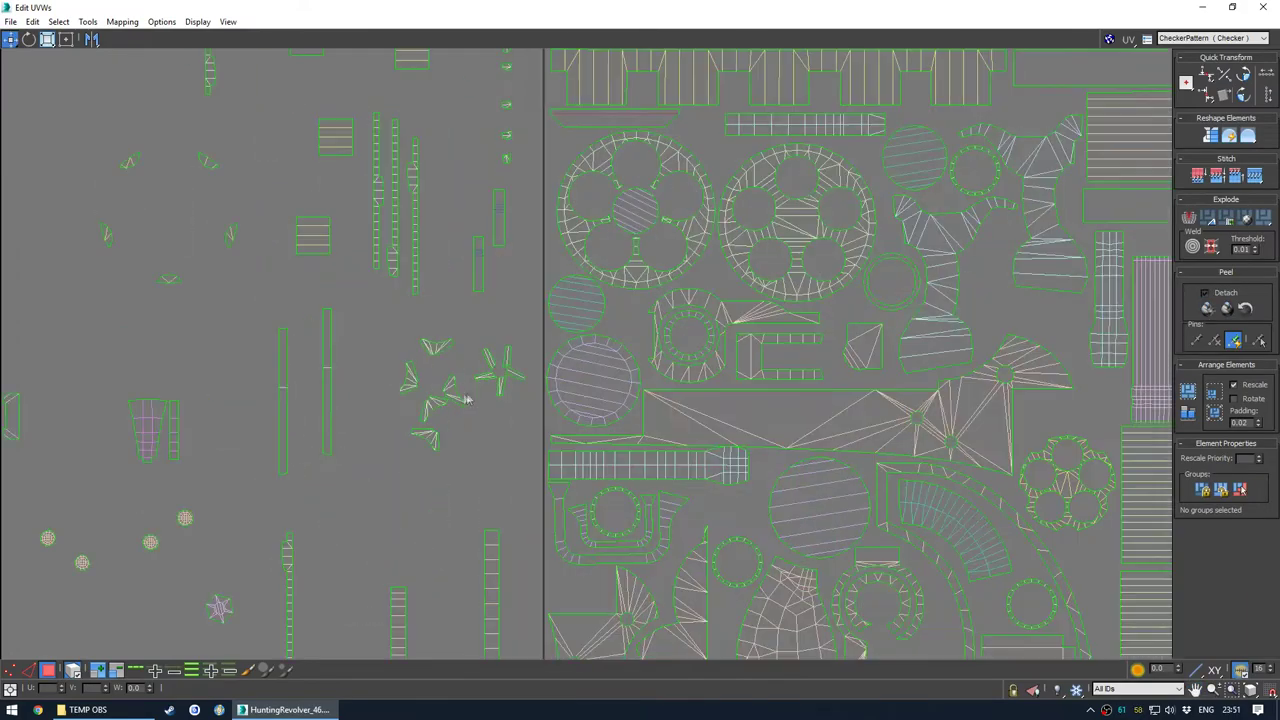
scroll(474, 434, "up", 4)
left_click(485, 446)
middle_click_drag(468, 450, 451, 427)
left_click(28, 670)
left_click(73, 670)
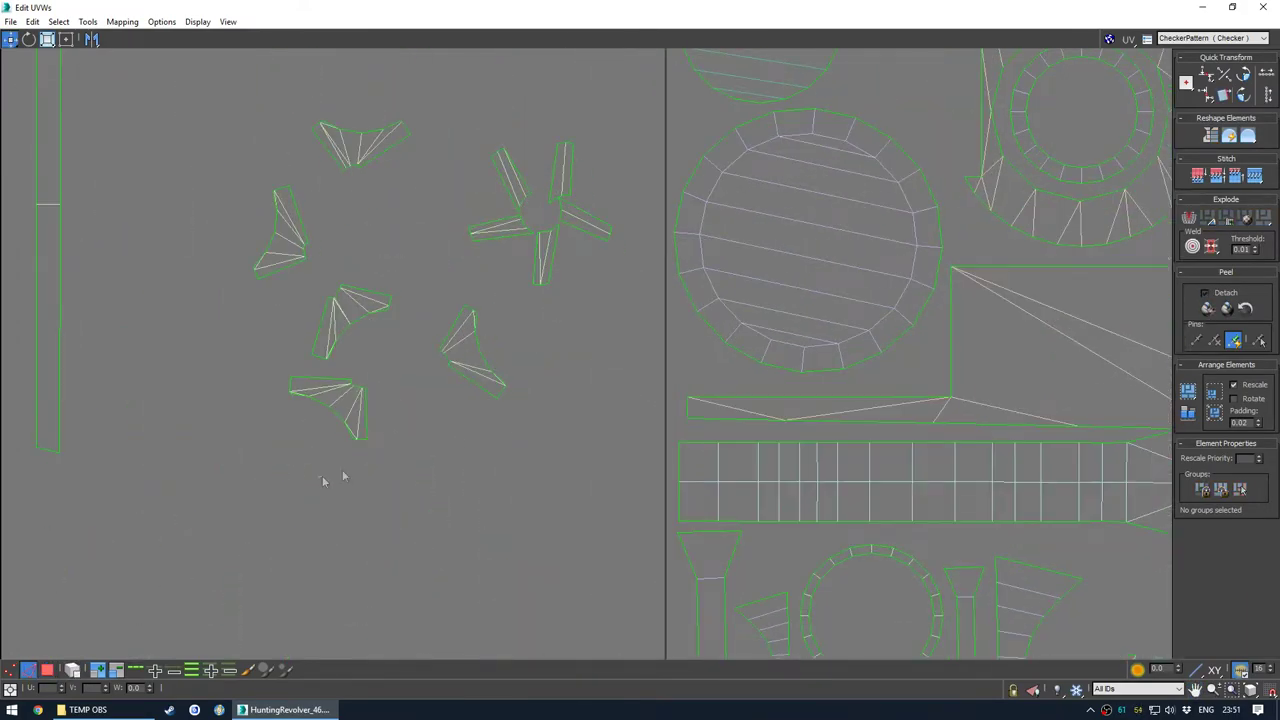
left_click(461, 412)
scroll(442, 342, "down", 4)
Collapse the shared Unwrap UVW modifier on the parts, then select and isolate the revolver's cylinder
double_click(571, 6)
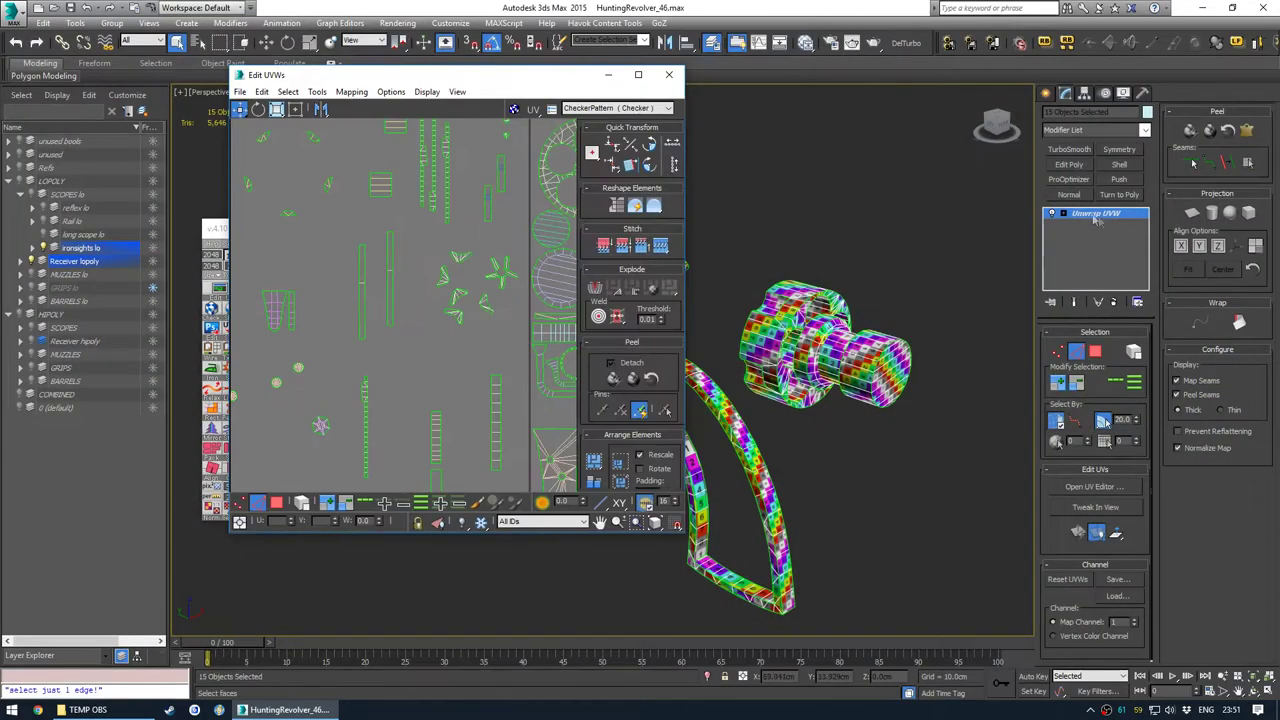
right_click(1089, 213)
left_click(1142, 329)
left_click(940, 250)
scroll(515, 239, "up", 3)
left_click(513, 238)
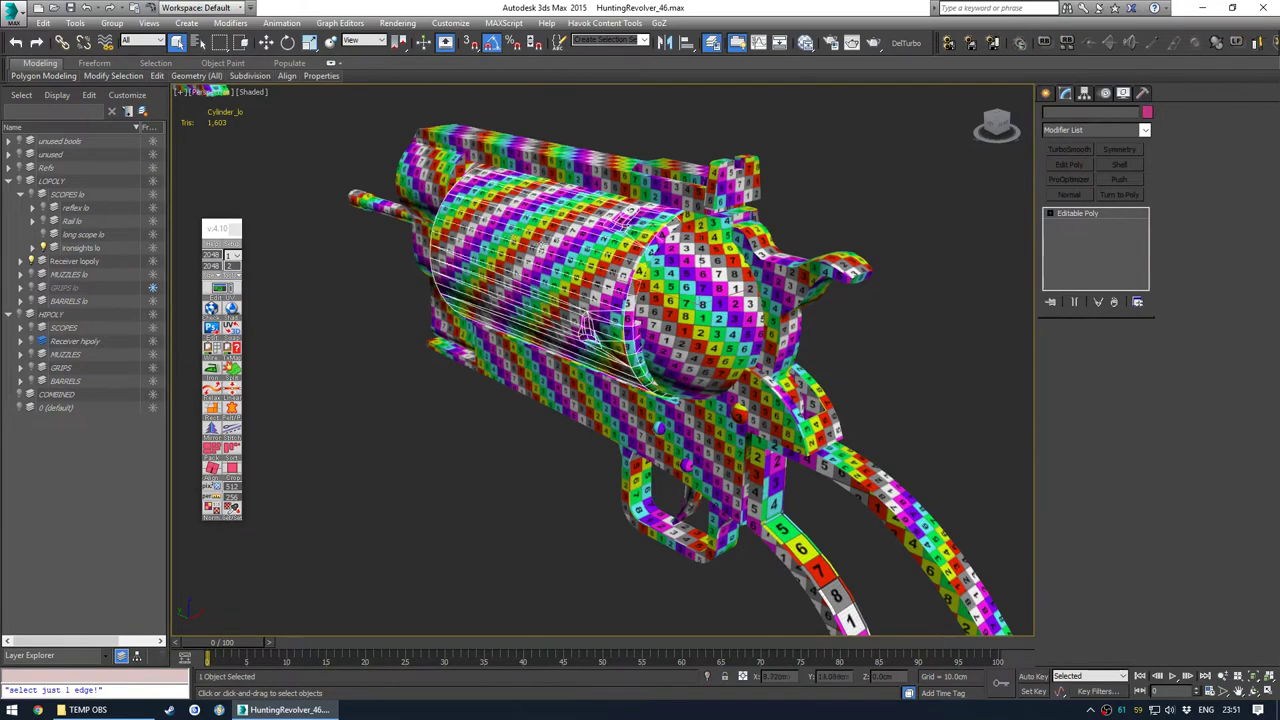
key("alt+q")
Open the cylinder's UVs in a maximized UV editor and bring the V-shaped shells outside the tile into view
left_click(224, 290)
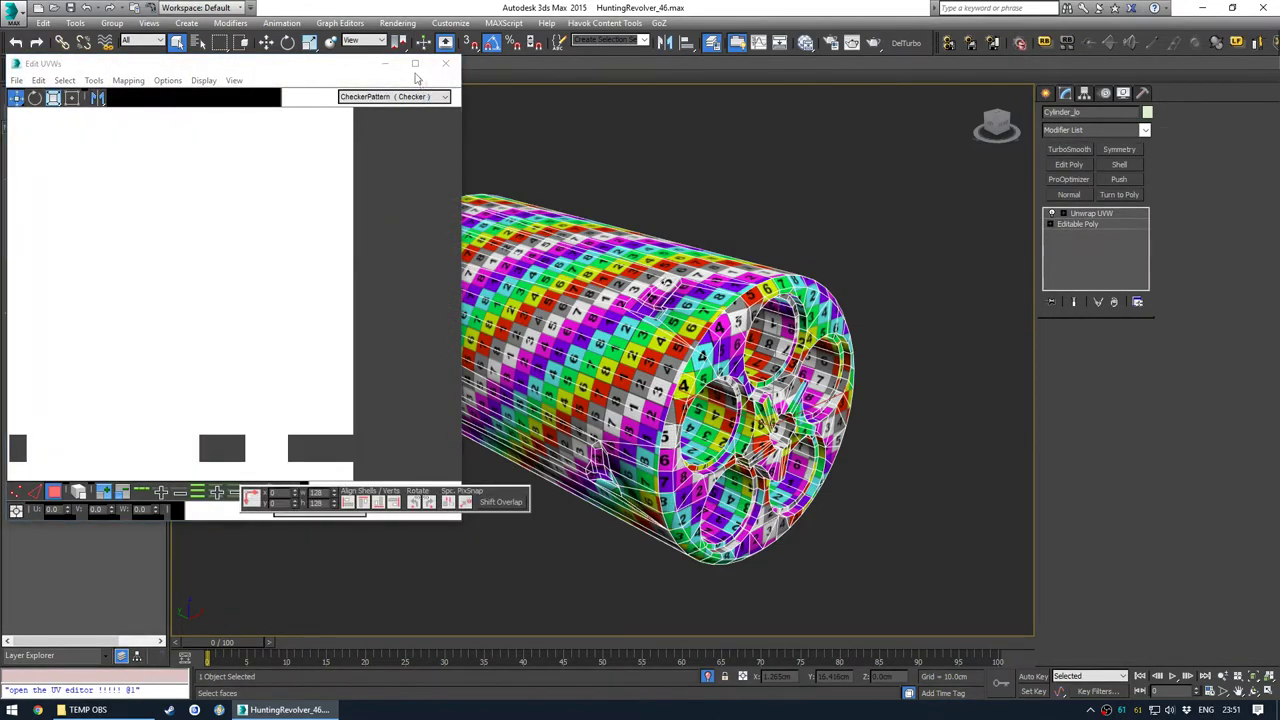
left_click(415, 63)
left_click(1115, 39)
scroll(423, 354, "up", 5)
middle_click_drag(423, 354, 510, 301)
scroll(535, 298, "up", 4)
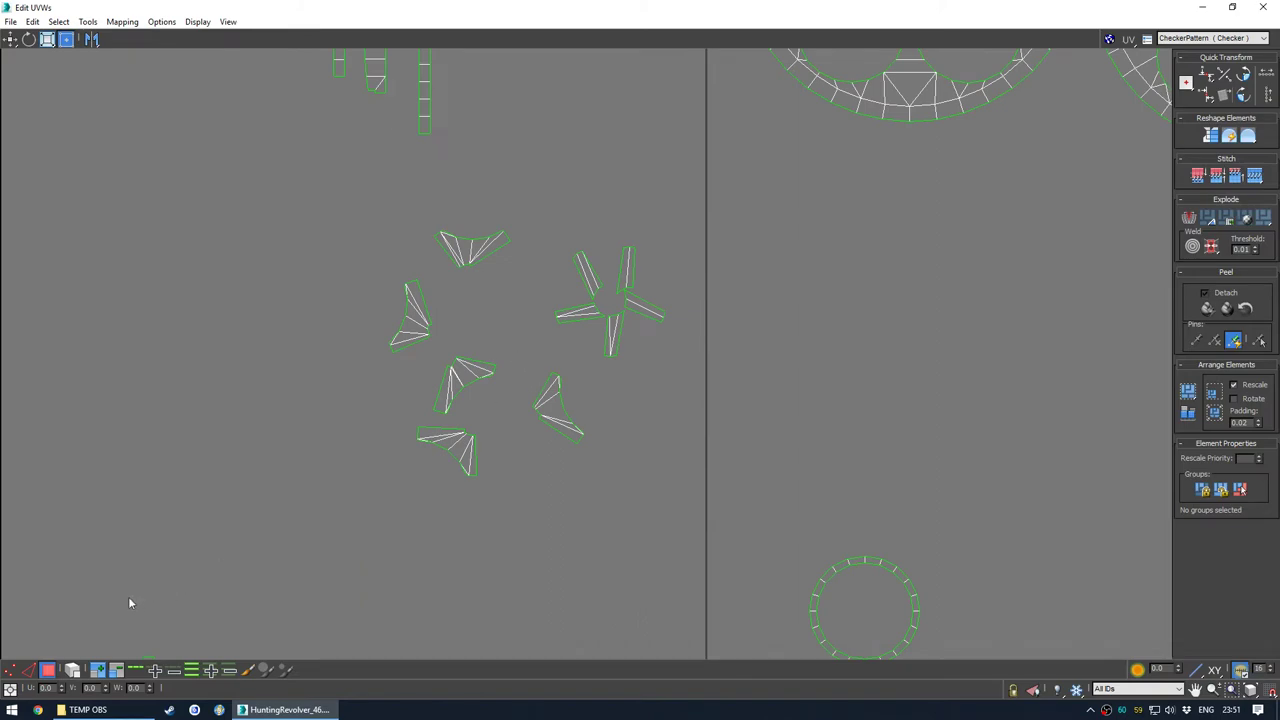
Align the tilted V-shaped shells outside the tile to the axis by their straight outer edges
key("2")
left_click_drag(439, 8, 549, 121)
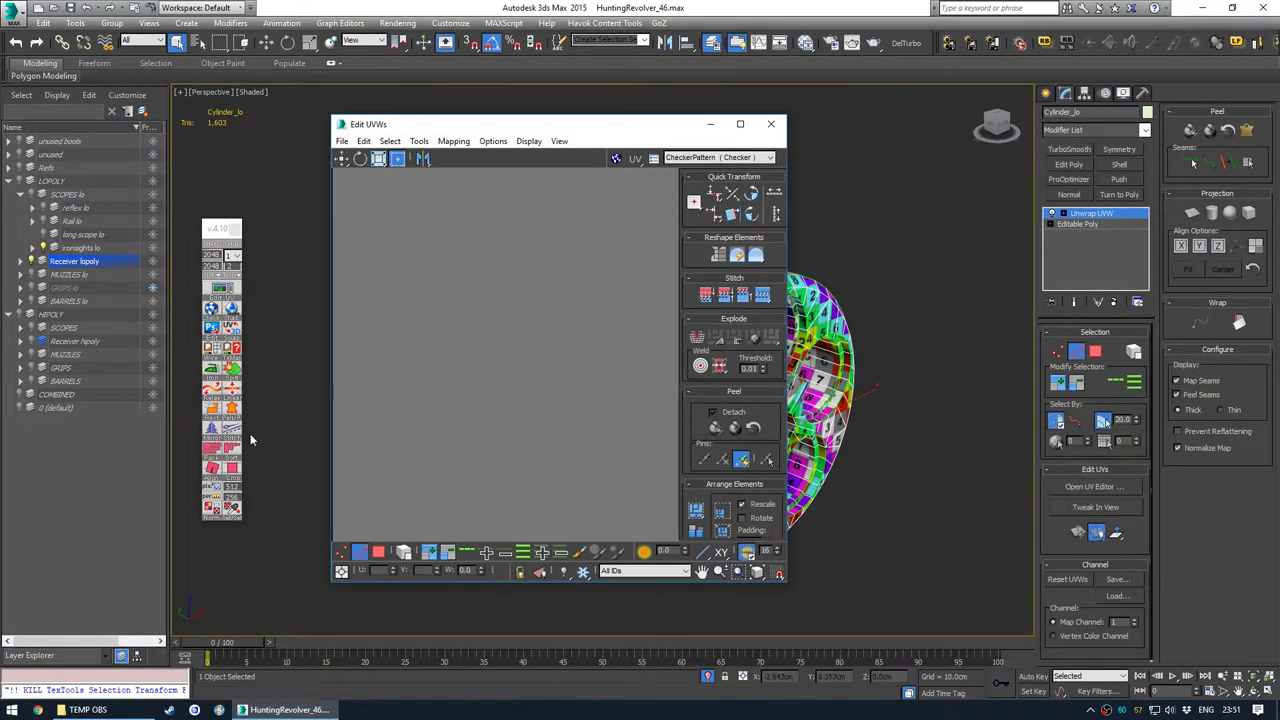
left_click(231, 467)
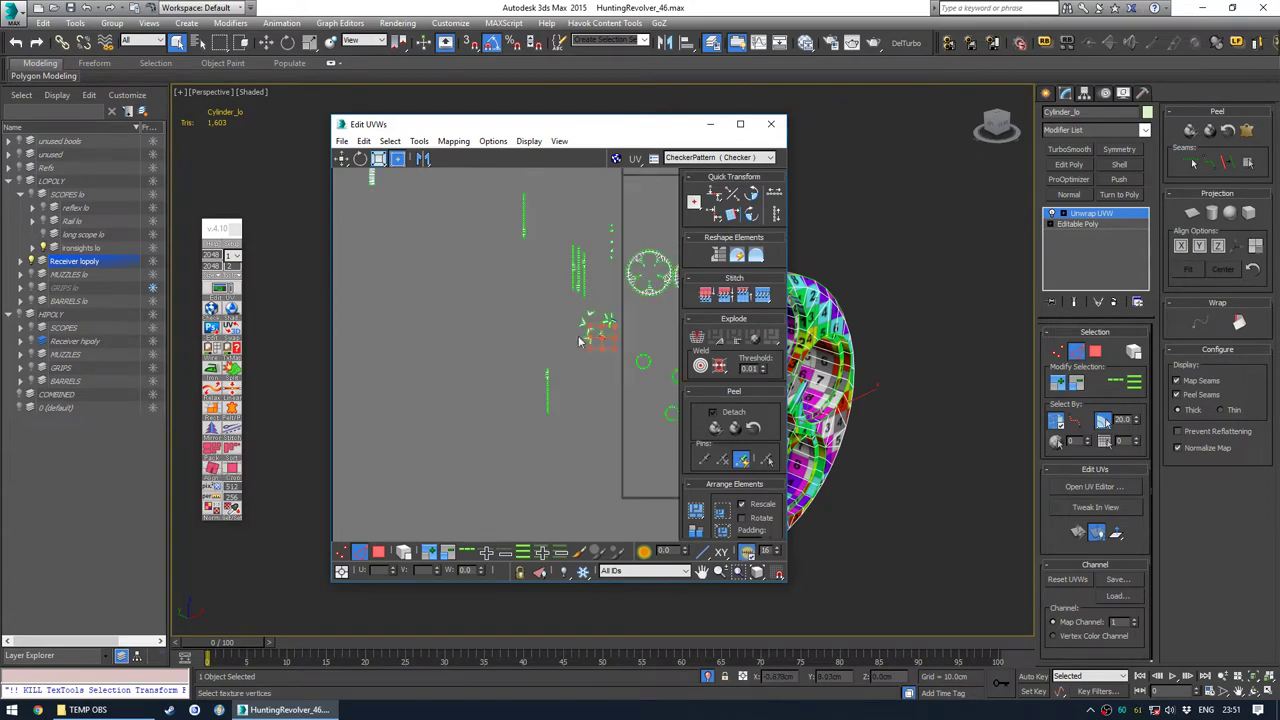
left_click(213, 471)
left_click(508, 454)
scroll(439, 405, "up", 3)
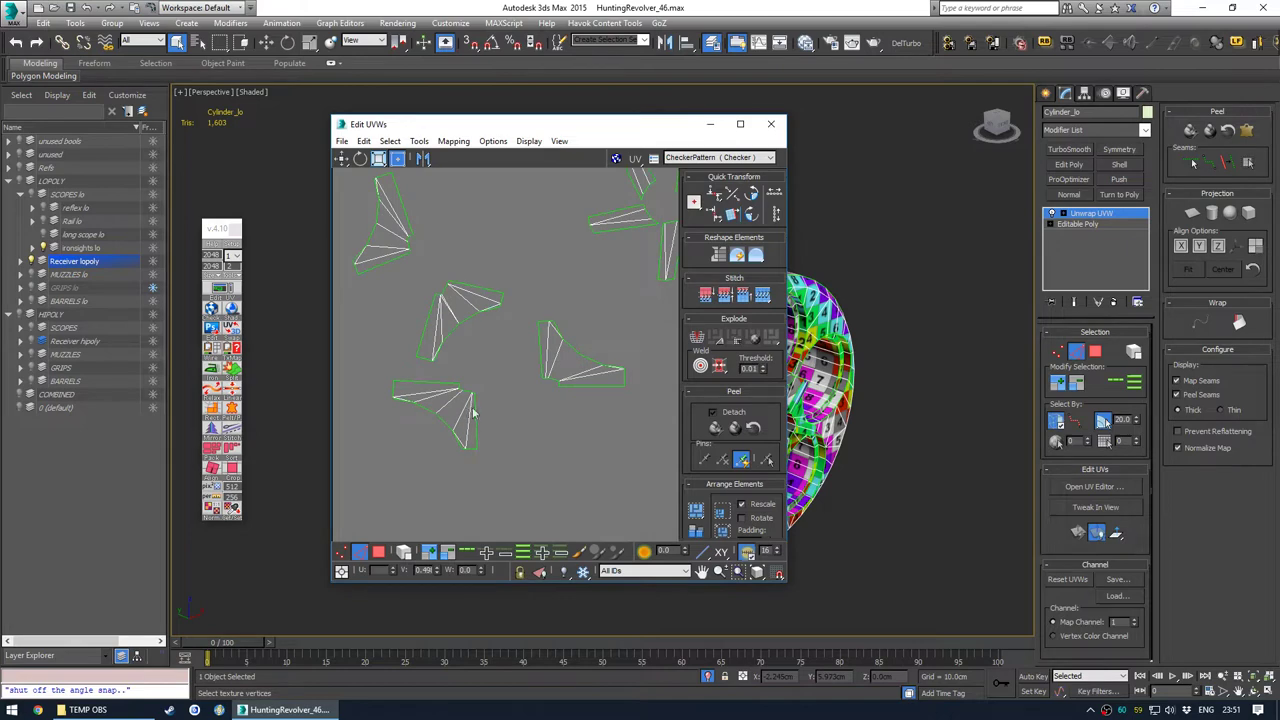
key("a")
middle_click_drag(468, 226, 526, 328)
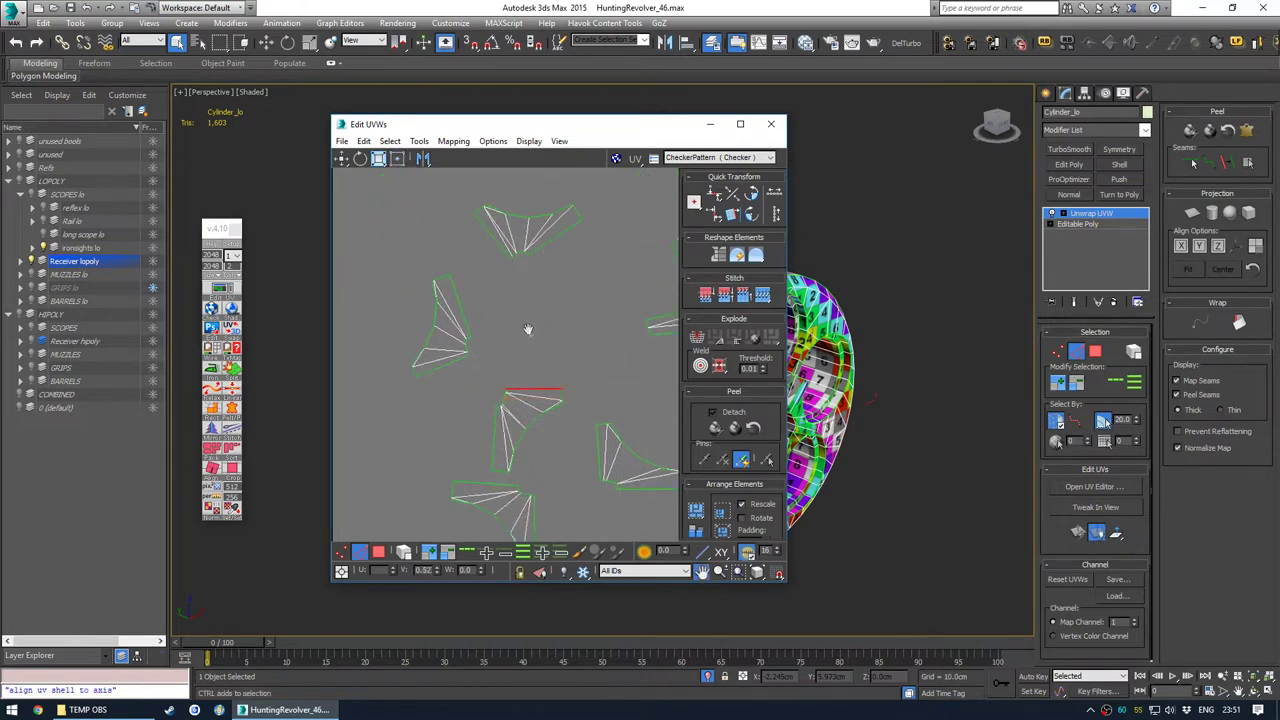
key("a")
middle_click_drag(563, 234, 521, 292)
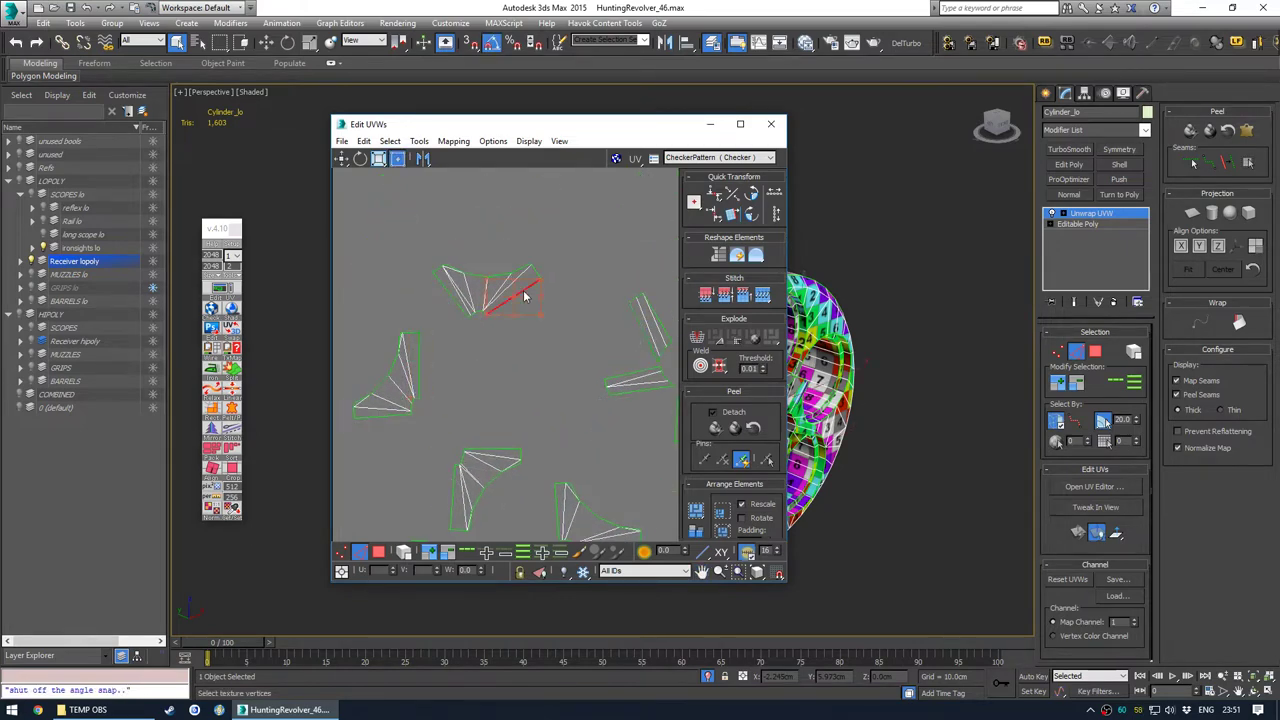
key("a")
Align the five thin strip shells beside the V-shaped shells to the axis, one edge at a time
middle_click_drag(607, 369, 486, 357)
key("a")
middle_click_drag(565, 343, 499, 346)
left_click(540, 352)
key("a")
left_click(510, 408)
key("a")
key("a")
scroll(490, 408, "down", 5)
middle_click_drag(455, 485, 477, 435)
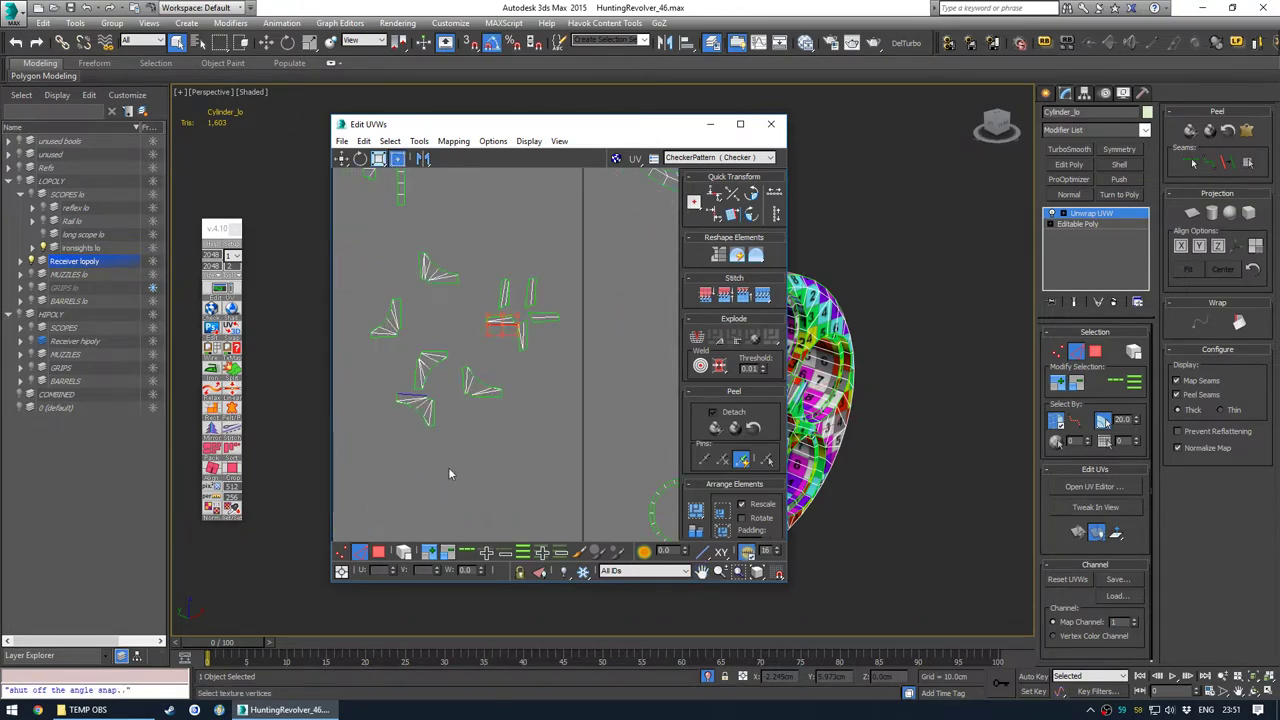
Rearrange the straightened thin strip shells as whole elements so they stand apart from one another
left_click(375, 553)
left_click(402, 553)
scroll(540, 317, "up", 3)
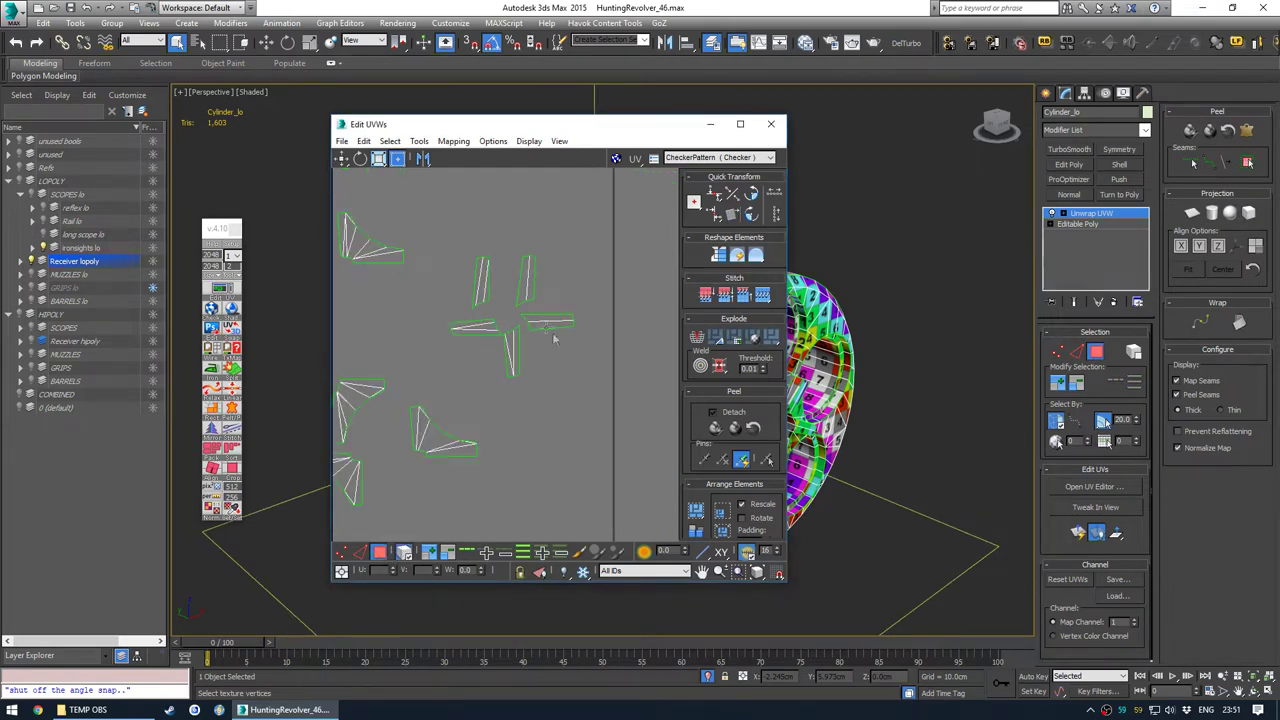
key("w")
left_click_drag(514, 351, 482, 377)
left_click_drag(545, 323, 519, 396)
left_click_drag(528, 281, 531, 299)
left_click(553, 380)
Move the lower V-shaped shell away from its neighbour so the V-shaped shells are separated
scroll(553, 380, "down", 4)
middle_click_drag(494, 423, 540, 373)
left_click_drag(511, 340, 472, 371)
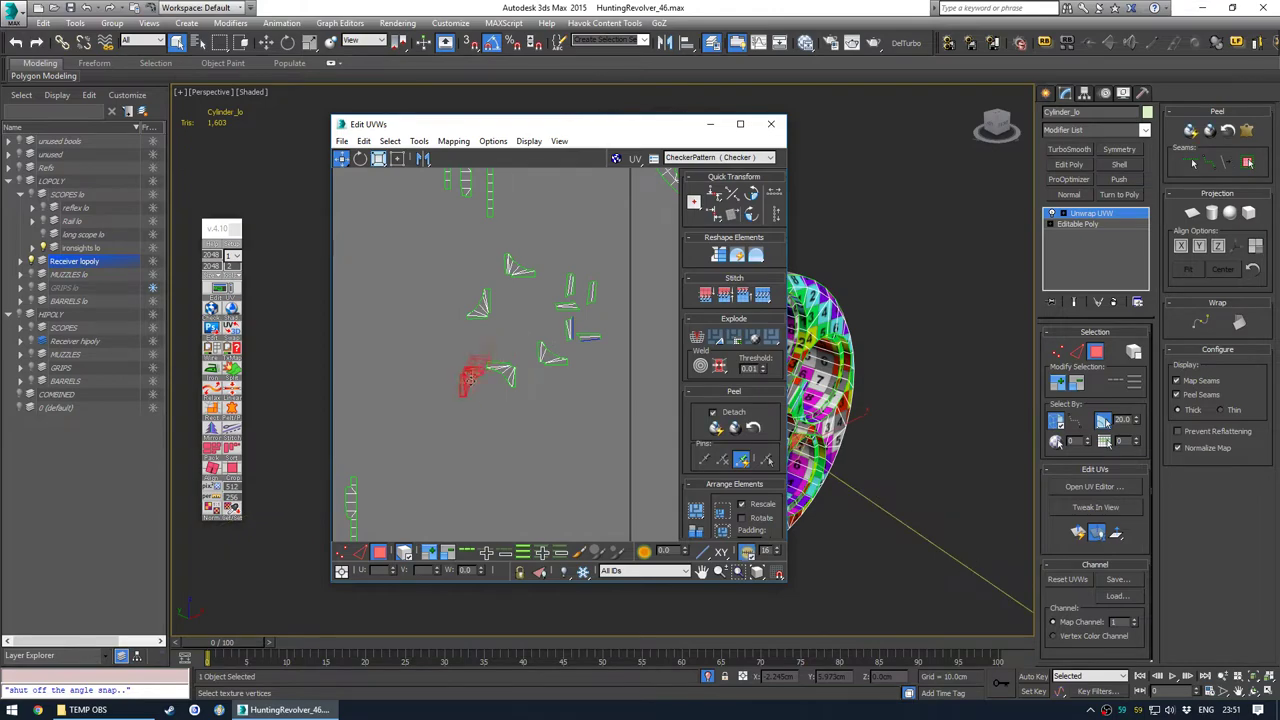
scroll(518, 340, "down", 2)
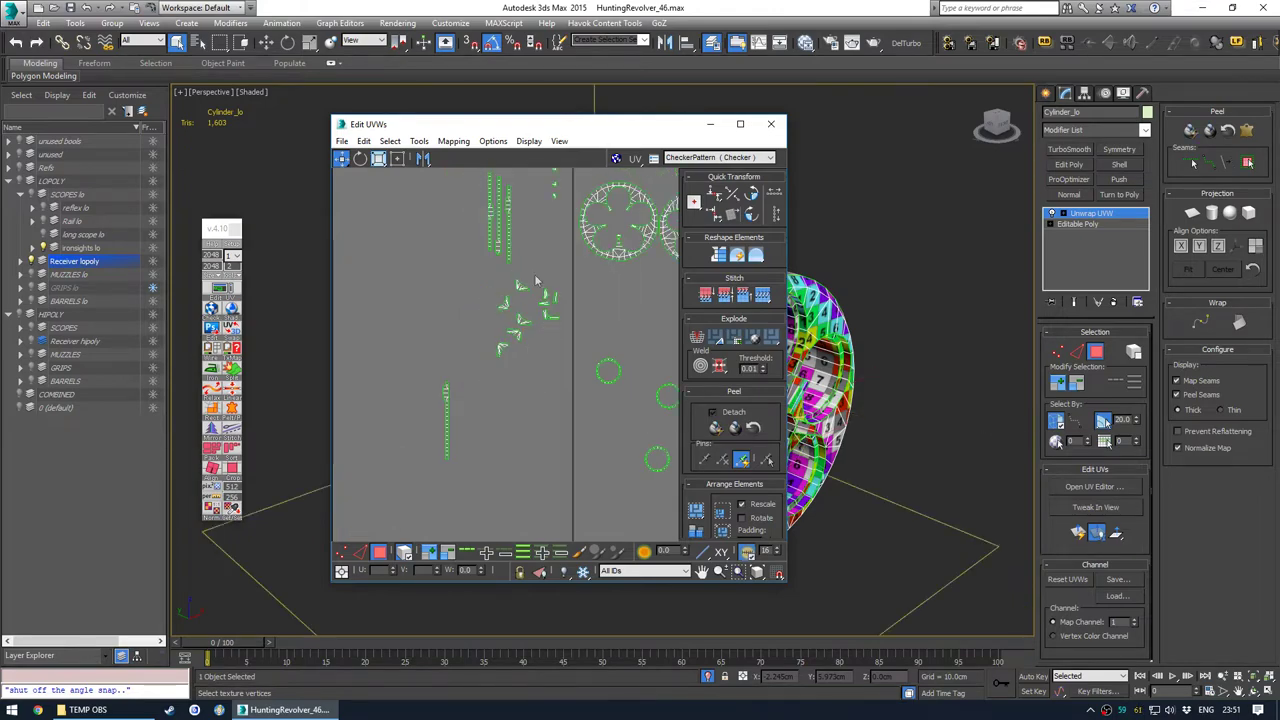
Collapse the cylinder's Unwrap UVW modifier and leave isolation so the whole revolver is shown
right_click(1088, 214)
left_click(1134, 336)
left_click(925, 320)
scroll(590, 295, "down", 3)
key("alt+q")
scroll(608, 311, "down", 2)
middle_click_drag(608, 311, 584, 275)
scroll(584, 280, "down", 2)
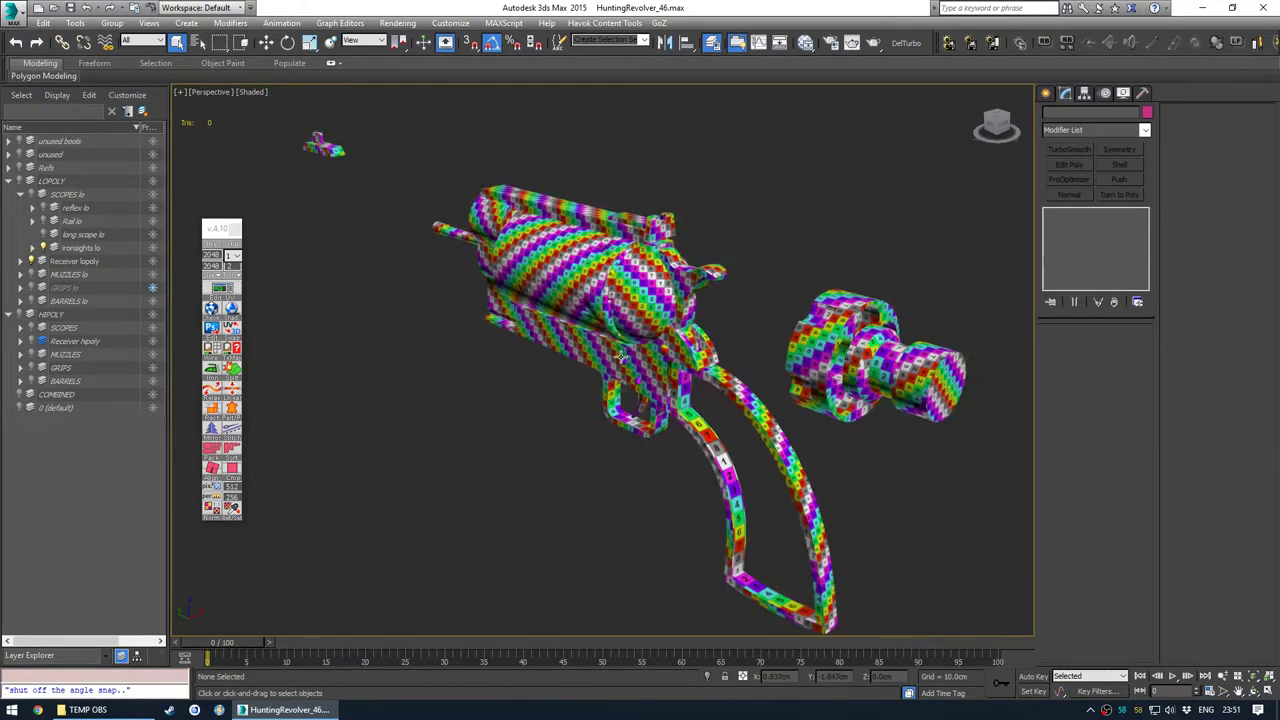
Select all visible revolver parts and open their combined UV layout in a maximized UV editor
key("ctrl+a")
left_click(231, 288)
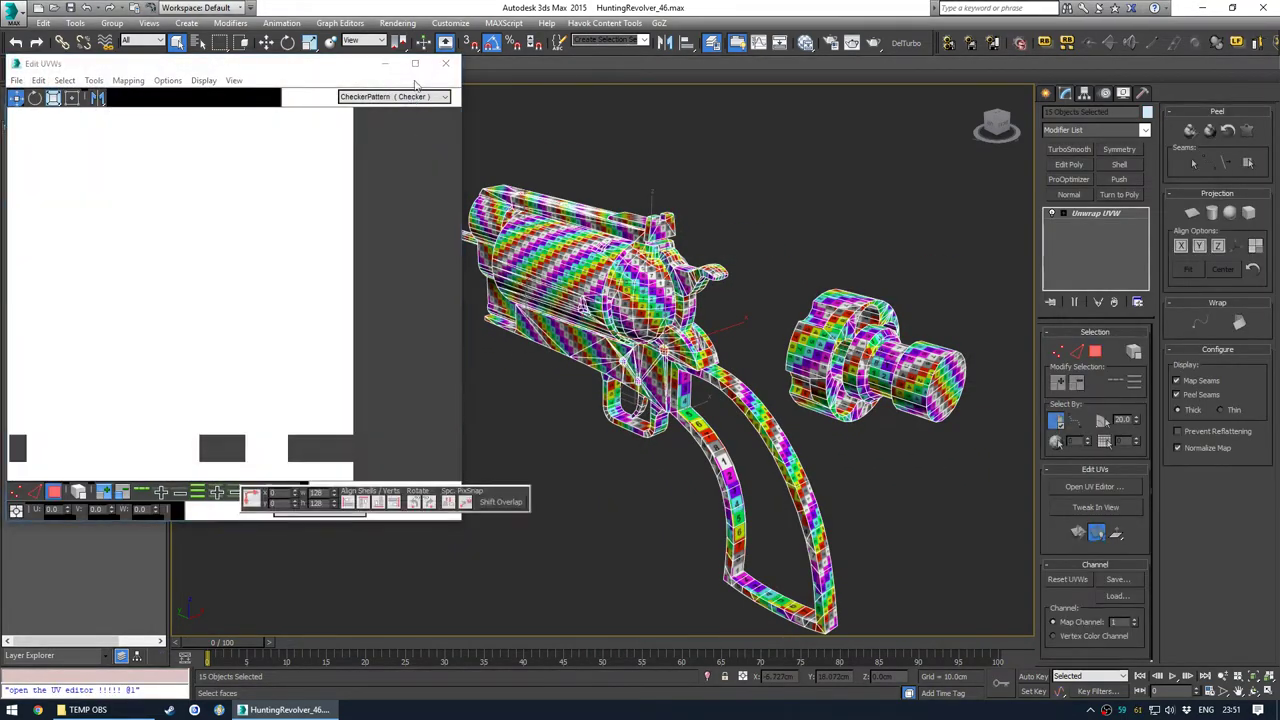
left_click(415, 64)
left_click(1110, 39)
middle_click_drag(540, 300, 647, 356)
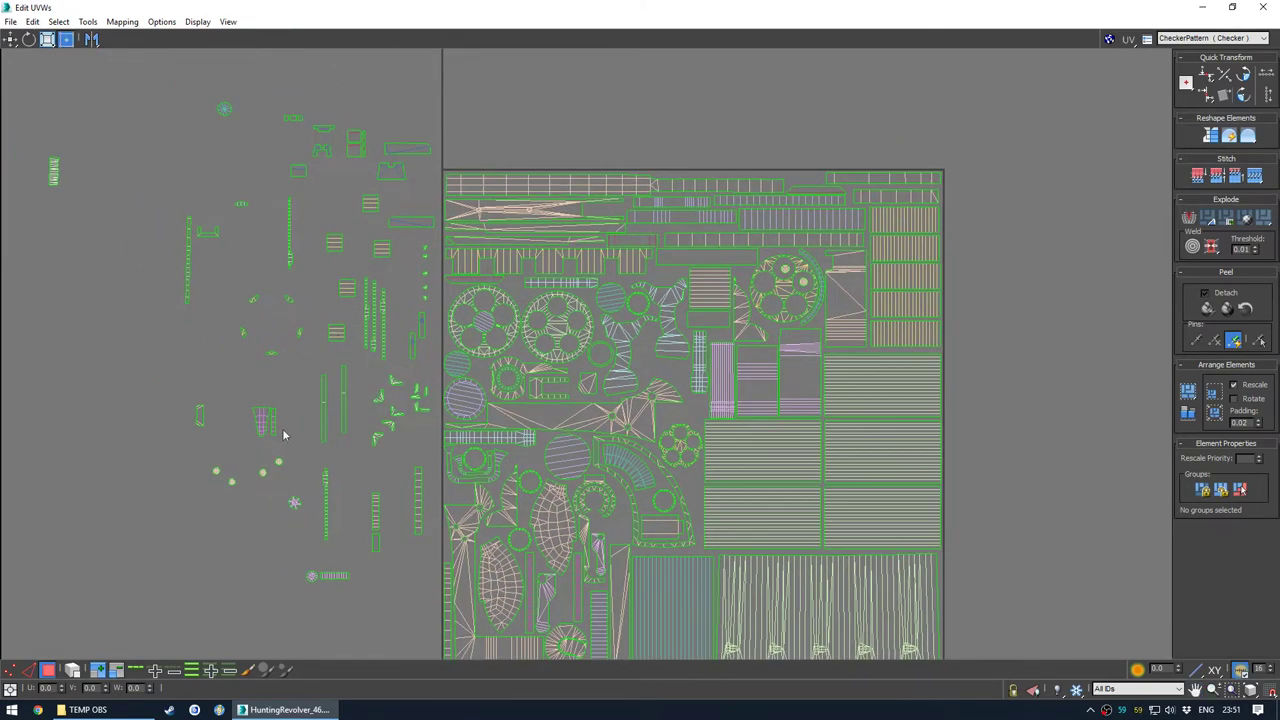
Move a small striped square and a long rectangular shell from outside into gaps in the tile's upper part
left_click(76, 672)
scroll(664, 275, "up", 5)
scroll(660, 274, "down", 4)
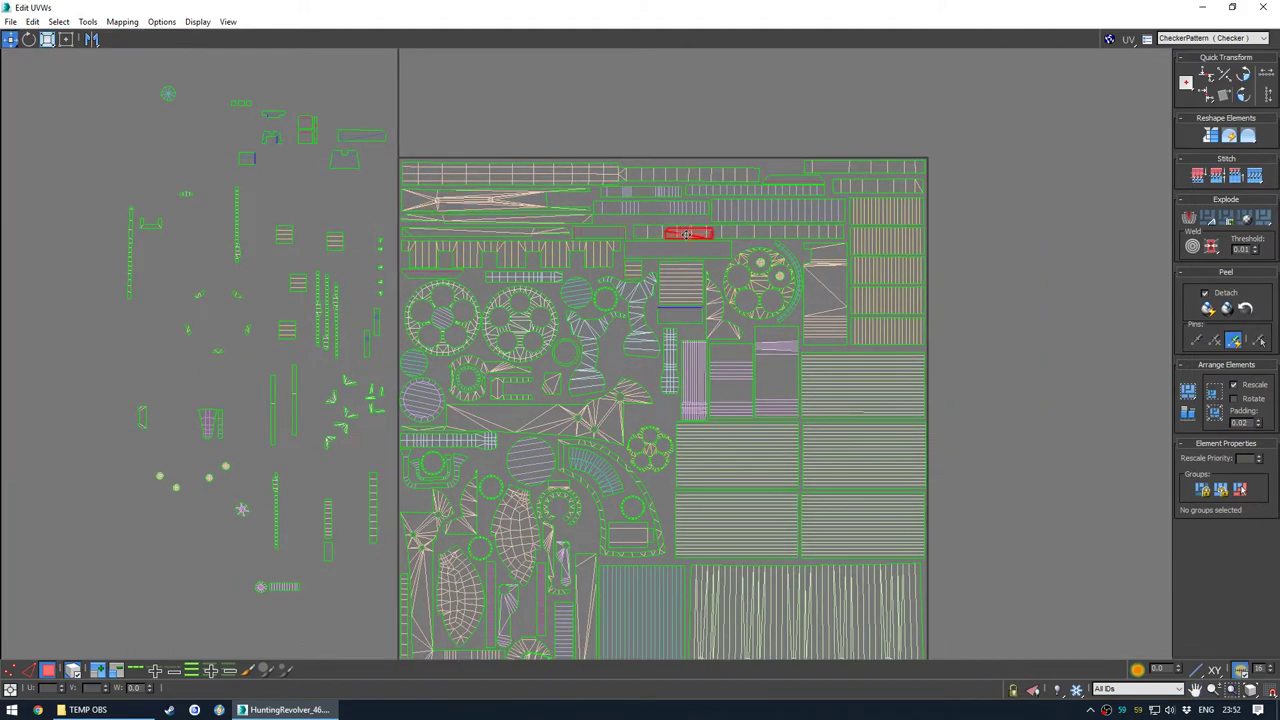
scroll(792, 165, "up", 5)
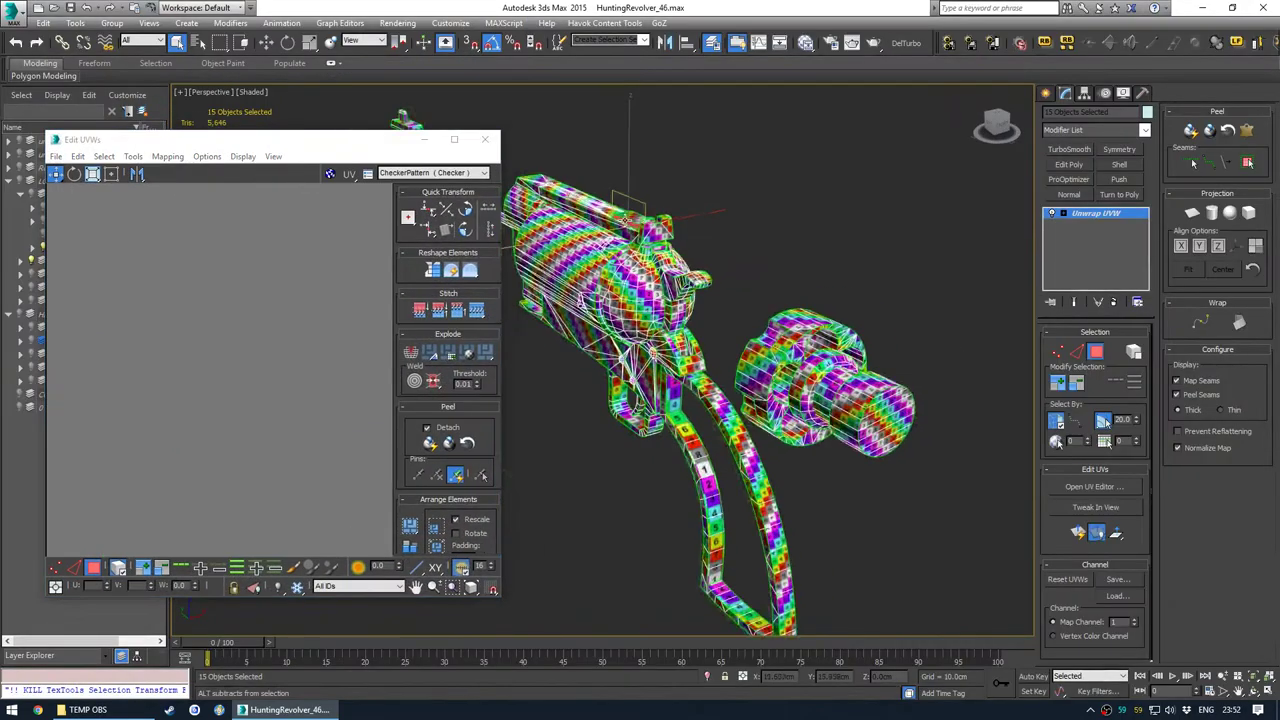
Check on the 3D model which parts the long rectangular shell and the long gridded strip cover
scroll(625, 220, "up", 6)
middle_click_drag(625, 221, 606, 242, "alt")
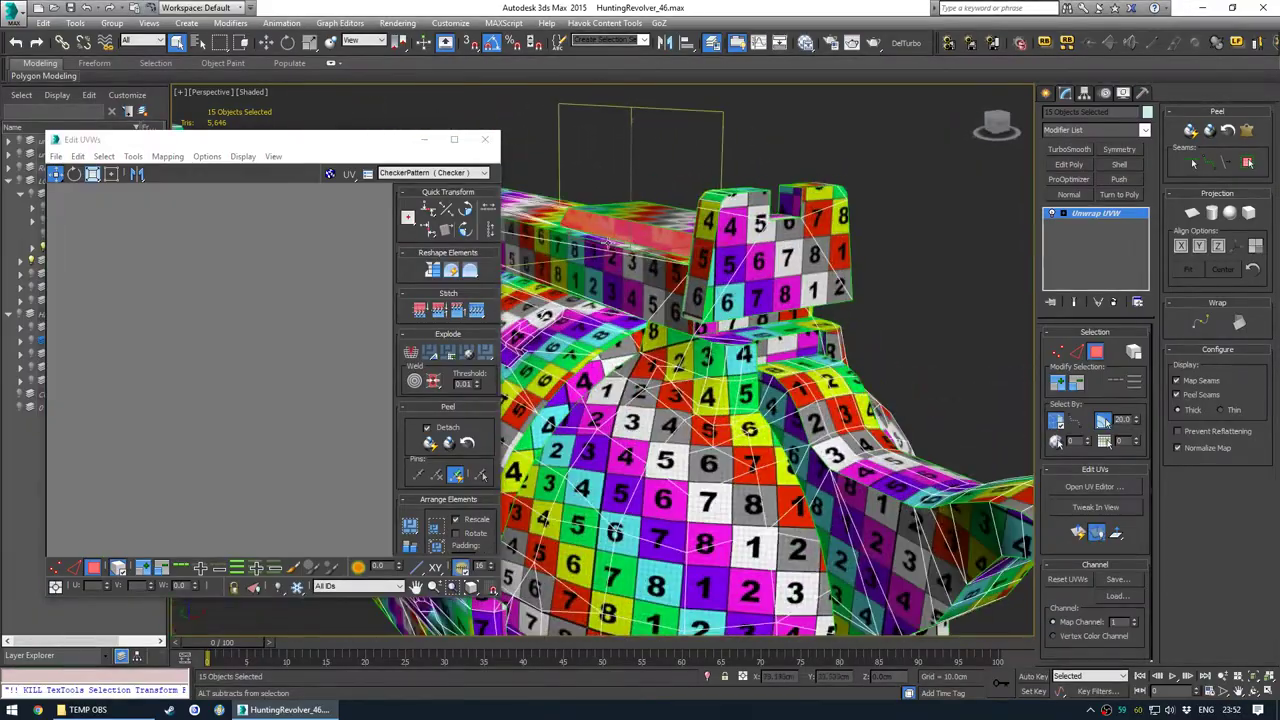
left_click(450, 141)
scroll(603, 176, "down", 4)
middle_click_drag(450, 186, 638, 208)
left_click(637, 207)
double_click(617, 9)
middle_click_drag(640, 300, 697, 418, "alt")
scroll(702, 366, "down", 5)
scroll(636, 346, "down", 4)
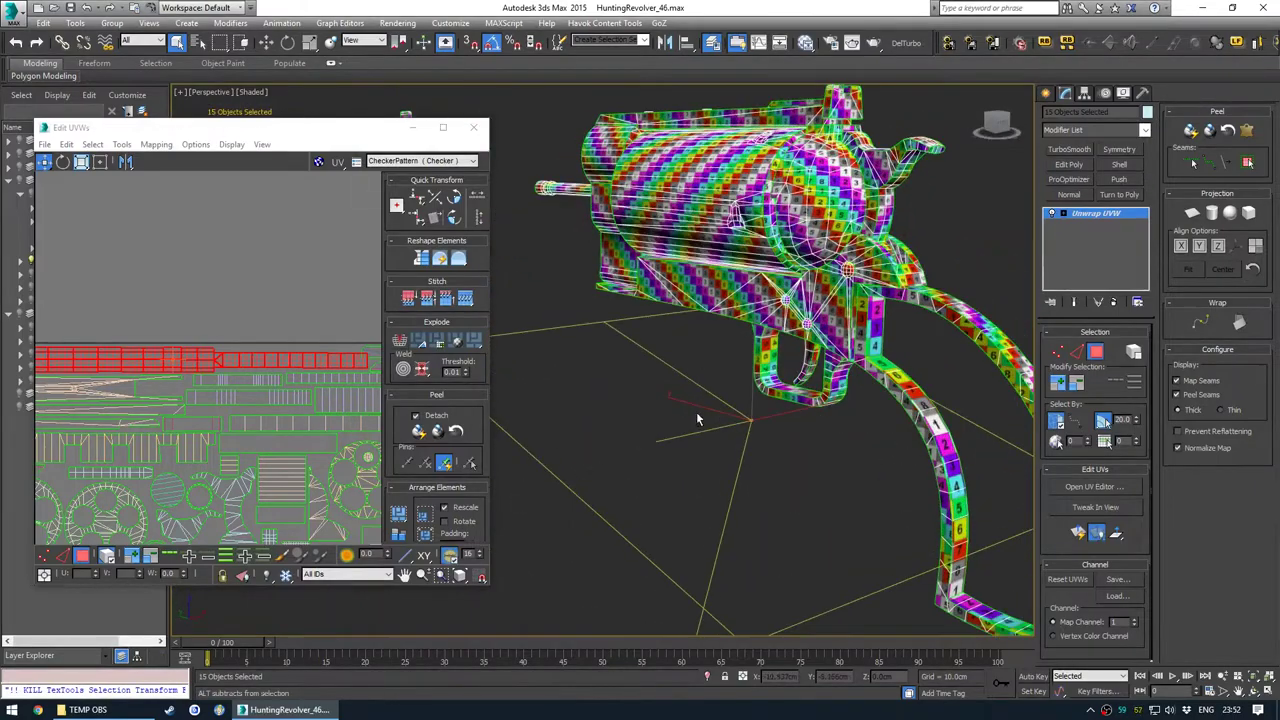
Scale the long gridded strip down slightly and move it into the tile's upper-left corner
left_click(447, 129)
middle_click_drag(427, 240, 445, 312)
key("r")
left_click_drag(466, 249, 472, 269)
key("w")
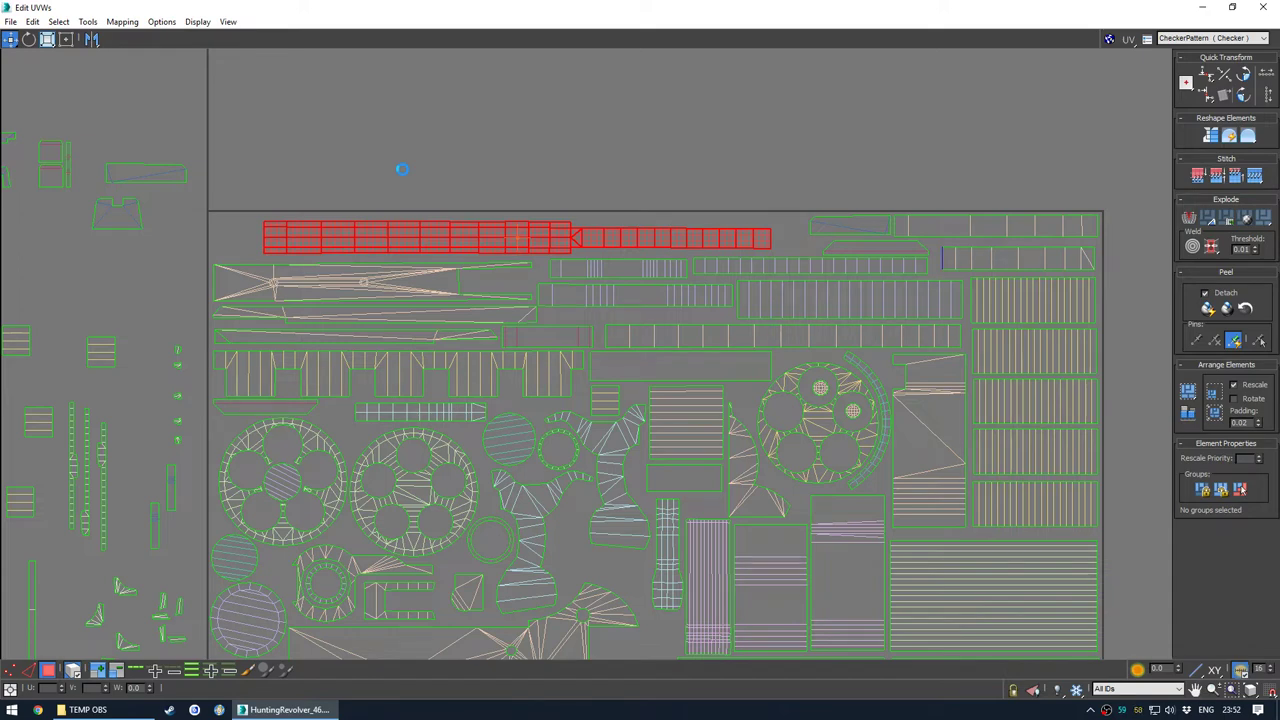
left_click_drag(429, 238, 421, 234)
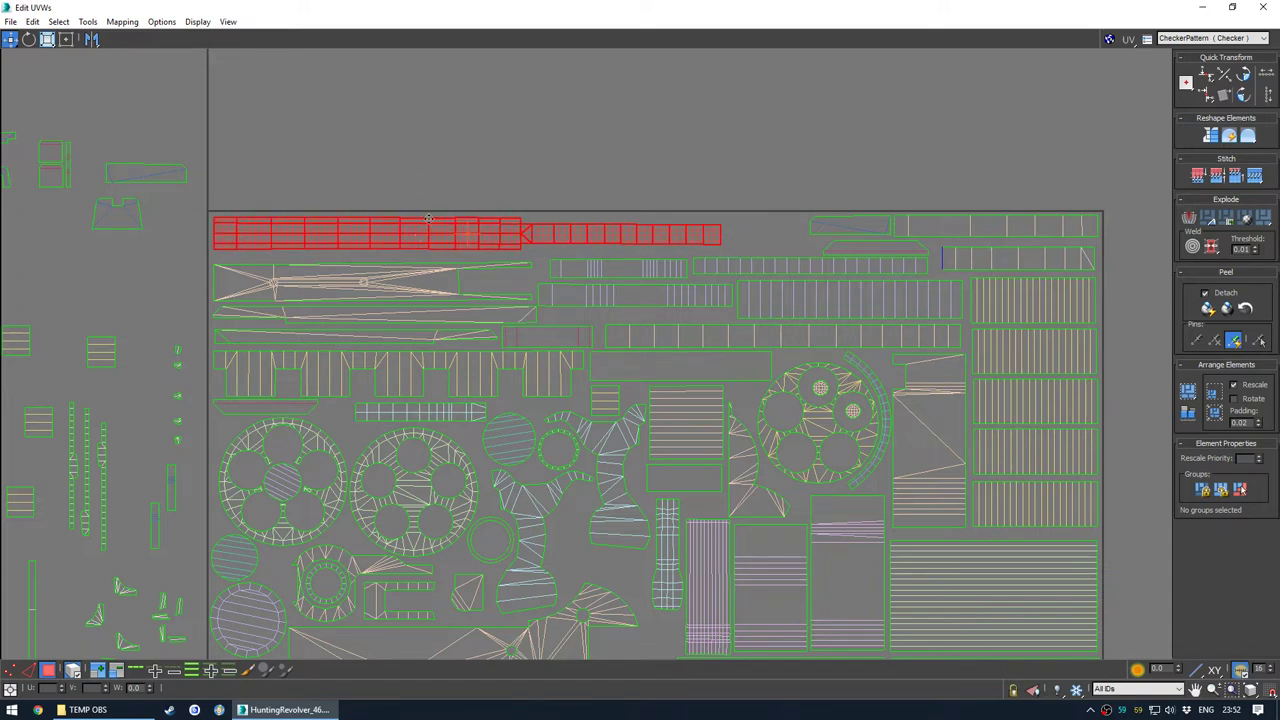
Move the remaining long clipped-corner rectangle from outside into the gap beyond the end of the long gridded strip
left_click(490, 154)
scroll(651, 210, "down", 2)
middle_click_drag(493, 246, 539, 188)
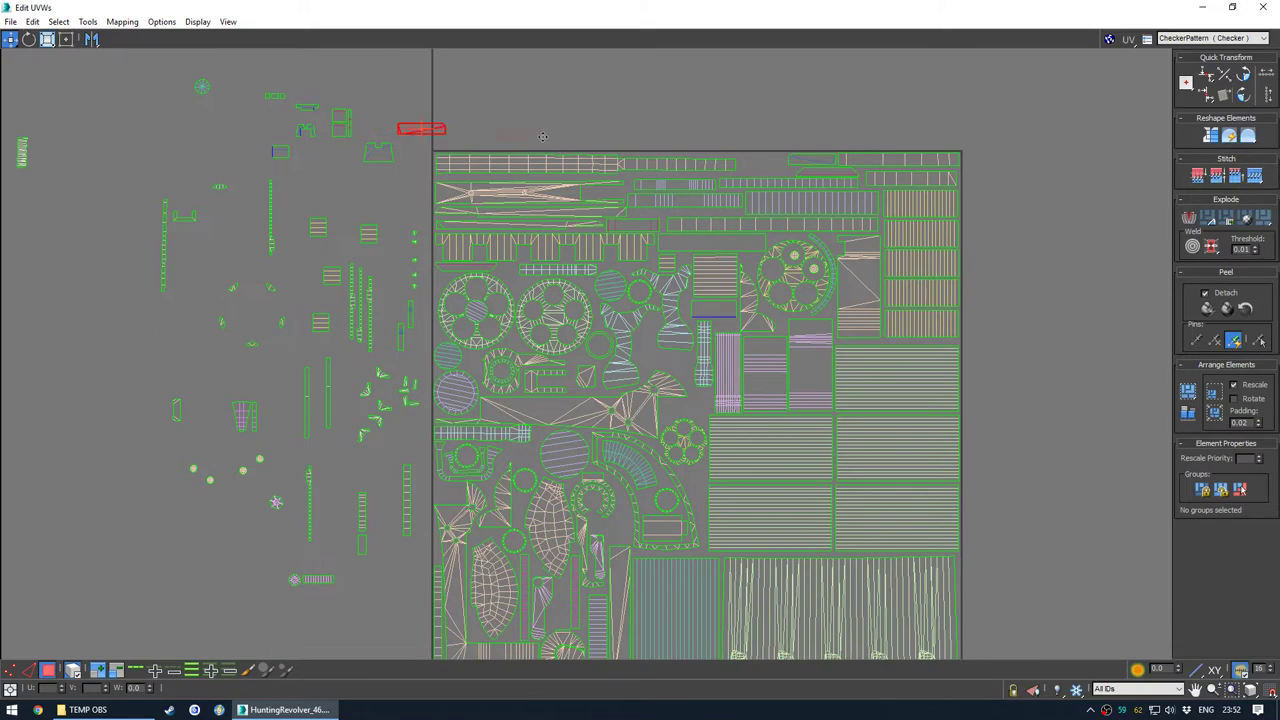
scroll(771, 170, "up", 5)
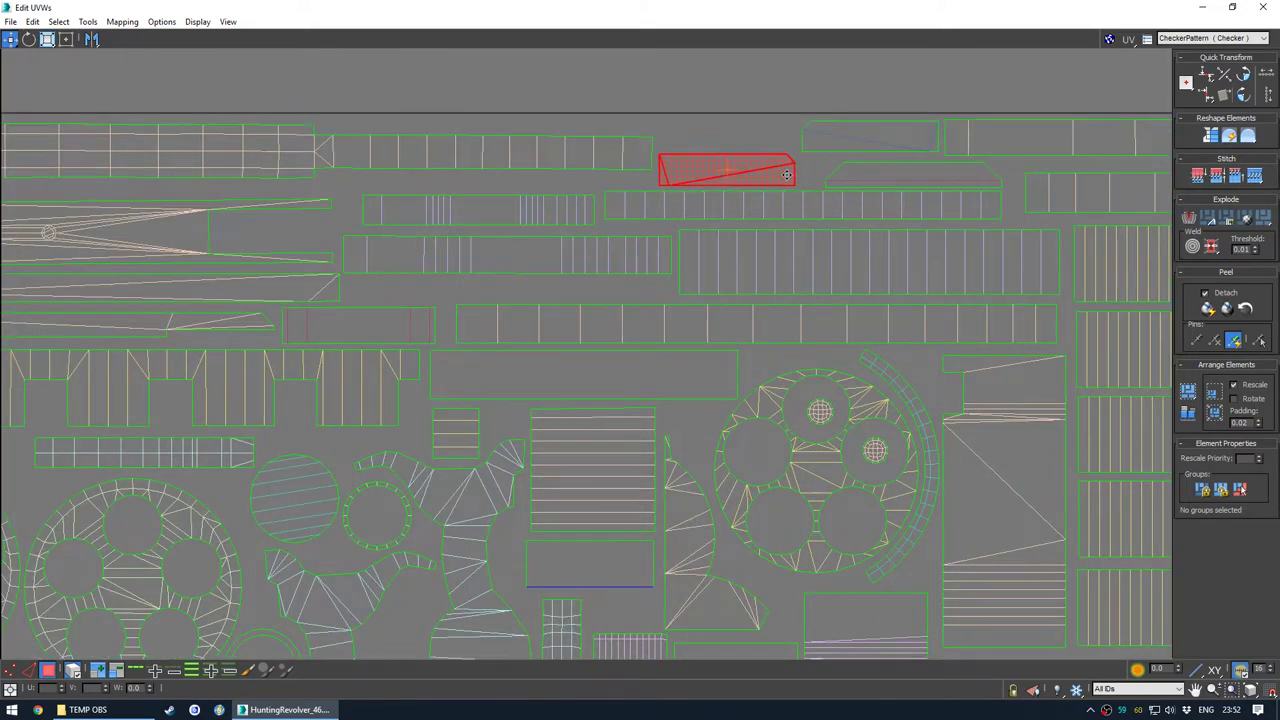
left_click(650, 142)
Fit a small striped square from outside into the gap beneath the narrow gridded strip, above the five-lobed gear shell
scroll(609, 146, "down", 5)
middle_click_drag(505, 203, 609, 261)
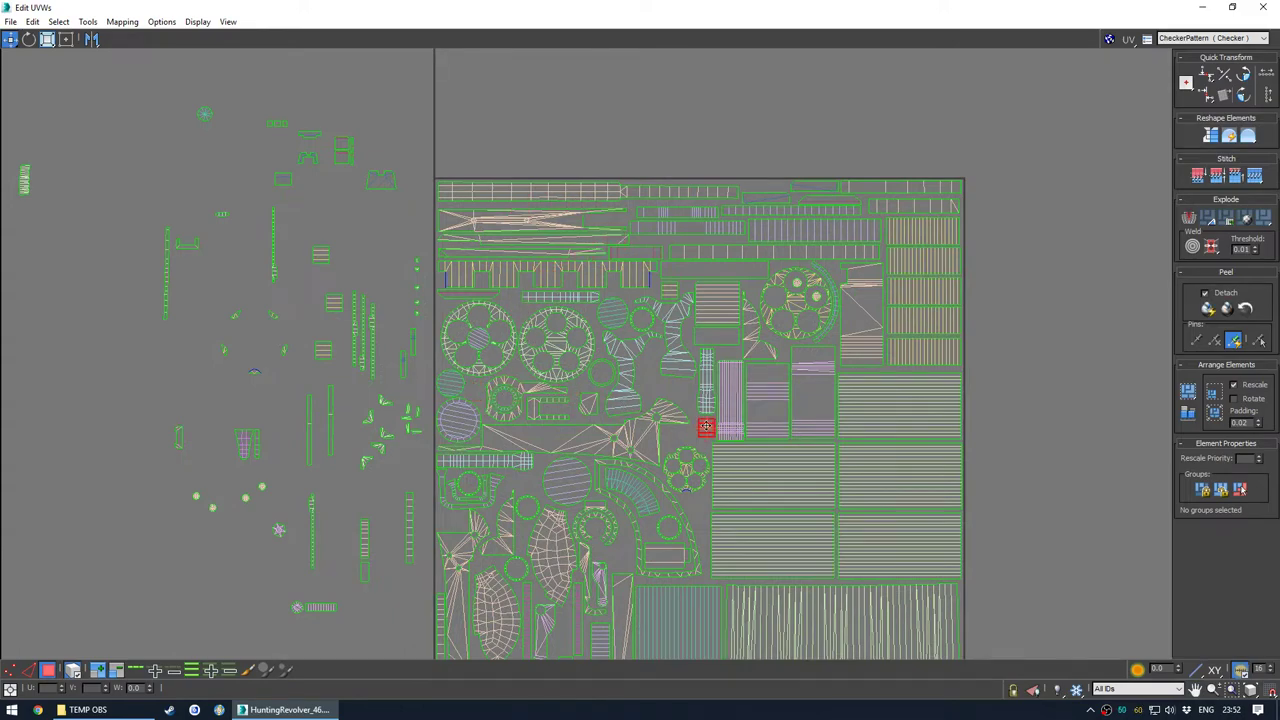
scroll(706, 426, "up", 6)
left_click_drag(704, 427, 700, 420)
scroll(699, 420, "down", 6)
middle_click_drag(547, 419, 544, 319)
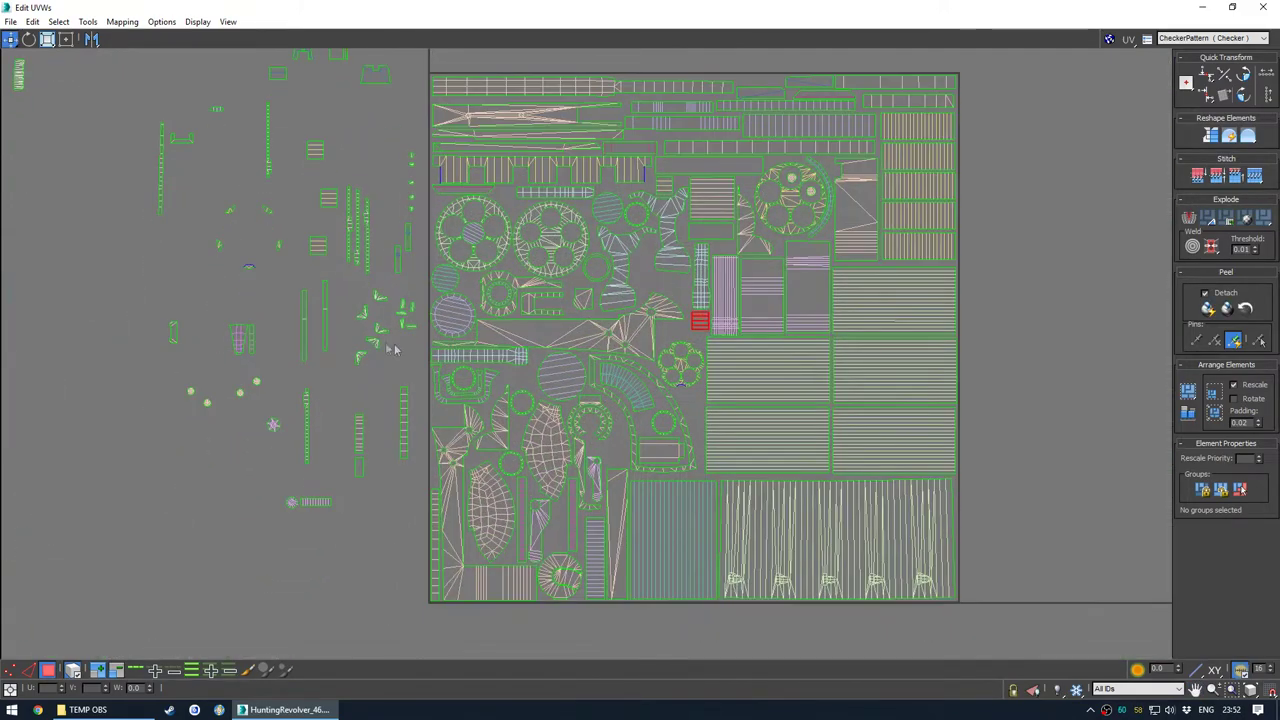
Rotate the outlying narrow ladder strip to horizontal and fit it between the tile's upper edge and the long gridded strip
scroll(348, 337, "down", 1)
middle_click_drag(365, 287, 390, 331)
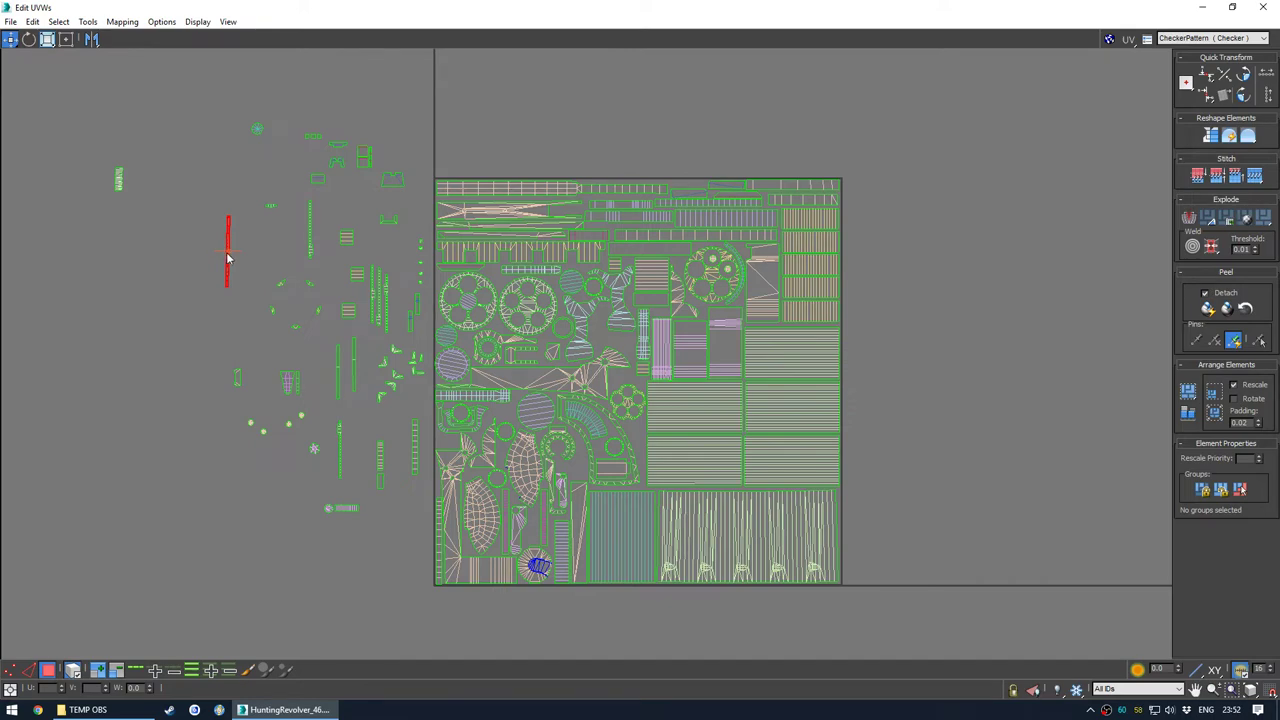
scroll(615, 180, "up", 5)
key("e")
left_click_drag(602, 93, 708, 195)
scroll(608, 182, "up", 3)
middle_click_drag(607, 183, 605, 224)
left_click(853, 203)
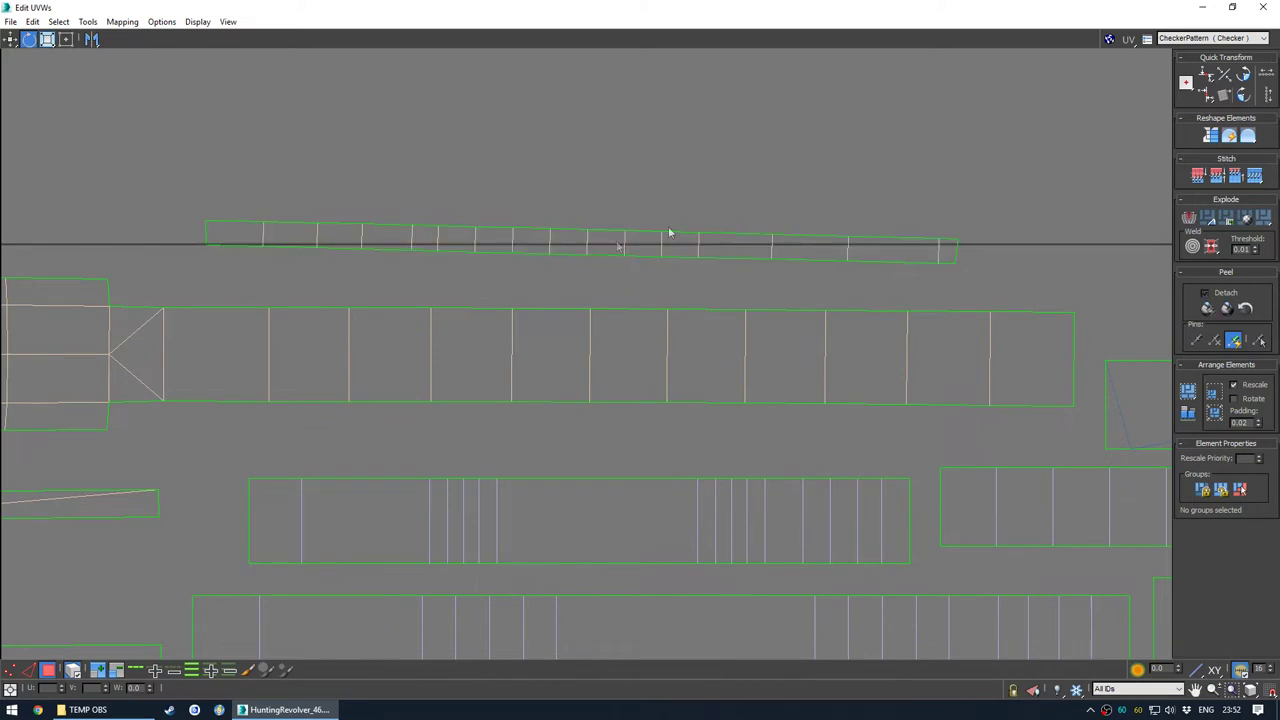
left_click(828, 246)
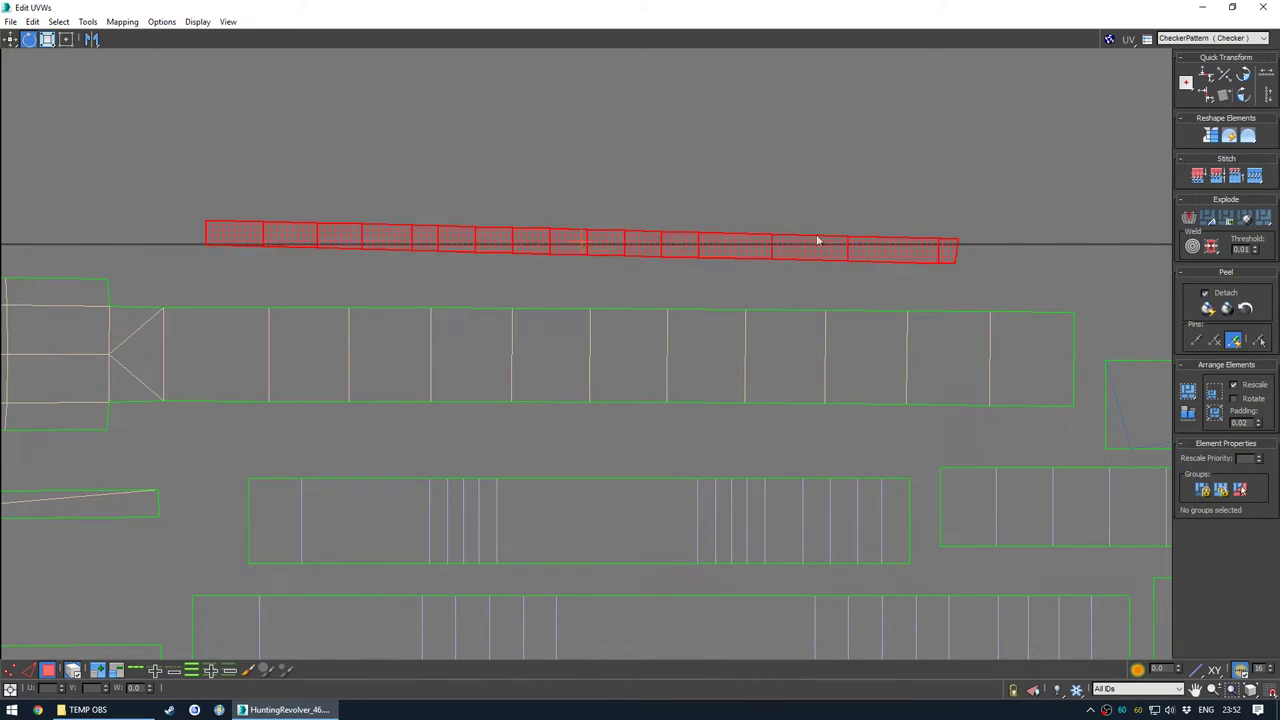
left_click_drag(930, 254, 912, 286)
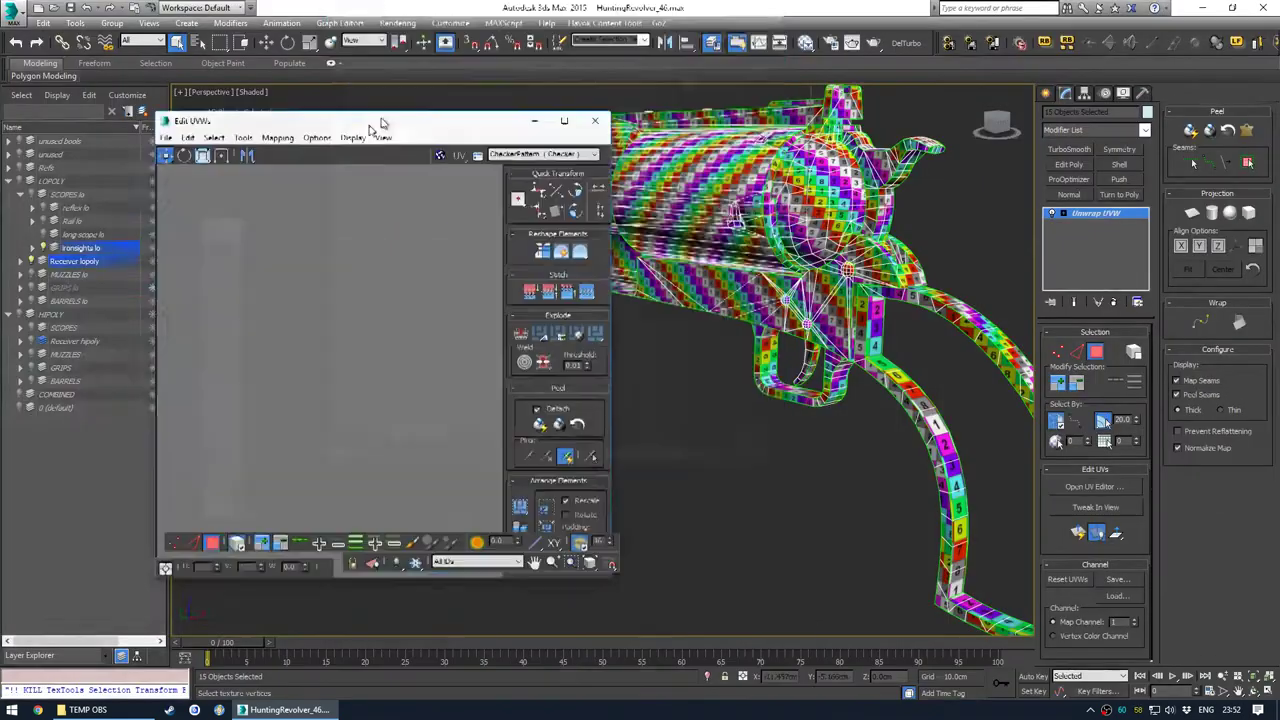
Examine the checkered revolver from several sides in normal and see-through display, comparing its parts with the UV shells
left_click_drag(383, 123, 222, 177)
middle_click_drag(571, 240, 749, 263, "alt")
key("z")
key("alt+x")
key("alt+x")
scroll(640, 300, "down", 5)
middle_click_drag(600, 300, 650, 335, "alt")
left_click(410, 180)
scroll(547, 242, "down", 4)
left_click(522, 172)
scroll(510, 205, "down", 6)
middle_click_drag(515, 302, 767, 292)
middle_click_drag(308, 240, 363, 246)
double_click(494, 6)
middle_click_drag(640, 330, 756, 266, "alt")
scroll(700, 300, "up", 5)
scroll(744, 212, "down", 5)
middle_click_drag(744, 212, 600, 275, "alt")
Fit one of the outlying small striped squares between the triangulated fan shell and the narrow gridded strip, above the five-lobed gear shell
left_click(359, 80)
middle_click_drag(571, 323, 516, 321)
scroll(378, 350, "down", 3)
middle_click_drag(375, 350, 322, 297)
scroll(444, 313, "up", 3)
middle_click_drag(444, 314, 566, 354)
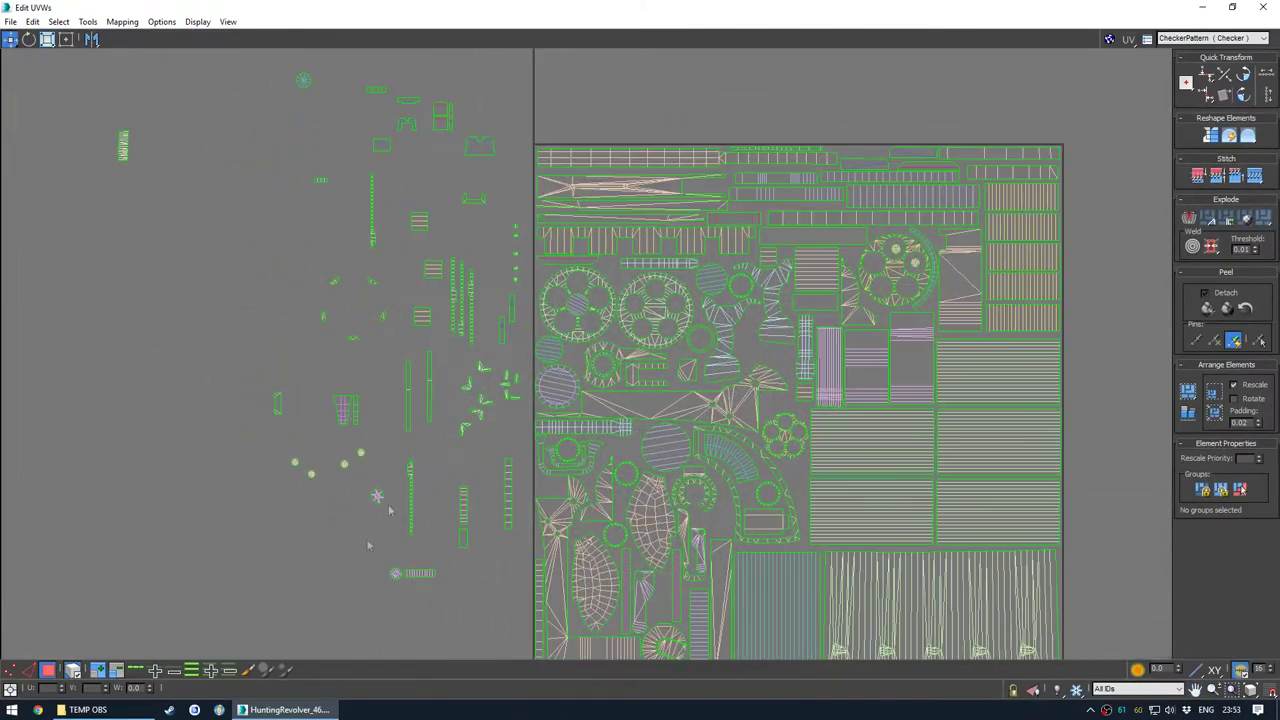
middle_click_drag(428, 357, 457, 393)
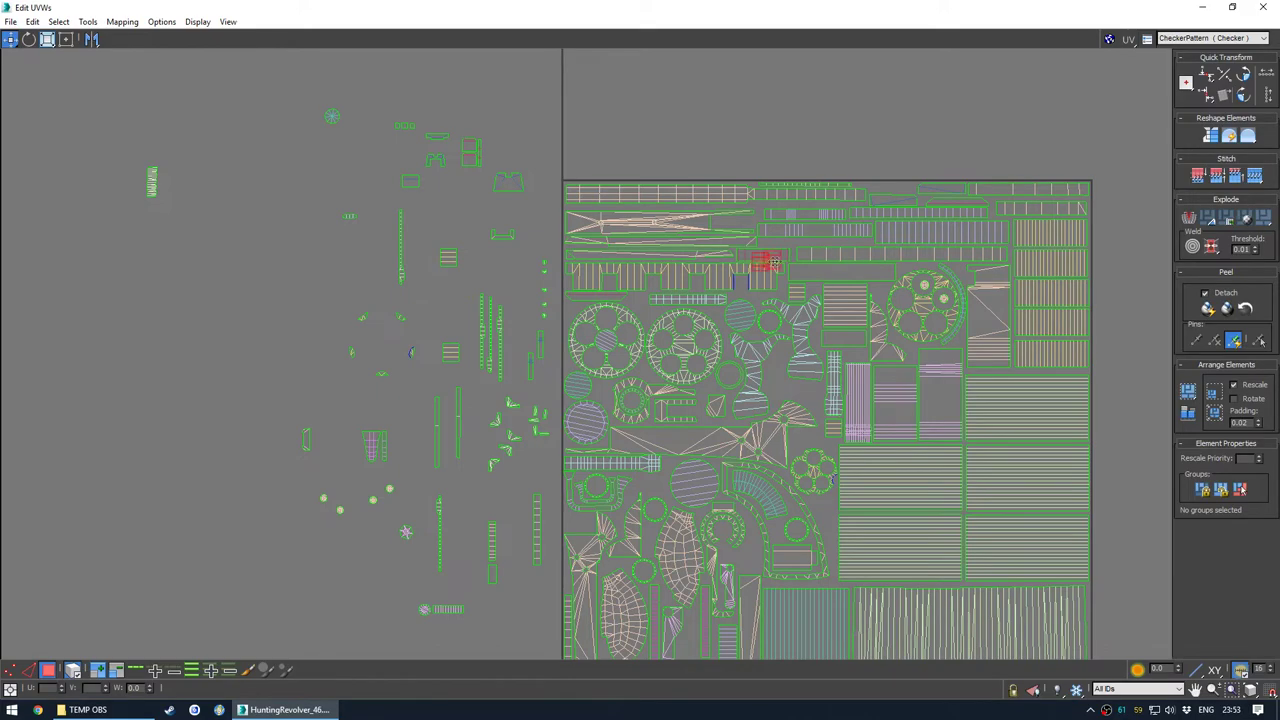
scroll(799, 442, "up", 4)
left_click_drag(796, 442, 796, 429)
scroll(805, 425, "down", 3)
Fit another small striped square beneath the wide end of the gridded strip, beside the striped circle
scroll(805, 425, "down", 3)
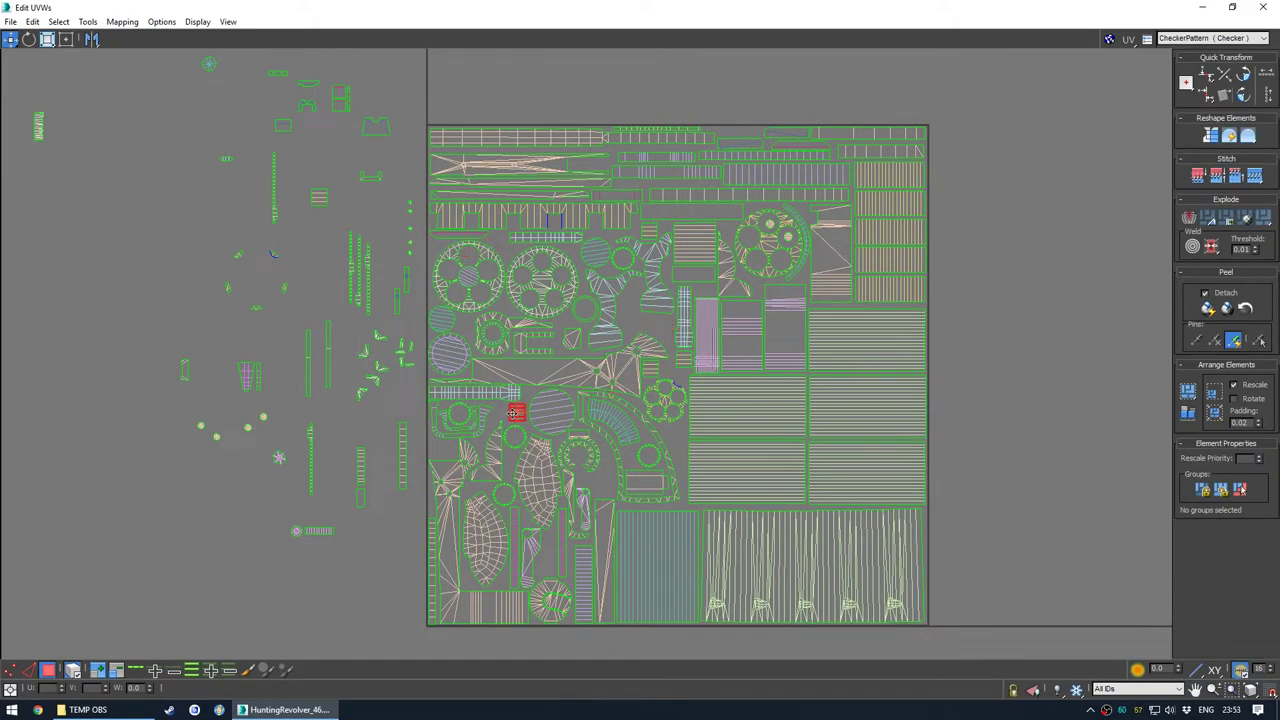
scroll(513, 413, "up", 5)
scroll(540, 307, "down", 5)
scroll(517, 306, "up", 5)
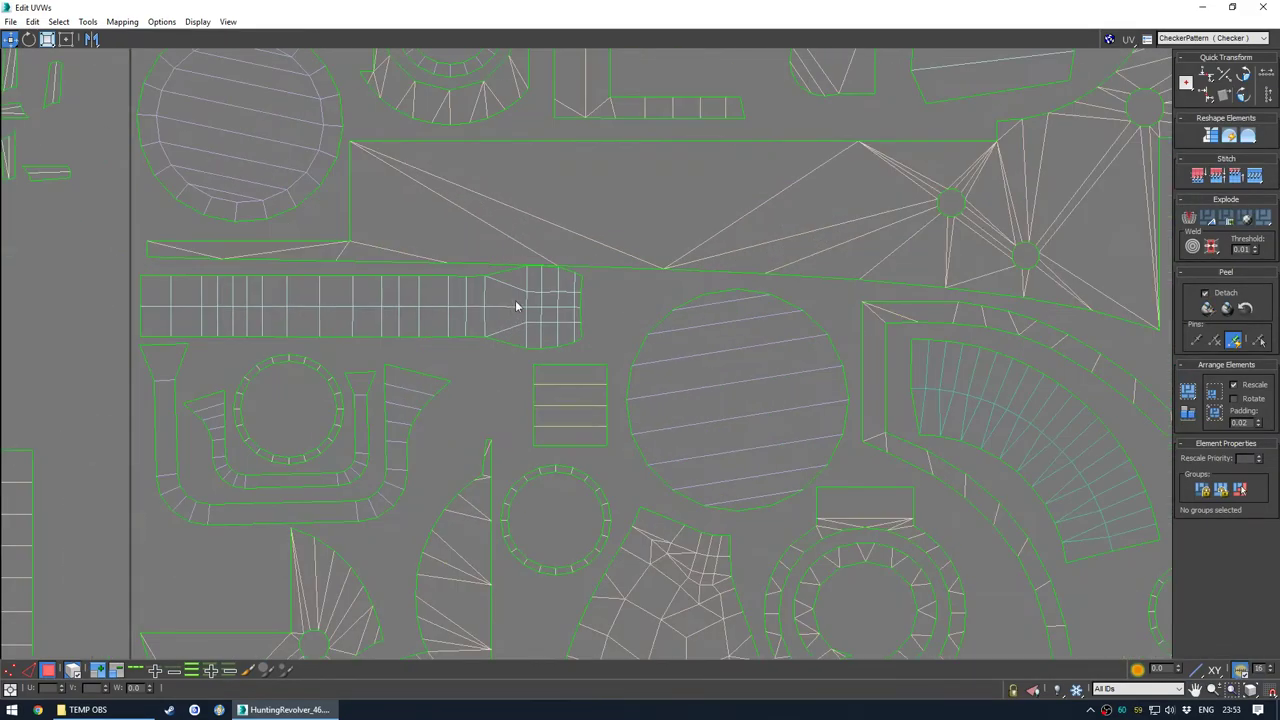
Nudge the gridded strip with the wide end and the long triangulated shell above it slightly upward
left_click(515, 304)
scroll(655, 274, "down", 3)
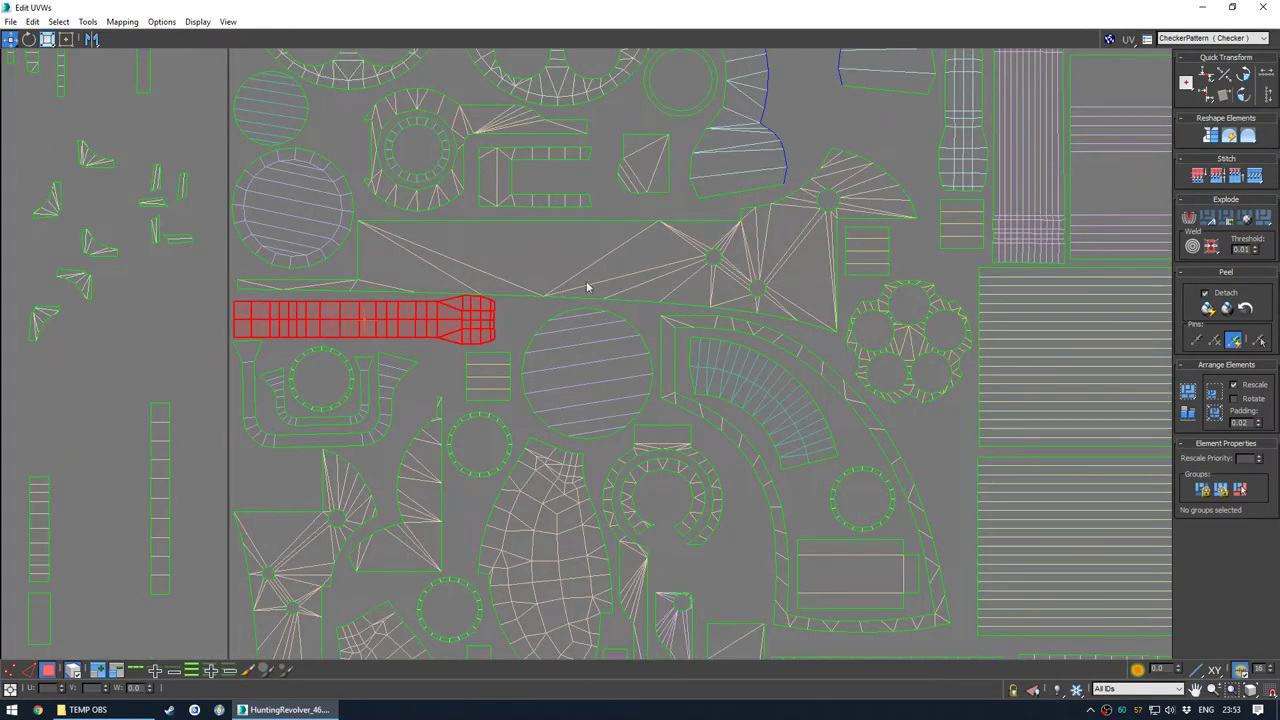
left_click(620, 283)
left_click_drag(621, 273, 620, 271)
left_click(456, 319)
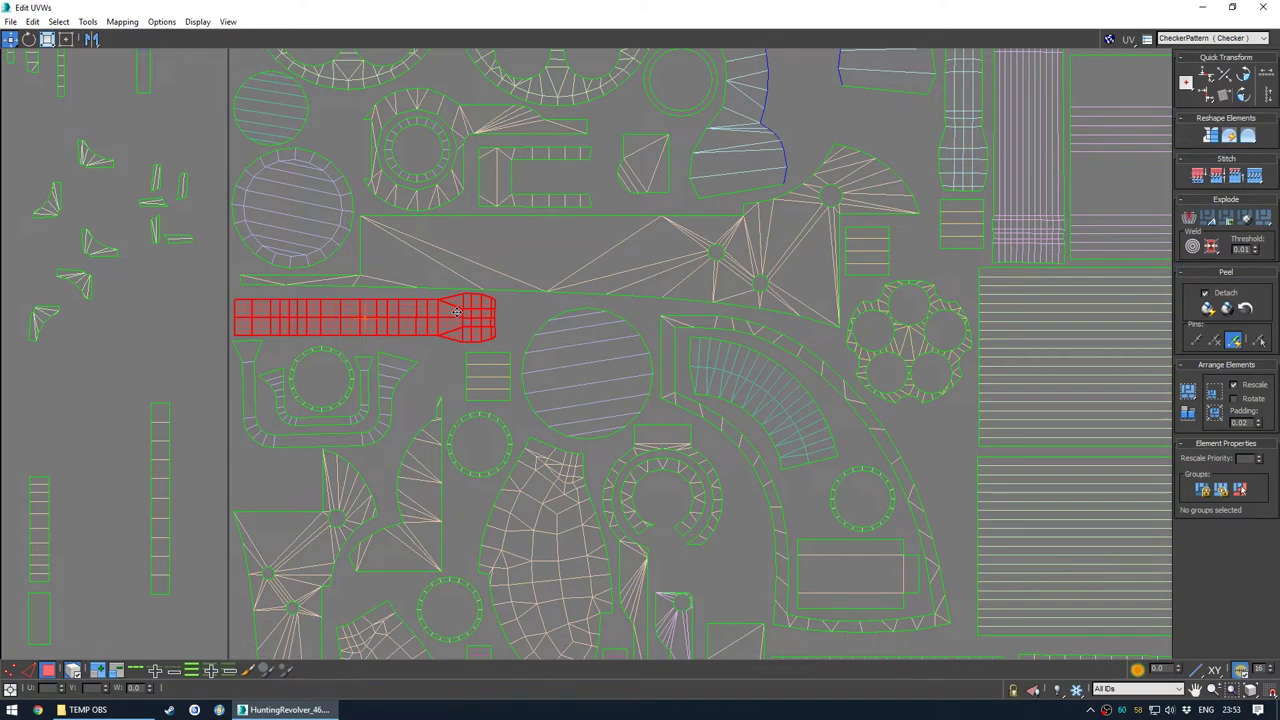
left_click(545, 317)
Move the outlying vertical ladder strip into the gap between the curved frame shell and the large striped rectangles
scroll(514, 317, "down", 4)
middle_click_drag(514, 317, 527, 343)
left_click_drag(393, 414, 504, 438)
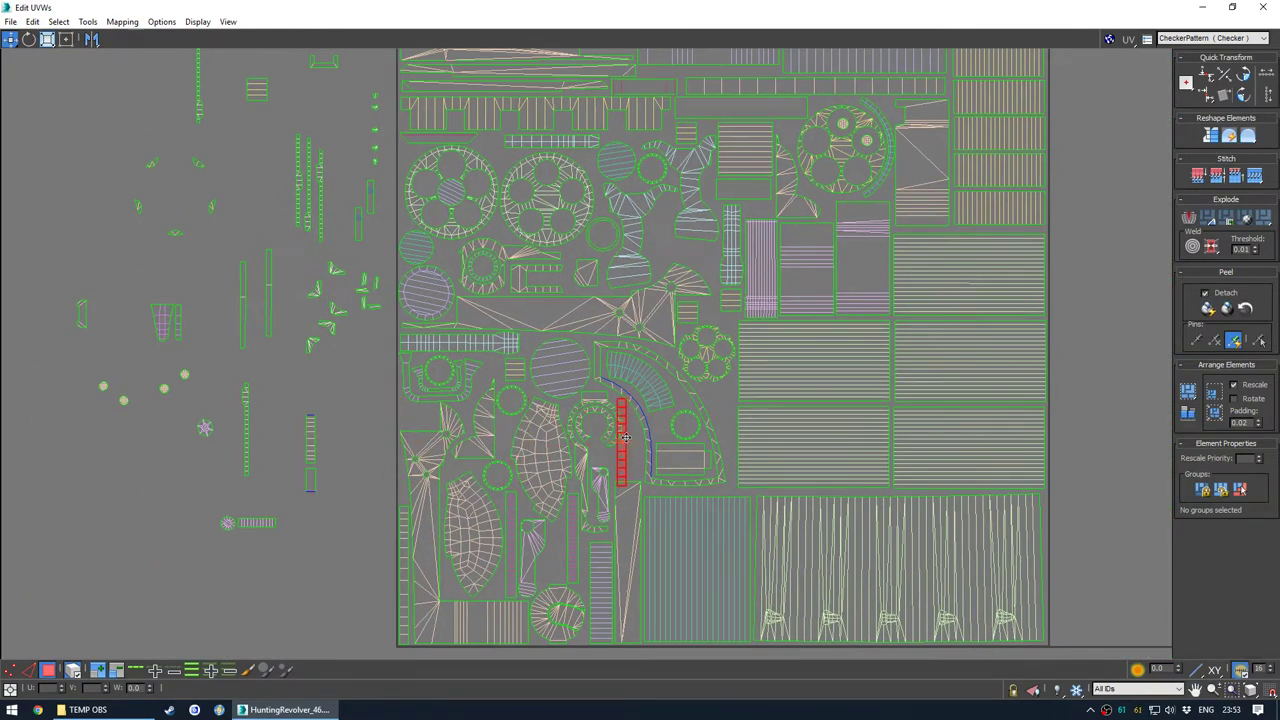
scroll(731, 417, "up", 5)
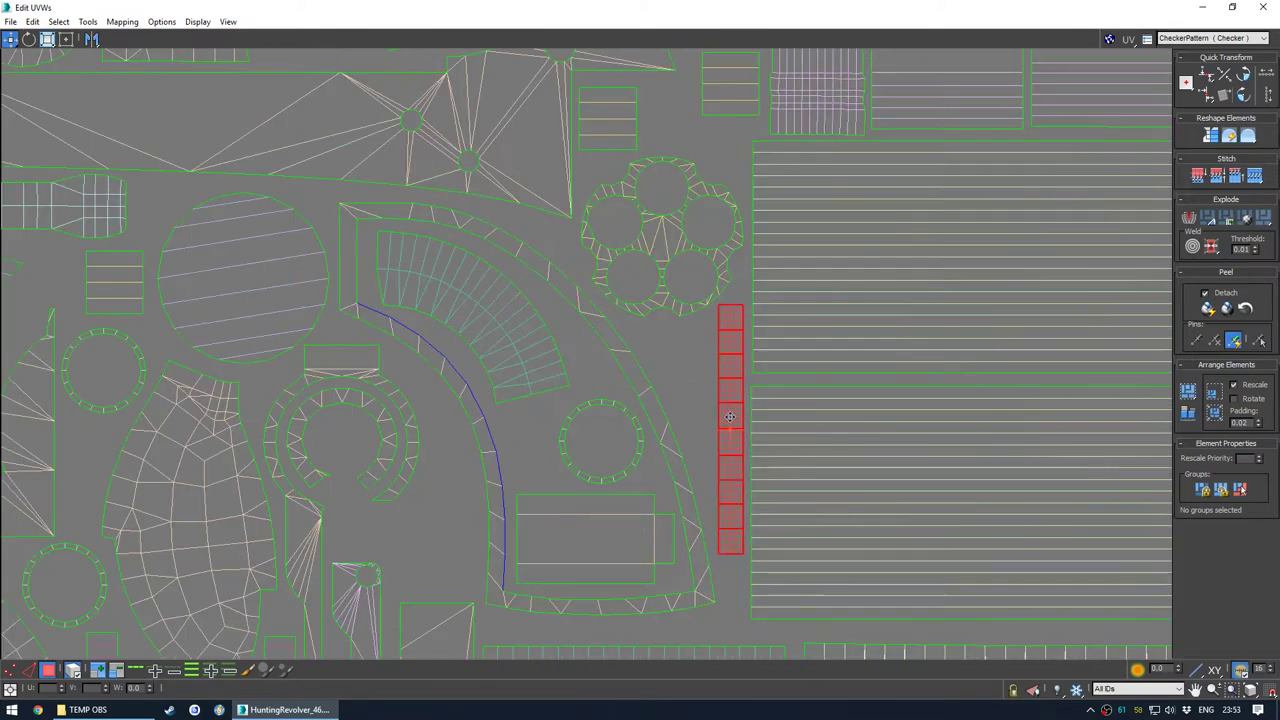
left_click(662, 362)
Rotate an outlying narrow plain strip to horizontal and fit it between the stacked strips above the long ladder strip
scroll(677, 449, "down", 6)
middle_click_drag(601, 454, 579, 471)
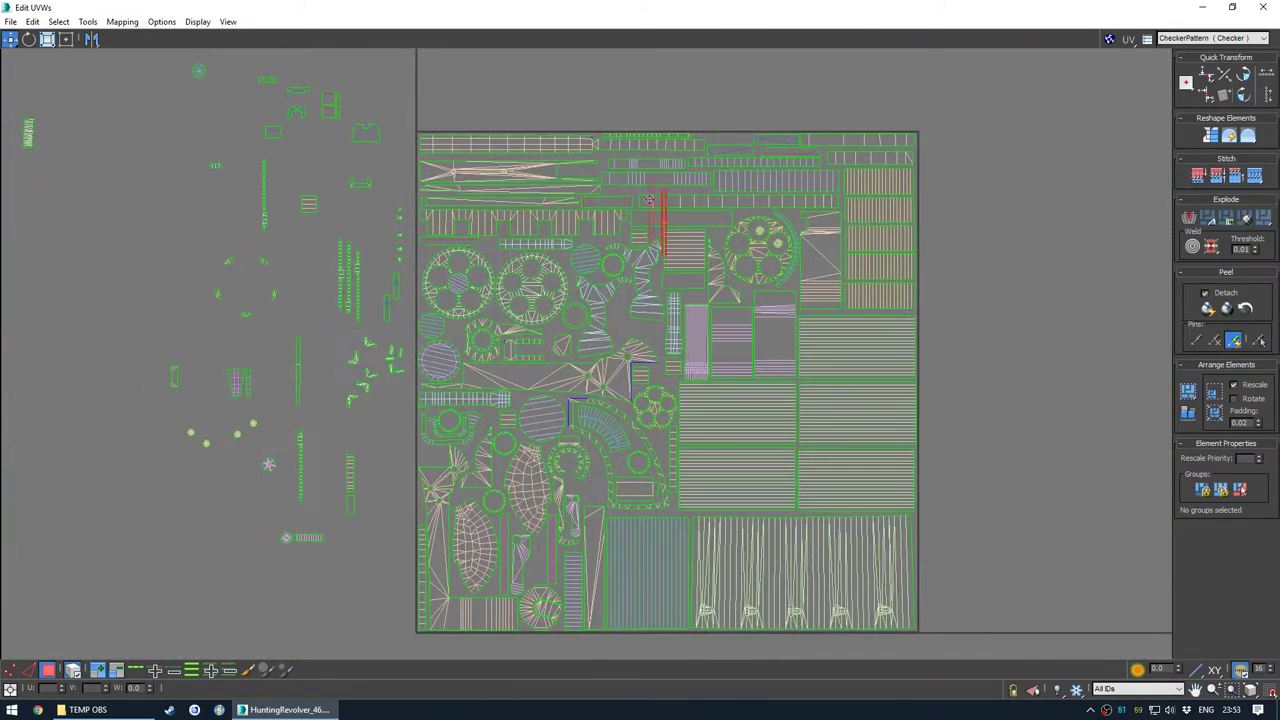
scroll(682, 179, "up", 6)
key("e")
left_click_drag(677, 180, 733, 223)
key("w")
scroll(730, 229, "down", 6)
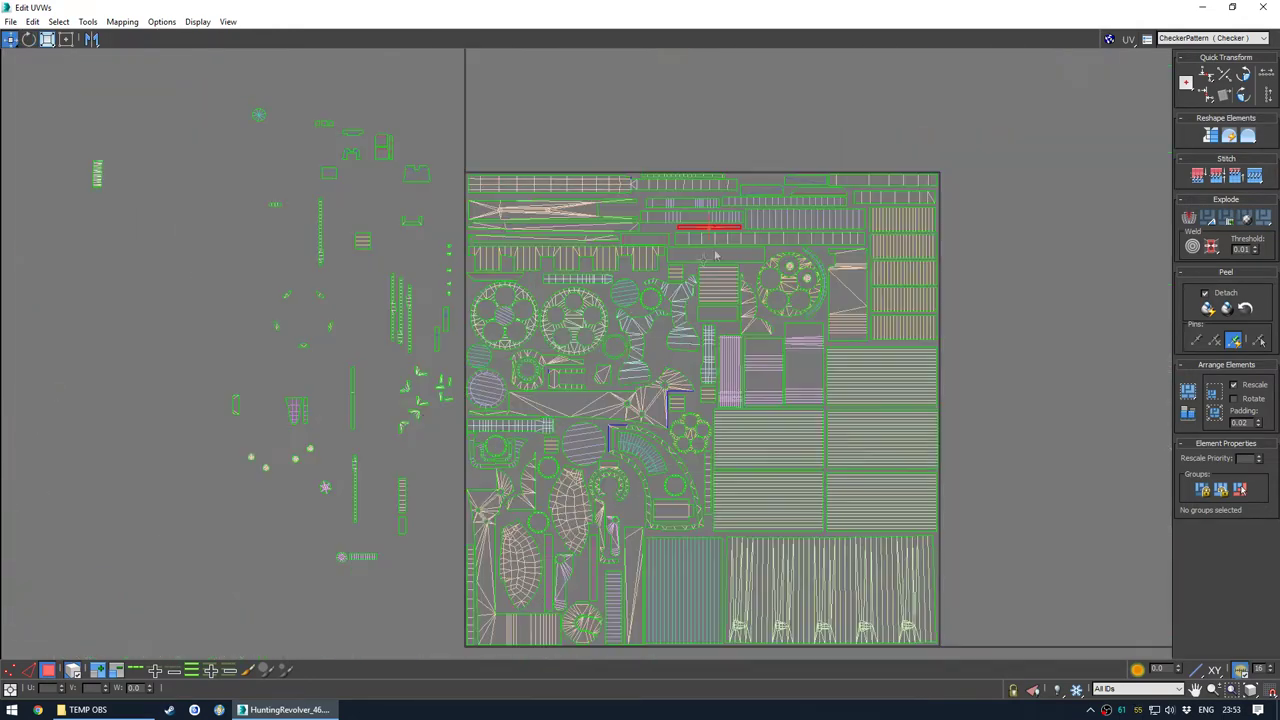
Rotate the outlying short ladder strip to horizontal and fit it at the end of the long triangulated shell
scroll(627, 199, "up", 7)
left_click_drag(631, 215, 647, 250)
key("e")
key("w")
left_click(705, 186)
Try one of the outlying narrow notched strips over the shells in the tile's lower half
scroll(604, 204, "down", 7)
middle_click_drag(462, 316, 509, 272)
scroll(509, 272, "up", 1)
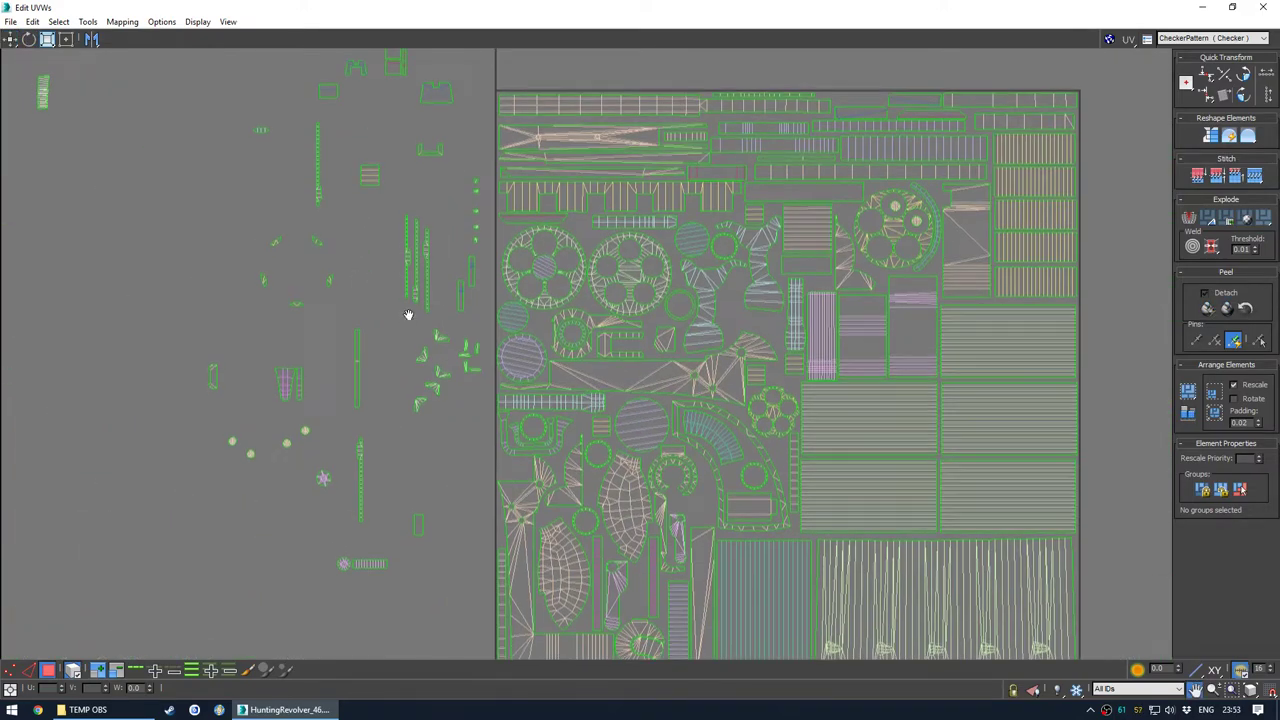
middle_click_drag(387, 351, 386, 363)
scroll(386, 363, "down", 1)
left_click_drag(371, 442, 414, 414)
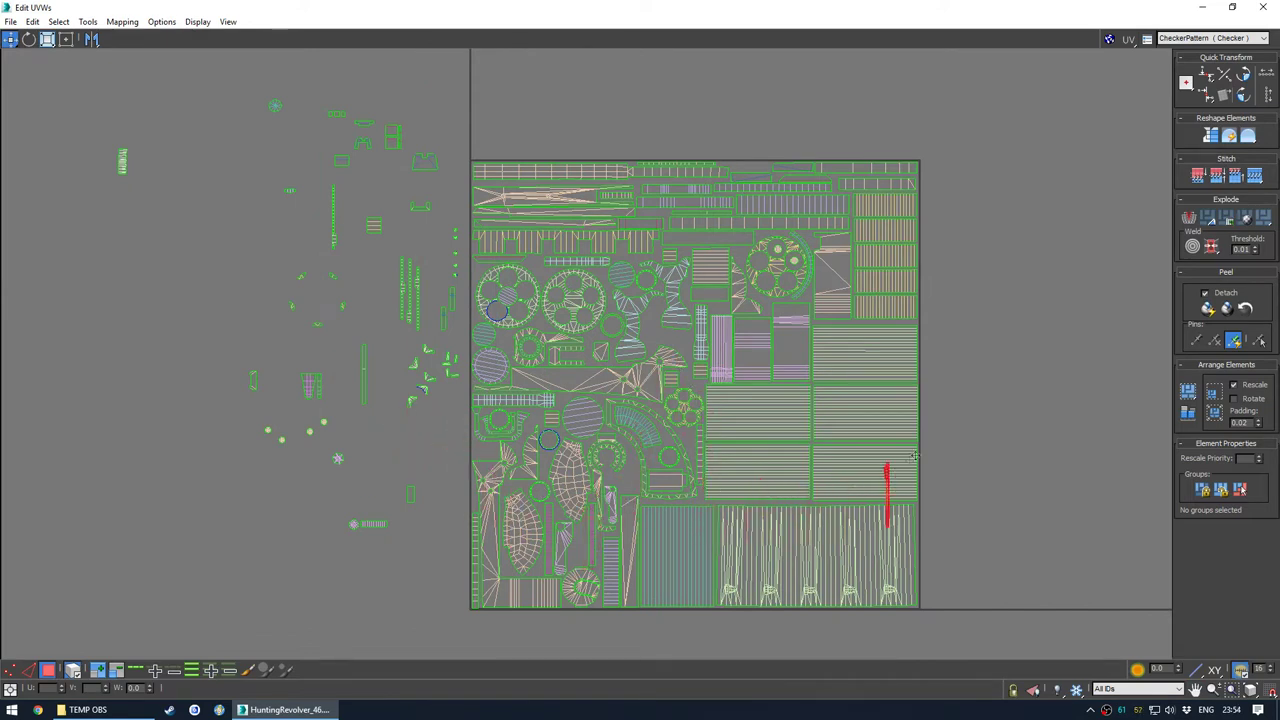
left_click_drag(700, 469, 668, 484)
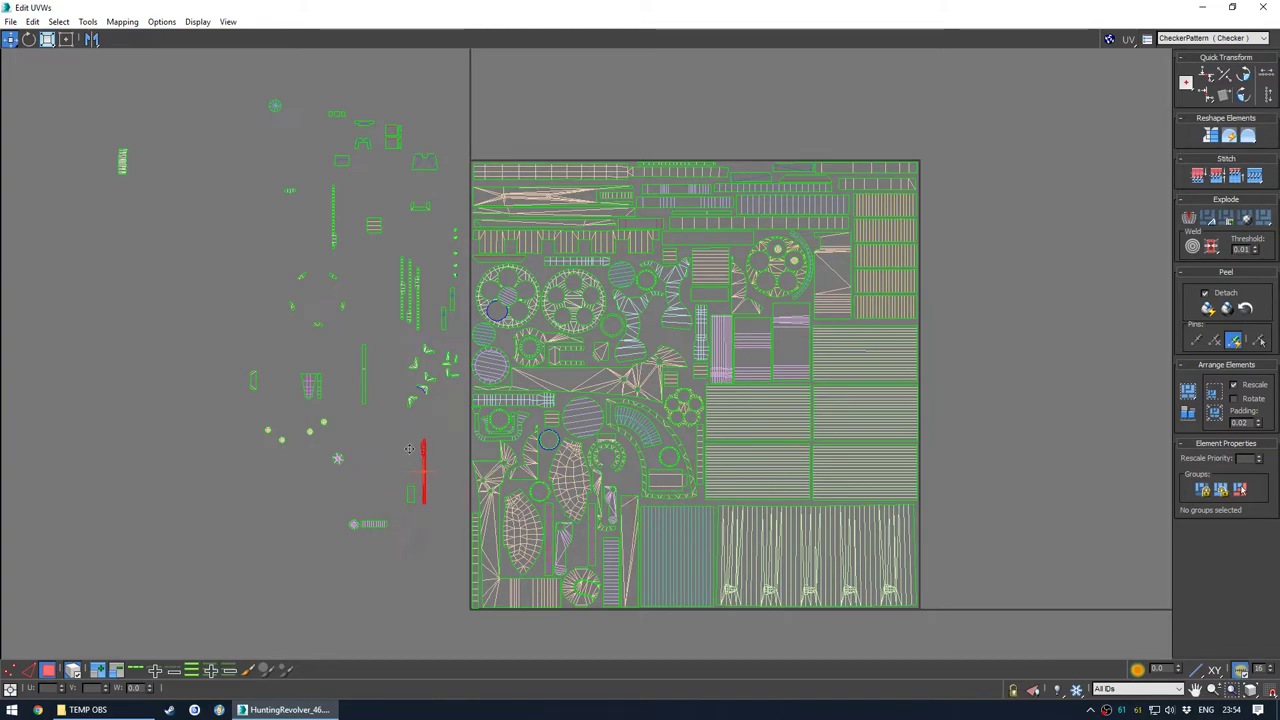
Examine on the revolver, in normal and see-through display, which faces belong to the vertically striped rectangle shell
left_click(689, 566)
left_click_drag(660, 8, 214, 123)
middle_click_drag(565, 309, 708, 418)
key("alt+x")
scroll(679, 429, "down", 3)
scroll(700, 400, "up", 5)
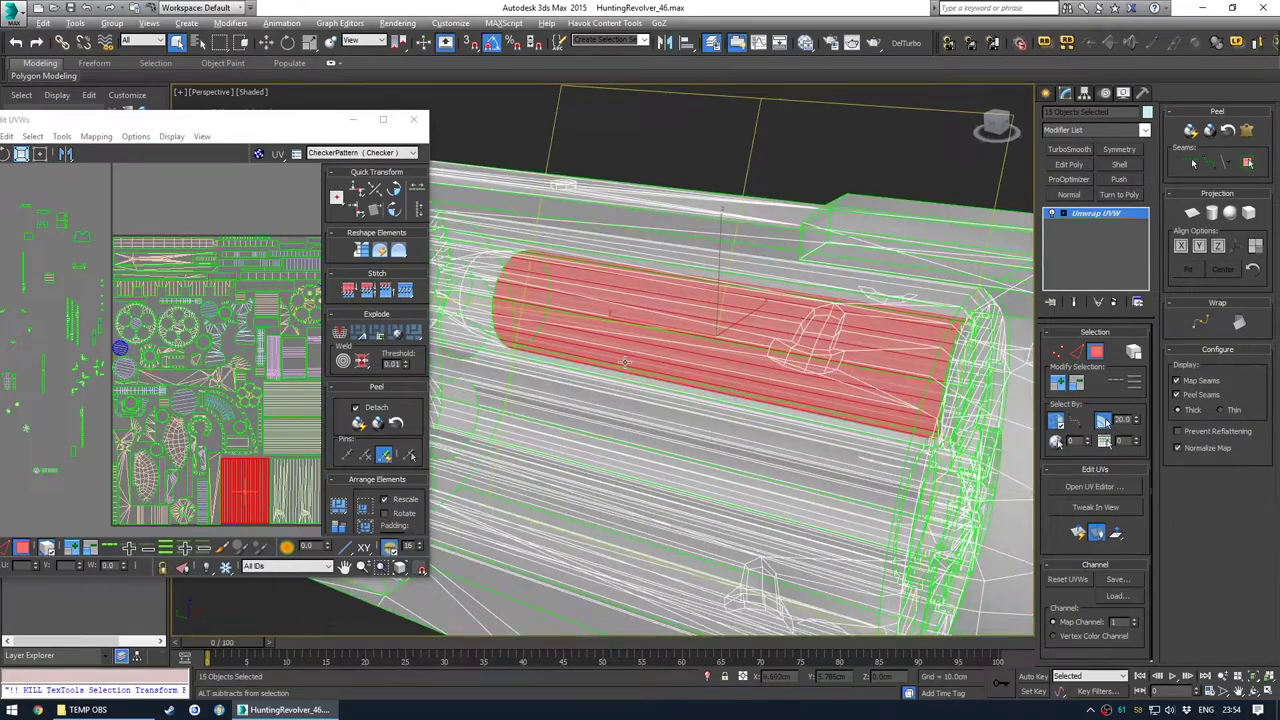
middle_click_drag(672, 368, 723, 361, "alt")
scroll(723, 362, "down", 6)
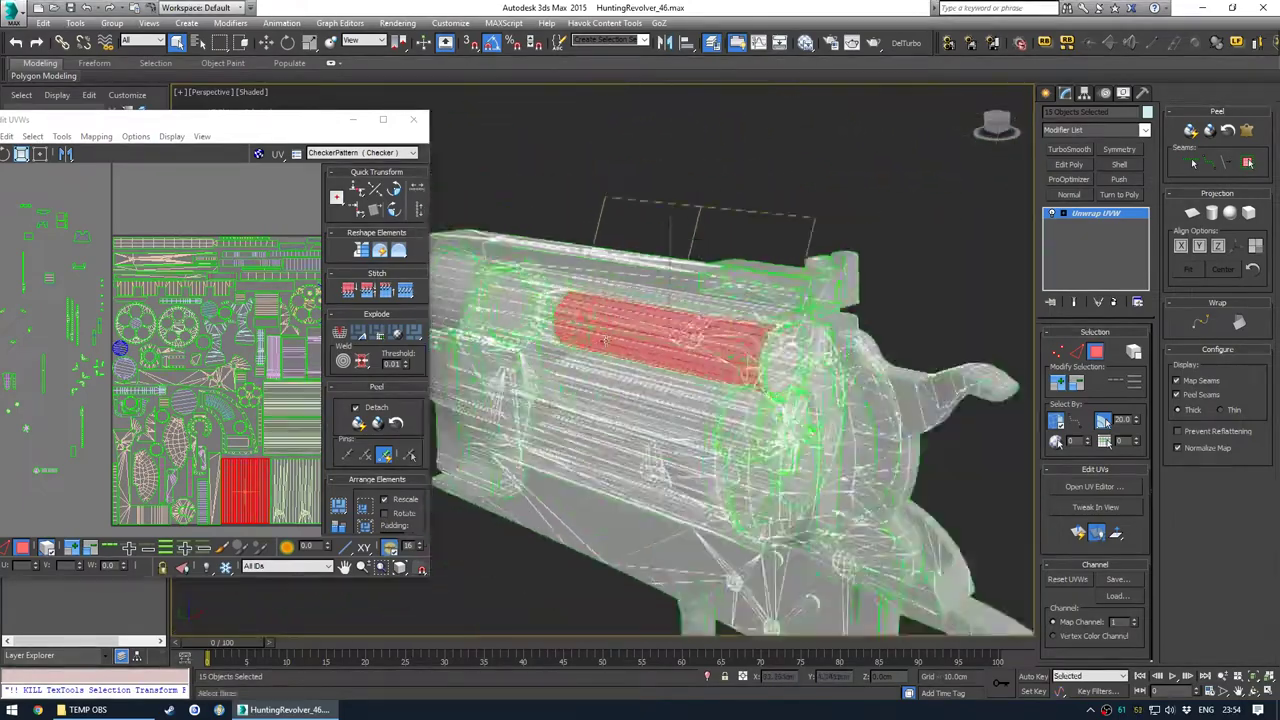
middle_click_drag(631, 370, 613, 328, "alt")
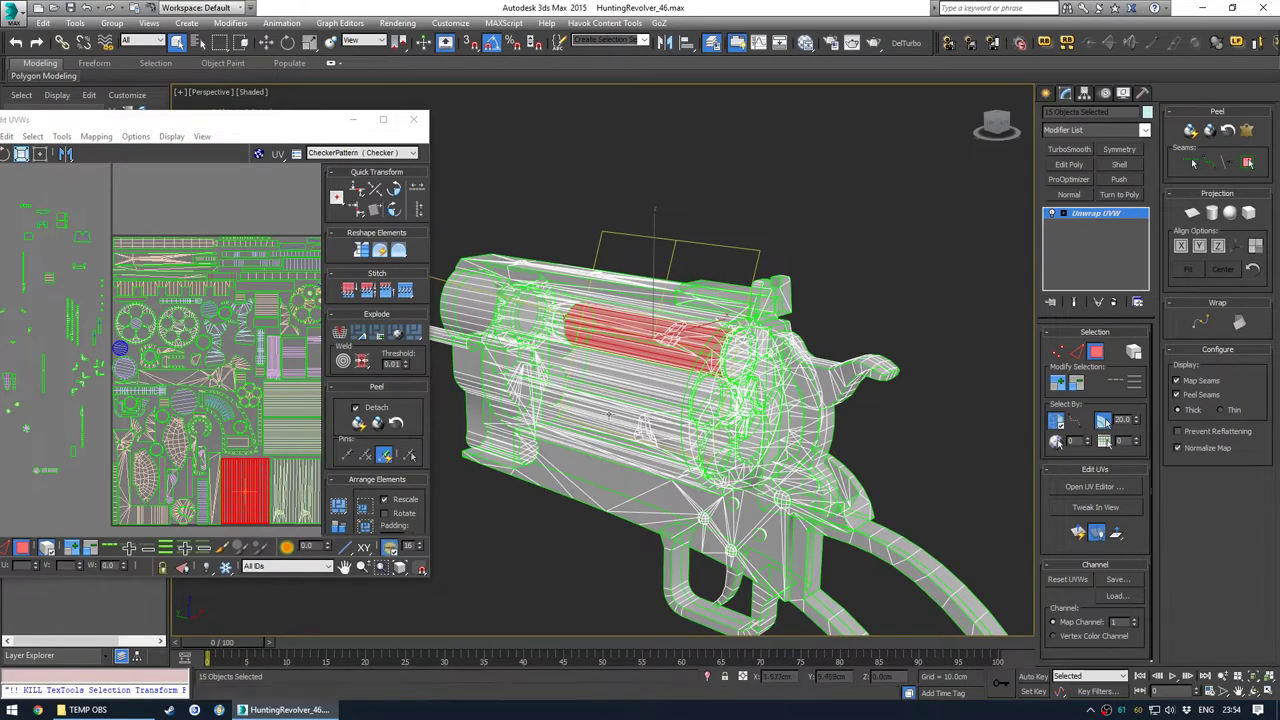
left_click(383, 119)
Nudge the vertically striped rectangle down closer to the tile's lower edge
scroll(575, 418, "up", 6)
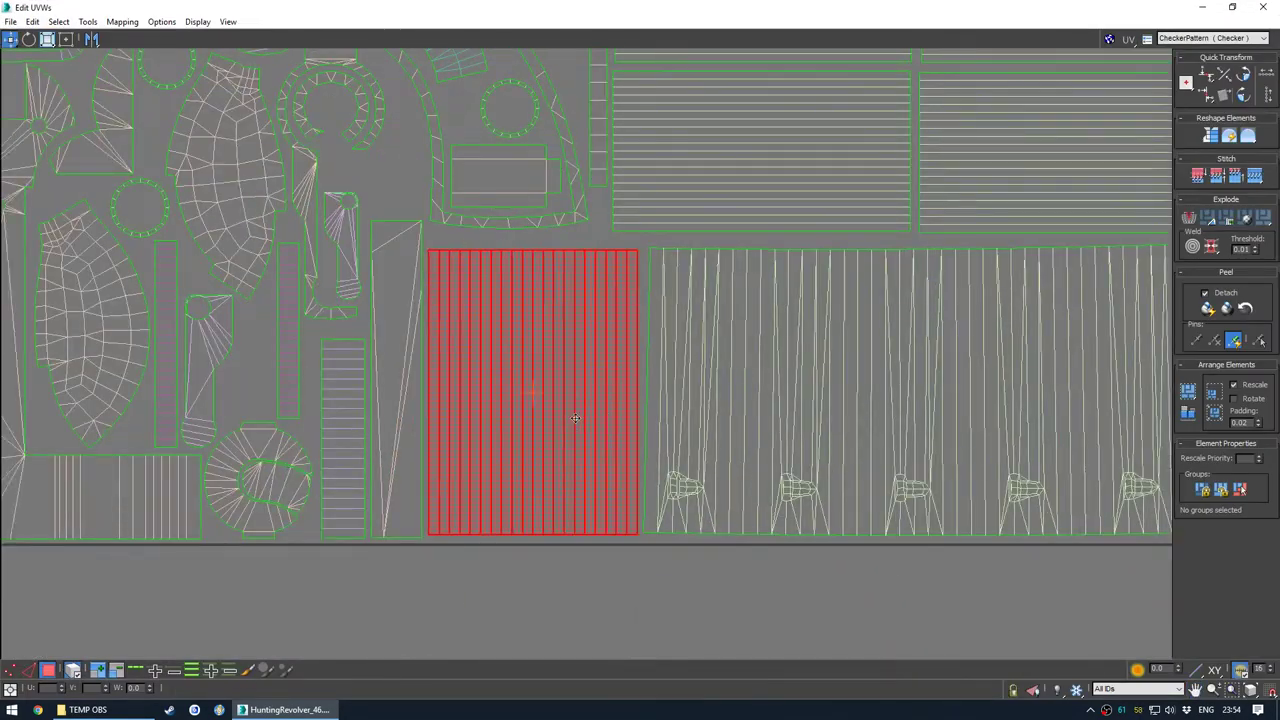
left_click(581, 585)
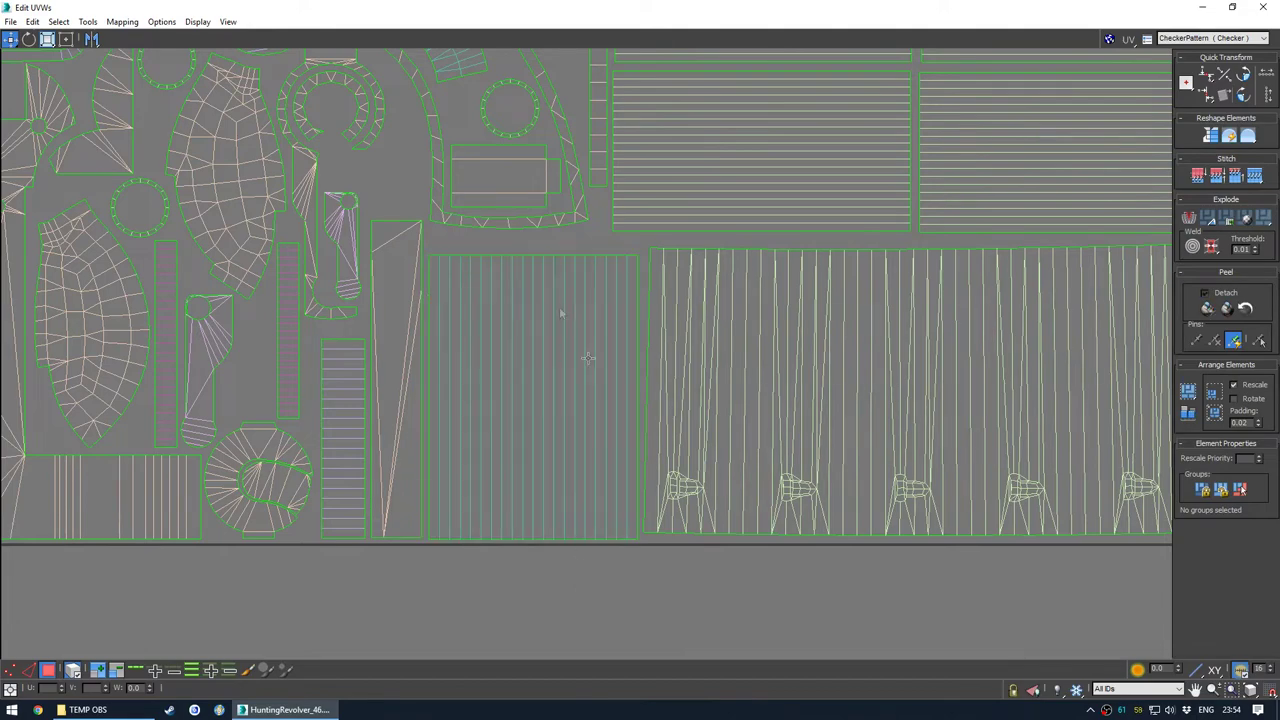
scroll(545, 335, "down", 5)
scroll(540, 340, "up", 5)
left_click(606, 442)
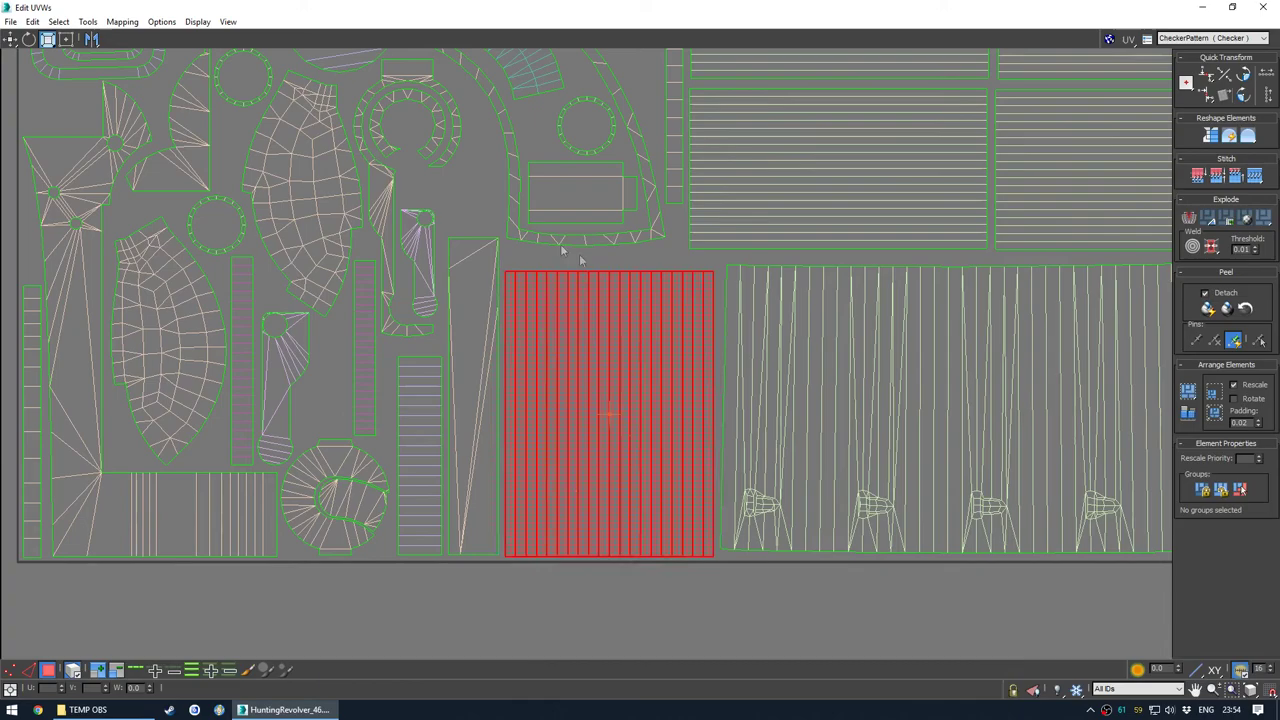
scroll(609, 345, "down", 4)
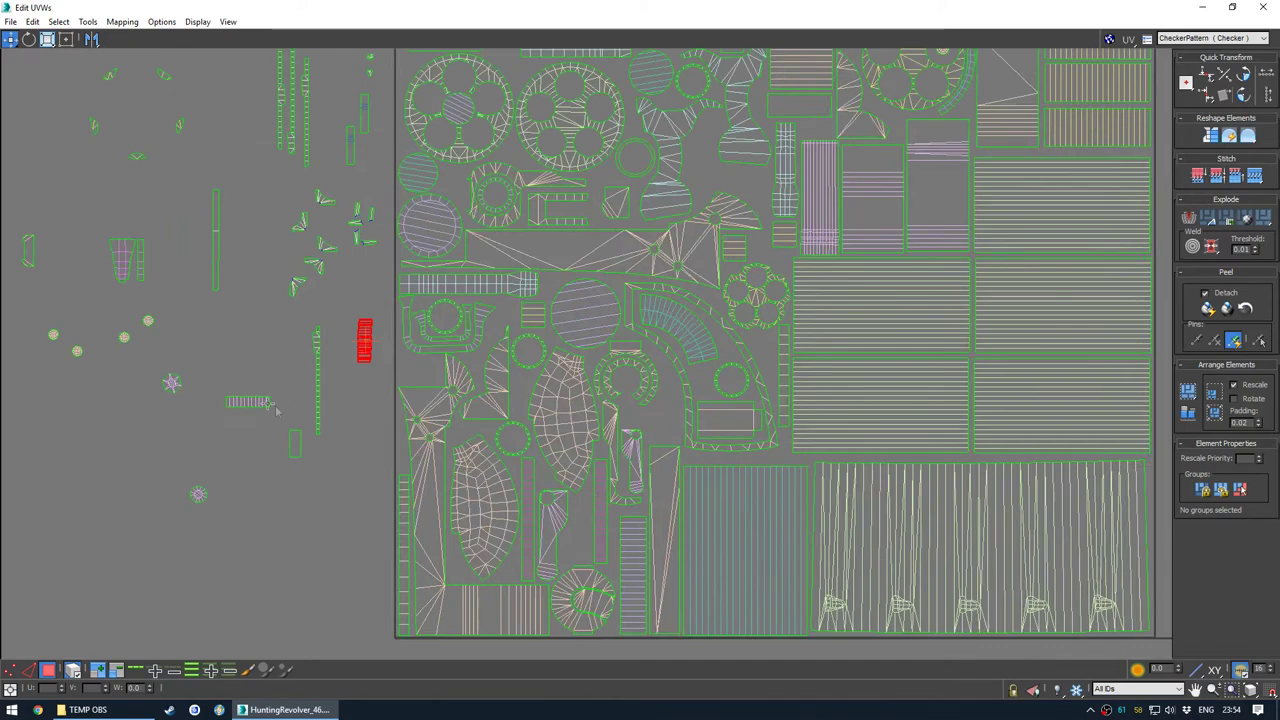
Rotate an outlying narrow notched strip to horizontal and fit it between the curved frame shell and the vertically striped rectangle
left_click_drag(506, 431, 773, 460)
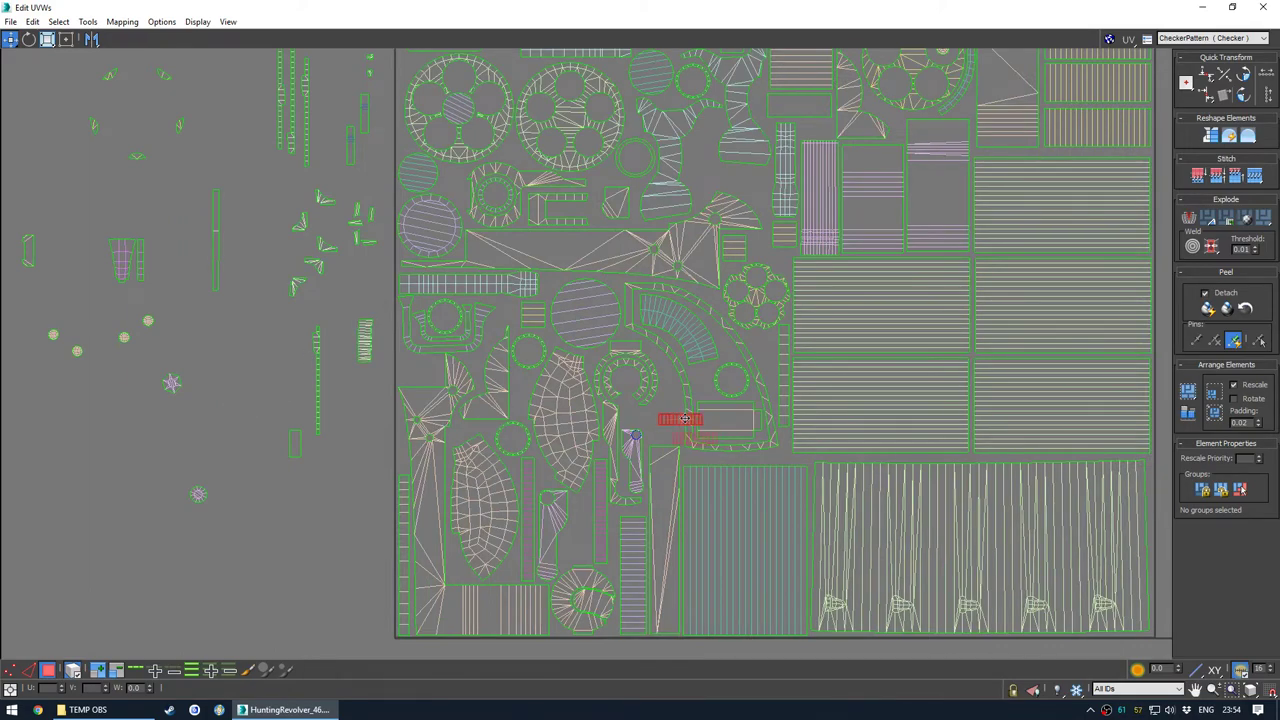
left_click_drag(316, 339, 836, 499)
scroll(754, 444, "up", 4)
key("e")
key("w")
scroll(725, 454, "down", 4)
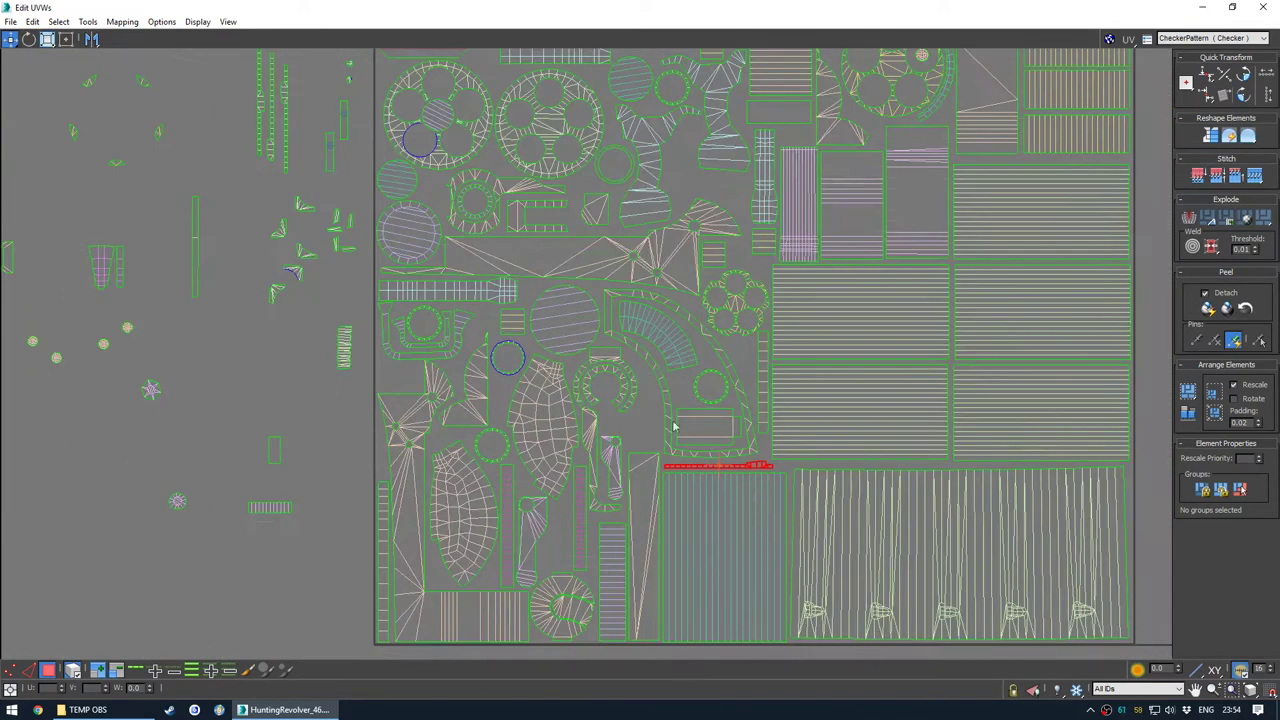
left_click(275, 390)
Rotate another outlying notched strip to horizontal and fit it between the stacked ladder strips near the tile's upper edge
middle_click_drag(274, 374, 325, 486)
left_click_drag(321, 255, 434, 257)
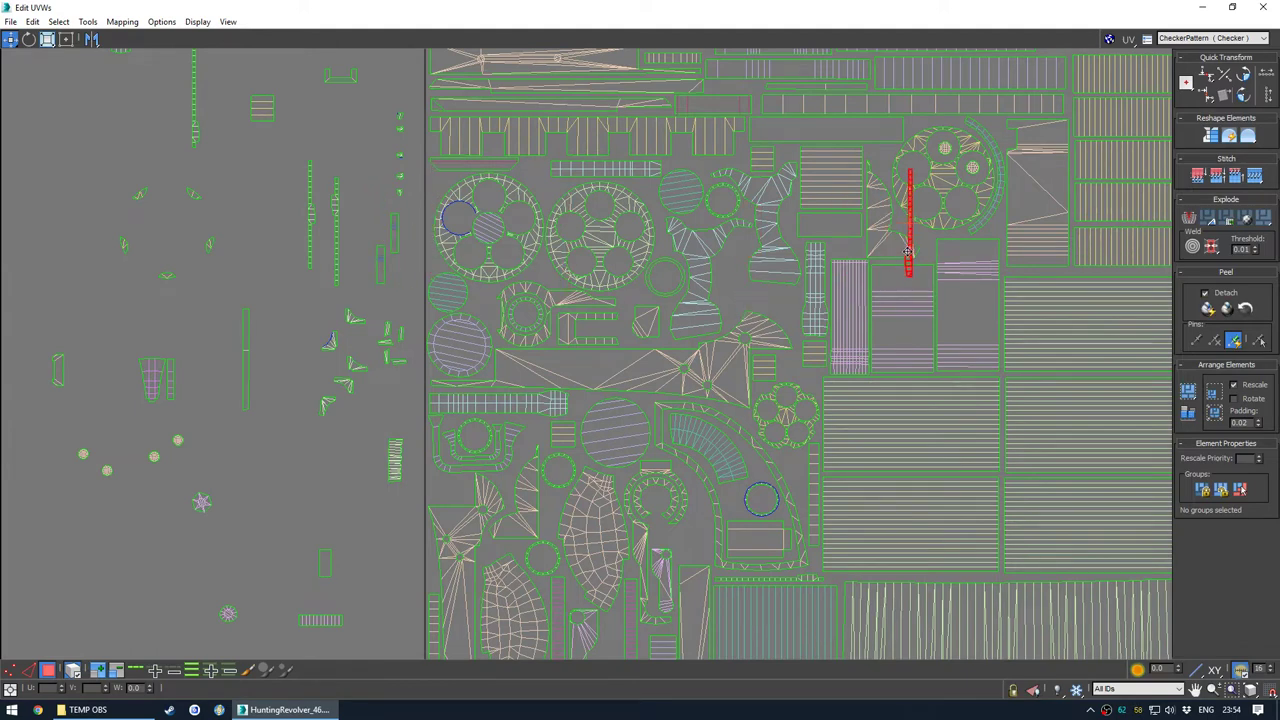
left_click_drag(367, 201, 366, 204)
middle_click_drag(376, 205, 314, 339)
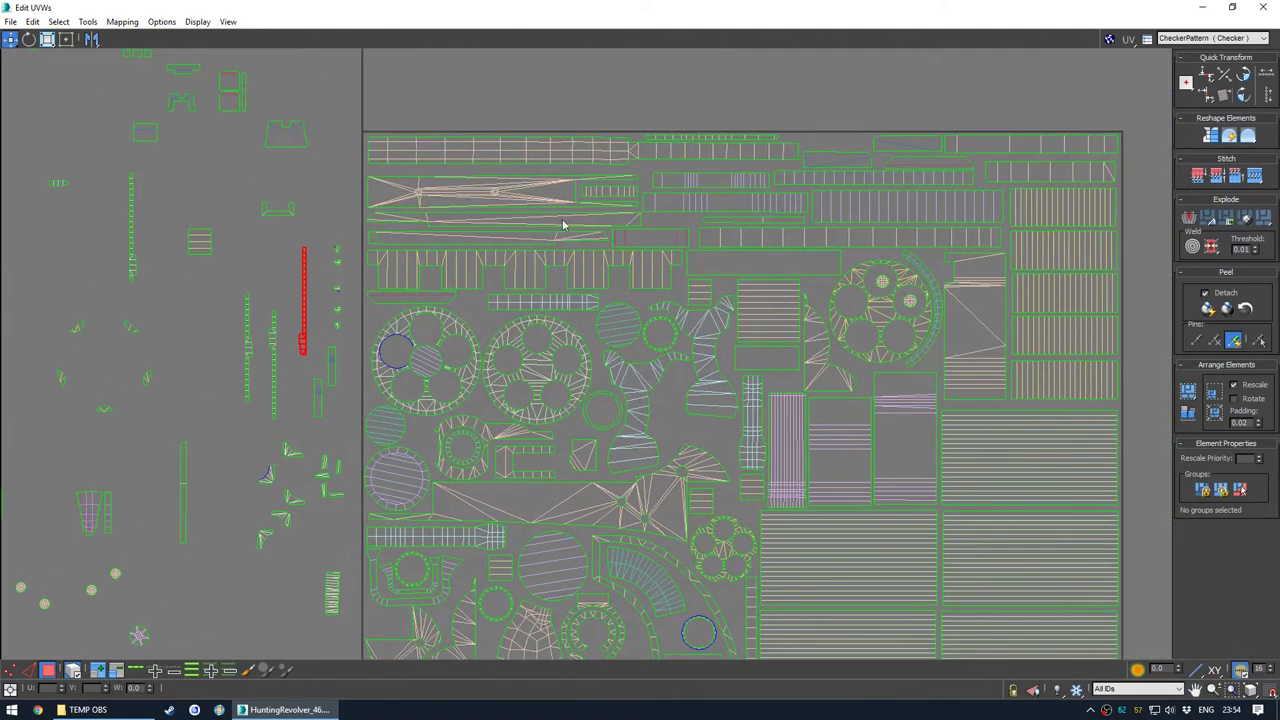
scroll(719, 135, "up", 4)
left_click_drag(707, 145, 822, 227)
key("e")
scroll(744, 236, "down", 5)
middle_click_drag(600, 270, 535, 243)
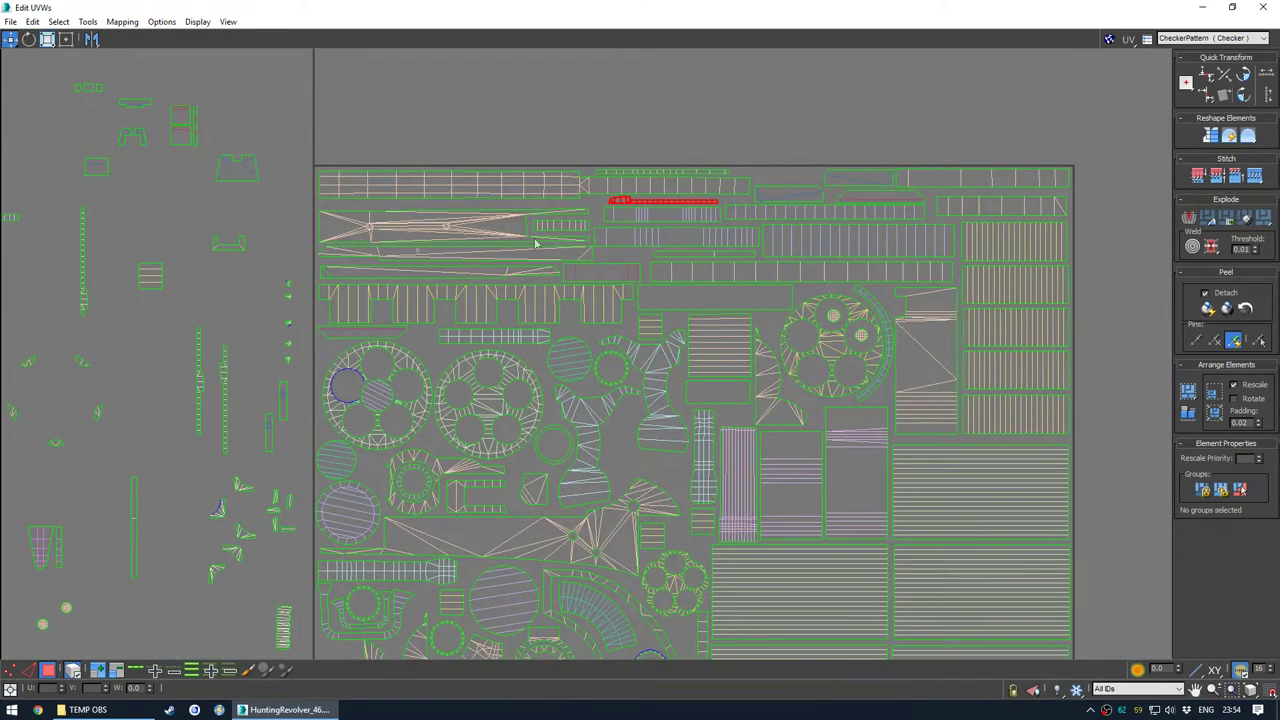
Fit a notched strip vertically between the tile's left edge and the first five-hole disc, and shift the small striped circle below it
middle_click_drag(213, 233, 390, 318)
middle_click_drag(393, 453, 363, 322)
left_click_drag(364, 321, 373, 265)
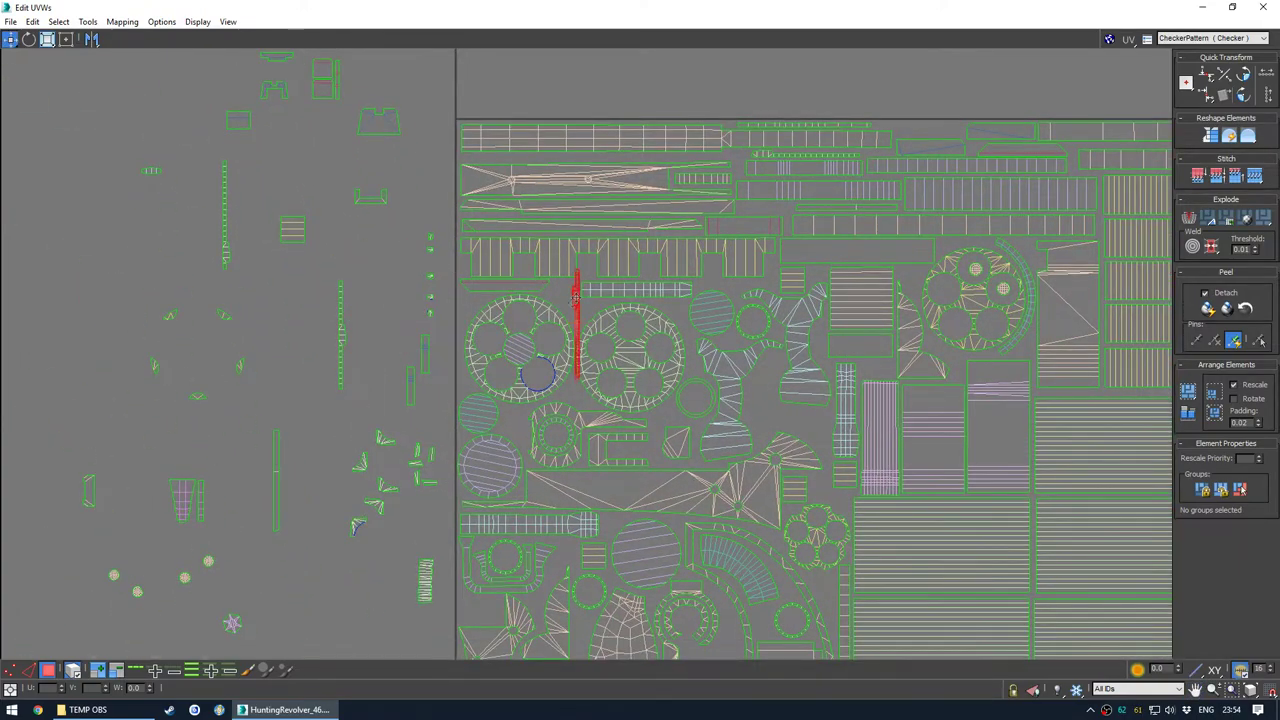
scroll(463, 316, "up", 4)
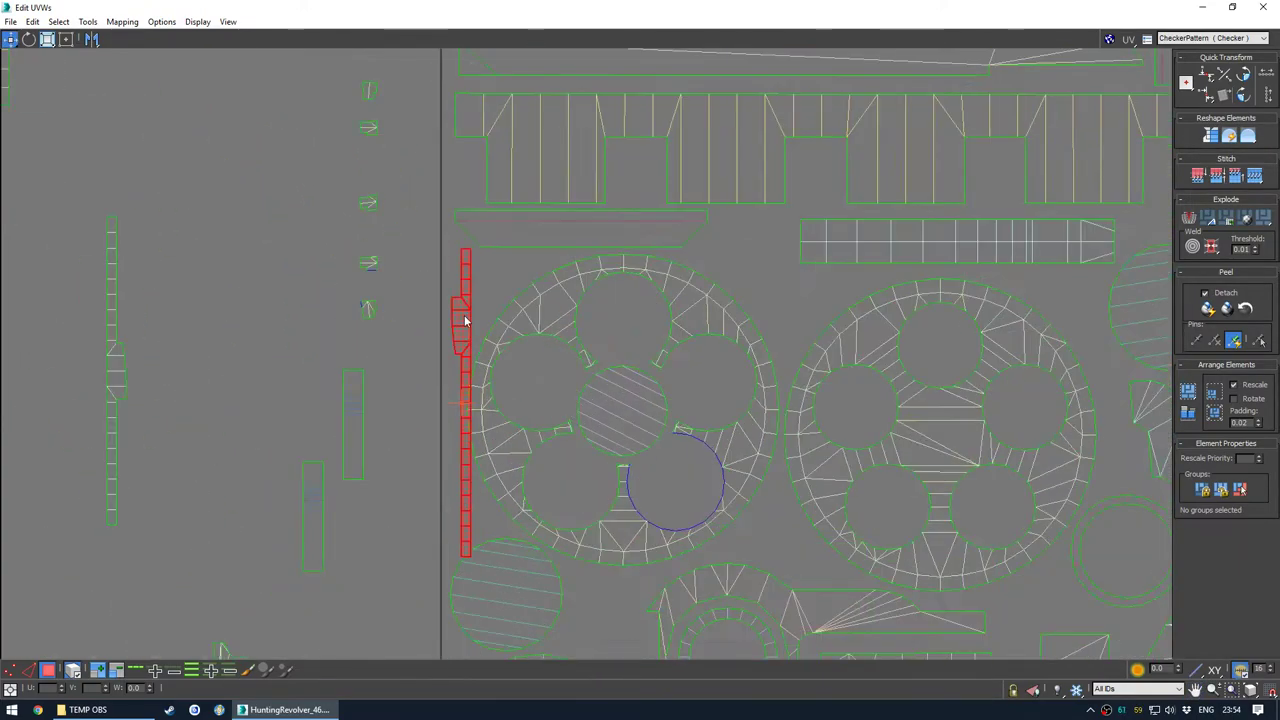
middle_click_drag(524, 566, 489, 375)
scroll(486, 379, "up", 1)
left_click_drag(478, 396, 485, 398)
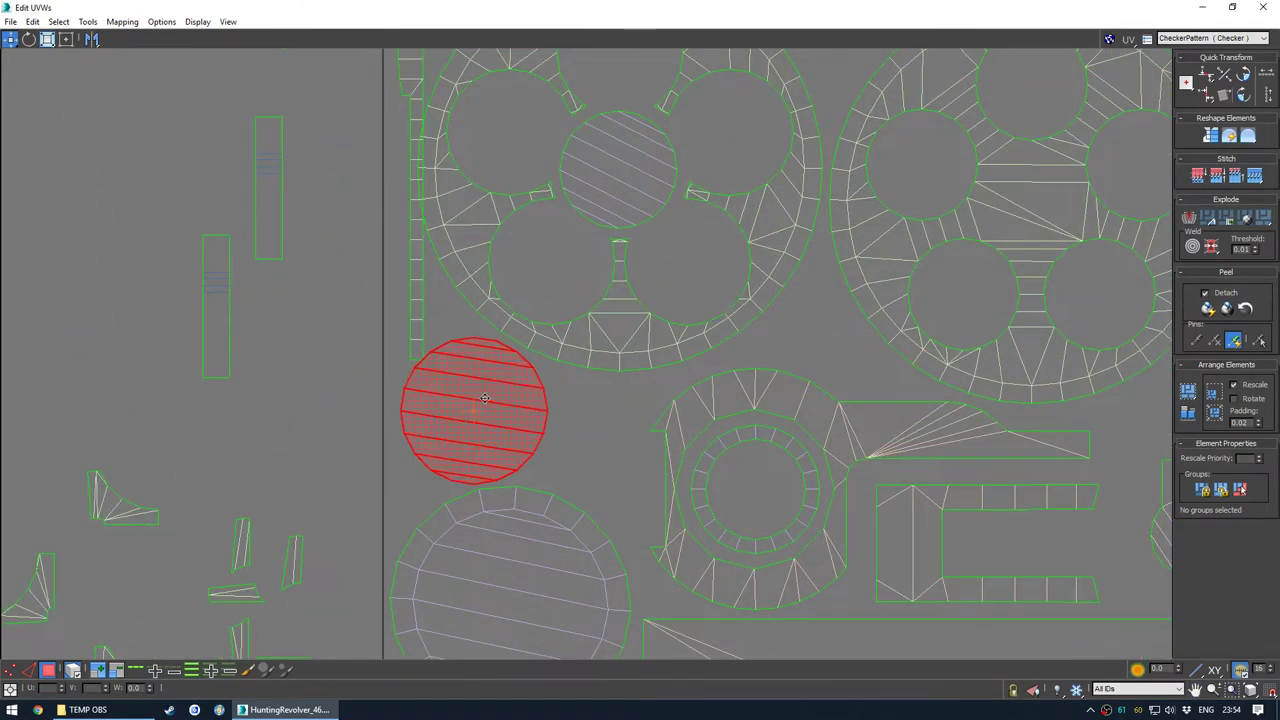
Fit another notched strip vertically between the triangulated fan shell and the narrow gridded strip, above the five-lobed gear shell
scroll(471, 343, "down", 3)
middle_click_drag(493, 318, 412, 283)
scroll(415, 287, "down", 1)
middle_click_drag(483, 379, 420, 306)
middle_click_drag(557, 337, 472, 364)
middle_click_drag(617, 382, 628, 183)
middle_click_drag(571, 485, 601, 439)
scroll(490, 422, "down", 1)
middle_click_drag(605, 354, 641, 481)
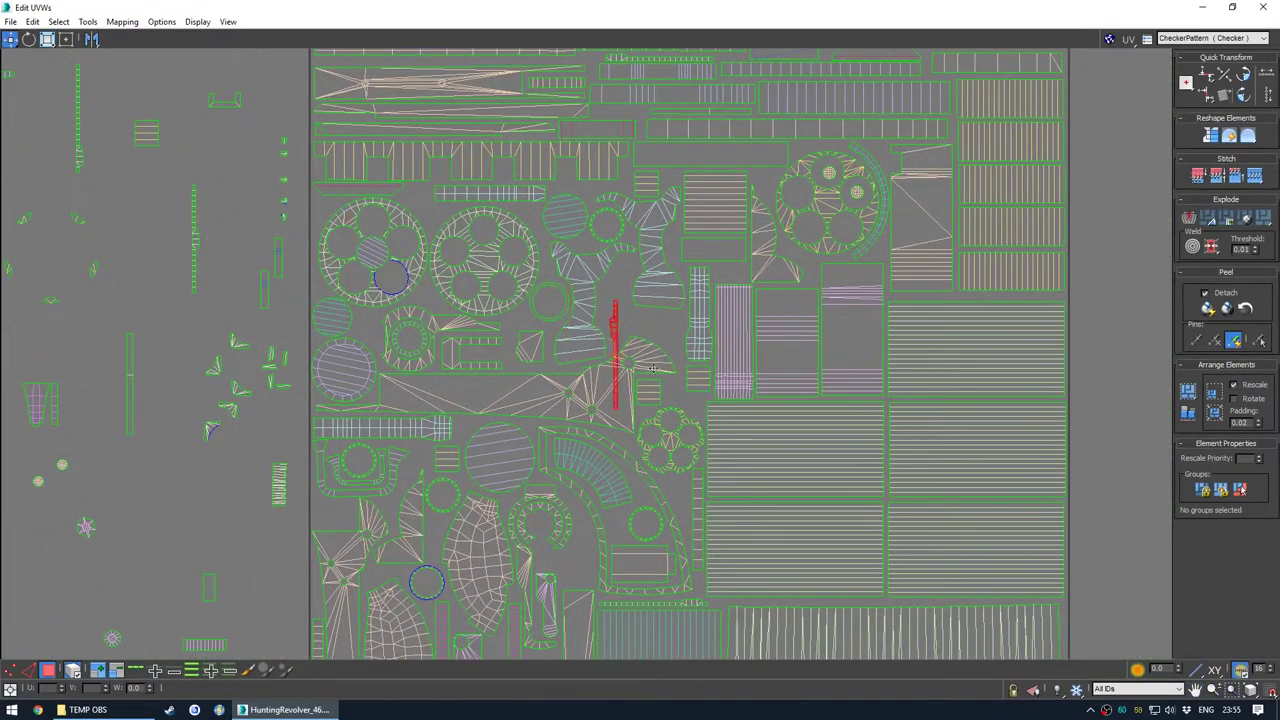
scroll(679, 369, "up", 4)
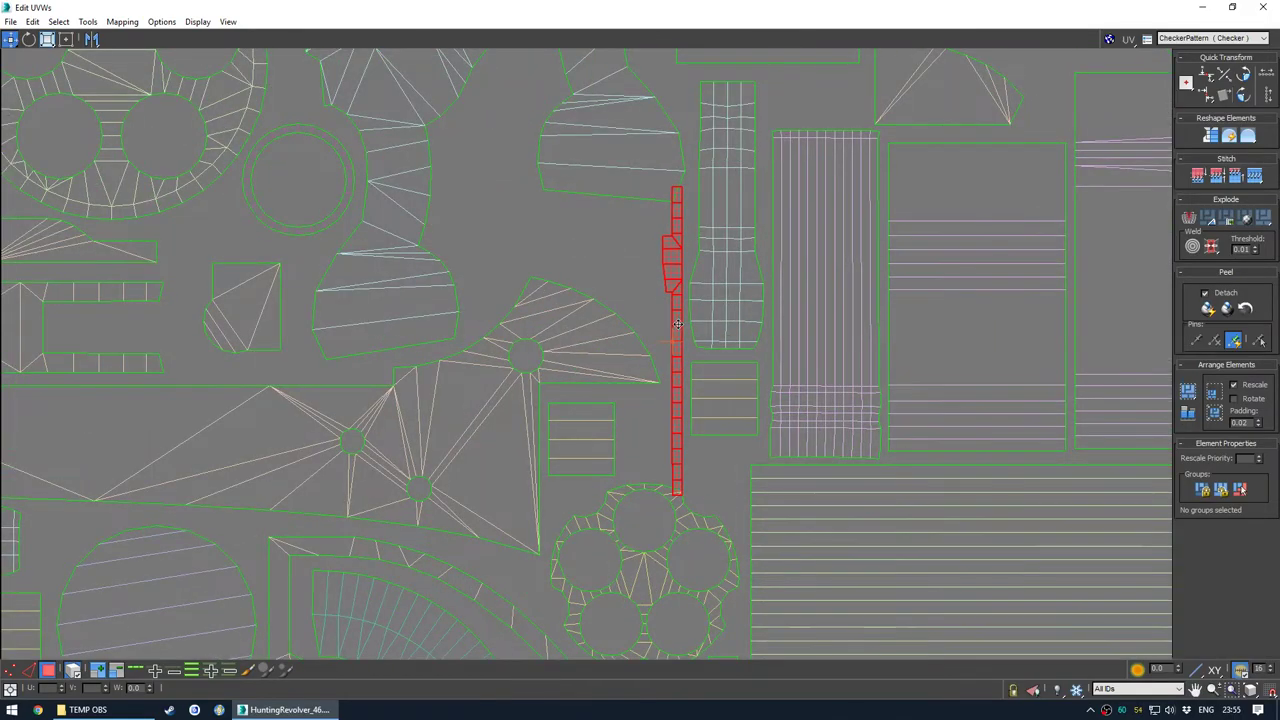
Examine on the see-through revolver which faces belong to the selected notched strip
left_click_drag(638, 7, 237, 108)
middle_click_drag(640, 252, 770, 330, "alt")
scroll(775, 397, "up", 4)
mouse_move(775, 397)
middle_mouse_down("alt")
mouse_move(848, 392)
mouse_move(769, 394)
middle_mouse_up("alt")
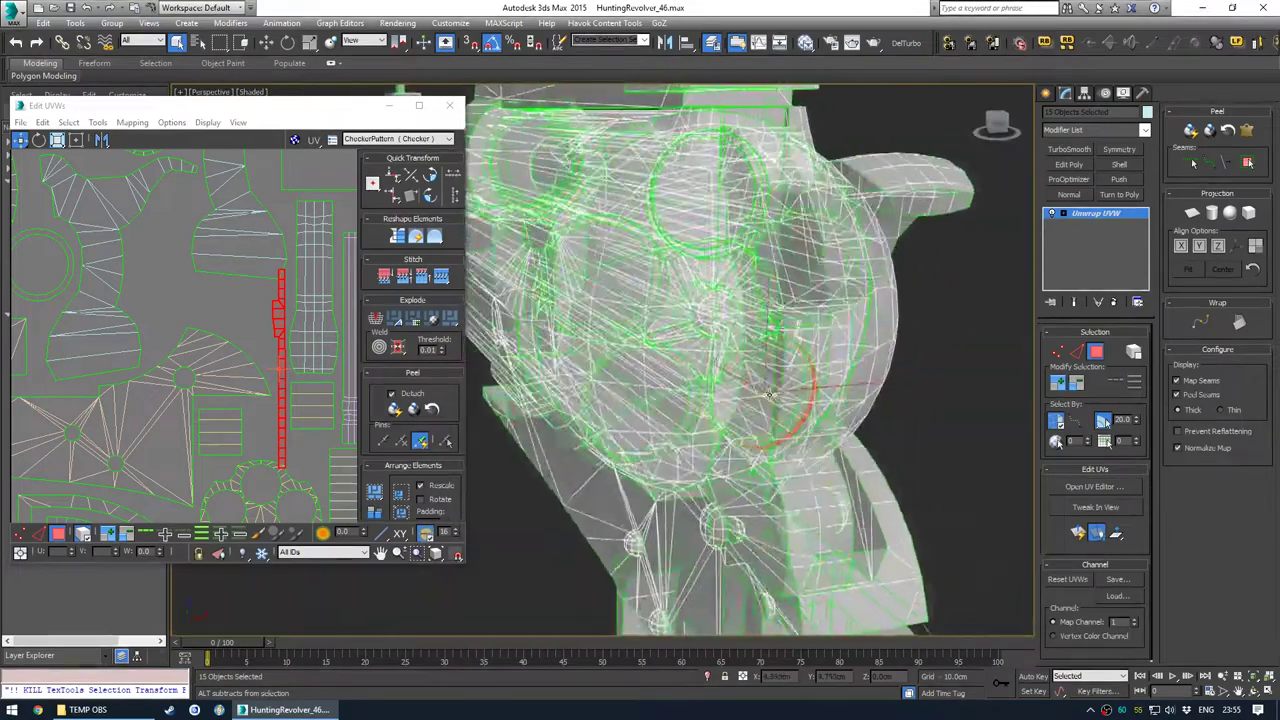
scroll(769, 394, "down", 4)
left_click(418, 109)
scroll(680, 295, "up", 2)
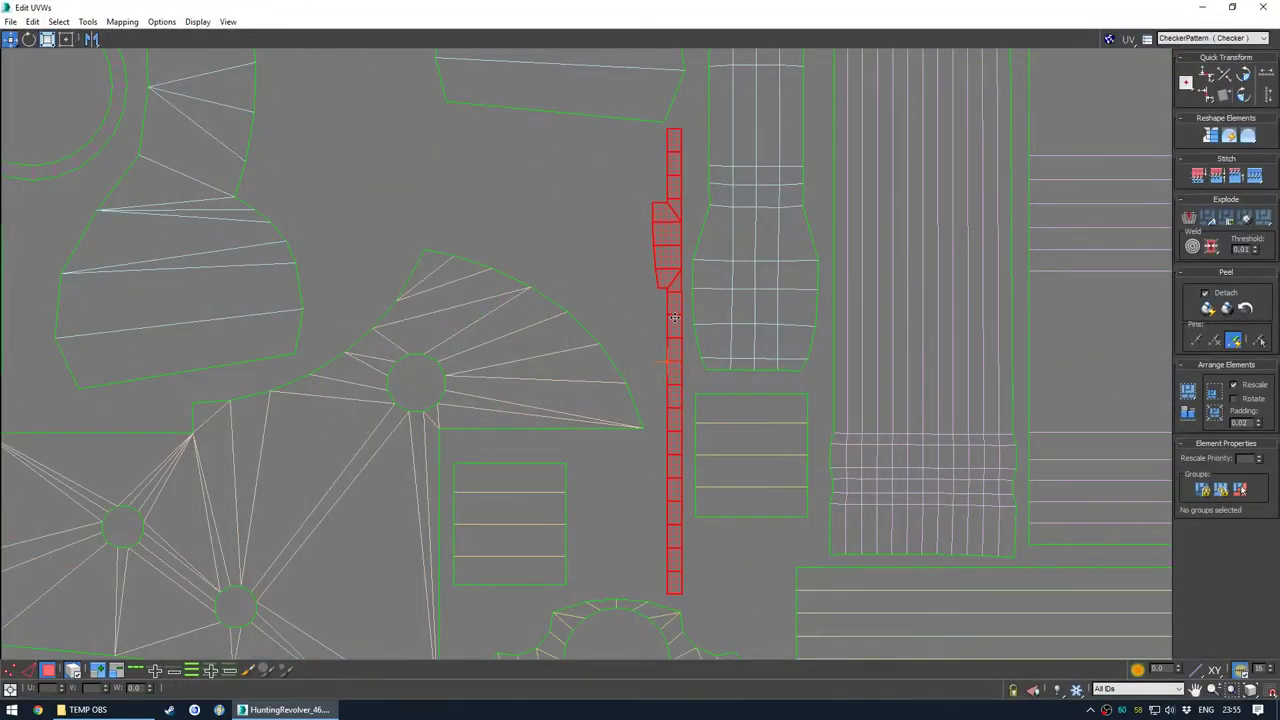
Adjust the notched strip along the tile's left edge and nudge the two large five-hole discs beside it
scroll(585, 220, "down", 5)
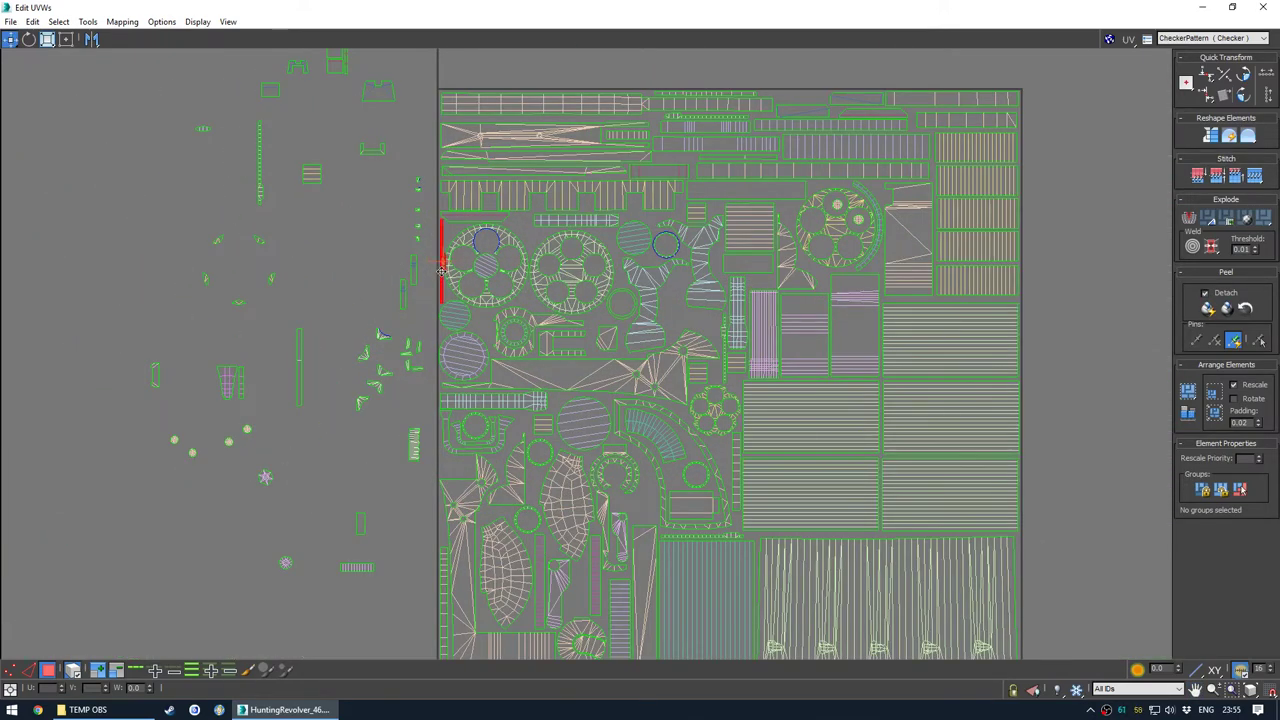
scroll(441, 270, "up", 5)
left_click(572, 259)
left_click_drag(570, 229, 582, 225)
middle_click_drag(785, 319, 557, 307)
left_click(627, 350)
left_click_drag(627, 350, 629, 343)
Nudge the thin segmented ring between the second five-hole disc and the curved tapered shell
middle_click_drag(757, 428, 612, 351)
scroll(645, 325, "up", 3)
left_click_drag(654, 308, 655, 323)
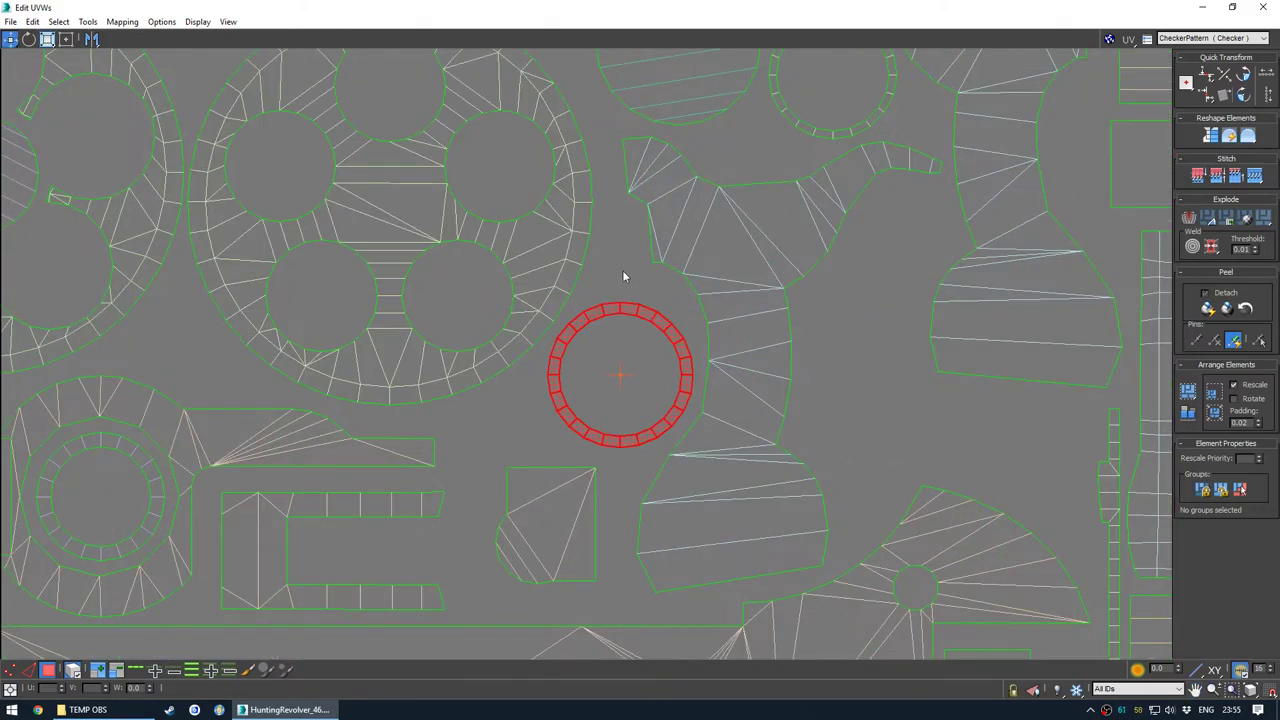
left_click(626, 277)
Reposition small shells around the lower-left edge of the UV tile
scroll(626, 280, "down", 4)
middle_click_drag(526, 297, 604, 315)
scroll(476, 407, "down", 3)
middle_click_drag(430, 462, 570, 350)
left_click_drag(492, 502, 503, 573)
middle_click_drag(503, 573, 367, 356)
scroll(371, 347, "up", 3)
left_click_drag(357, 338, 534, 402)
left_click_drag(463, 358, 354, 313)
Bring the long thin strip in from outside and fit it horizontally between the two segmented strips in the tile's upper-right corner
scroll(353, 313, "down", 5)
middle_click_drag(353, 313, 317, 446)
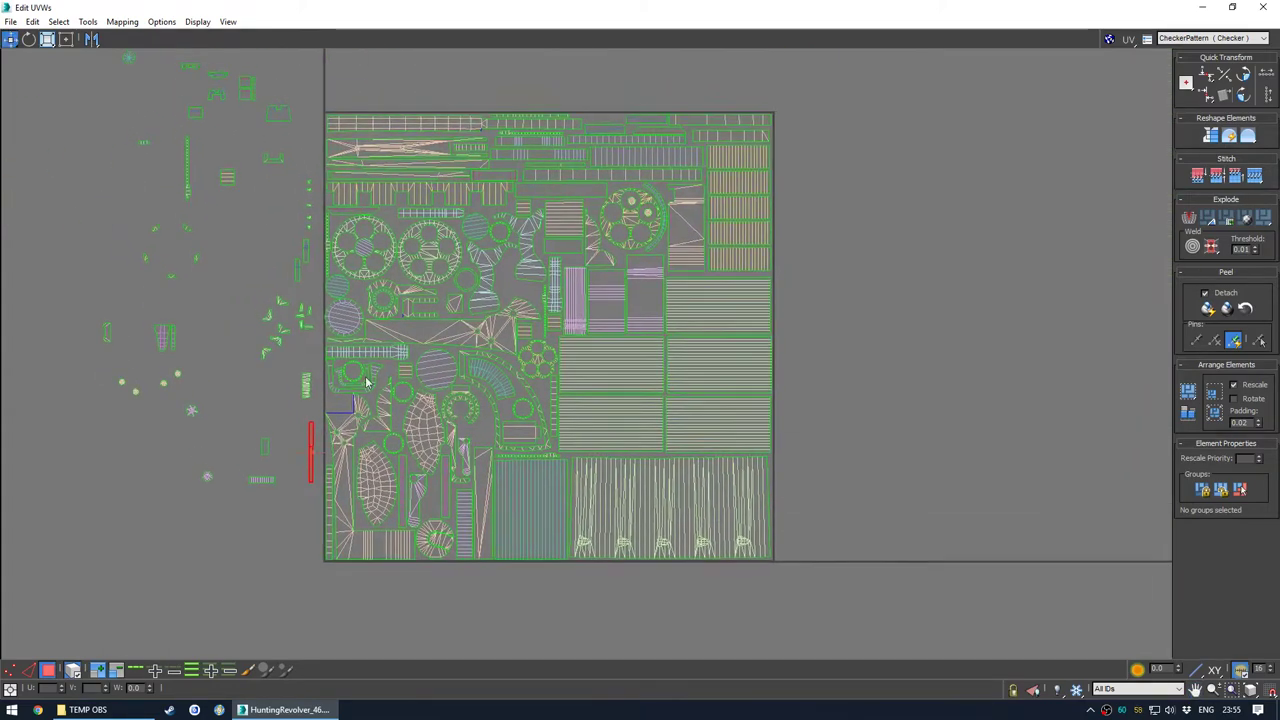
scroll(365, 387, "up", 1)
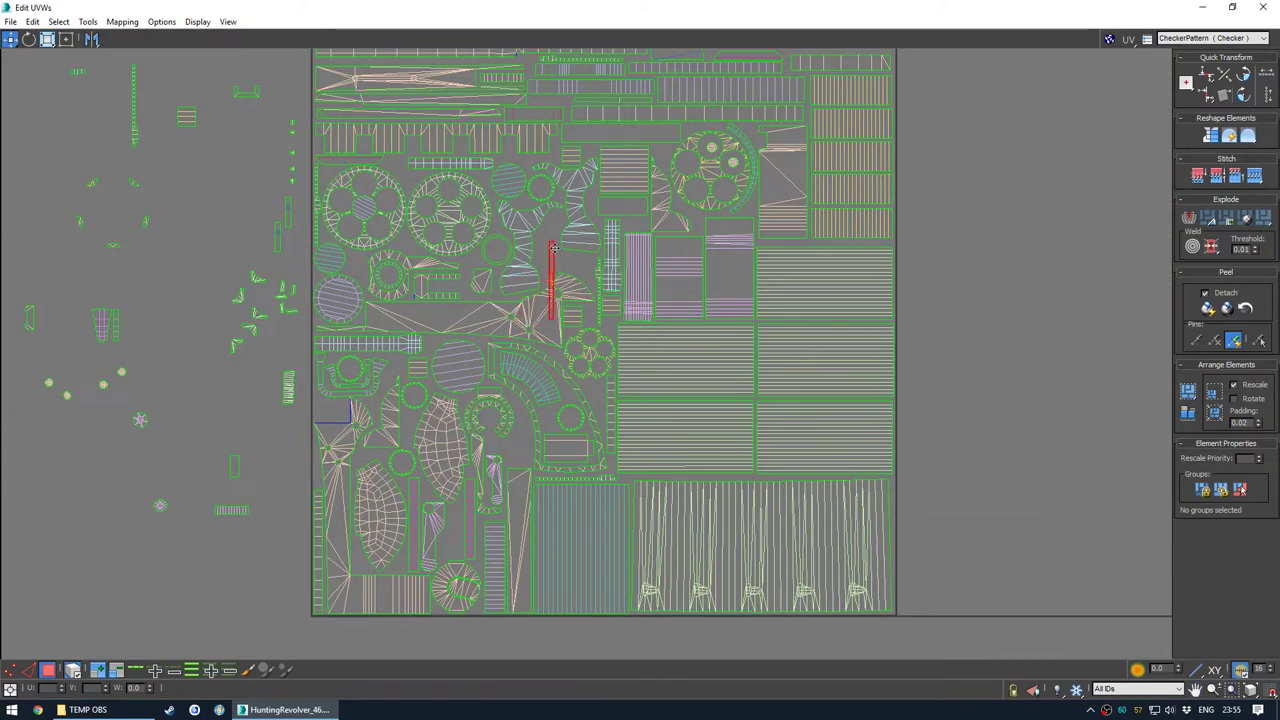
left_click_drag(755, 147, 945, 133)
middle_click_drag(851, 163, 730, 500)
scroll(763, 445, "up", 4)
left_click_drag(675, 356, 682, 365)
left_click_drag(917, 528, 764, 322)
key("e")
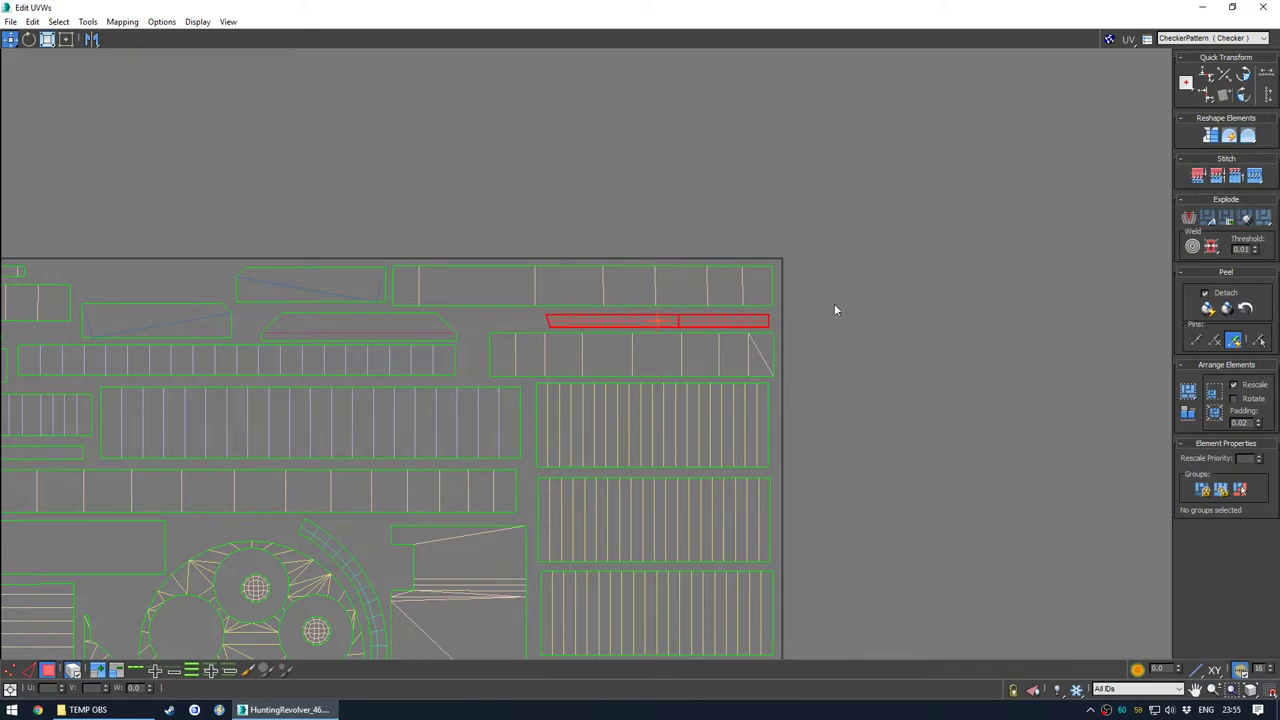
left_click(836, 310)
Move the short segmented strip from outside into the gap beside the long triangulated shell, above the comb-shaped shell
scroll(664, 354, "down", 4)
middle_click_drag(590, 474, 688, 270)
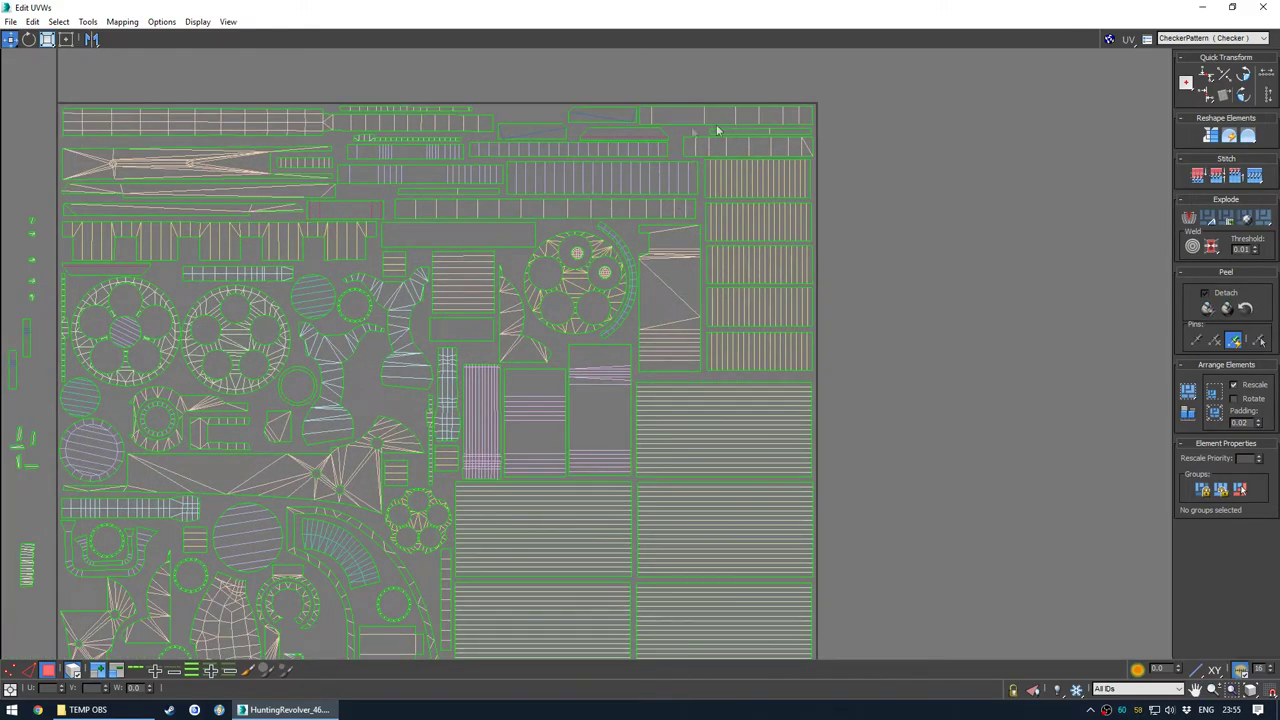
middle_click_drag(412, 475, 560, 326)
scroll(560, 326, "down", 2)
middle_click_drag(545, 412, 758, 496)
middle_click_drag(428, 259, 436, 360)
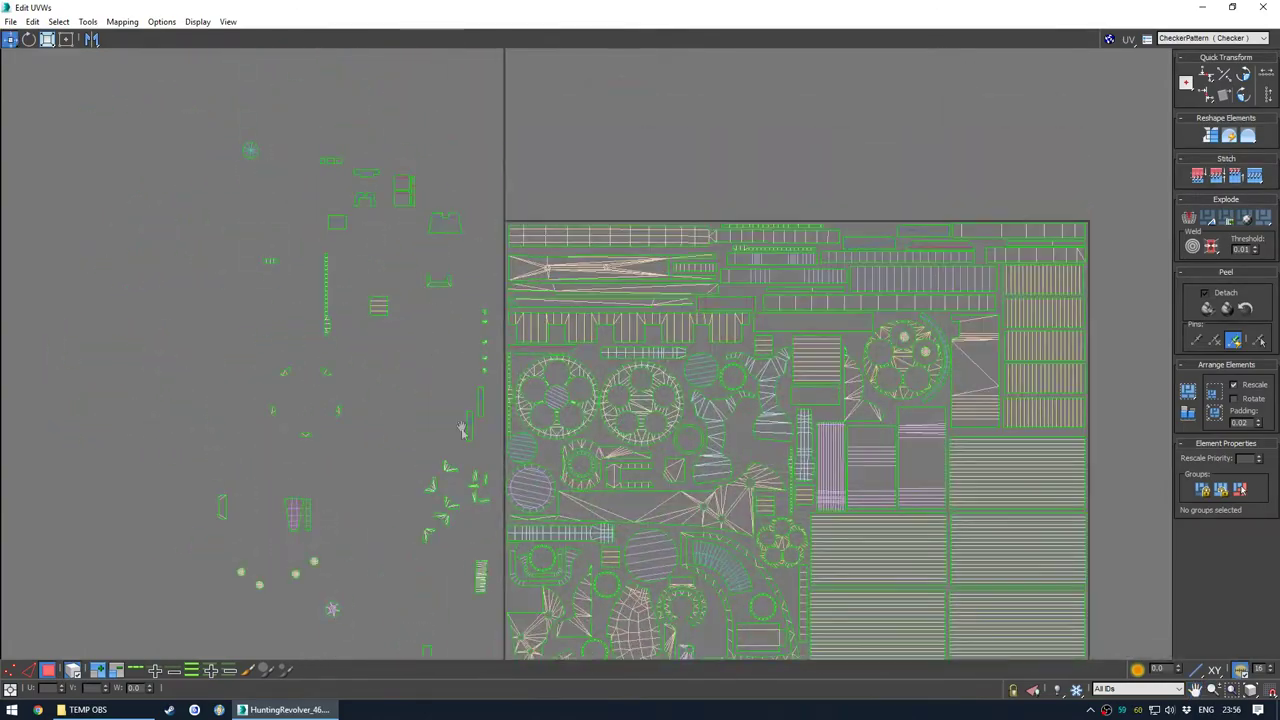
middle_click_drag(462, 430, 471, 301)
left_click_drag(487, 501, 707, 161)
scroll(756, 161, "up", 5)
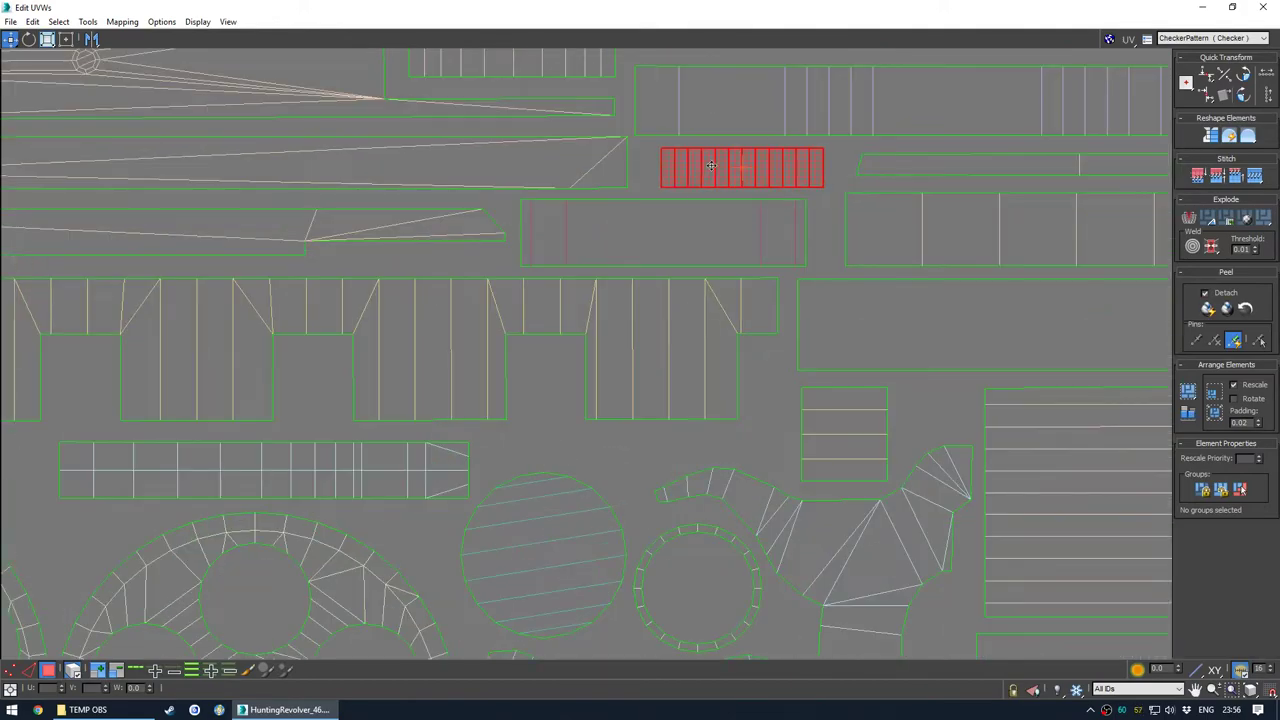
scroll(684, 184, "down", 5)
Fit the tapered gridded shell into the gap between the curved tapered shells and the triangulated fan shell
left_click(421, 294)
middle_click_drag(348, 356, 307, 397)
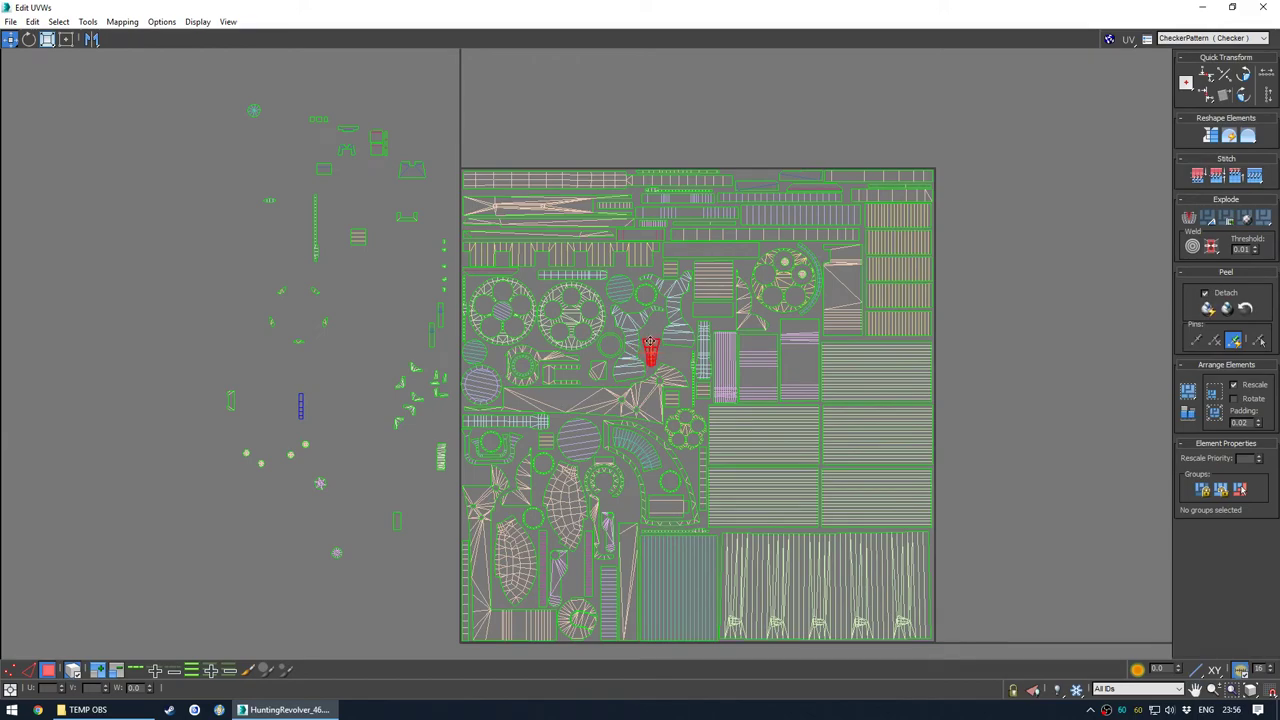
scroll(653, 347, "up", 5)
left_click_drag(625, 337, 624, 340)
scroll(609, 344, "down", 5)
left_click(606, 354)
middle_click_drag(603, 371, 577, 331)
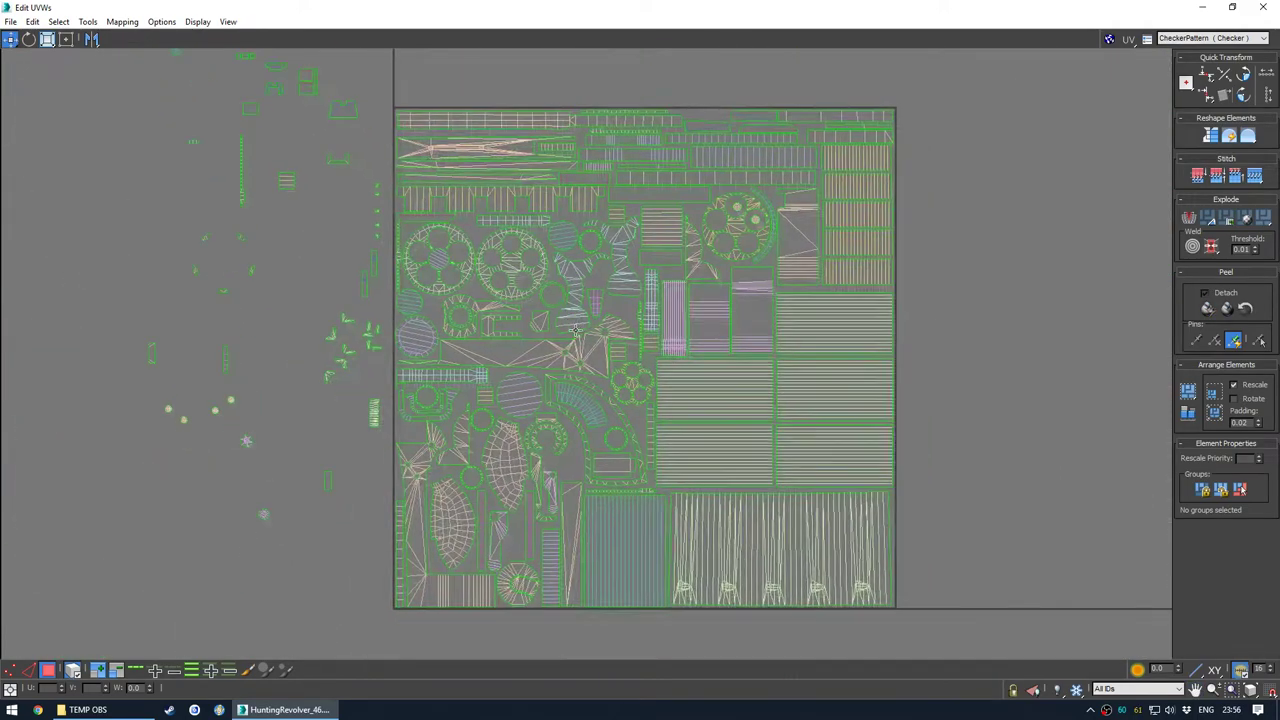
Place the striped square shell below the nested U-shaped shells near the tile's left edge
key("ctrl+a")
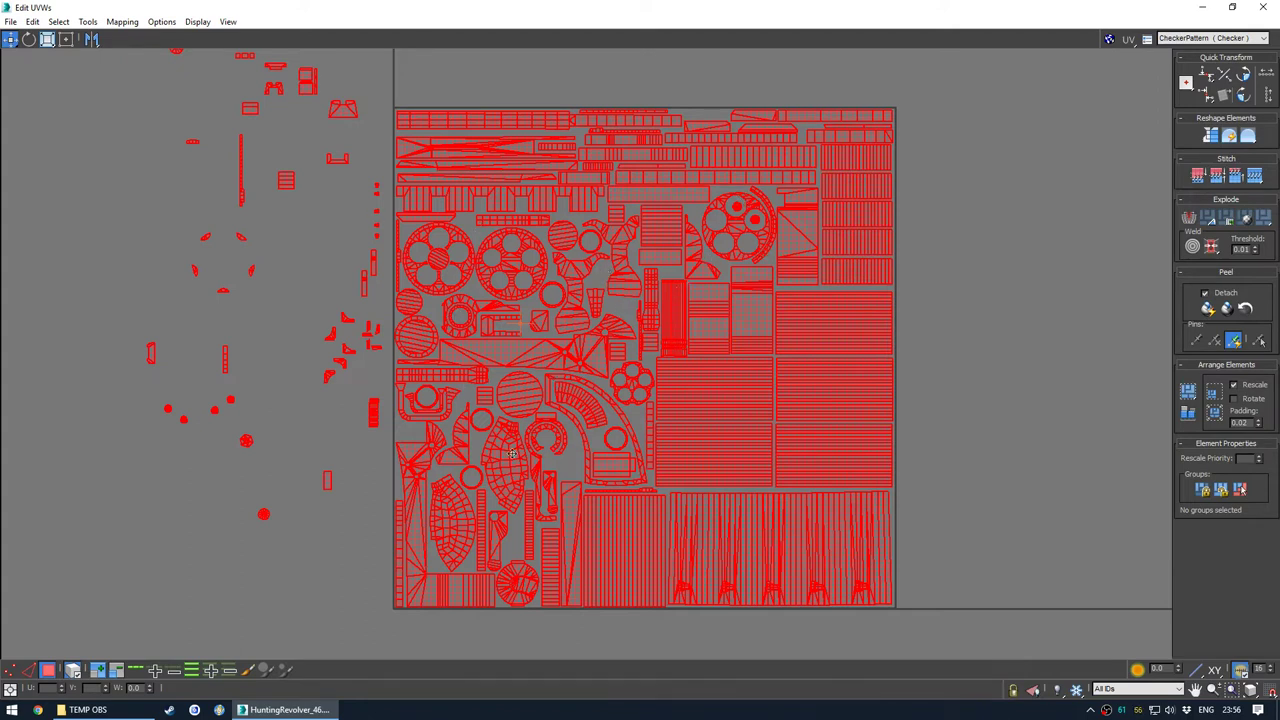
left_click(304, 397)
middle_click_drag(329, 354, 395, 386)
left_click_drag(478, 462, 486, 466)
scroll(481, 463, "up", 7)
scroll(413, 410, "down", 6)
middle_click_drag(364, 455, 453, 437)
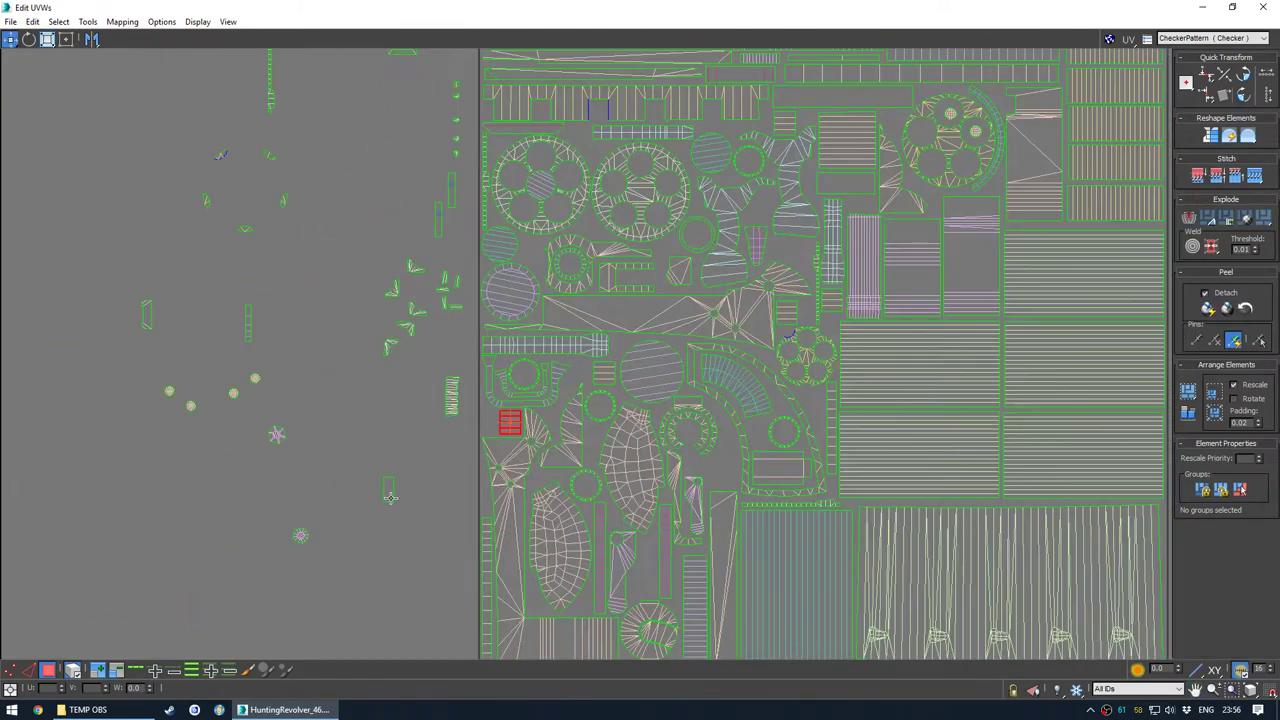
Set the plain narrow rectangle beside the striped square and move the short ribbed strip between the vertical strips above the round fan shell
left_click(453, 458)
middle_click_drag(442, 479, 352, 400)
left_click_drag(360, 312, 552, 491)
left_click(330, 418)
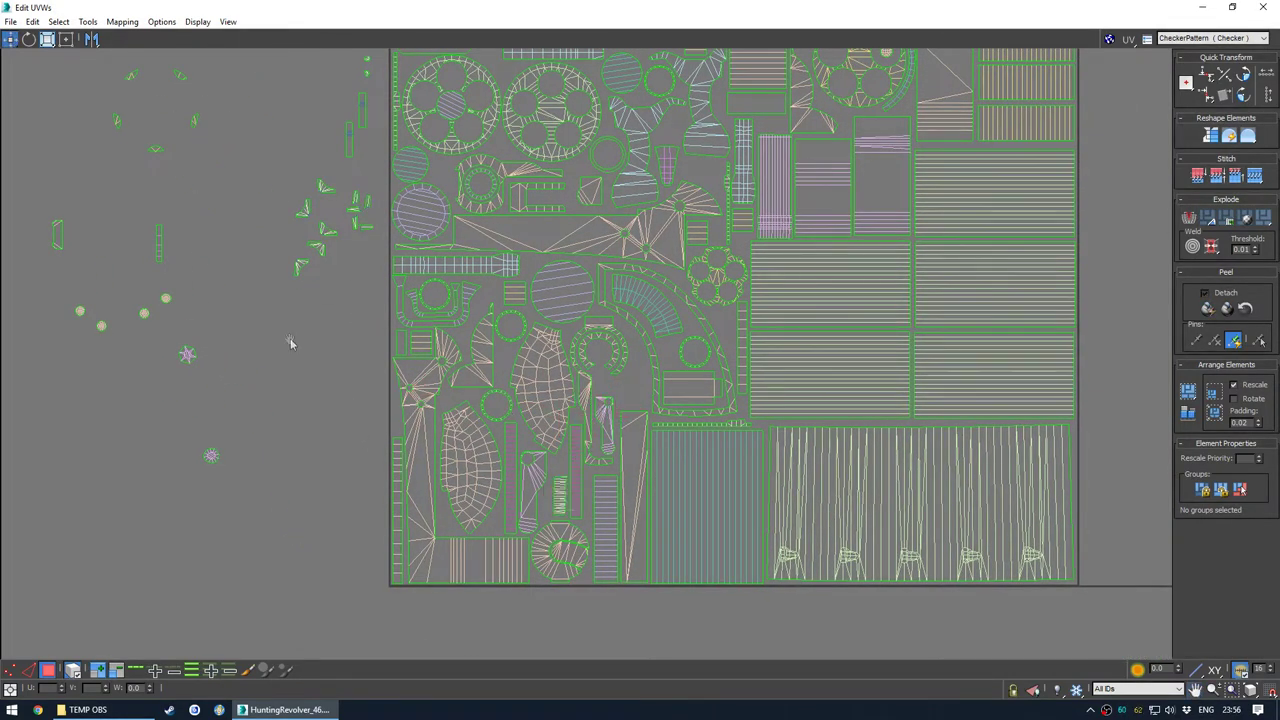
Move the short narrow rectangle in from outside, rotate it horizontal and fit it above the tall purple gridded strip
middle_click_drag(289, 340, 314, 483)
left_click_drag(375, 280, 743, 316)
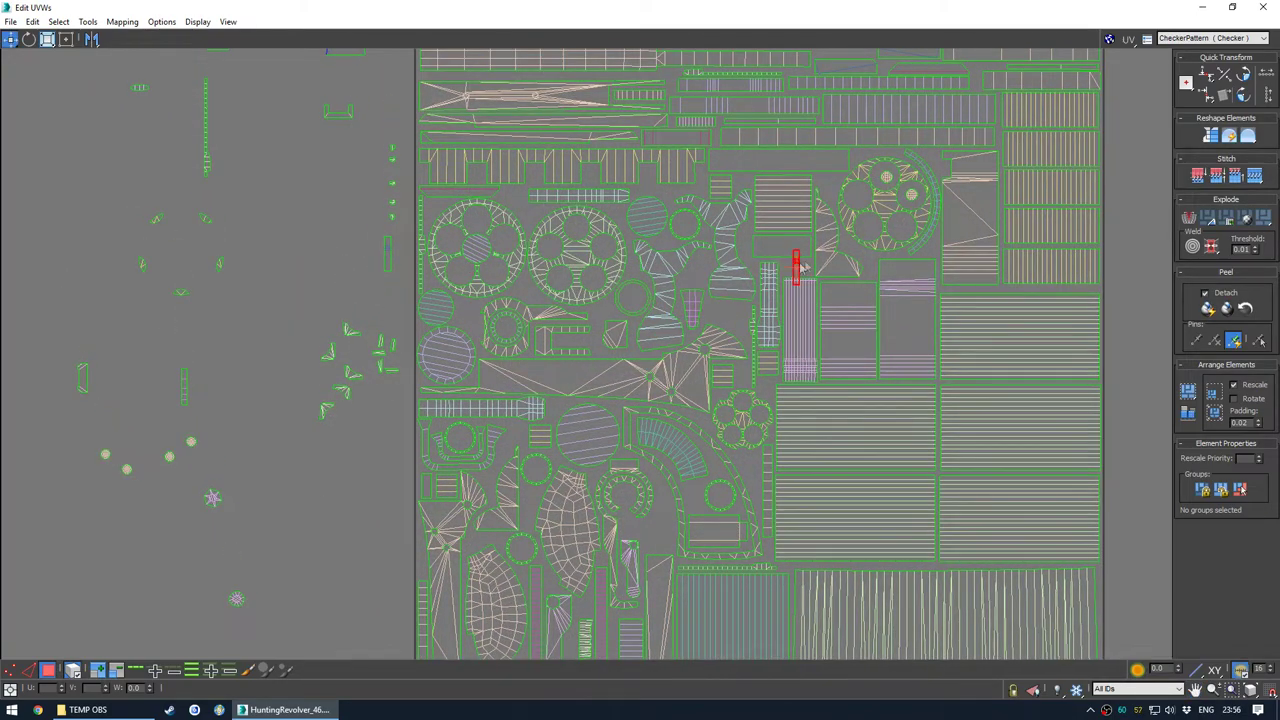
scroll(806, 262, "up", 5)
key("e")
left_click_drag(755, 247, 742, 281)
key("w")
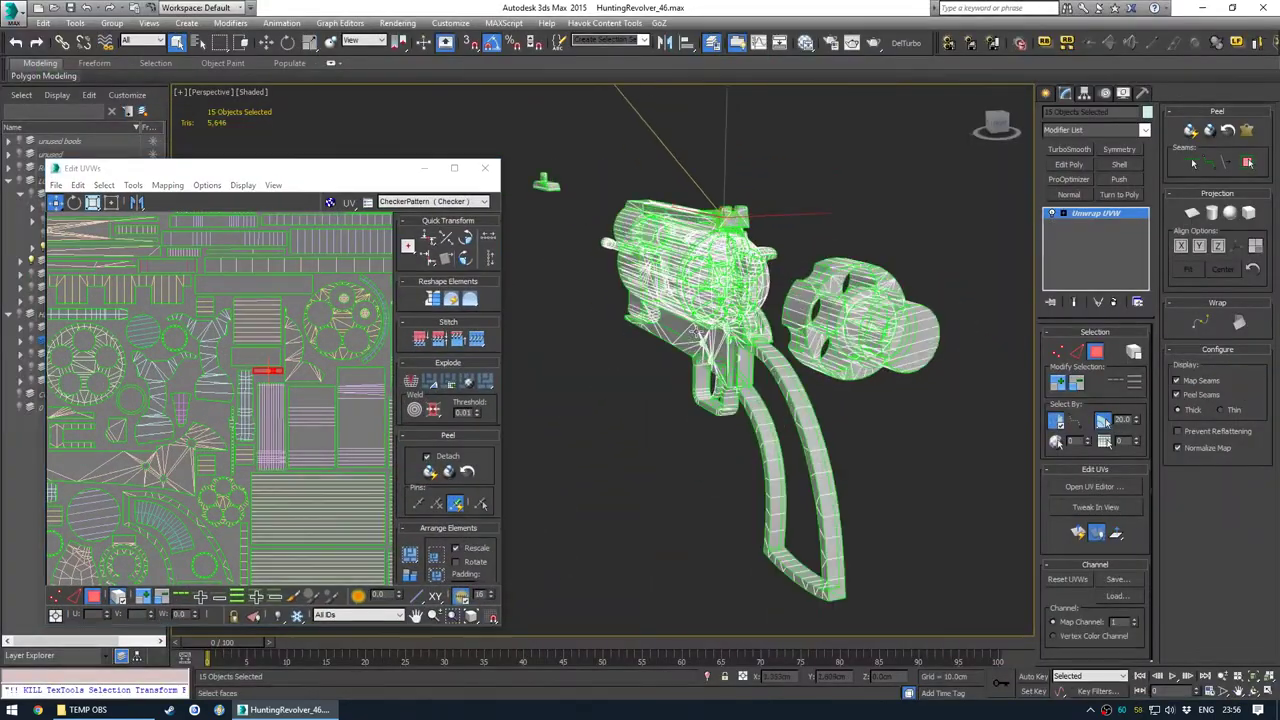
scroll(695, 330, "down", 2)
middle_click_drag(695, 330, 791, 331, "alt")
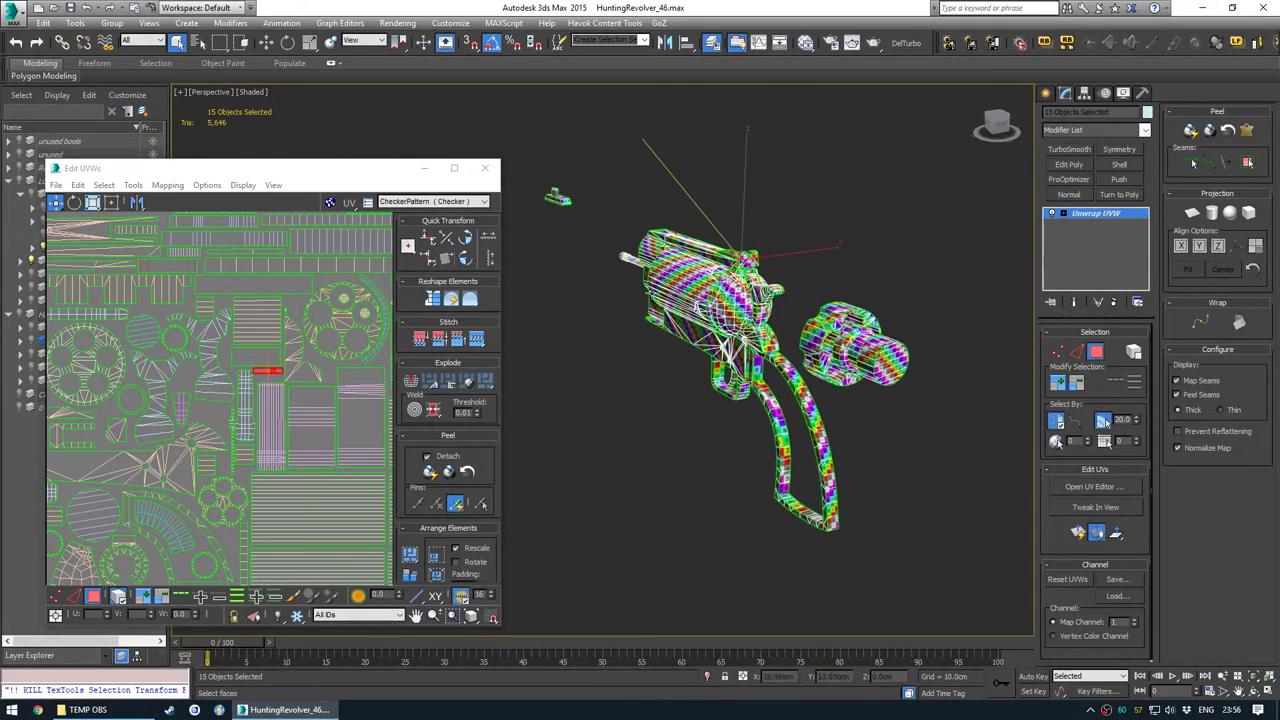
scroll(243, 371, "down", 4)
left_click(280, 261)
left_click(452, 168)
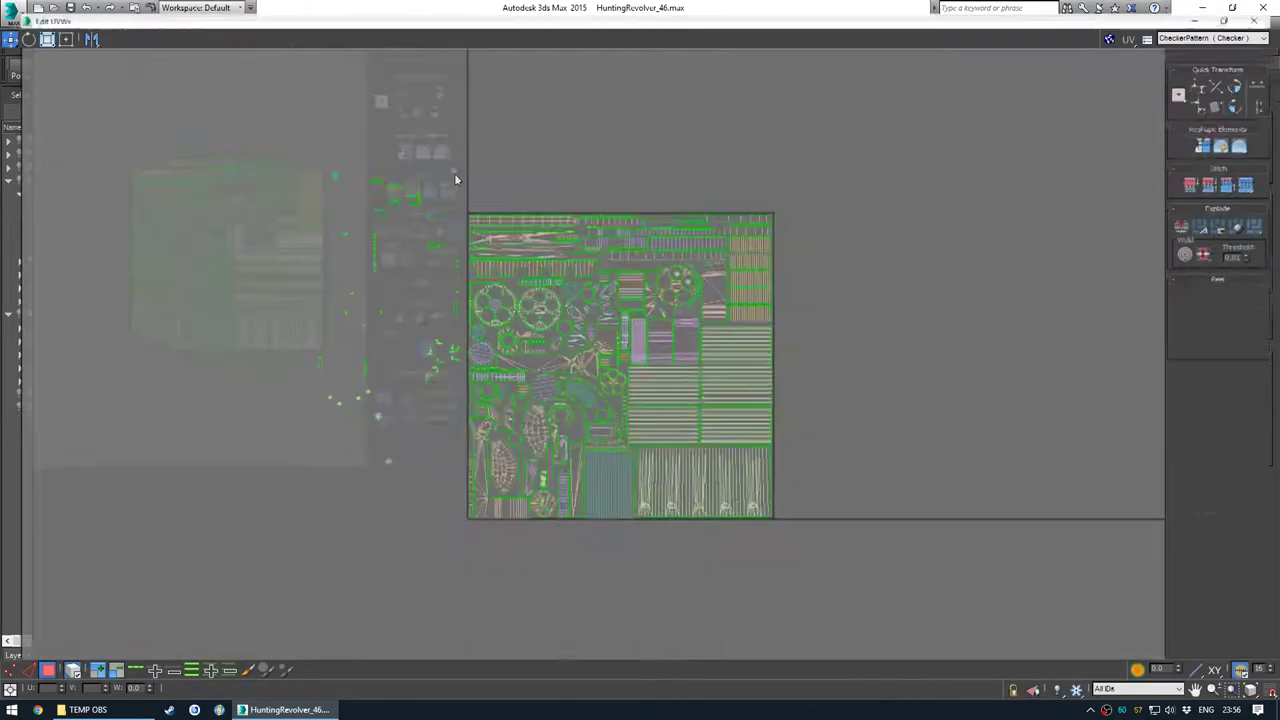
Bring the notched trapezoid shell from the outlying shells to just outside the tile's lower-left edge
scroll(428, 278, "up", 3)
middle_click_drag(397, 200, 485, 402)
scroll(490, 398, "up", 1)
middle_click_drag(551, 335, 298, 194)
scroll(285, 259, "down", 2)
scroll(453, 269, "up", 1)
middle_click_drag(353, 270, 467, 294)
left_click_drag(292, 141, 360, 430)
middle_click_drag(332, 574, 323, 391)
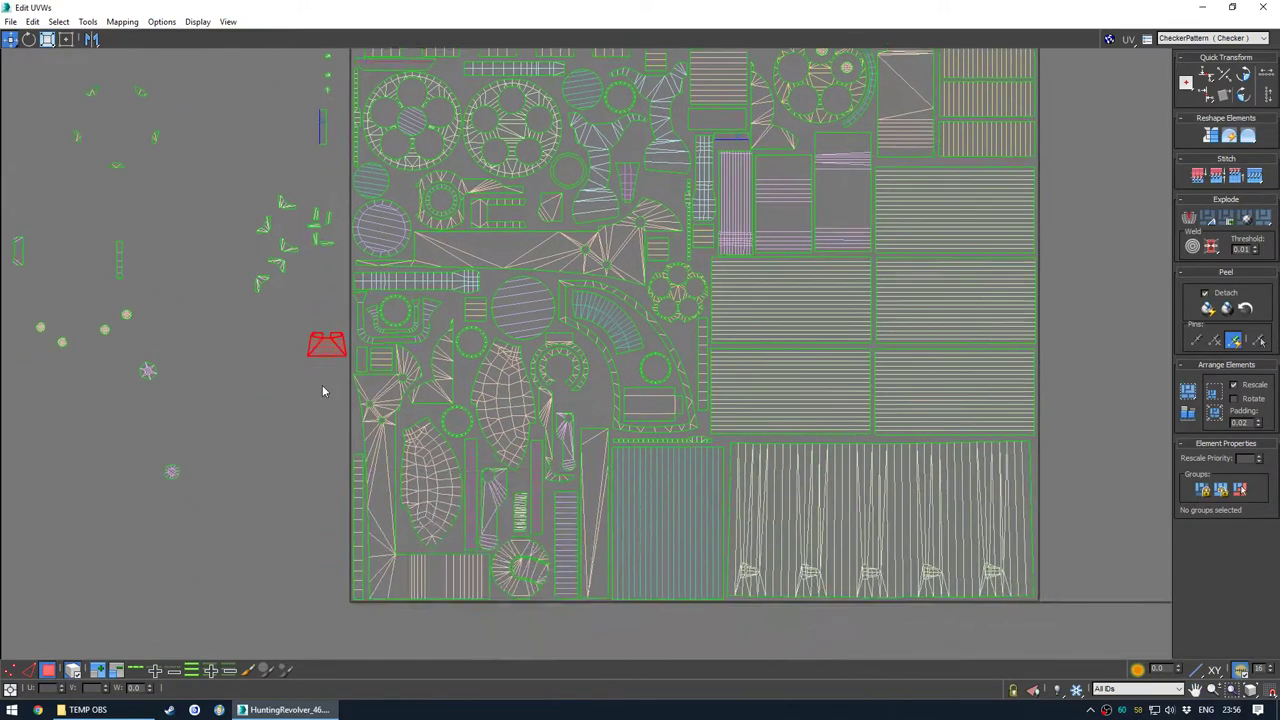
Move the striped square and narrow rectangle back outside and place the notched trapezoid in their spot below the U-shaped shells
scroll(325, 380, "up", 3)
left_click_drag(437, 352, 441, 353)
left_click_drag(441, 347, 254, 392)
left_click_drag(322, 321, 425, 355)
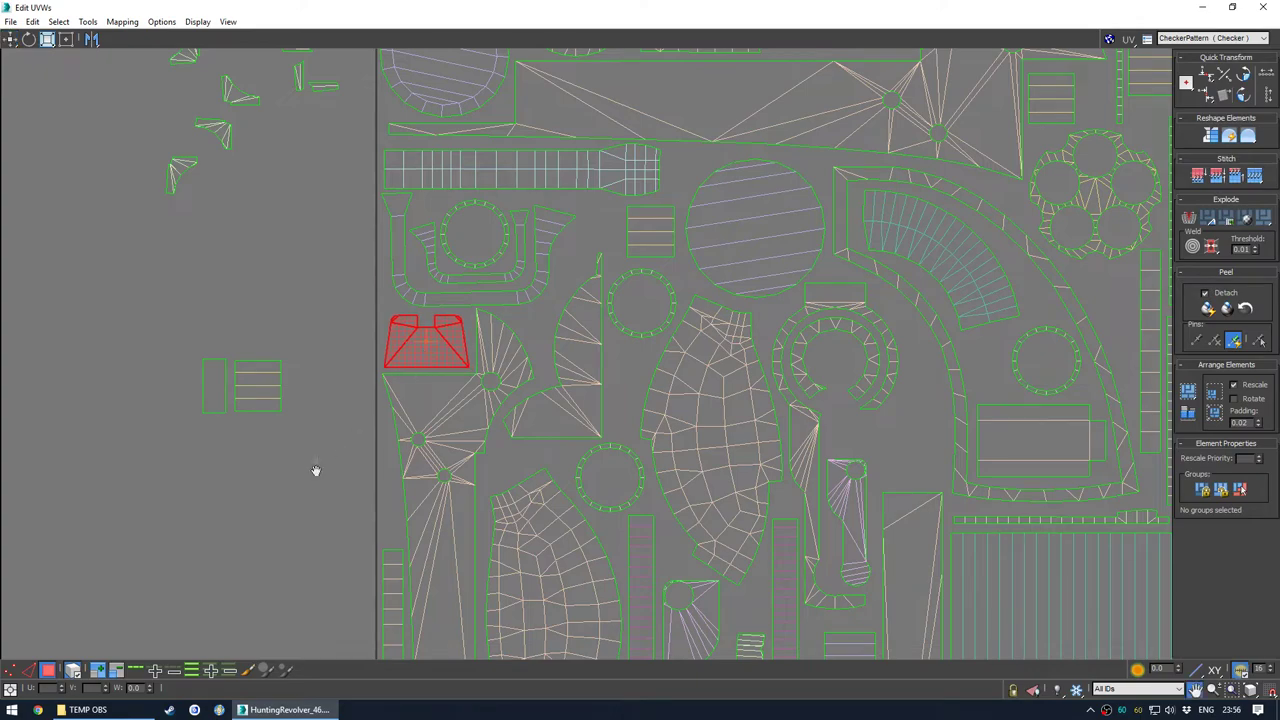
middle_click_drag(316, 470, 304, 391)
left_click(301, 363)
left_click_drag(279, 320, 293, 424)
Scale the notched trapezoid up slightly while checking its checker squares on the rear sight in the viewport
scroll(293, 424, "down", 4)
middle_click_drag(297, 446, 381, 532)
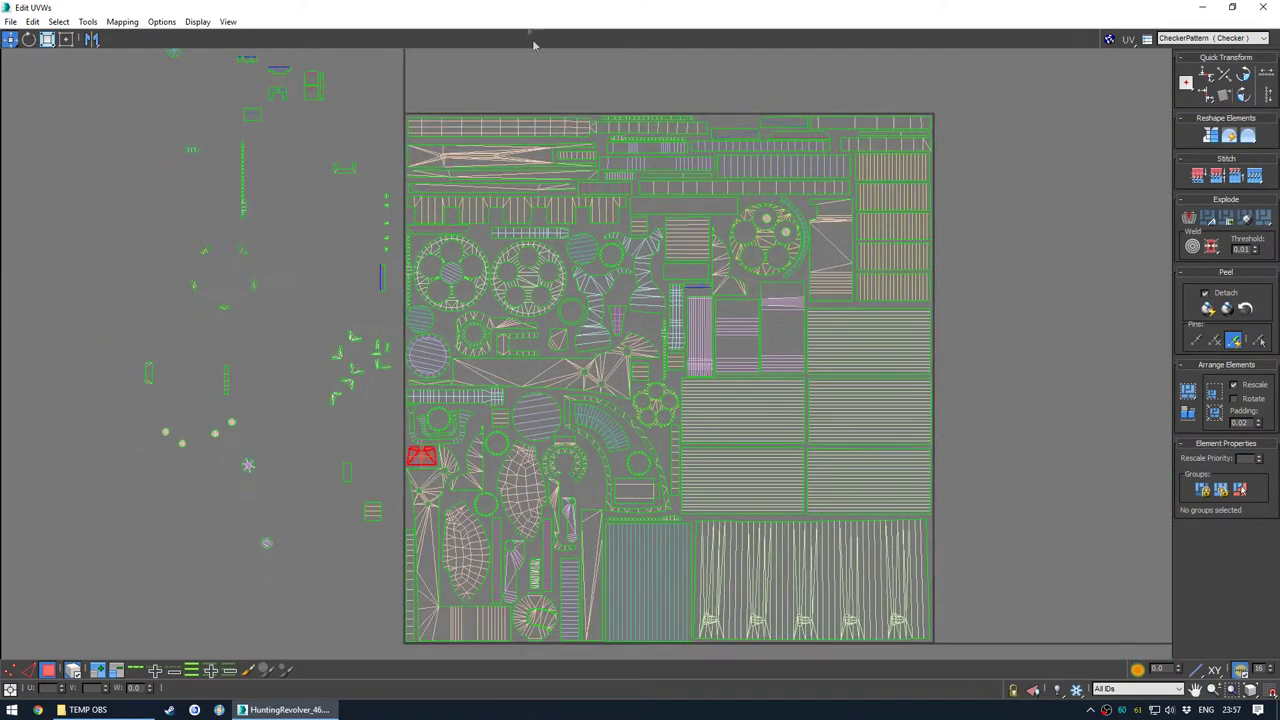
left_click_drag(477, 6, 314, 103)
middle_click_drag(820, 285, 693, 329, "alt")
scroll(750, 262, "up", 8)
scroll(724, 334, "down", 8)
scroll(728, 360, "up", 3)
scroll(702, 358, "up", 8)
scroll(192, 408, "up", 7)
key("r")
left_click_drag(208, 368, 215, 365)
key("w")
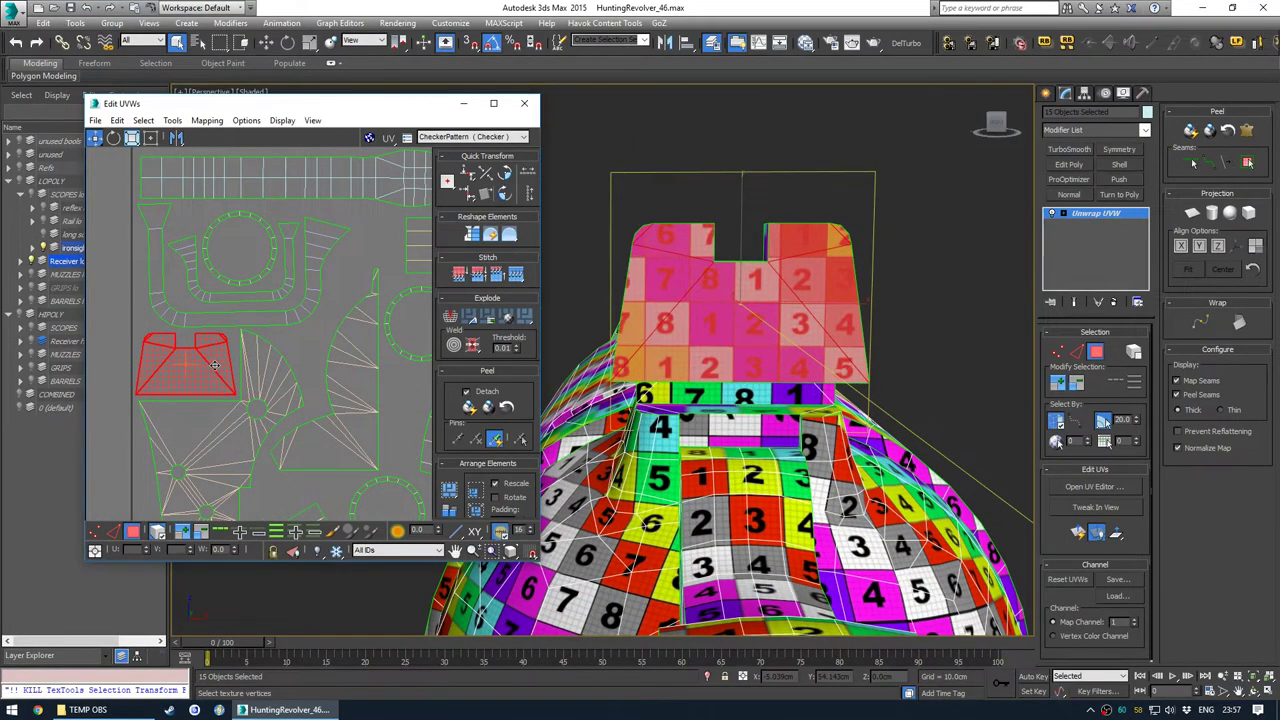
Try moving the notched trapezoid outside the tile and scaling it up considerably
scroll(240, 335, "down", 8)
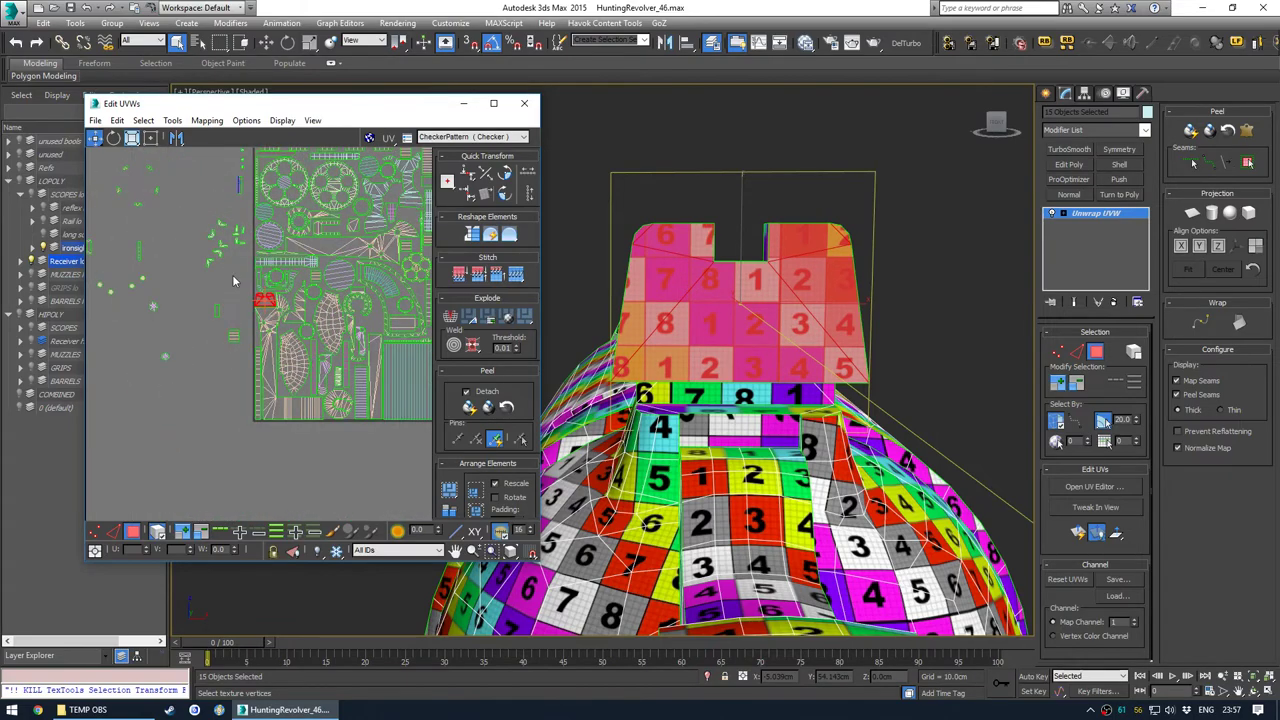
left_click(495, 105)
left_click(416, 473)
middle_click_drag(416, 473, 402, 524)
left_click_drag(345, 7, 345, 77)
scroll(287, 329, "up", 5)
left_click_drag(216, 313, 196, 301)
middle_click_drag(196, 301, 248, 321)
scroll(248, 321, "up", 1)
scroll(248, 321, "up", 1)
key("r")
left_click_drag(248, 321, 241, 277)
key("w")
Compare the checker density on the rear sight with the surrounding receiver faces
left_click(598, 292)
scroll(806, 360, "down", 5)
middle_click_drag(806, 360, 737, 369, "alt")
middle_click_drag(746, 466, 735, 427, "alt")
scroll(774, 381, "up", 4)
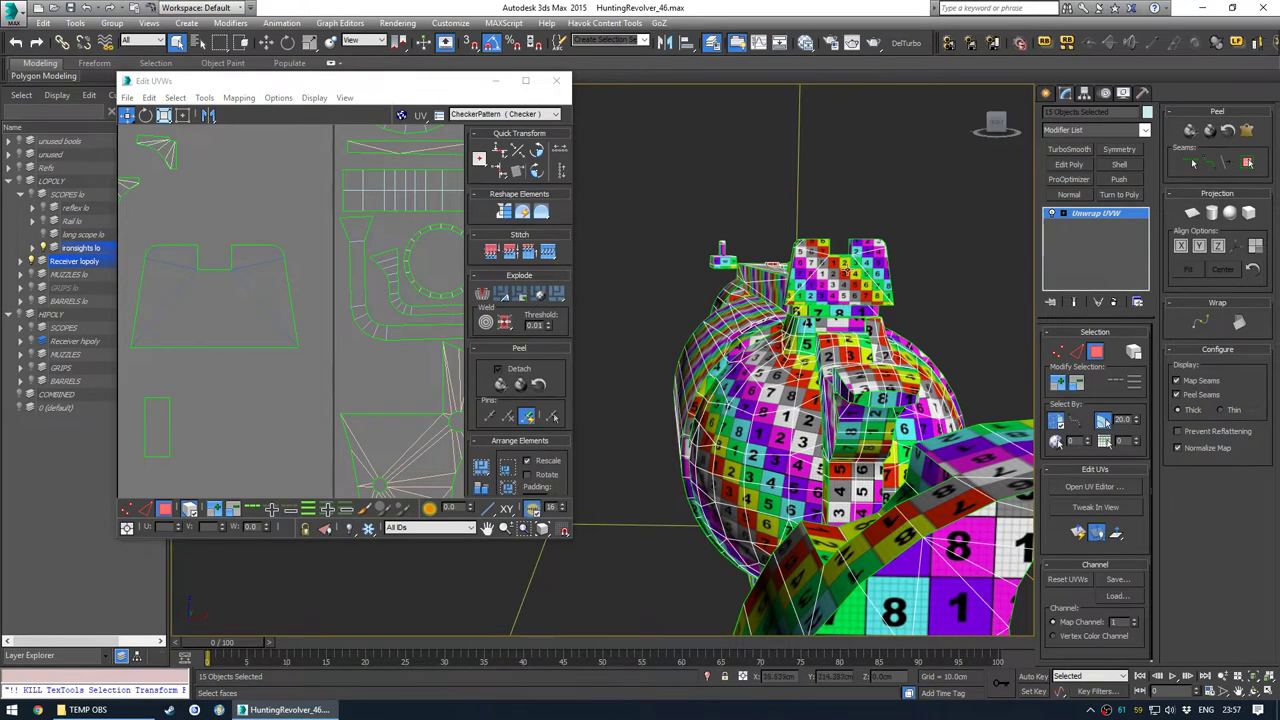
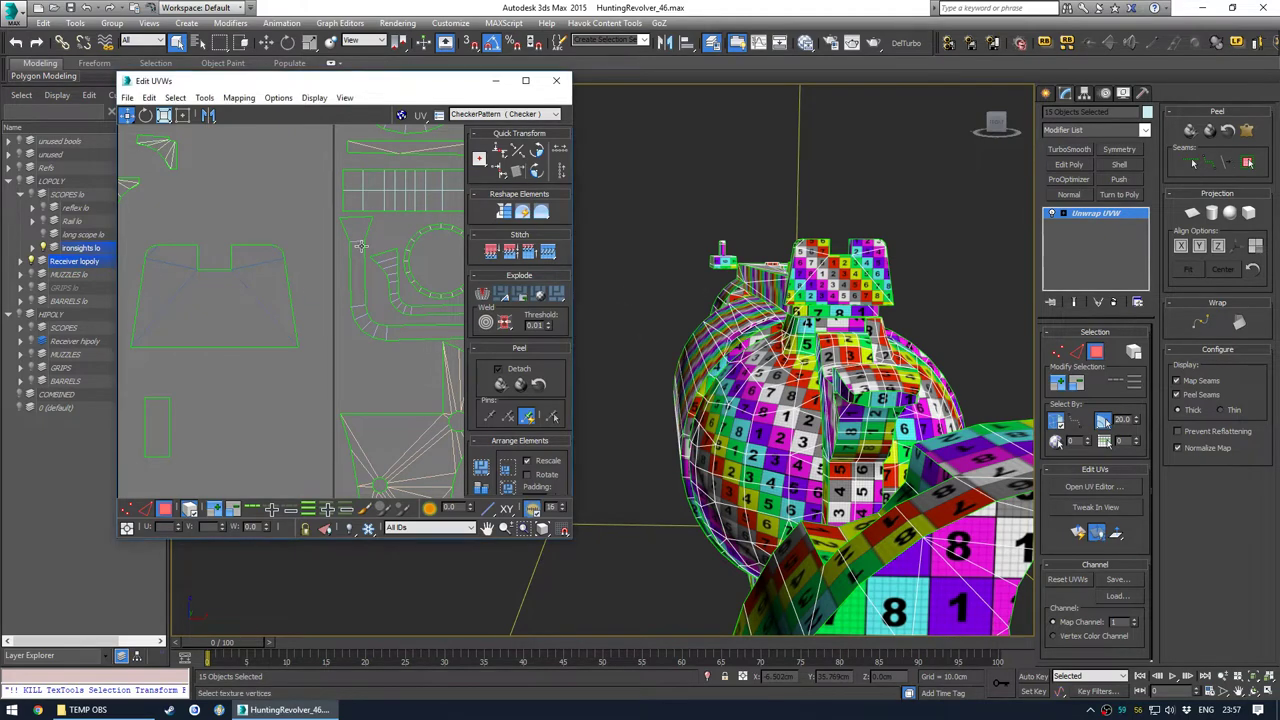
Undo the last enlargement and relocation of the notched trapezoid
middle_click_drag(377, 272, 298, 273)
key("ctrl+z")
key("ctrl+z")
key("ctrl+z")
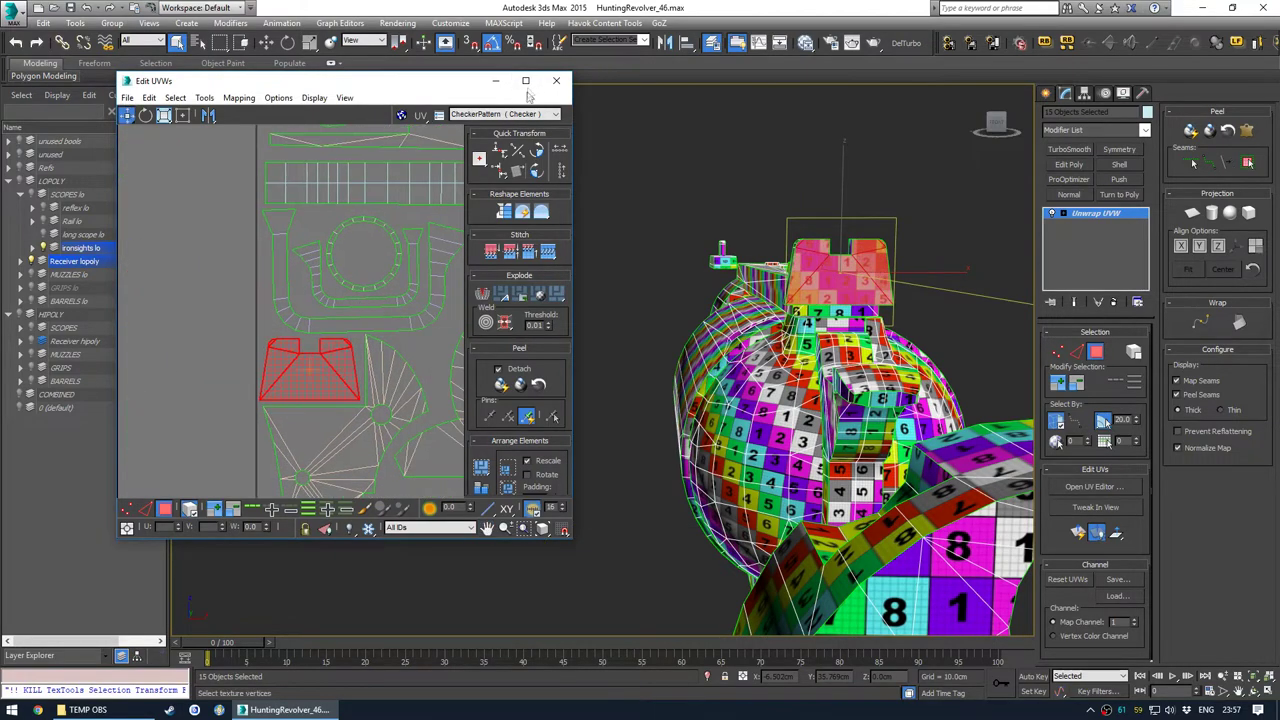
Bring the long narrow segmented strip from outside to the top of the tile and rotate it horizontal
left_click(526, 82)
middle_click_drag(282, 521, 416, 473)
left_click(523, 346)
scroll(543, 400, "down", 6)
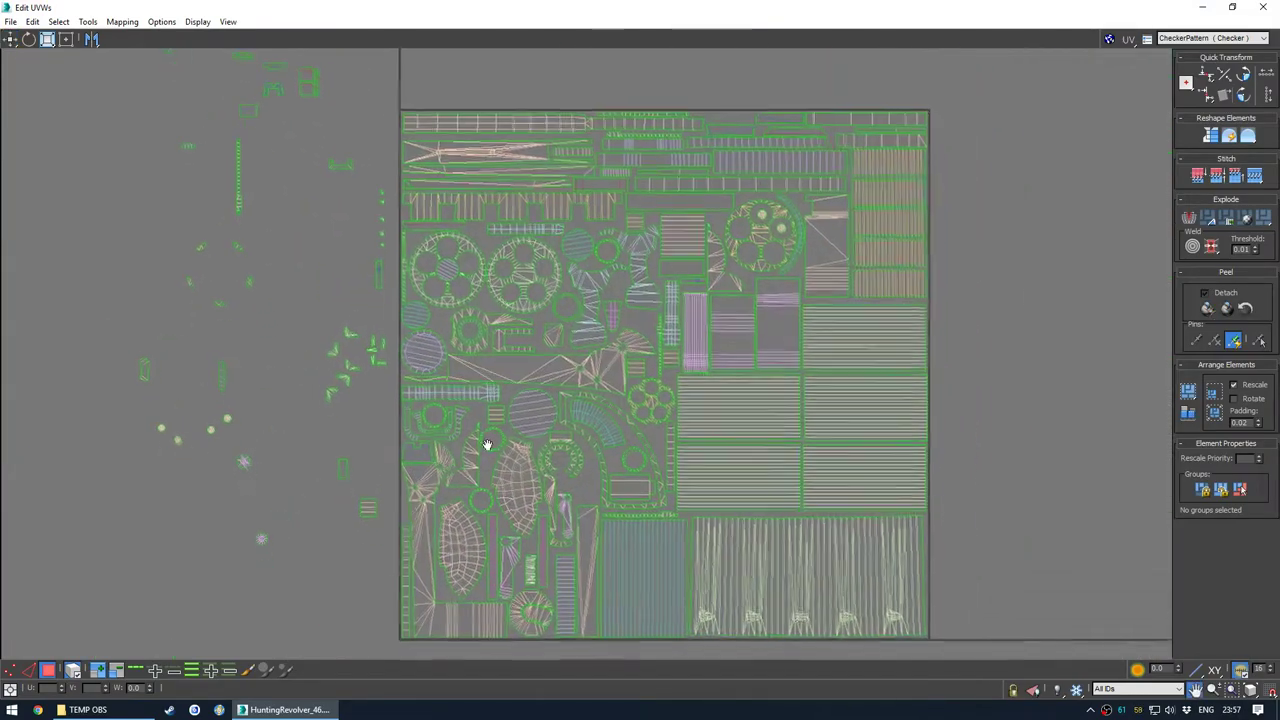
middle_click_drag(316, 287, 305, 316)
left_click_drag(225, 208, 370, 340)
left_click_drag(472, 314, 596, 398)
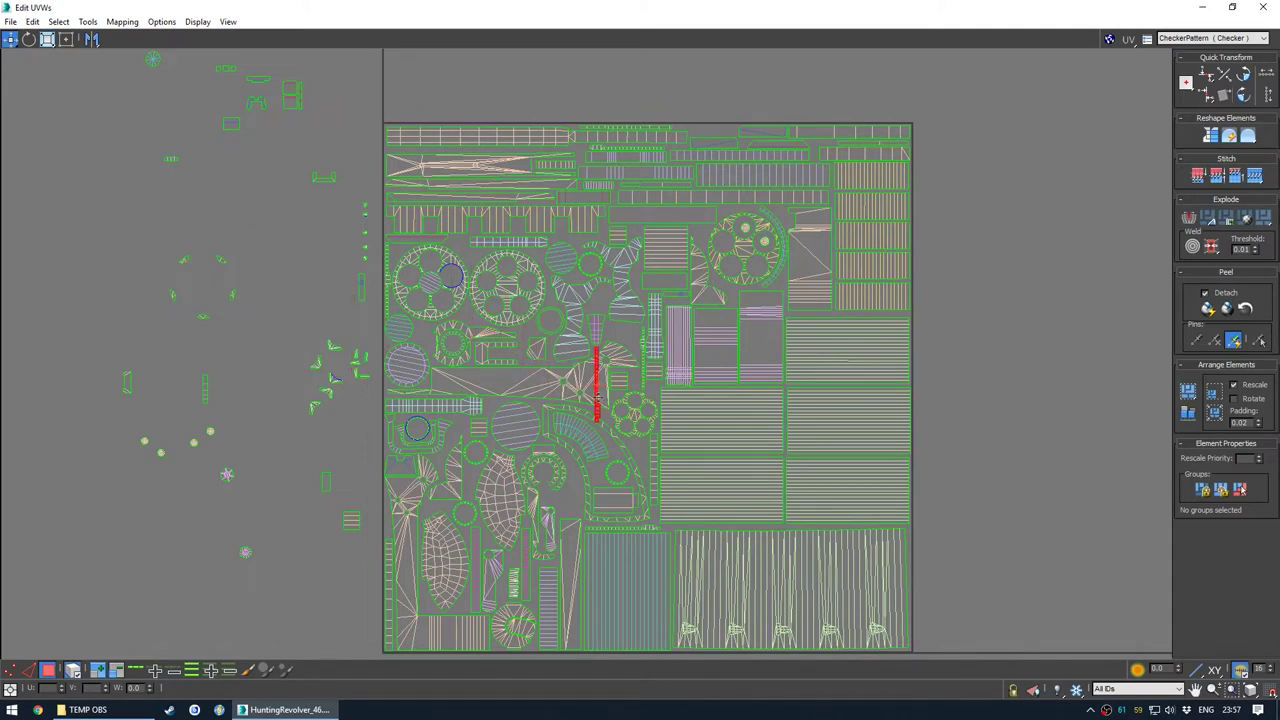
left_click_drag(698, 230, 700, 136)
scroll(699, 117, "up", 4)
key("e")
left_click_drag(713, 84, 823, 157)
Fit the narrow segmented strip under the wide gridded strip in the tile's upper-left corner, above the long triangulated shell
left_click_drag(389, 155, 355, 156)
left_click_drag(664, 157, 661, 151)
middle_click_drag(372, 160, 682, 223)
left_click_drag(677, 221, 670, 215)
middle_click_drag(485, 247, 741, 253)
left_click_drag(866, 218, 191, 304)
middle_click_drag(796, 302, 332, 308)
left_click(767, 230)
left_click_drag(767, 230, 449, 229)
left_click(660, 217)
Rotate the small segmented strip horizontal and fit it at the tile's top edge between the ribbed strip and the chamfered rectangle
scroll(660, 217, "down", 2)
scroll(660, 231, "down", 3)
middle_click_drag(545, 317, 718, 250)
scroll(455, 400, "down", 1)
middle_click_drag(386, 437, 360, 378)
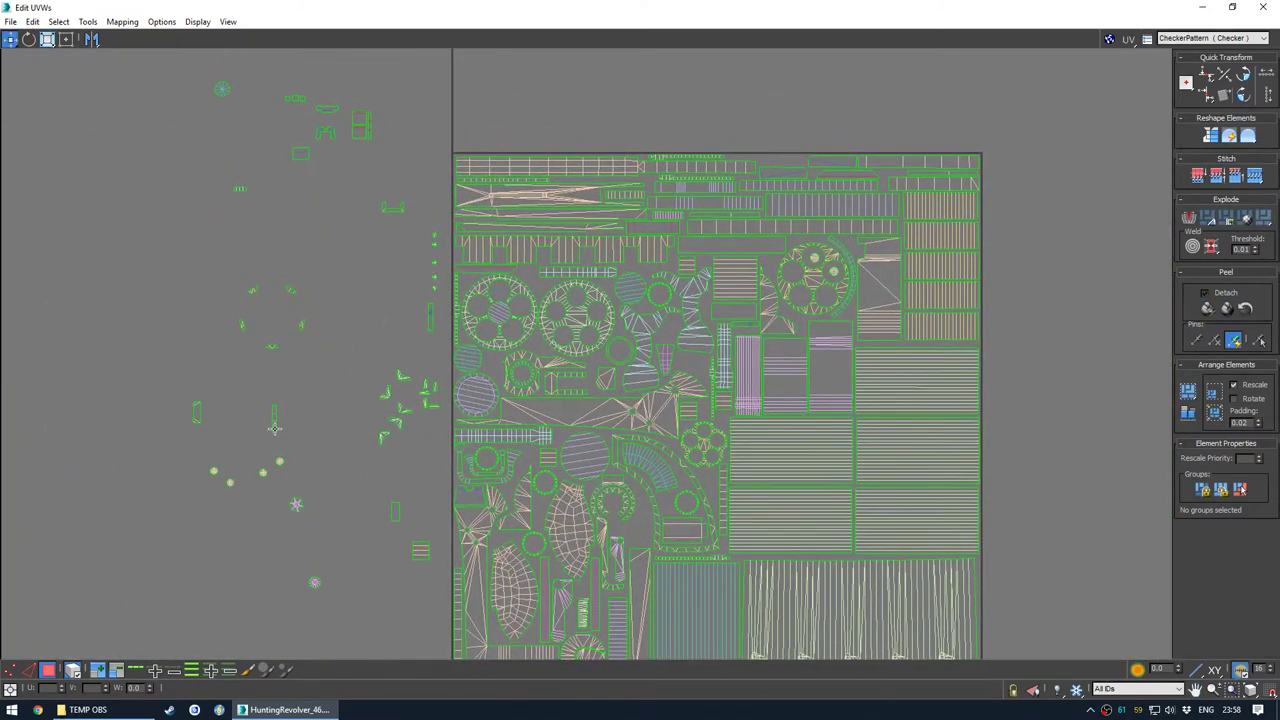
scroll(795, 164, "up", 5)
key("e")
left_click_drag(804, 164, 914, 100)
key("w")
left_click_drag(821, 114, 741, 152)
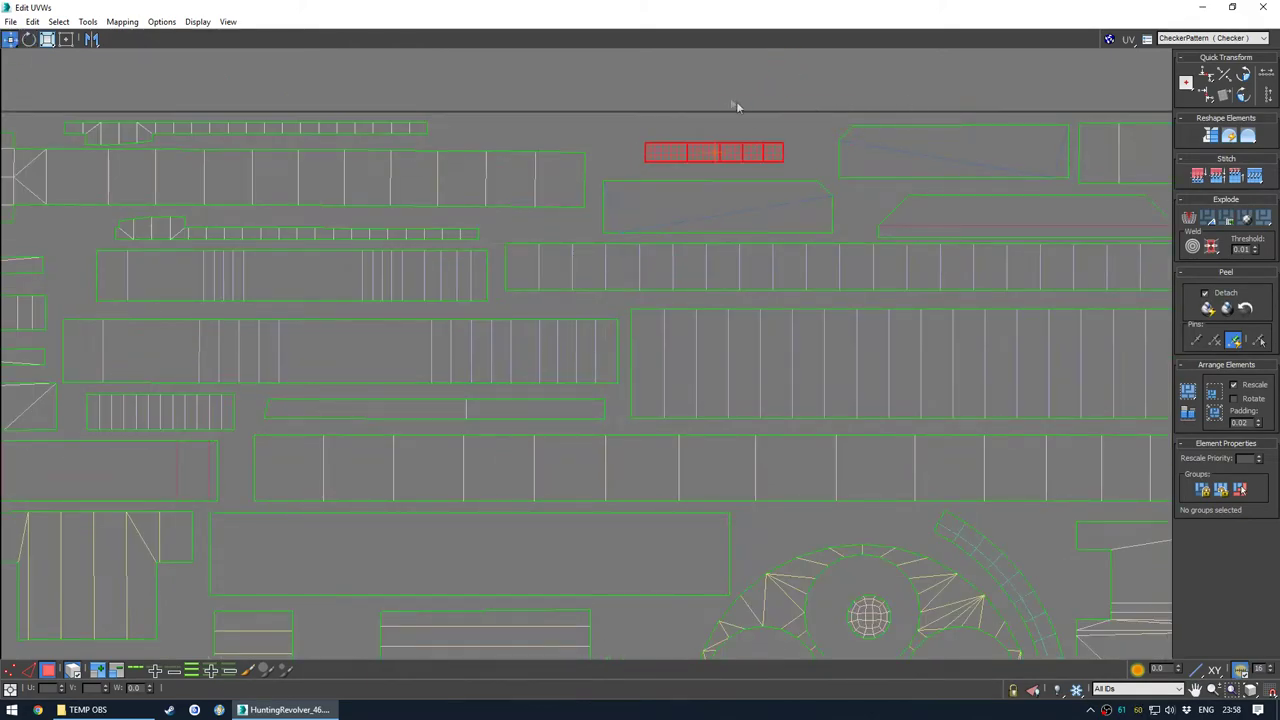
left_click(736, 106)
Move the cluster of stacked rectangular shells closer to the tile's left edge and separate its pieces
scroll(568, 215, "down", 7)
middle_click_drag(505, 303, 664, 282)
scroll(470, 365, "up", 3)
middle_click_drag(475, 383, 422, 418)
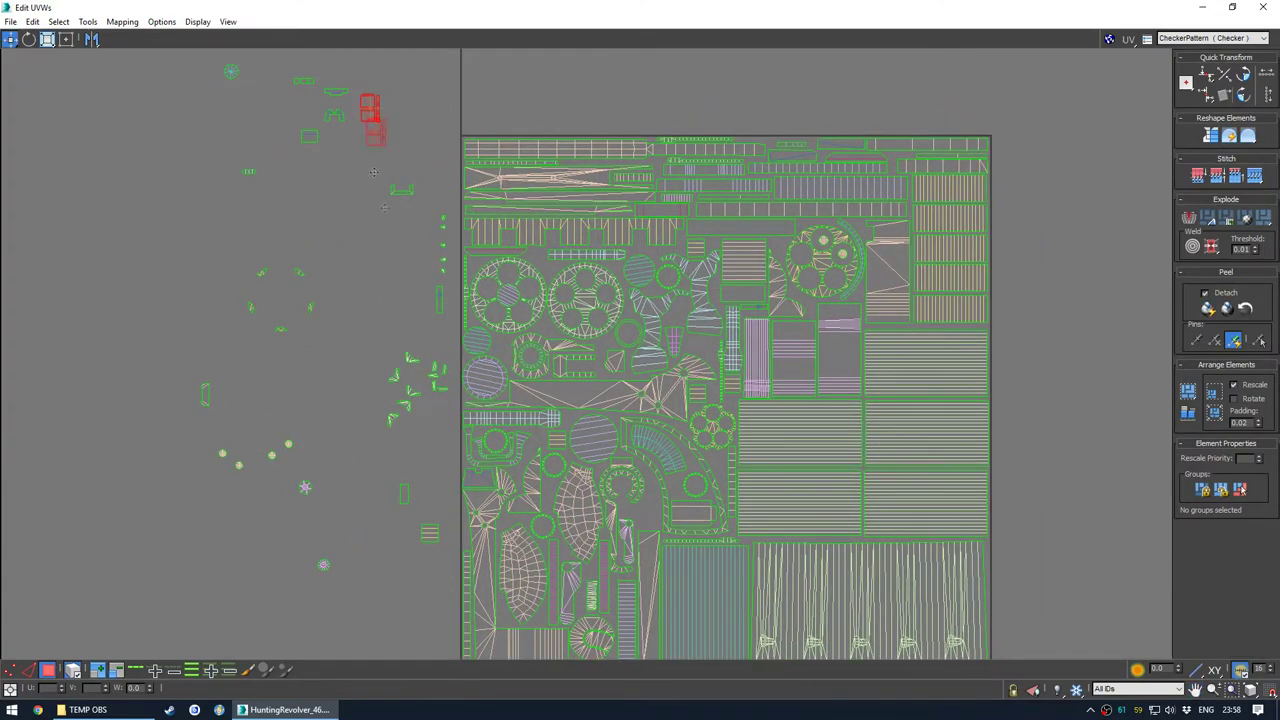
left_click(427, 272)
scroll(428, 248, "up", 7)
left_click_drag(314, 320, 380, 396)
scroll(378, 395, "down", 6)
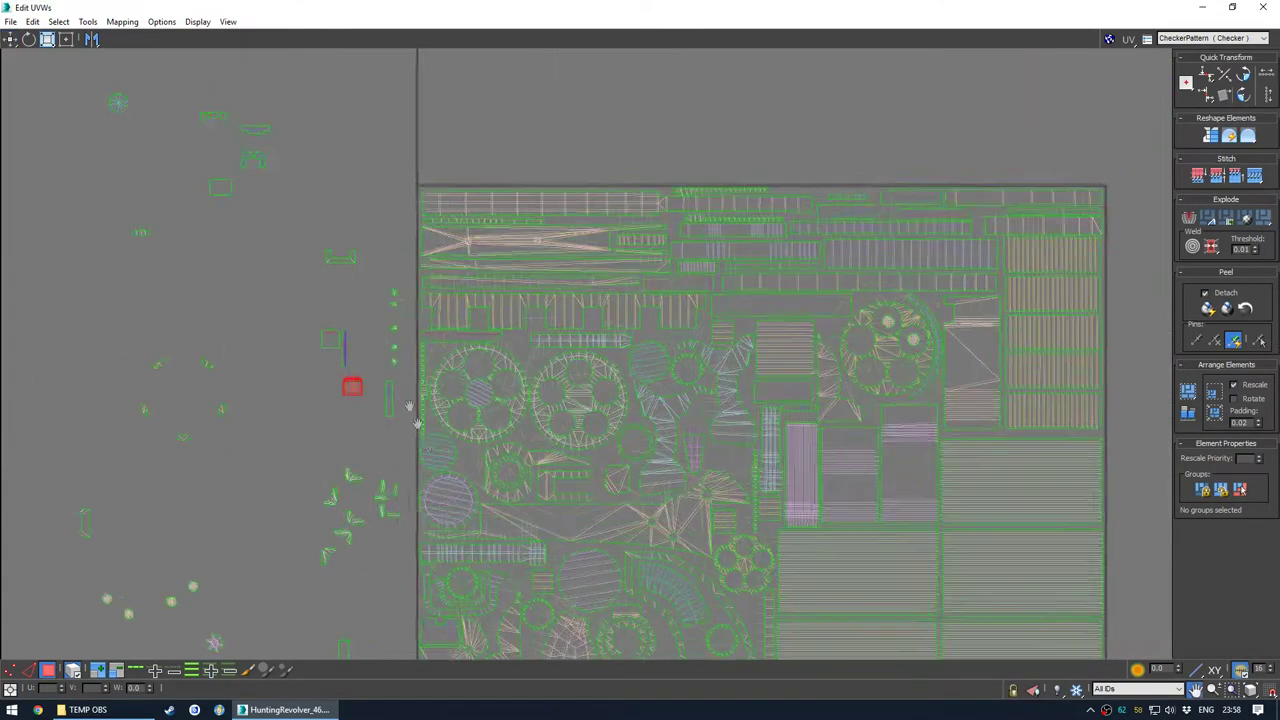
middle_click_drag(414, 423, 383, 304)
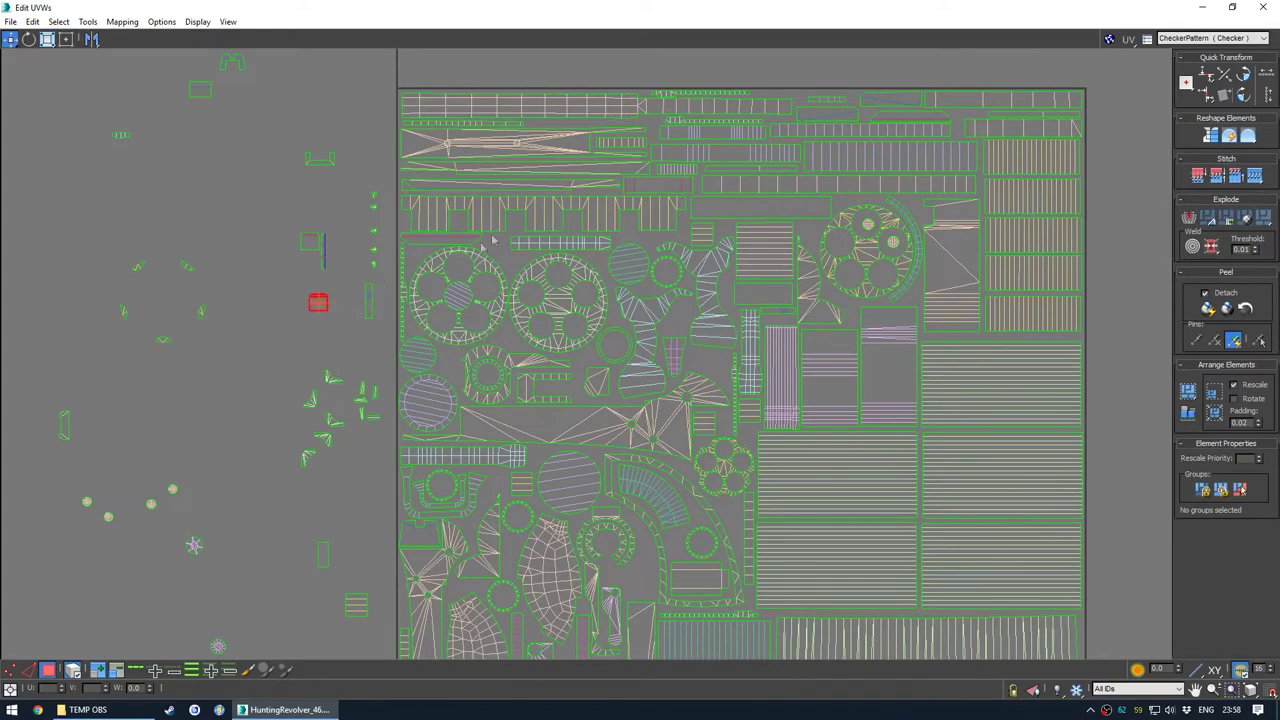
Place the four small round shells in the holes of the first large five-hole disc
middle_click_drag(306, 320, 384, 306)
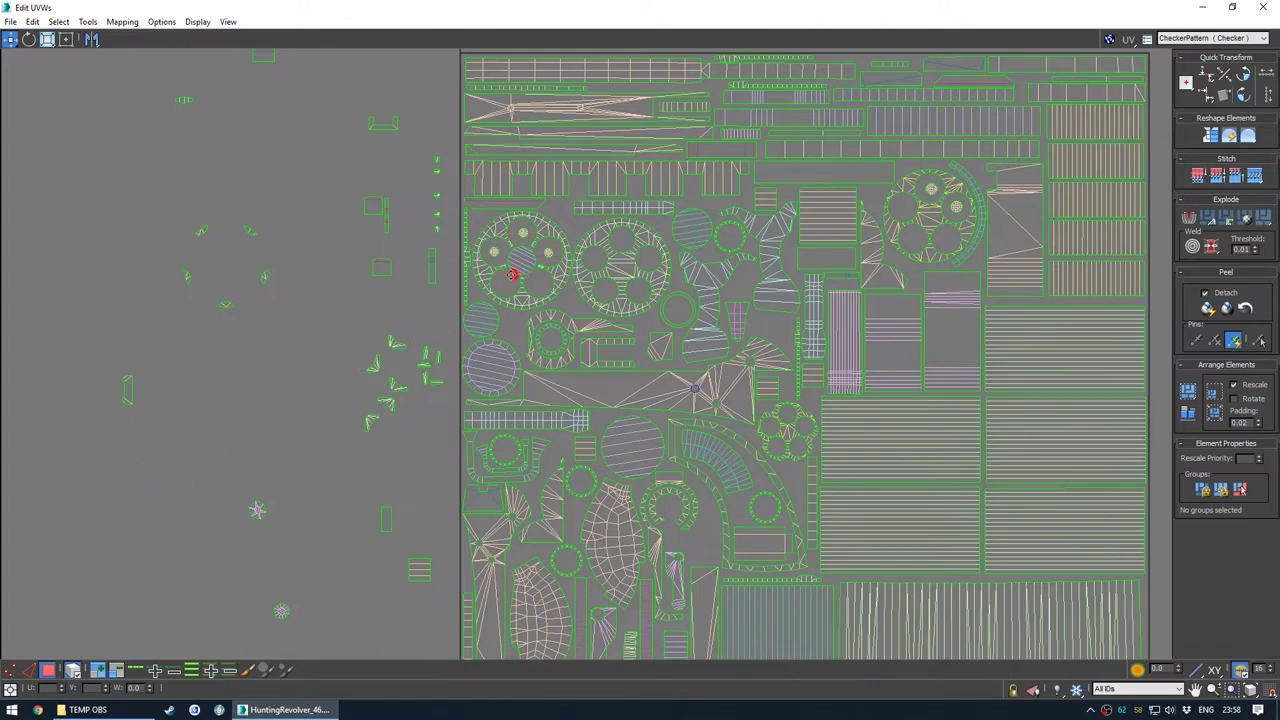
middle_click_drag(470, 460, 477, 349)
middle_click_drag(554, 322, 410, 412)
middle_click_drag(400, 365, 436, 262)
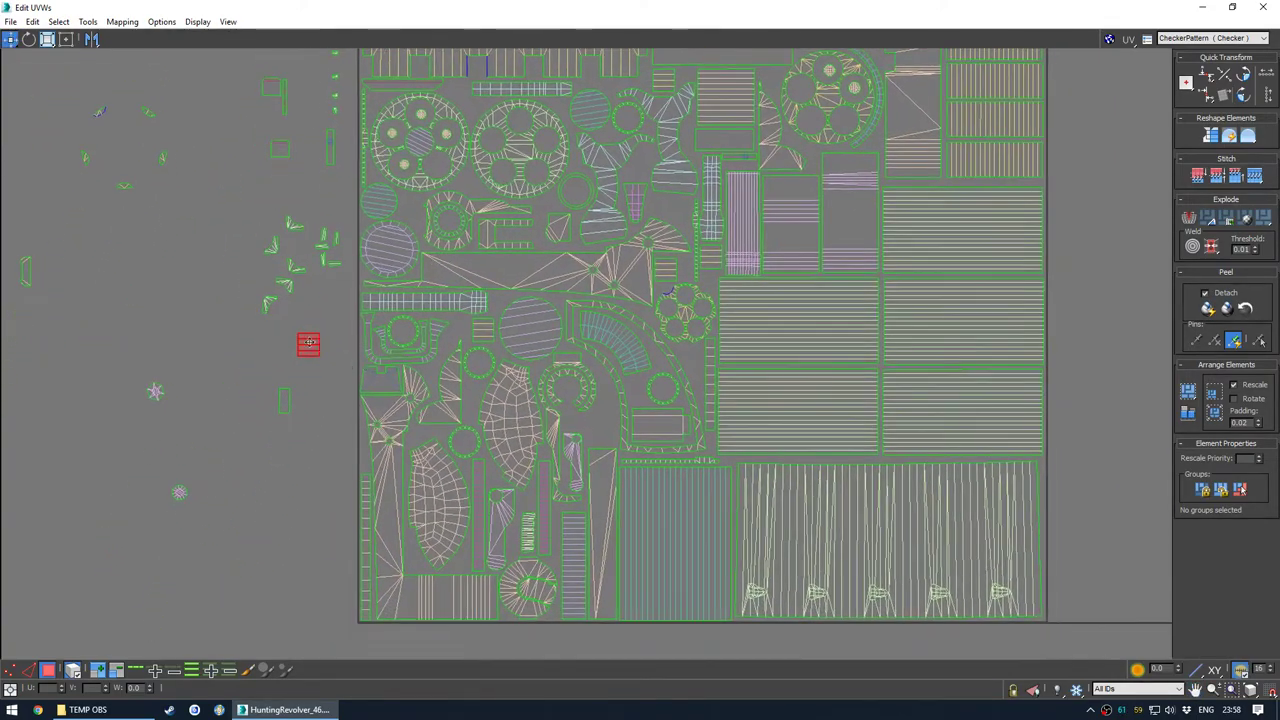
Rotate the small striped rectangular shell and fit it in the gap between the hooked shell and the arched strip
left_click(268, 454)
middle_click_drag(240, 459, 352, 478)
scroll(694, 437, "up", 4)
key("e")
left_click_drag(694, 439, 726, 457)
key("w")
left_click(768, 428)
scroll(612, 348, "down", 8)
middle_click_drag(368, 350, 376, 462)
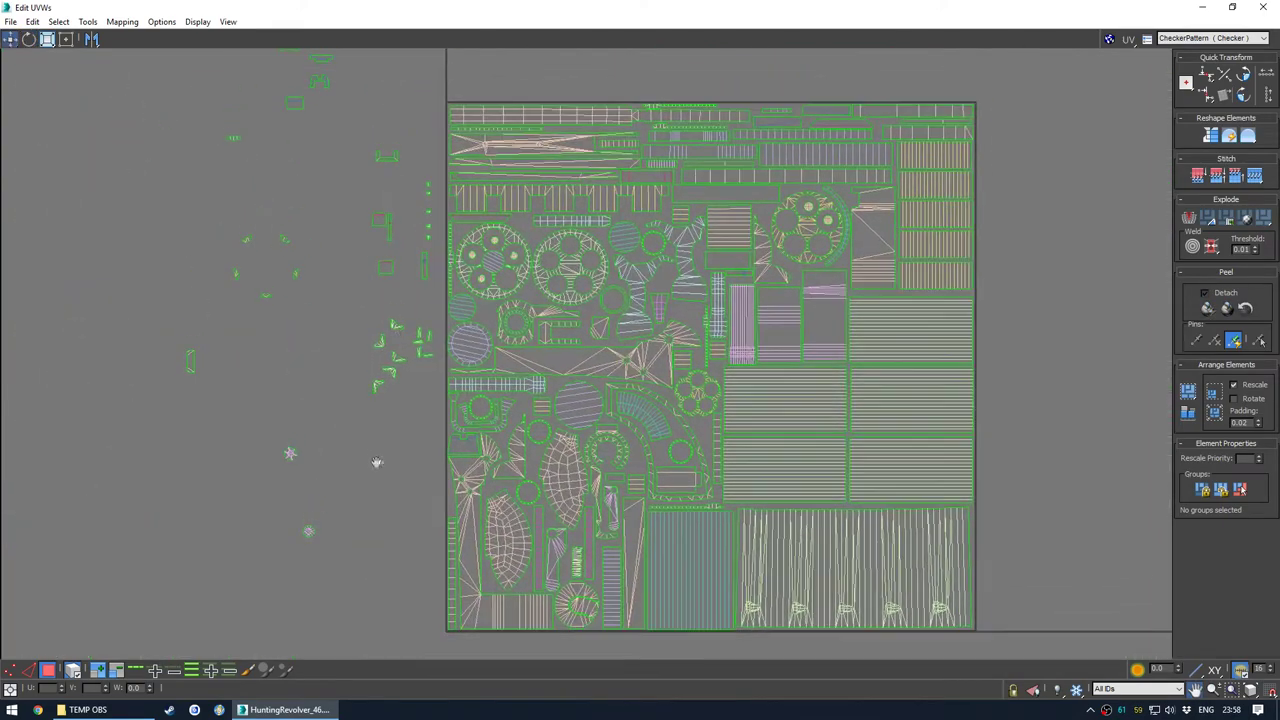
Fit the small square shells into the gaps above and below the first large five-hole disc
scroll(490, 314, "up", 4)
left_click_drag(480, 314, 481, 317)
scroll(440, 319, "down", 3)
left_click(312, 245)
middle_click_drag(311, 241, 299, 287)
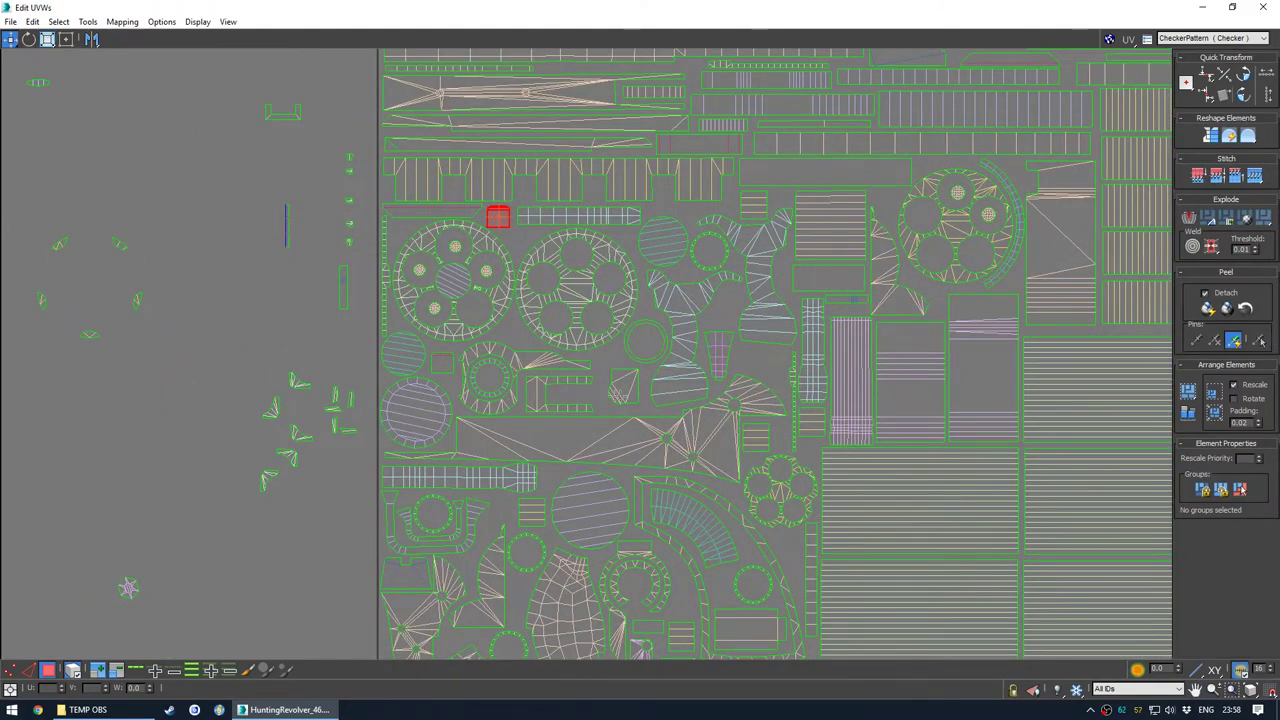
Locate the faceted quadrilateral shell on the revolver model and shift it to free space below the plain double ring
scroll(606, 397, "up", 2)
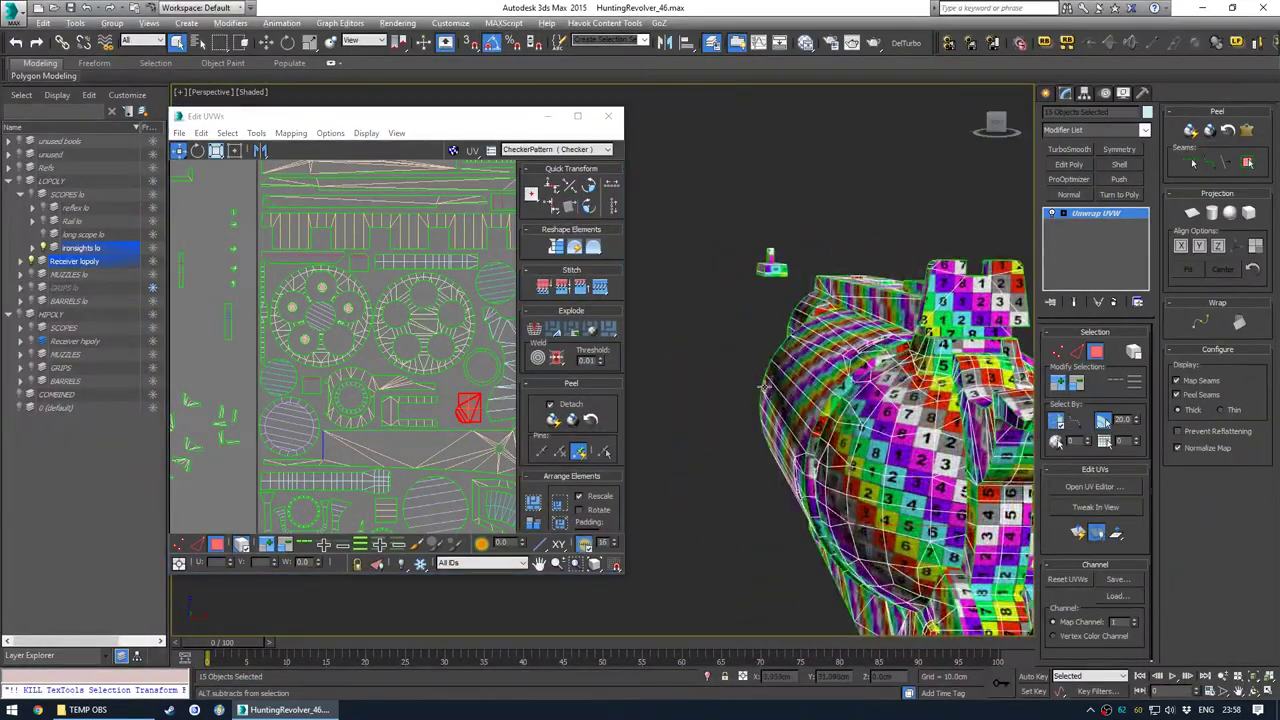
key("alt+x")
middle_click_drag(765, 387, 912, 458, "alt")
scroll(856, 470, "down", 4)
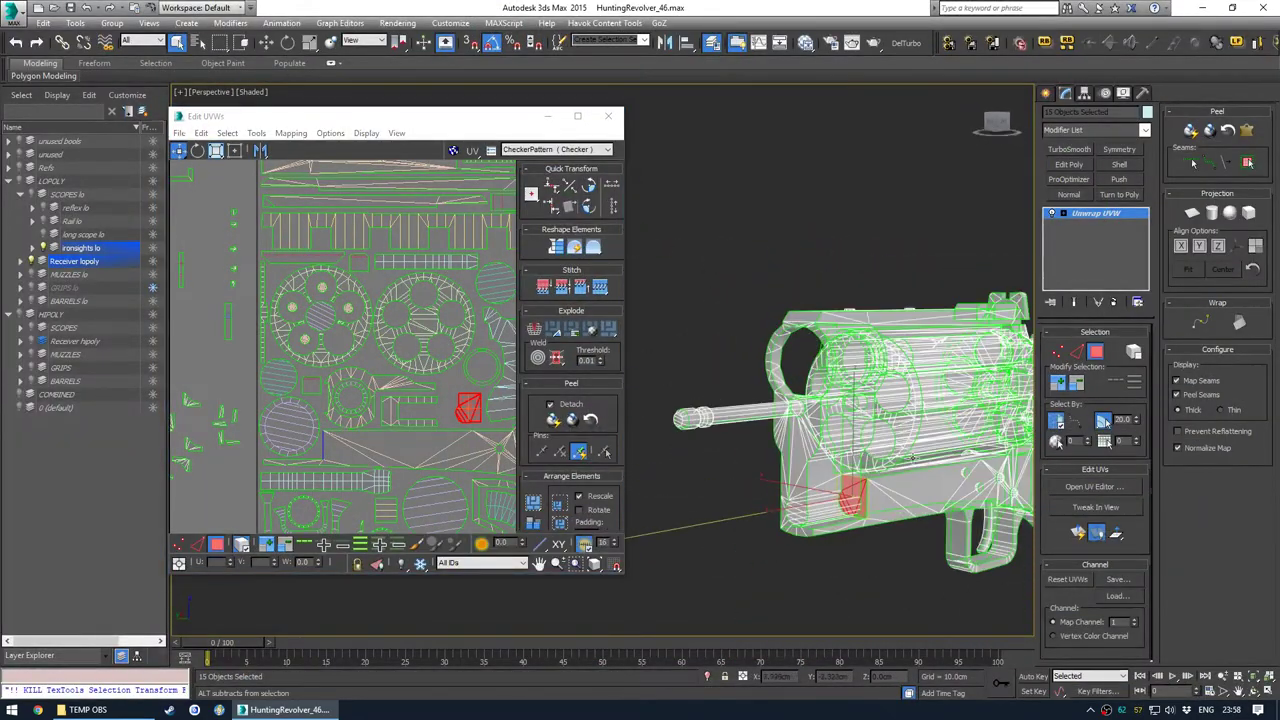
scroll(464, 414, "up", 3)
middle_click_drag(504, 415, 414, 403)
left_click(417, 403)
left_click_drag(398, 397, 402, 403)
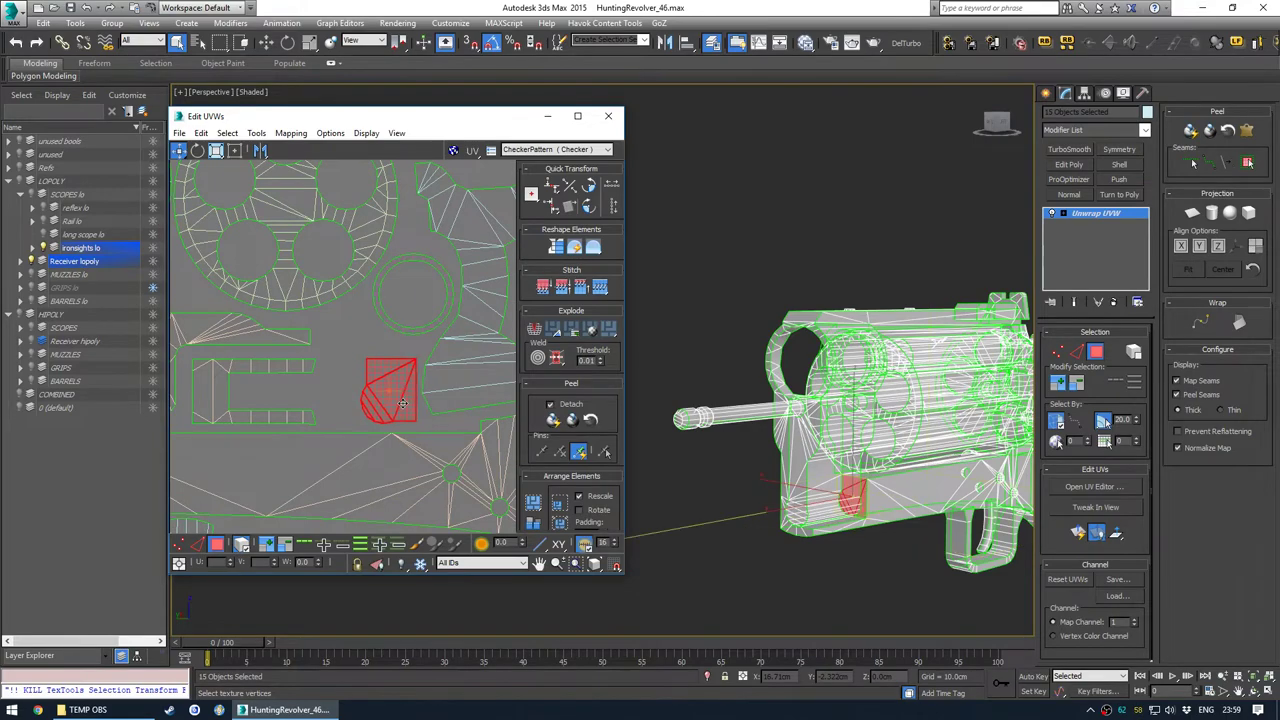
scroll(399, 278, "down", 3)
left_click(590, 116)
Fit the small rectangular shell into the gap between the second five-hole disc and the faceted quadrilateral shell
scroll(560, 350, "down", 4)
left_click(373, 418)
middle_click_drag(350, 308, 308, 334)
scroll(331, 186, "up", 3)
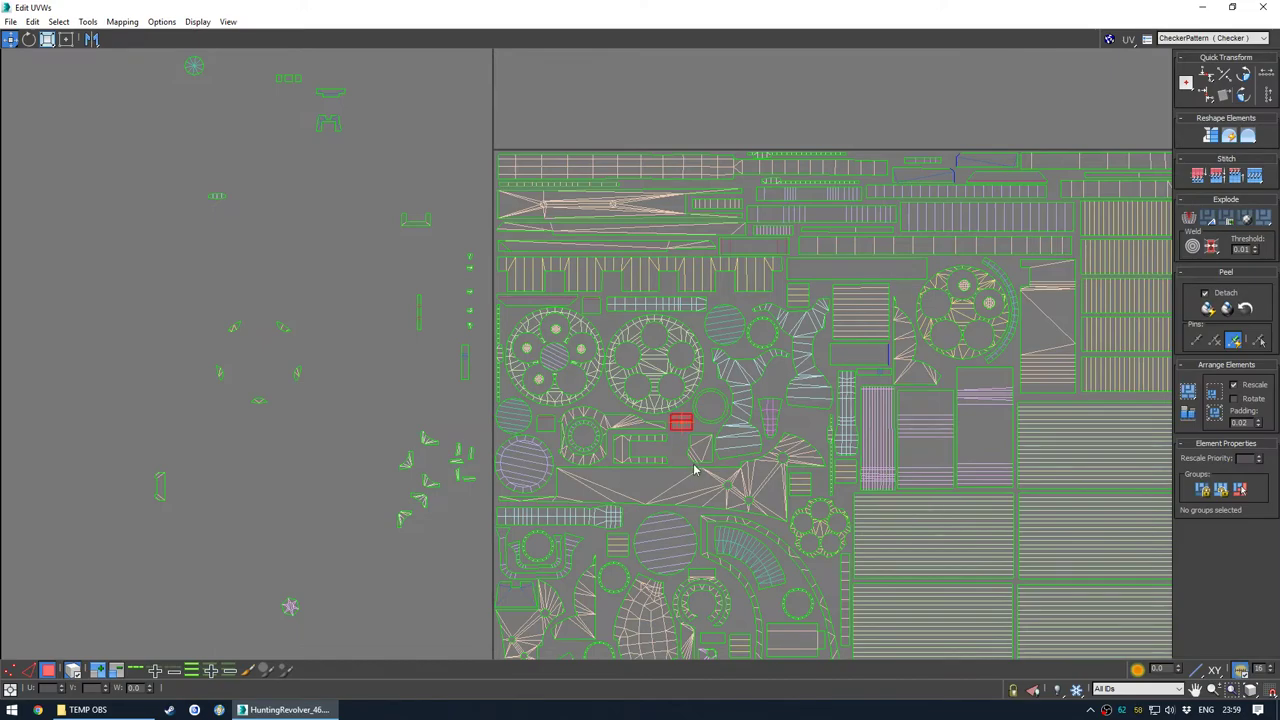
middle_click_drag(696, 470, 626, 409)
scroll(626, 409, "up", 2)
left_click(677, 403)
left_click(614, 380)
scroll(608, 364, "down", 1)
Move the small round fan shell from the second five-hole disc into an empty hole of the third disc
scroll(523, 400, "down", 5)
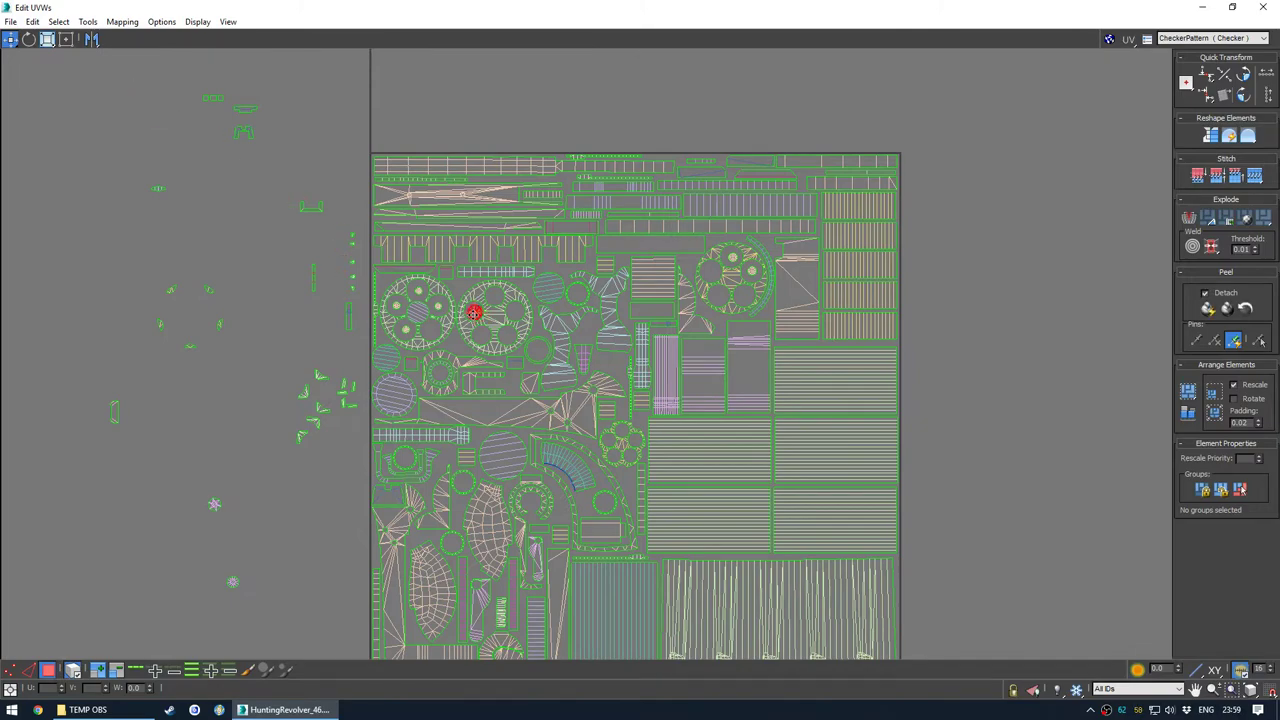
scroll(710, 271, "up", 5)
left_click_drag(717, 269, 712, 268)
left_click(587, 226)
scroll(590, 232, "down", 6)
middle_click_drag(476, 303, 522, 329)
scroll(315, 480, "up", 1)
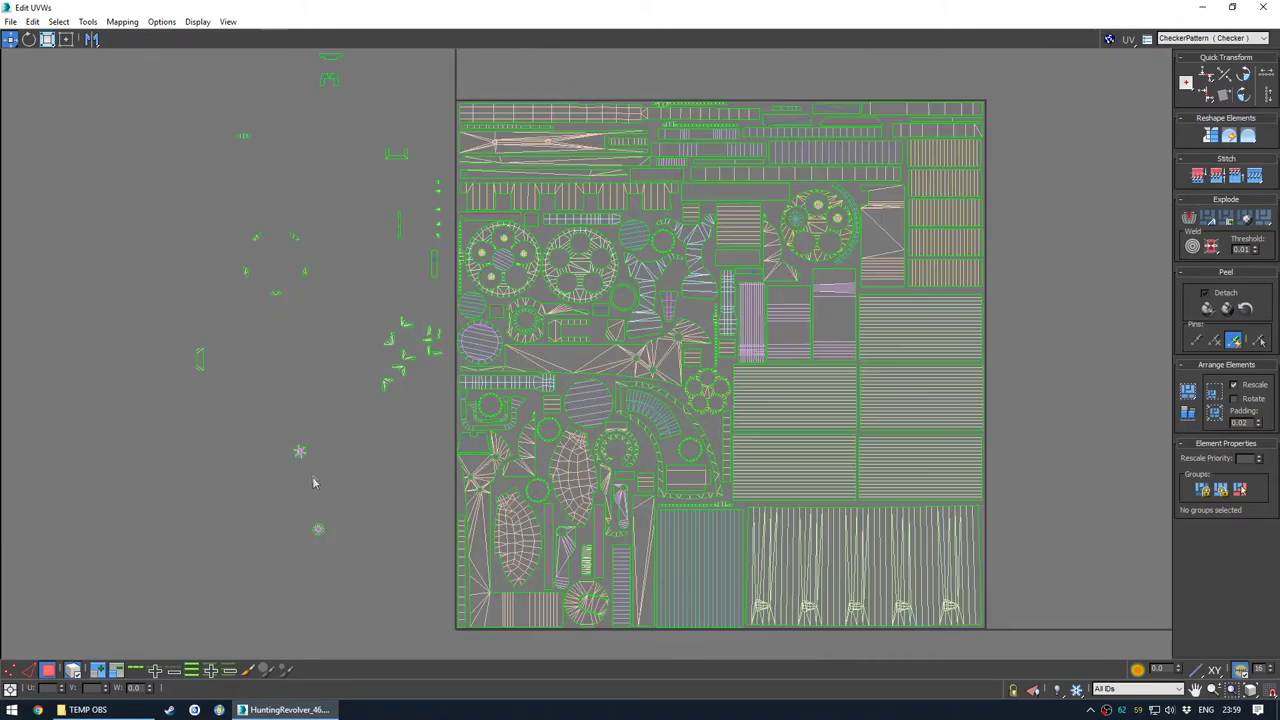
Place the small star-shaped shell beside the third five-hole disc and resize it, comparing it with the model
scroll(773, 214, "up", 6)
middle_click_drag(771, 216, 725, 275)
double_click(645, 8)
key("z")
scroll(757, 360, "down", 8)
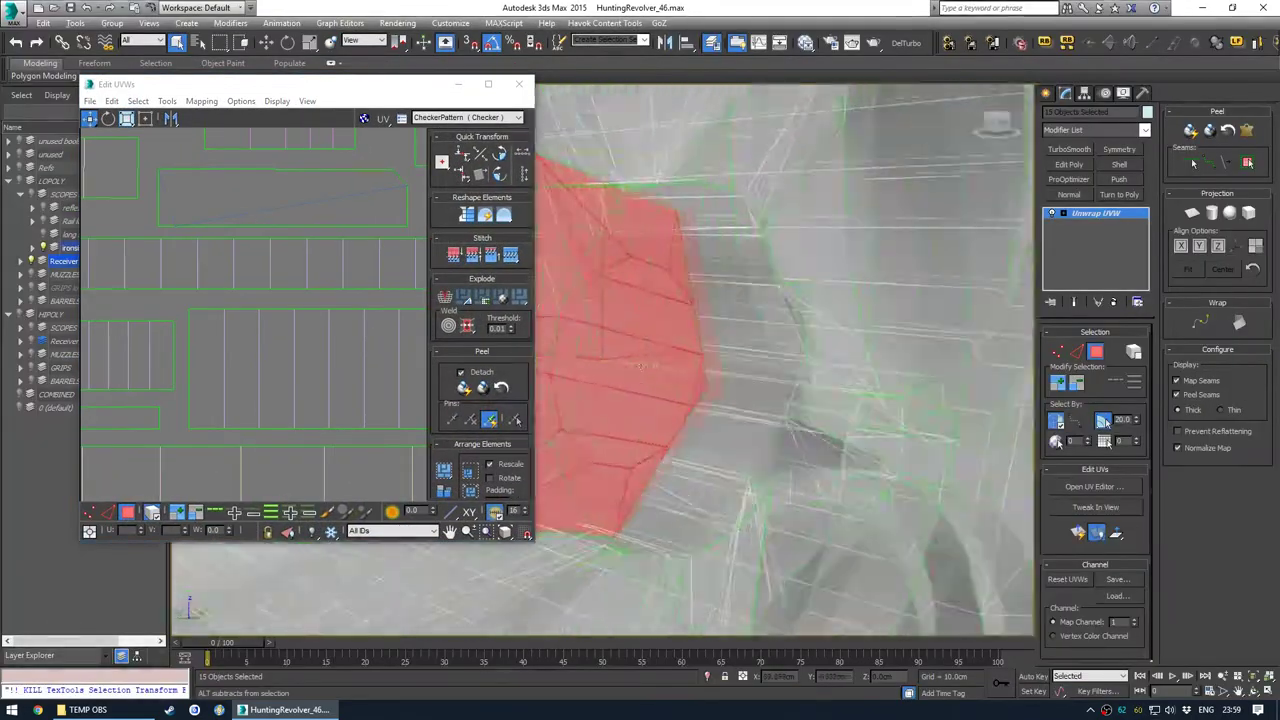
middle_click_drag(710, 377, 676, 354, "alt")
scroll(349, 263, "down", 8)
scroll(300, 308, "up", 5)
left_click_drag(253, 303, 261, 286)
key("r")
left_click(266, 290)
scroll(266, 292, "down", 4)
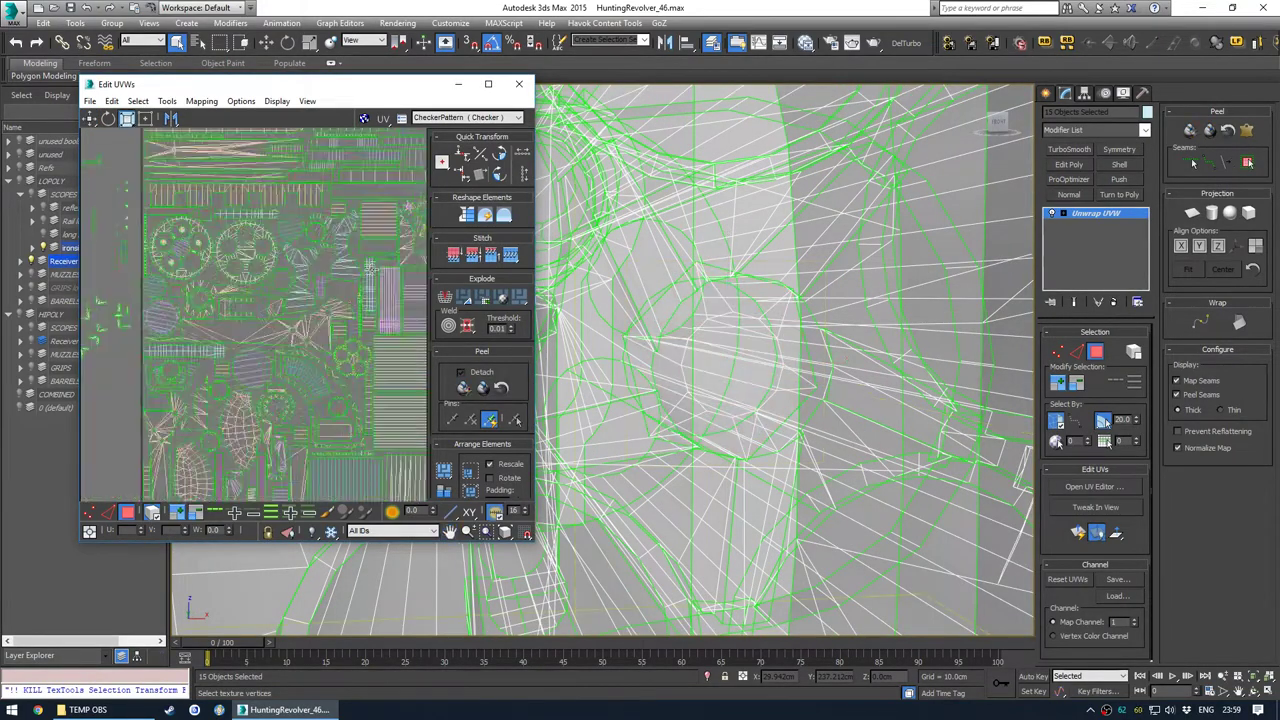
Resize the two segmented ring shells beside the oval gridded shells and nudge the upper one within its gap
left_click(488, 84)
scroll(590, 422, "up", 10)
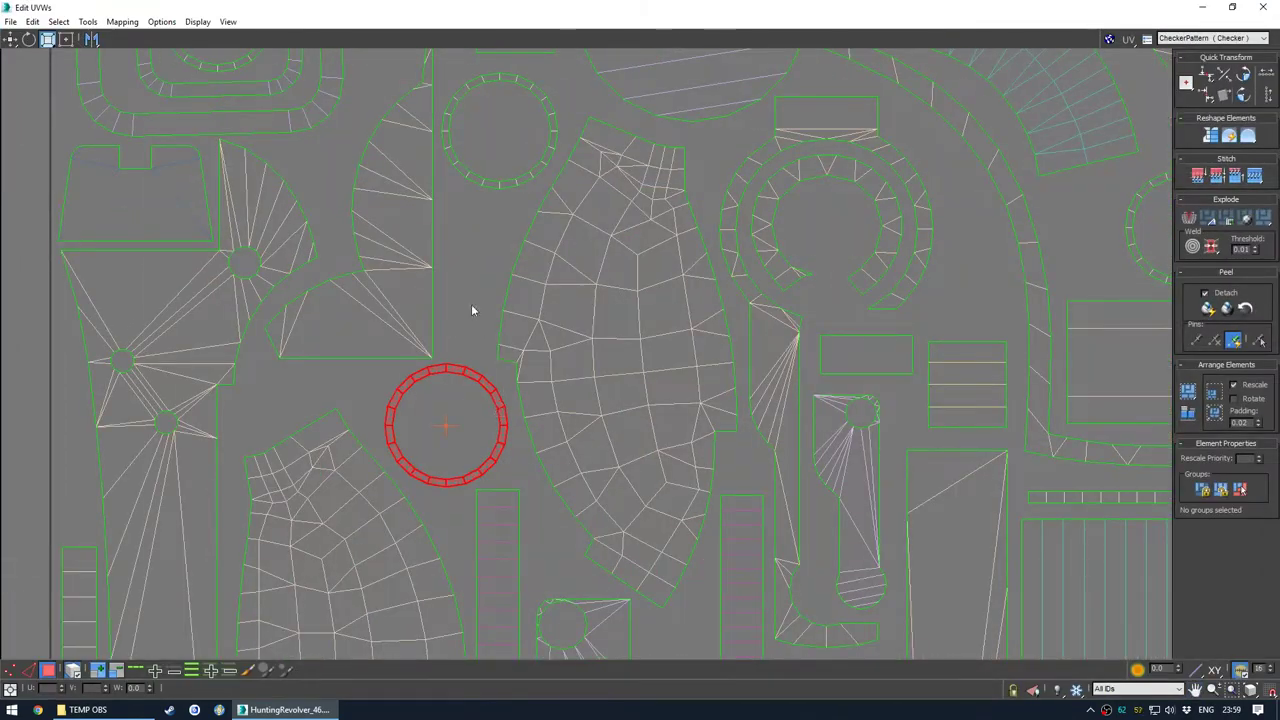
left_click(473, 310)
scroll(460, 332, "down", 5)
middle_click_drag(457, 334, 478, 386)
scroll(515, 298, "up", 4)
key("w")
left_click_drag(518, 288, 521, 284)
key("r")
left_click(494, 318)
Reposition the segmented ring inside the arched shell, between the curved gridded strip and the rectangle
scroll(488, 332, "down", 5)
middle_click_drag(826, 384, 656, 351)
scroll(654, 350, "up", 2)
key("w")
left_click(626, 335)
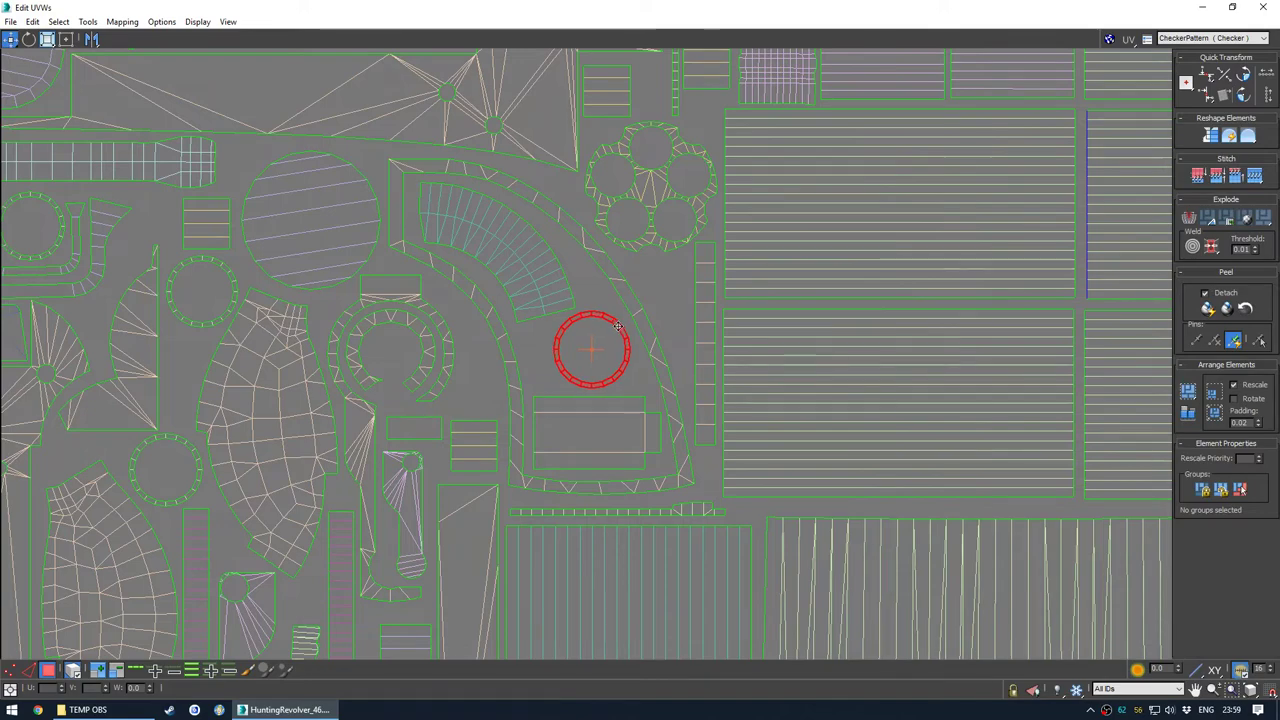
Center the gridded dome shell in the top hole of the third five-hole disc
scroll(625, 330, "down", 5)
middle_click_drag(640, 336, 607, 449)
scroll(703, 262, "up", 3)
scroll(629, 218, "up", 2)
left_click_drag(756, 211, 750, 208)
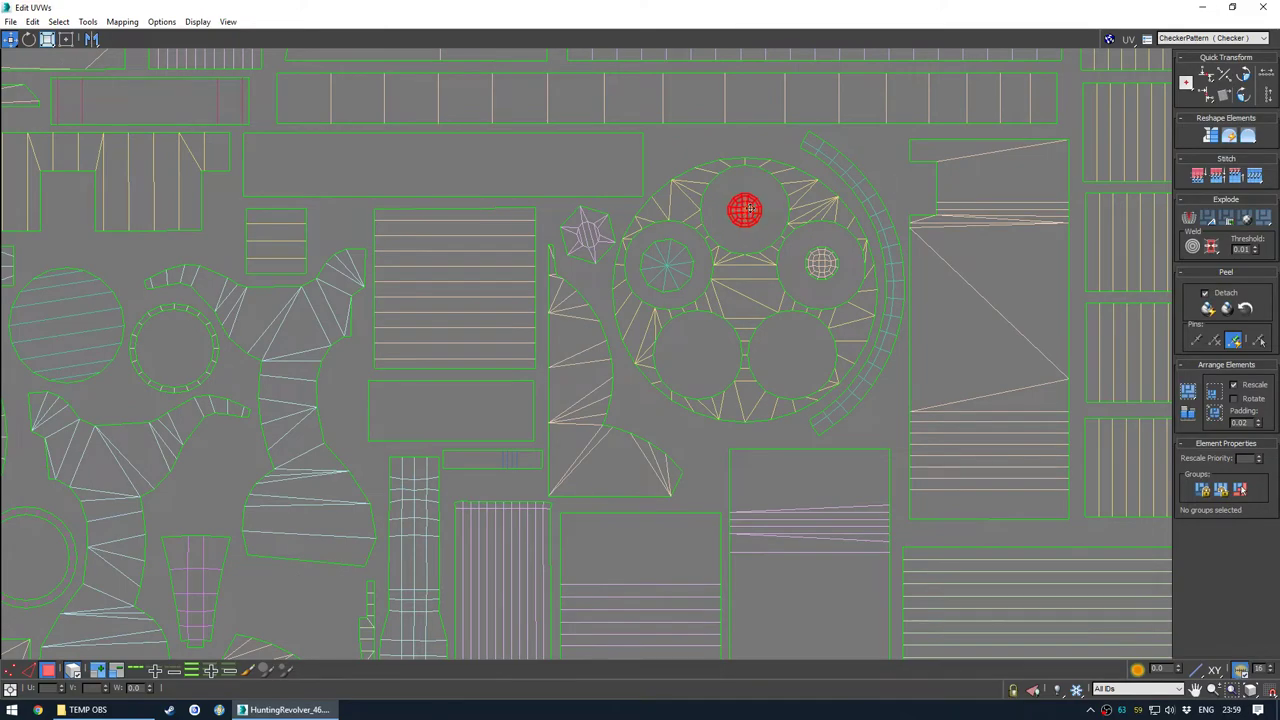
Examine where the gridded dome shells of the third disc sit on the revolver model and their checker scale
left_click(822, 263)
left_click_drag(481, 7, 282, 103)
scroll(548, 266, "down", 4)
key("z")
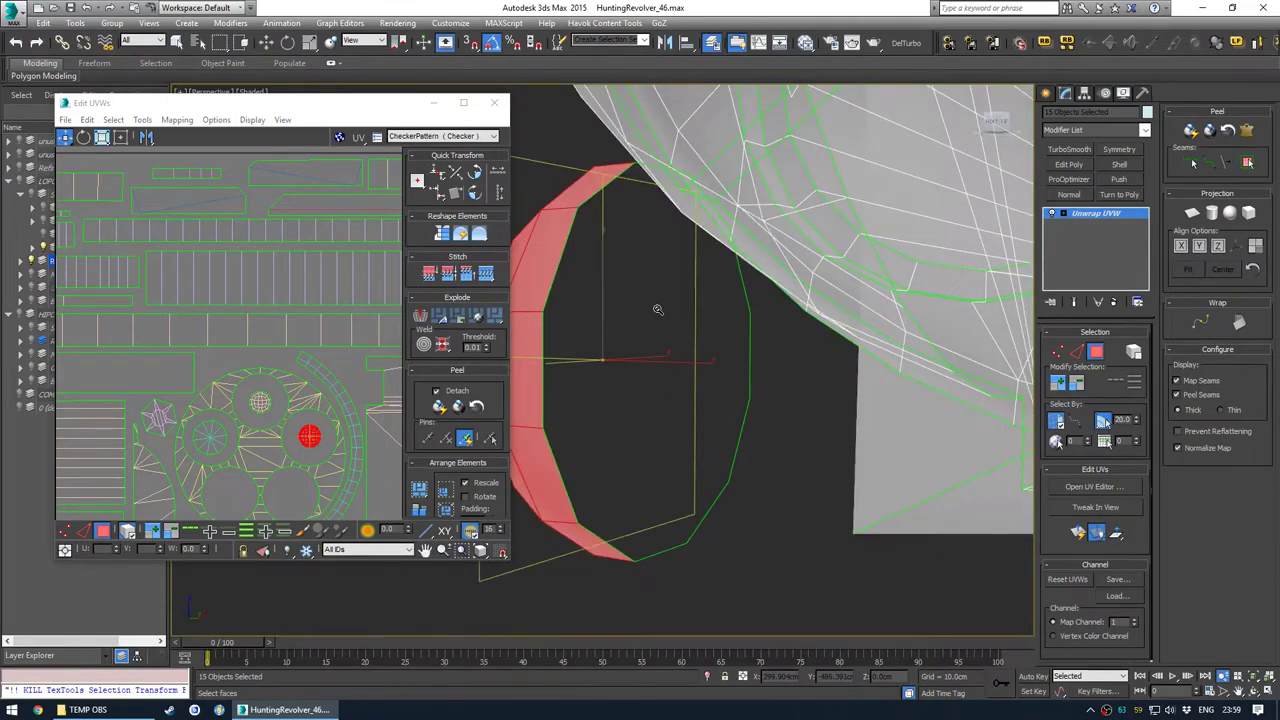
scroll(657, 307, "down", 4)
middle_click_drag(657, 307, 708, 345, "alt")
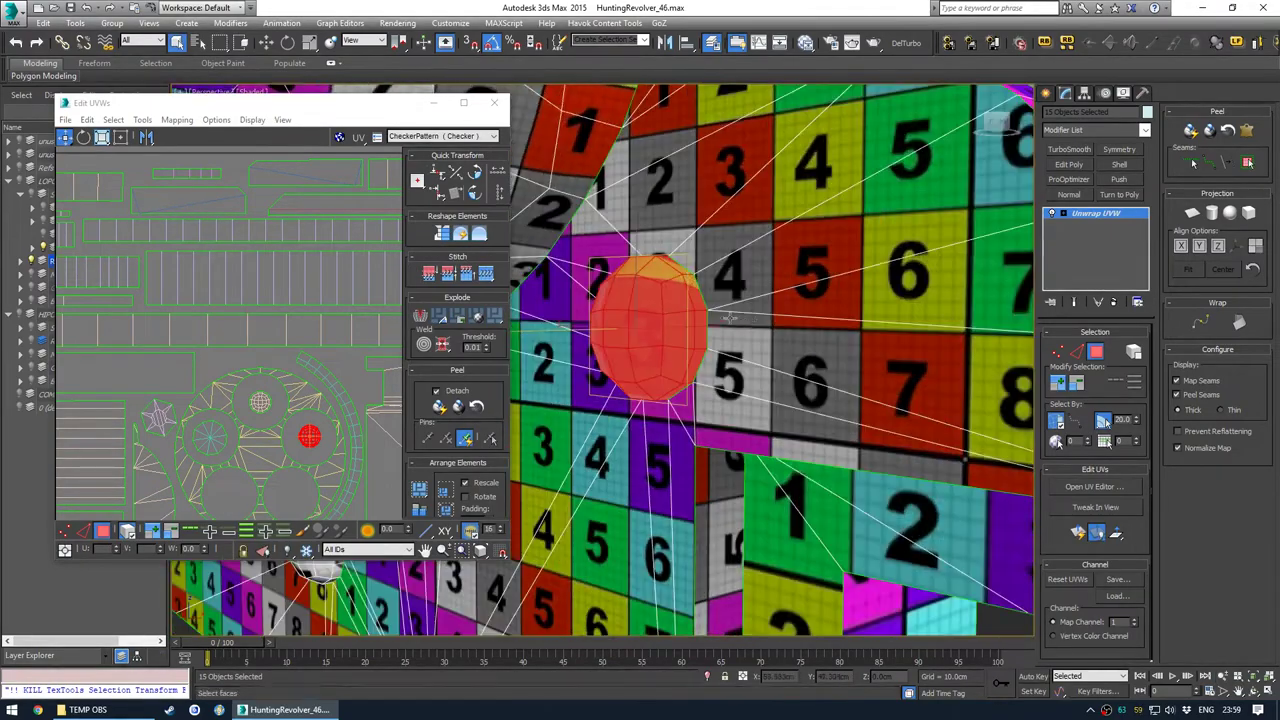
scroll(706, 346, "down", 4)
left_click(815, 485)
middle_click_drag(690, 410, 755, 393, "alt")
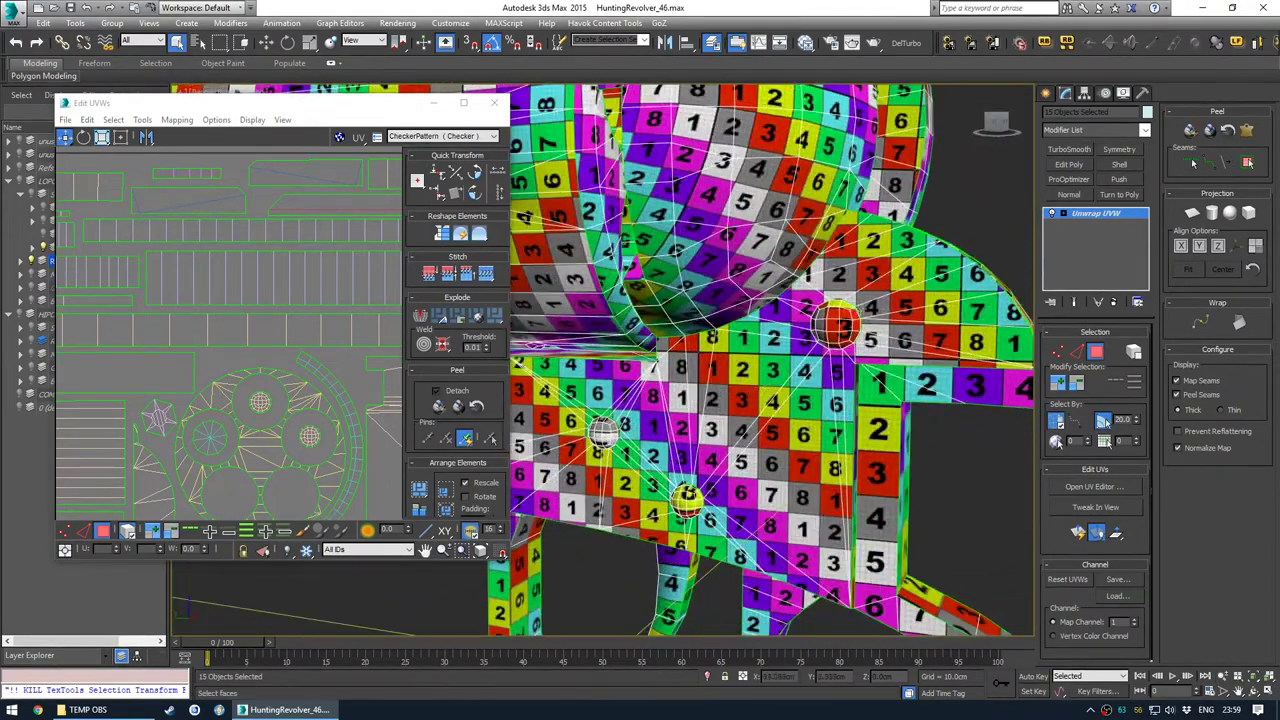
Try enlarging the gridded dome shell to nearly fill the top hole of the third disc
scroll(266, 363, "up", 8)
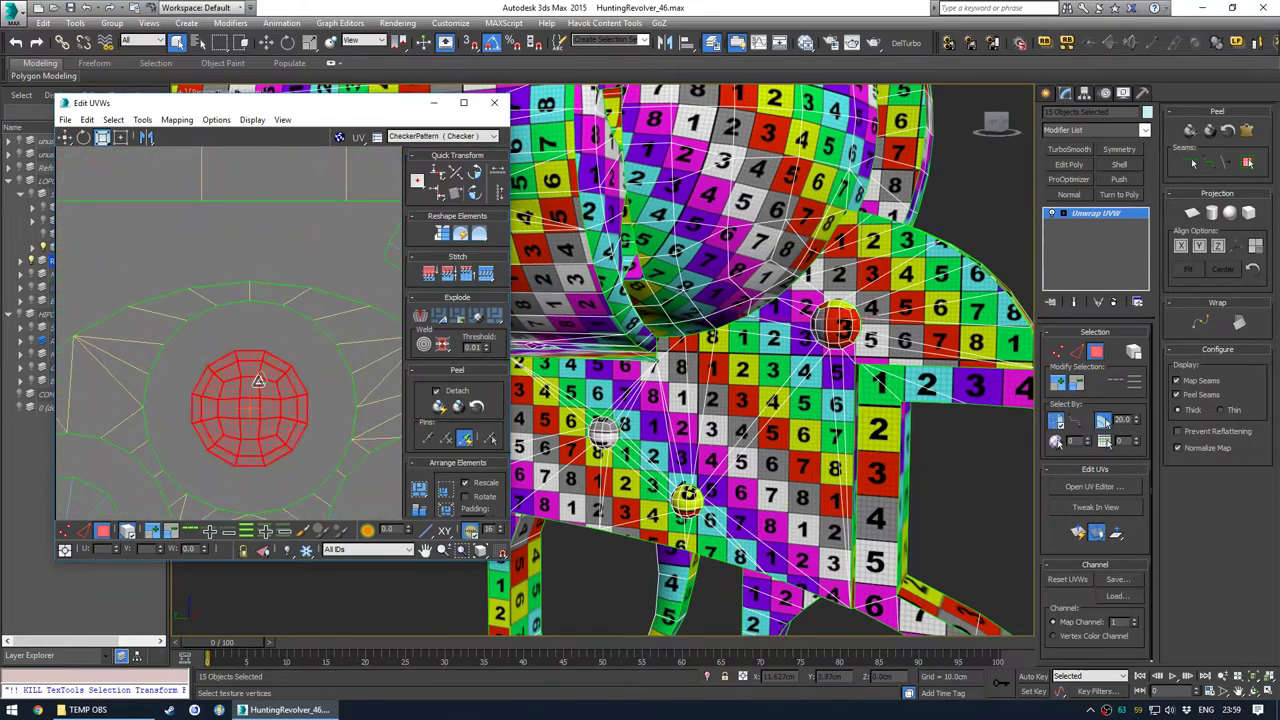
left_click_drag(266, 364, 266, 370)
key("w")
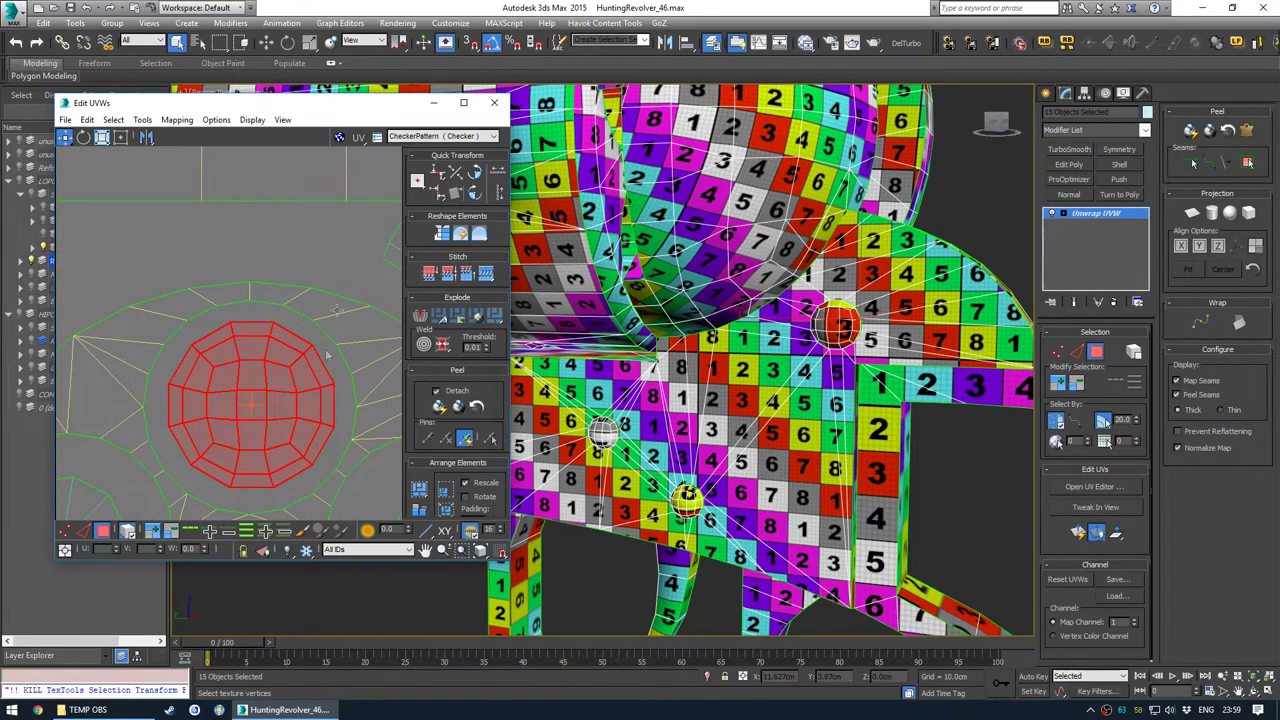
left_click(240, 318)
left_click(255, 373)
Inspect the checker pattern on the round pin heads of the model against the surrounding frame surfaces
middle_click_drag(775, 485, 626, 506, "alt")
left_click(626, 506)
scroll(843, 384, "up", 4)
middle_click_drag(843, 384, 776, 470, "alt")
scroll(728, 270, "down", 7)
scroll(690, 336, "up", 6)
mouse_move(690, 336)
middle_mouse_down("alt")
mouse_move(663, 358)
mouse_move(678, 326)
middle_mouse_up("alt")
scroll(678, 326, "up", 2)
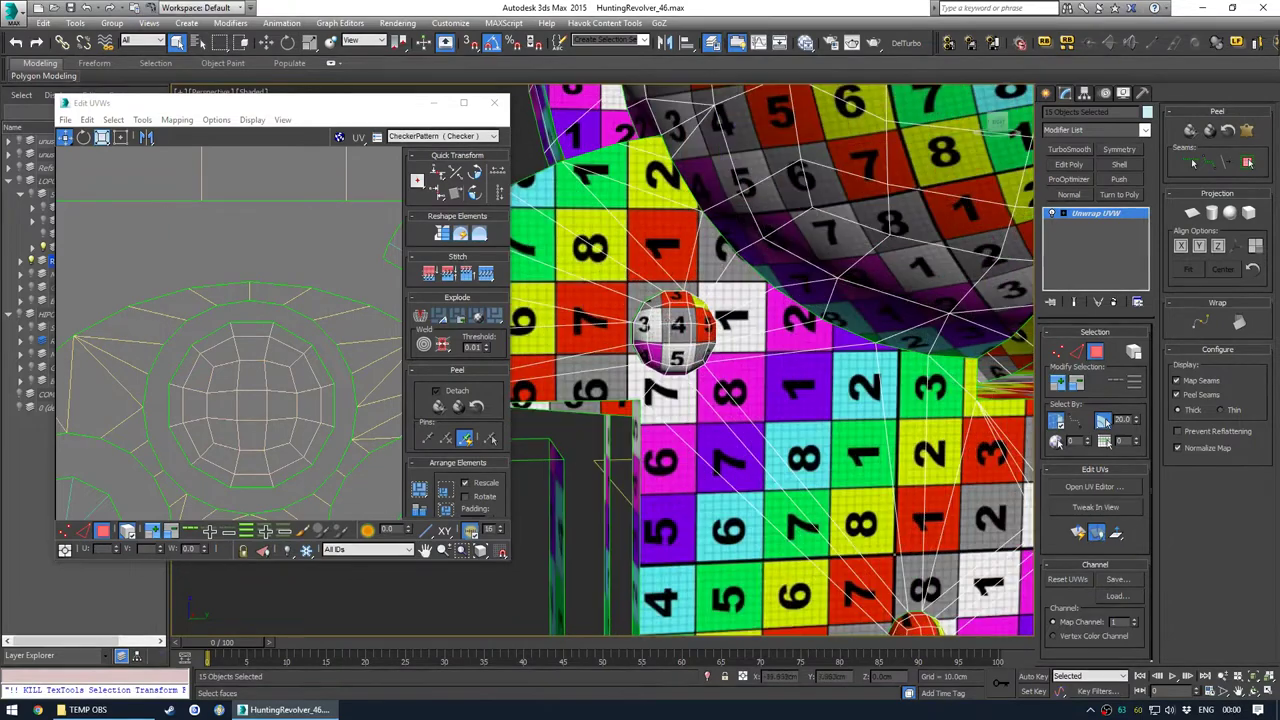
Scale down the gridded dome shell in the top hole of the third disc
left_click(271, 403)
left_click_drag(272, 402, 276, 448)
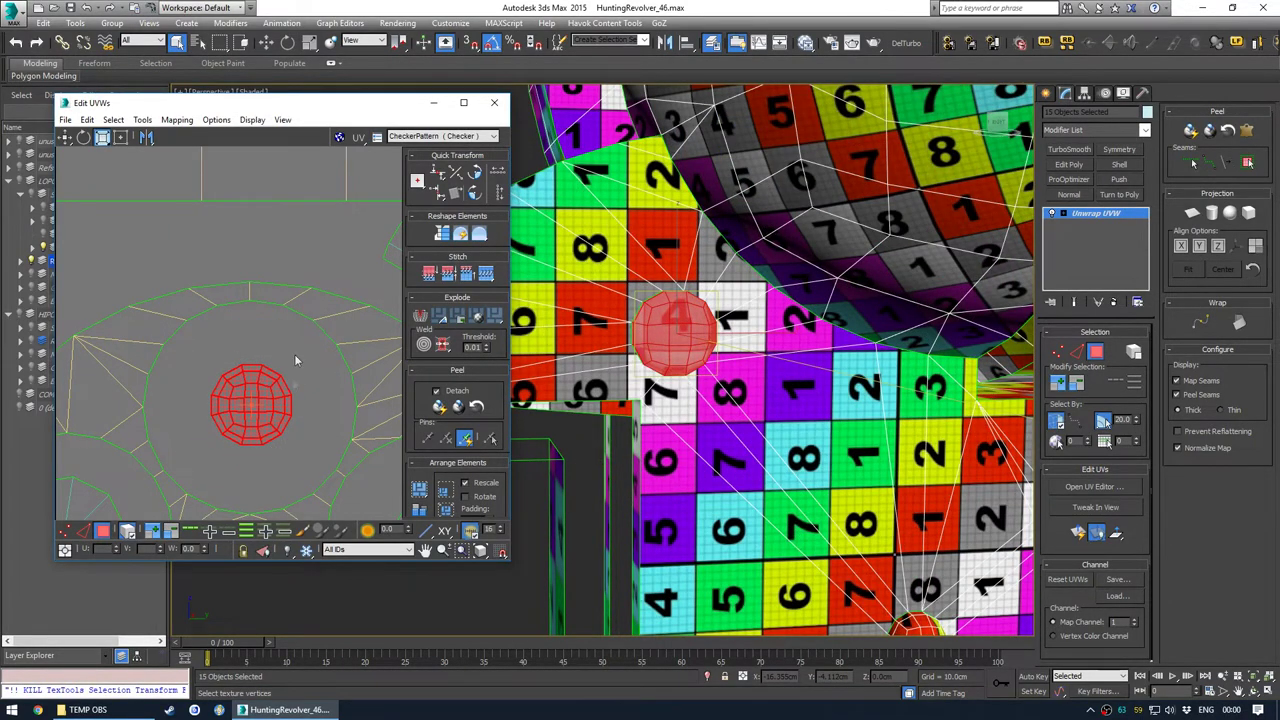
left_click(300, 385)
scroll(719, 312, "down", 7)
middle_click_drag(719, 312, 925, 340, "alt")
scroll(220, 400, "down", 8)
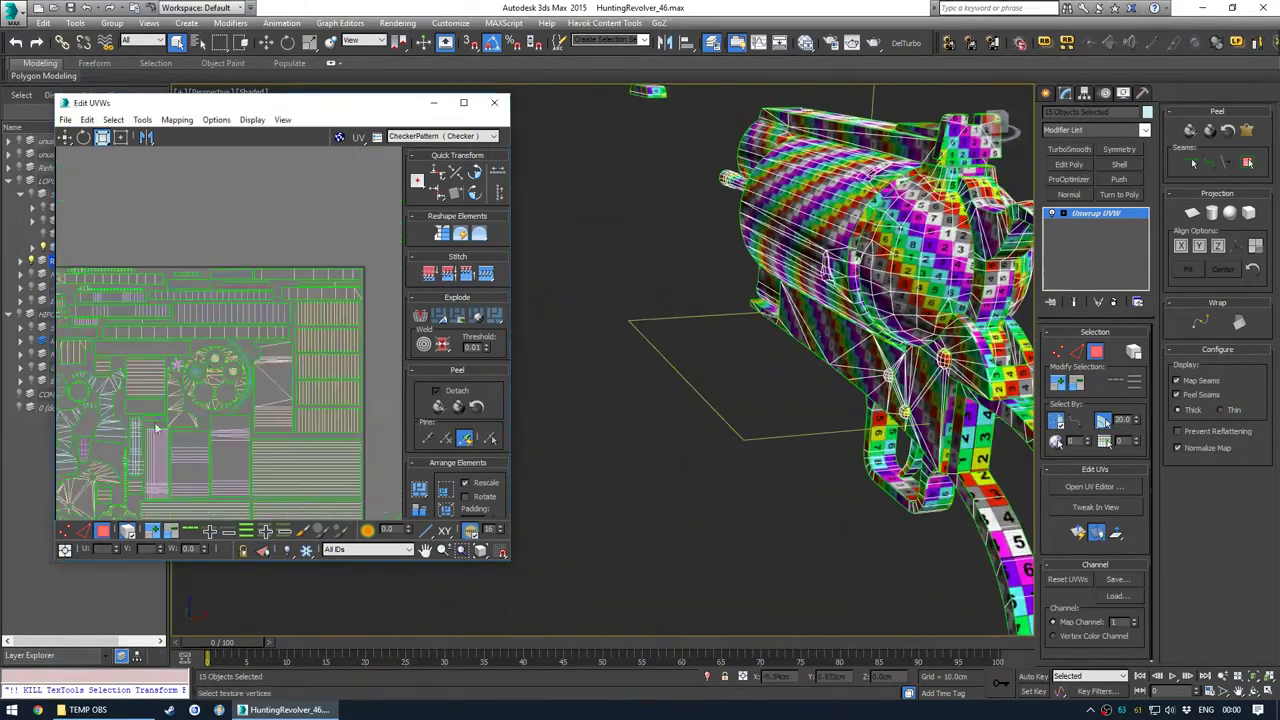
Examine where the small lined disc at the tile's left edge belongs on the see-through revolver model
middle_click_drag(220, 399, 320, 277)
scroll(196, 388, "up", 2)
middle_click_drag(184, 323, 243, 354)
scroll(260, 306, "down", 4)
scroll(258, 425, "up", 2)
middle_click_drag(258, 428, 312, 468)
scroll(178, 235, "up", 5)
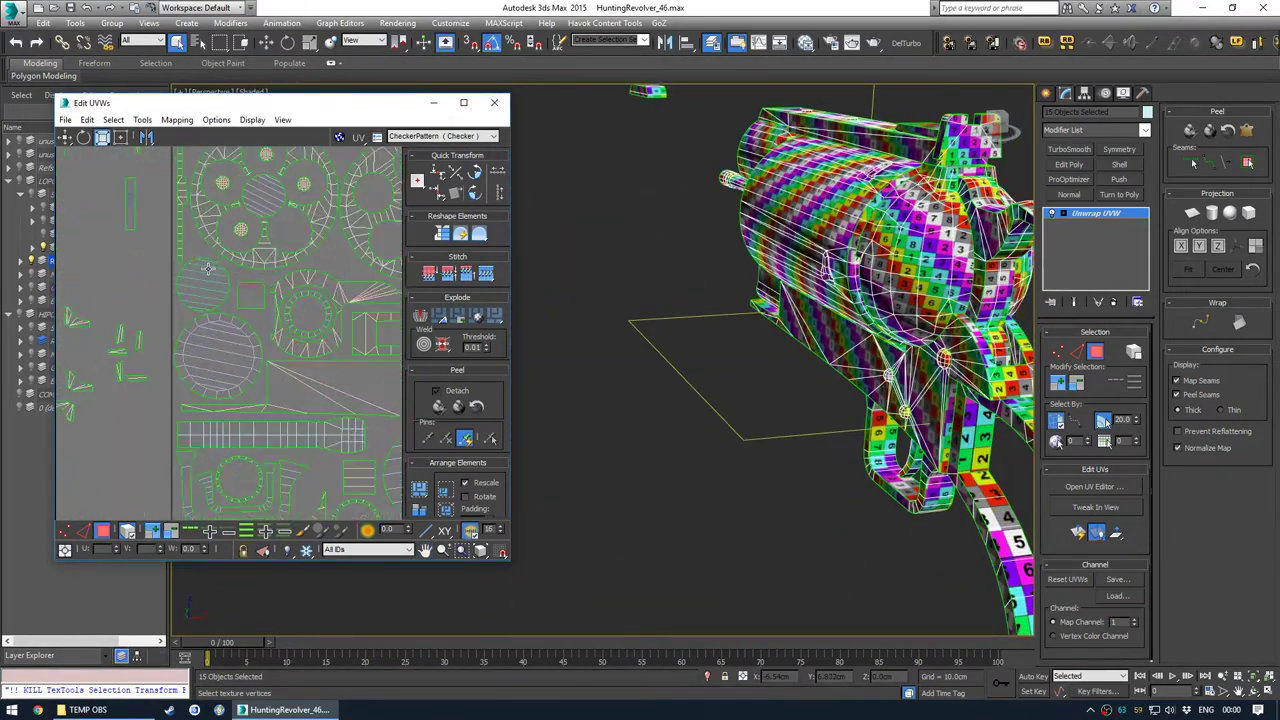
left_click(200, 306)
mouse_move(897, 303)
middle_mouse_down()
mouse_move(778, 315)
mouse_move(828, 300)
mouse_move(815, 265)
mouse_move(775, 232)
middle_mouse_up()
key("alt+x")
scroll(790, 300, "up", 4)
scroll(830, 220, "up", 5)
left_click(832, 218)
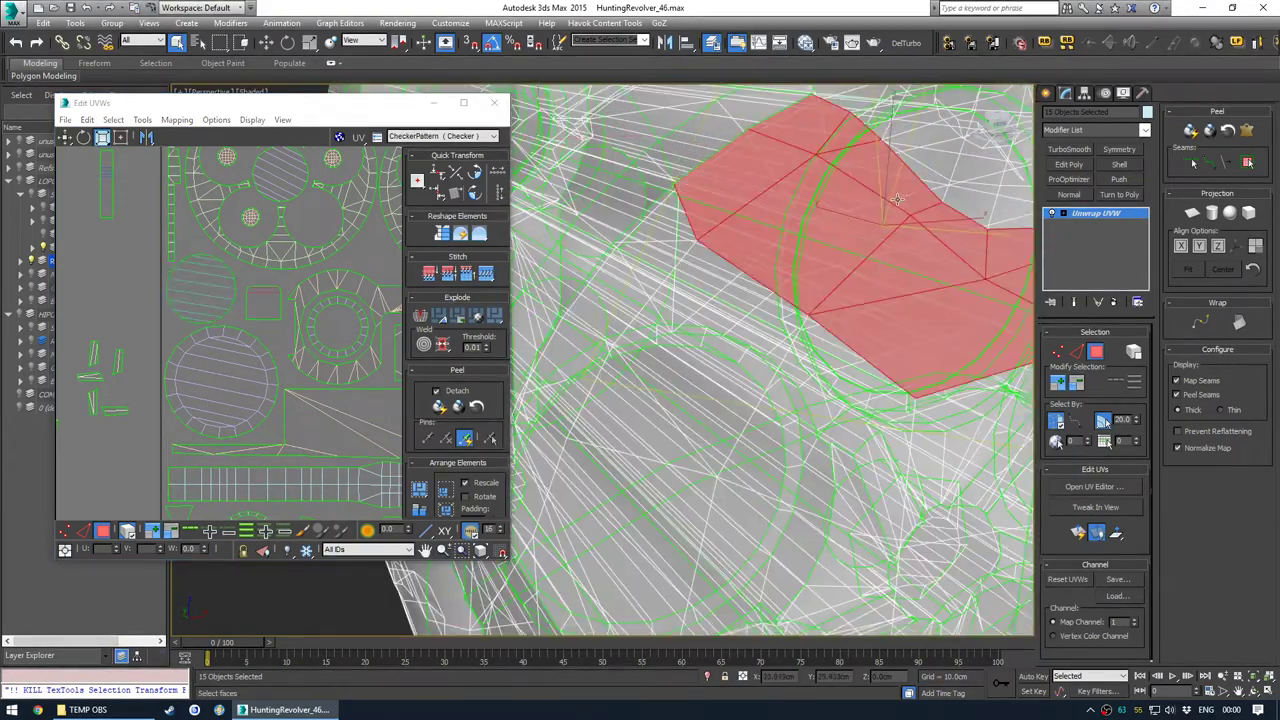
scroll(832, 220, "down", 8)
middle_click_drag(822, 308, 777, 338)
scroll(777, 337, "up", 4)
scroll(200, 325, "down", 8)
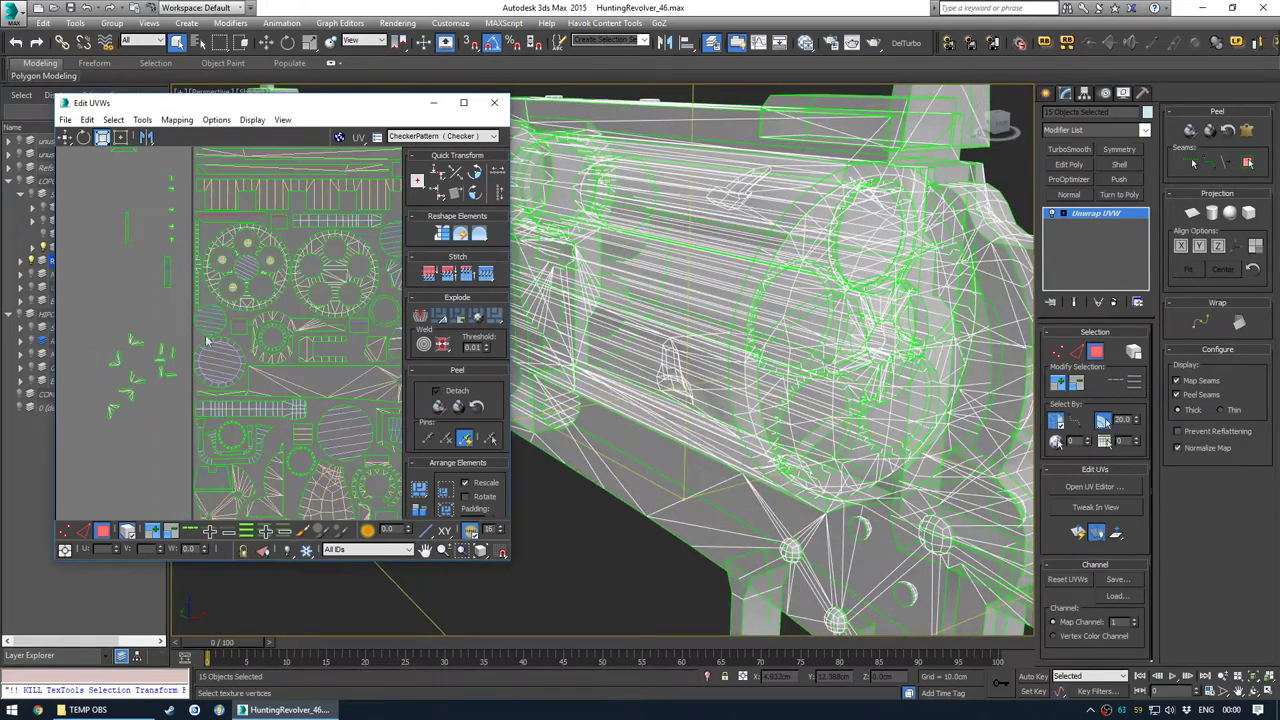
middle_click_drag(198, 330, 194, 332)
Check which cylinder surface of the model the vertically striped rectangle at the tile's lower edge belongs to
left_click(153, 533)
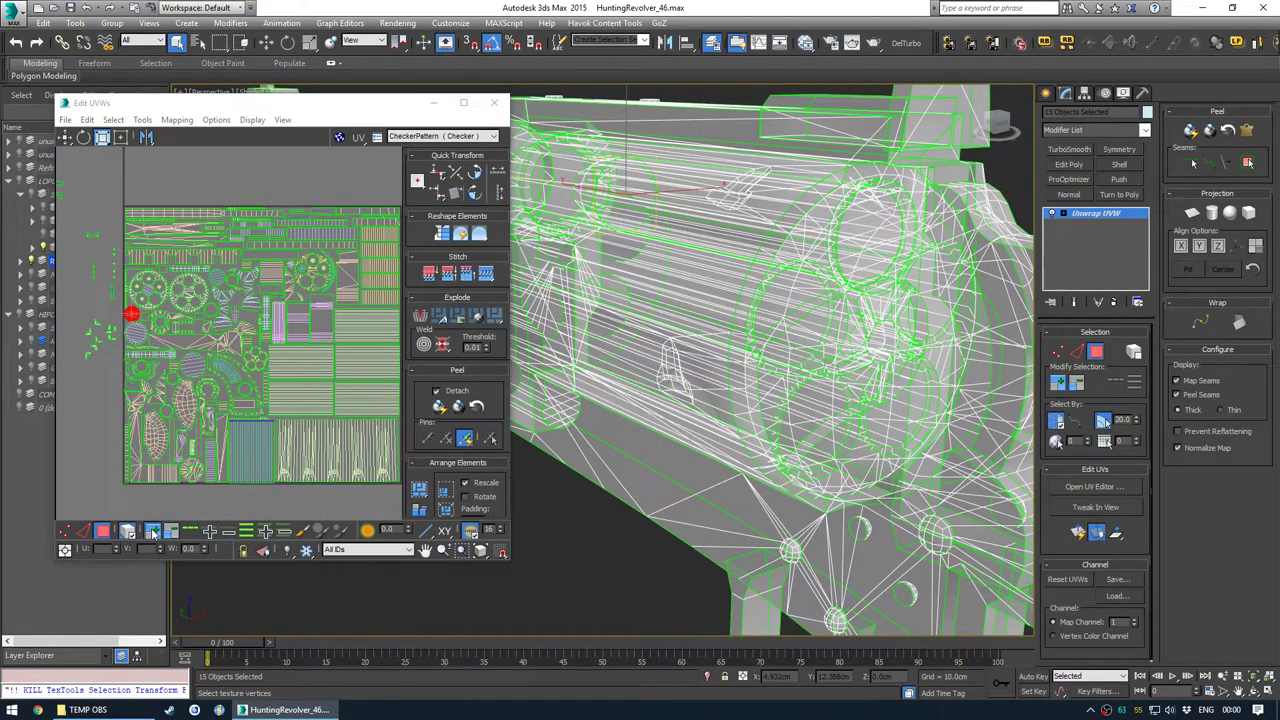
middle_click_drag(700, 430, 690, 455, "alt")
left_click(249, 463)
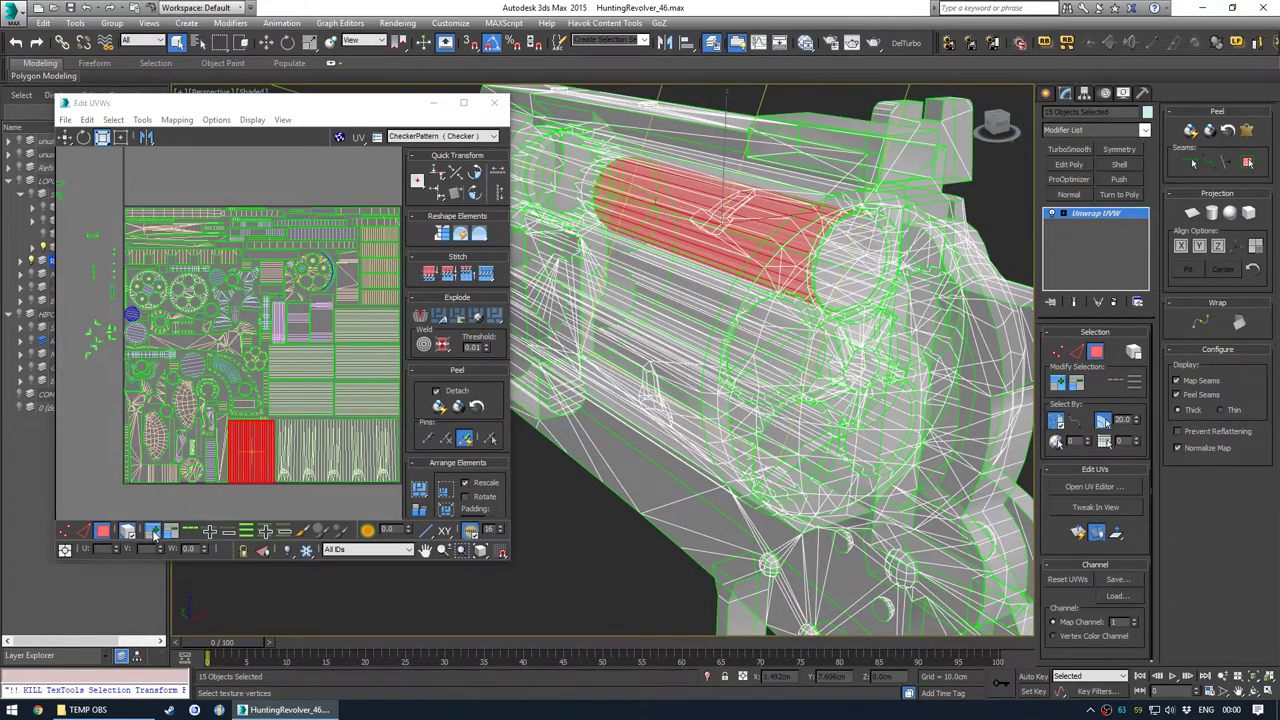
scroll(329, 273, "up", 8)
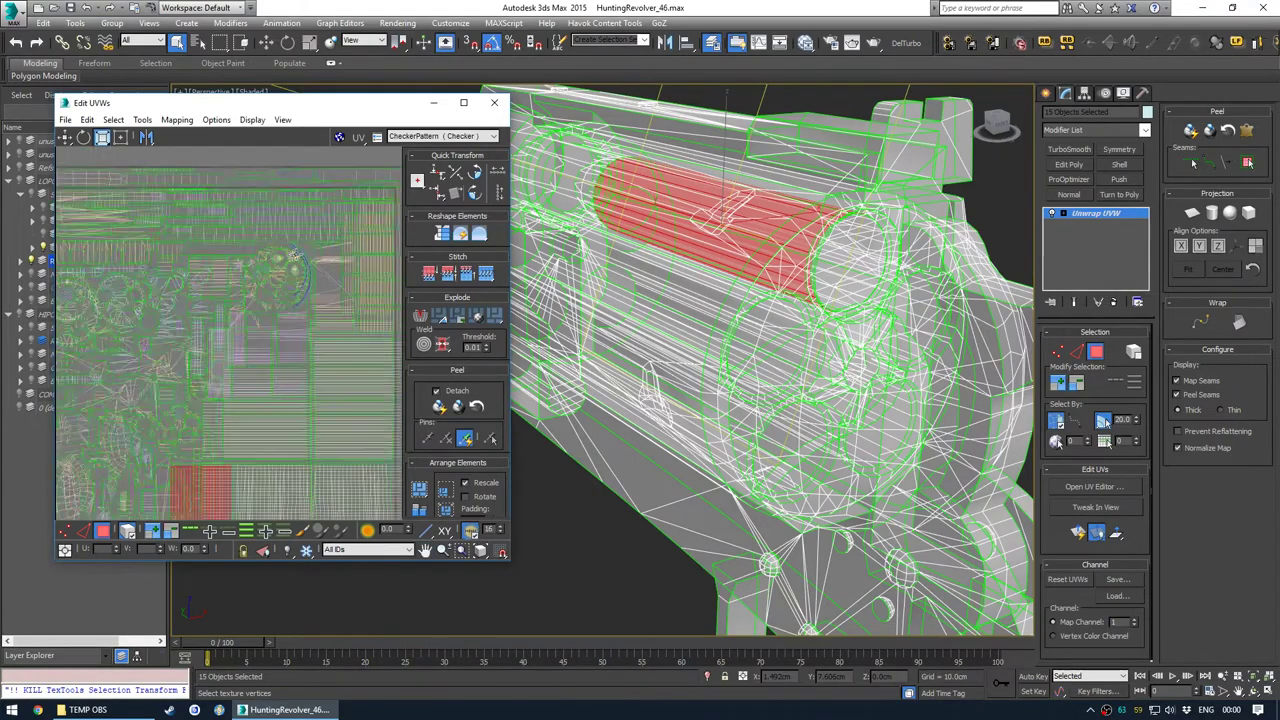
scroll(329, 273, "down", 8)
scroll(287, 298, "up", 5)
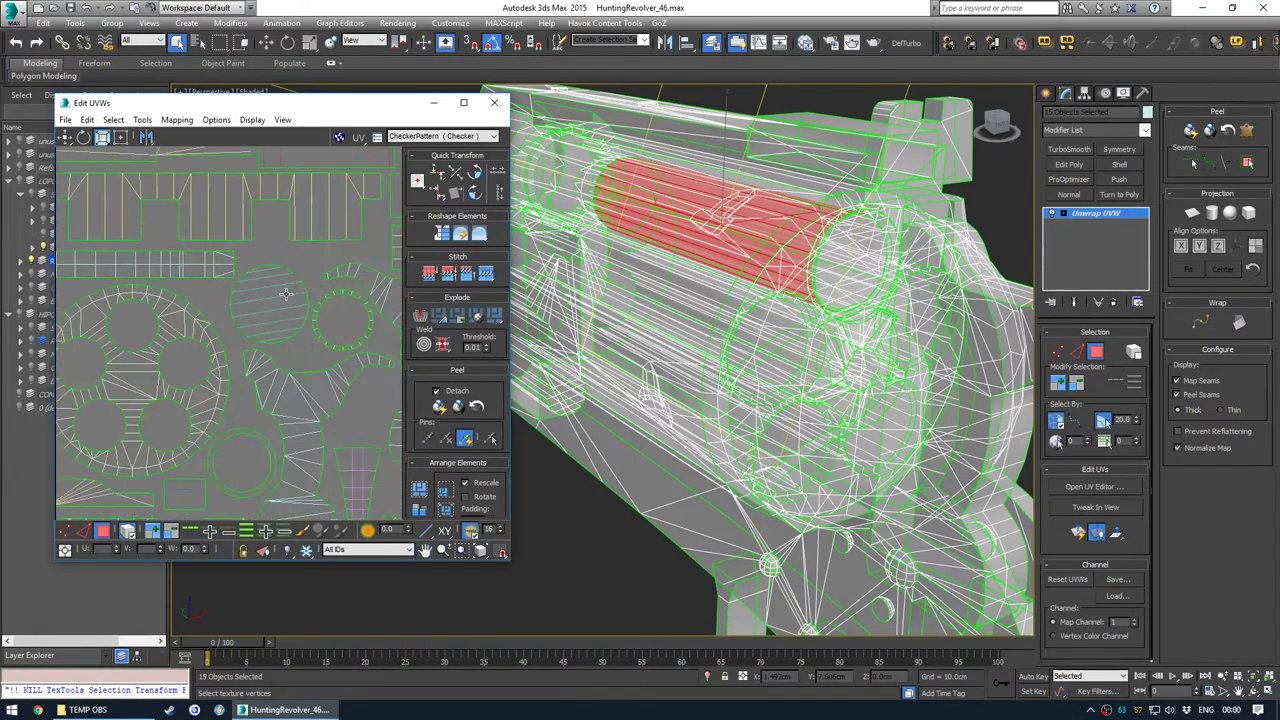
Examine where the lined disc beside the second five-hole disc sits on the revolver model from several angles
left_click(278, 309)
middle_click_drag(640, 345, 610, 338, "alt")
middle_click_drag(267, 334, 289, 312)
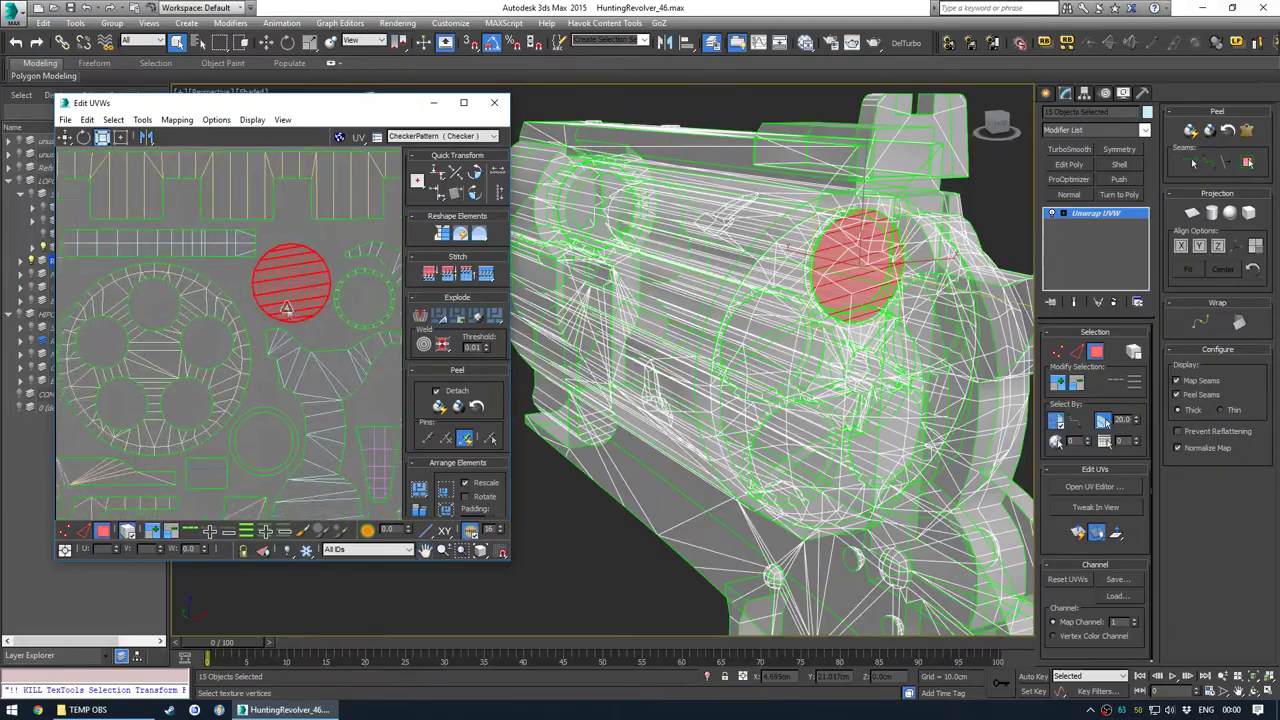
scroll(289, 311, "down", 3)
key("alt+x")
mouse_move(752, 351)
middle_mouse_down("alt")
mouse_move(722, 370)
mouse_move(822, 362)
mouse_move(712, 342)
mouse_move(730, 345)
middle_mouse_up("alt")
key("alt+x")
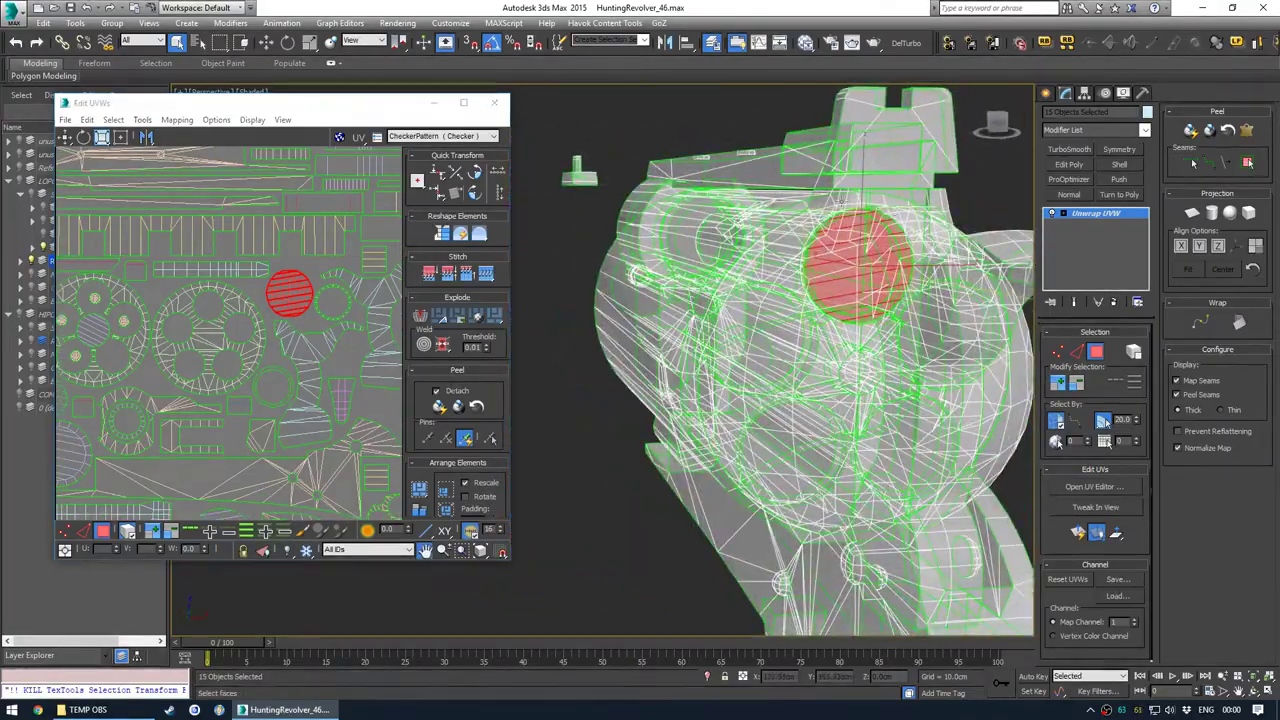
scroll(800, 260, "down", 5)
mouse_move(800, 260)
middle_mouse_down("alt")
mouse_move(790, 257)
mouse_move(820, 270)
middle_mouse_up("alt")
scroll(800, 257, "up", 5)
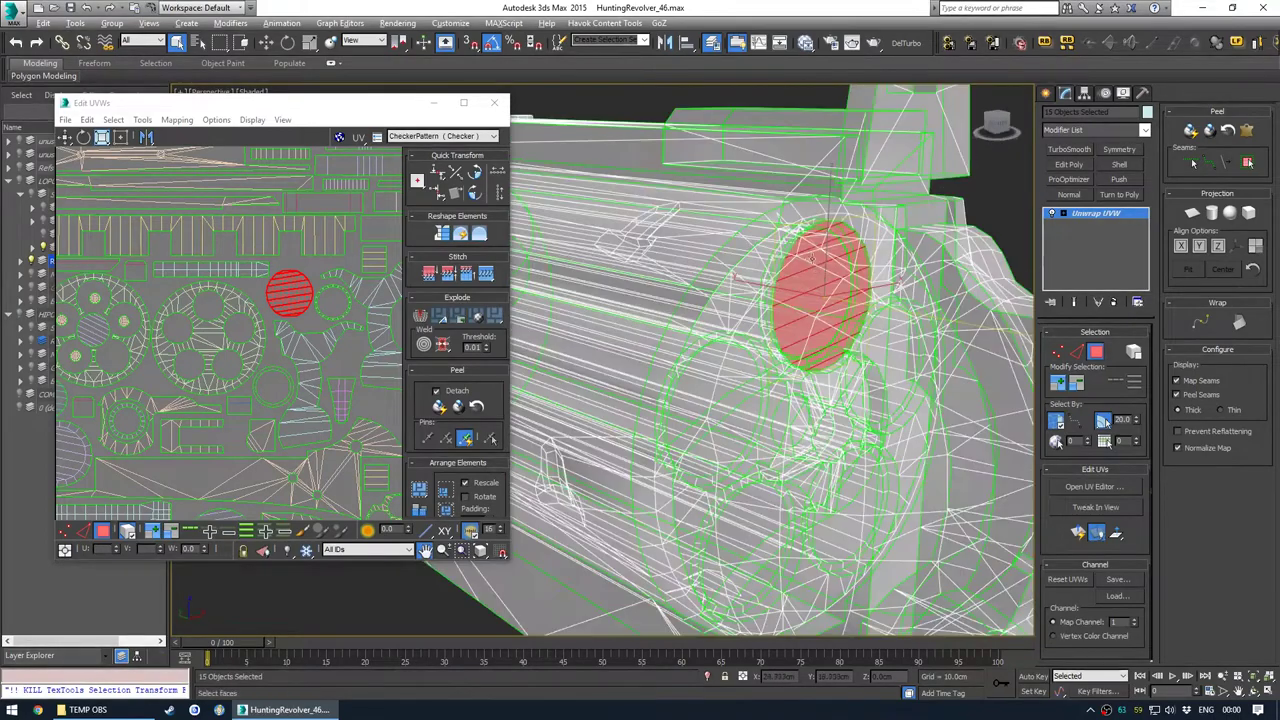
scroll(785, 285, "down", 5)
scroll(330, 312, "up", 5)
Resize the lined disc beside the second five-hole disc slightly and nudge the shells around it into place
middle_click_drag(267, 280, 273, 277)
middle_click_drag(284, 231, 259, 246)
left_click_drag(264, 277, 265, 284)
key("w")
middle_click_drag(363, 327, 293, 328)
left_click_drag(290, 325, 292, 326)
left_click(262, 301)
scroll(257, 286, "down", 6)
middle_click_drag(264, 334, 200, 318)
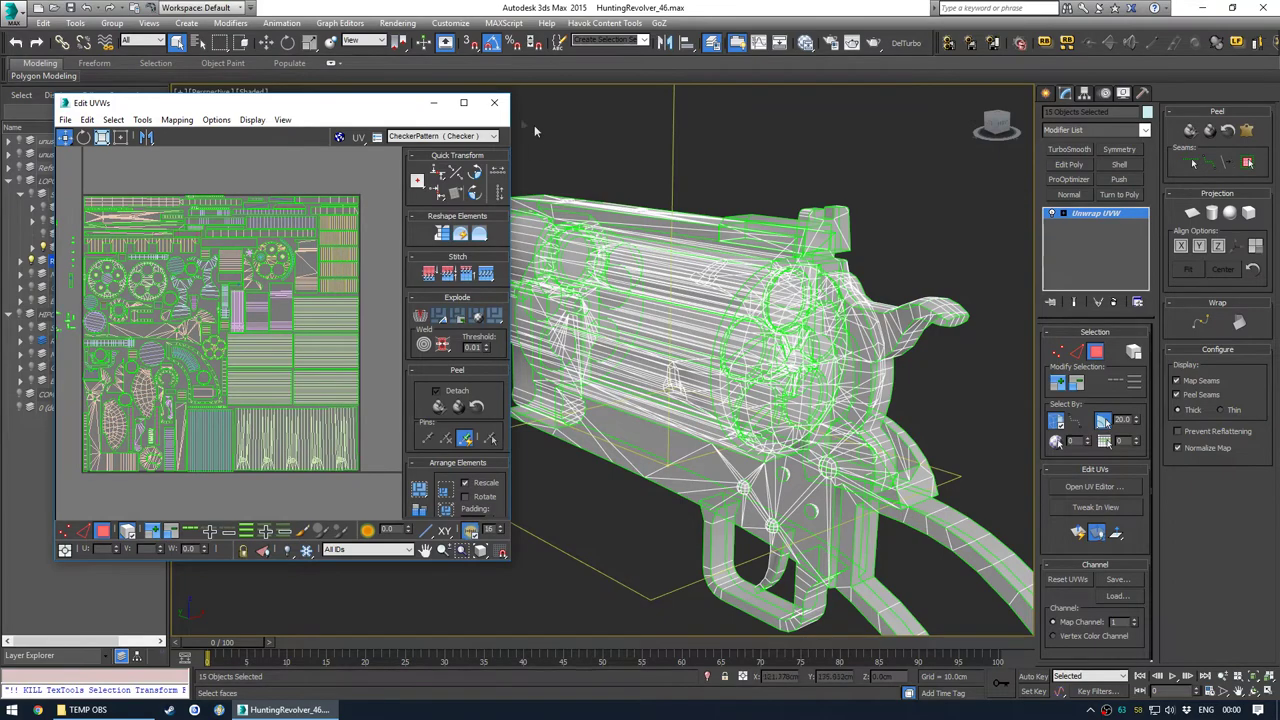
Move the ring of five small triangular shells closer to the tile's left edge
left_click(467, 105)
scroll(474, 277, "up", 3)
middle_click_drag(474, 277, 517, 309)
scroll(561, 328, "up", 2)
scroll(592, 341, "down", 4)
left_click_drag(200, 243, 393, 442)
left_click(336, 492)
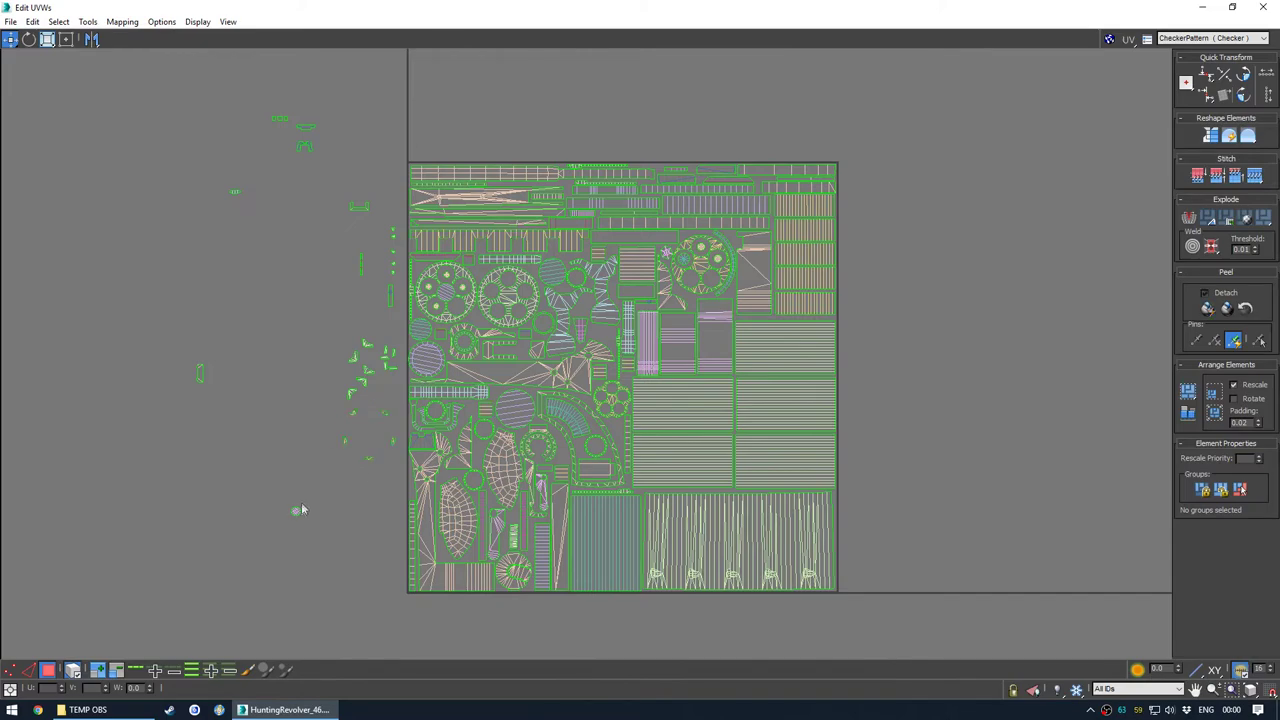
Place the small round gridded shell inside the ring of the bracket-shaped shell
scroll(445, 481, "up", 3)
left_click_drag(339, 320, 435, 297)
left_click(218, 361)
scroll(236, 348, "down", 3)
middle_click_drag(242, 340, 344, 528)
Move the small bracket-shaped shell from outside the tile into the gap above the tapered gridded shell
left_click(298, 155)
left_click_drag(301, 161, 678, 394)
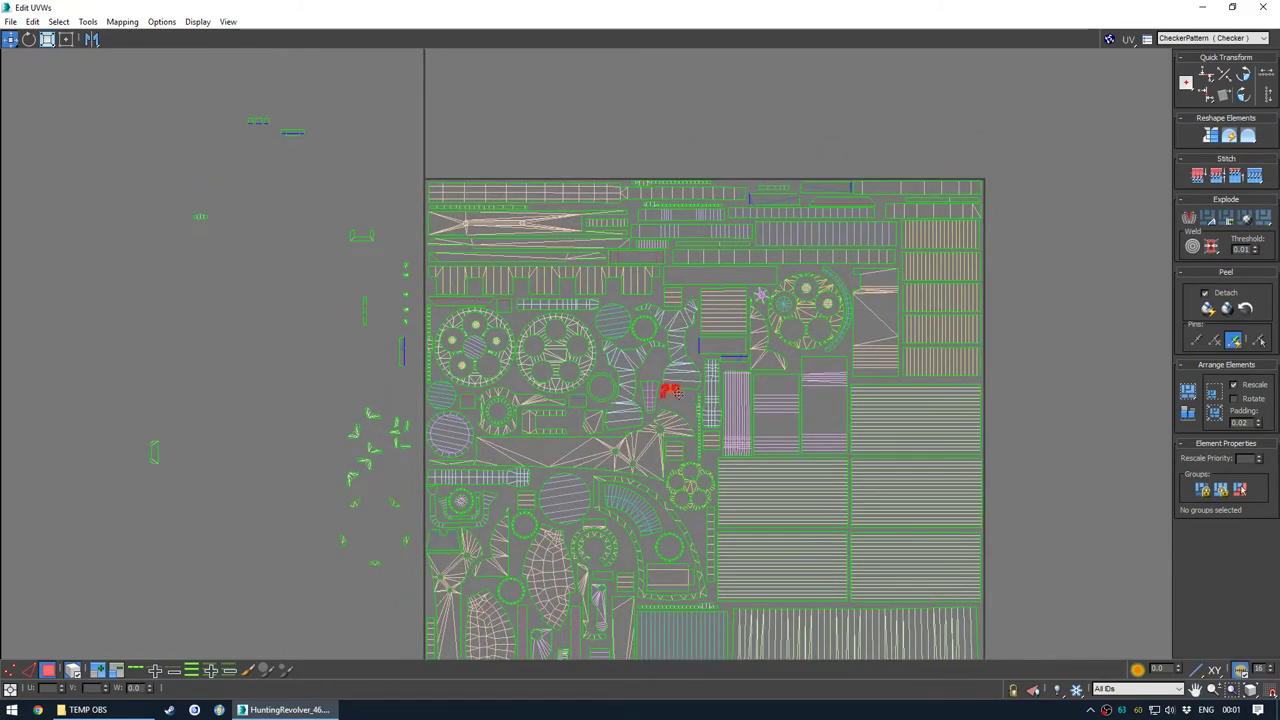
scroll(677, 393, "up", 5)
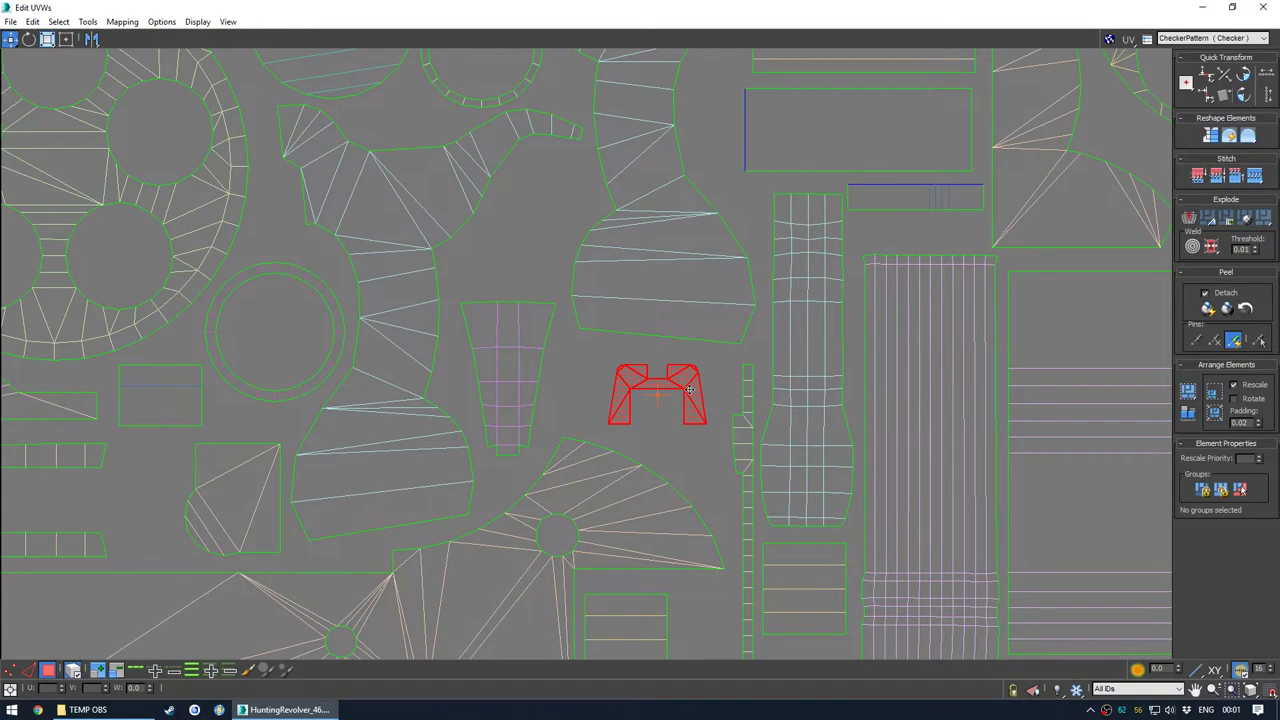
left_click_drag(689, 389, 542, 251)
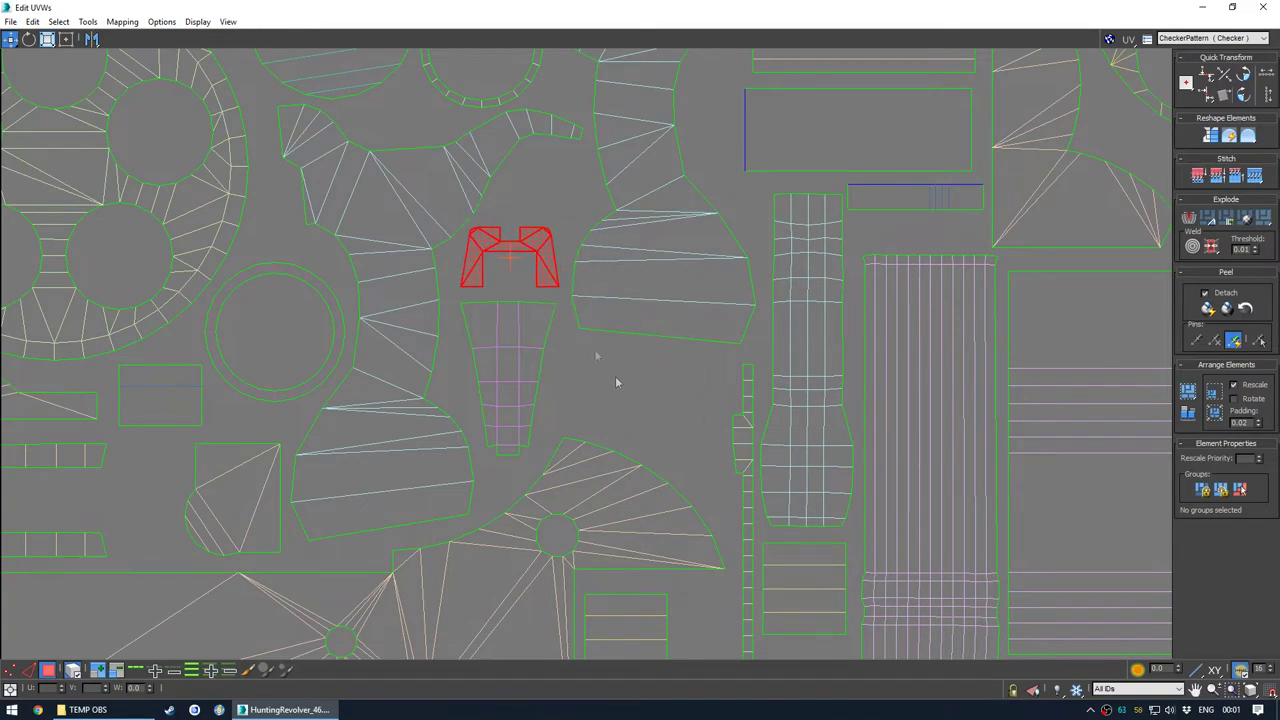
left_click(612, 376)
Place the small U-shaped outside shell in the gap beside the tapered gridded shell, below the curved body shell
scroll(620, 388, "down", 7)
middle_click_drag(461, 357, 424, 274)
scroll(370, 240, "up", 1)
left_click(352, 170)
left_click_drag(352, 170, 648, 314)
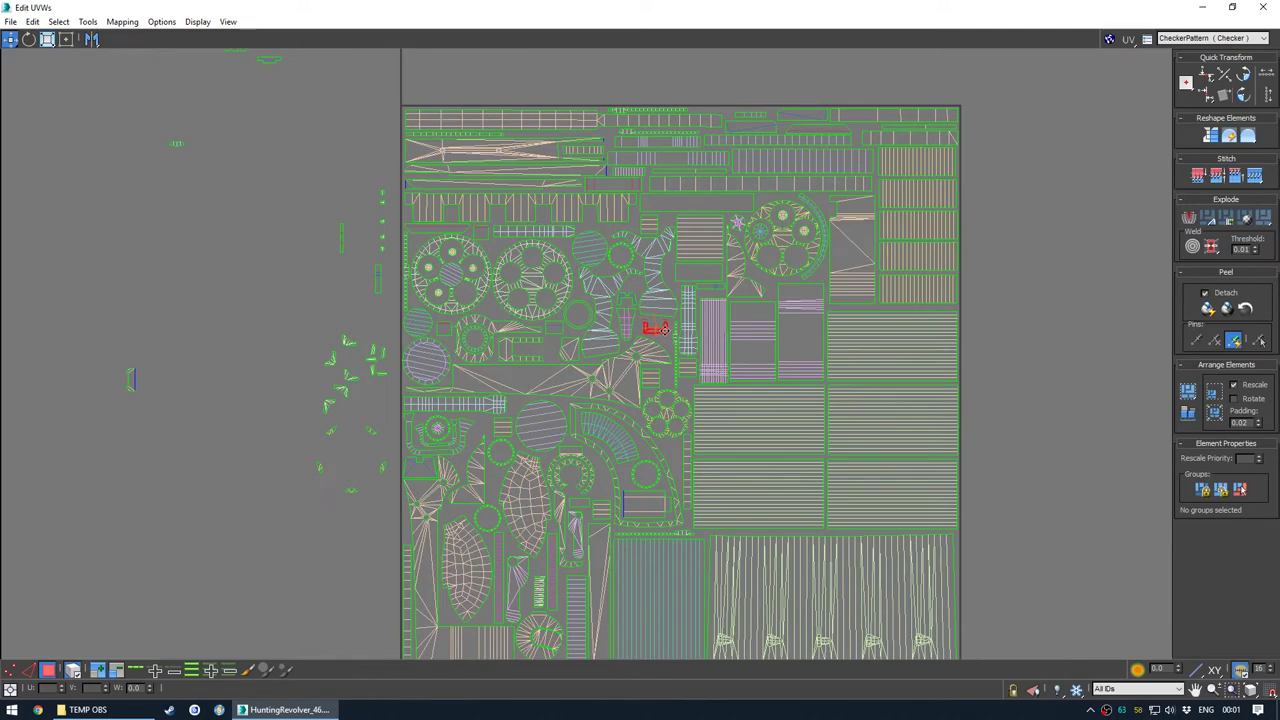
Fit the narrow rectangular outside shell into a gap and the small trapezoid shell beside the scalloped five-hole shell
left_click(377, 284)
left_click_drag(377, 284, 441, 367)
left_click(266, 430)
left_click_drag(714, 290, 769, 201)
left_click_drag(693, 309, 675, 458)
left_click(225, 537)
middle_click_drag(318, 536, 344, 592)
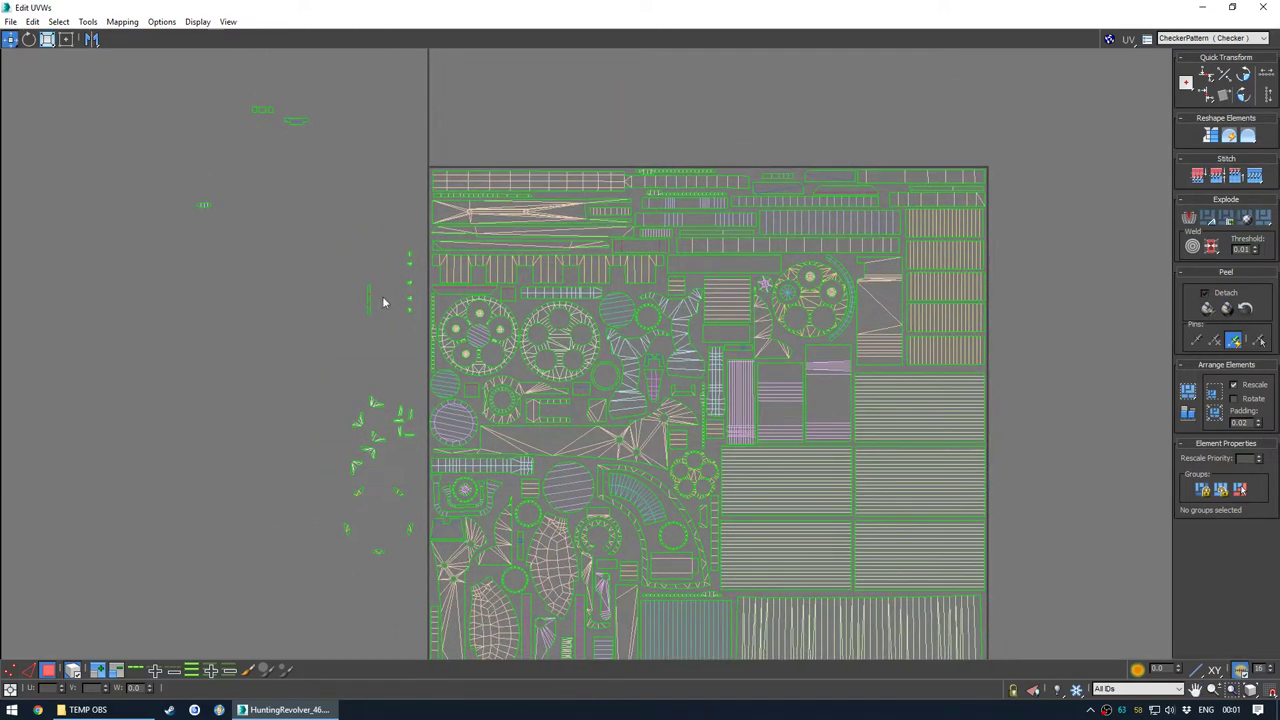
Rotate the thin outside strip shell to horizontal and place it above the lined disc and small ring
left_click_drag(368, 299, 735, 296)
scroll(641, 285, "up", 5)
key("e")
key("w")
left_click(748, 260)
Place the small stepped trapezoid shell directly above the third five-hole disc, under the long segmented strip
scroll(640, 256, "down", 8)
scroll(662, 331, "up", 3)
middle_click_drag(440, 338, 366, 338)
middle_click_drag(220, 255, 330, 347)
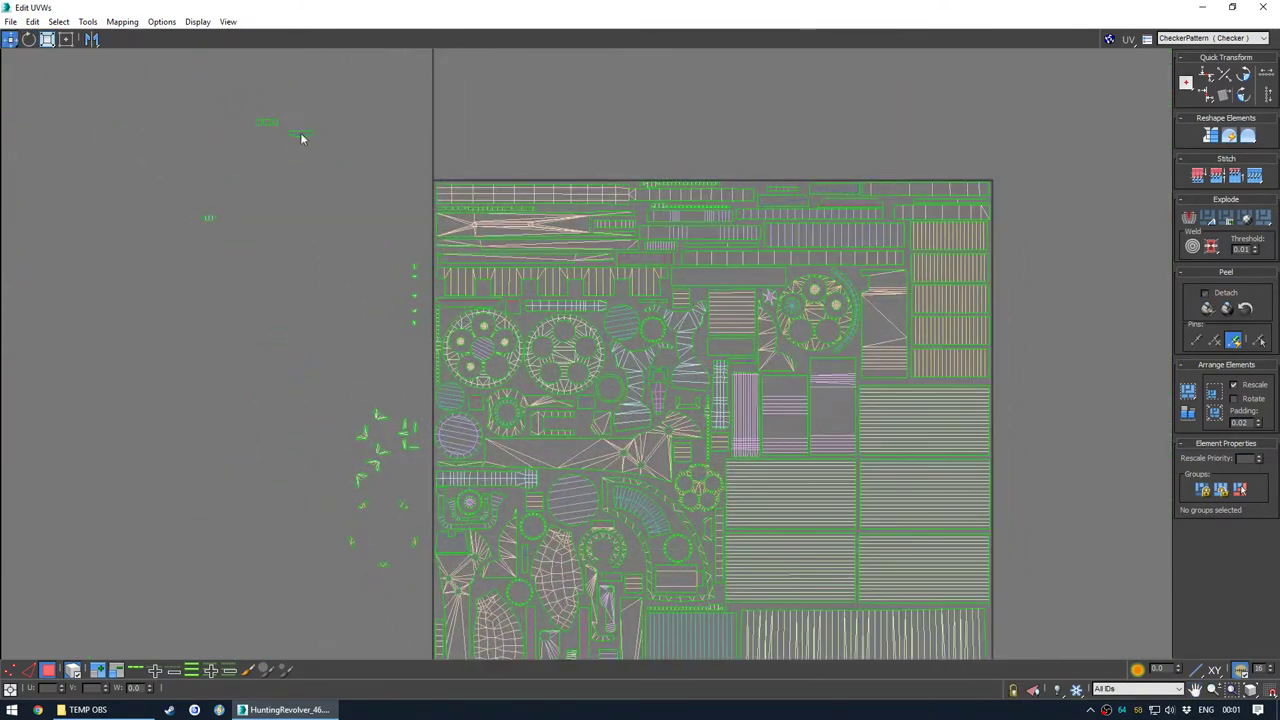
scroll(810, 274, "up", 5)
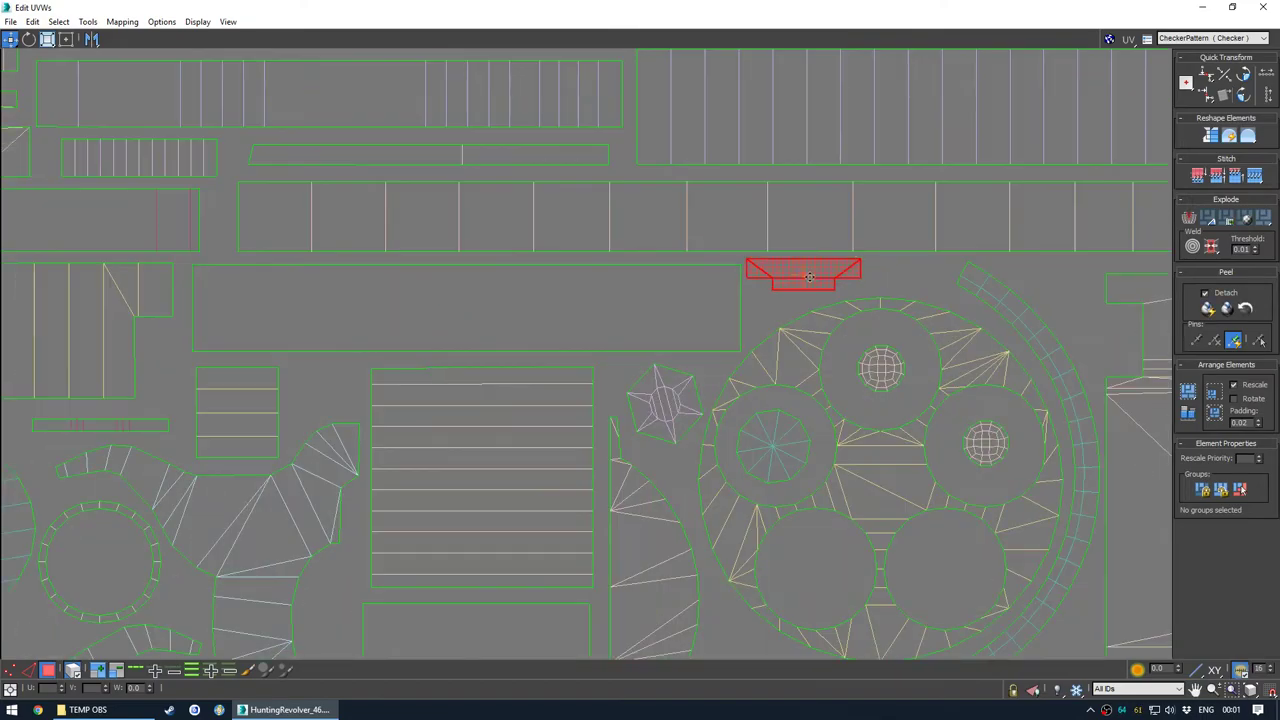
left_click(901, 289)
Bring the three small square shells into the tile and spread them through the gaps around the two large five-hole discs
scroll(640, 256, "down", 6)
scroll(586, 357, "up", 1)
middle_click_drag(586, 357, 555, 297)
middle_click_drag(401, 306, 484, 362)
middle_click_drag(267, 210, 338, 344)
scroll(304, 220, "up", 3)
left_click_drag(391, 246, 300, 192)
scroll(350, 225, "down", 3)
middle_click_drag(371, 262, 308, 222)
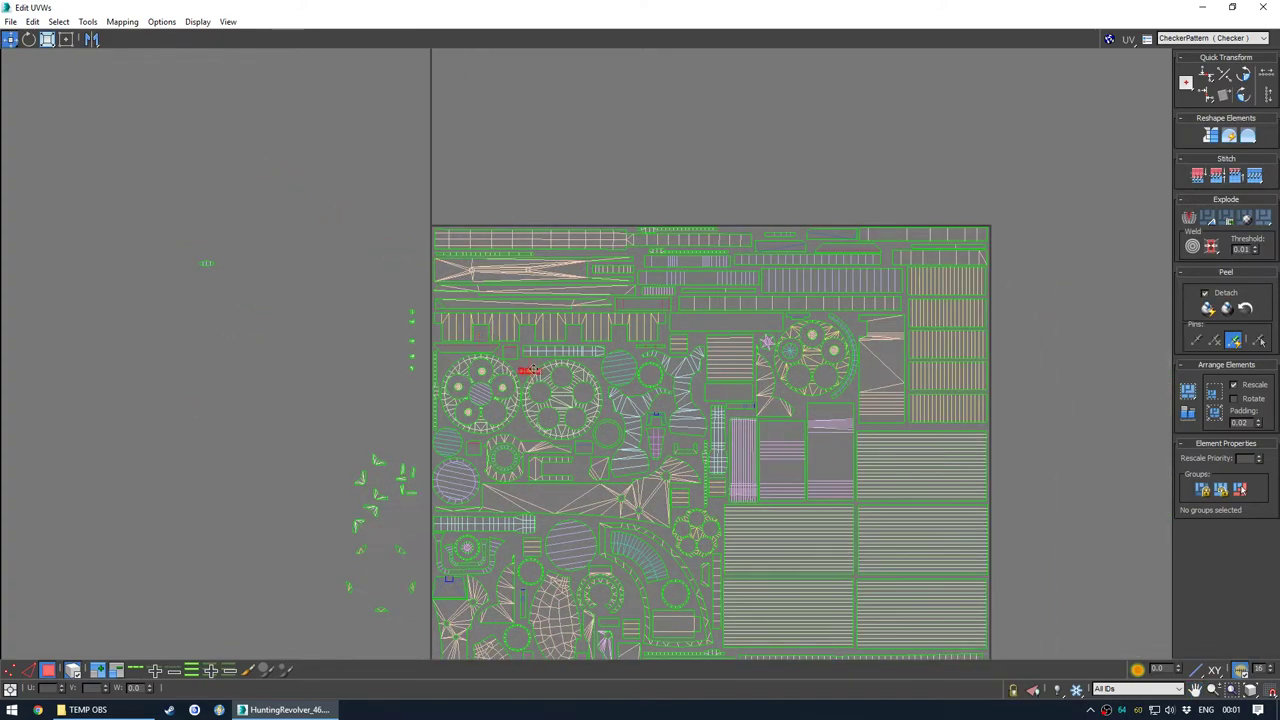
scroll(535, 366, "up", 5)
left_click(502, 384)
left_click_drag(485, 369, 203, 347)
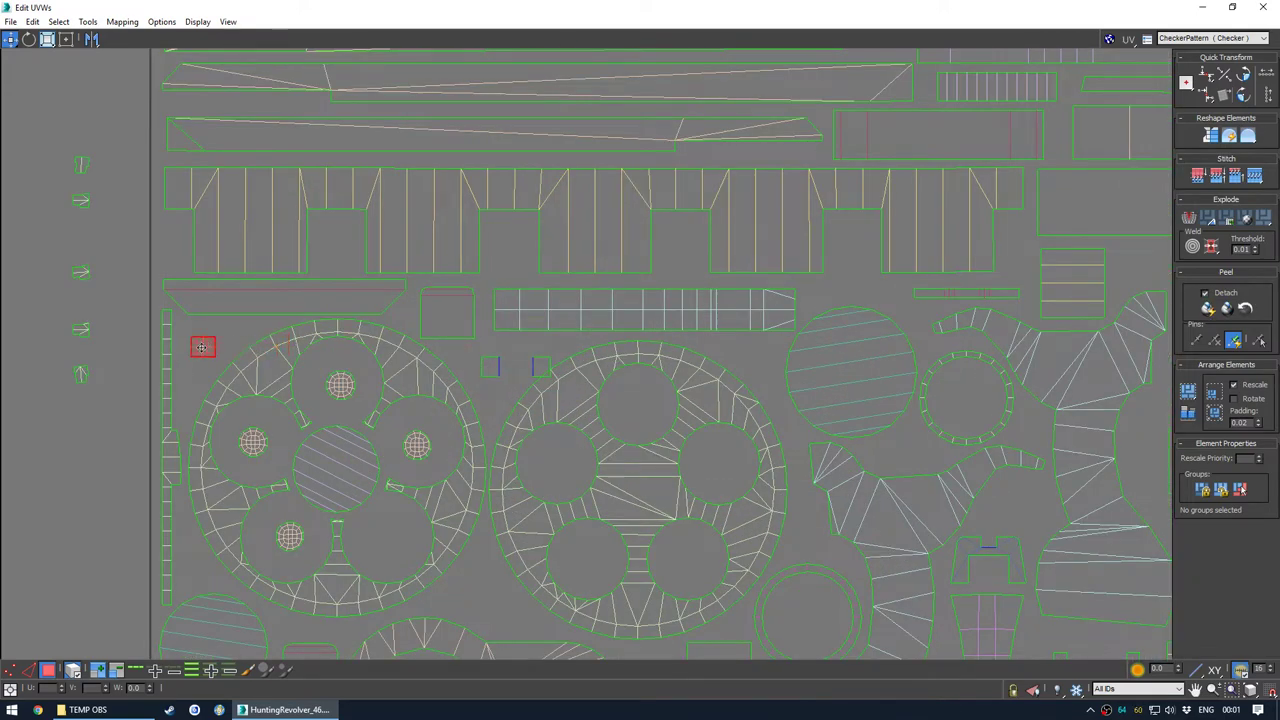
left_click_drag(536, 363, 756, 349)
Rotate the small striped outside shell upright and fit it into the gap beside the C-shaped ring shell
scroll(618, 340, "down", 5)
middle_click_drag(435, 430, 283, 323)
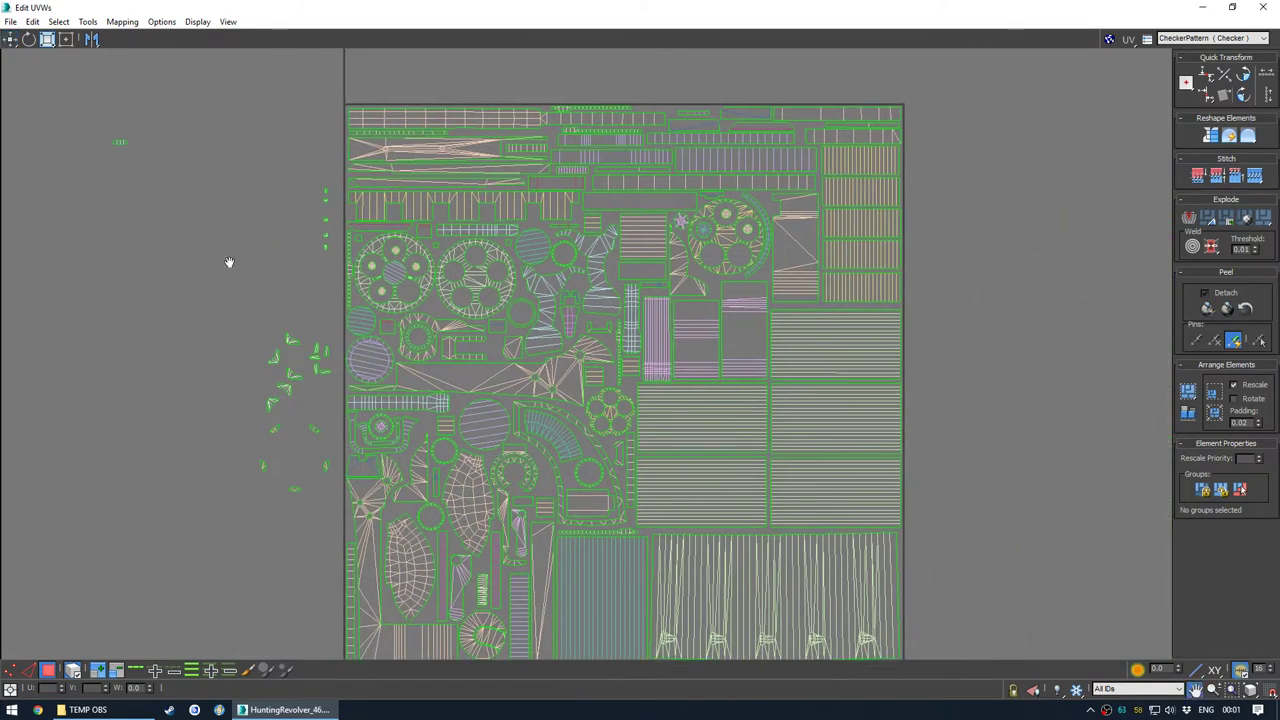
left_click_drag(620, 217, 731, 233)
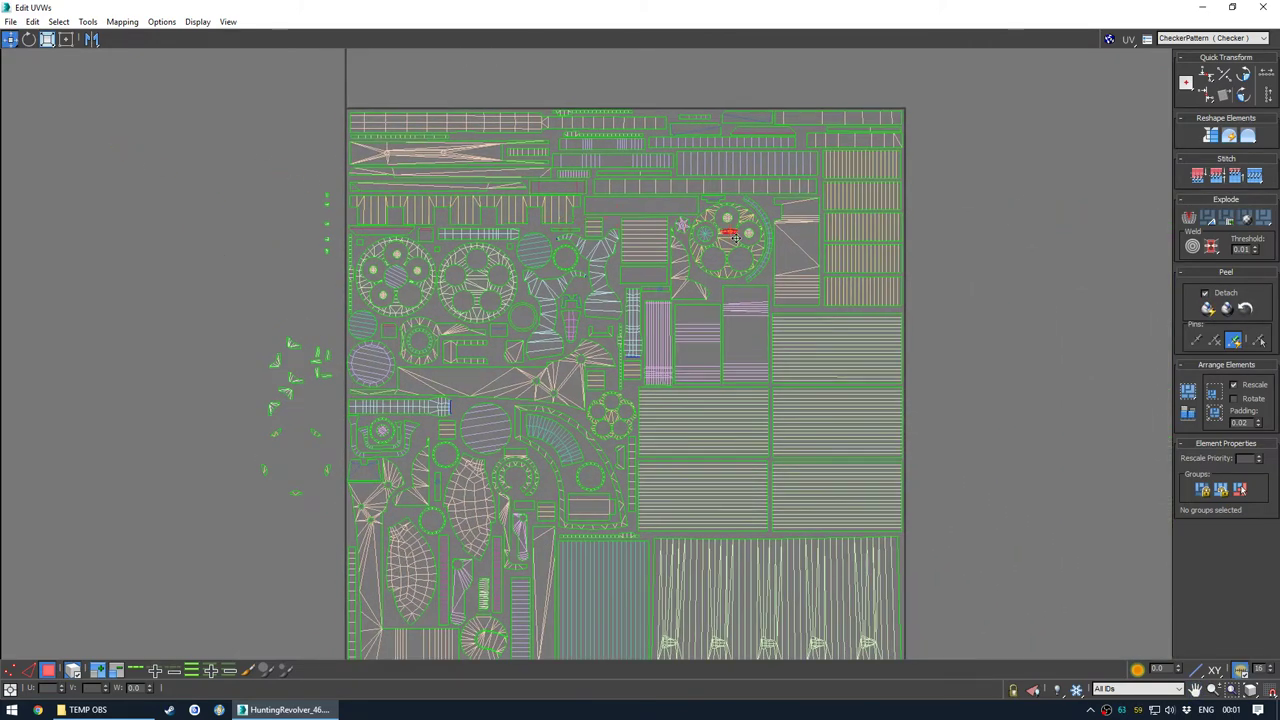
left_click_drag(610, 330, 597, 348)
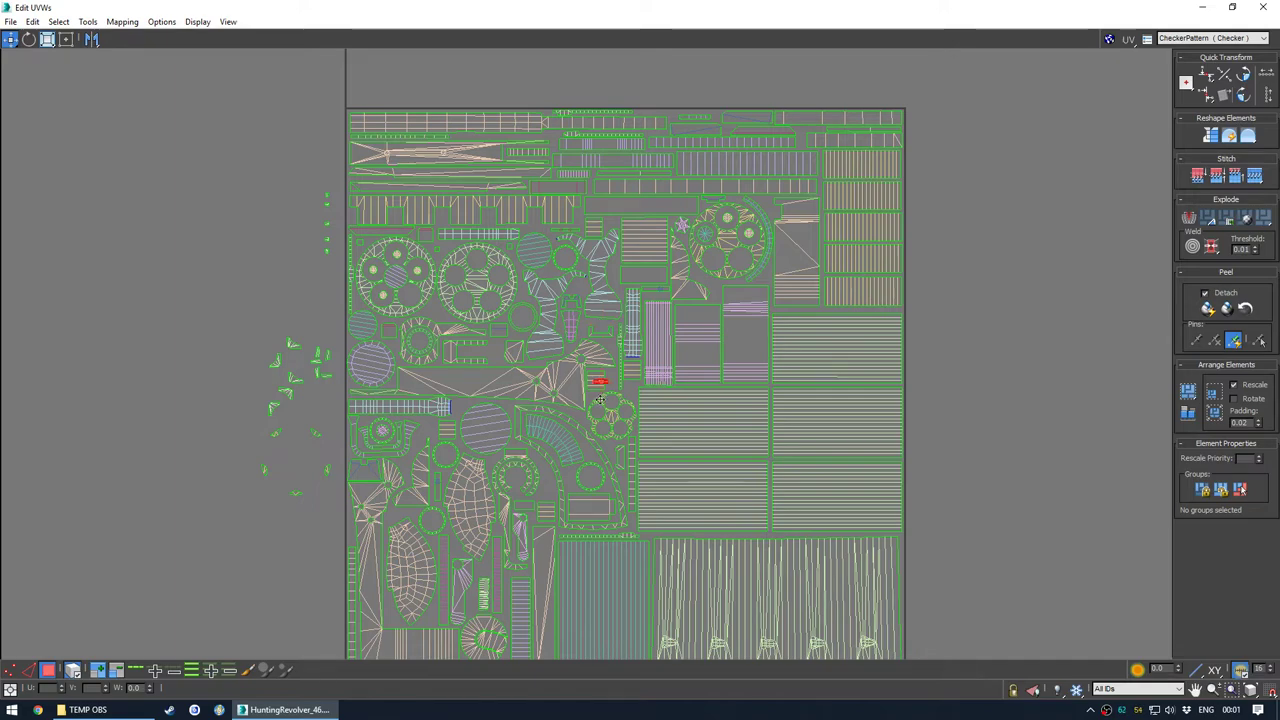
scroll(547, 488, "up", 5)
key("e")
mouse_move(546, 488)
left_mouse_down()
mouse_move(540, 453)
mouse_move(540, 486)
left_mouse_up()
key("w")
left_click(524, 404)
Fit several small fan-shaped outside shells into the rings and gaps in the tile's lower-left area
scroll(507, 416, "down", 7)
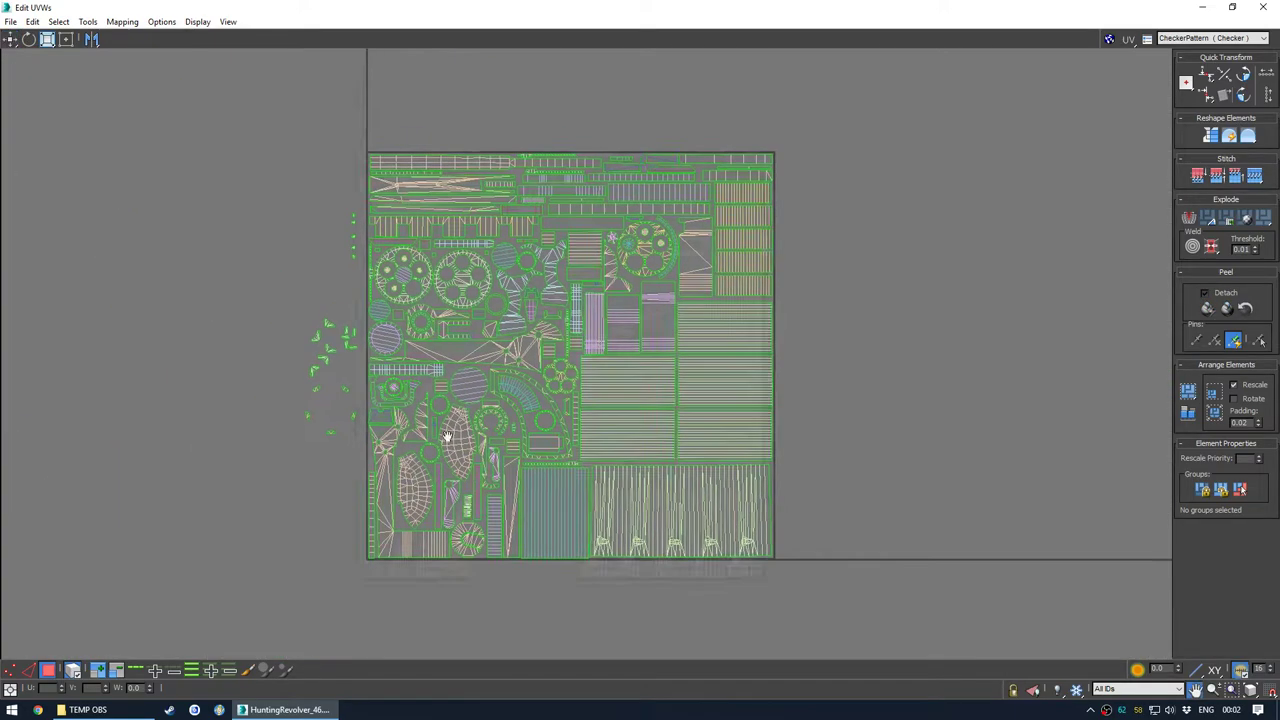
scroll(446, 437, "up", 1)
left_click_drag(284, 360, 362, 327)
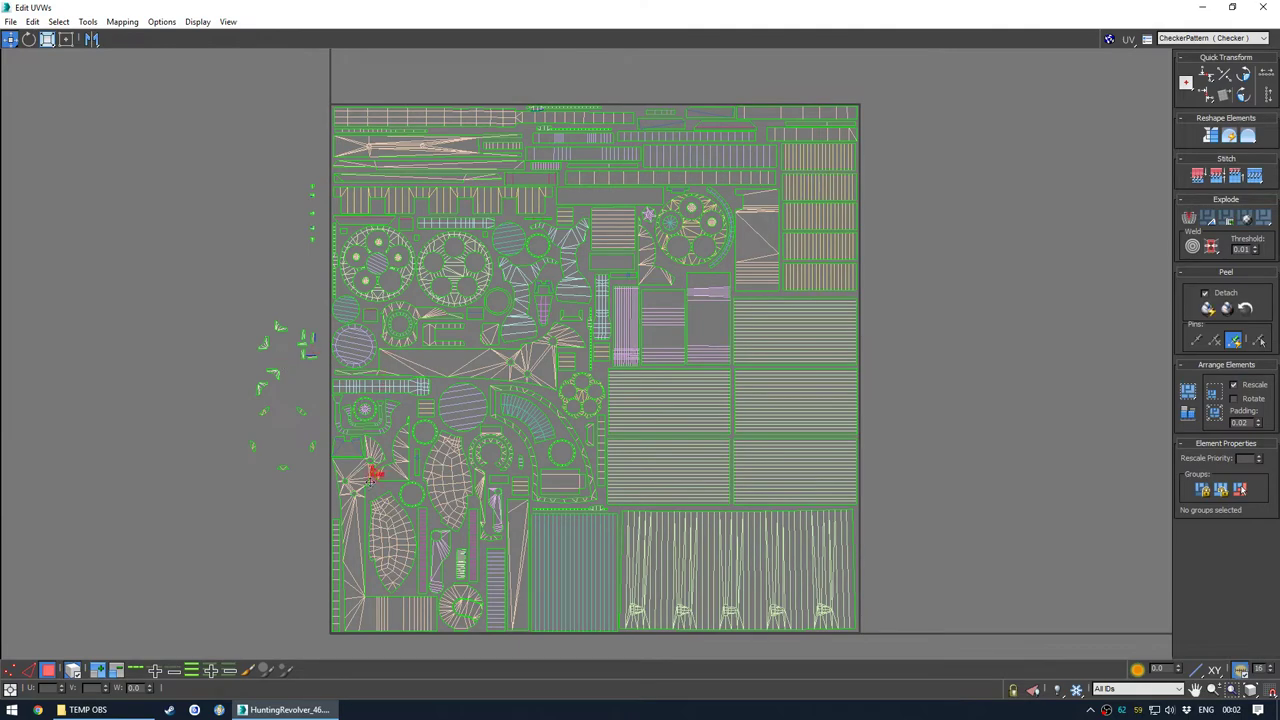
scroll(377, 490, "up", 5)
left_click_drag(383, 494, 381, 480)
left_click(472, 472)
scroll(466, 472, "down", 4)
middle_click_drag(402, 467, 354, 411)
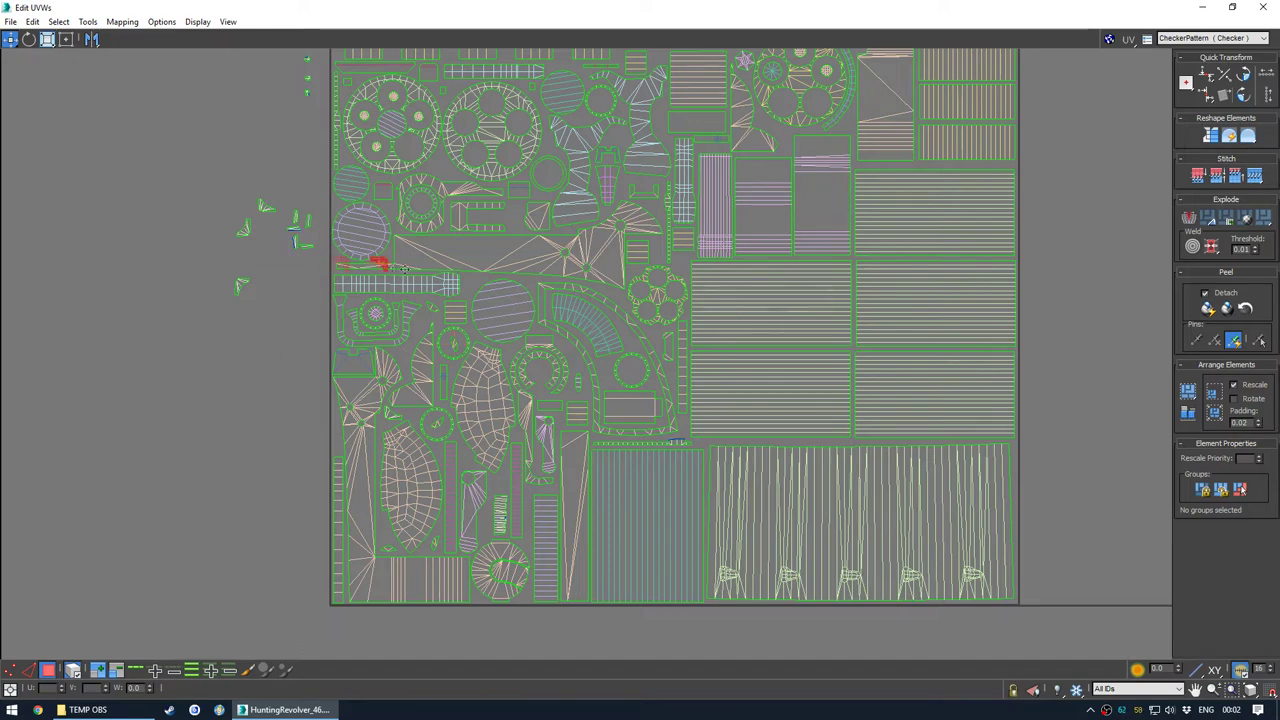
Place two angled fan shells, one beside the large lined disc and one next to the slotted U-shaped shell
left_click_drag(295, 300, 471, 287)
left_click(277, 365)
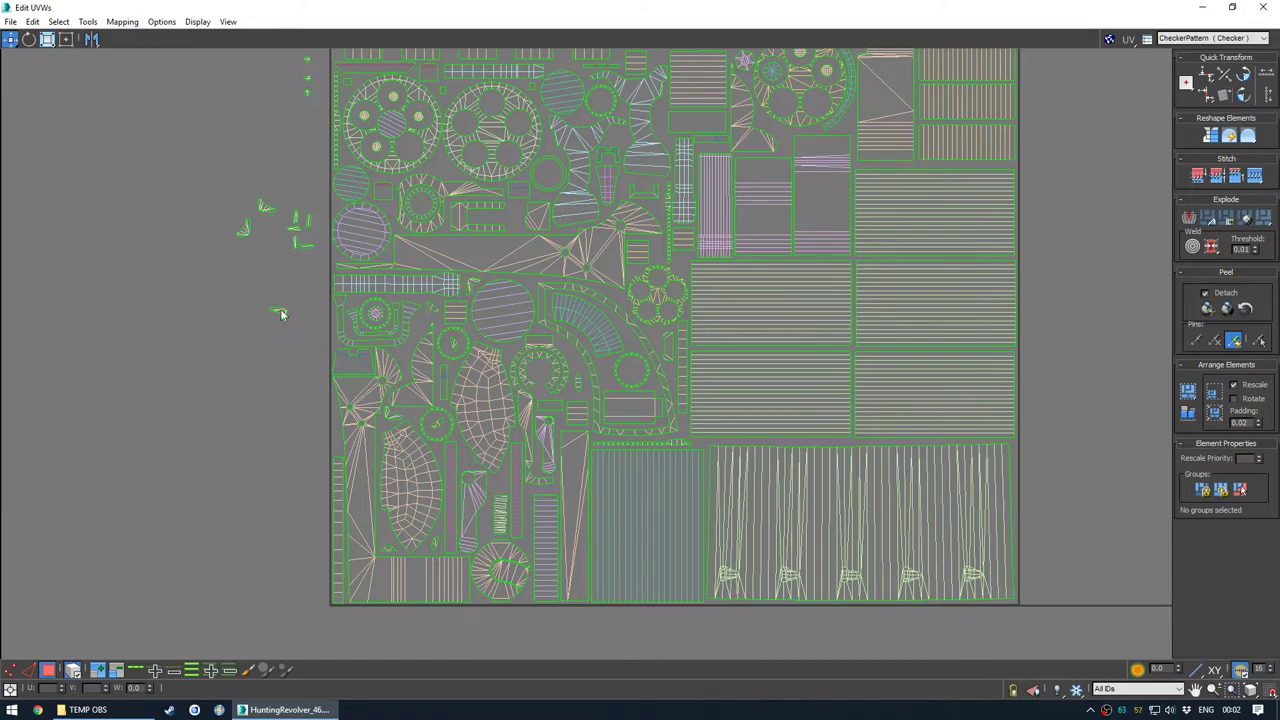
left_click_drag(506, 224, 511, 217)
left_click(246, 311)
Rotate the narrow slanted outside shells upright and place them in the notches of the long toothed strip shell
middle_click_drag(345, 210, 297, 323)
middle_click_drag(386, 275, 366, 334)
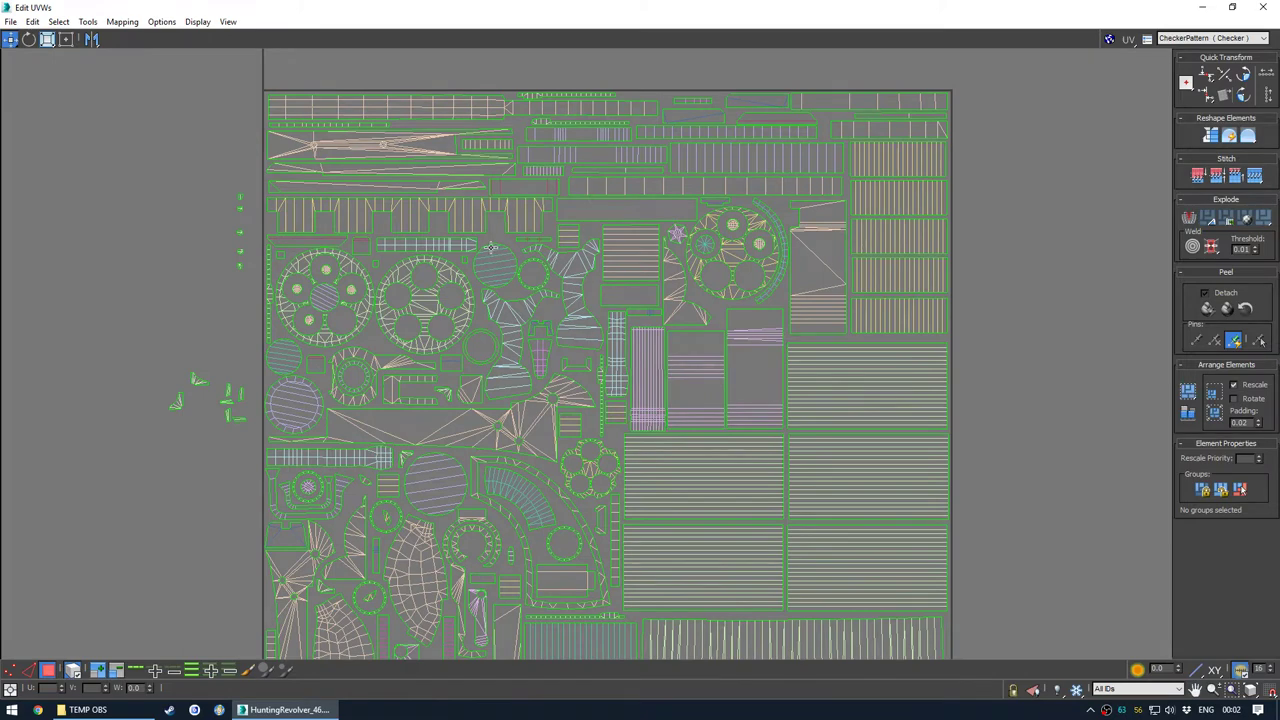
scroll(414, 294, "up", 3)
left_click(308, 236)
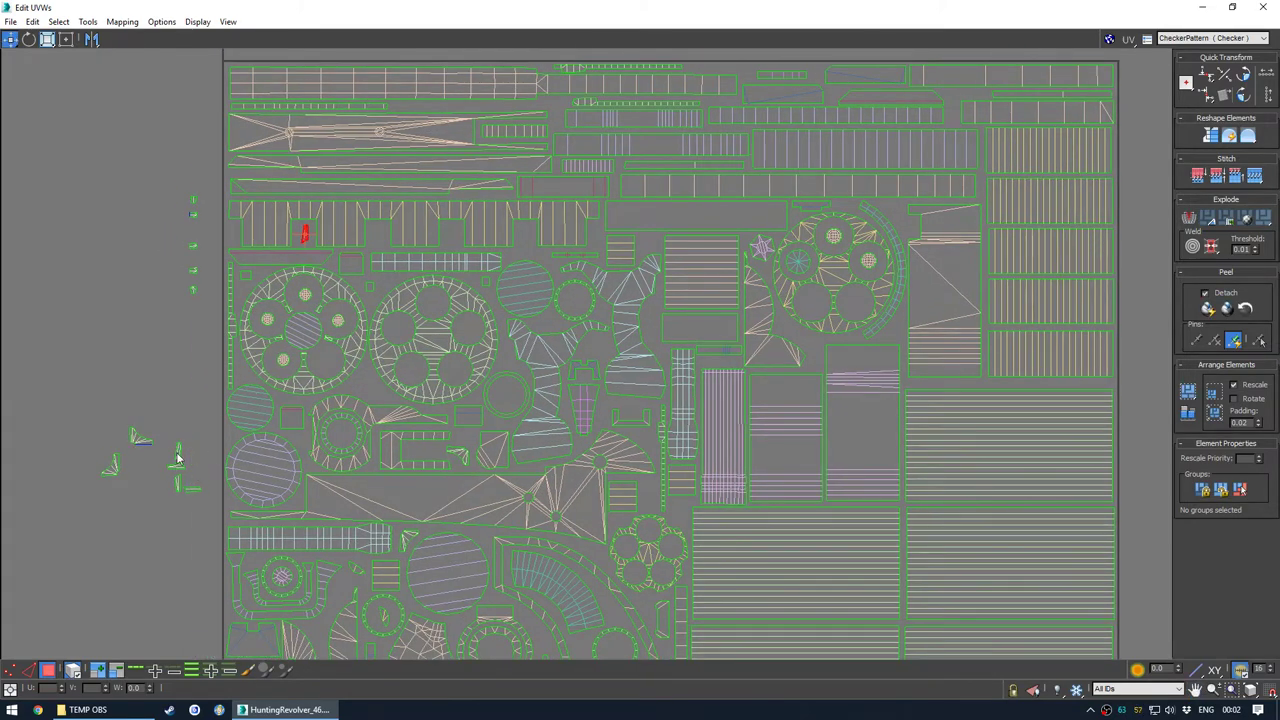
left_click_drag(382, 241, 378, 237)
scroll(190, 468, "up", 5)
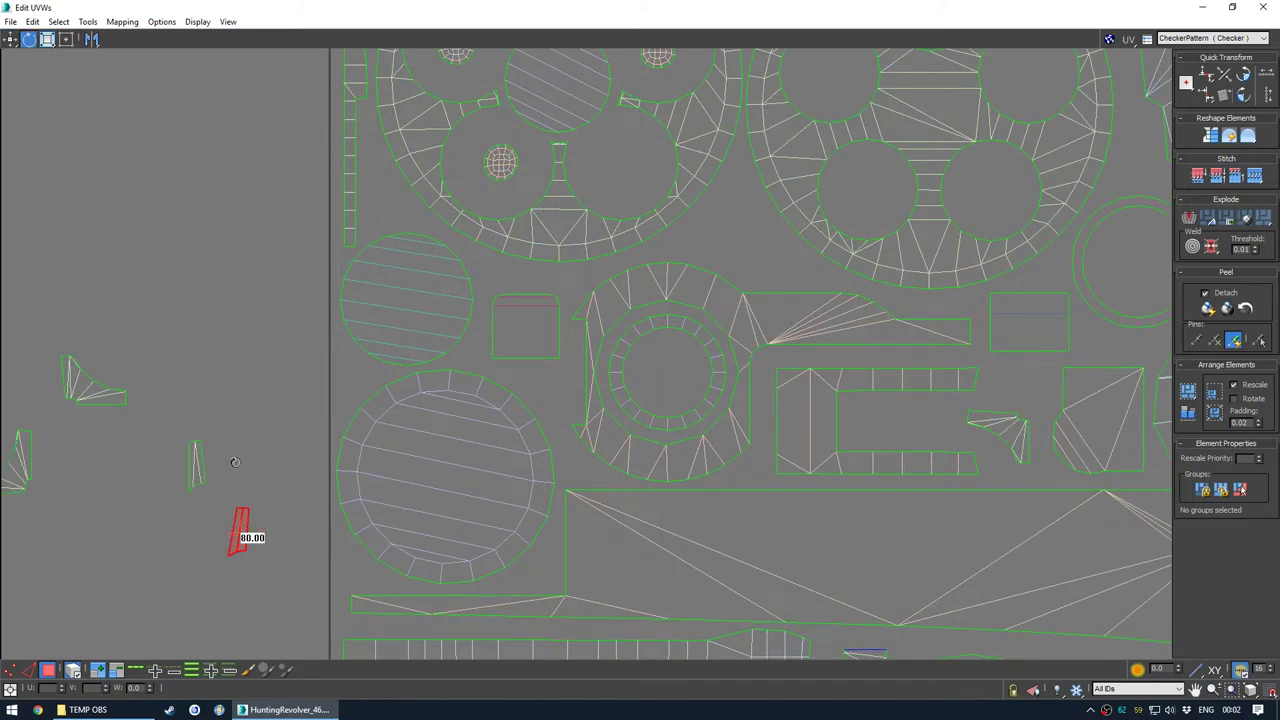
scroll(206, 483, "down", 4)
key("w")
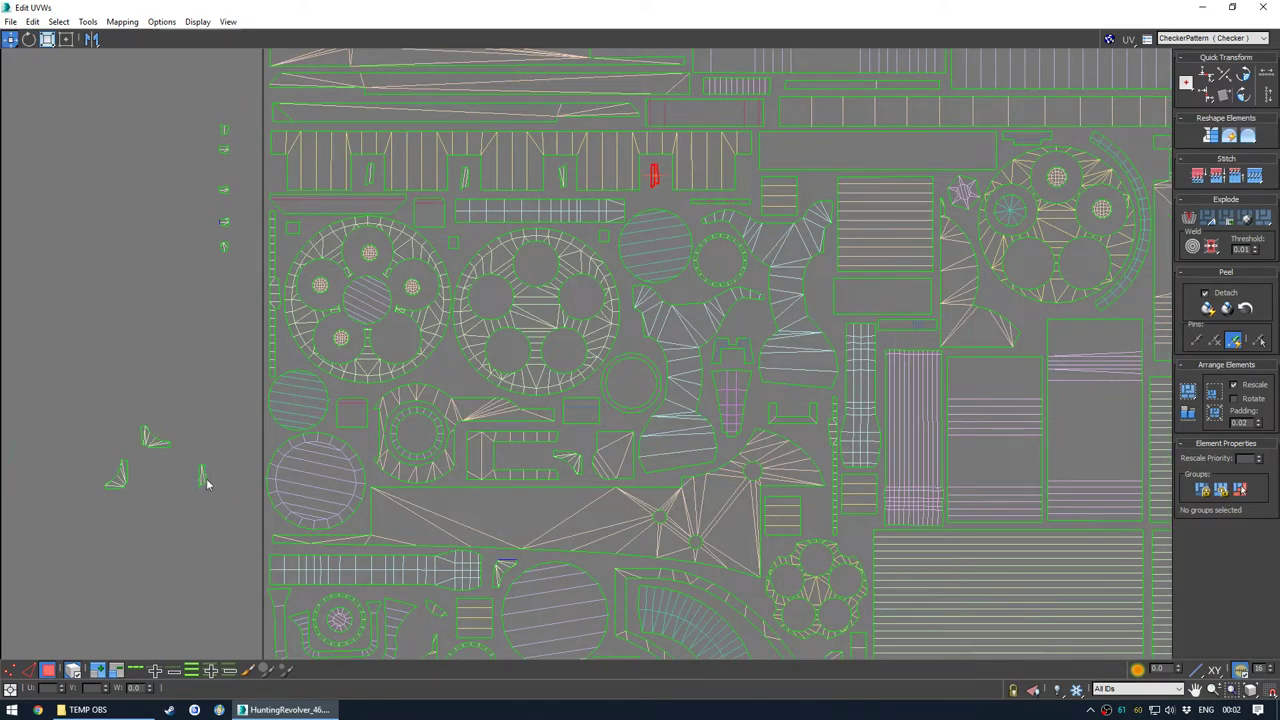
Place an angled fan shell in the lower gap between the two large five-hole discs
scroll(548, 232, "down", 4)
middle_click_drag(533, 270, 387, 260)
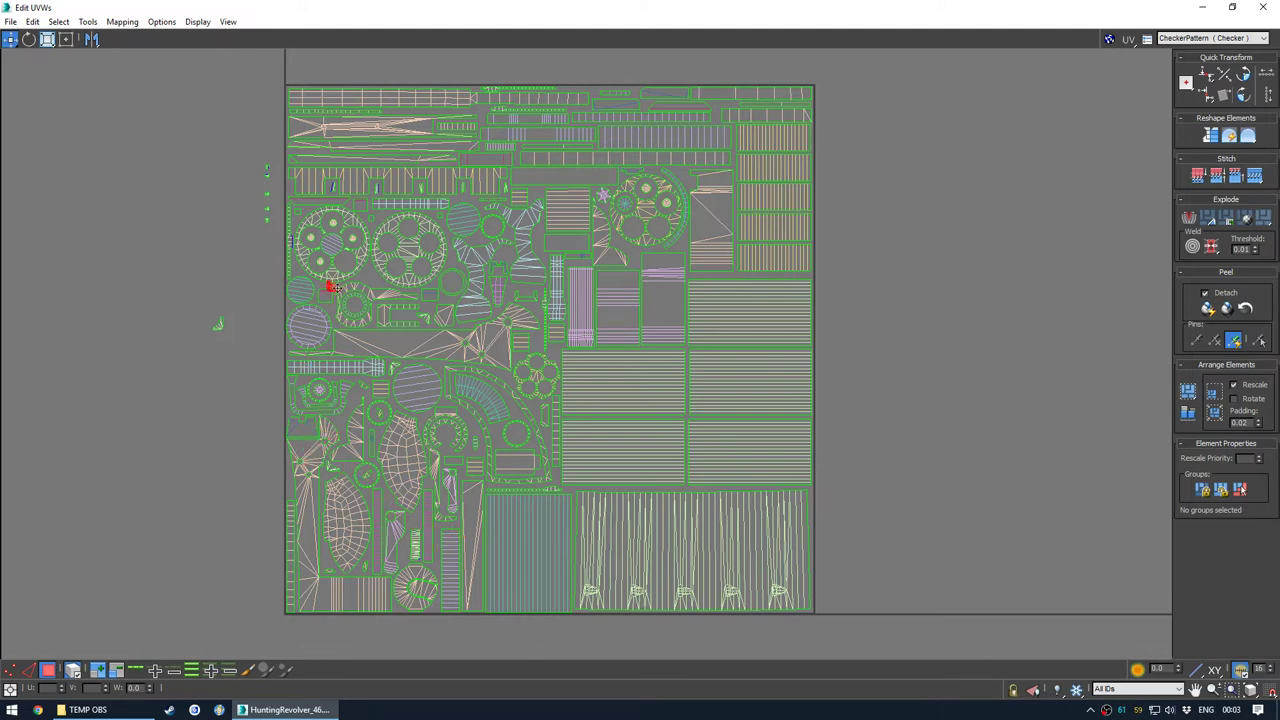
scroll(370, 279, "up", 5)
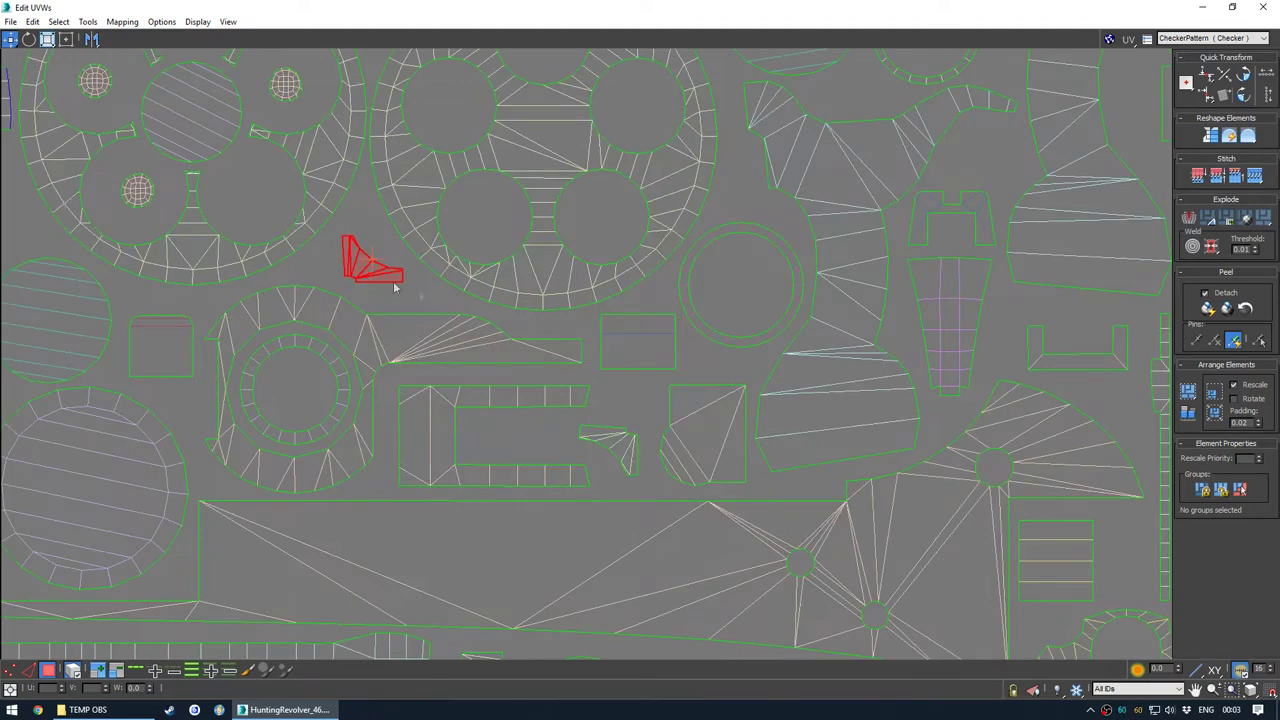
left_click(442, 303)
scroll(442, 303, "down", 5)
Rotate the last angled fan shell into the upper gap between the two large discs, moving the small square there into the third disc
middle_click_drag(354, 340, 325, 374)
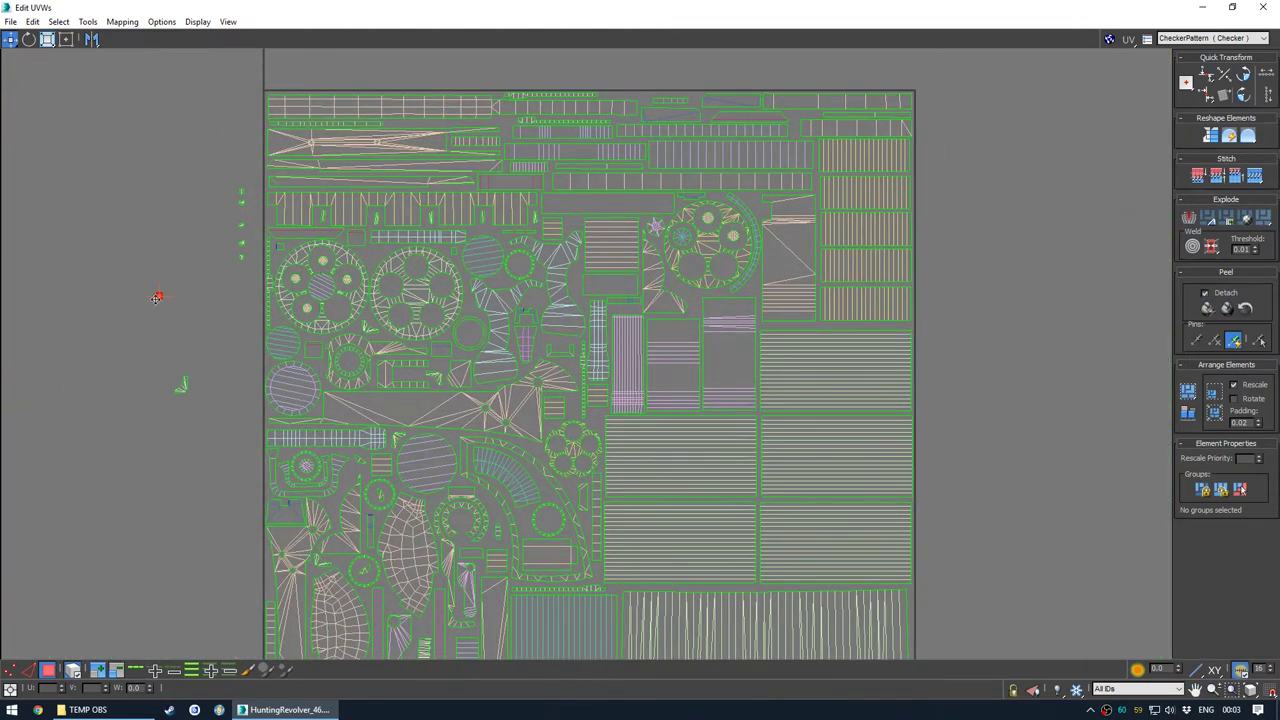
scroll(373, 258, "up", 5)
key("e")
left_click_drag(371, 243, 279, 328)
key("w")
left_click_drag(330, 263, 357, 268)
scroll(357, 268, "down", 7)
left_click(243, 355)
scroll(264, 299, "up", 1)
middle_click_drag(265, 303, 200, 357)
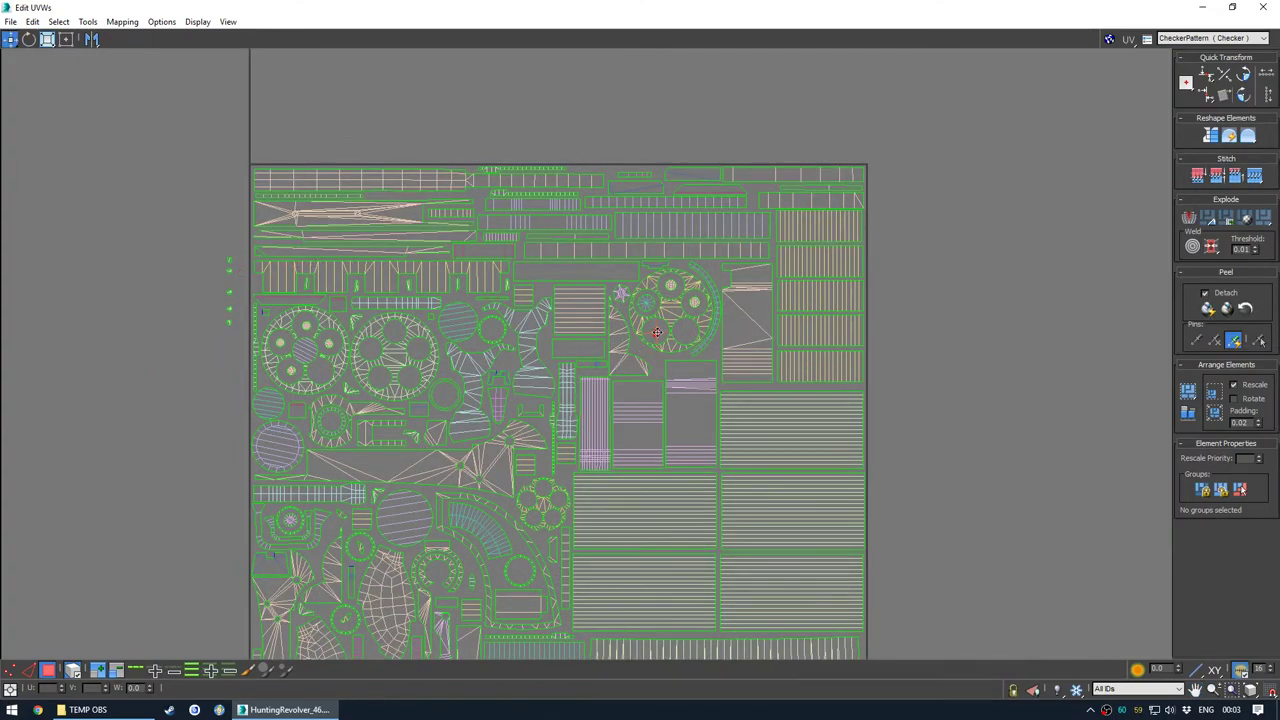
Place the five tiny outside shells, one at the toothed strip's left end and four in the second large disc's holes
scroll(263, 329, "up", 4)
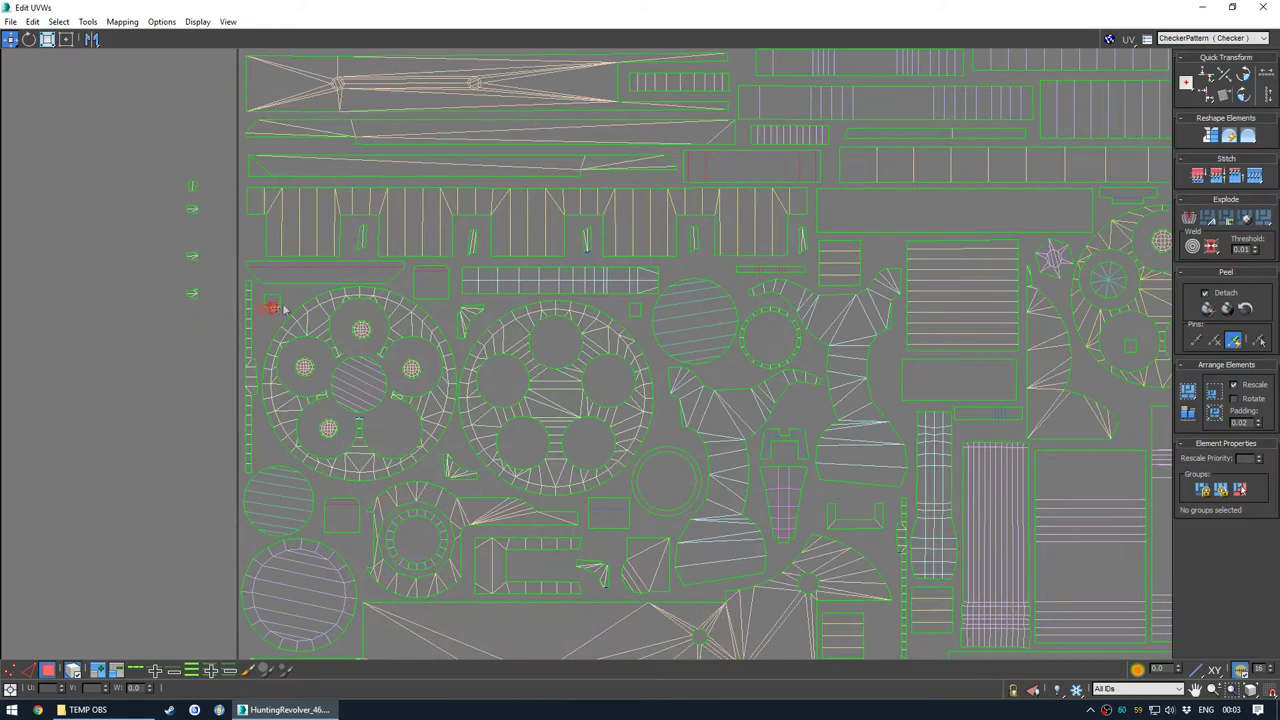
scroll(230, 254, "down", 3)
middle_click_drag(232, 255, 181, 294)
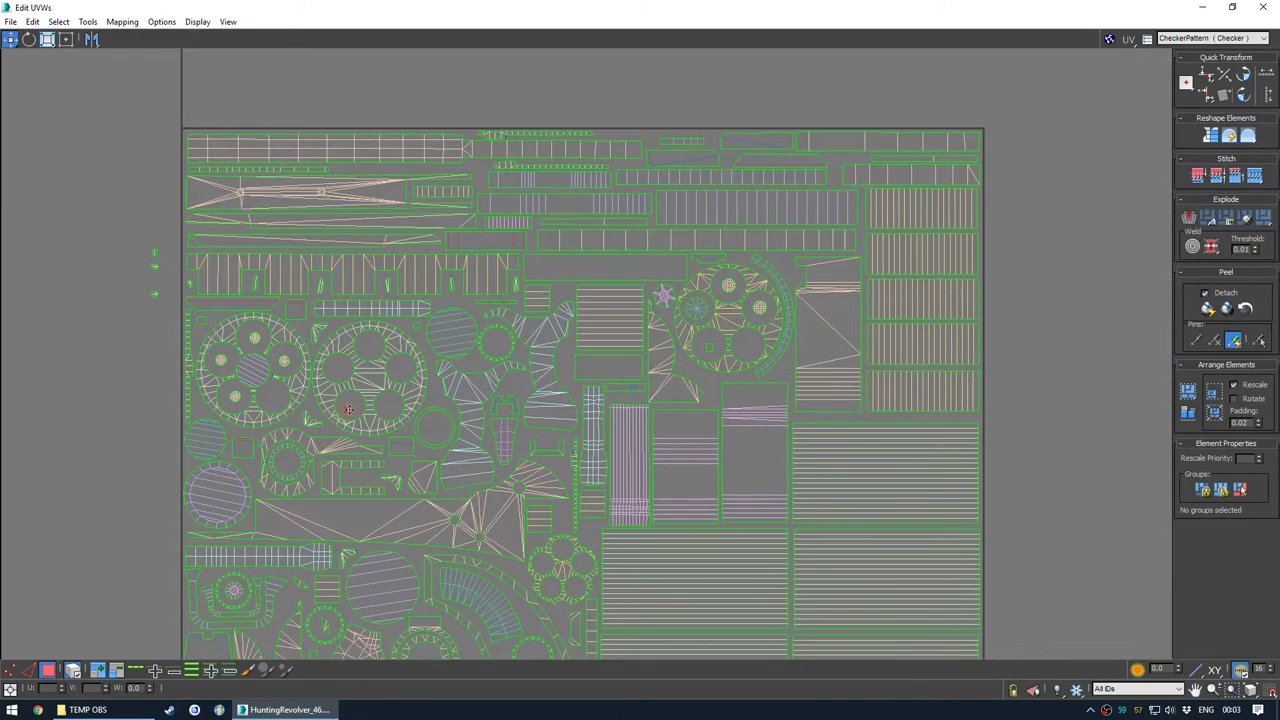
scroll(235, 336, "up", 4)
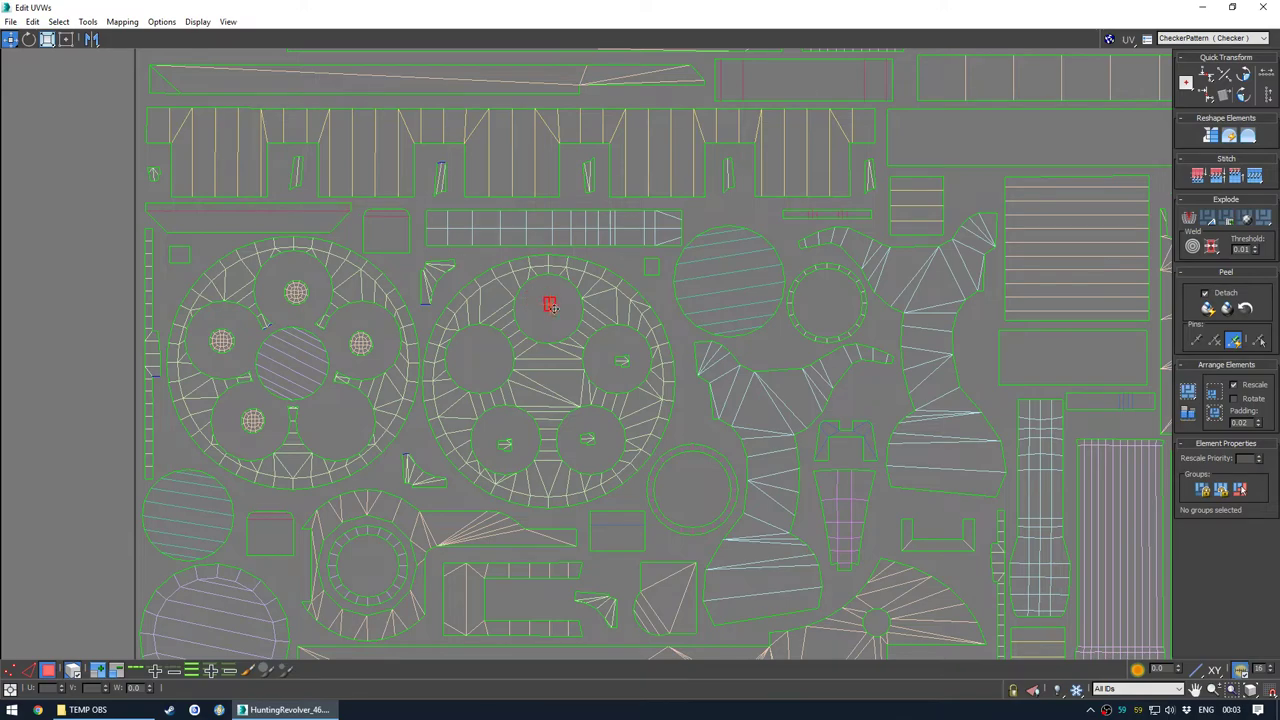
Resize the small bracket-shaped shell above the tapered gridded shell slightly and nudge it into place
scroll(547, 305, "down", 4)
middle_click_drag(653, 338, 525, 372)
scroll(512, 323, "up", 4)
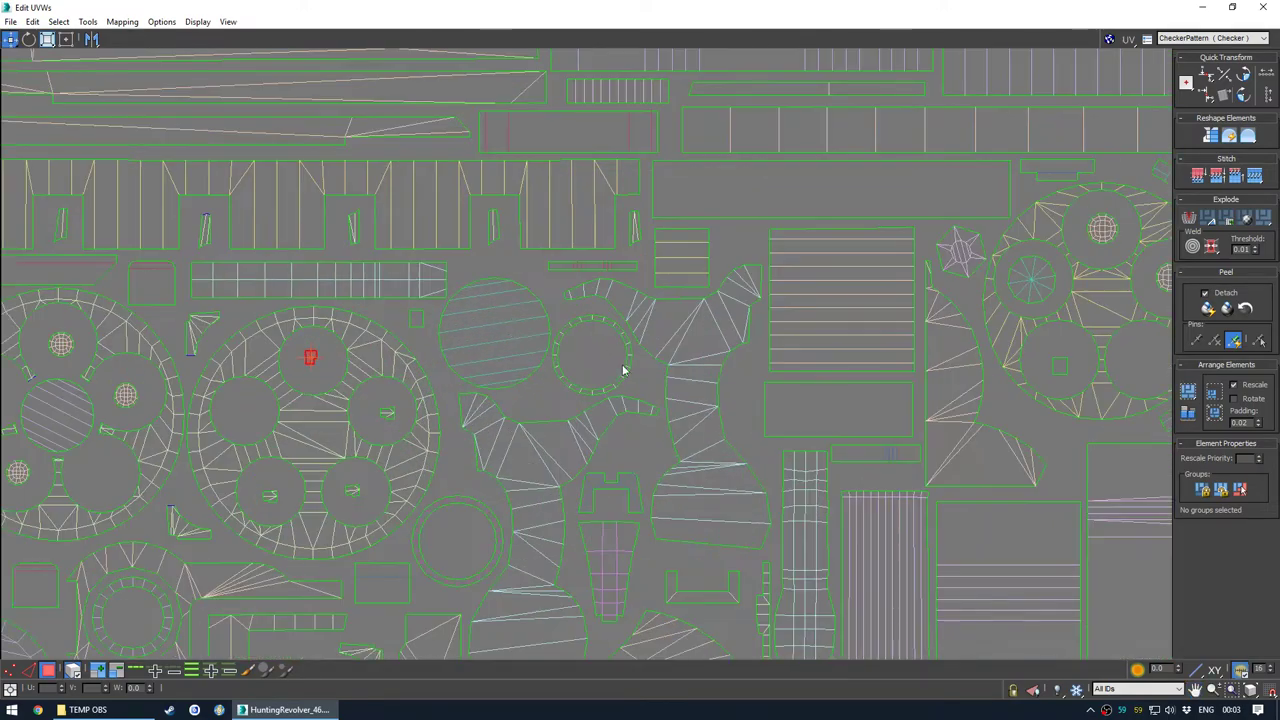
scroll(633, 404, "down", 1)
middle_click_drag(626, 530, 460, 351)
scroll(458, 350, "up", 2)
left_click(454, 342)
key("r")
key("w")
left_click_drag(455, 342, 457, 354)
left_click_drag(496, 267, 495, 266)
key("r")
key("w")
Examine the checker-textured top and sight area of the revolver model up close from different angles
left_click_drag(547, 8, 317, 125)
mouse_move(850, 340)
middle_mouse_down("alt")
mouse_move(760, 330)
mouse_move(818, 300)
mouse_move(834, 306)
mouse_move(780, 290)
middle_mouse_up("alt")
key("F3")
scroll(796, 292, "up", 4)
scroll(796, 292, "up", 3)
scroll(806, 322, "down", 5)
left_click(681, 194)
middle_click_drag(795, 350, 722, 330, "alt")
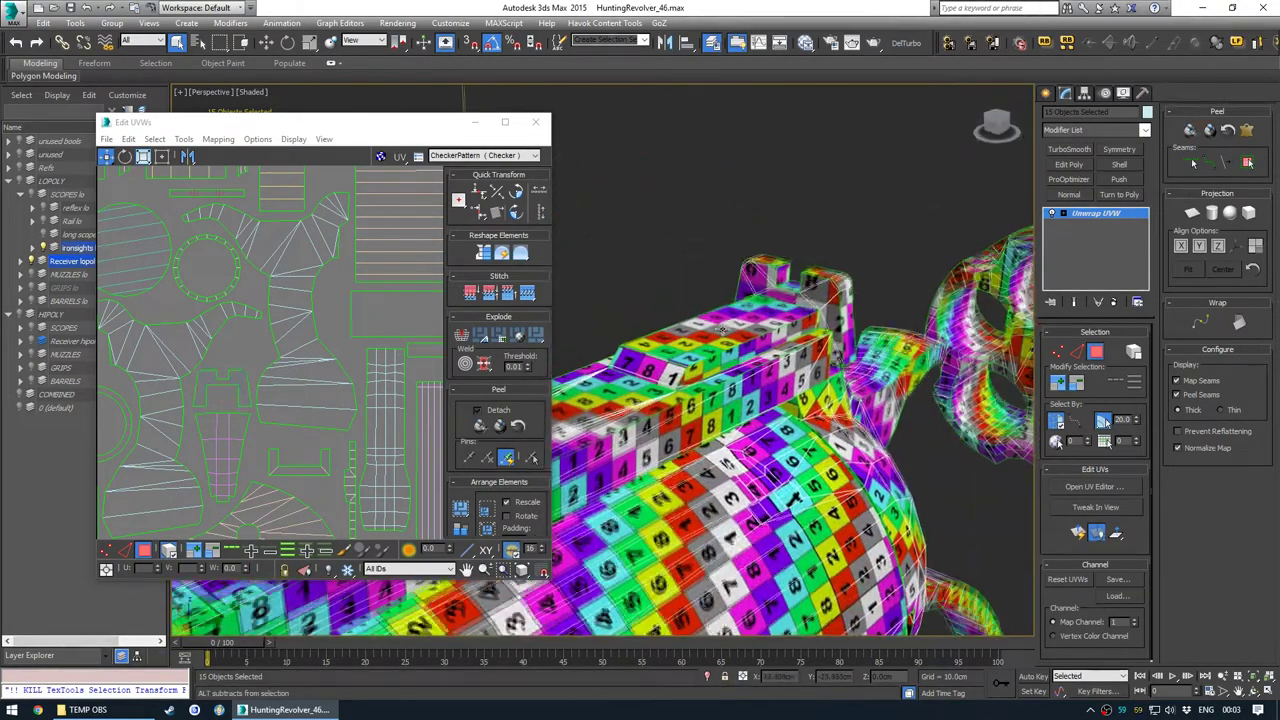
left_click(505, 121)
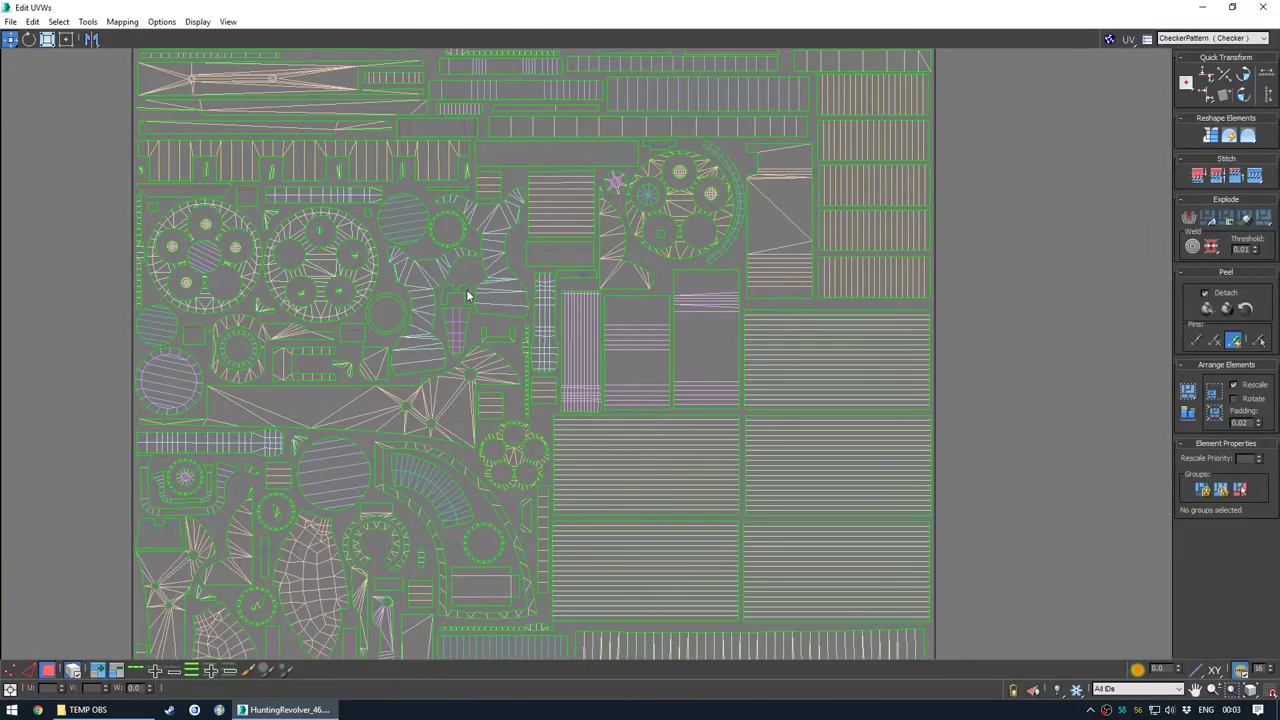
left_click(467, 295)
Resize the plain rectangular shell under the horizontally lined one slightly and adjust the small narrow strip below it
middle_click_drag(509, 296, 497, 349)
scroll(540, 300, "up", 4)
left_click(565, 317)
key("r")
left_click_drag(572, 317, 571, 316)
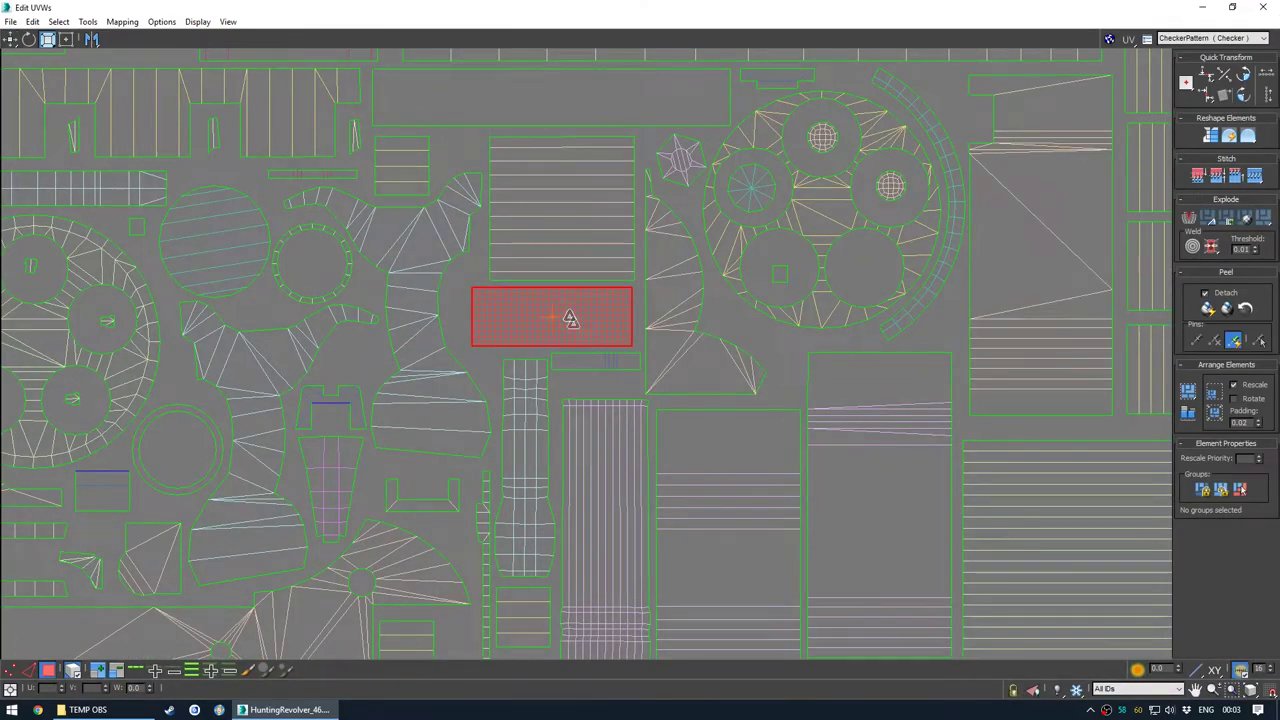
key("w")
scroll(593, 374, "up", 2)
left_click(595, 356)
scroll(592, 388, "down", 3)
middle_click_drag(600, 405, 558, 331)
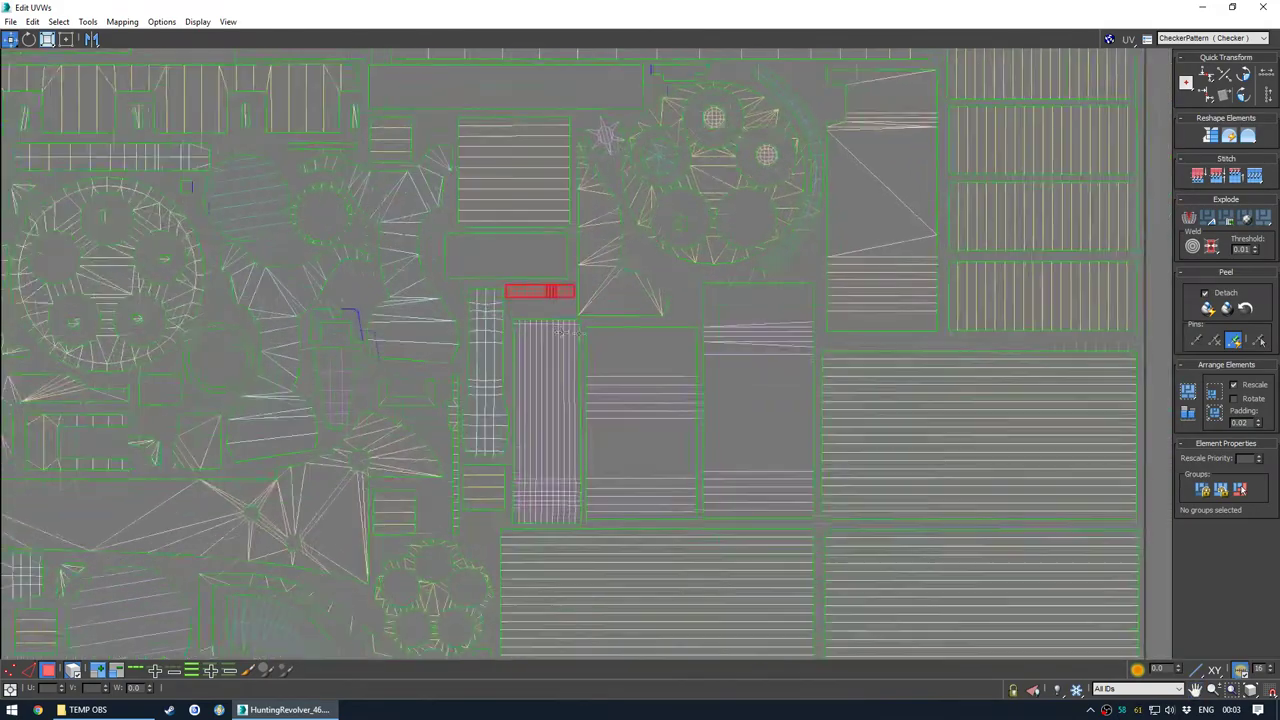
Resize and reposition the scalloped five-hole shell slightly, and nudge the small trapezoid shell below it
scroll(574, 347, "down", 3)
middle_click_drag(549, 424, 584, 338)
scroll(600, 280, "up", 5)
left_click(594, 277)
key("r")
key("w")
left_click_drag(594, 277, 601, 272)
key("r")
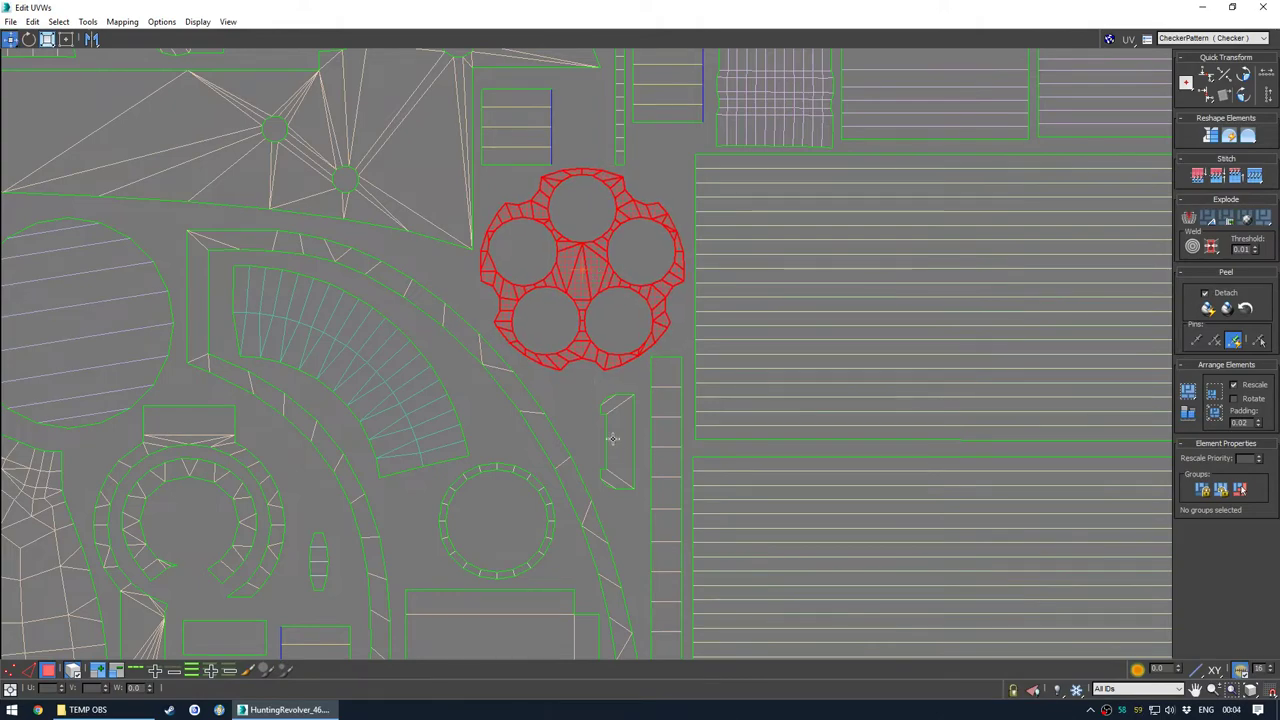
left_click(625, 438)
left_click_drag(630, 435, 629, 431)
Look over the packed UV layout around the scalloped five-hole shell and along the tile's left edge
middle_click_drag(525, 492, 529, 363)
scroll(529, 363, "down", 4)
middle_click_drag(452, 393, 484, 358)
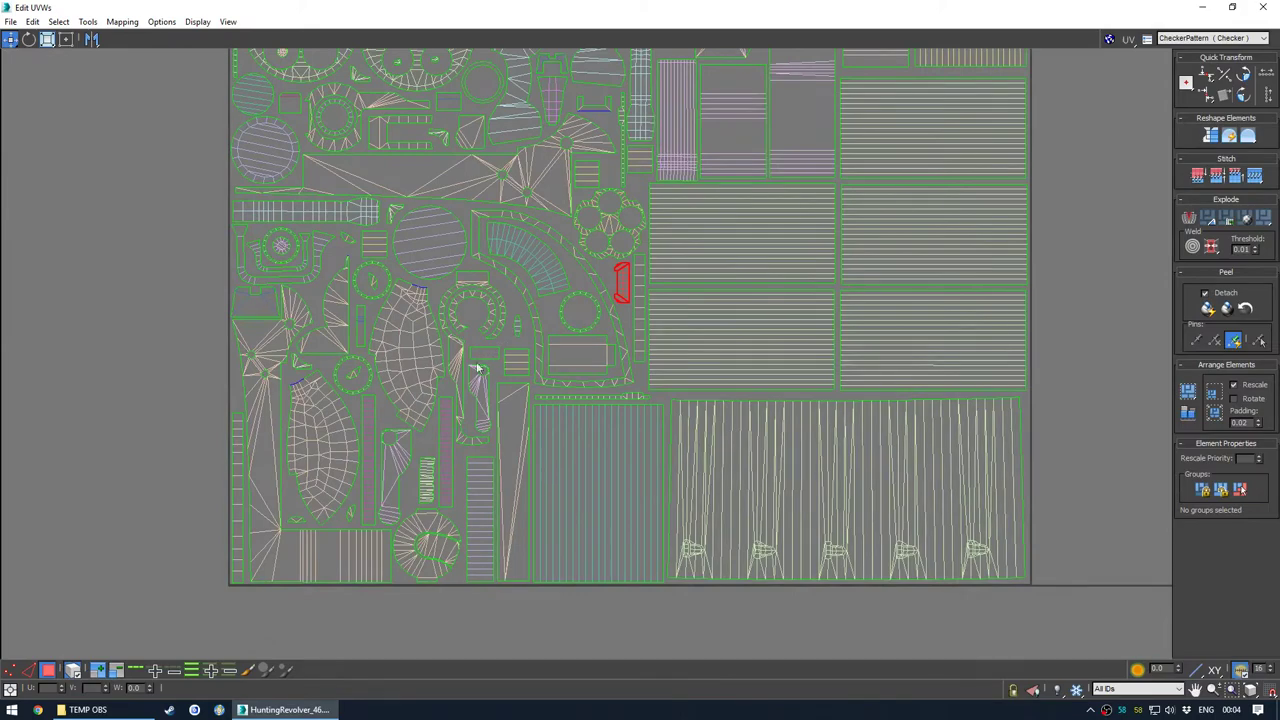
middle_click_drag(366, 534, 407, 493)
middle_click_drag(337, 345, 393, 477)
middle_click_drag(382, 340, 387, 443)
scroll(387, 443, "up", 4)
key("r")
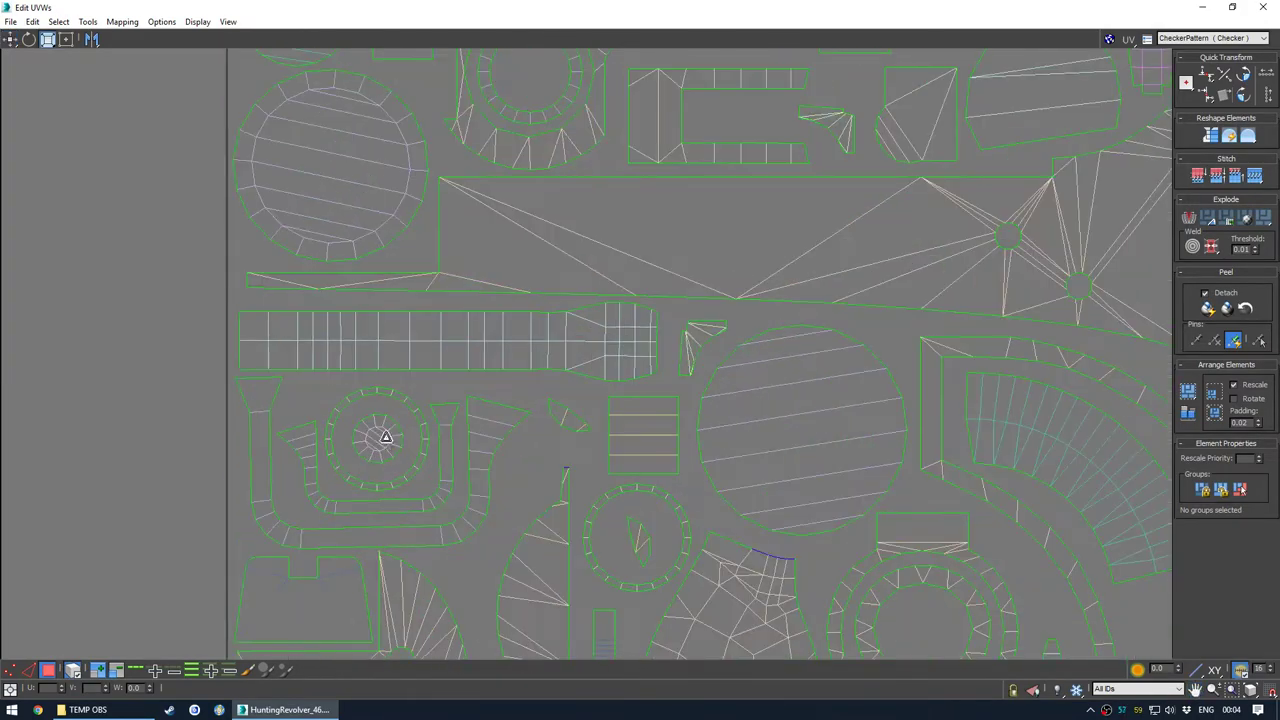
left_click(239, 402)
scroll(385, 298, "down", 2)
middle_click_drag(482, 166, 461, 366)
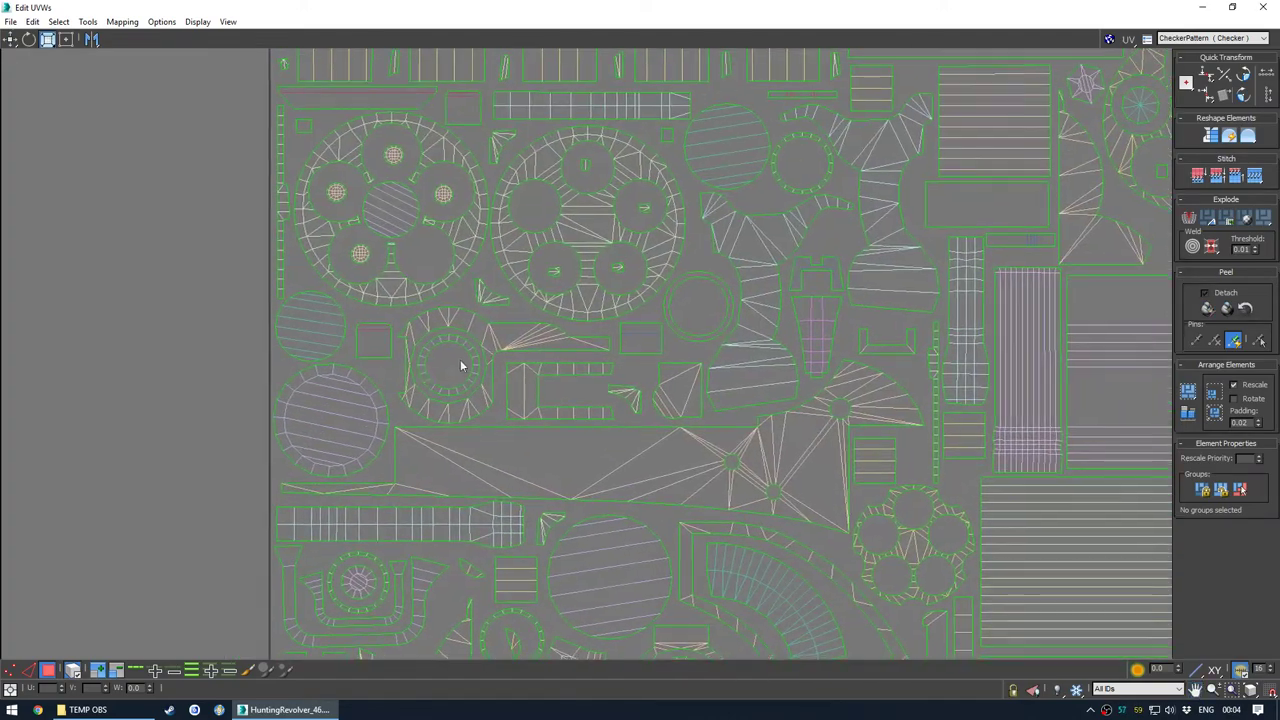
Fine-tune the small round-topped square shell beside the long gridded strip, above the two large five-hole discs
middle_click_drag(416, 294, 442, 400)
scroll(455, 404, "up", 3)
left_click(412, 443)
middle_click_drag(459, 287, 397, 536)
key("r")
key("w")
left_click_drag(490, 310, 498, 307)
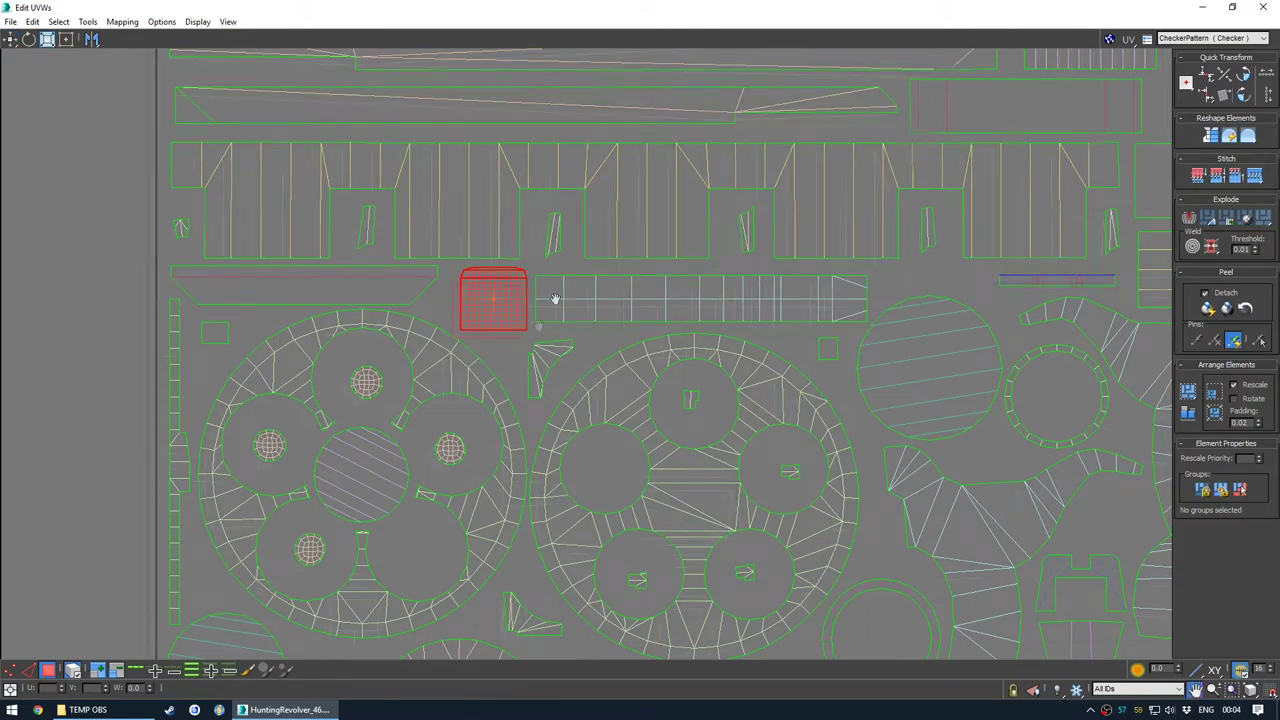
middle_click_drag(555, 299, 453, 349)
scroll(453, 349, "down", 2)
Locate the L-shaped shell between the tops of the two large five-hole discs on the model and adjust its size slightly
left_click(446, 394)
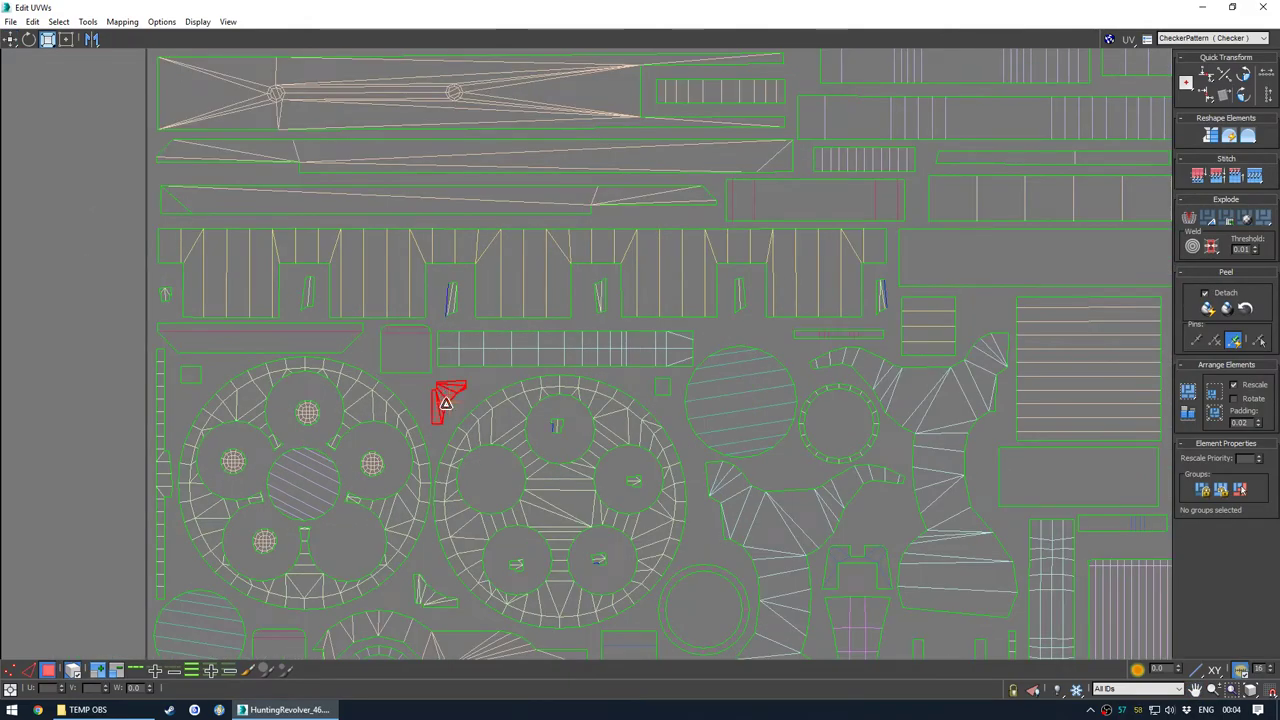
double_click(537, 6)
middle_click_drag(646, 317, 694, 480, "alt")
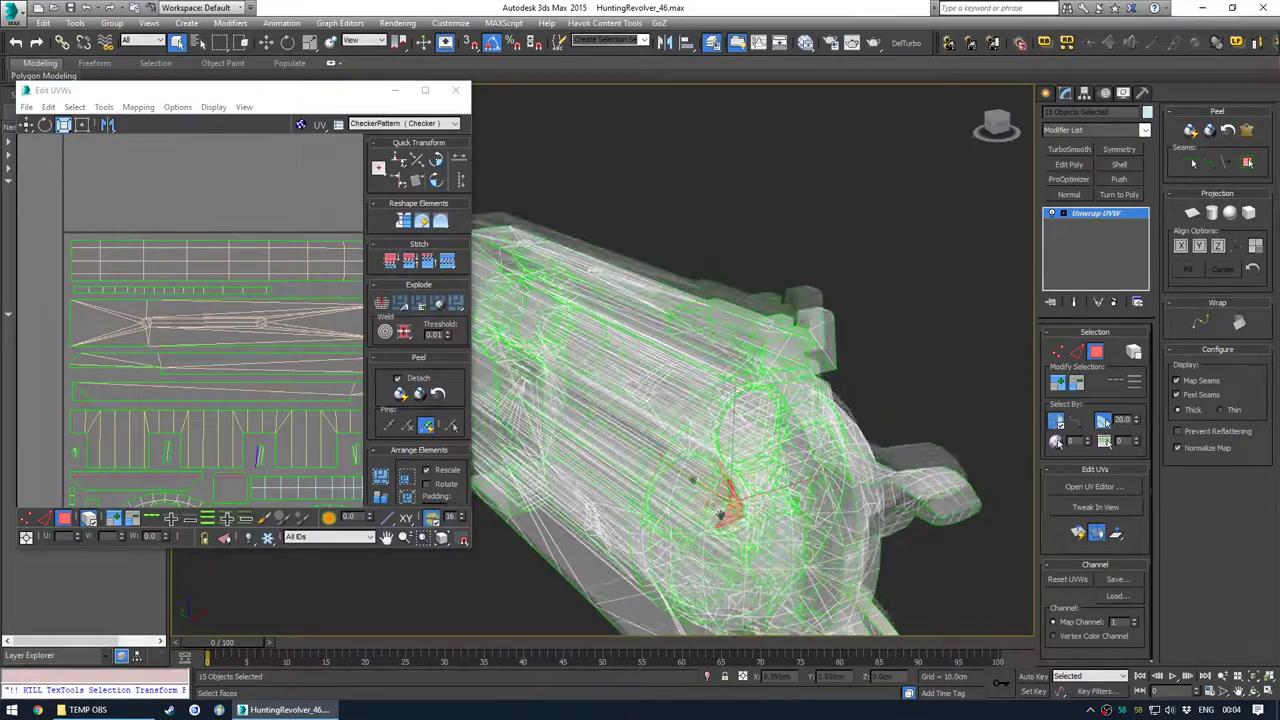
scroll(680, 450, "up", 3)
middle_click_drag(668, 423, 694, 419, "alt")
left_click(425, 90)
scroll(442, 402, "up", 2)
left_click_drag(458, 378, 467, 378)
key("w")
scroll(466, 380, "down", 4)
middle_click_drag(467, 480, 466, 430)
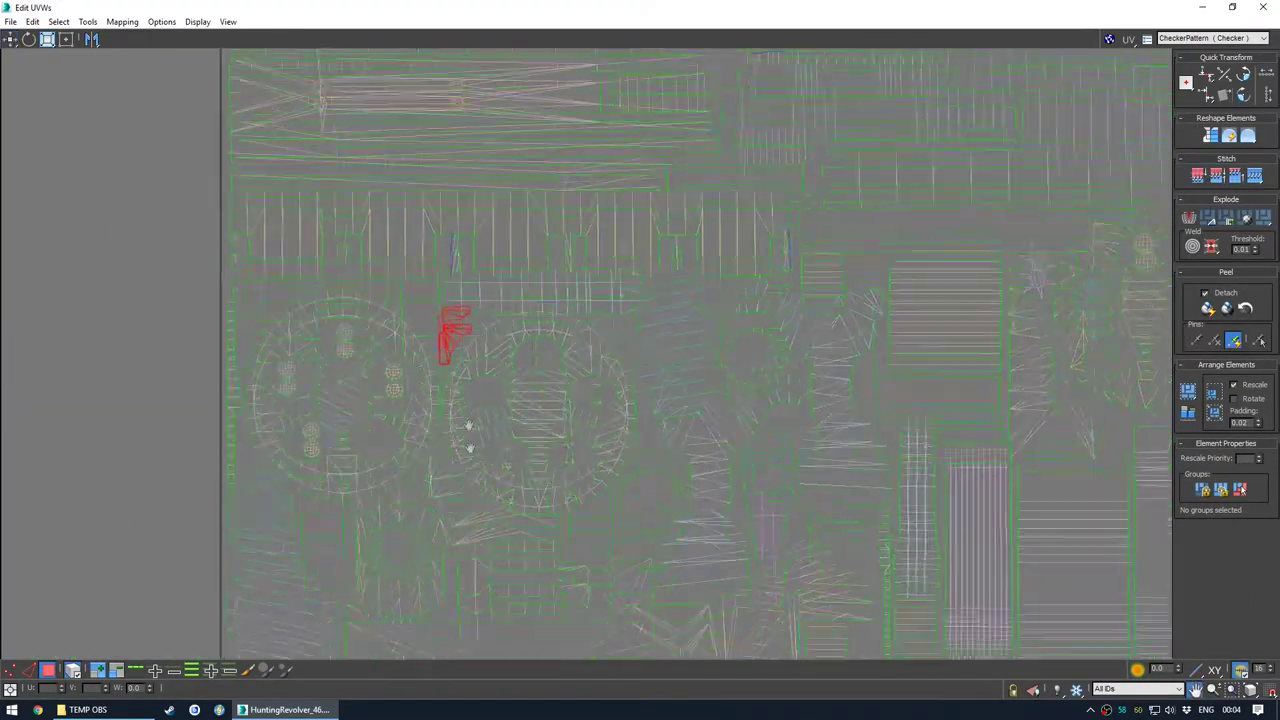
Resize the L-shaped shell in the gap beneath the two large five-hole discs slightly and check its location on the model
scroll(430, 438, "up", 4)
key("r")
left_click_drag(421, 439, 430, 428)
key("w")
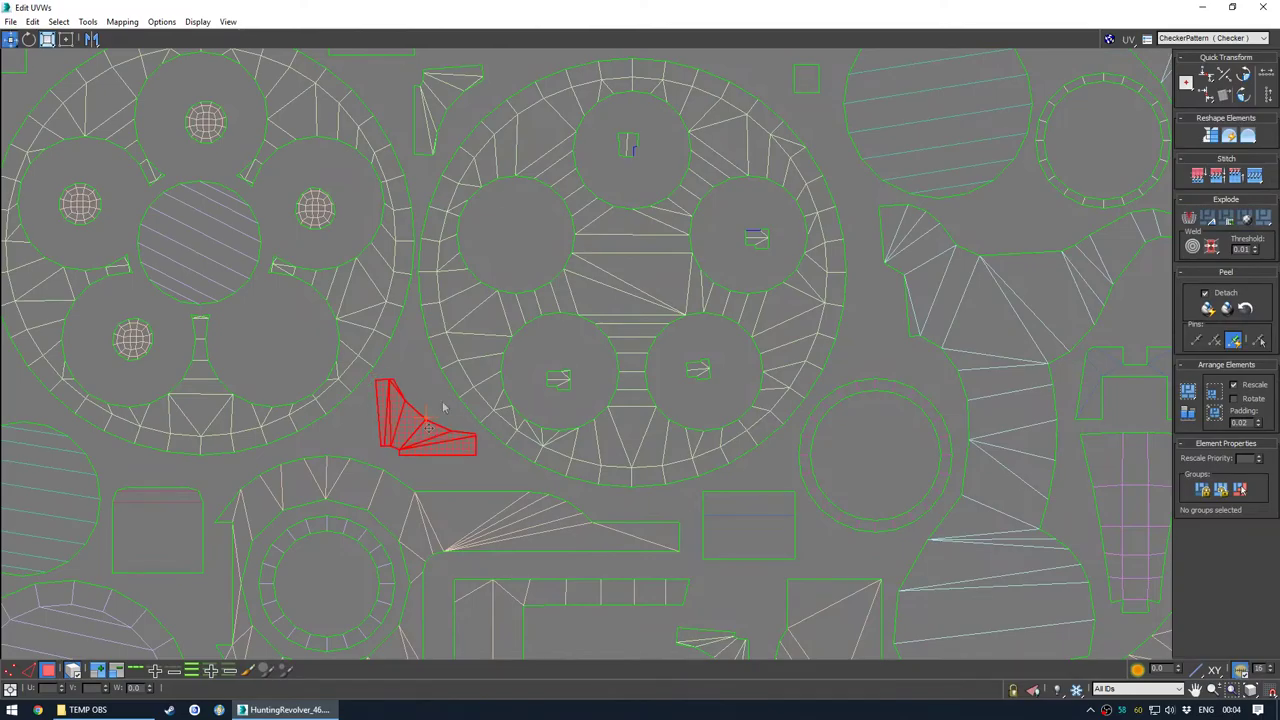
double_click(400, 7)
mouse_move(660, 352)
middle_mouse_down("alt")
mouse_move(625, 340)
mouse_move(598, 352)
mouse_move(670, 364)
middle_mouse_up("alt")
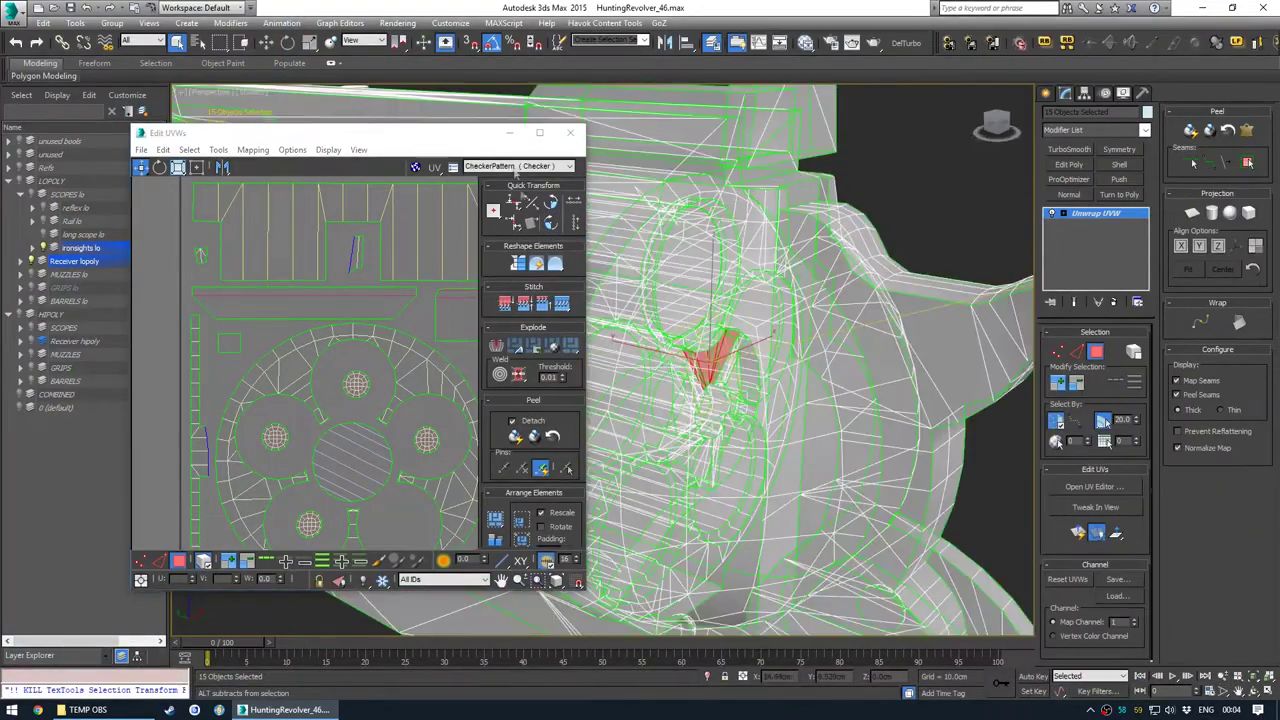
left_click(539, 134)
scroll(360, 357, "down", 5)
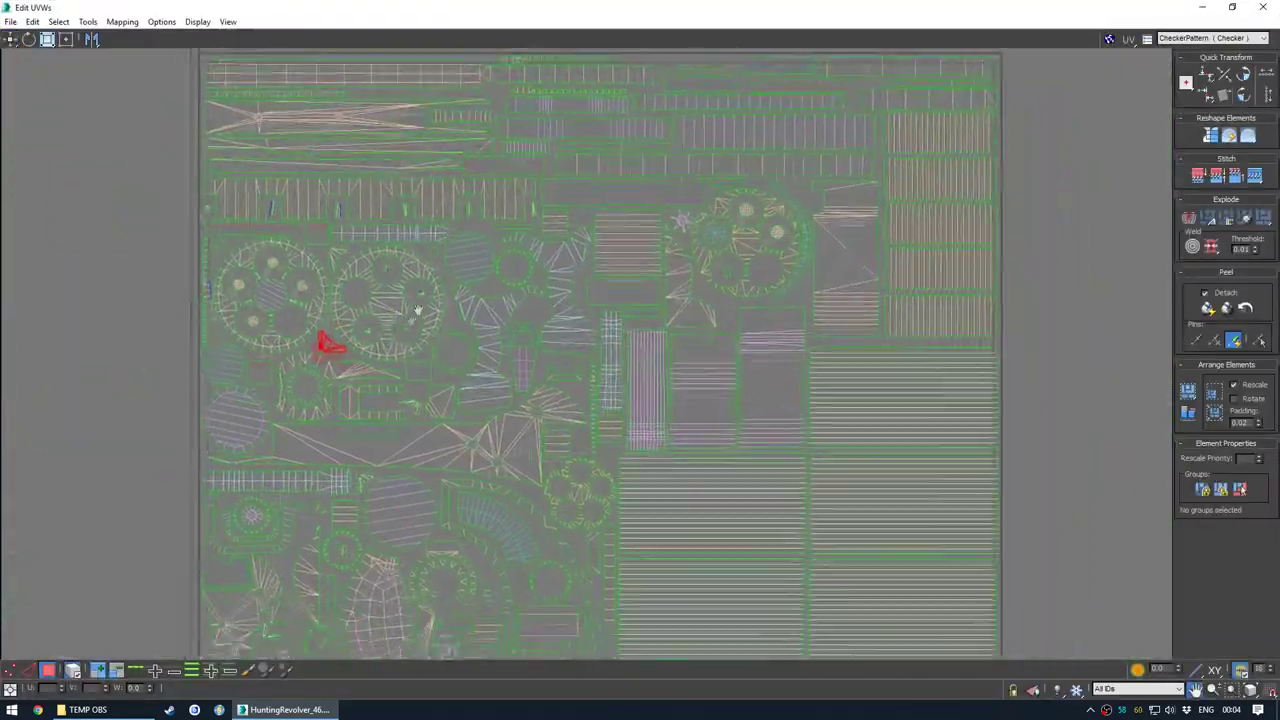
scroll(408, 394, "up", 5)
Fine-tune the size and position of the small shells around the two large five-hole discs
left_click(410, 368)
key("r")
scroll(420, 360, "down", 4)
middle_click_drag(516, 271, 499, 362)
scroll(492, 352, "up", 4)
left_click(473, 327)
left_click_drag(472, 335, 476, 328)
key("w")
left_click(484, 277)
scroll(480, 277, "down", 5)
middle_click_drag(592, 282, 477, 354)
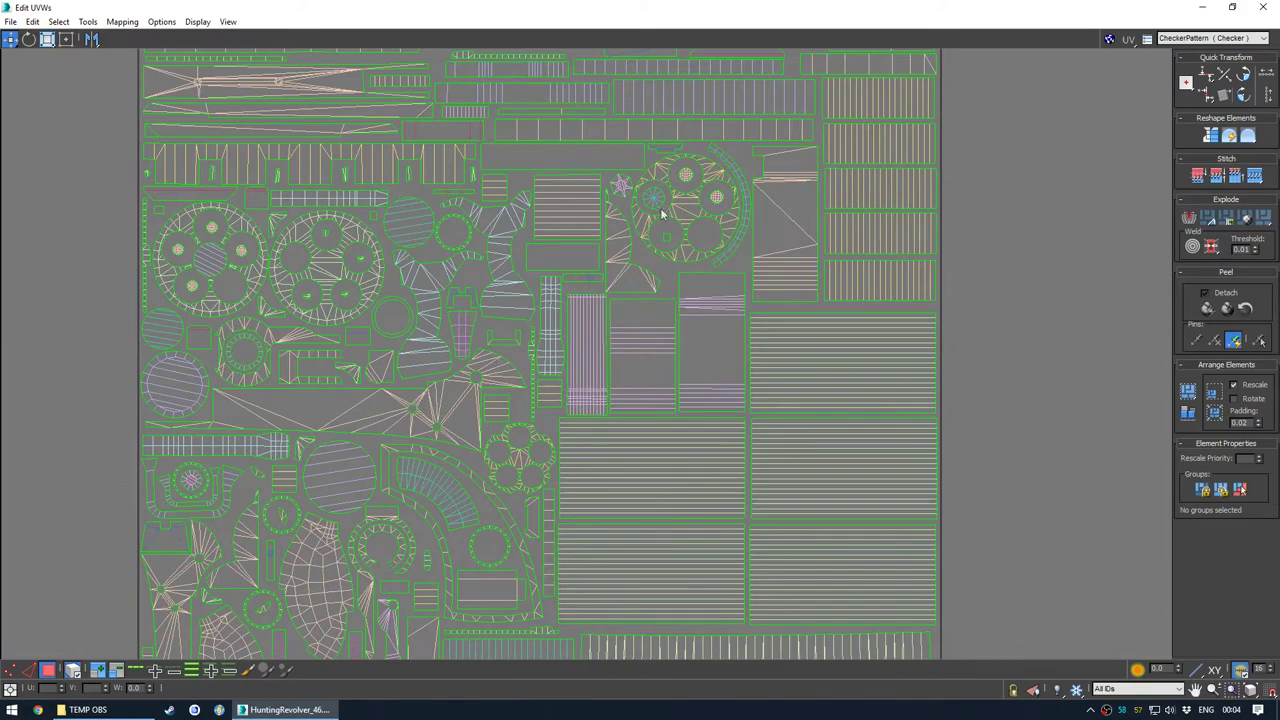
Nudge and slightly resize a small shell in the upper-right part of the UV tile
middle_click_drag(662, 210, 614, 298)
scroll(558, 427, "down", 3)
scroll(566, 296, "up", 6)
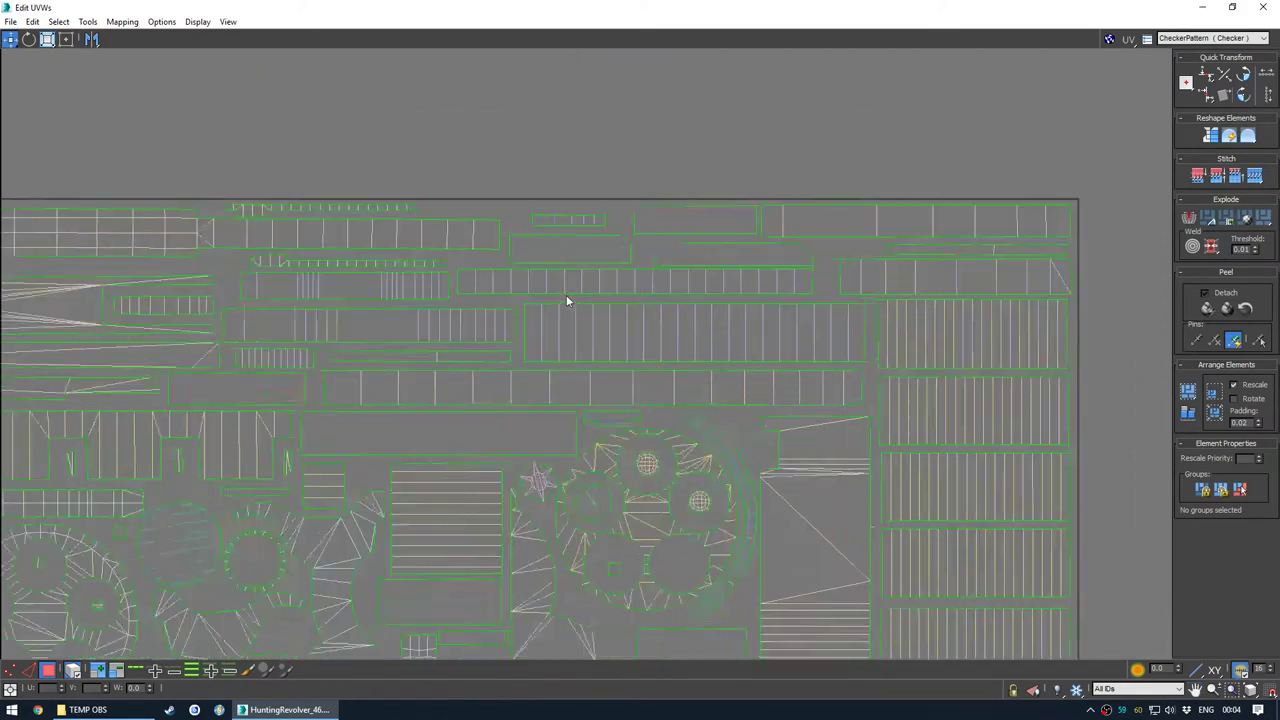
key("w")
left_click_drag(591, 167, 598, 165)
left_click(600, 217)
left_click_drag(600, 218, 600, 216)
key("r")
left_click_drag(600, 216, 602, 213)
scroll(503, 181, "down", 3)
Try shifting another small shell sideways within its gap, and undo the last two changes
left_click(437, 146)
middle_click_drag(356, 163, 453, 211)
scroll(453, 211, "up", 3)
key("w")
left_click(458, 217)
mouse_move(458, 217)
left_mouse_down()
mouse_move(429, 213)
mouse_move(442, 217)
left_mouse_up()
left_click(411, 297)
key("r")
key("w")
key("ctrl+z")
key("ctrl+z")
Check where the selected curved rim strip lies on the model and look over the whole packed UV layout
double_click(486, 8)
middle_click_drag(606, 250, 629, 265, "alt")
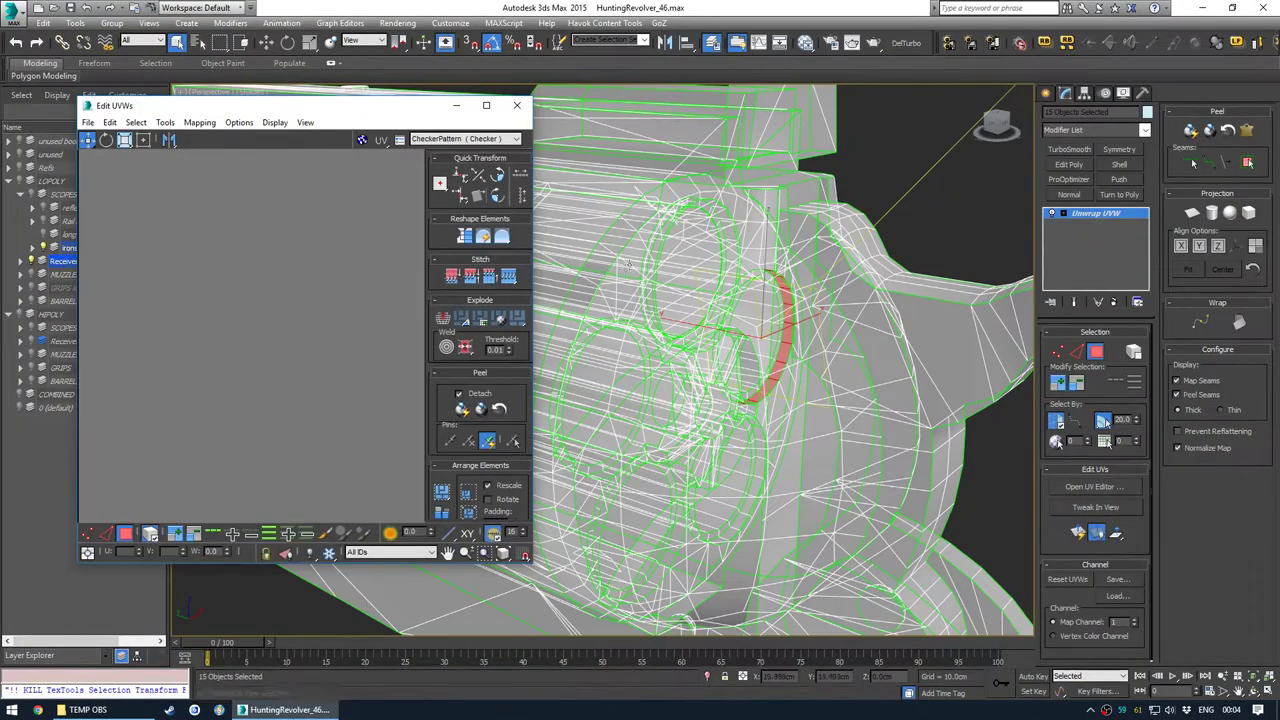
left_click(487, 105)
scroll(566, 236, "down", 5)
left_click(606, 203)
middle_click_drag(621, 441, 558, 256)
middle_click_drag(306, 338, 350, 250)
scroll(350, 250, "down", 5)
middle_click_drag(450, 334, 518, 352)
Select all UV shells, collapse the Unwrap UVW modifier into the model, and save the scene as HuntingRevolver_47.max
key("ctrl+a")
left_click_drag(510, 8, 334, 94)
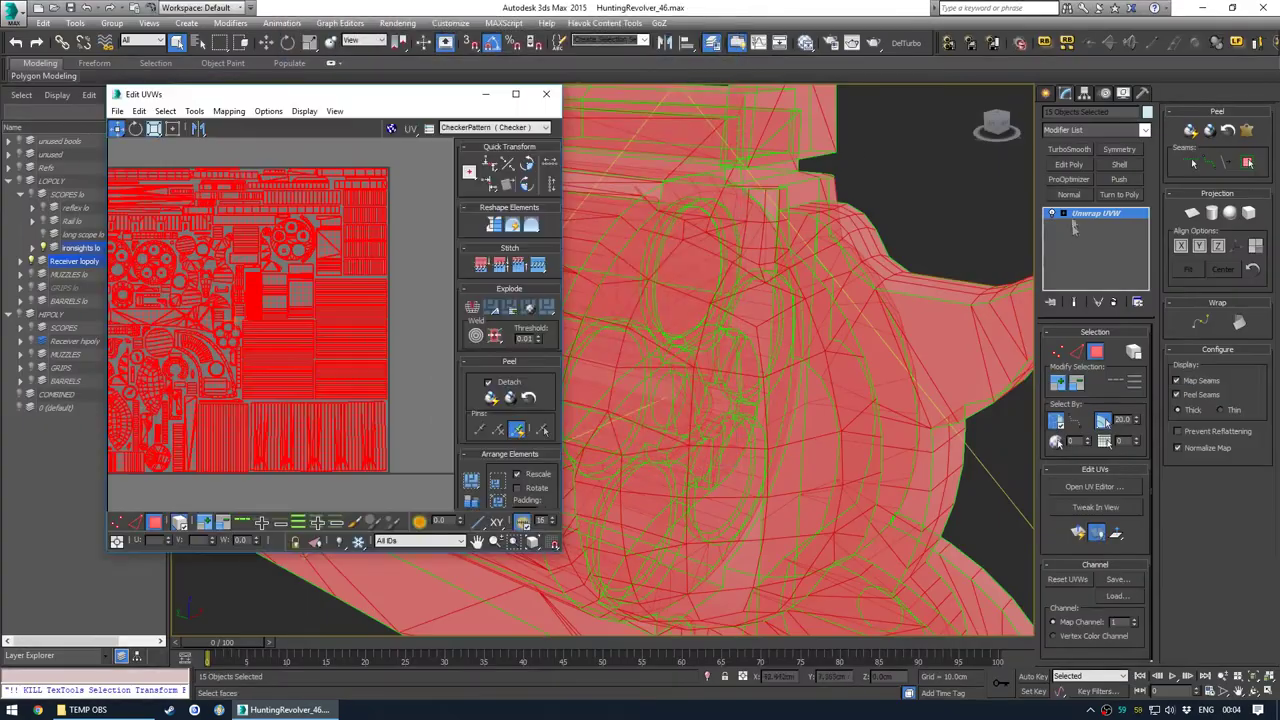
right_click(1081, 211)
left_click(1128, 331)
left_click(870, 187)
key("ctrl+s")
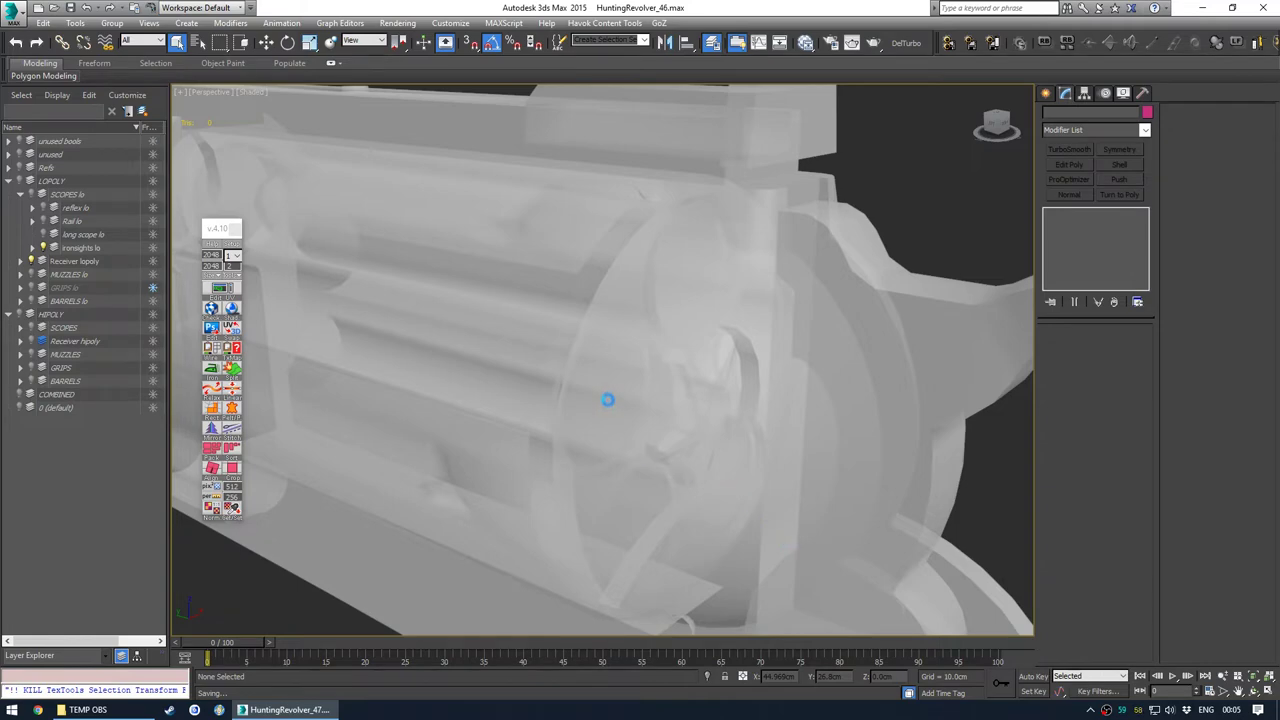
Turn off the see-through display for all visible revolver parts and clear the selection
scroll(685, 249, "down", 8)
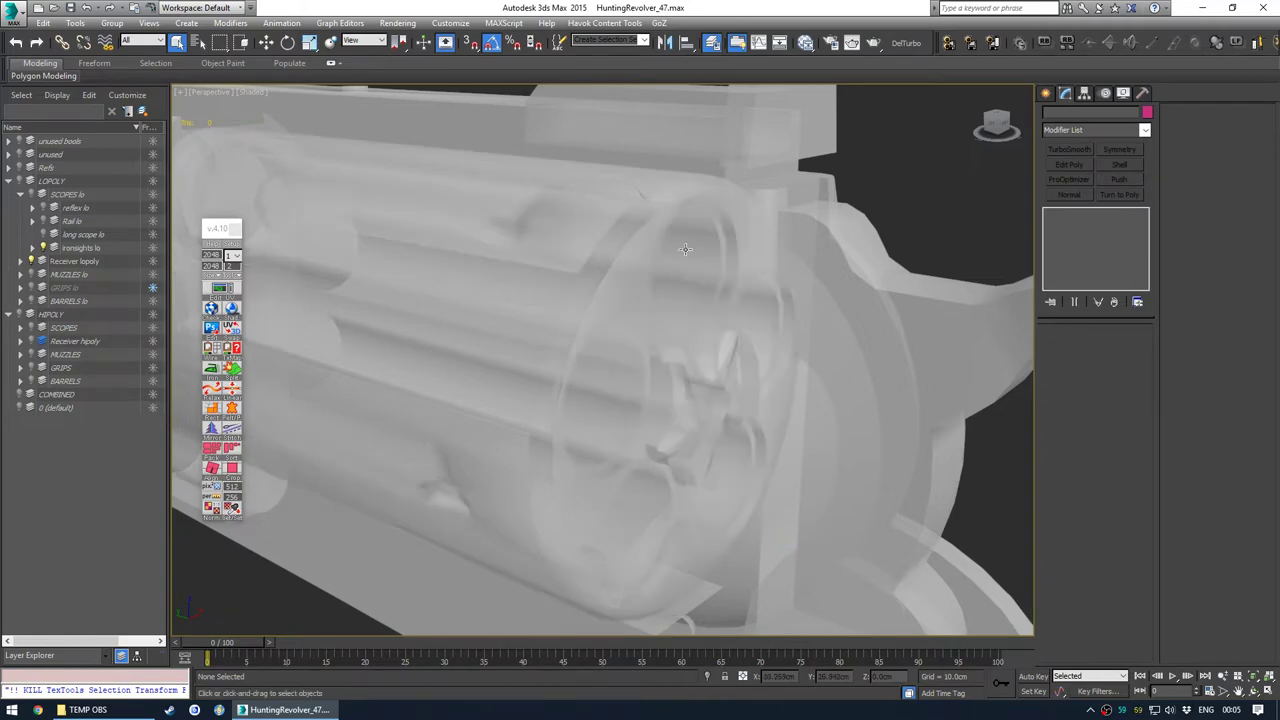
key("ctrl+a")
key("alt+x")
left_click(491, 470)
Examine the checker pattern on the receiver and the detached cylindrical part up close
scroll(648, 360, "down", 4)
middle_click_drag(648, 360, 877, 374, "alt")
scroll(660, 342, "up", 6)
scroll(660, 364, "down", 4)
middle_click_drag(660, 364, 765, 320, "alt")
scroll(818, 322, "down", 3)
scroll(664, 403, "down", 3)
scroll(655, 380, "up", 3)
scroll(660, 355, "up", 2)
scroll(740, 320, "down", 4)
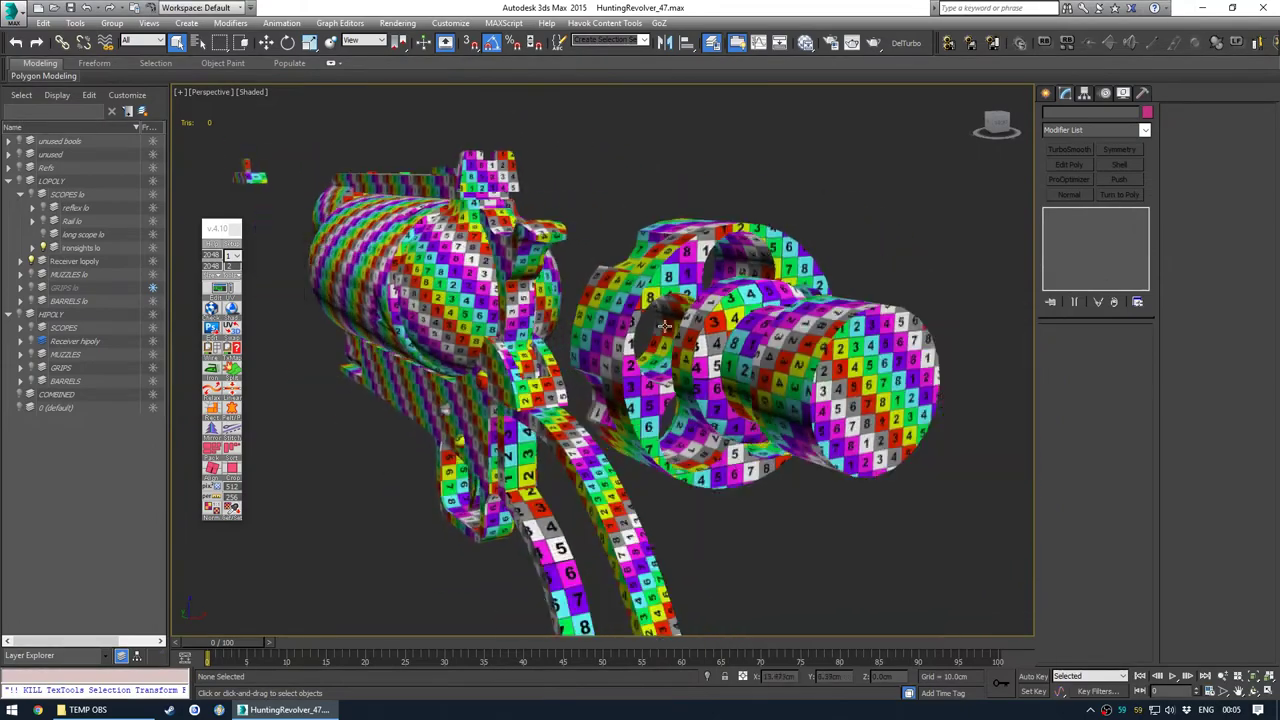
Examine the checker-textured receiver, grip frame and detached parts as a whole from all sides
middle_click_drag(625, 290, 678, 350)
scroll(761, 347, "up", 3)
scroll(665, 345, "down", 4)
scroll(679, 350, "up", 3)
left_click_drag(679, 350, 690, 345, "alt")
middle_click_drag(690, 345, 784, 379, "alt")
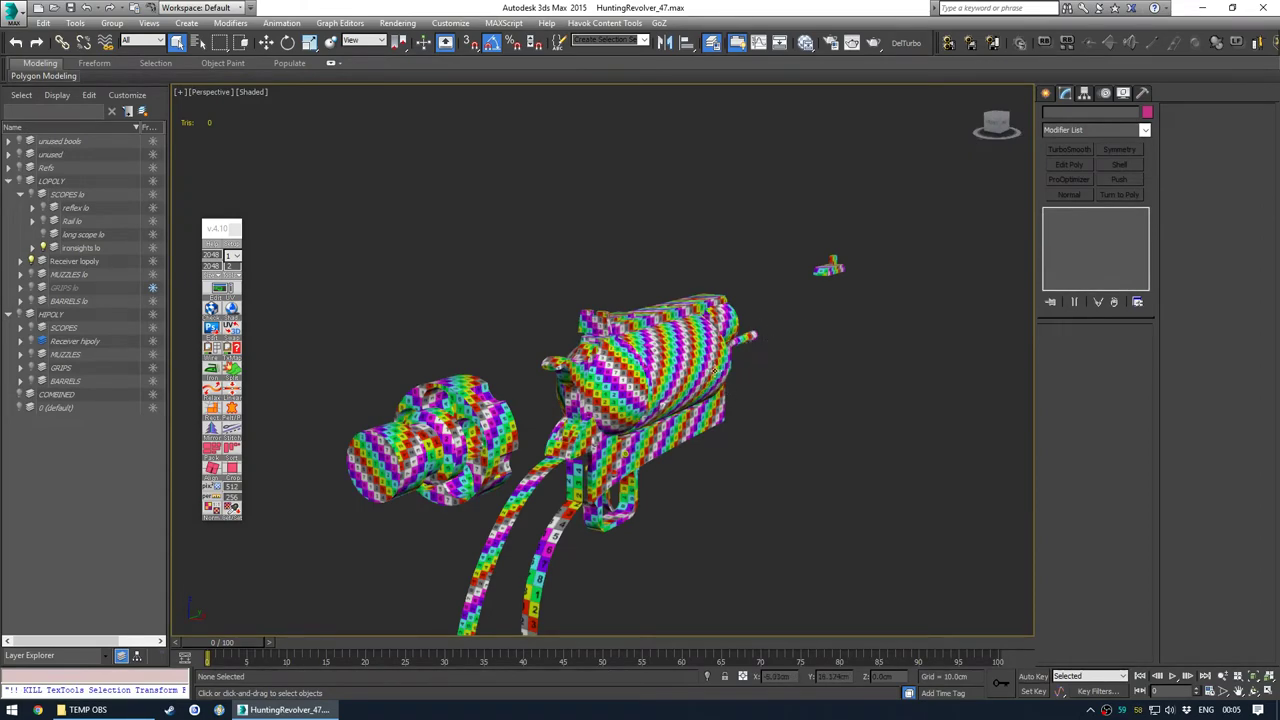
middle_click_drag(655, 407, 656, 385, "alt")
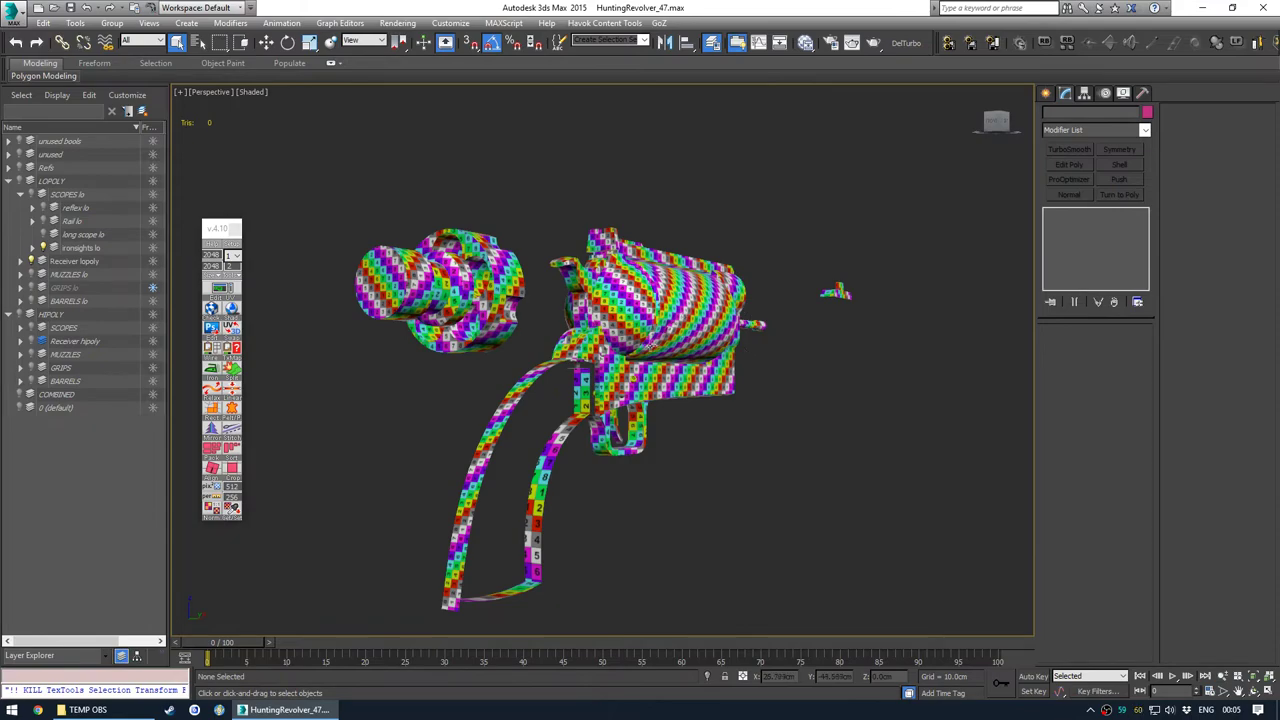
middle_click_drag(537, 330, 605, 379, "alt")
middle_click_drag(597, 323, 693, 374, "alt")
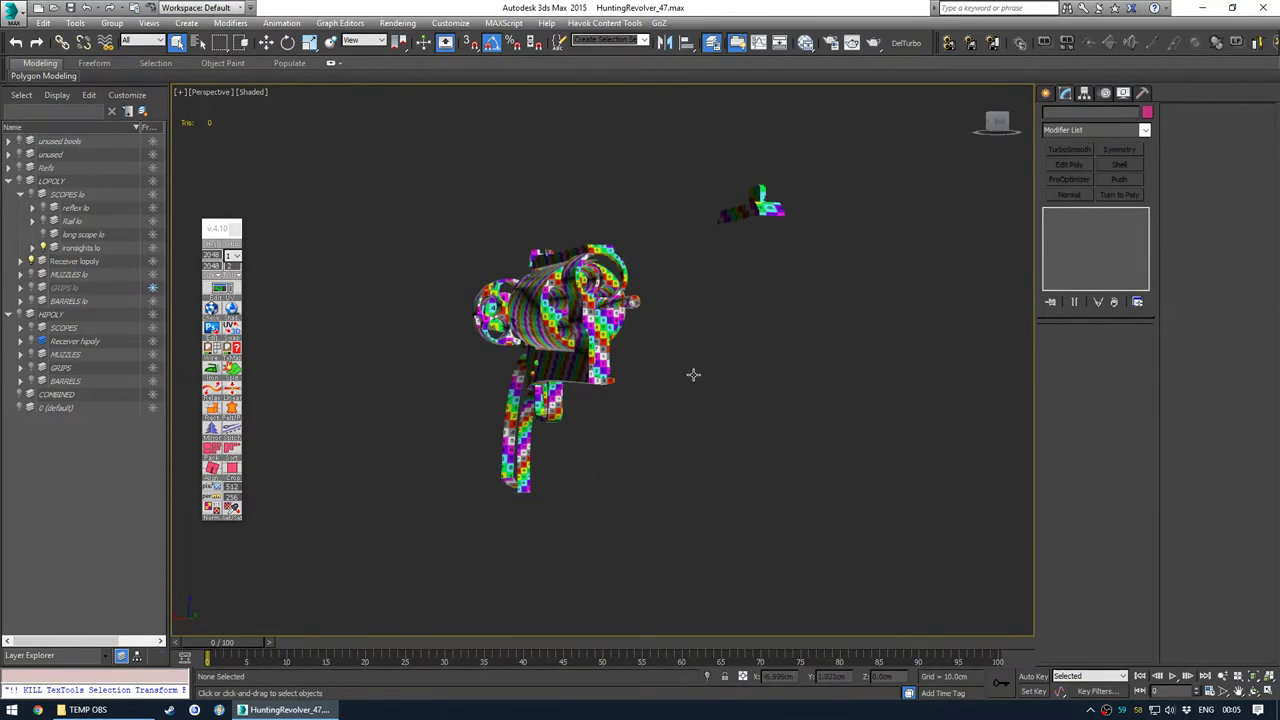
middle_click_drag(621, 318, 710, 354, "alt")
middle_click_drag(608, 303, 601, 373, "ctrl+alt")
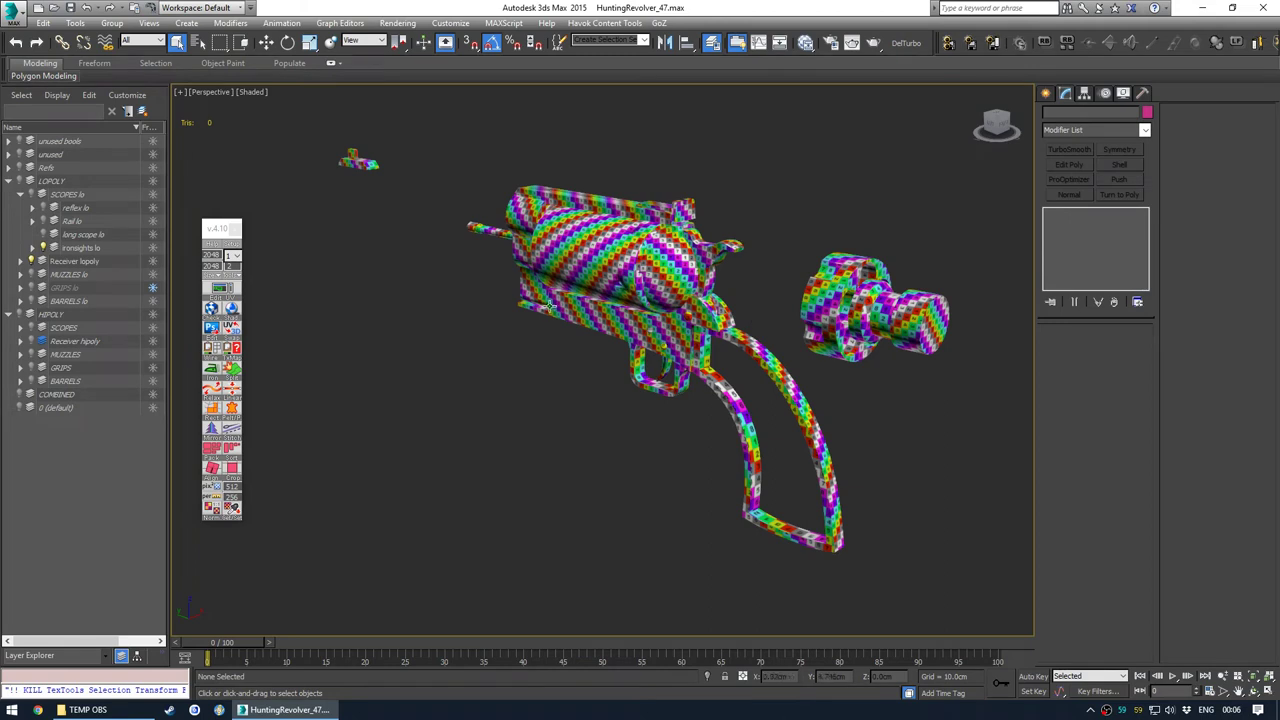
Collapse the SCOPES lo layer group and show the Barrel standard lo and Grip Standard lo layers
left_click(20, 196)
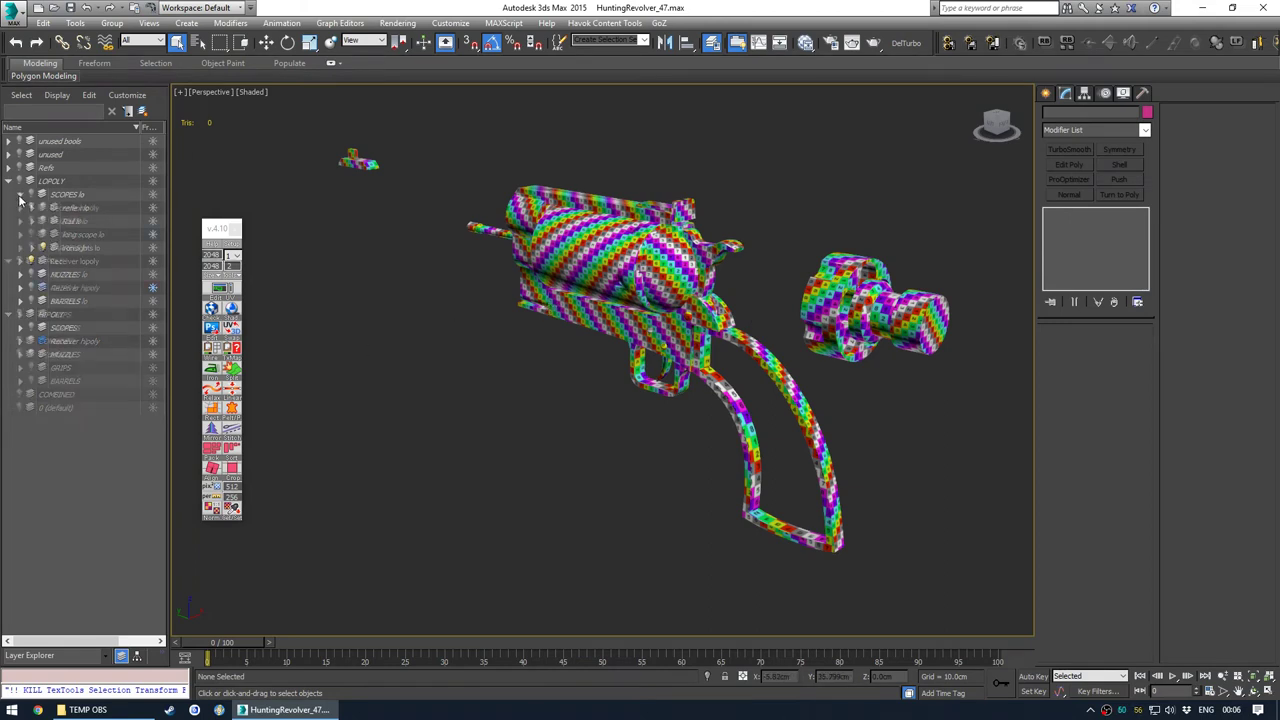
left_click(20, 248)
left_click(44, 261)
middle_click_drag(383, 281, 359, 268)
left_click(20, 235)
left_click(44, 248)
middle_click_drag(571, 390, 565, 385)
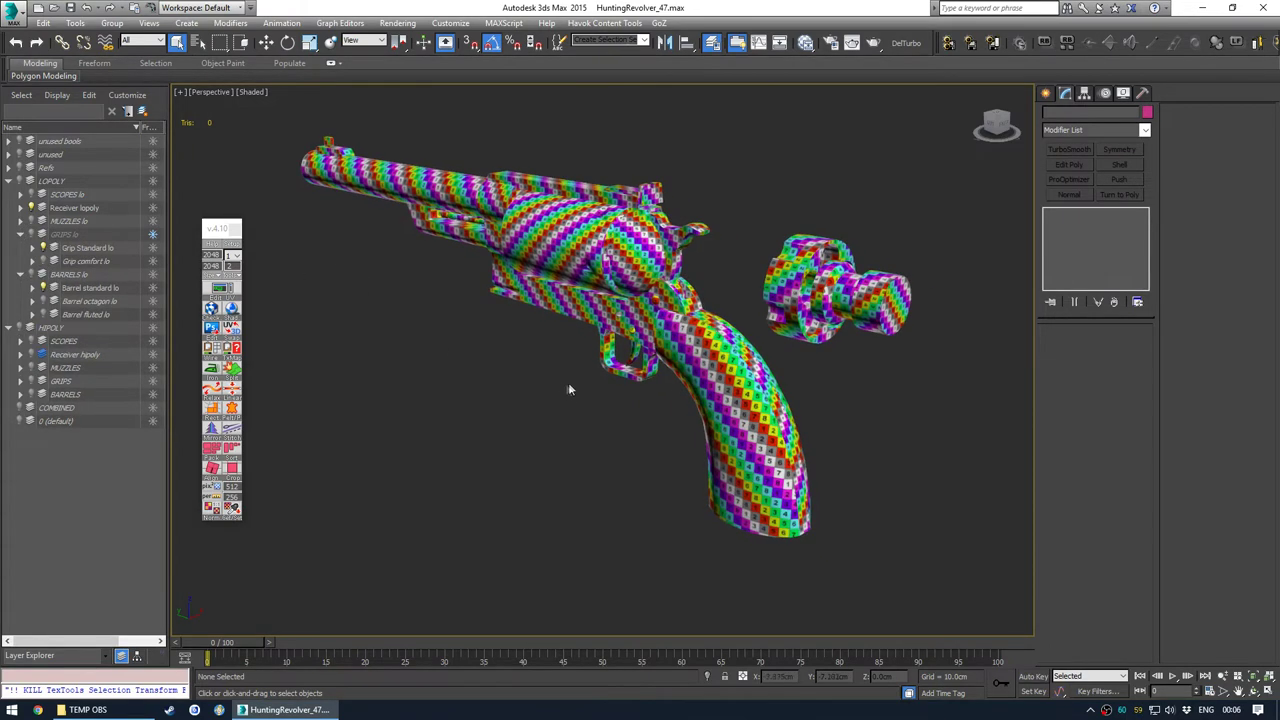
Compare the tiling settings of the 2048, 1024 and 512 checker bitmaps in the Slate Material Editor
key("m")
double_click(237, 537)
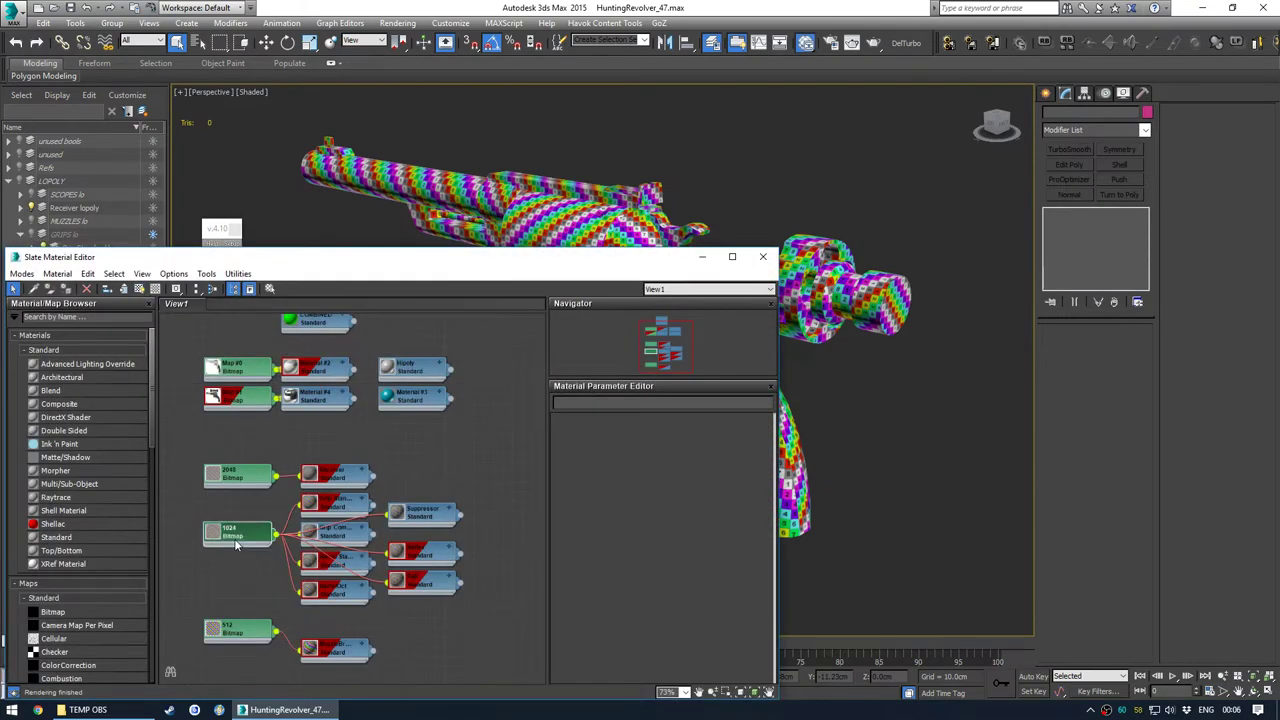
double_click(239, 482)
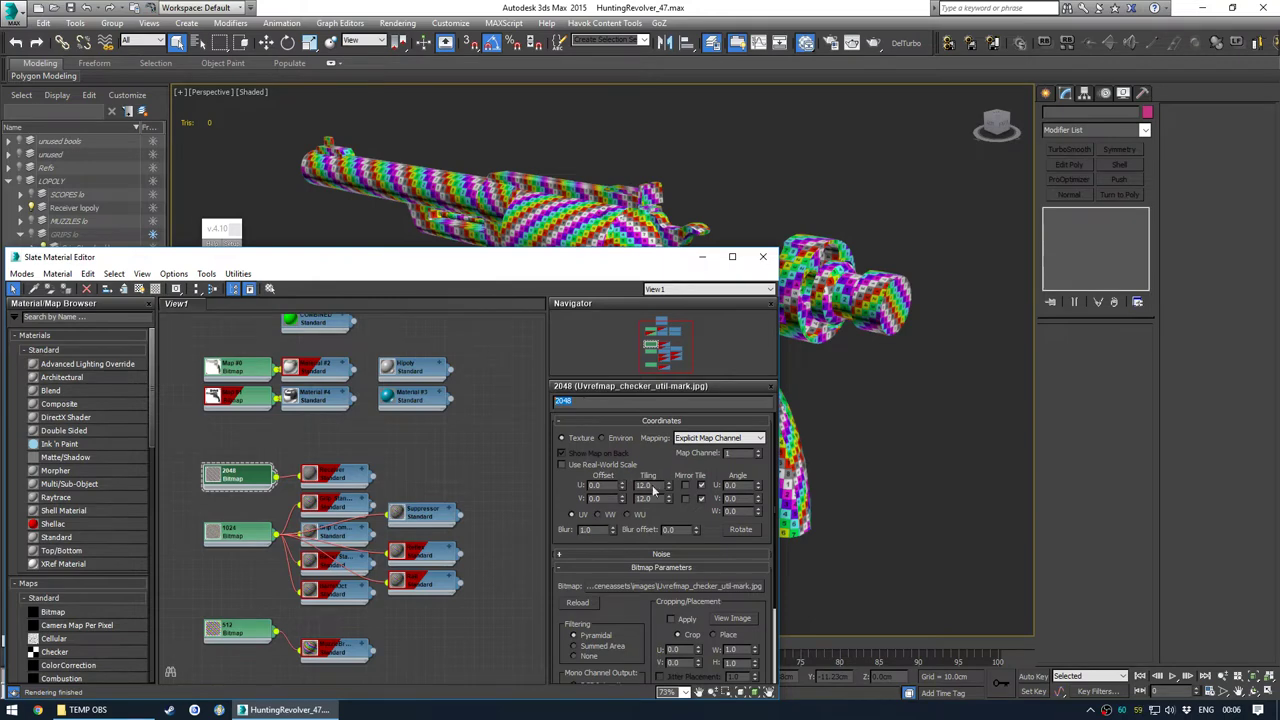
double_click(238, 538)
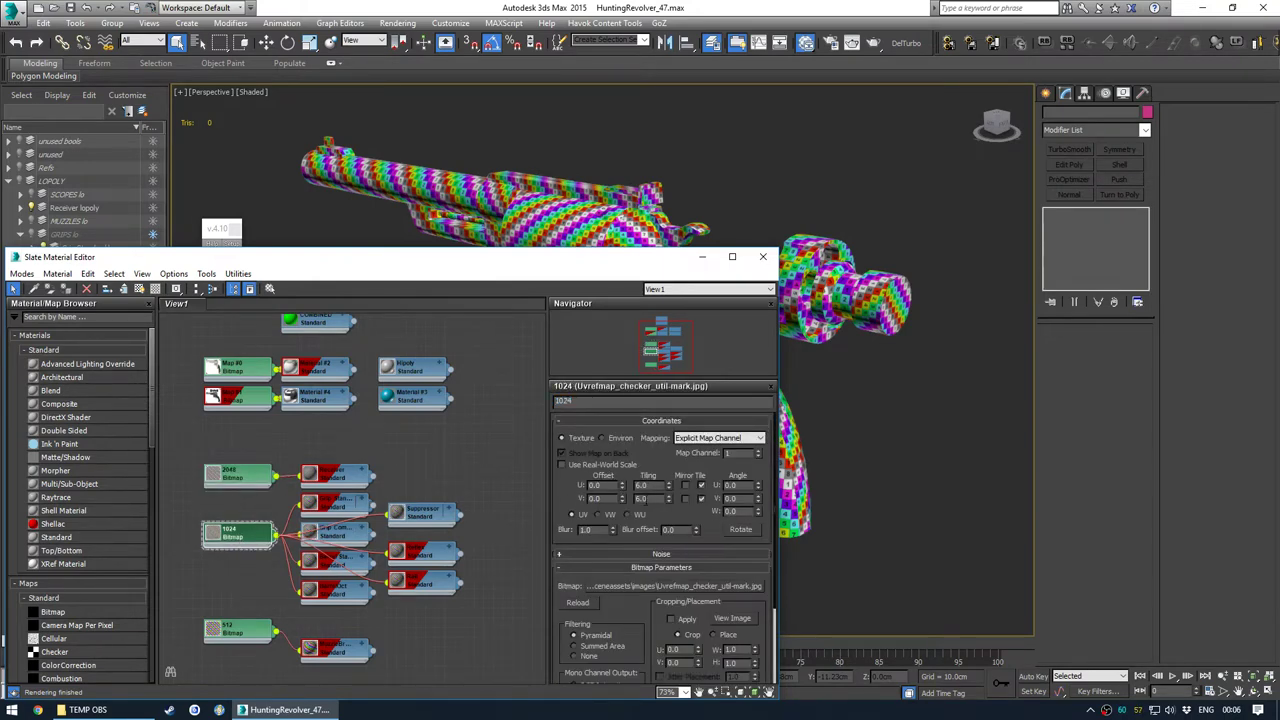
double_click(240, 634)
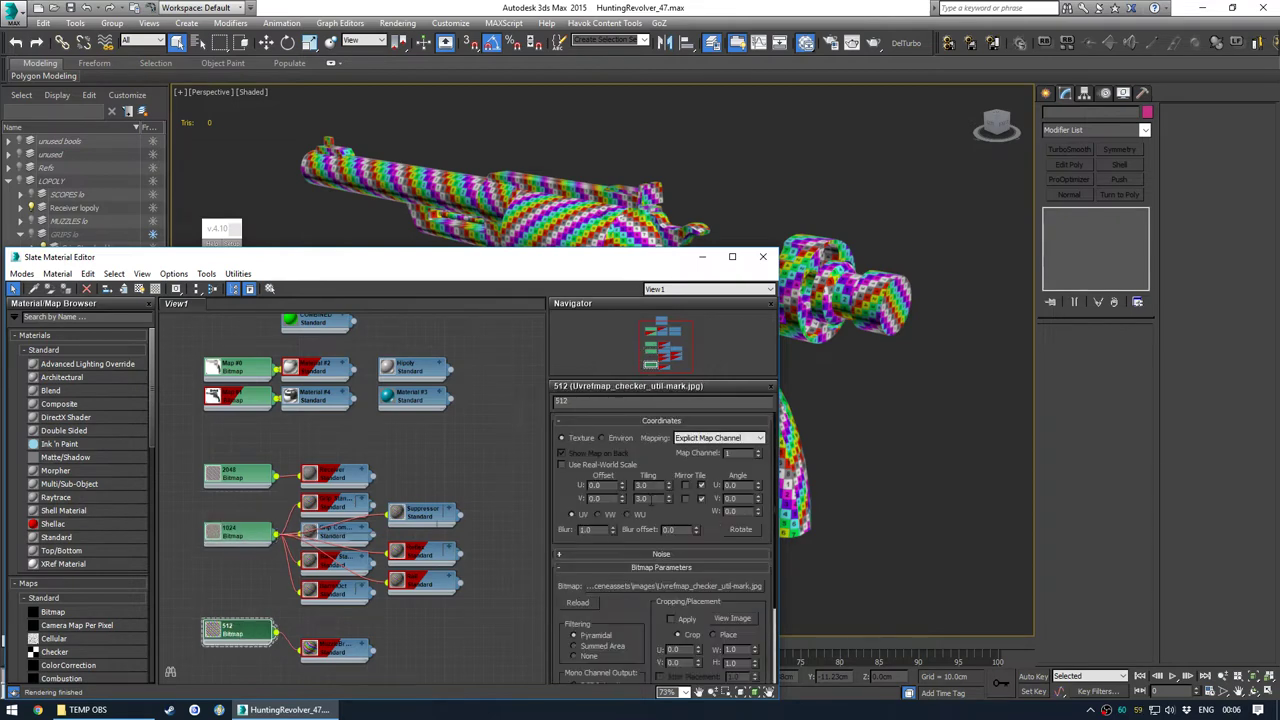
middle_click_drag(215, 530, 217, 466)
left_click(246, 503)
scroll(308, 470, "up", 1)
middle_click_drag(318, 482, 316, 487)
double_click(240, 468)
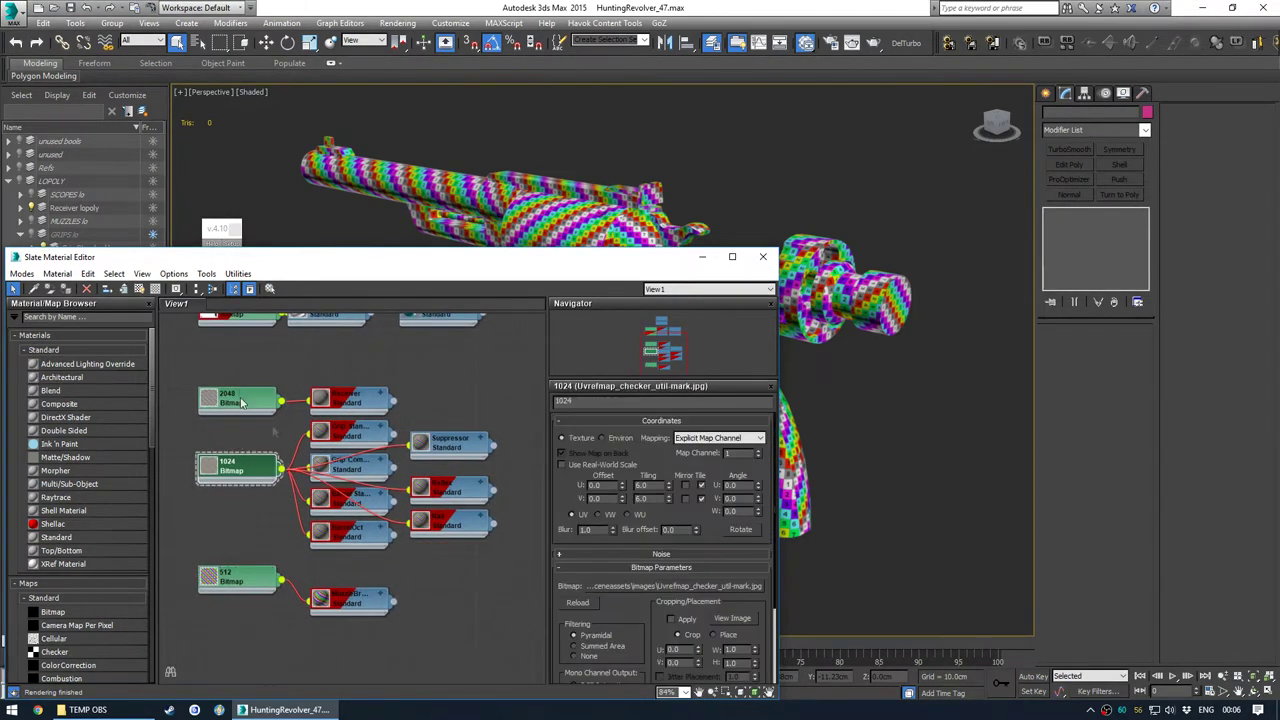
scroll(335, 478, "up", 2)
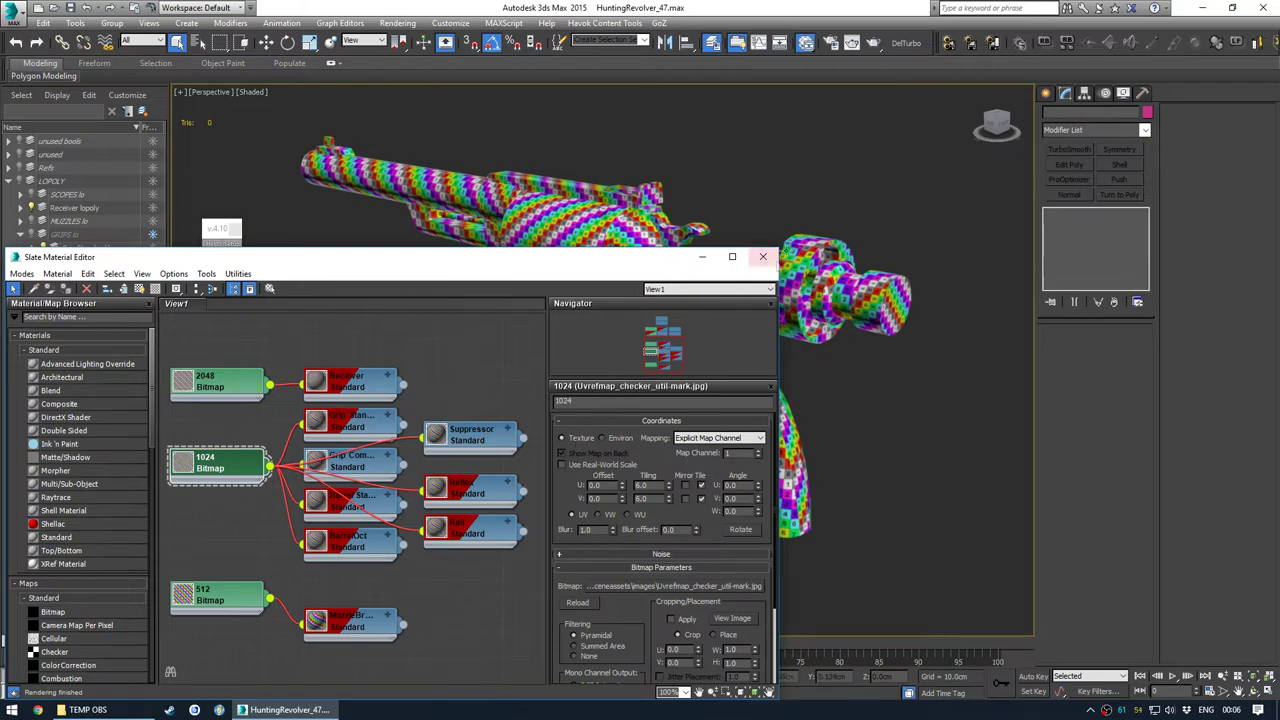
left_click(763, 256)
Compare the checker pattern's scale across the revolver's grip, receiver and barrel from the side
scroll(665, 392, "up", 8)
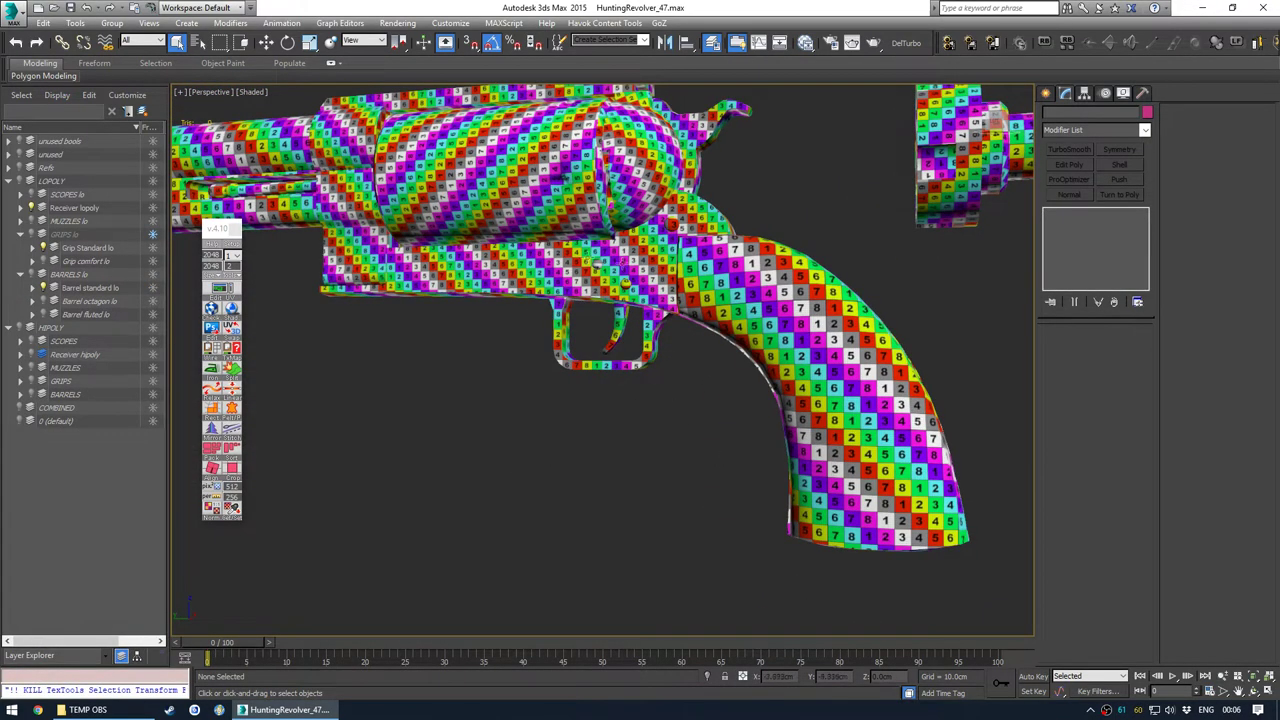
middle_click_drag(558, 262, 590, 292)
scroll(614, 297, "down", 5)
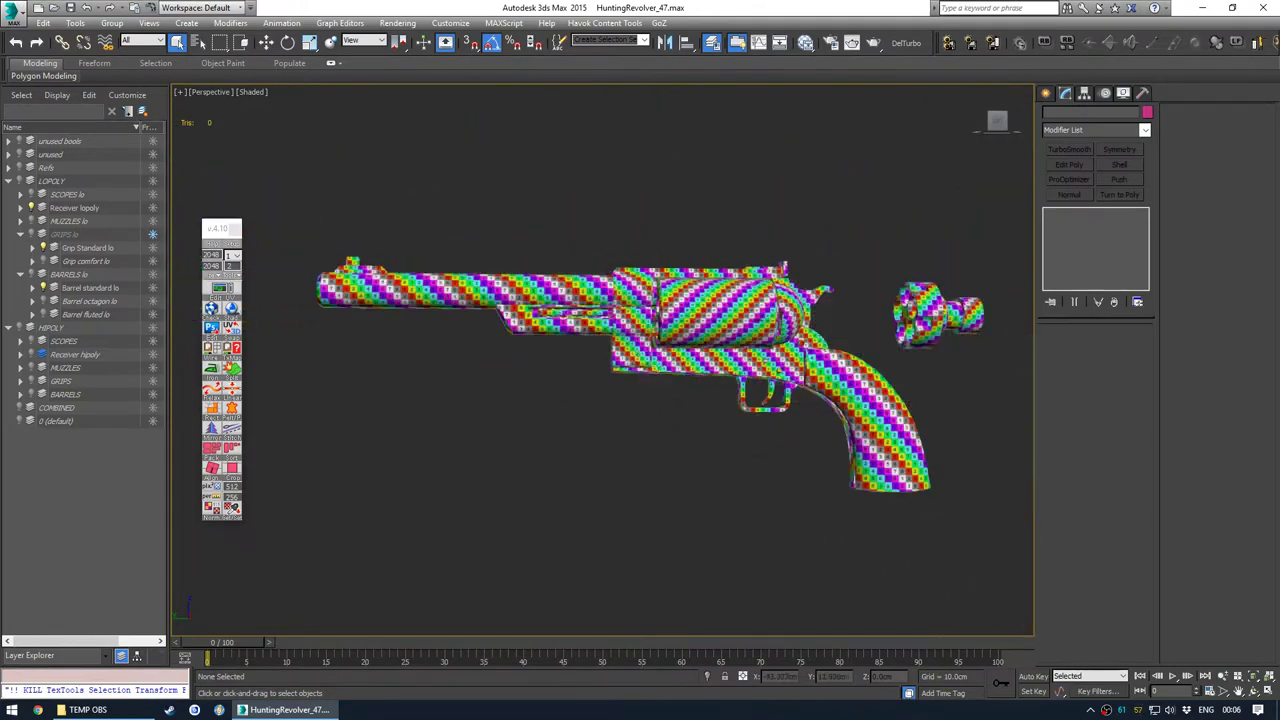
middle_click_drag(658, 367, 637, 340)
scroll(630, 342, "up", 3)
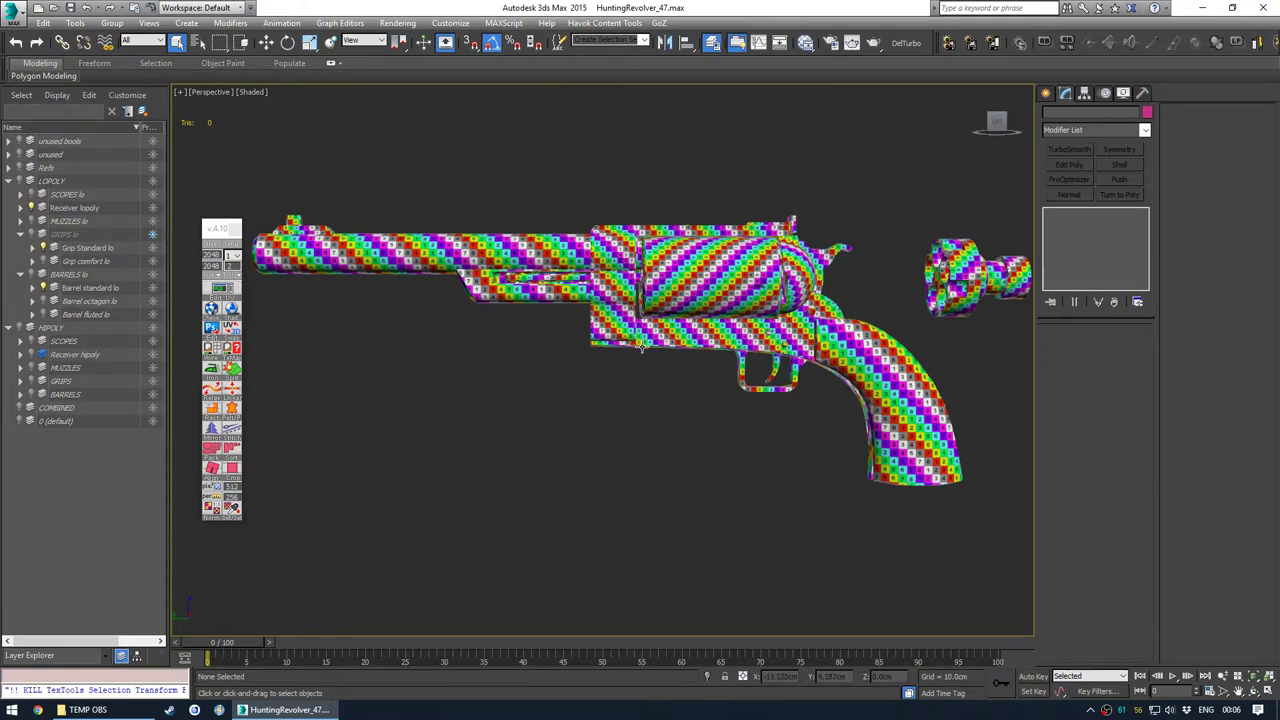
middle_click_drag(635, 311, 637, 310)
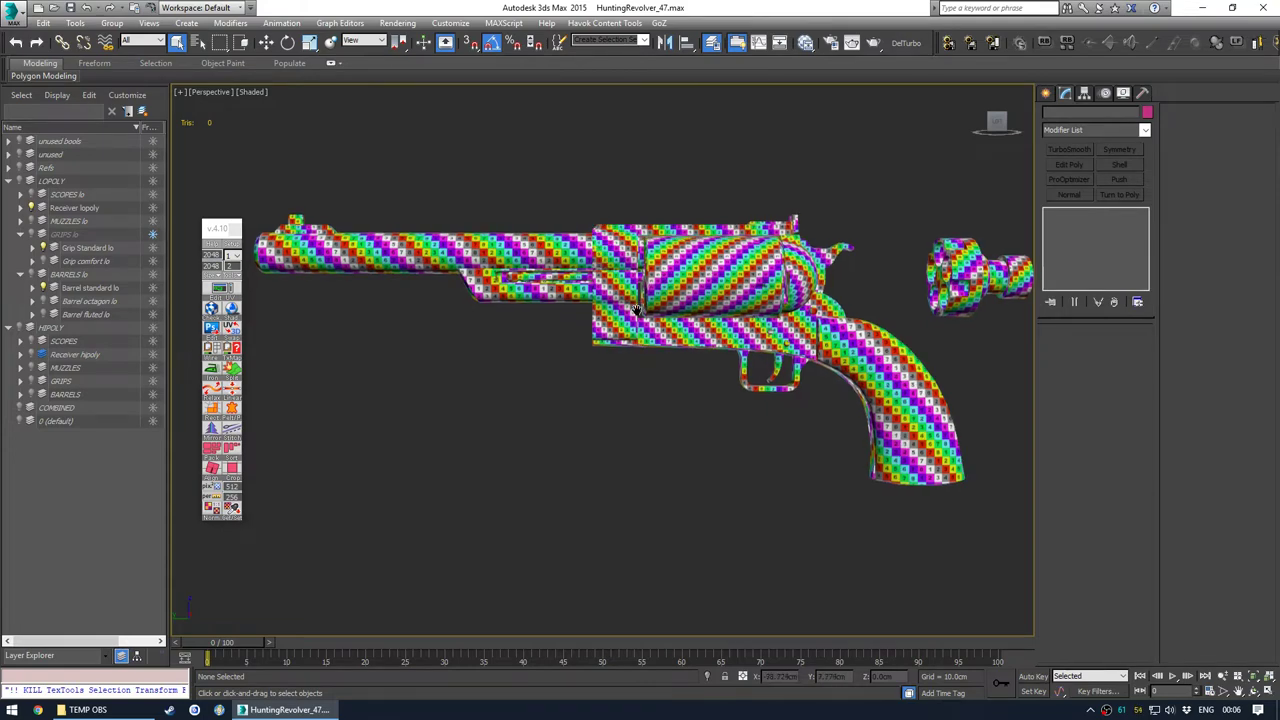
Connect the 1024 checker bitmap to the Receiver material in place of the 2048 bitmap
key("m")
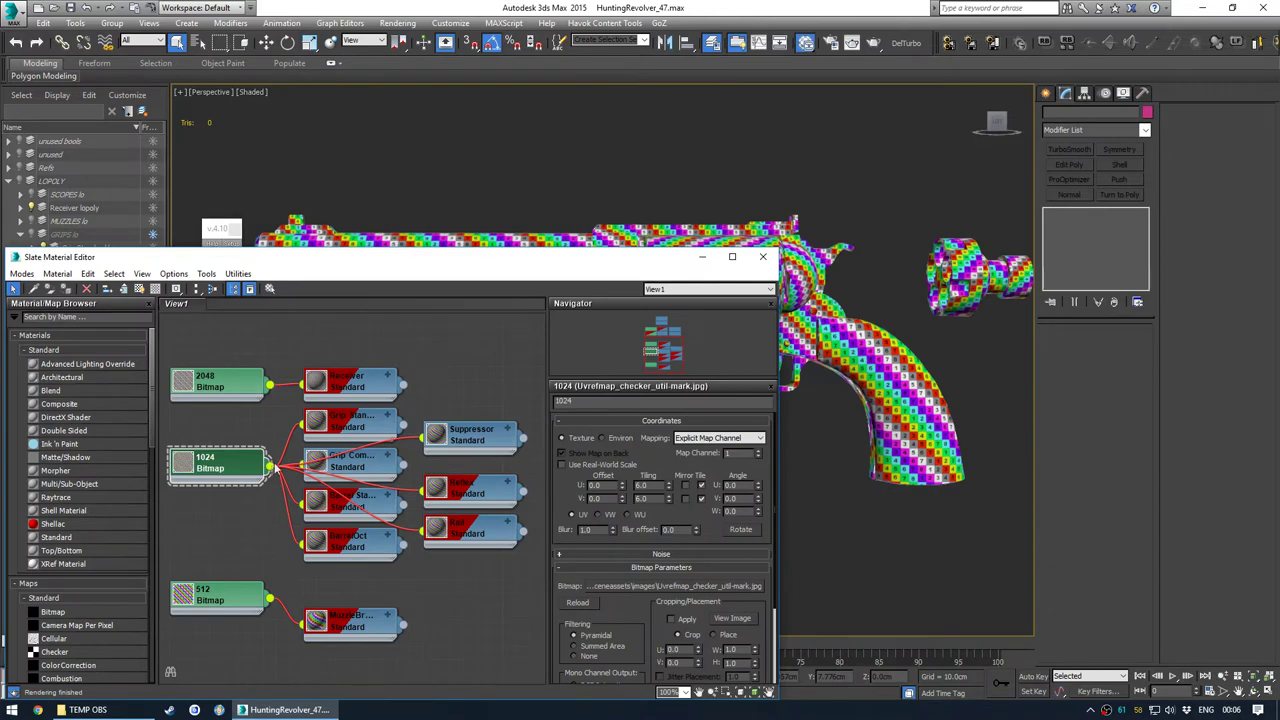
left_click_drag(298, 380, 302, 383)
left_click(330, 414)
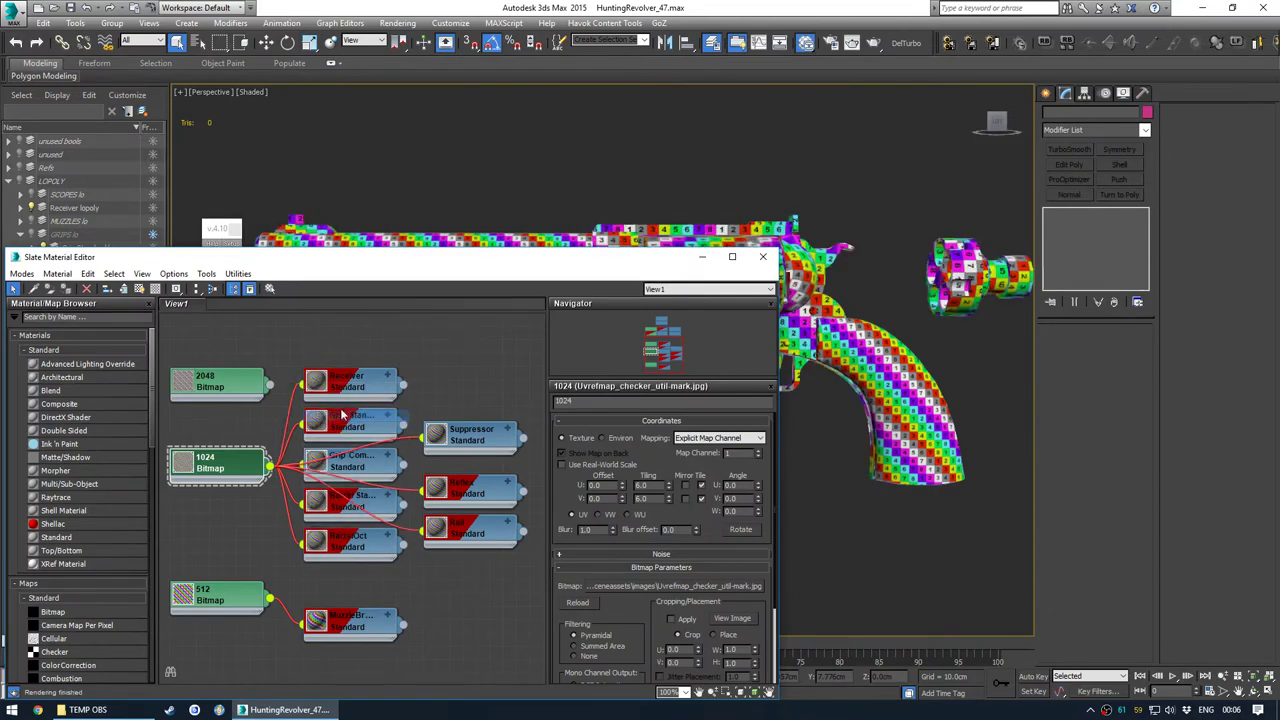
Close the Slate Material Editor and compare checker density across the revolver's grip, receiver and barrel from several angles
left_click(763, 257)
middle_click_drag(596, 411, 629, 387)
left_click(615, 285)
middle_click_drag(615, 285, 517, 377, "alt")
left_click(517, 377)
scroll(568, 315, "up", 3)
middle_click_drag(760, 237, 640, 328)
scroll(666, 426, "down", 3)
left_click(622, 340)
key("ctrl+d")
key("ctrl+z")
mouse_move(572, 414)
middle_mouse_down("alt")
mouse_move(563, 440)
mouse_move(528, 432)
mouse_move(650, 441)
mouse_move(571, 421)
mouse_move(709, 420)
mouse_move(700, 434)
mouse_move(551, 426)
mouse_move(562, 393)
middle_mouse_up("alt")
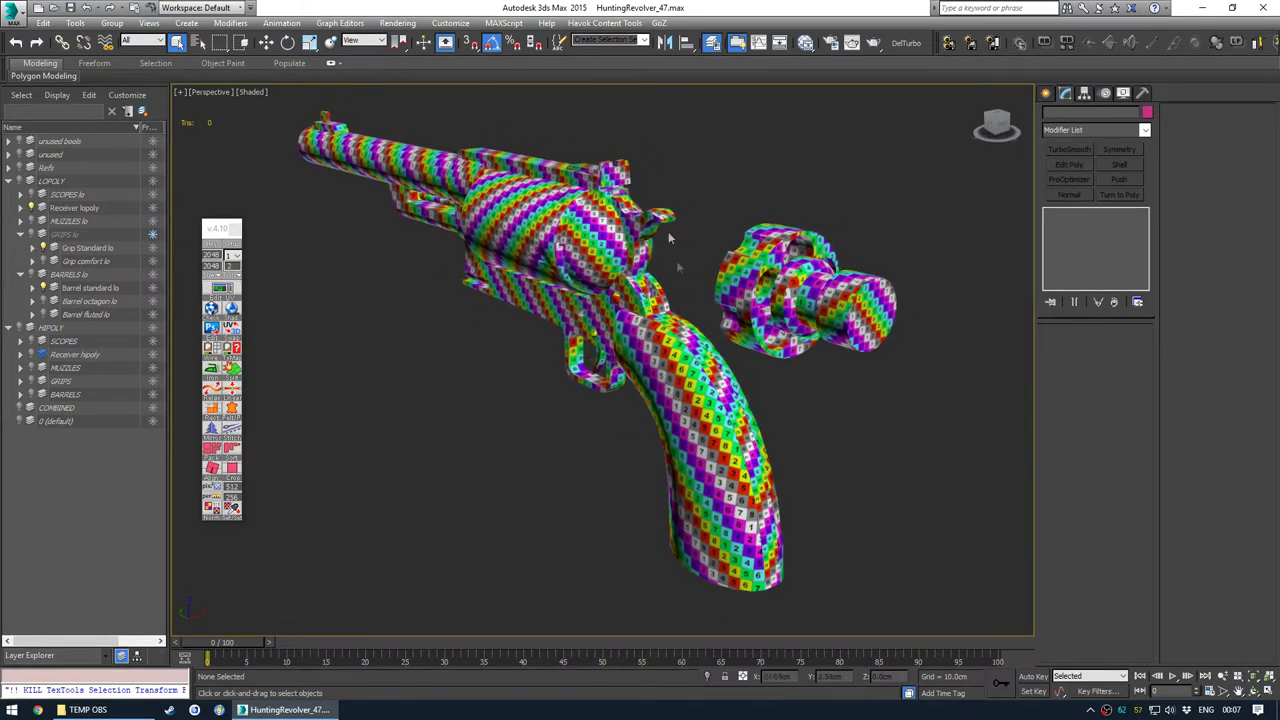
Examine the checker scale up close on the cylinder, grip and round frame pins
middle_click_drag(612, 313, 636, 333, "alt")
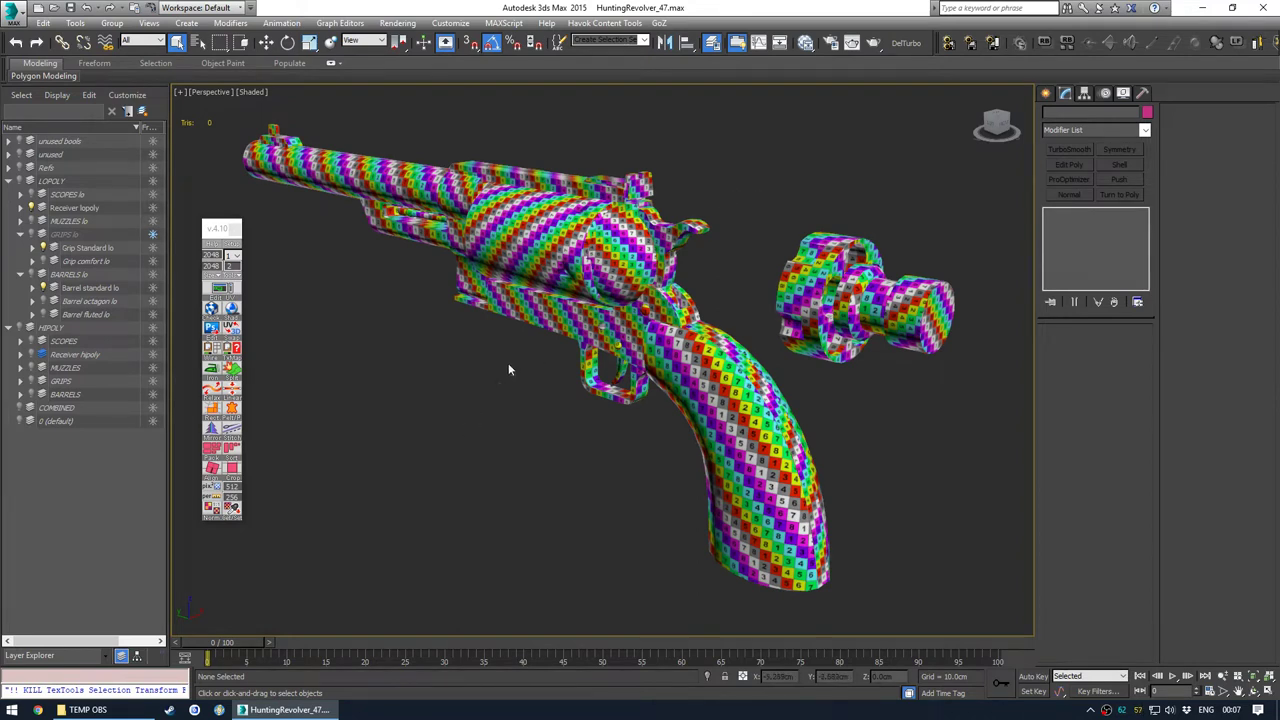
middle_click_drag(496, 359, 716, 286, "alt")
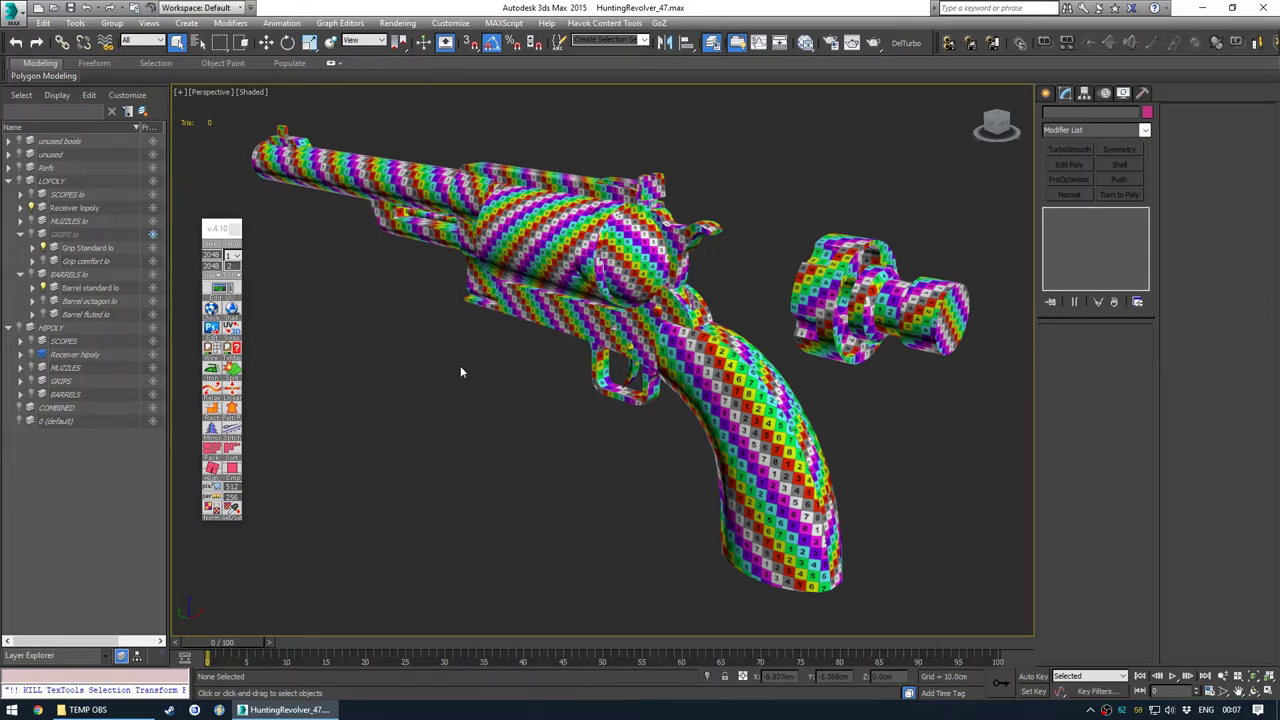
scroll(625, 199, "up", 4)
middle_click_drag(745, 232, 704, 290, "alt")
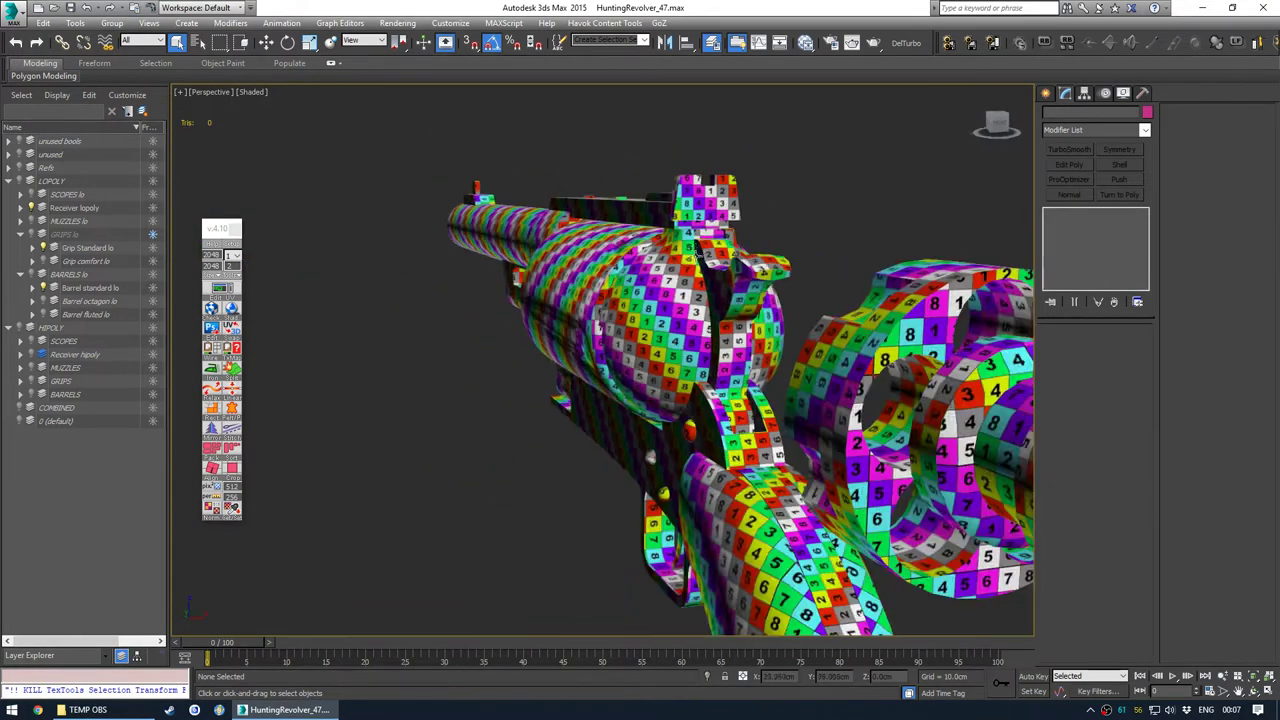
scroll(704, 320, "down", 2)
middle_click_drag(700, 400, 690, 319)
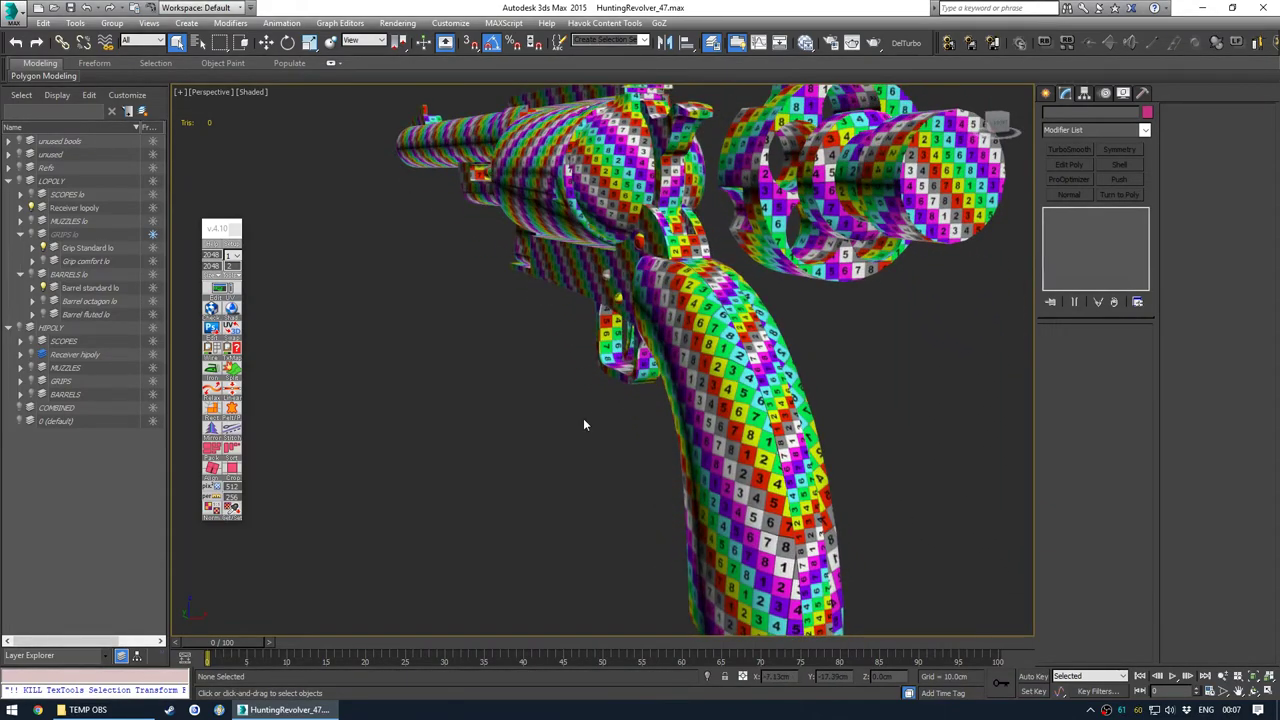
scroll(650, 255, "up", 4)
middle_click_drag(650, 257, 692, 289, "alt")
middle_click_drag(548, 284, 639, 298)
scroll(639, 282, "up", 5)
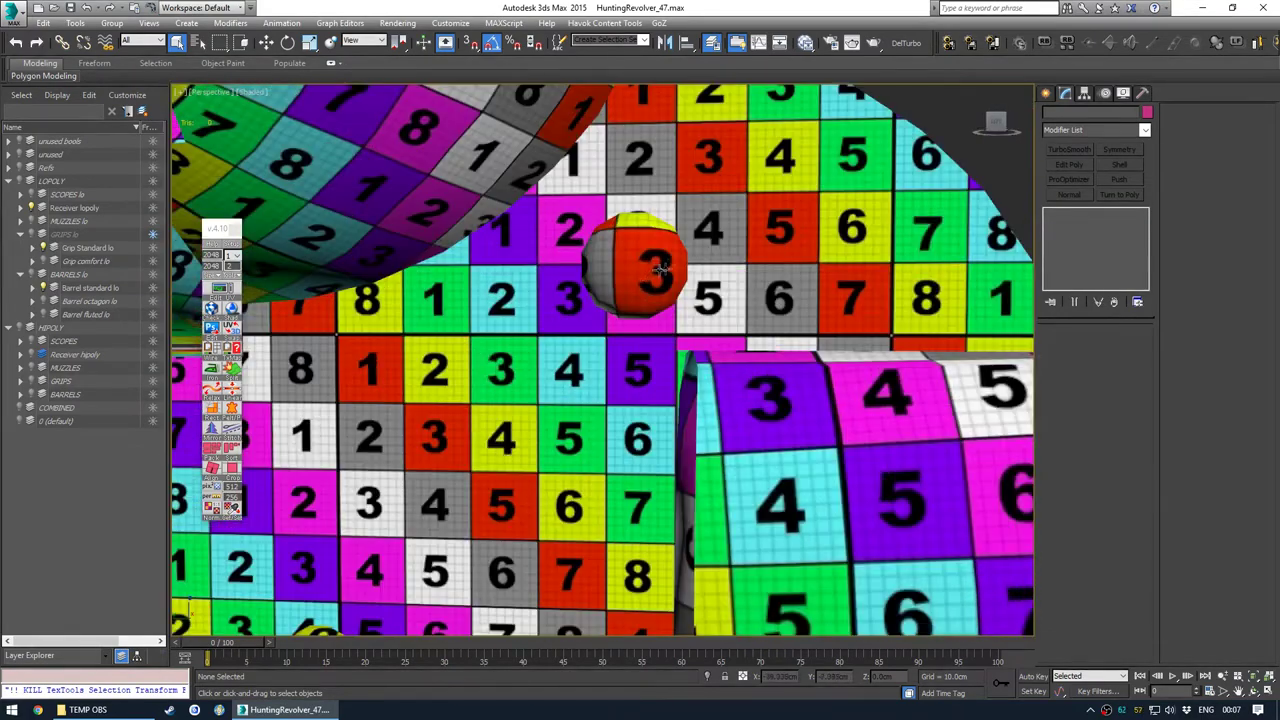
left_click(671, 264)
scroll(656, 287, "down", 7)
key("ctrl+a")
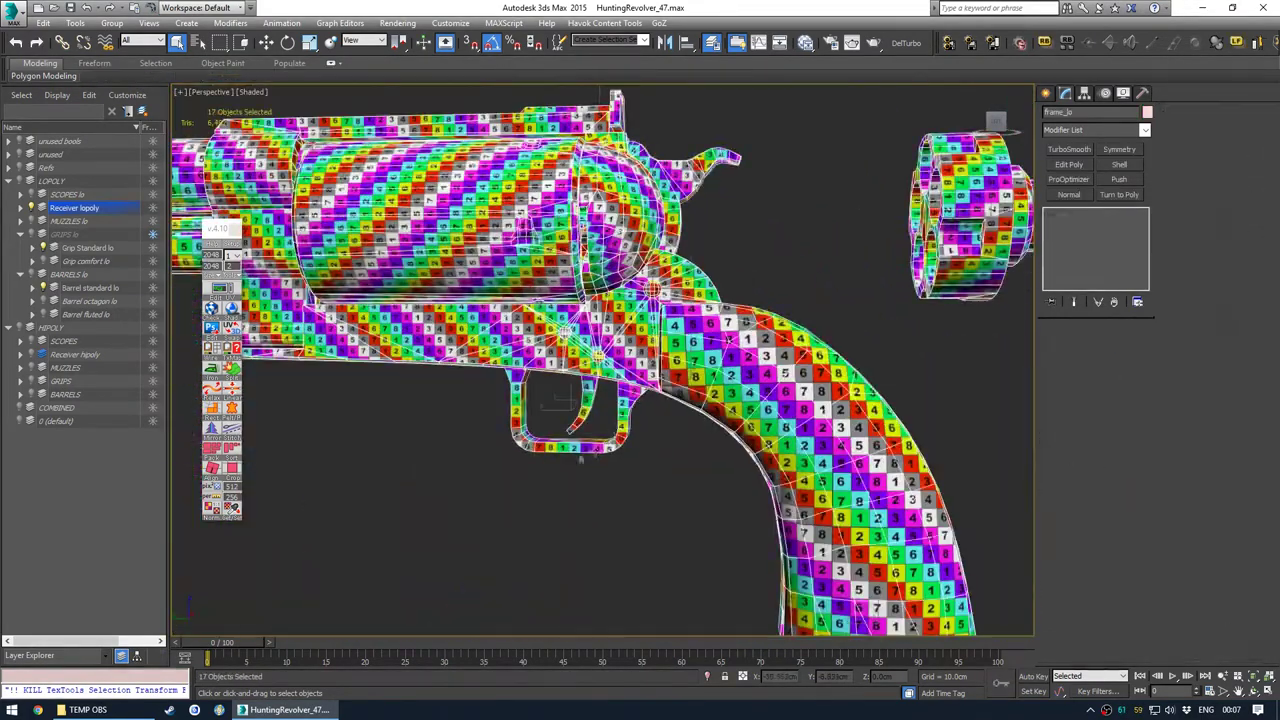
left_click(222, 289)
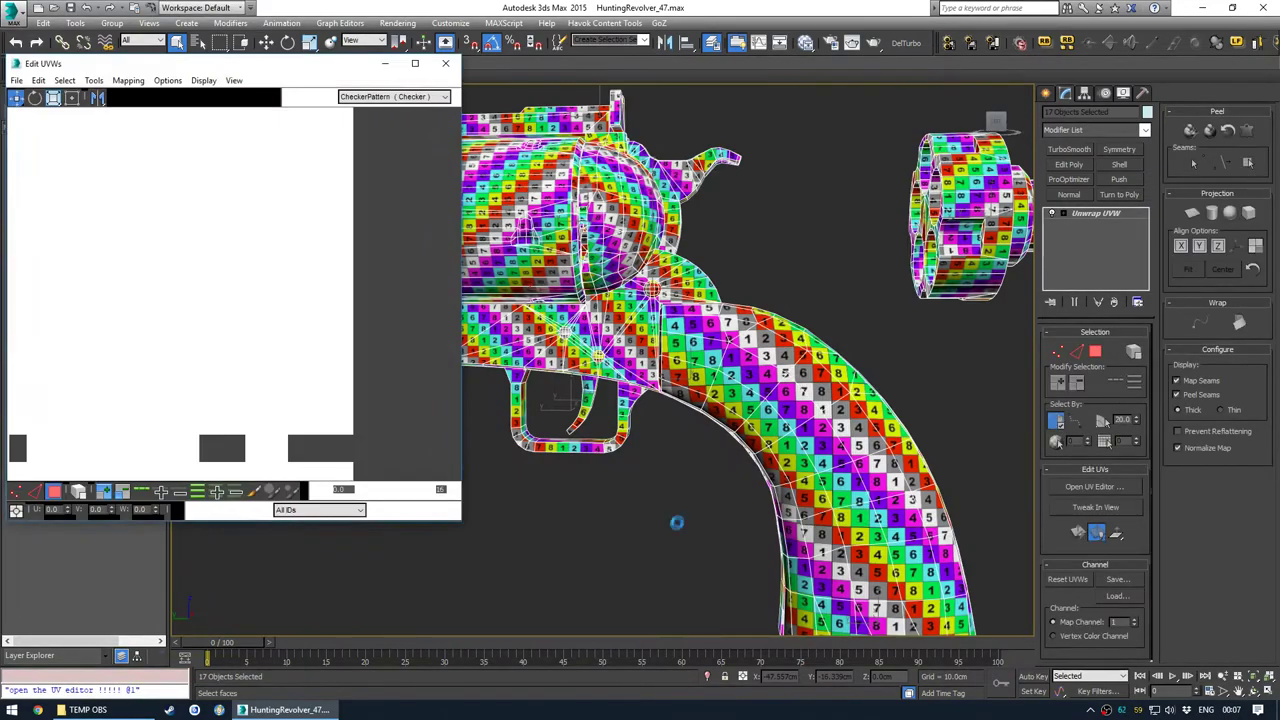
scroll(656, 289, "up", 7)
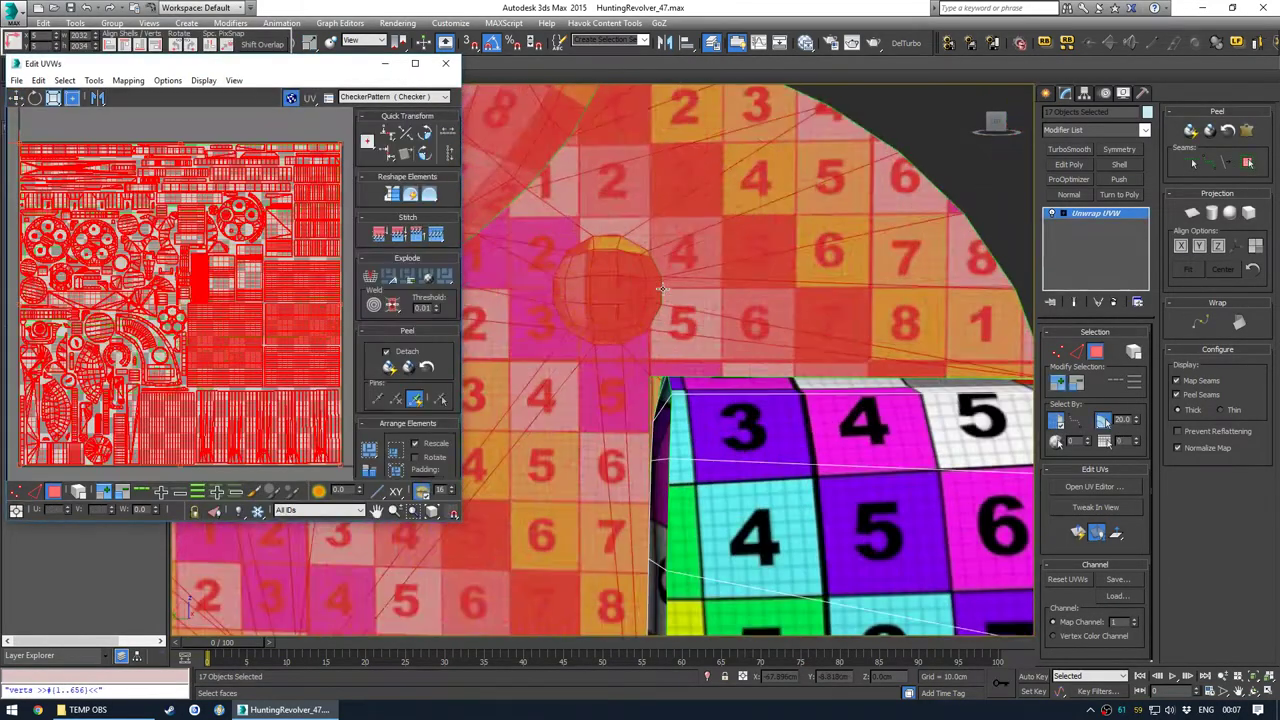
left_click(643, 289)
scroll(243, 212, "up", 8)
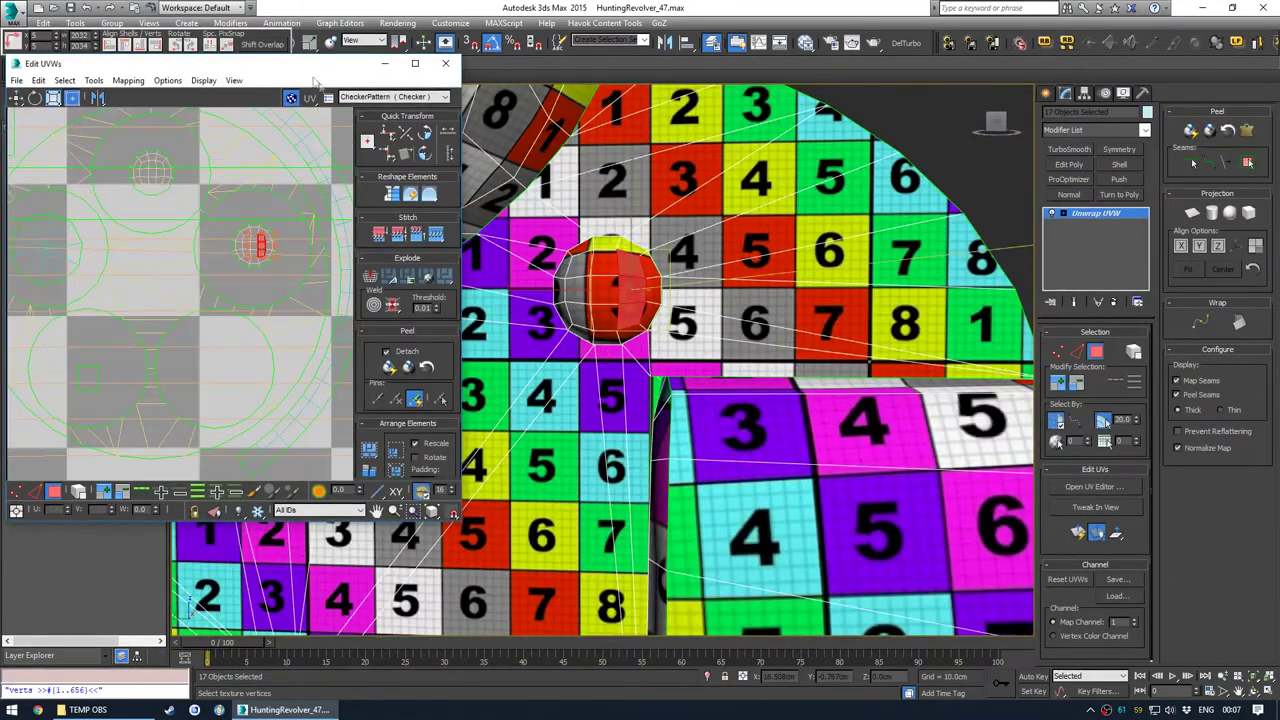
left_click(290, 97)
scroll(190, 249, "down", 9)
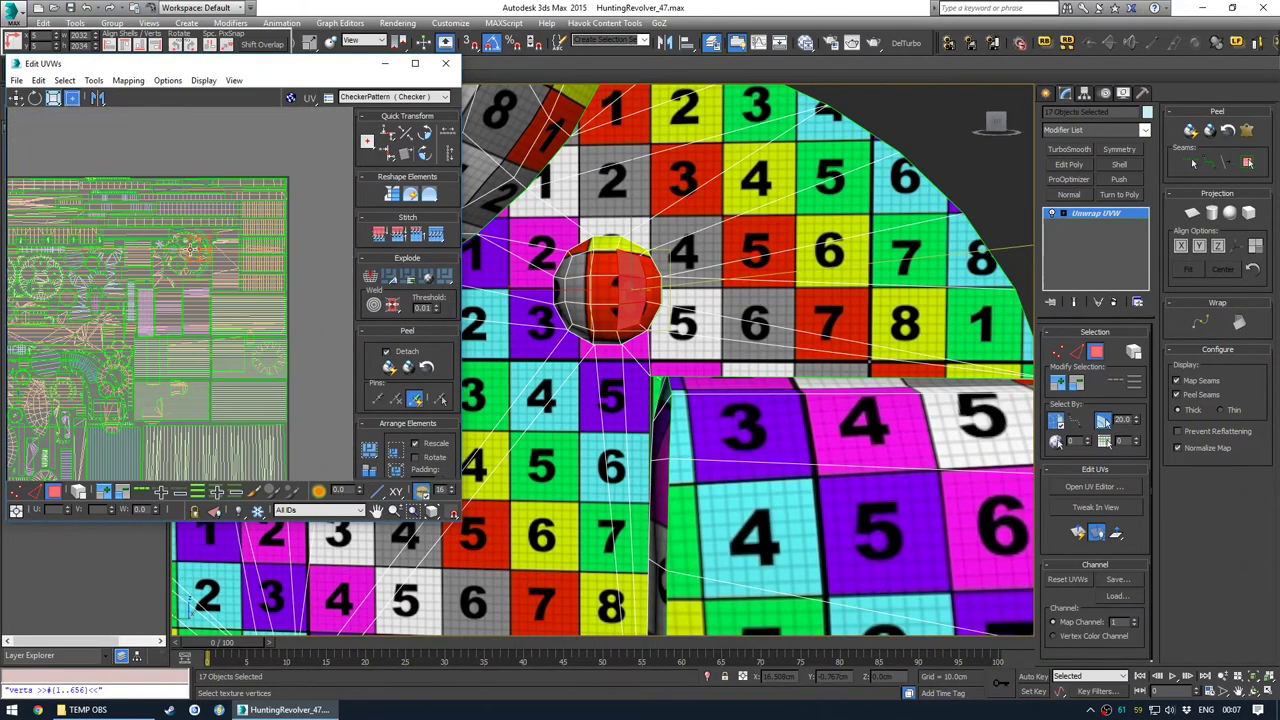
scroll(687, 290, "down", 8)
middle_click_drag(687, 300, 674, 416, "alt")
right_click(1091, 211)
left_click(1118, 231)
left_click(821, 220)
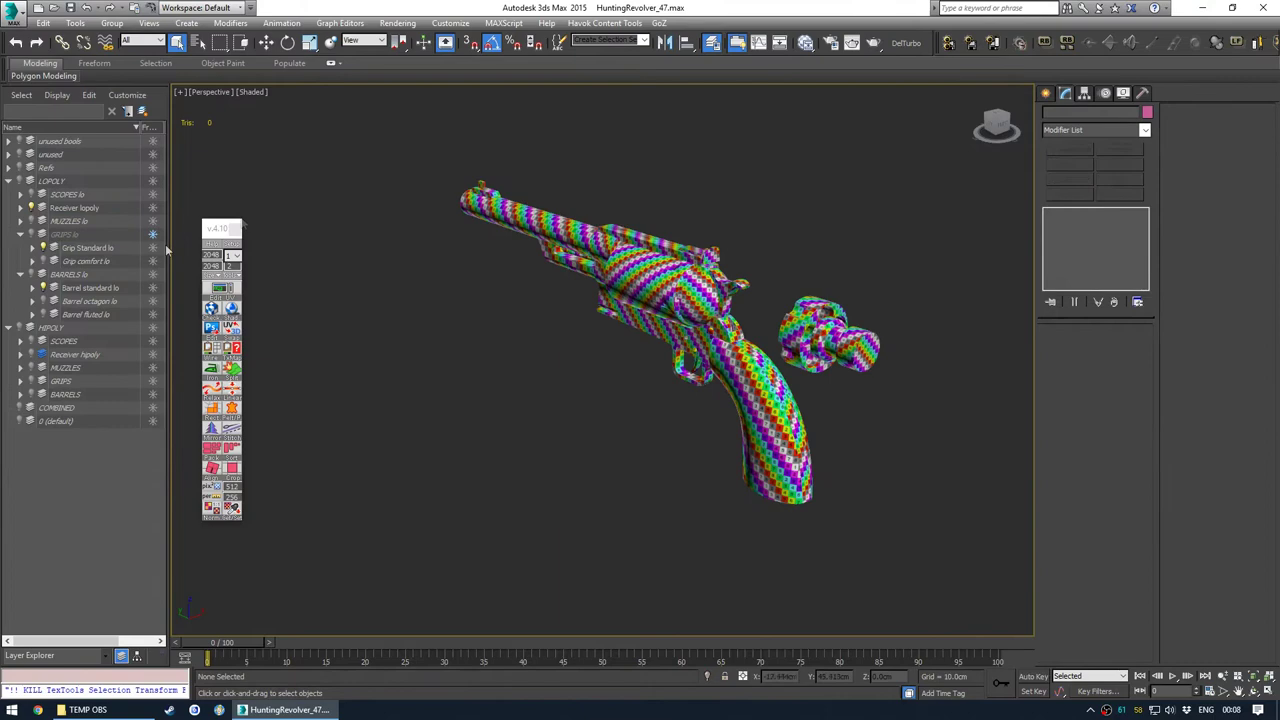
Hide the Grip Standard lo and Barrel standard lo layers, then open all receiver objects in a maximized UV editor without the checker background
left_click(43, 249)
left_click(43, 288)
key("ctrl+a")
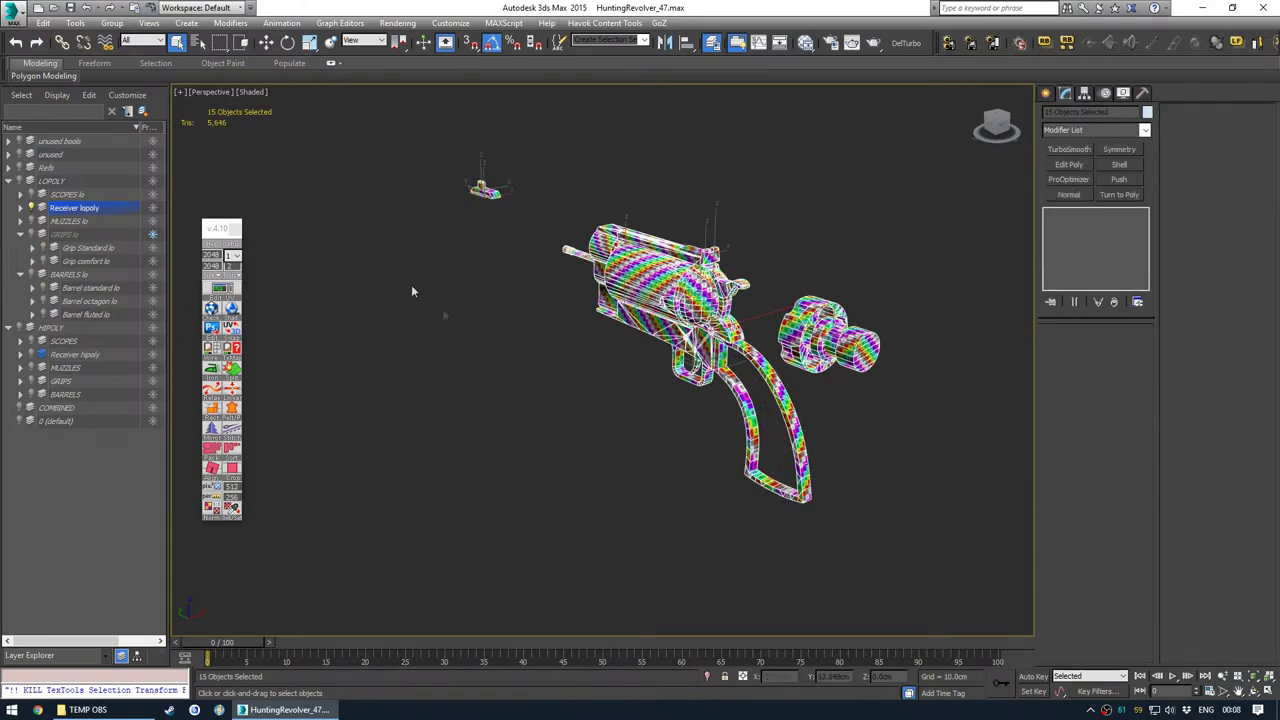
left_click(231, 291)
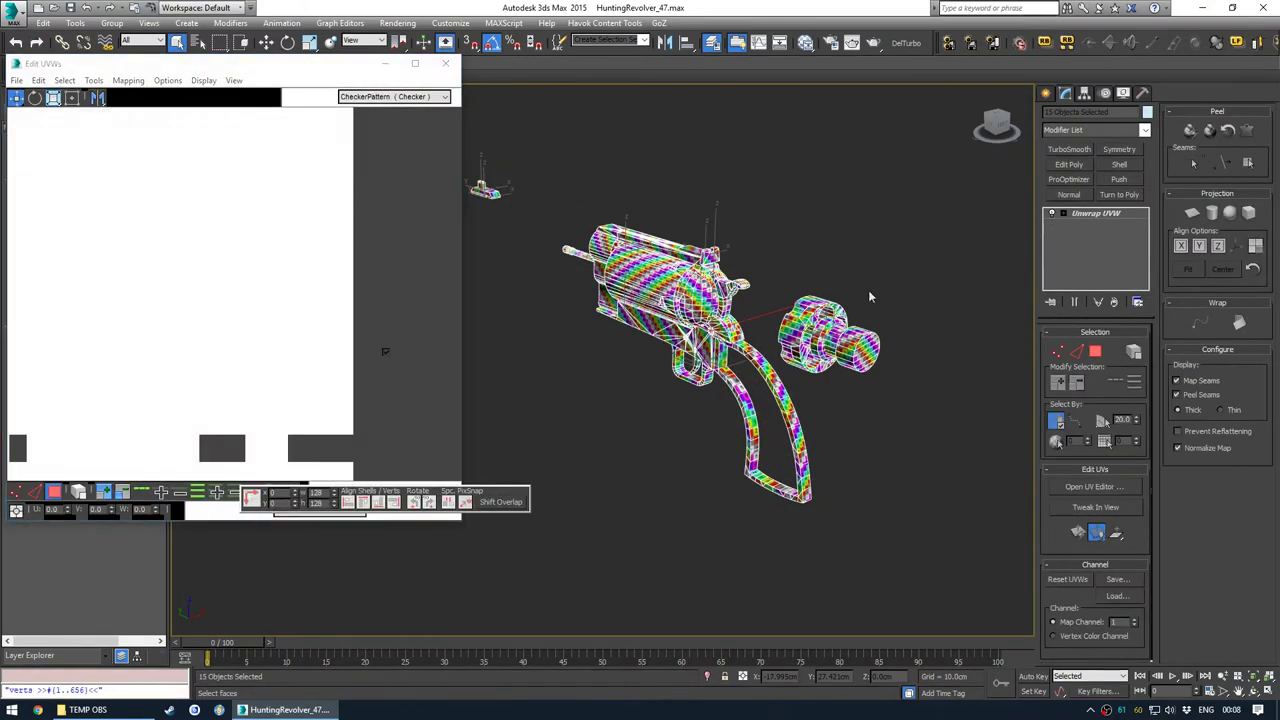
left_click(415, 64)
left_click(993, 185)
left_click(1110, 38)
Select the whole UV island of the upper round frame pin and shift it slightly within its cylinder-hole circle
scroll(436, 431, "up", 6)
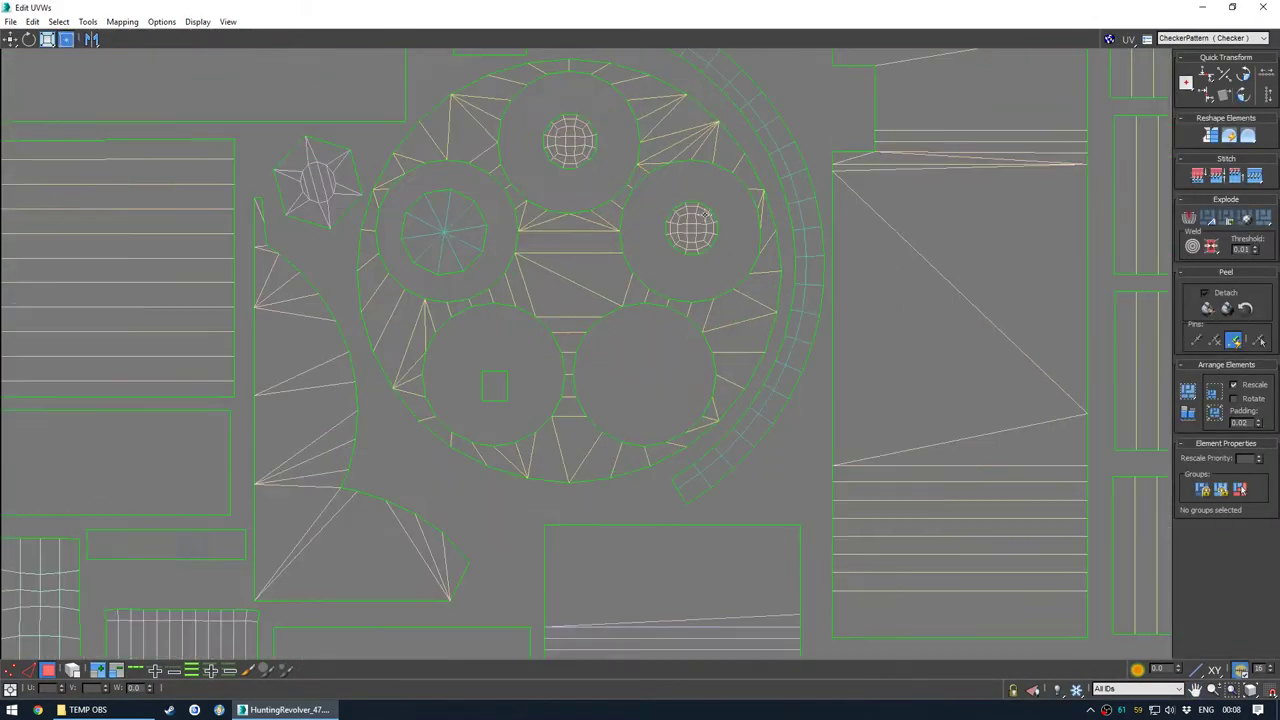
left_click(68, 675)
scroll(688, 246, "up", 2)
left_click_drag(570, 8, 335, 112)
scroll(803, 408, "up", 5)
middle_click_drag(803, 408, 853, 322, "alt")
scroll(853, 321, "up", 4)
scroll(307, 310, "down", 6)
scroll(235, 400, "up", 5)
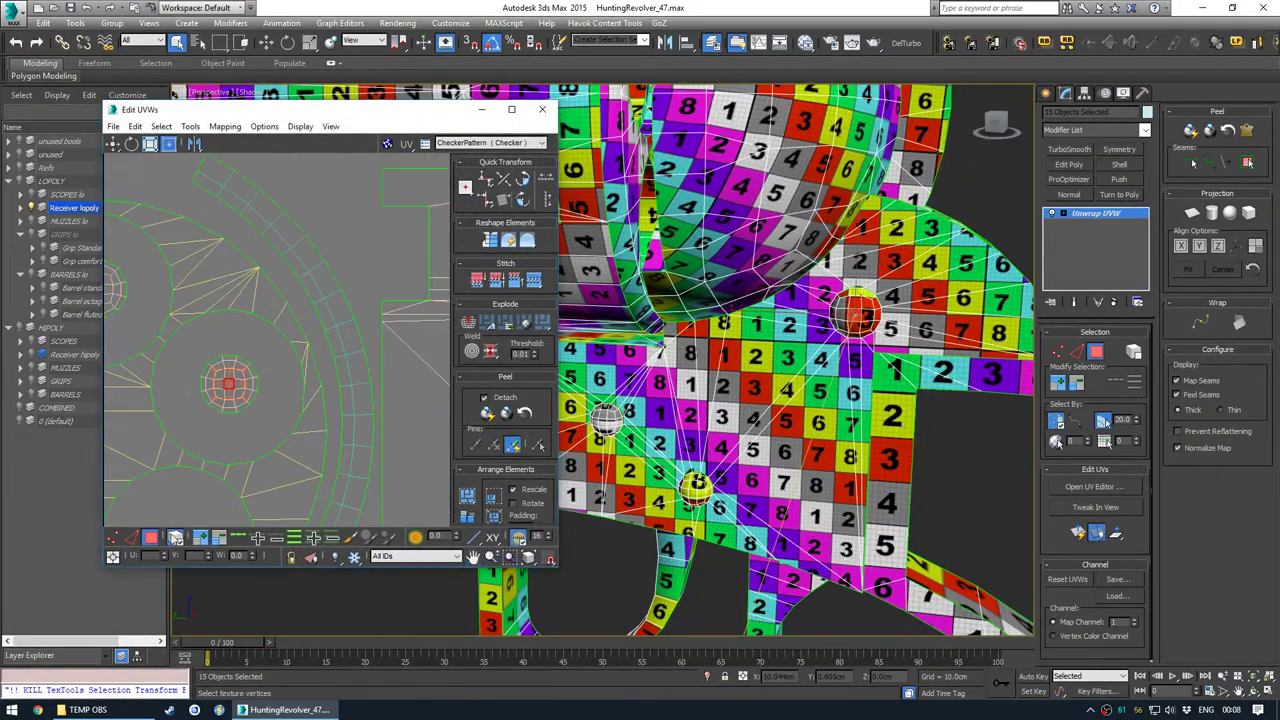
scroll(228, 385, "up", 5)
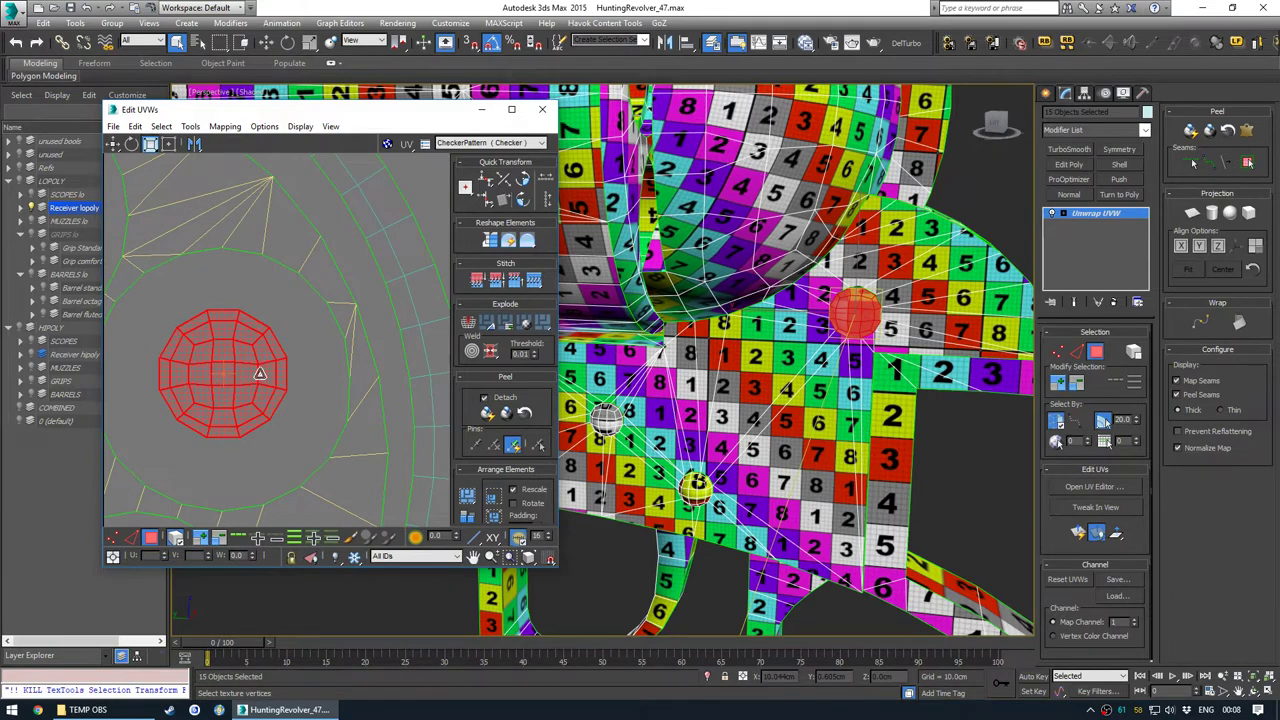
scroll(900, 315, "up", 5)
middle_click_drag(900, 315, 872, 334, "alt")
mouse_move(243, 387)
left_mouse_down()
mouse_move(227, 386)
mouse_move(256, 389)
left_mouse_up()
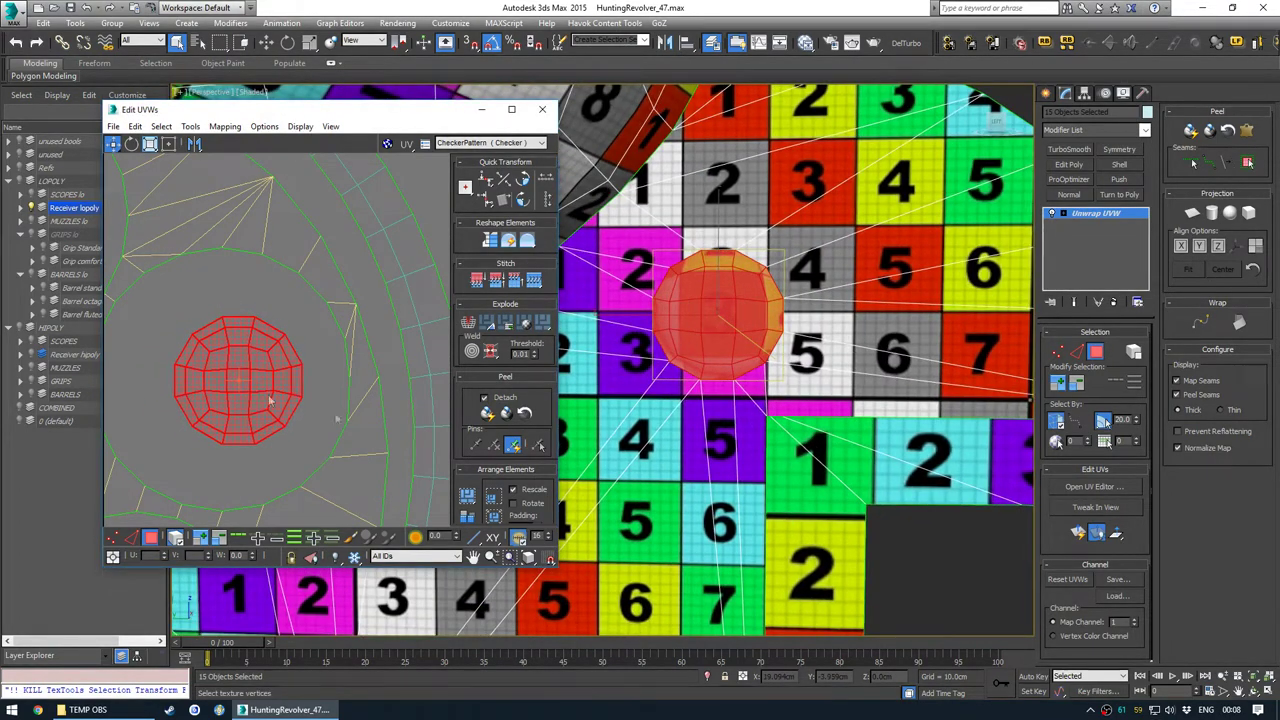
Find the UV island of the lower round frame pin above the trigger guard and rescale it inside its circle
left_click(952, 549)
scroll(726, 427, "down", 8)
scroll(716, 445, "up", 8)
mouse_move(716, 445)
middle_mouse_down("alt")
mouse_move(712, 462)
mouse_move(738, 450)
middle_mouse_up("alt")
left_click(691, 424)
scroll(340, 272, "down", 8)
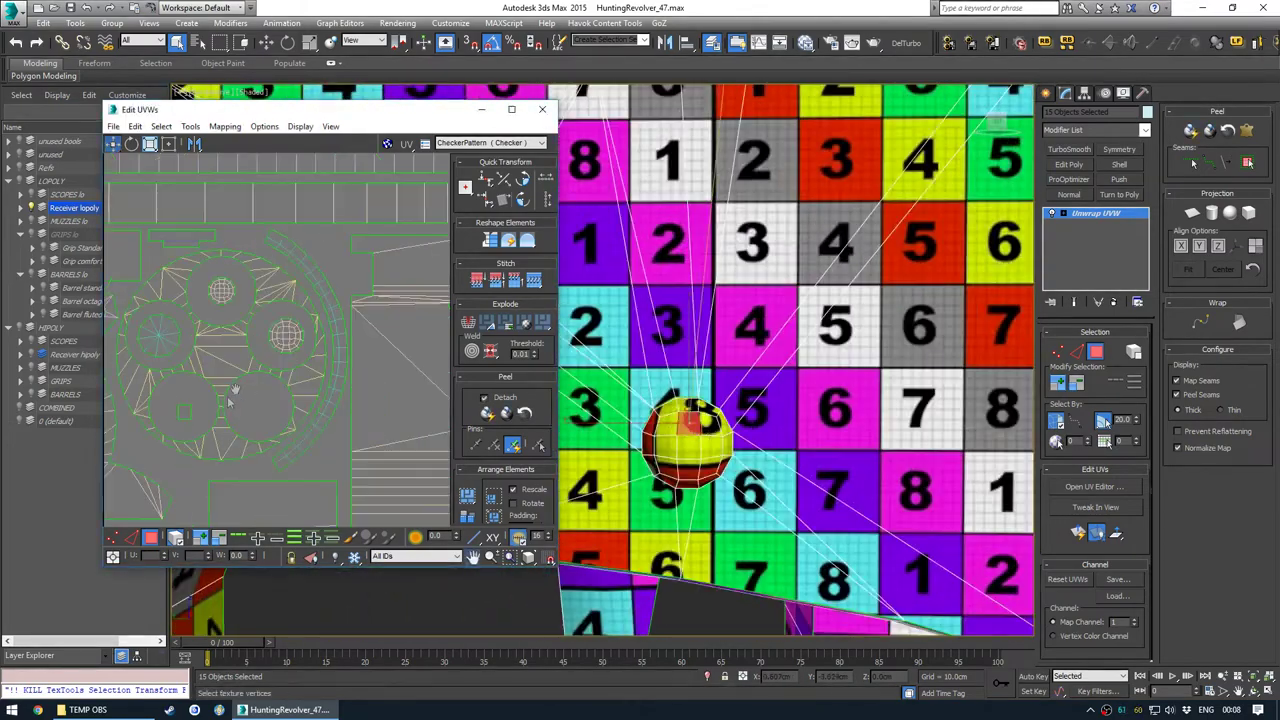
scroll(347, 268, "down", 4)
middle_click_drag(309, 337, 414, 402)
scroll(265, 336, "up", 10)
scroll(265, 375, "down", 8)
middle_click_drag(286, 240, 308, 365)
scroll(308, 365, "up", 4)
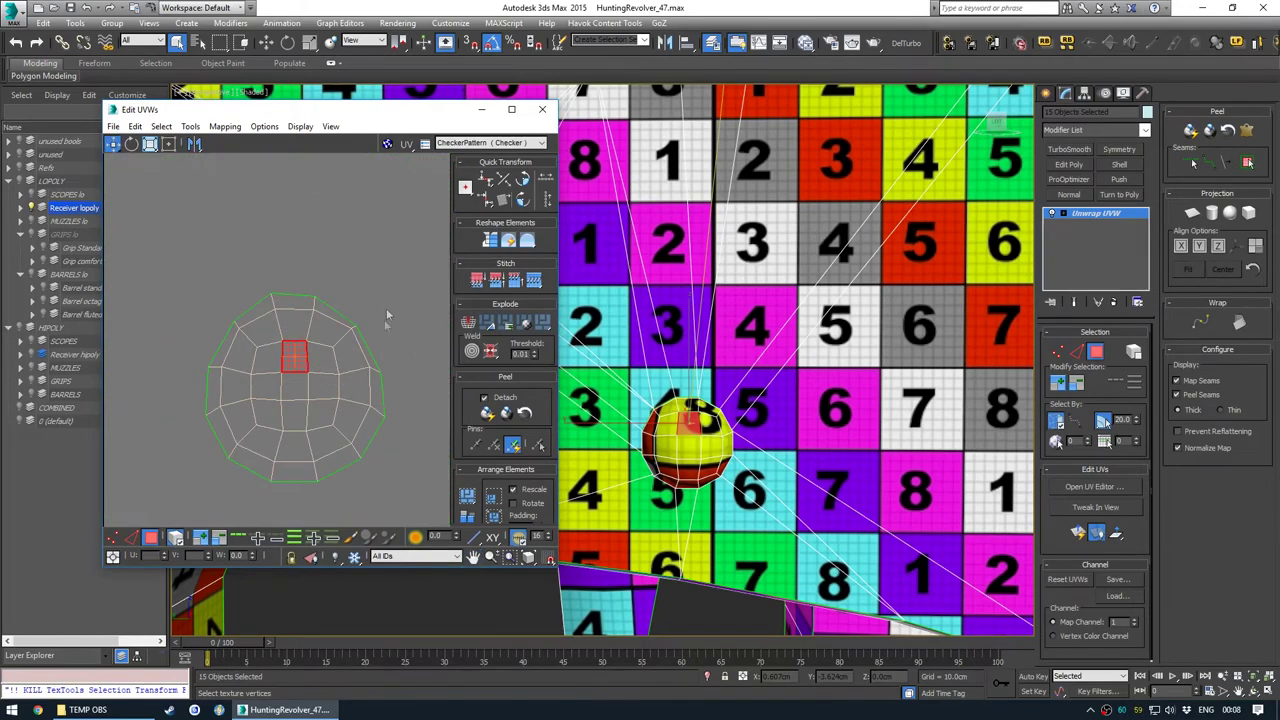
left_click(386, 326)
scroll(200, 430, "down", 1)
scroll(200, 430, "down", 1)
left_click(176, 538)
left_click(260, 394)
scroll(274, 370, "down", 1)
key("r")
left_click_drag(278, 396, 285, 380)
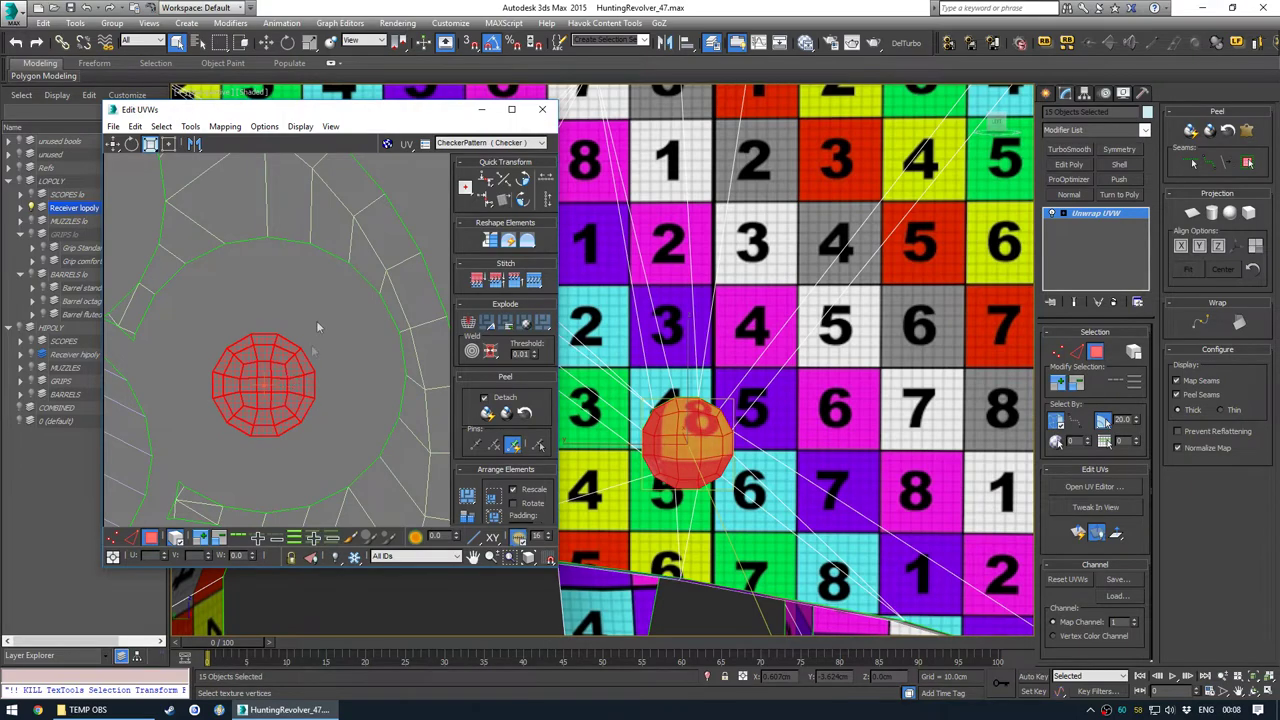
Select the UV island of the remaining front frame pin and move it closer to the centre of its circle
left_click(317, 308)
scroll(317, 309, "down", 4)
middle_click_drag(213, 280, 287, 300)
scroll(287, 300, "up", 3)
left_click(300, 292)
scroll(800, 340, "down", 6)
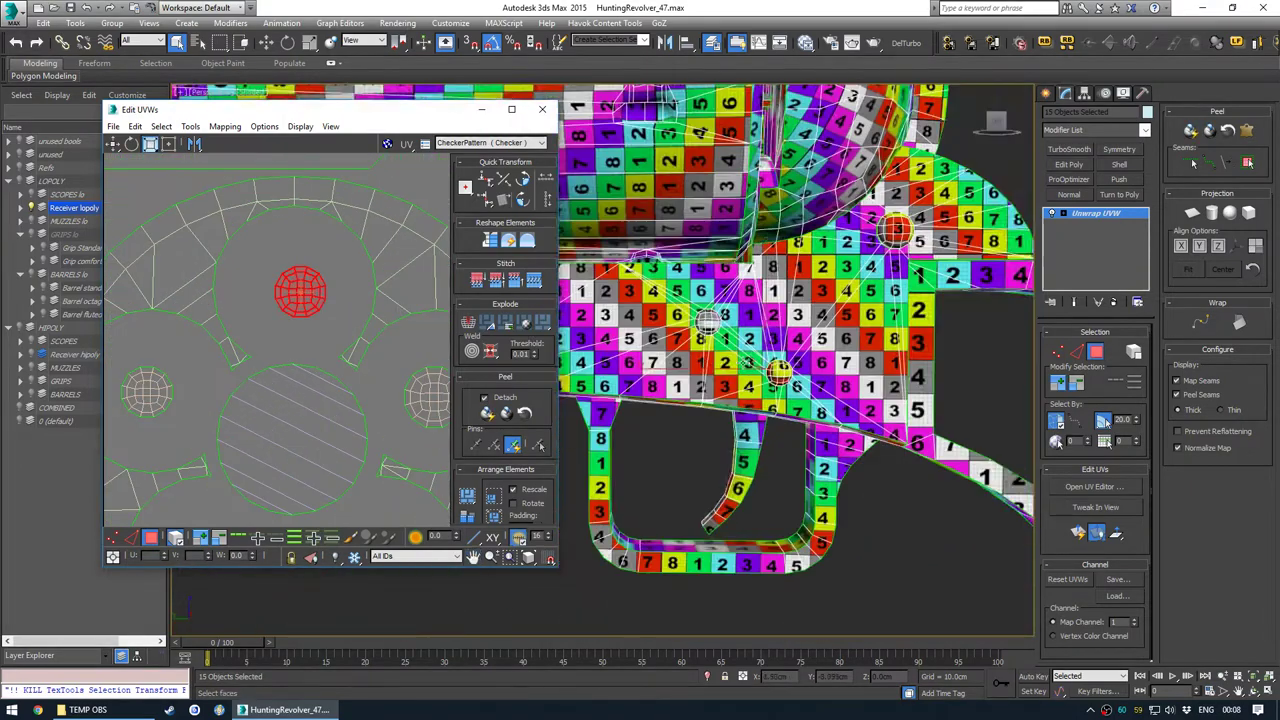
scroll(775, 345, "up", 5)
left_click(684, 303)
scroll(280, 305, "down", 5)
scroll(222, 340, "up", 5)
left_click(192, 338)
scroll(229, 348, "up", 3)
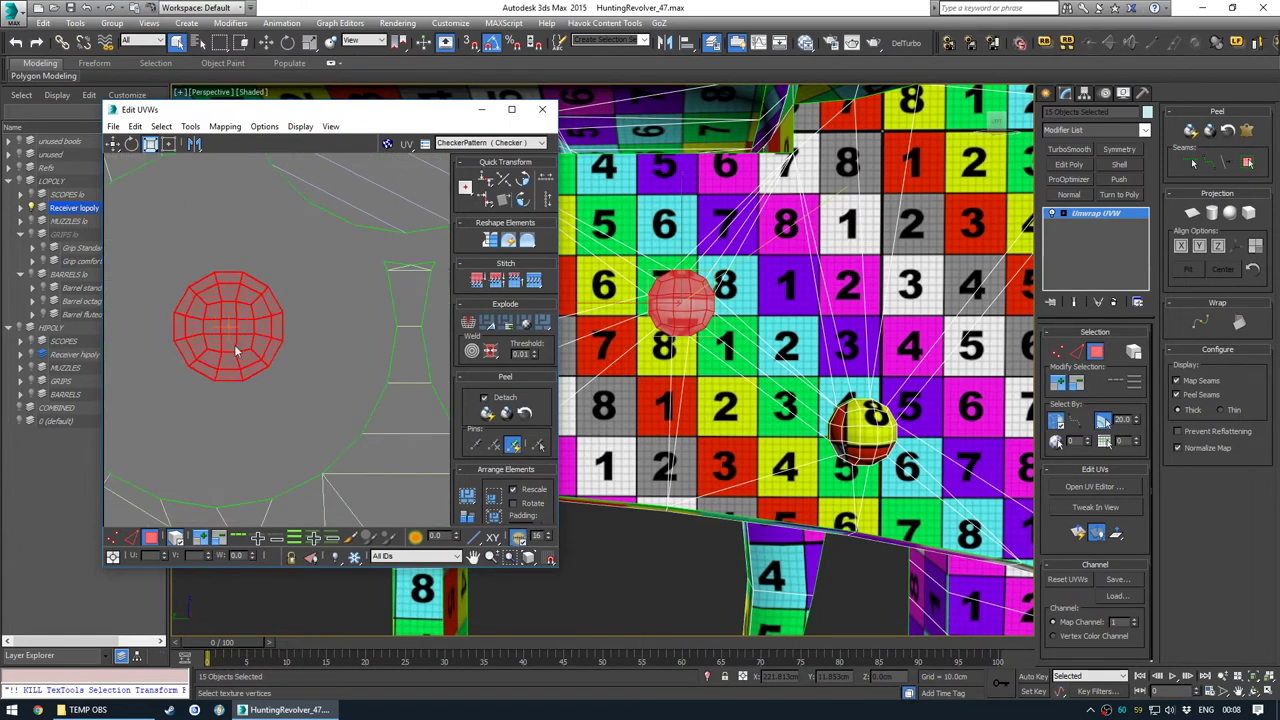
left_click_drag(248, 330, 279, 323)
key("w")
left_click(317, 311)
Check the other pin islands in the cylinder disc and look over the rest of the receiver's UV layout
scroll(305, 319, "down", 3)
scroll(286, 308, "down", 5)
middle_click_drag(332, 322, 263, 365)
scroll(263, 362, "down", 2)
scroll(205, 335, "up", 4)
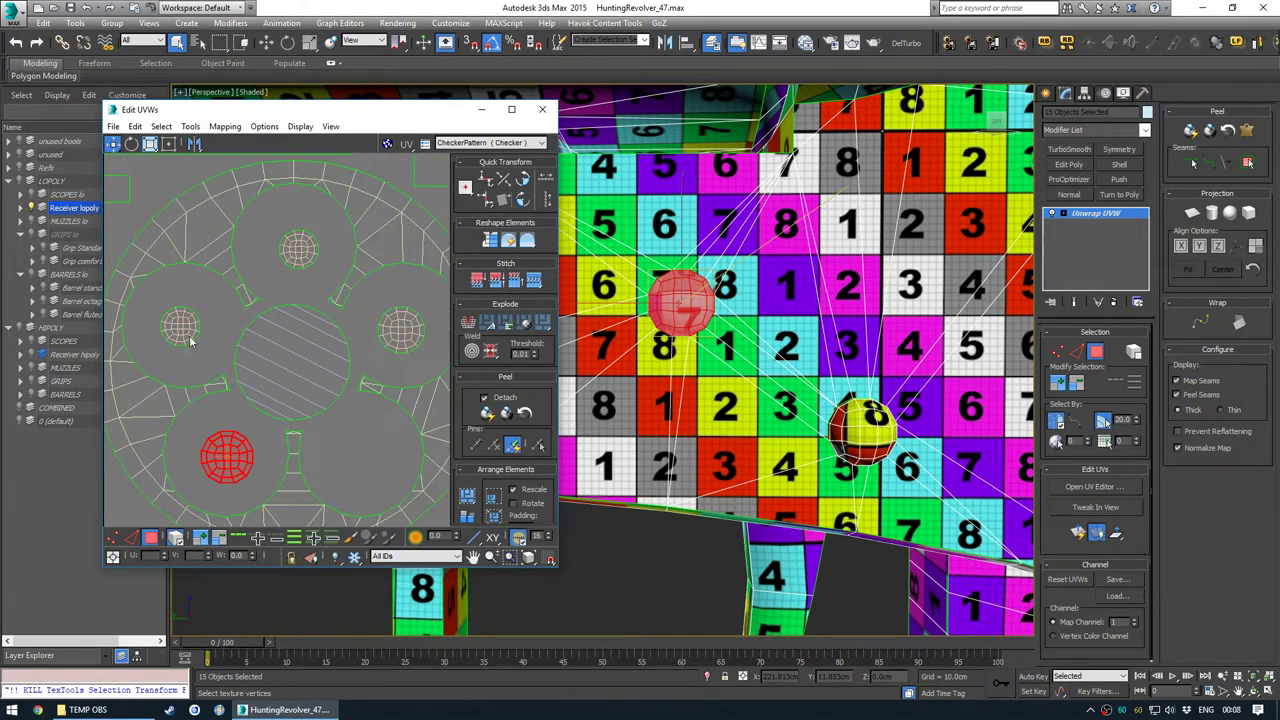
left_click(196, 323)
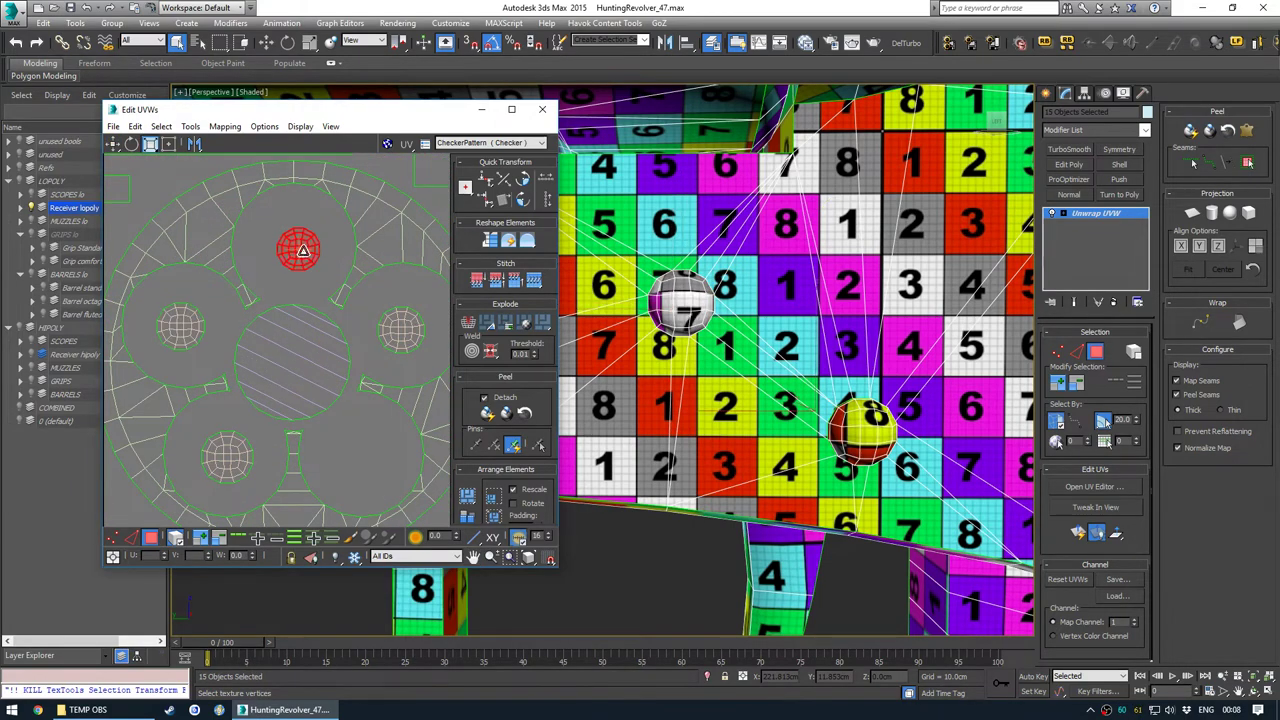
scroll(300, 250, "down", 5)
middle_click_drag(418, 275, 183, 331)
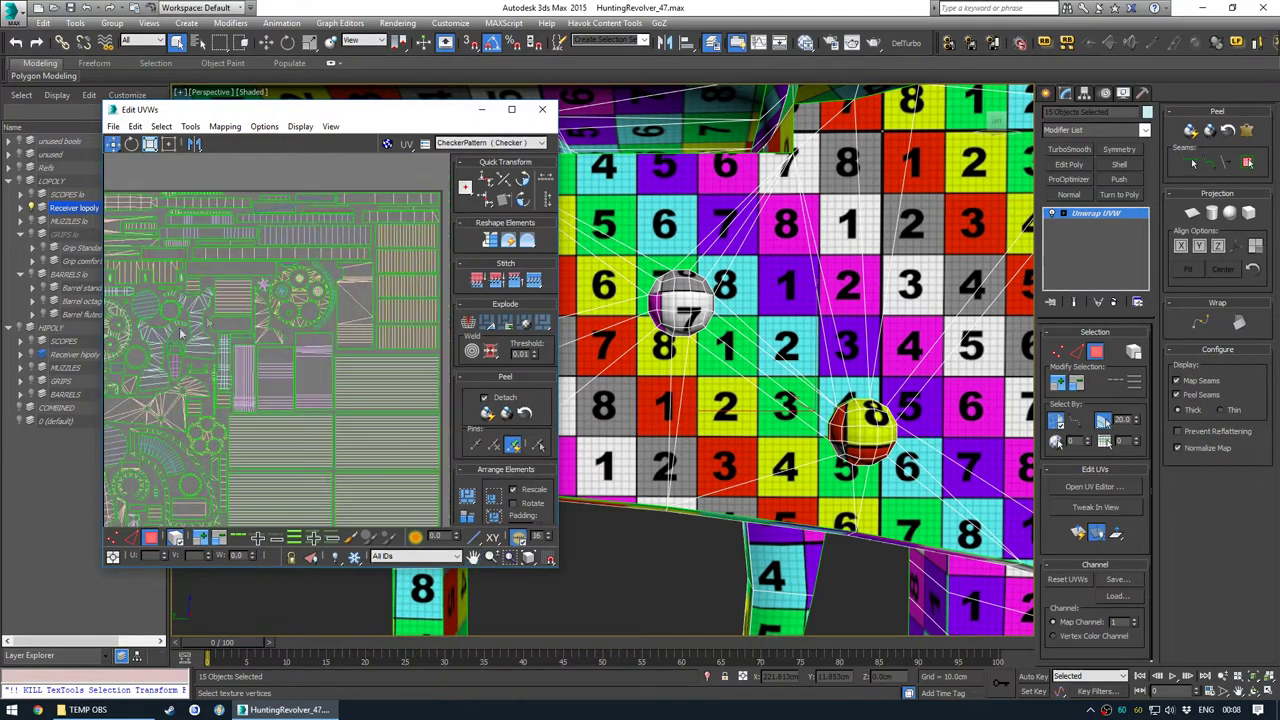
scroll(190, 328, "up", 6)
scroll(265, 292, "down", 5)
left_click(234, 371)
scroll(236, 373, "down", 2)
middle_click_drag(238, 400, 291, 362)
scroll(340, 310, "down", 2)
scroll(325, 330, "up", 2)
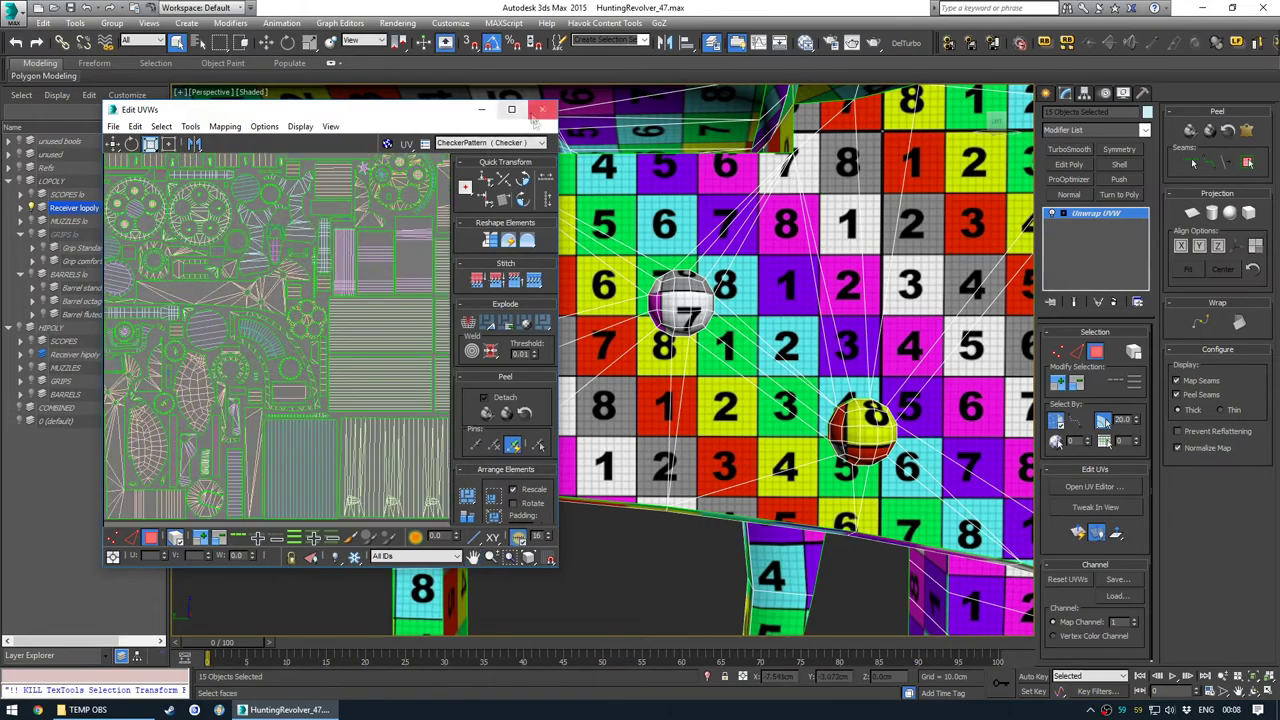
Maximize the UV editor and swap the small narrow rectangular island with the small fan-shaped island in the receiver's layout
left_click(513, 110)
middle_click_drag(660, 229, 640, 257)
scroll(629, 292, "down", 2)
middle_click_drag(609, 323, 585, 342)
scroll(603, 267, "up", 5)
key("w")
left_click(590, 280)
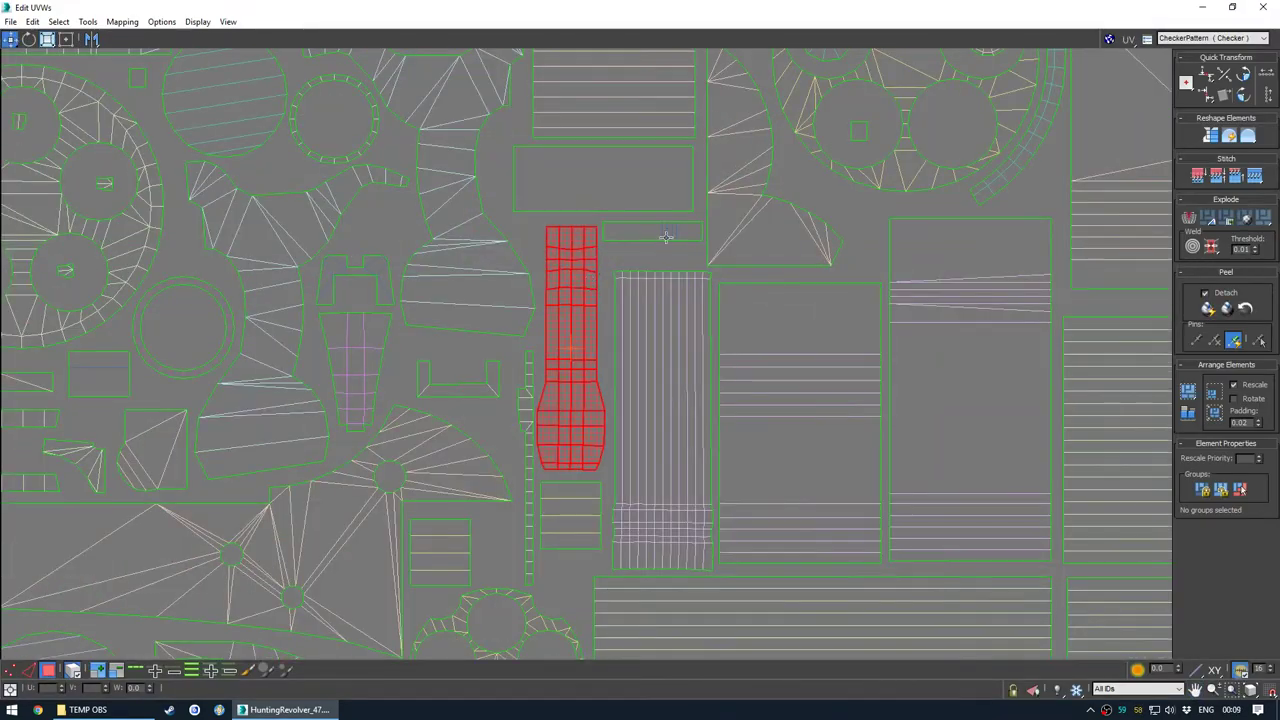
scroll(666, 237, "up", 1)
left_click(666, 236)
scroll(638, 242, "down", 6)
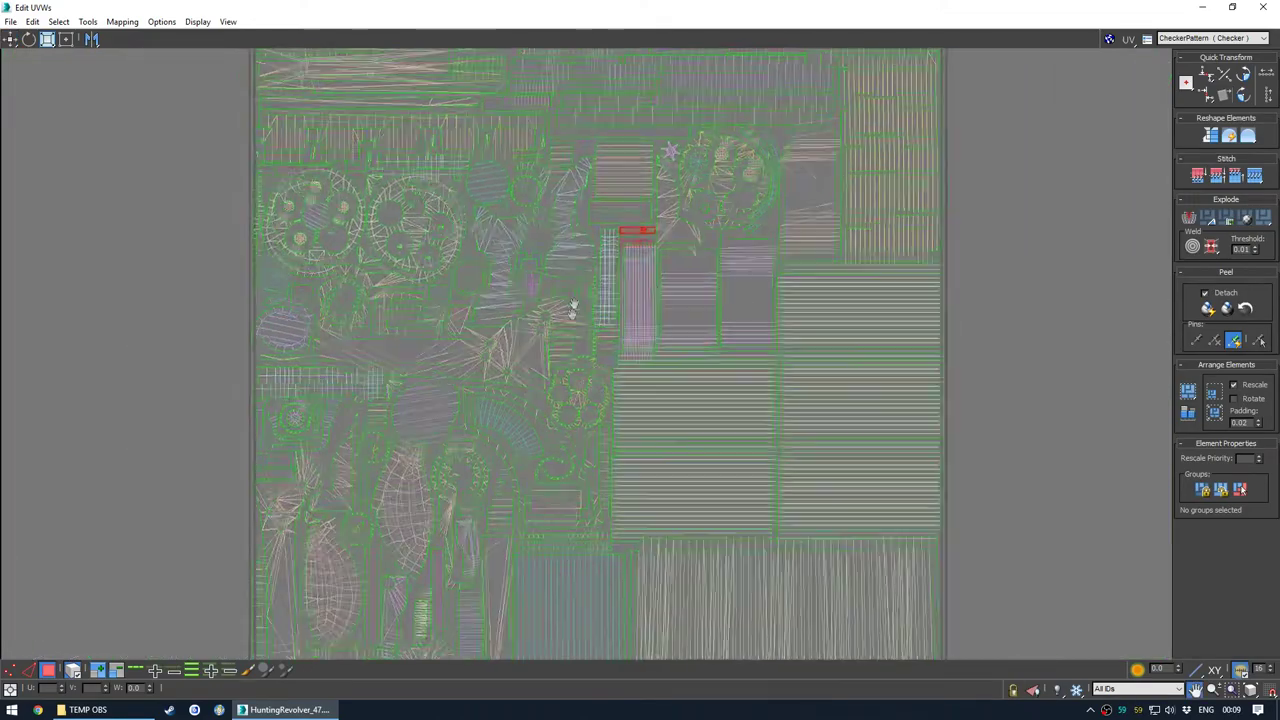
middle_click_drag(571, 322, 576, 275)
middle_click_drag(476, 328, 447, 338)
scroll(474, 238, "up", 4)
middle_click_drag(474, 238, 494, 263)
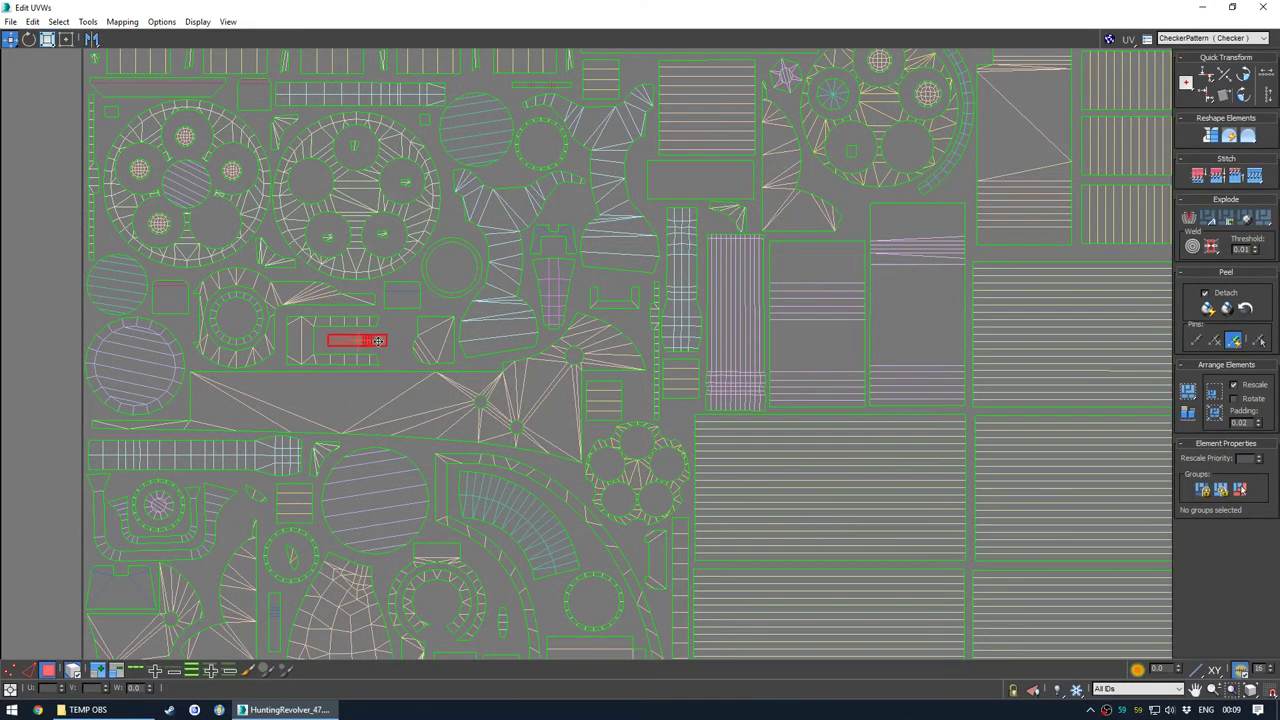
Move the small fan-shaped island into the free space beneath the cylinder disc with the curved strip
middle_click_drag(776, 227, 617, 340)
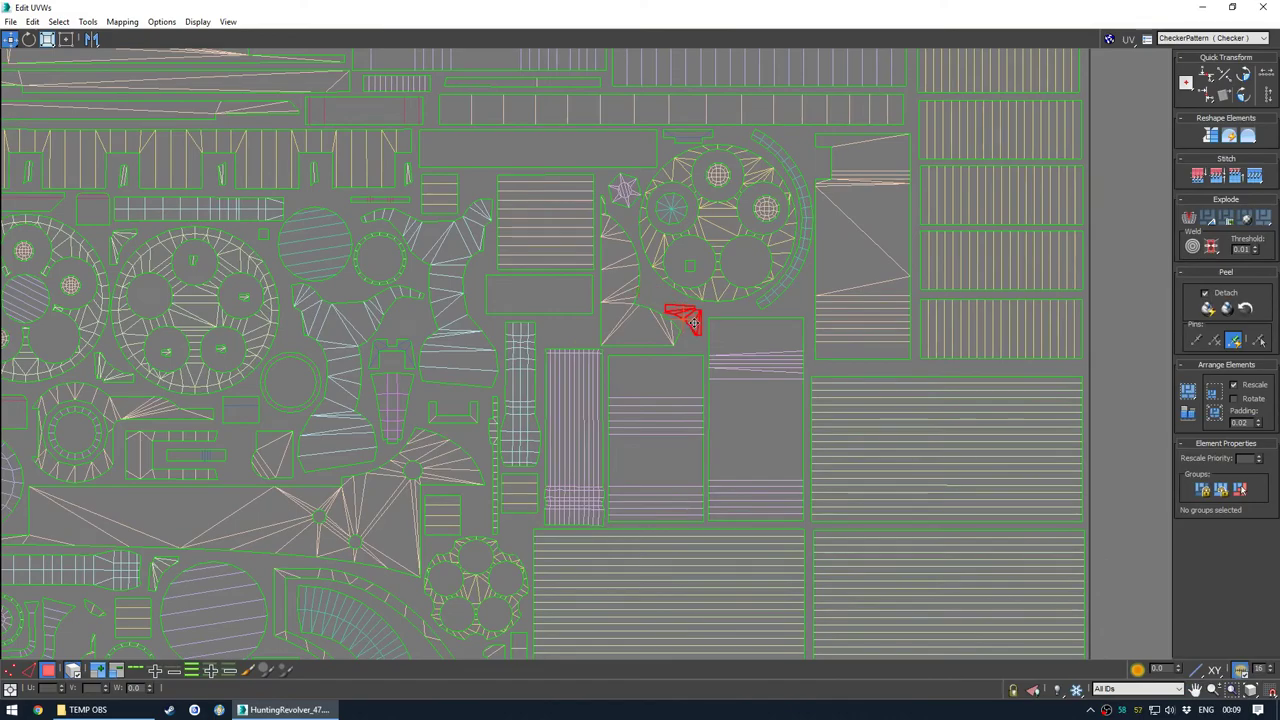
scroll(694, 322, "down", 5)
middle_click_drag(694, 322, 638, 257)
Leave the maximized UV editor, collapse the Unwrap UVW modifier on the receiver objects and clear the selection
double_click(622, 9)
right_click(1098, 217)
left_click(1137, 331)
left_click(586, 586)
scroll(586, 586, "down", 8)
middle_click_drag(575, 450, 622, 418, "alt")
scroll(622, 418, "down", 6)
middle_click_drag(301, 380, 309, 364)
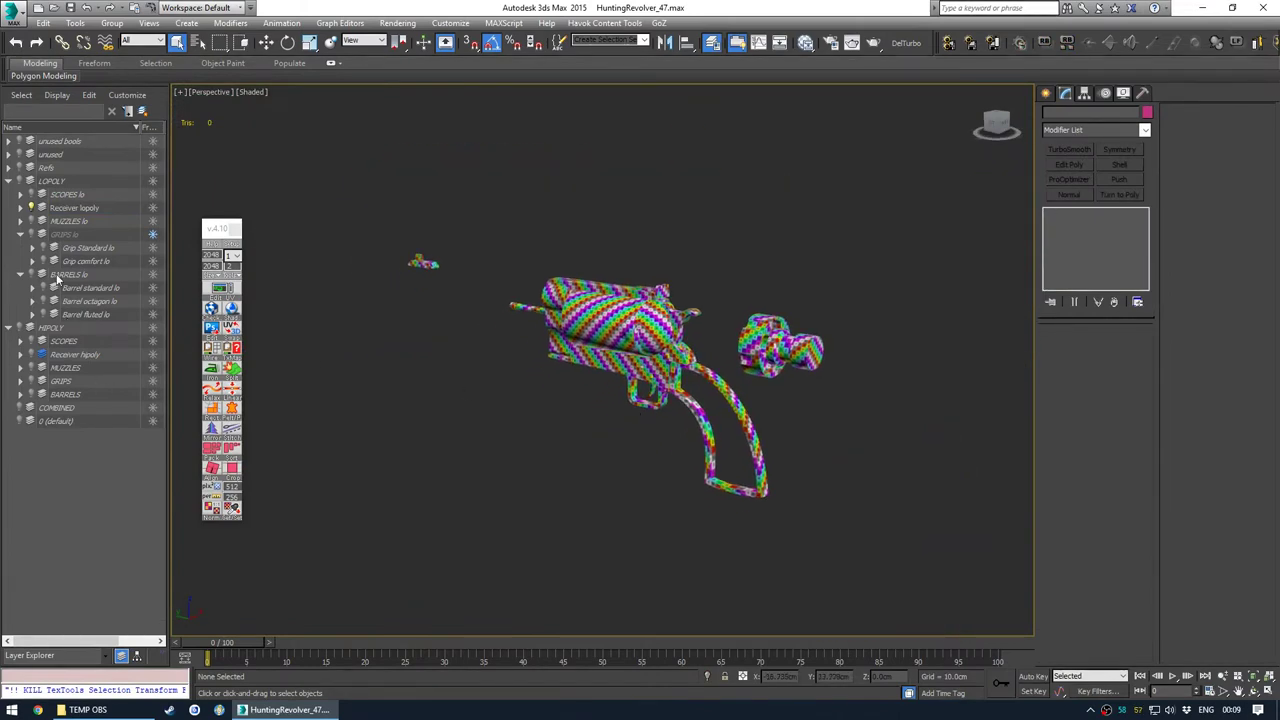
Hide the Receiver lopoly and ironsights lo layers and show the Barrel standard lo layer
left_click(31, 208)
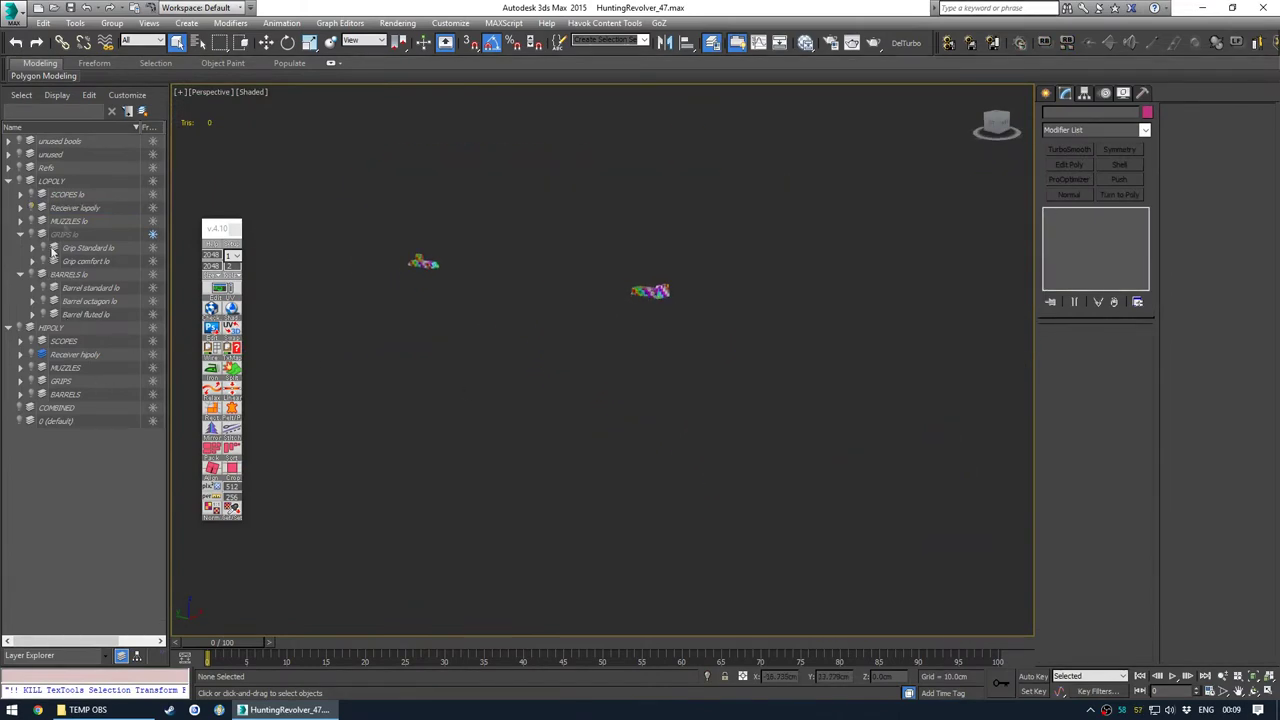
left_click(21, 194)
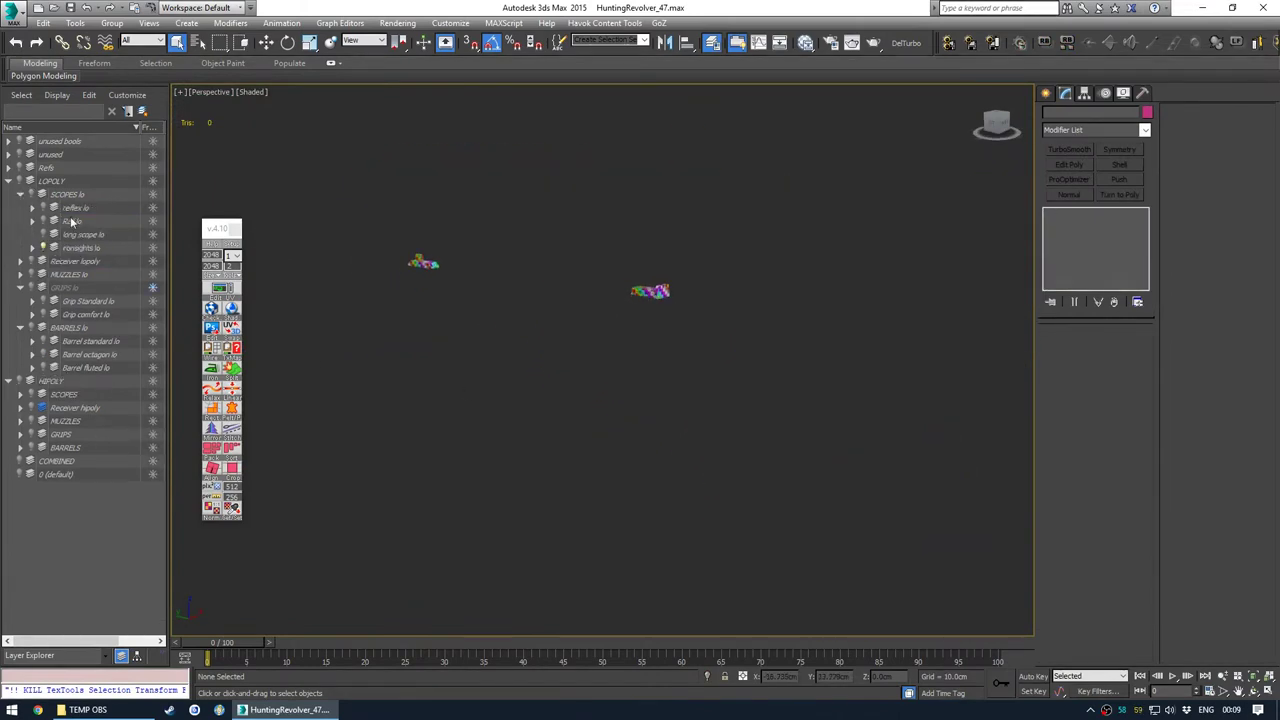
left_click(21, 195)
left_click(43, 288)
middle_click_drag(433, 312, 819, 241)
scroll(597, 328, "up", 4)
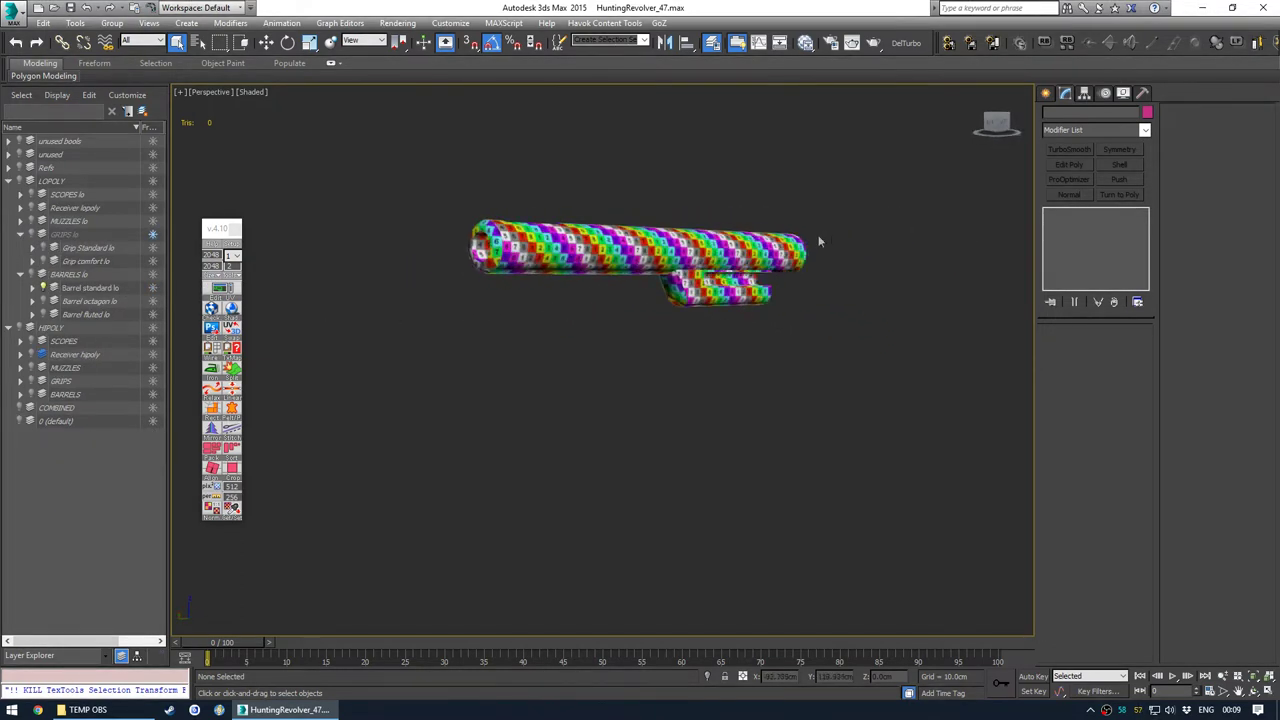
Open the standard barrel's UV layout in a maximized UV editor and examine how its islands fill the tile
left_click(636, 251)
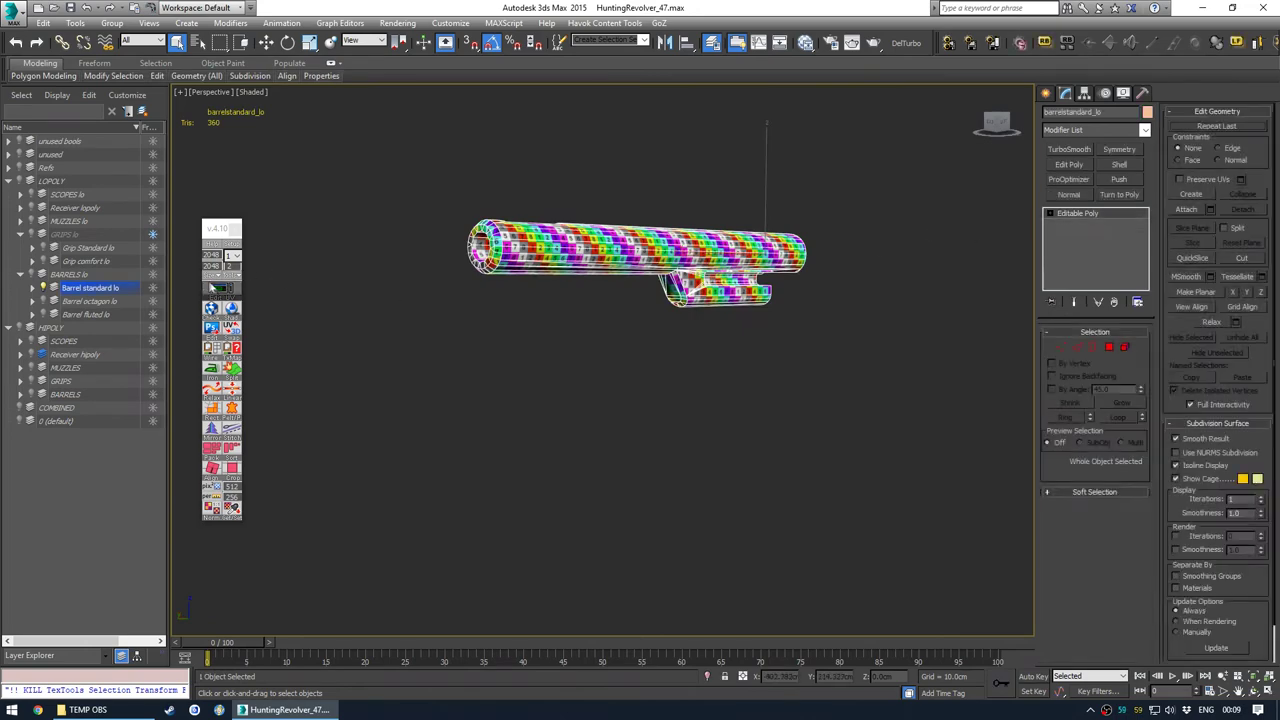
left_click(213, 288)
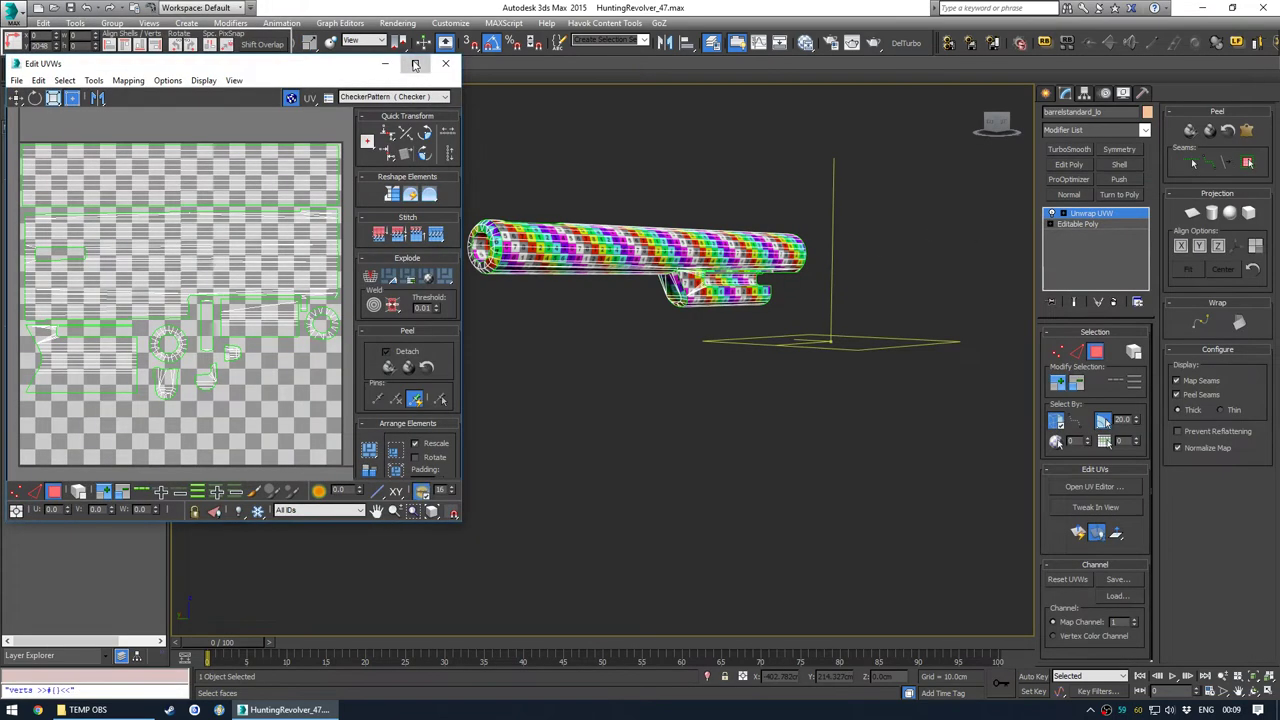
left_click(416, 64)
middle_click_drag(623, 250, 598, 256)
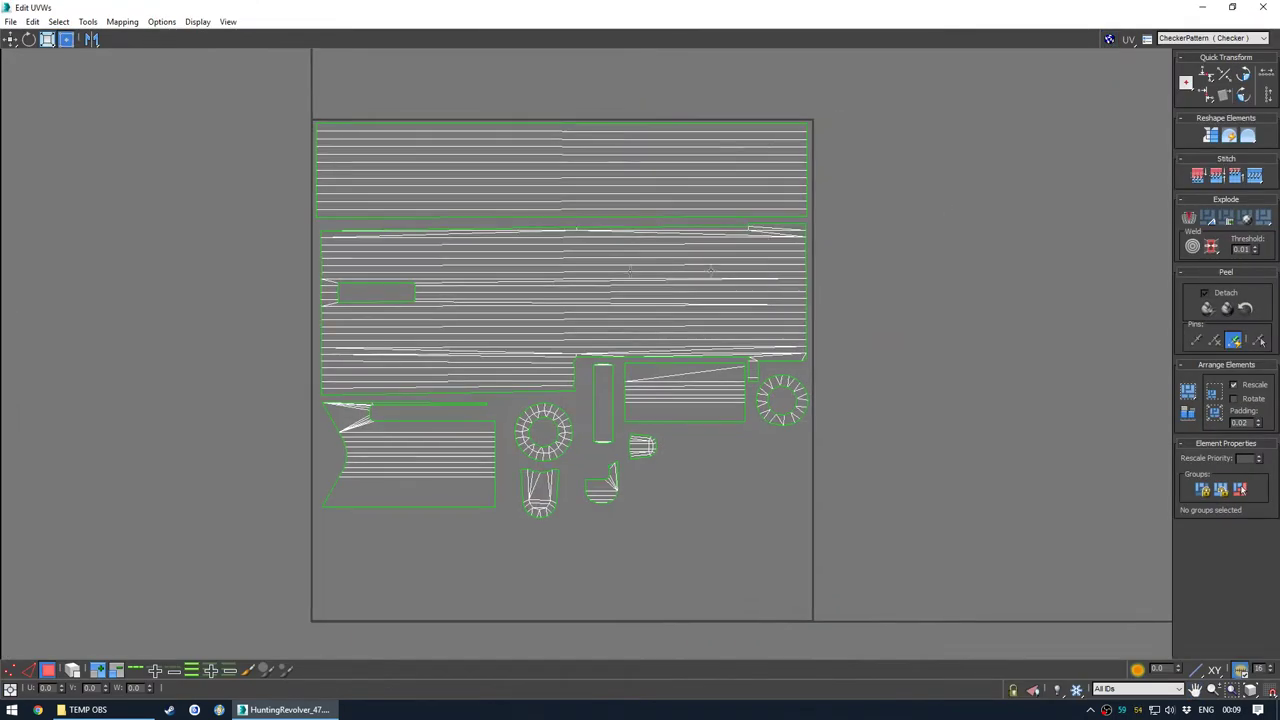
scroll(655, 263, "up", 2)
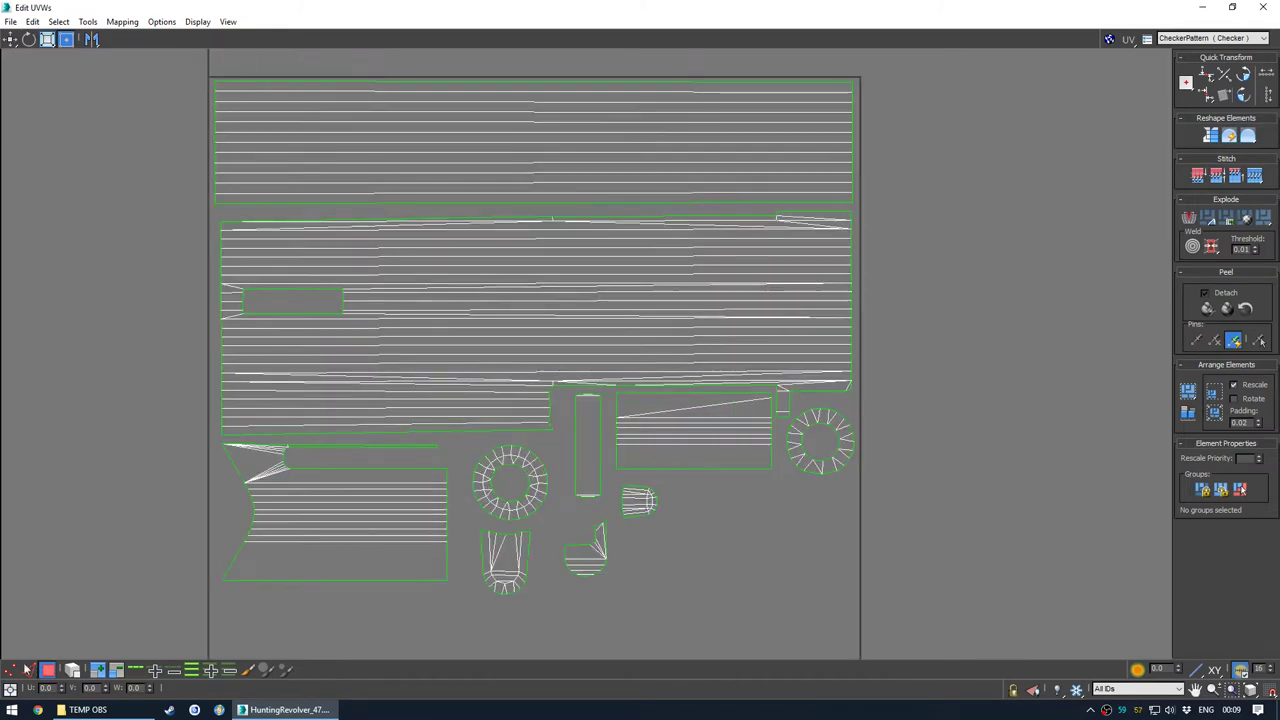
left_click(73, 671)
key("w")
left_click(395, 337)
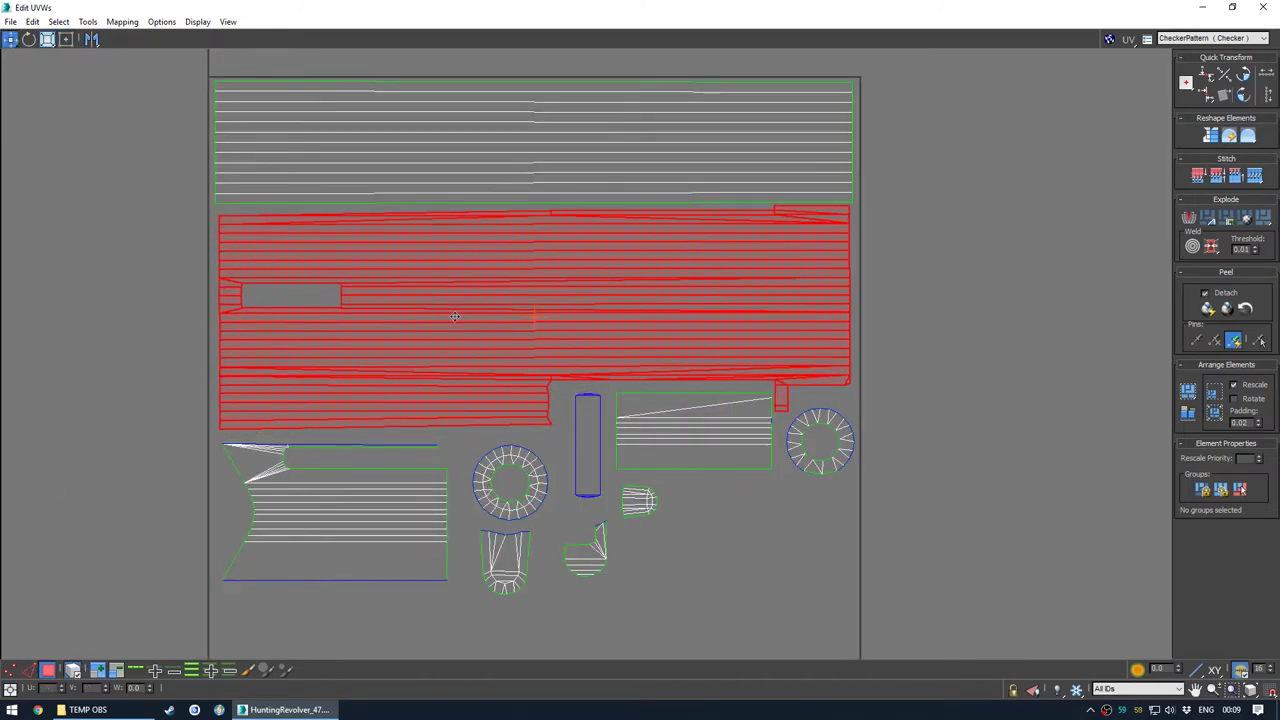
left_click(900, 305)
scroll(687, 266, "down", 3)
middle_click_drag(626, 345, 574, 337)
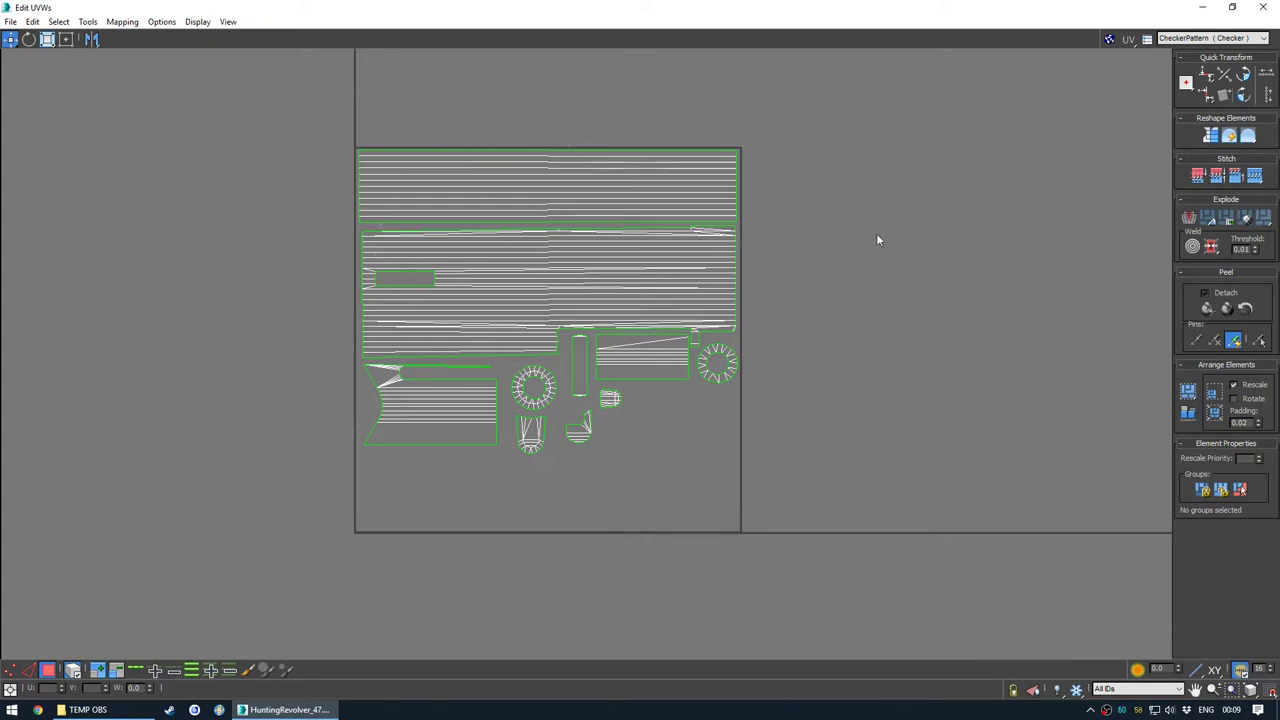
scroll(500, 280, "up", 2)
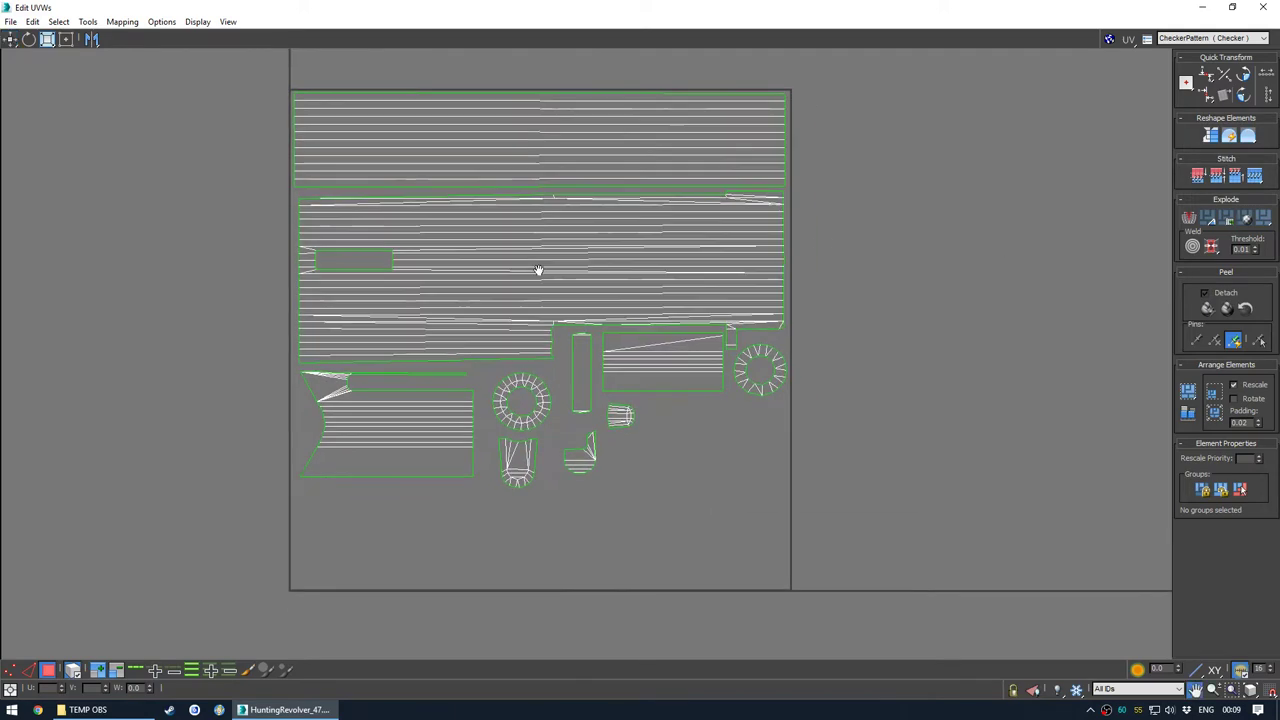
Leave the maximized UV editor, collapse the standard barrel's Unwrap UVW modifier and clear the selection
left_click_drag(588, 8, 424, 73)
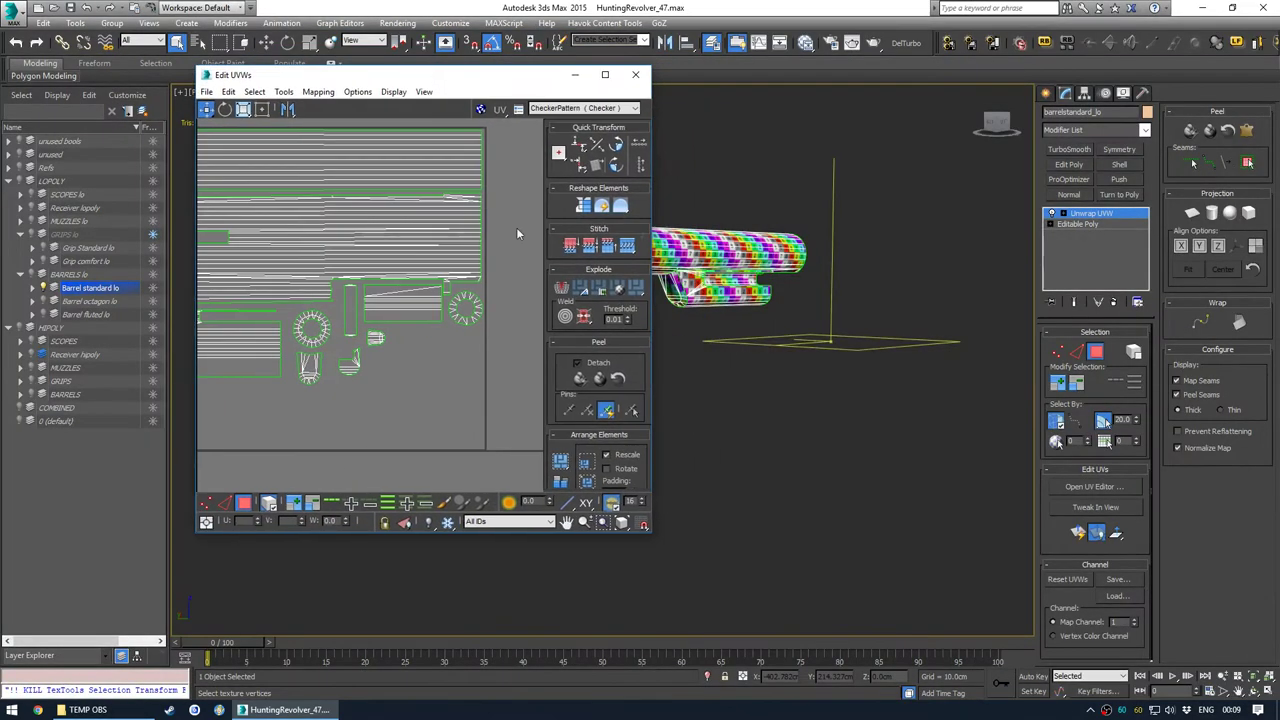
right_click(1078, 212)
left_click(1128, 331)
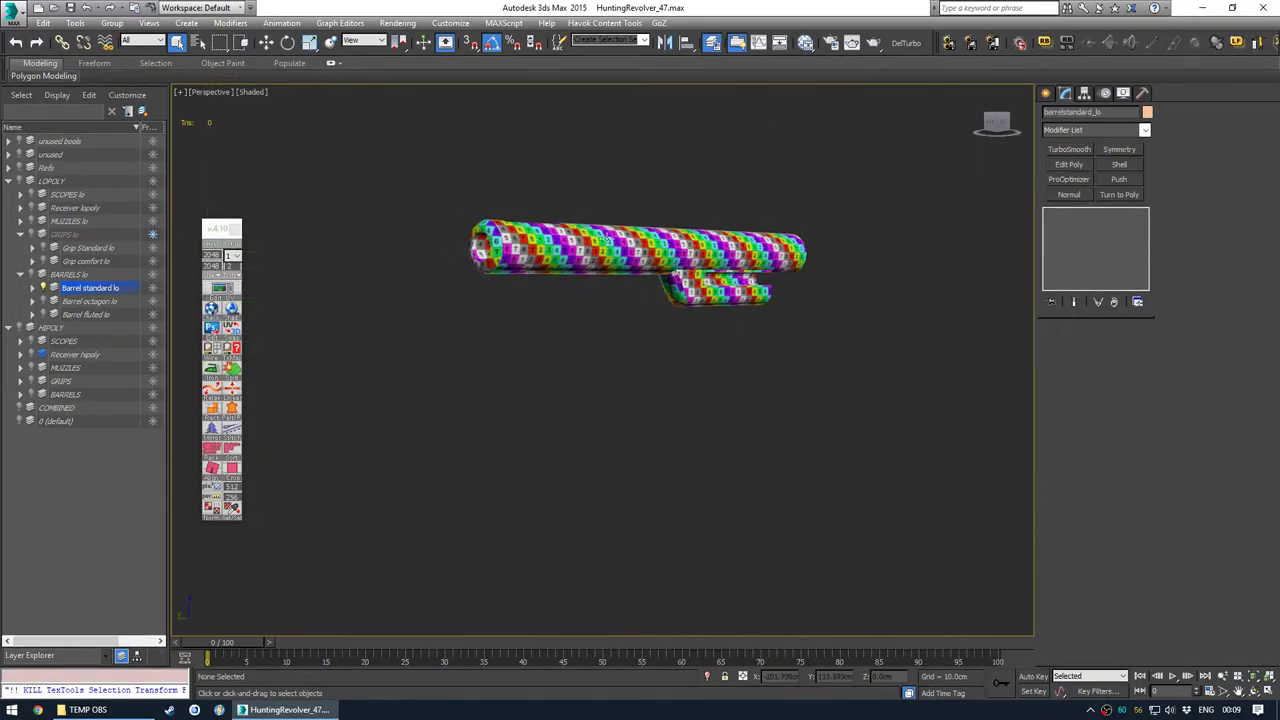
left_click(866, 385)
Show the Barrel octagon lo layer and select both barrel objects
middle_click_drag(235, 296, 180, 291, "alt")
left_click(43, 301)
middle_click_drag(457, 280, 488, 228, "alt")
key("ctrl+a")
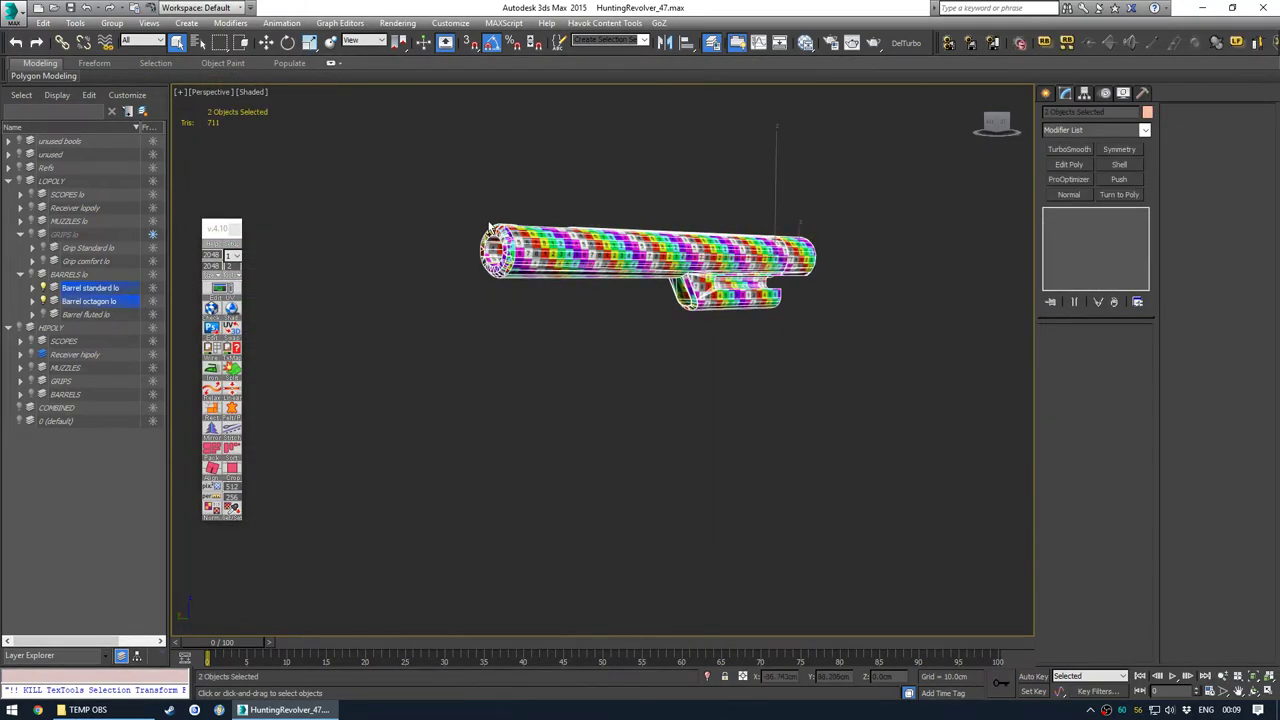
Open both barrels' UVs together in a maximized UV editor and turn off the checker background
left_click(215, 289)
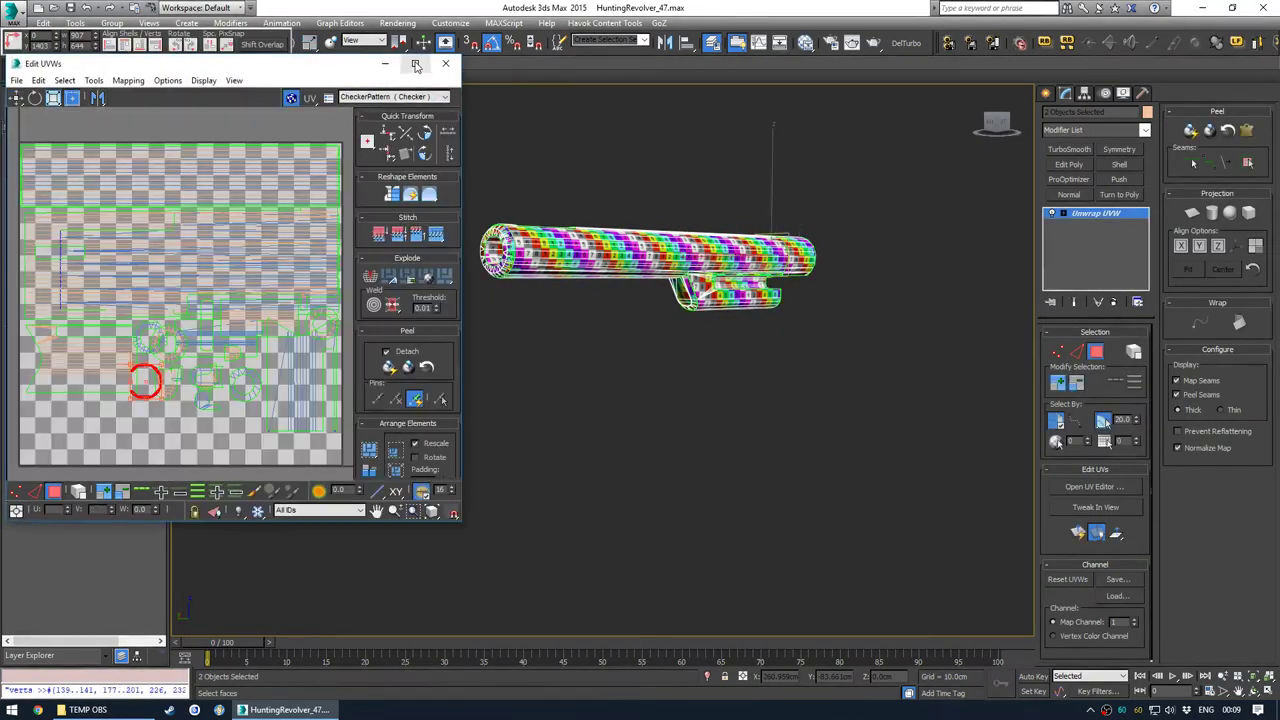
left_click(415, 64)
scroll(600, 137, "down", 2)
left_click(1110, 40)
left_click(991, 149)
scroll(685, 244, "up", 2)
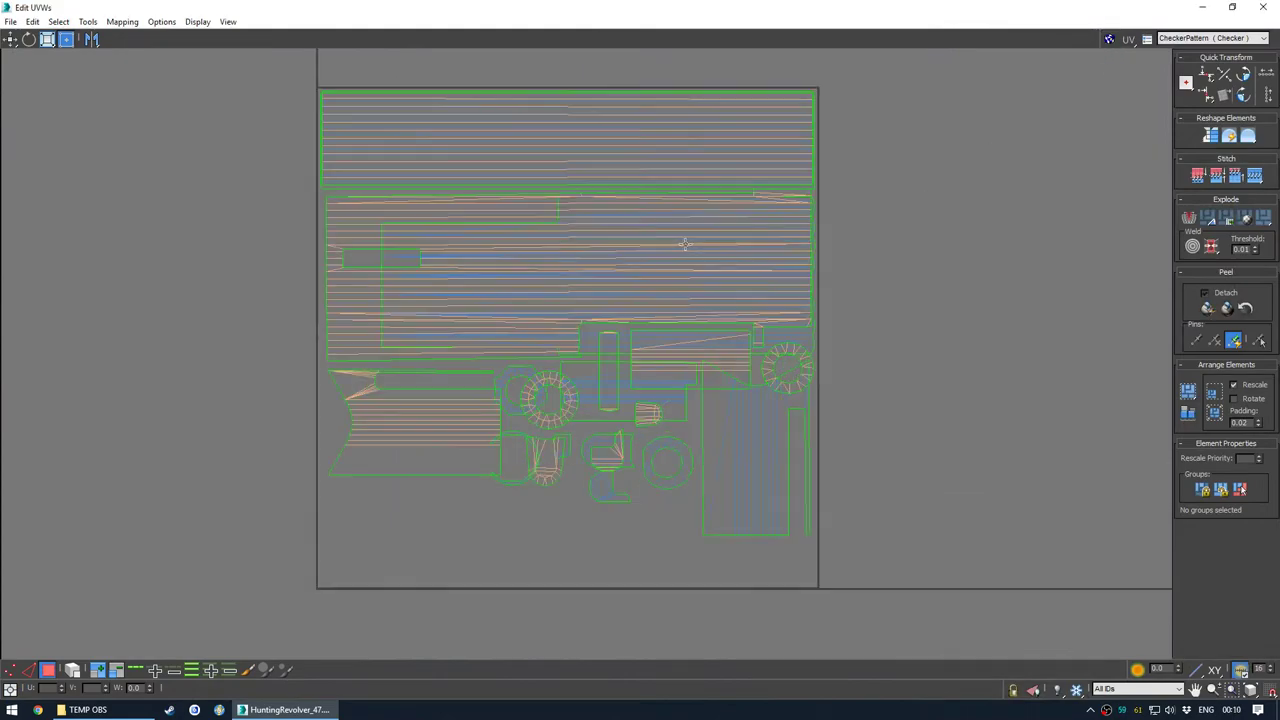
Leave the maximized UV editor, select the barrel's muzzle ring and grow the selection into the neighbouring faces
double_click(528, 6)
scroll(600, 260, "up", 8)
left_click(599, 264)
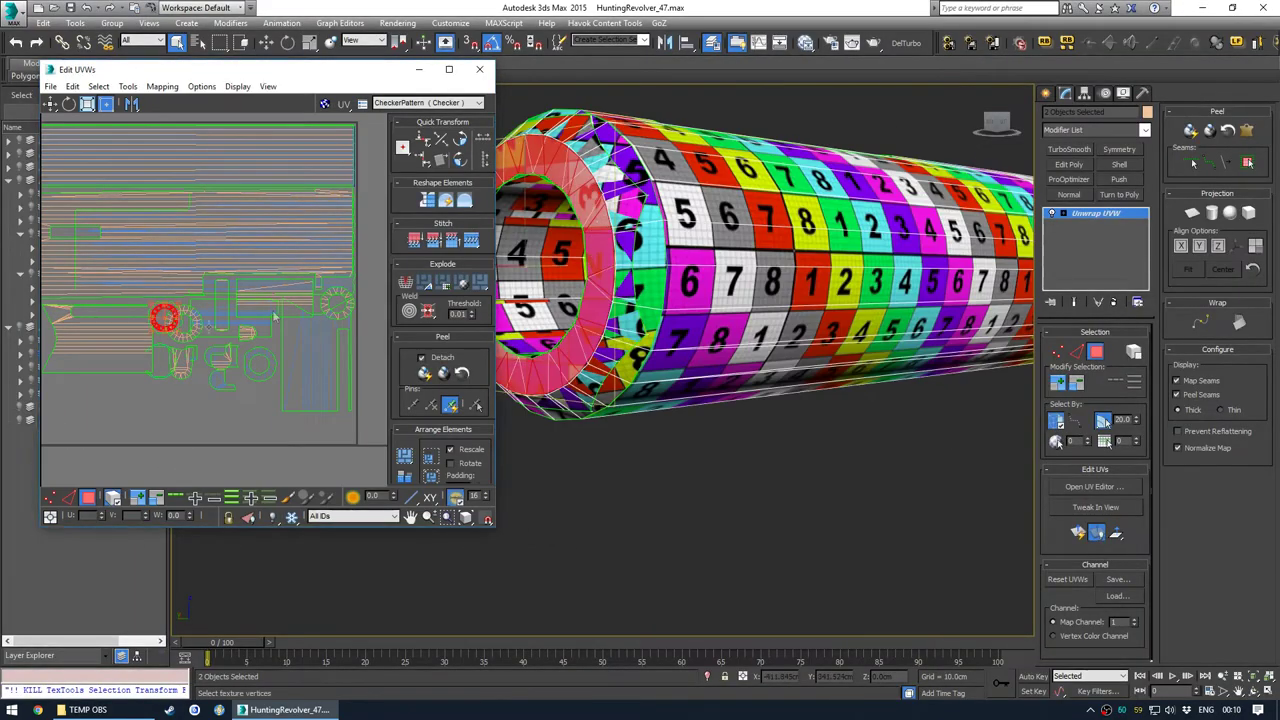
scroll(180, 358, "down", 2)
left_click(139, 502)
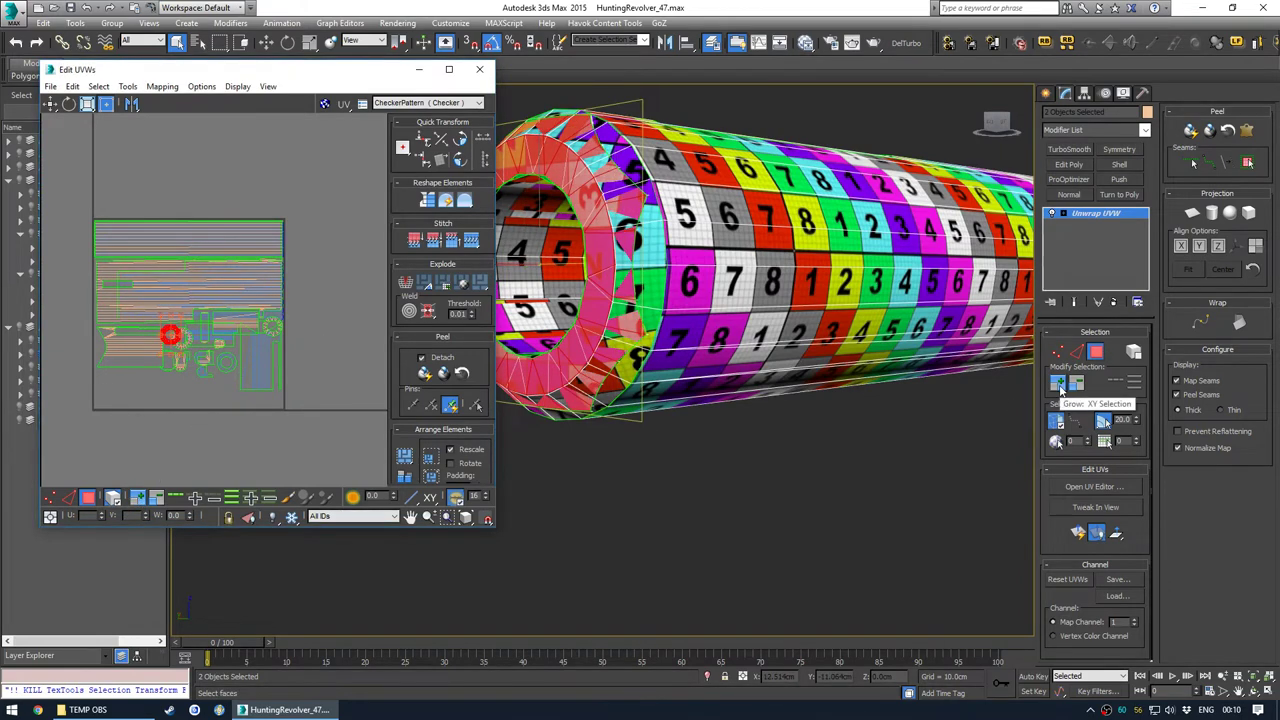
scroll(104, 371, "up", 3)
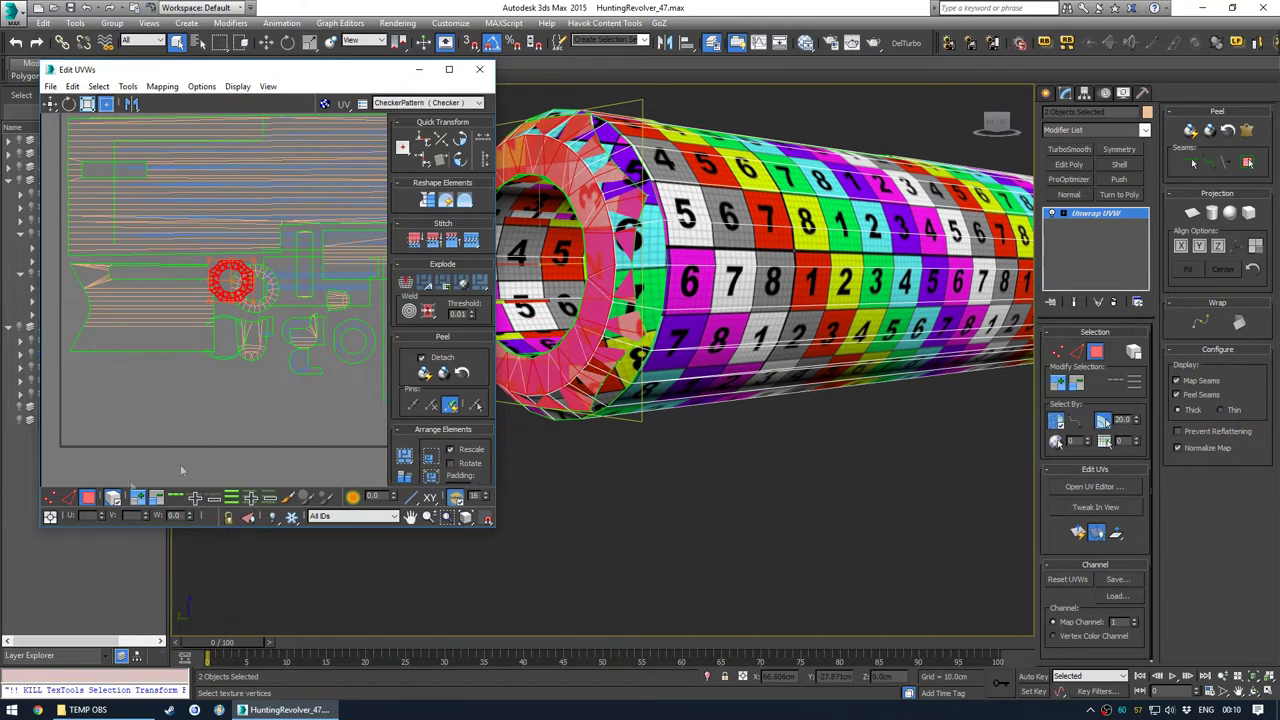
Turn off element selection, grow a face selection within the standard barrel's notched island and clear it
left_click(140, 419)
left_click(113, 498)
middle_click_drag(139, 404, 195, 424)
scroll(184, 391, "up", 3)
left_click(176, 331)
left_click(141, 498)
left_click(141, 498)
left_click(141, 498)
left_click(142, 498)
left_click(142, 498)
left_click(142, 498)
left_click(142, 498)
left_click(142, 498)
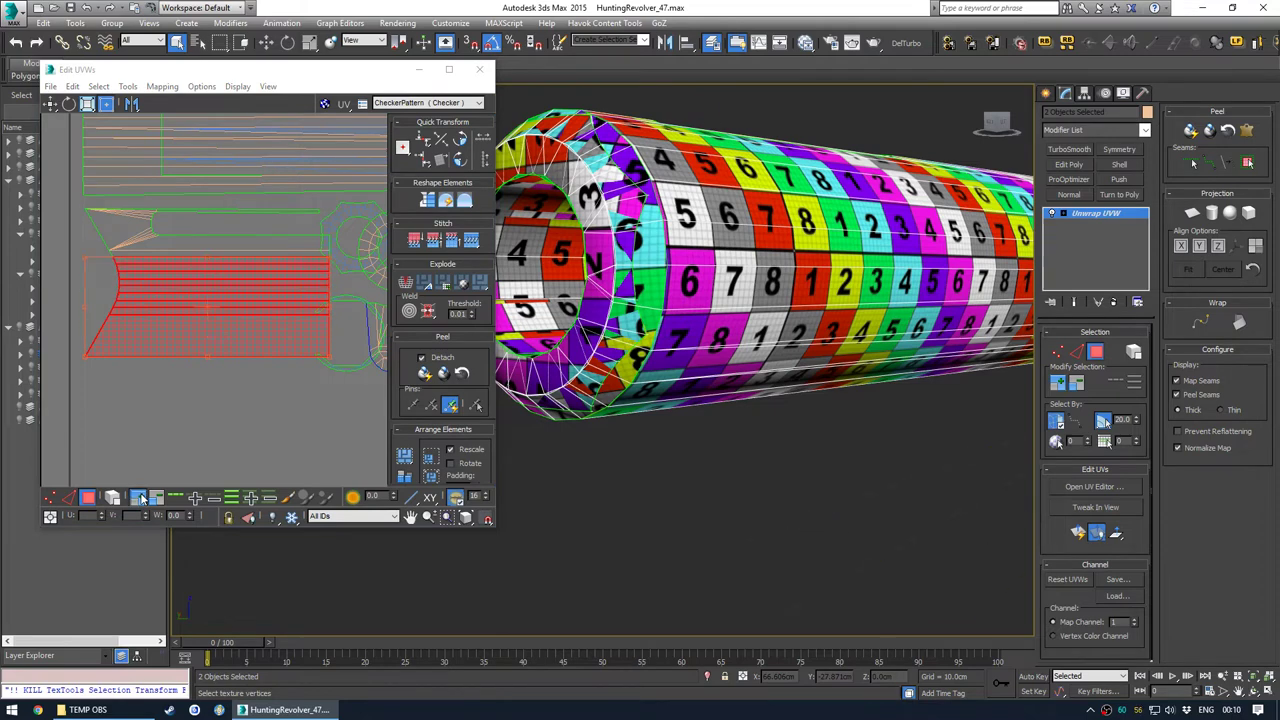
left_click(142, 498)
left_click(142, 498)
left_click(142, 498)
scroll(240, 257, "down", 5)
middle_click_drag(265, 328, 207, 342)
left_click(192, 382)
Select the lower strip of the notched island and grow the selection across the mesh over the whole standard barrel
scroll(120, 308, "up", 4)
left_click(249, 306)
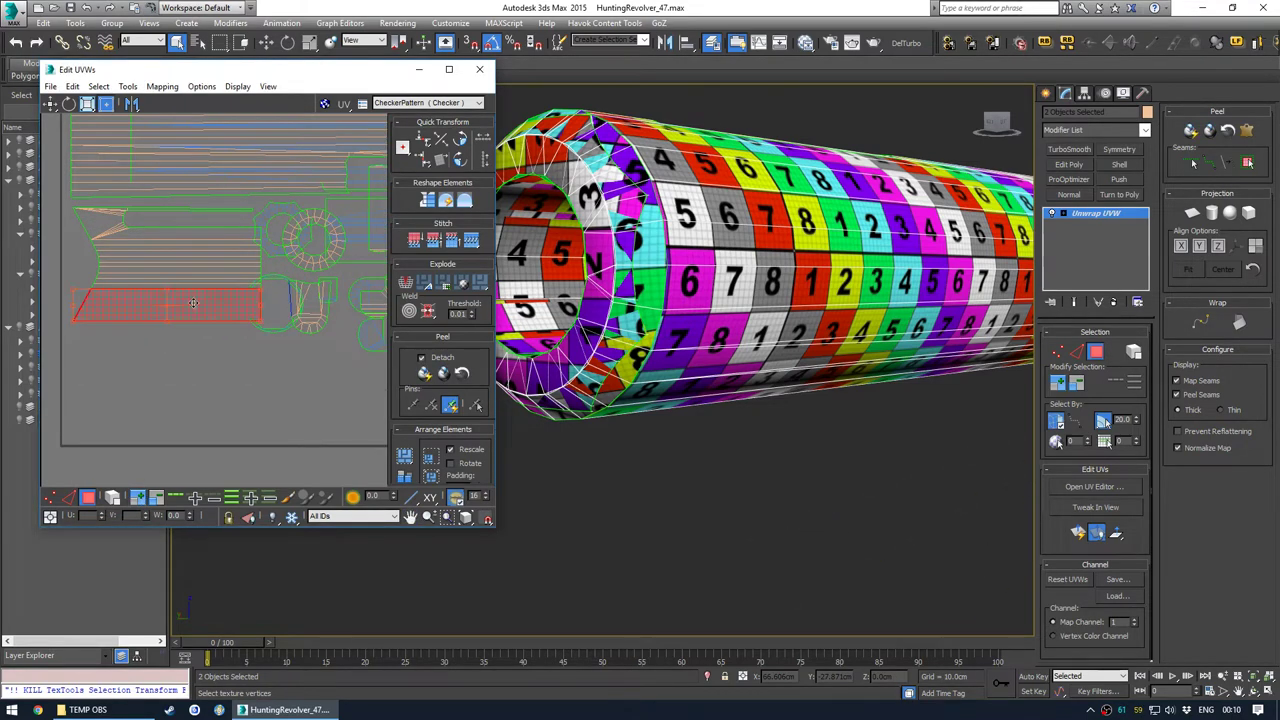
left_click(1061, 382)
left_click(1061, 382)
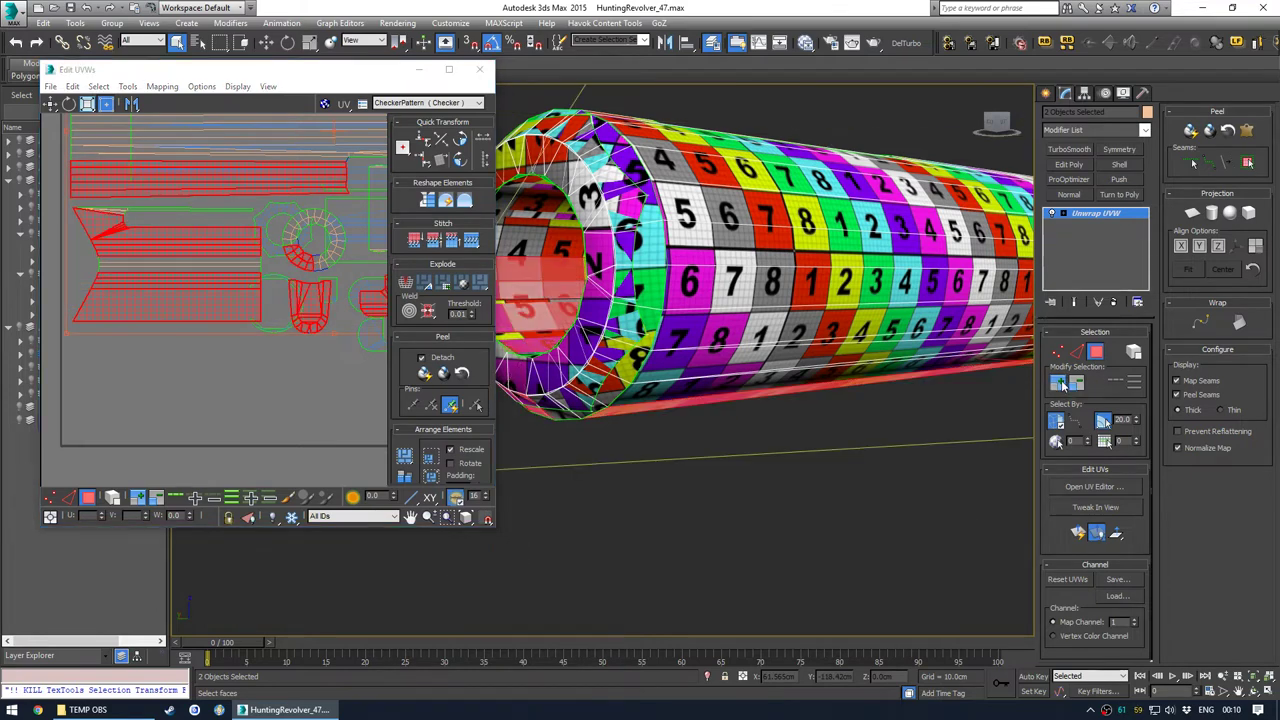
left_click(1061, 382)
left_click(1061, 382)
left_click(1061, 382)
left_click(1061, 382)
left_click(1061, 382)
left_click(1061, 382)
scroll(192, 288, "down", 5)
middle_click_drag(192, 288, 169, 343)
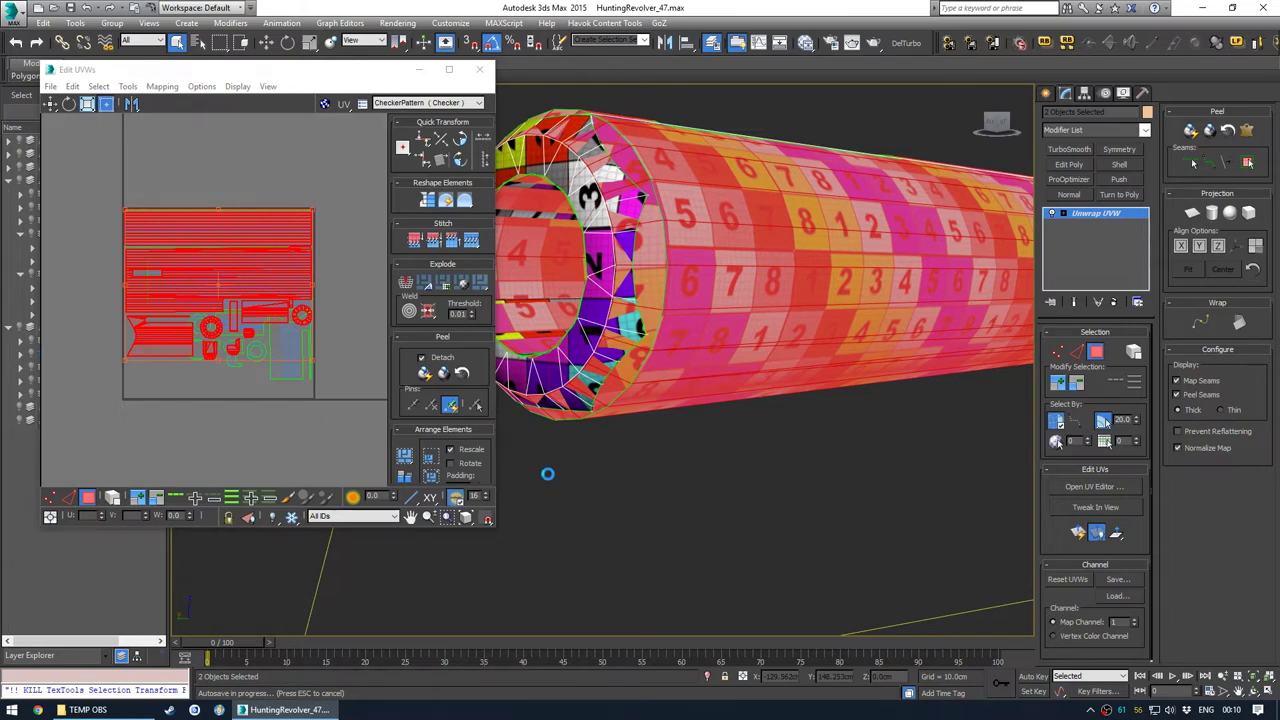
scroll(548, 474, "down", 5)
scroll(548, 474, "up", 3)
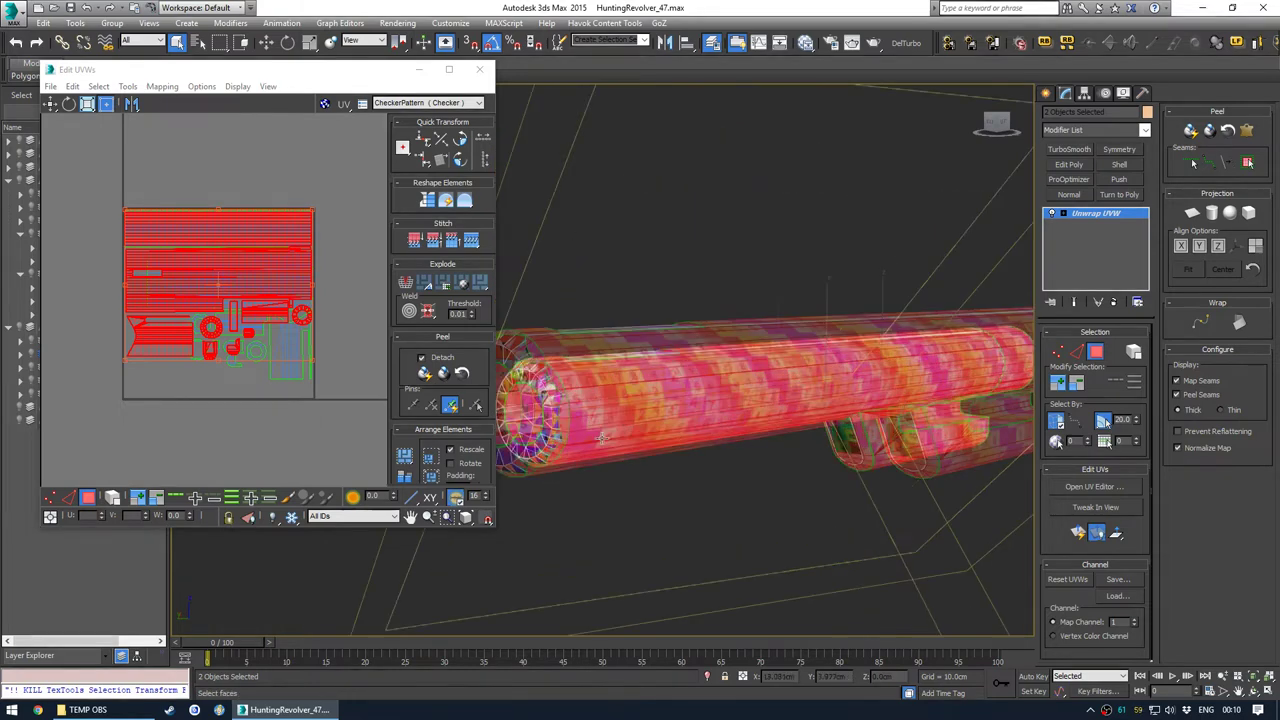
Maximize the UV editor with element selection on and move the standard barrel's islands out to the left of the tile
left_click(450, 70)
left_click(72, 673)
key("w")
left_click_drag(542, 233, 240, 233)
left_click(504, 143)
mouse_move(522, 332)
middle_mouse_down()
mouse_move(560, 308)
mouse_move(543, 334)
middle_mouse_up()
Gather the small ring and cap islands of both barrels outside the tile, beneath the standard barrel's large islands
scroll(560, 308, "up", 2)
left_click_drag(612, 522, 755, 427)
left_click_drag(525, 400, 208, 529, "ctrl")
left_click_drag(248, 486, 352, 408)
left_click_drag(276, 400, 71, 520)
left_click_drag(437, 379, 289, 509)
left_click_drag(312, 388, 250, 470)
left_click(290, 468)
Move the octagon barrel's lug islands and narrow strip beneath the tile
left_click_drag(638, 458, 795, 390)
left_click_drag(745, 390, 593, 588)
scroll(514, 455, "down", 2)
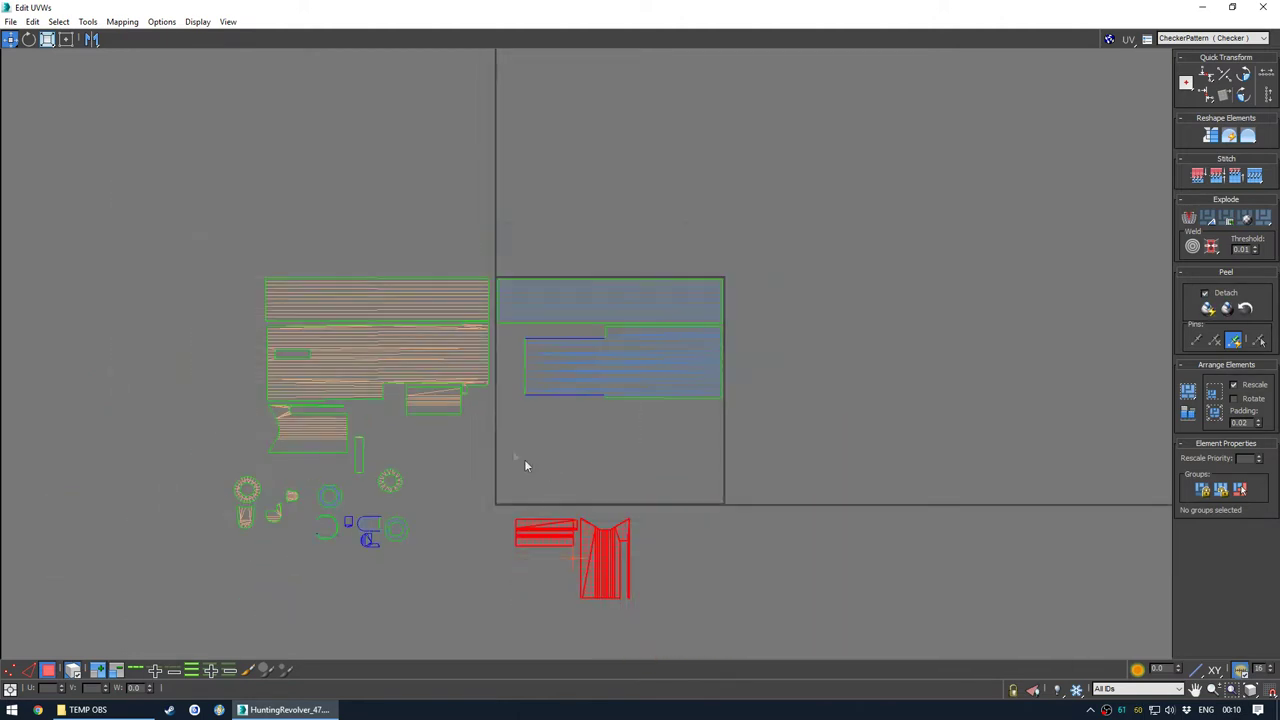
middle_click_drag(513, 451, 478, 422)
Place the standard barrel's long islands beneath the octagon barrel's in the tile and scale the long islands down together
left_click_drag(399, 372, 156, 401)
left_click_drag(283, 404, 127, 304)
left_click(325, 341)
left_click_drag(324, 341, 578, 401)
left_click_drag(412, 286, 621, 485)
key("r")
left_click_drag(628, 414, 664, 364)
key("w")
scroll(620, 415, "up", 2)
Move the octagon barrel's tall lug island into the upper left corner of the tile
left_click_drag(551, 603, 412, 268)
scroll(412, 268, "down", 3)
middle_click_drag(373, 365, 505, 392)
scroll(505, 392, "up", 1)
Rotate the standard barrel's lug island upright and place it below the octagon barrel's tall lug island
left_click_drag(168, 230, 540, 433)
scroll(546, 343, "up", 3)
key("e")
key("w")
middle_click_drag(554, 322, 532, 456)
left_click_drag(414, 328, 532, 500)
left_click_drag(518, 342, 516, 260)
Fine-tune the position and scale of the placed island within the shared tile and clear the selection
scroll(748, 190, "up", 2)
middle_click_drag(748, 190, 629, 266)
left_click_drag(627, 264, 630, 257)
key("r")
left_click_drag(630, 261, 633, 260)
key("w")
left_click(624, 167)
scroll(600, 278, "down", 4)
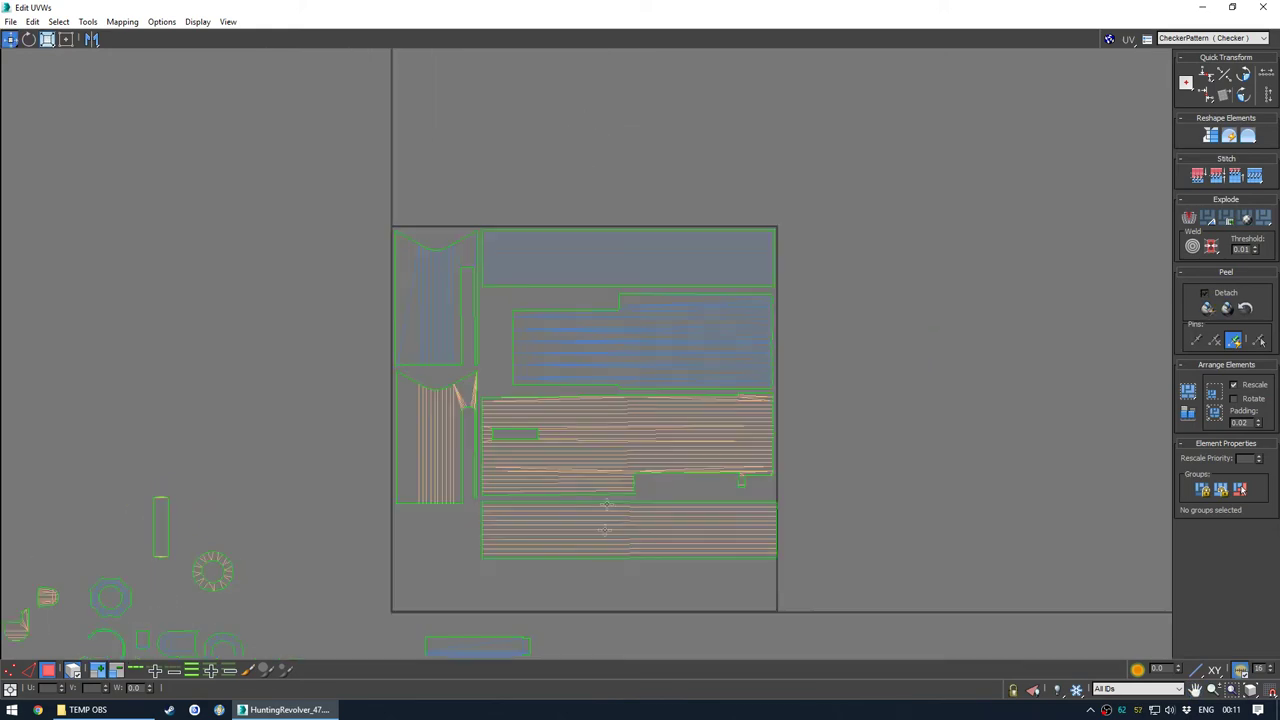
Move the octagon barrel's small rectangular lug island into the free space at the tile's lower right corner
middle_click_drag(603, 546, 717, 434)
left_click_drag(600, 546, 840, 474)
left_click(700, 468)
scroll(652, 451, "down", 2)
middle_click_drag(652, 451, 688, 446)
Leave the maximized UV editor and examine the shared layout and bore island against the checkered barrels
left_click_drag(657, 7, 258, 72)
scroll(670, 300, "down", 5)
scroll(720, 304, "up", 3)
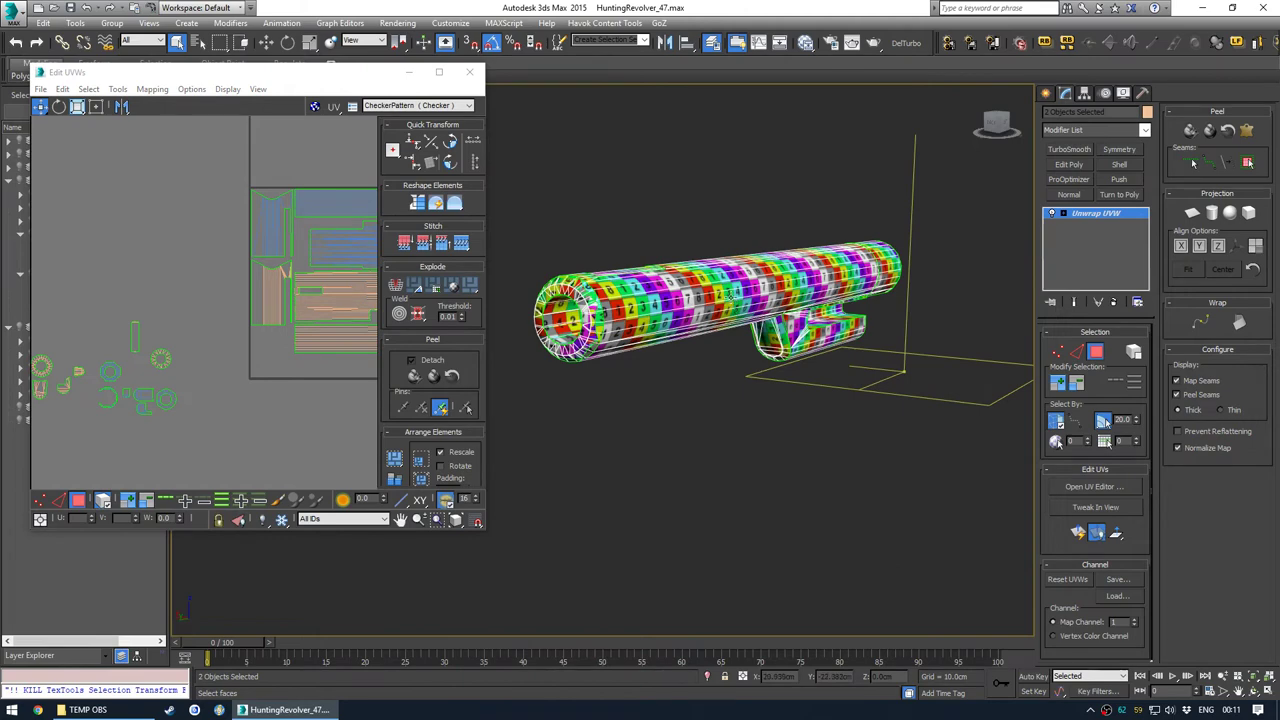
middle_click_drag(722, 293, 729, 285)
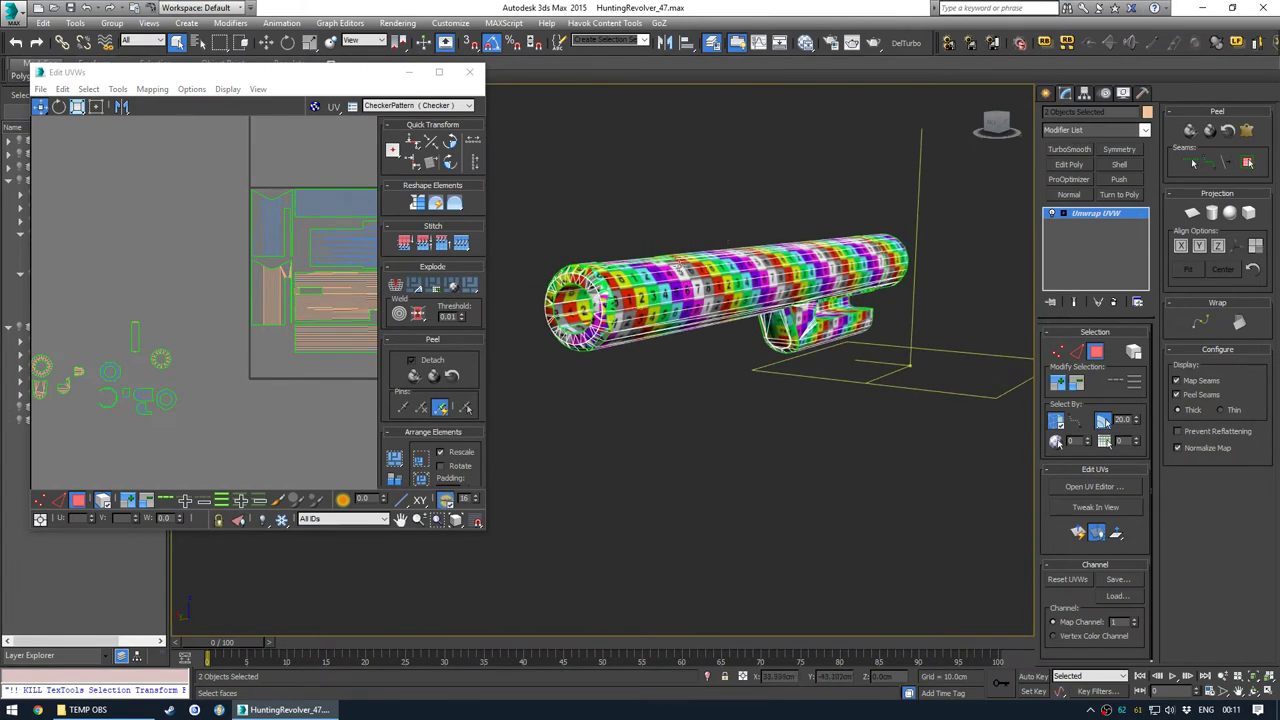
middle_click_drag(646, 300, 644, 303)
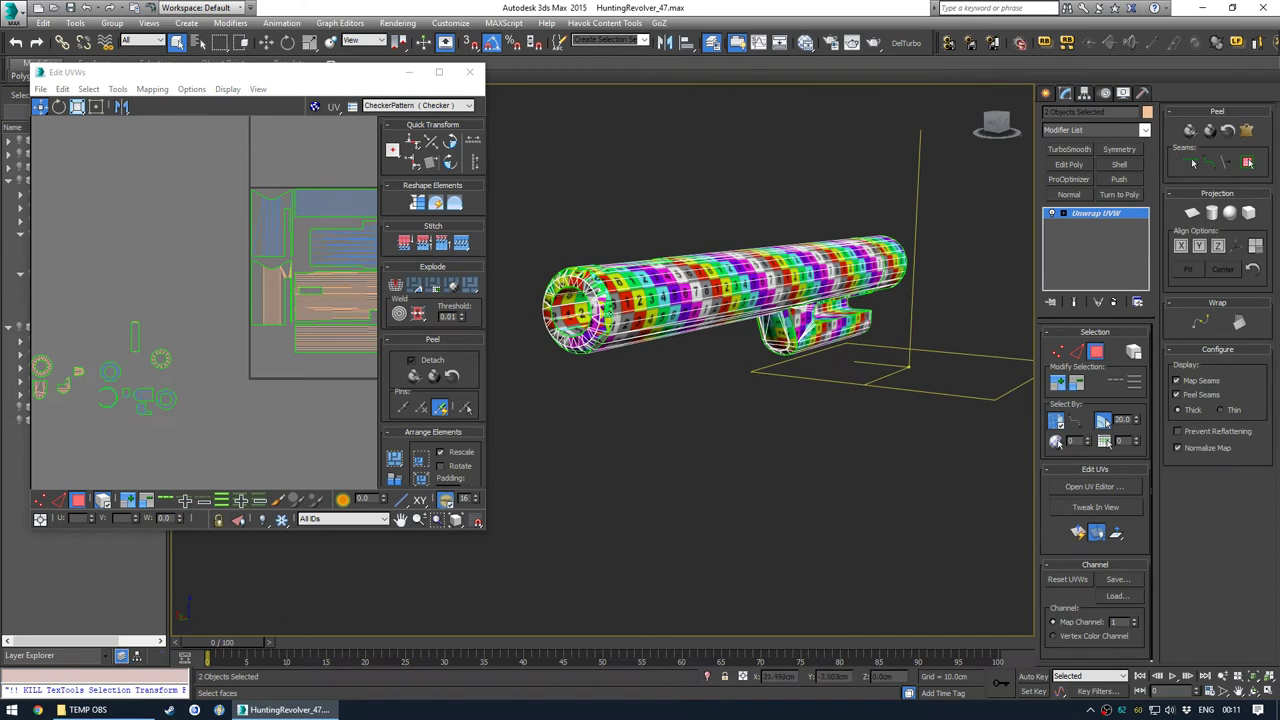
middle_click_drag(638, 312, 634, 312)
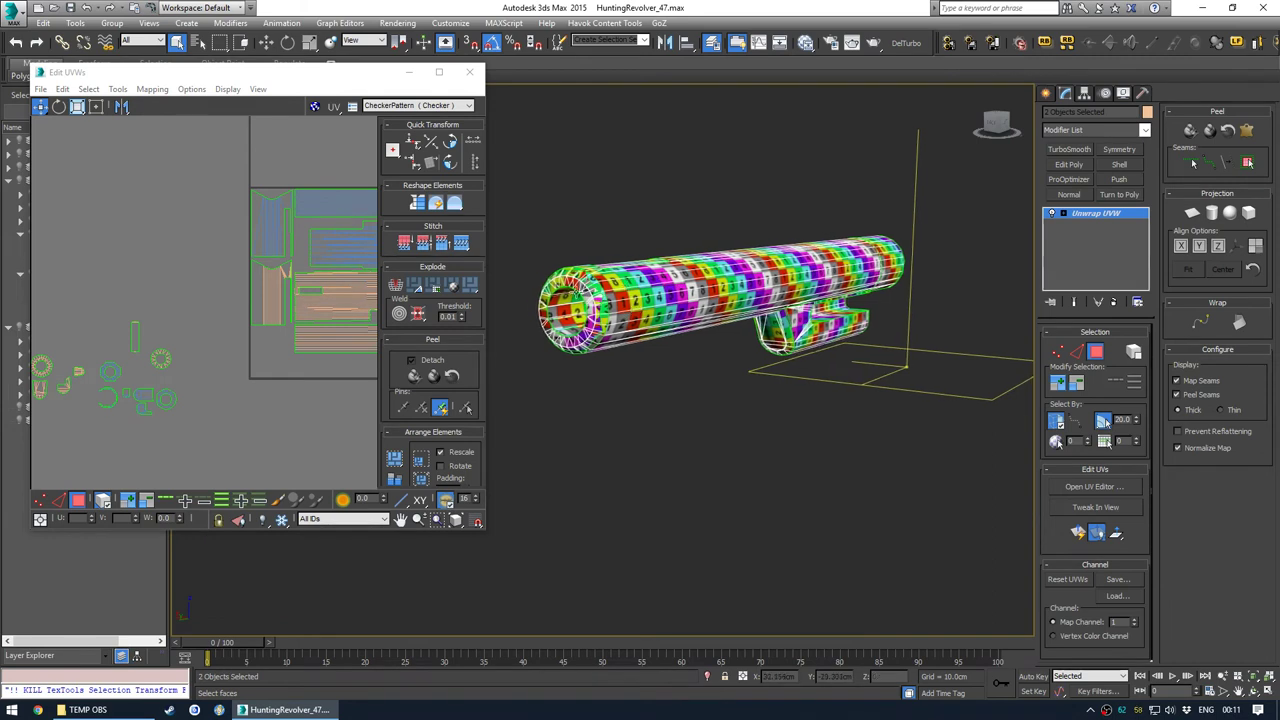
middle_click_drag(184, 352, 103, 374)
middle_click_drag(279, 343, 214, 343)
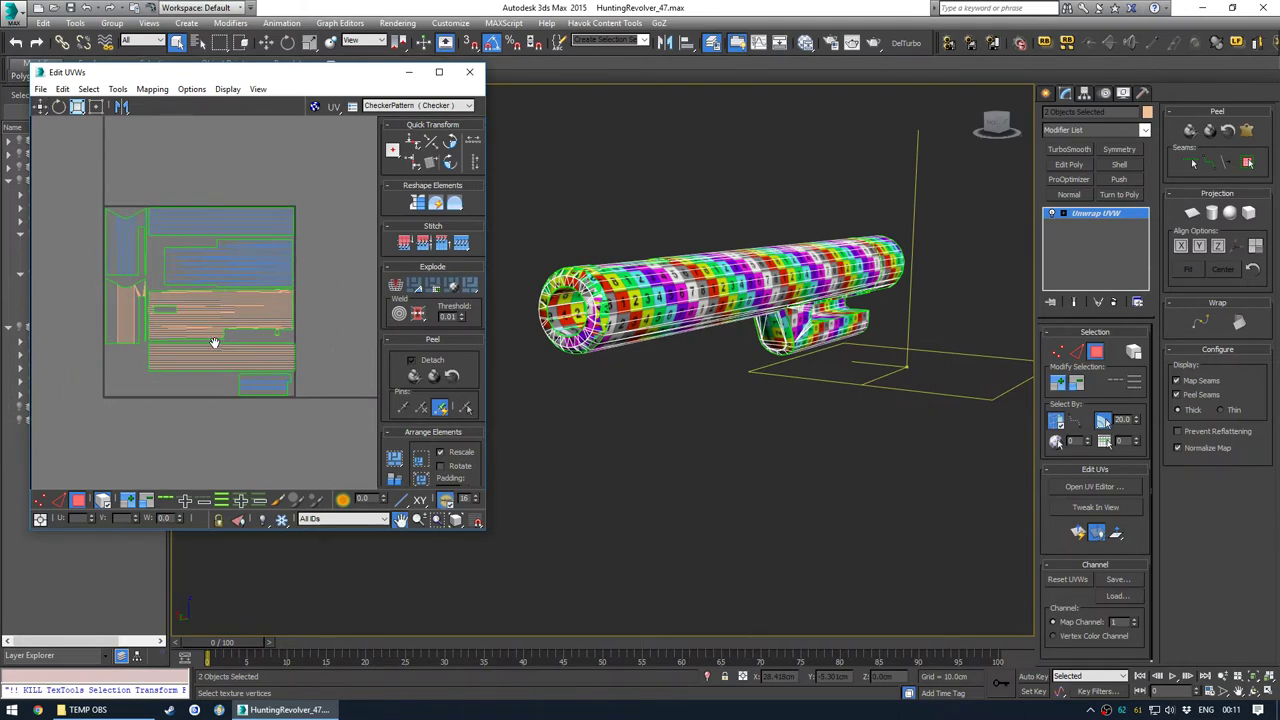
scroll(213, 343, "up", 3)
left_click(306, 352)
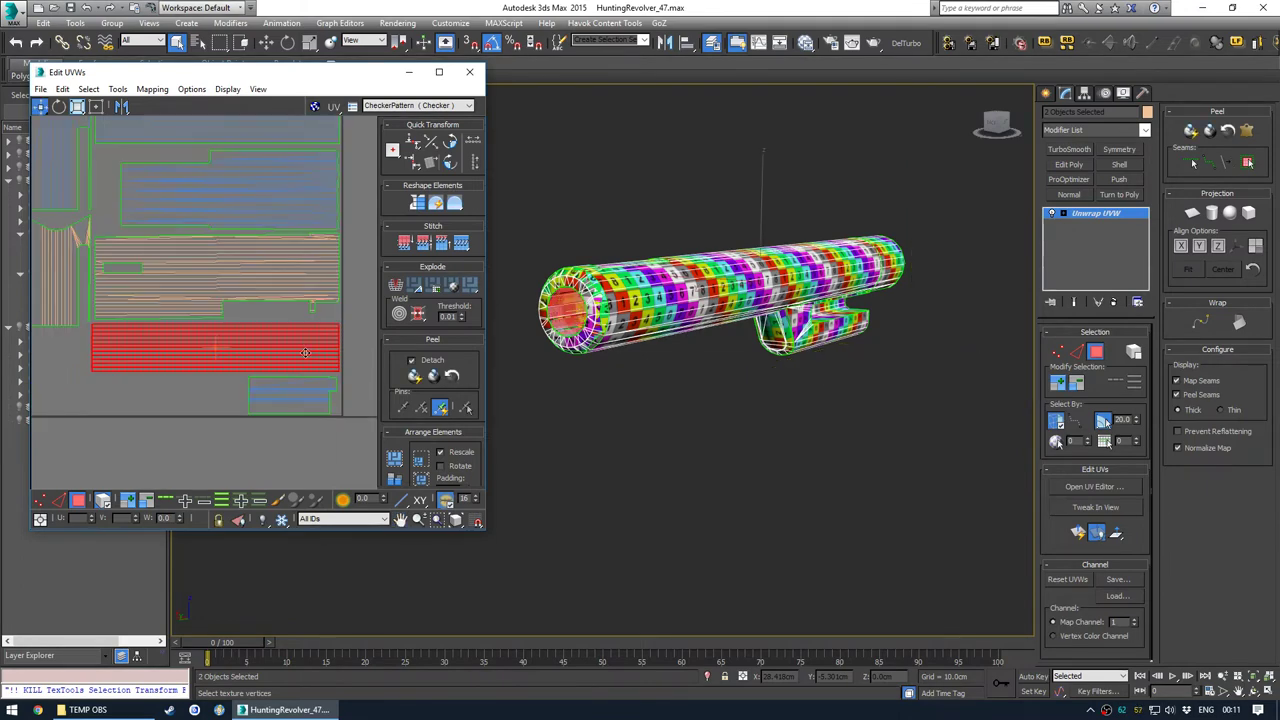
left_click(371, 321)
scroll(337, 328, "down", 3)
middle_click_drag(216, 320, 264, 334)
Delete the Unwrap UVW modifier from both barrels and check the standard barrel's checker pattern up close
right_click(1085, 213)
left_click(1130, 236)
middle_click_drag(692, 324, 630, 362, "alt")
scroll(680, 355, "down", 3)
middle_click_drag(850, 352, 729, 383)
scroll(620, 382, "up", 3)
middle_click_drag(590, 385, 664, 341)
left_click(628, 331)
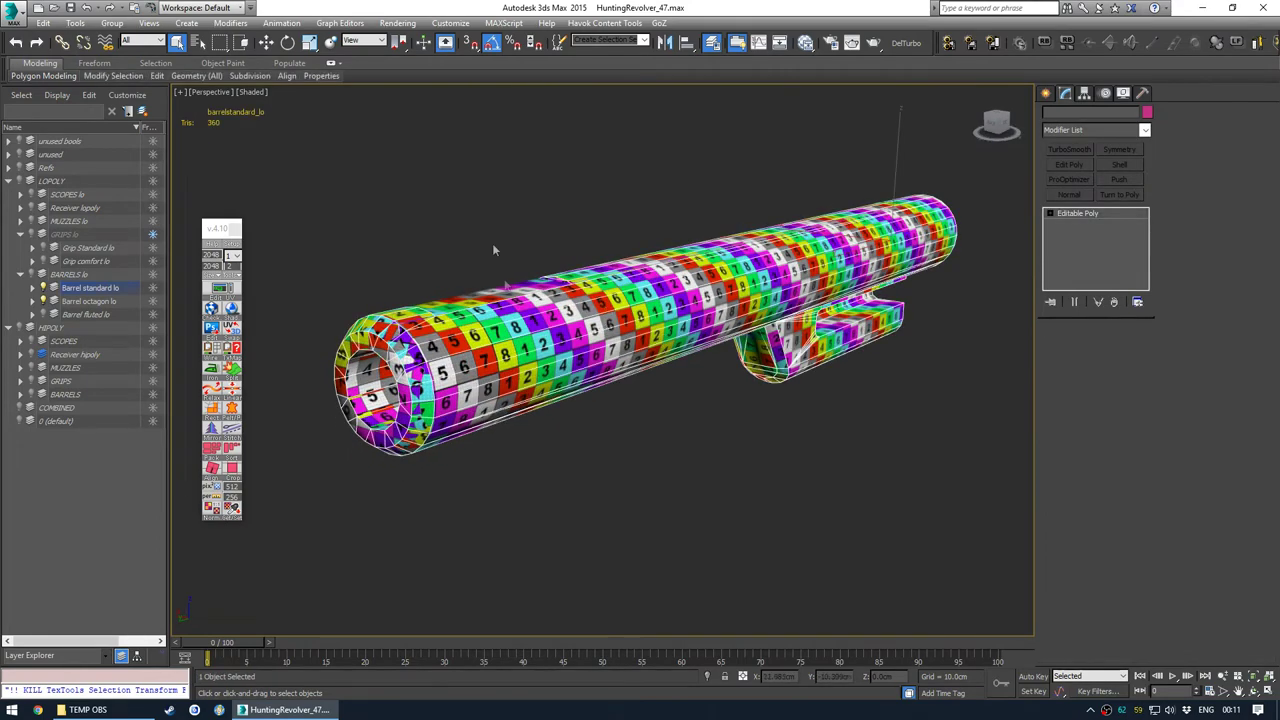
left_click(433, 213)
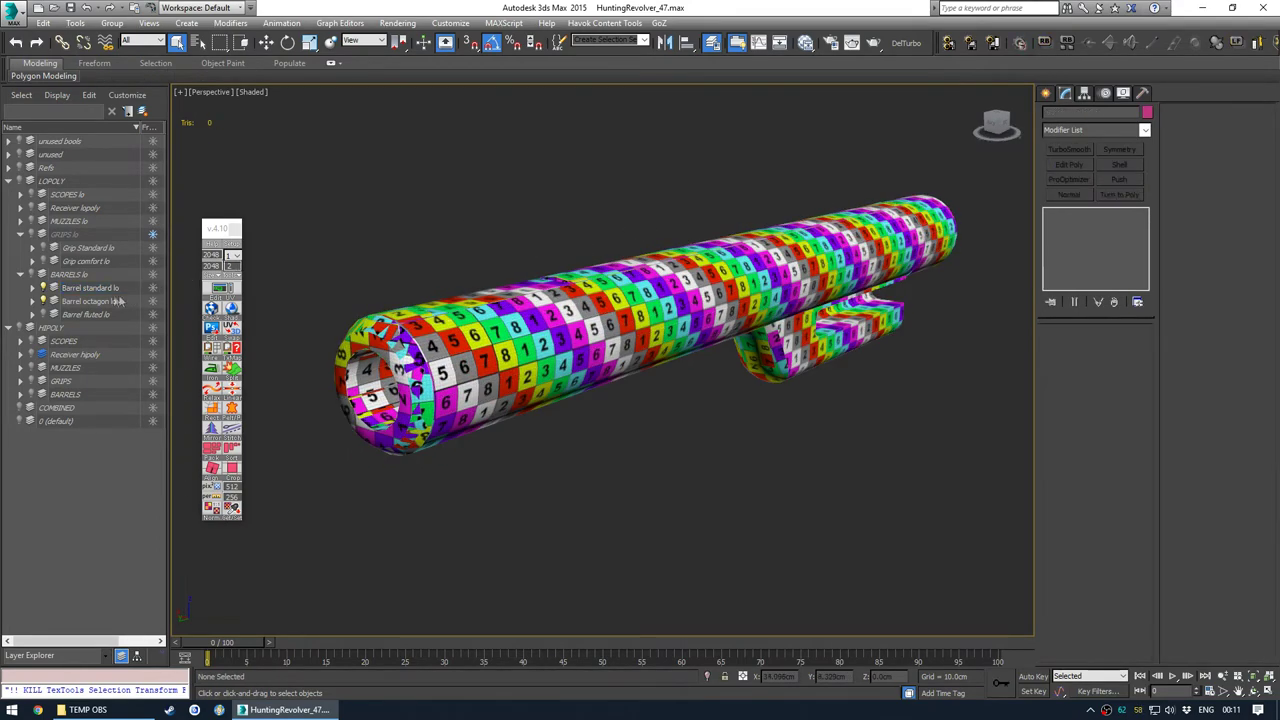
Swap the Barrel octagon lo layer for Barrel fluted lo and examine the overlapping barrels from several sides
left_click(45, 302)
left_click(42, 316)
middle_click_drag(475, 362, 516, 323, "alt")
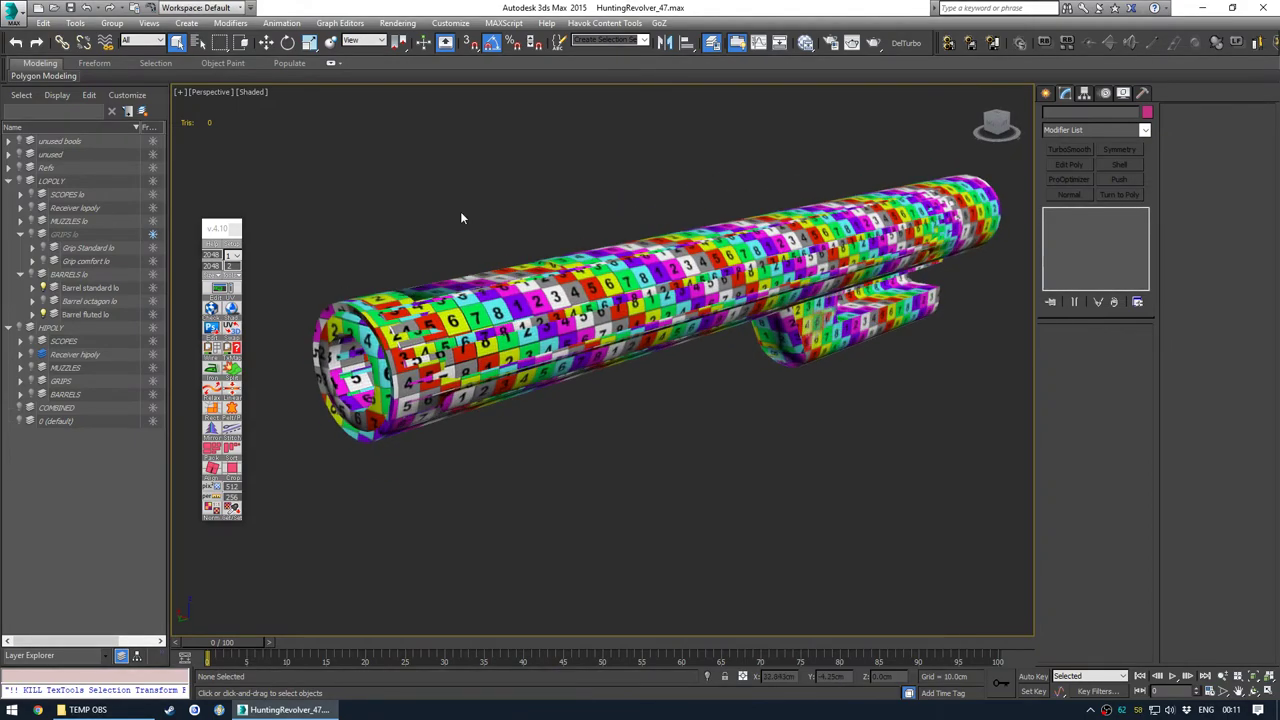
scroll(650, 300, "down", 3)
middle_click_drag(697, 346, 500, 303, "alt")
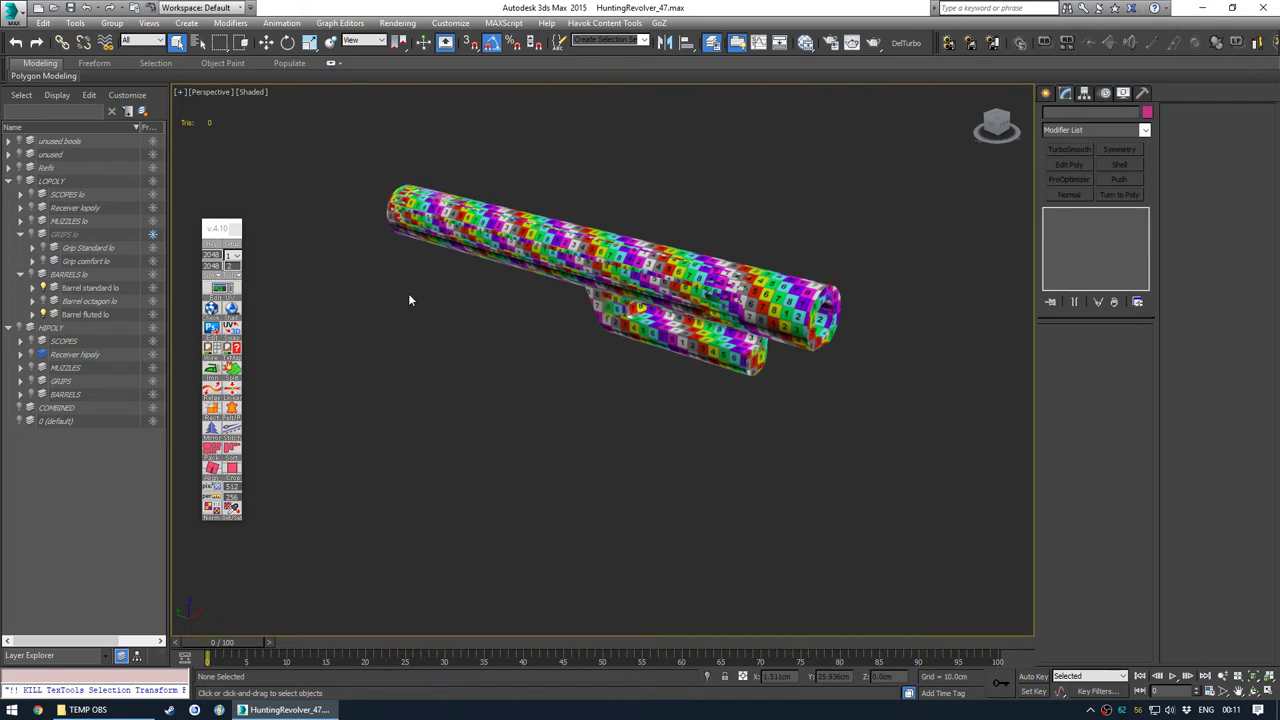
middle_click_drag(409, 295, 562, 328, "alt")
scroll(543, 323, "up", 3)
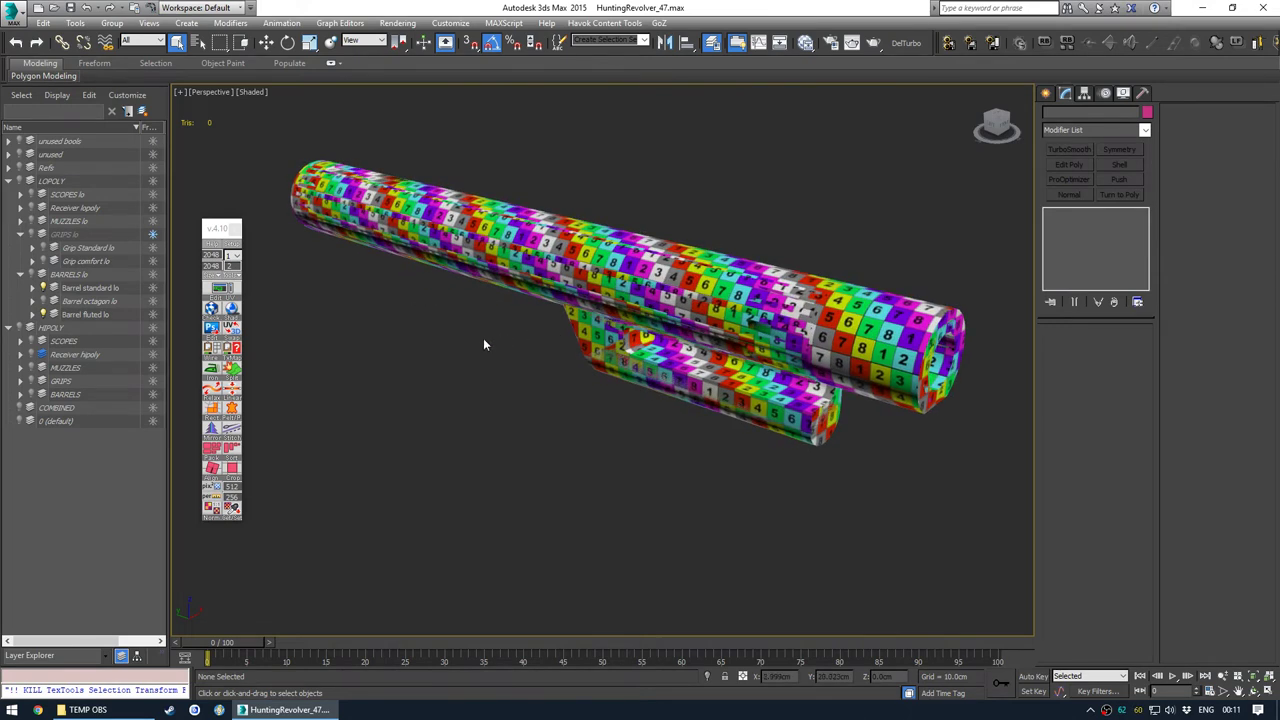
Hide the fluted and standard barrel layers, collapse the GRIPS lo and BARRELS lo groups and show Receiver lopoly
left_click(43, 315)
left_click(43, 288)
left_click(20, 235)
left_click(20, 248)
left_click(31, 208)
key("z")
middle_click_drag(545, 300, 630, 320, "alt")
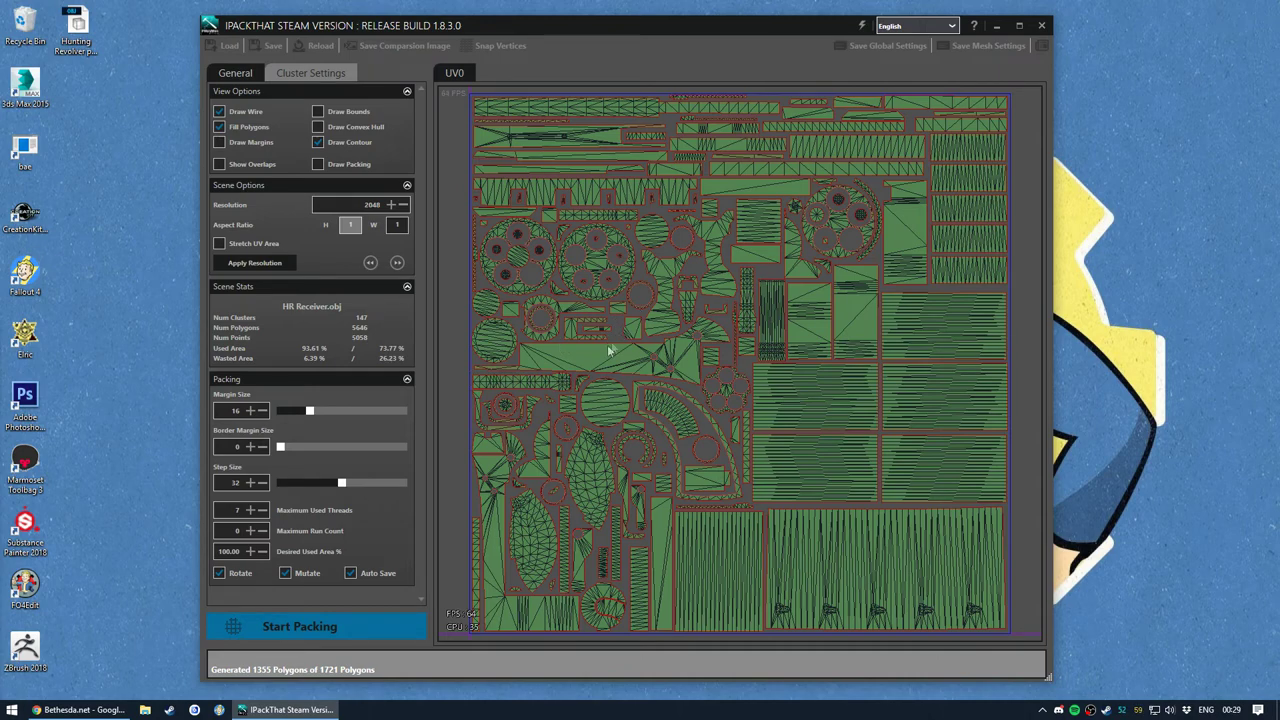
In IPackThat, apply a resolution of 1024 to the HR Receiver.obj scene and return it to 2048
left_click(402, 204)
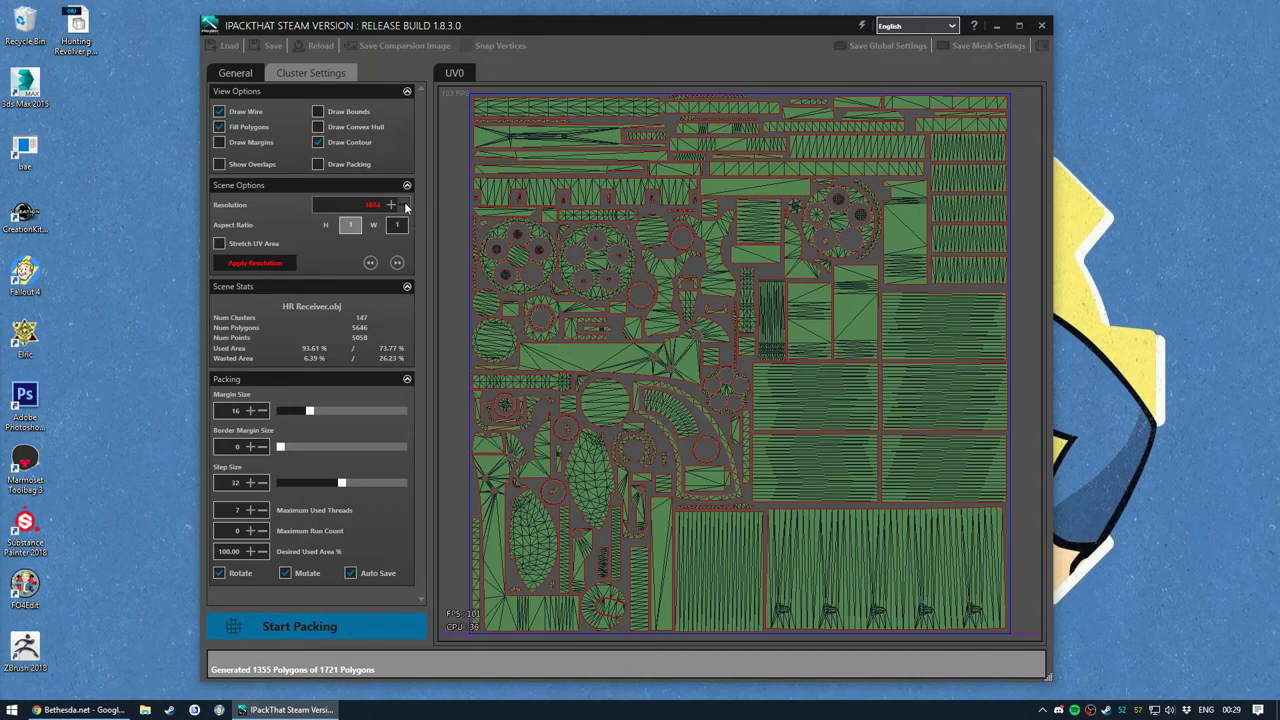
left_click(279, 264)
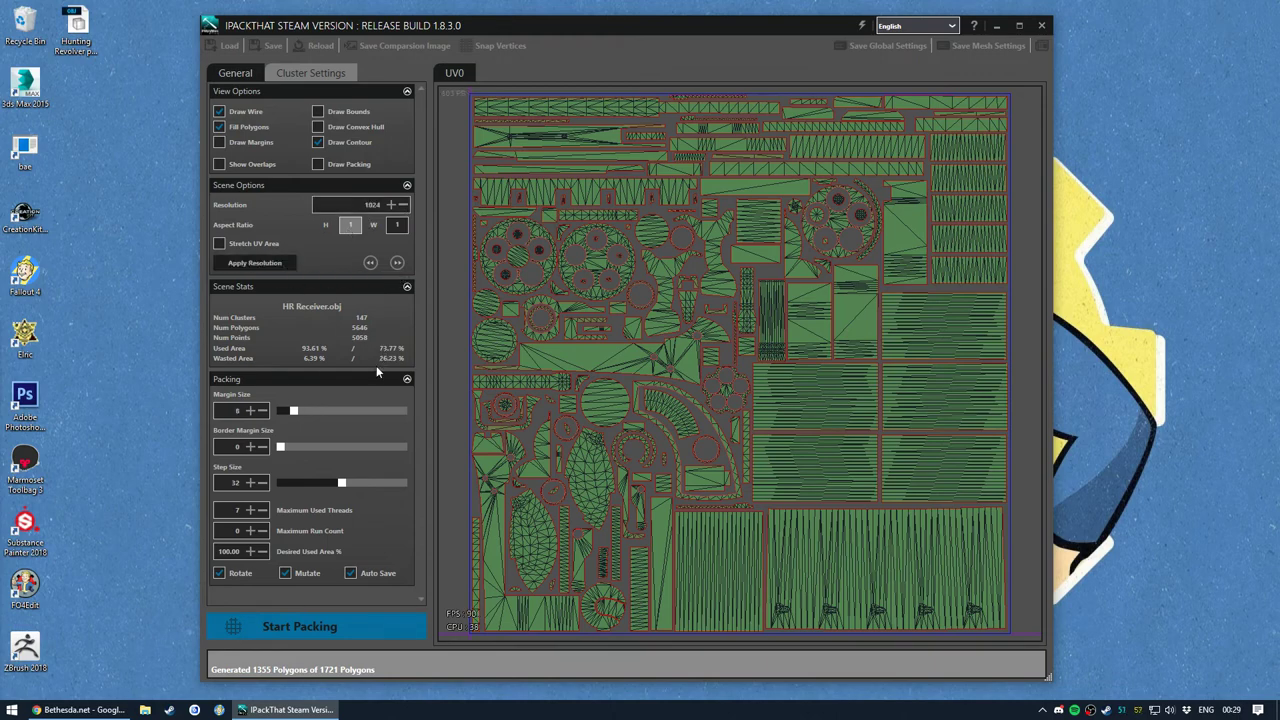
left_click(390, 204)
left_click(270, 265)
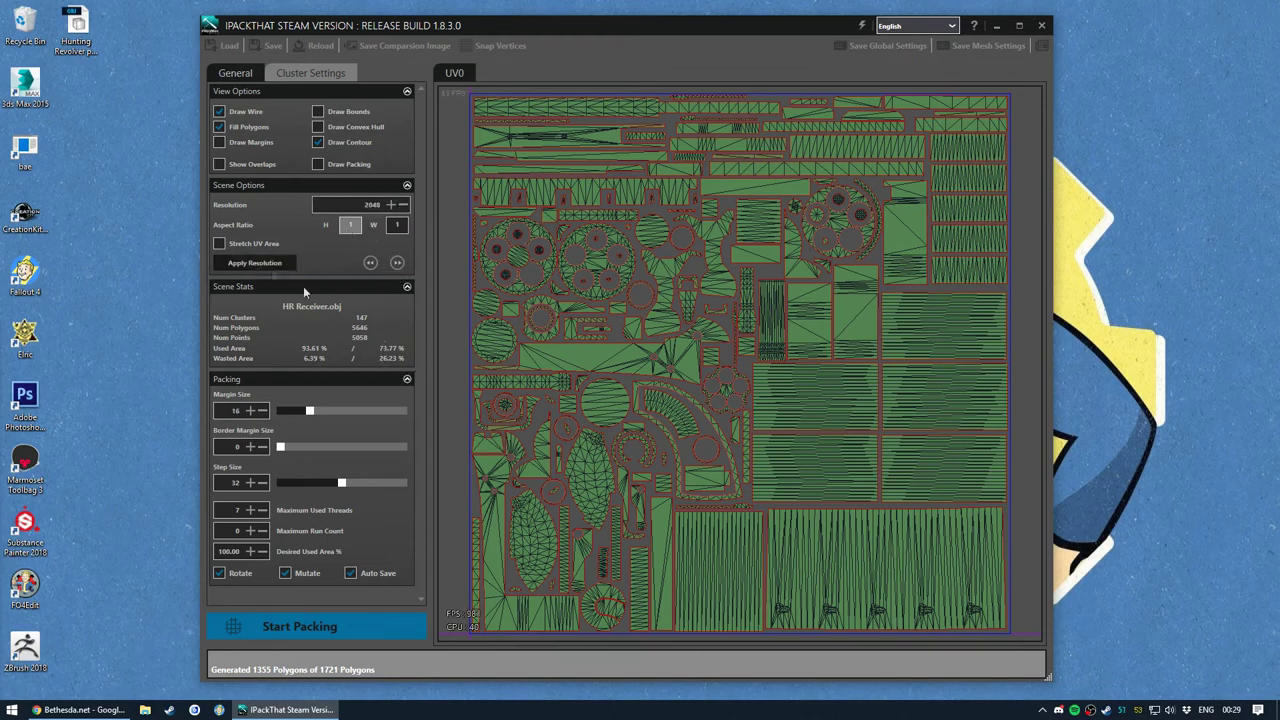